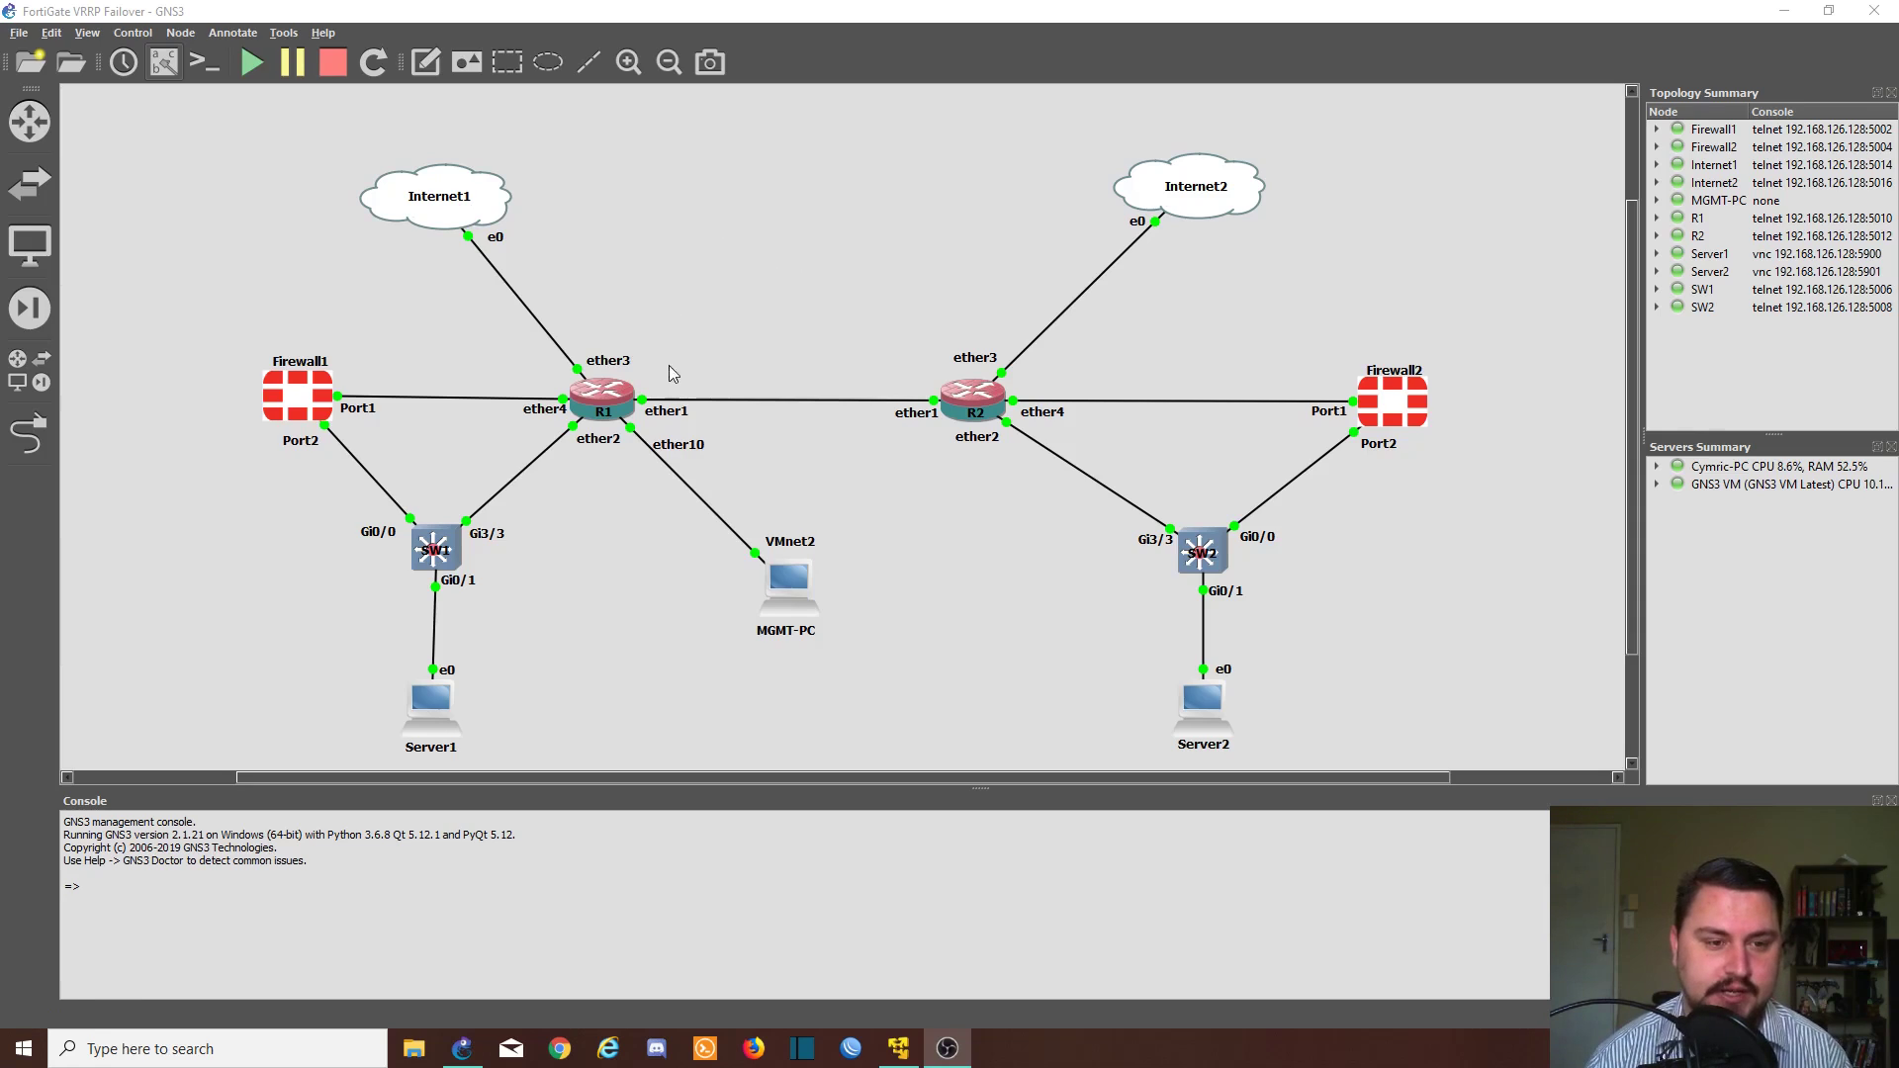
- Open R1's Solar-PuTTY console and log in as admin with an empty password
click(624, 390)
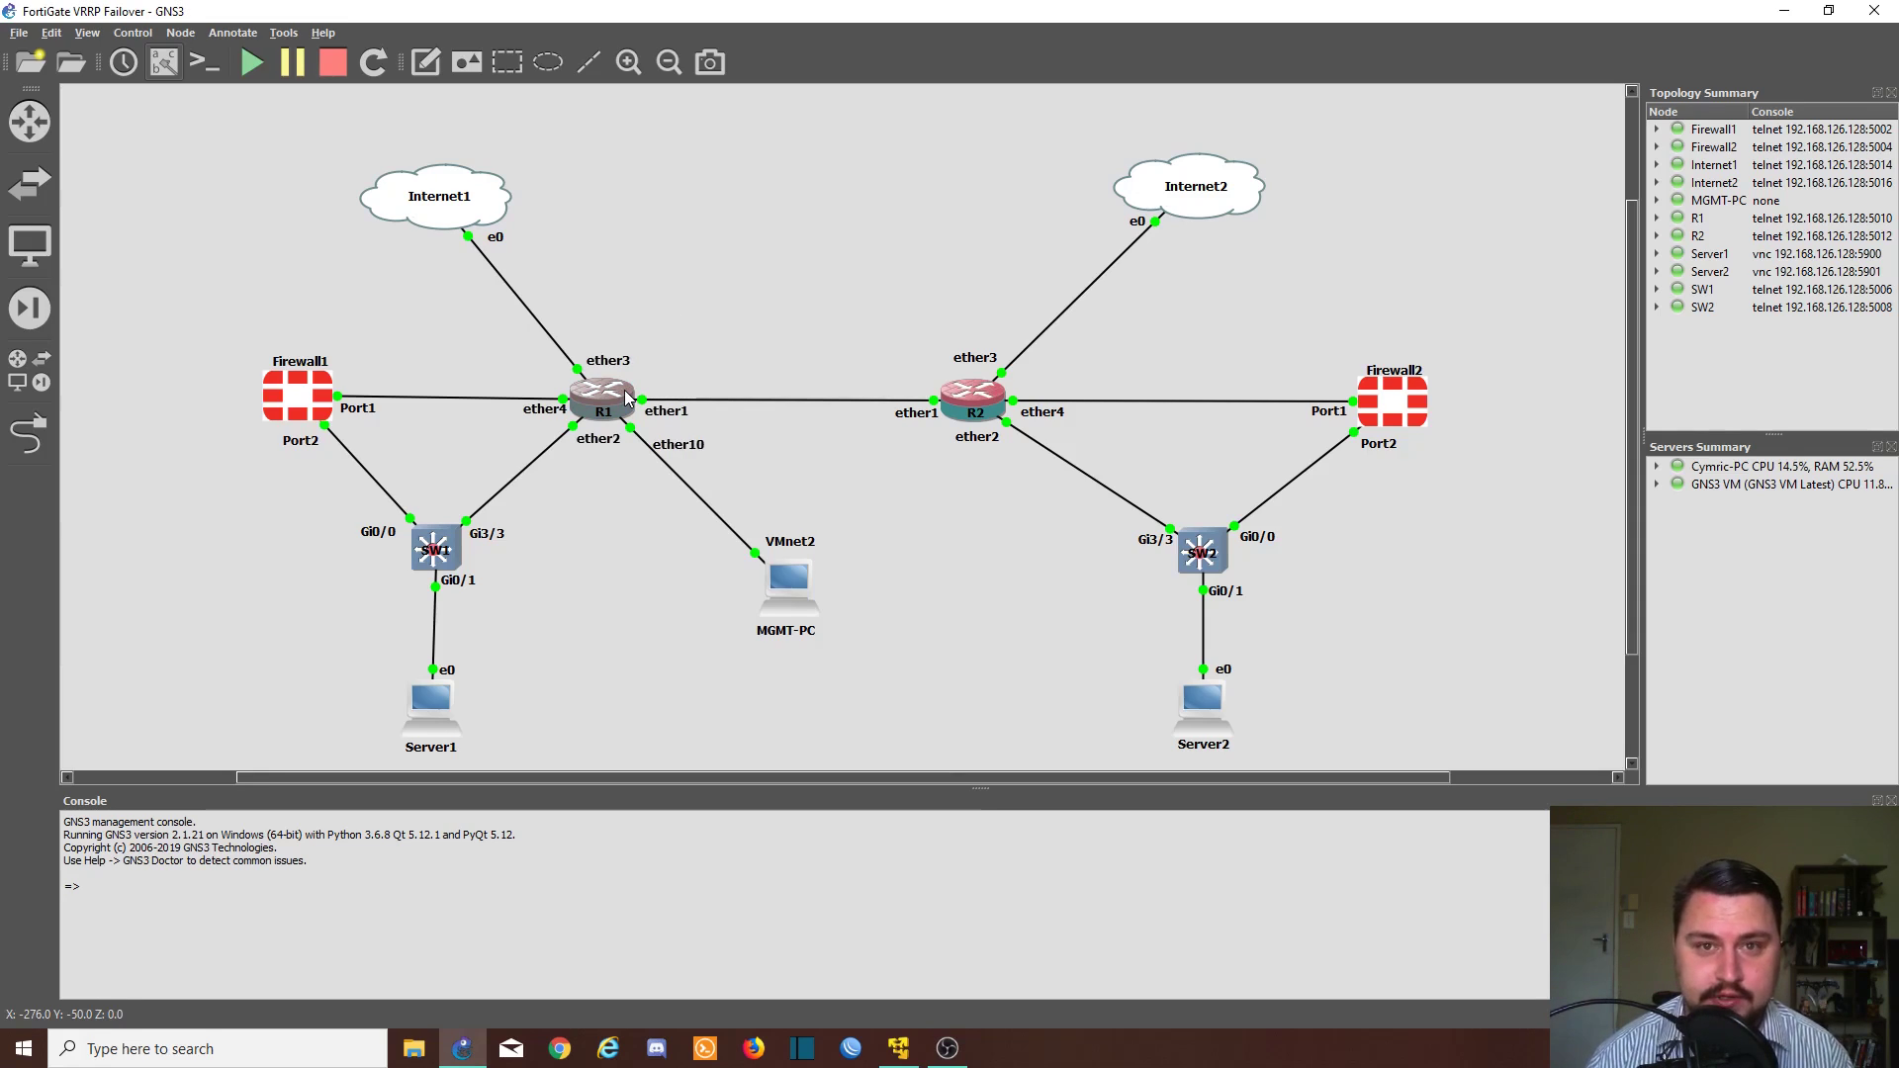
double_click(614, 406)
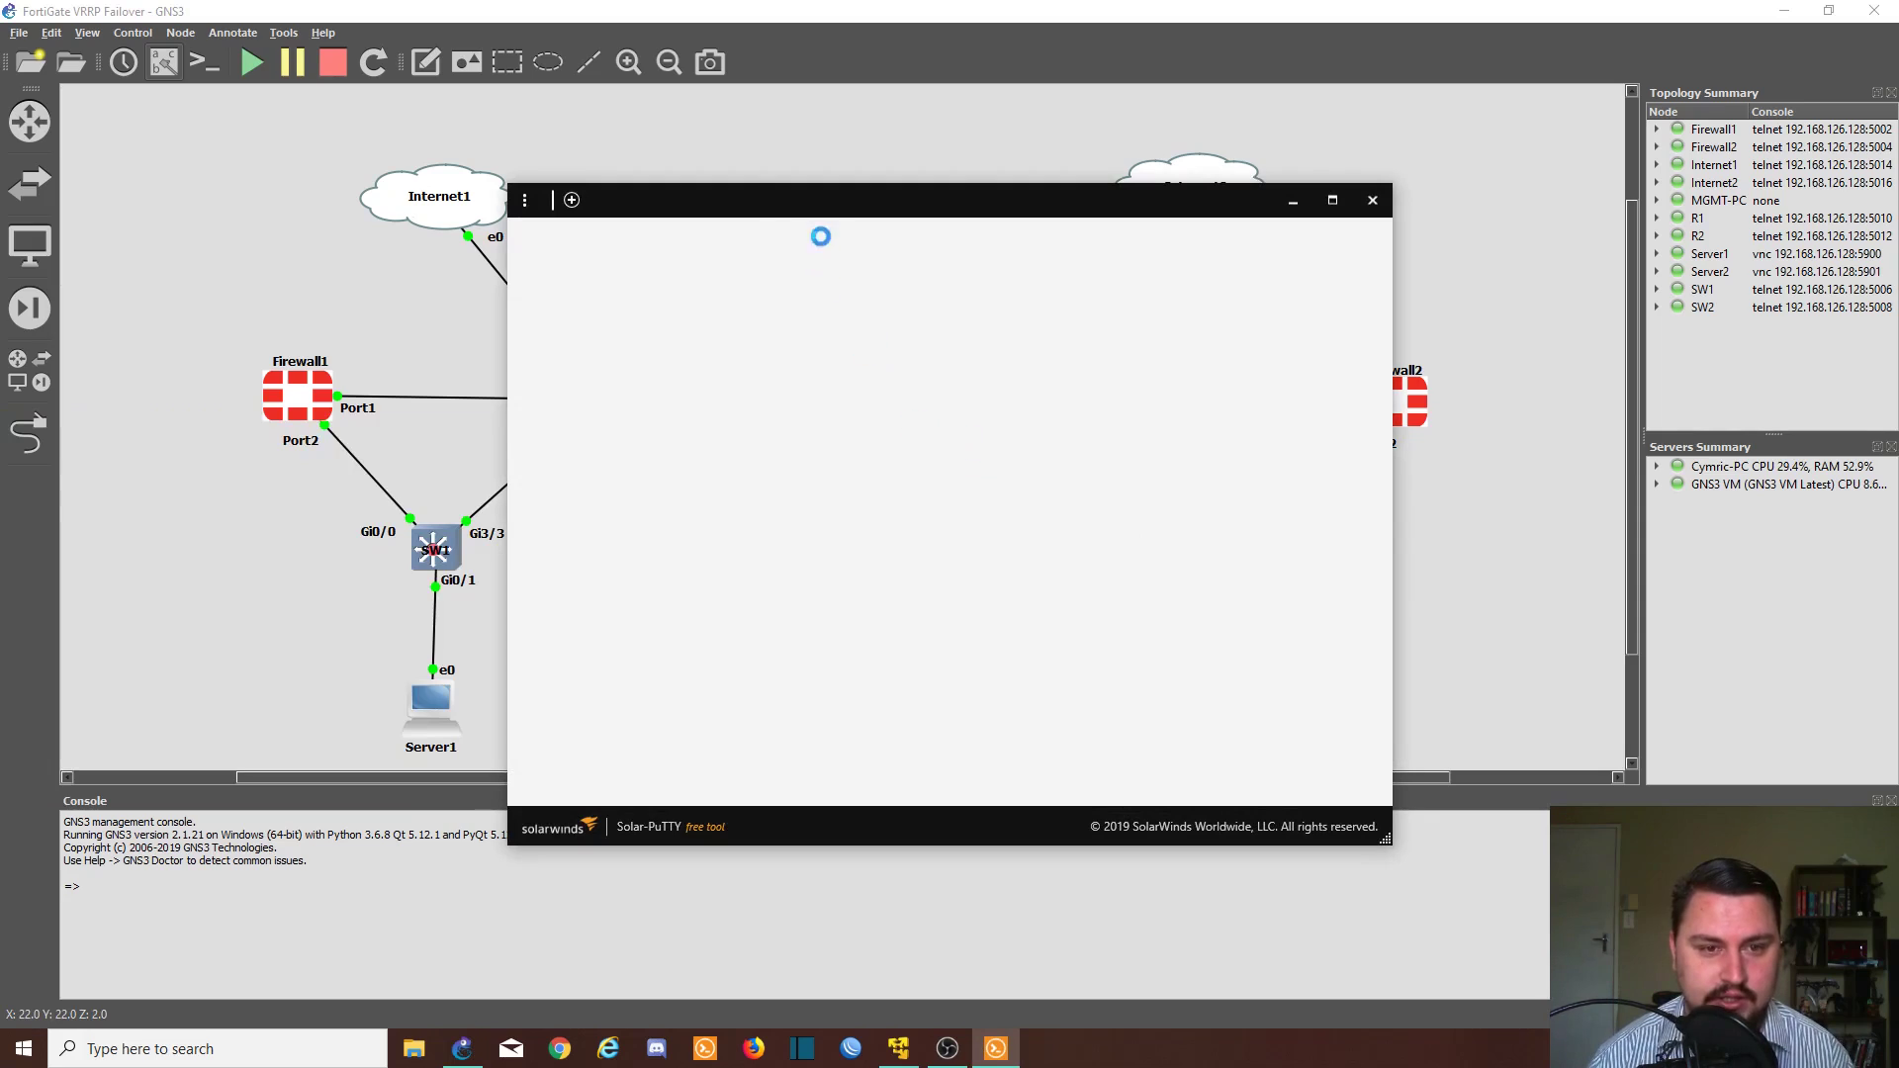
text(admin)
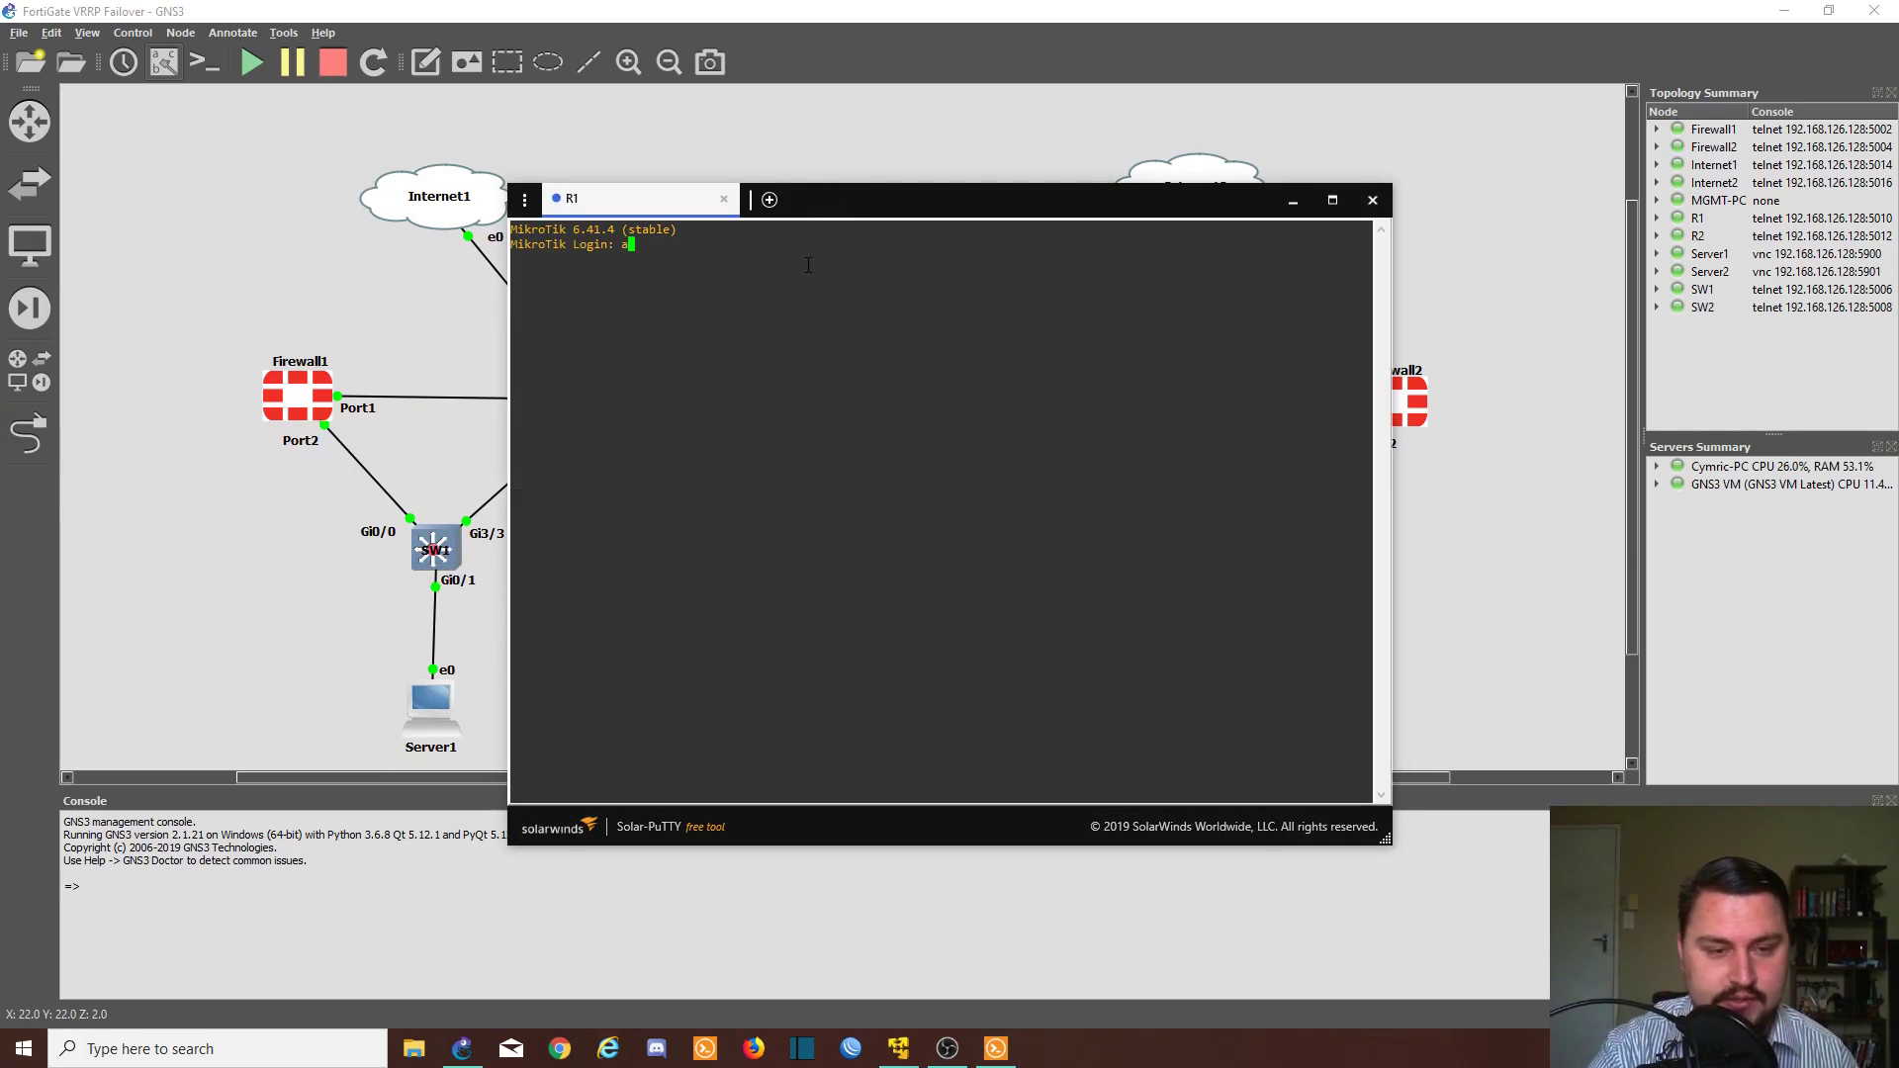
key(Return)
key(Return)
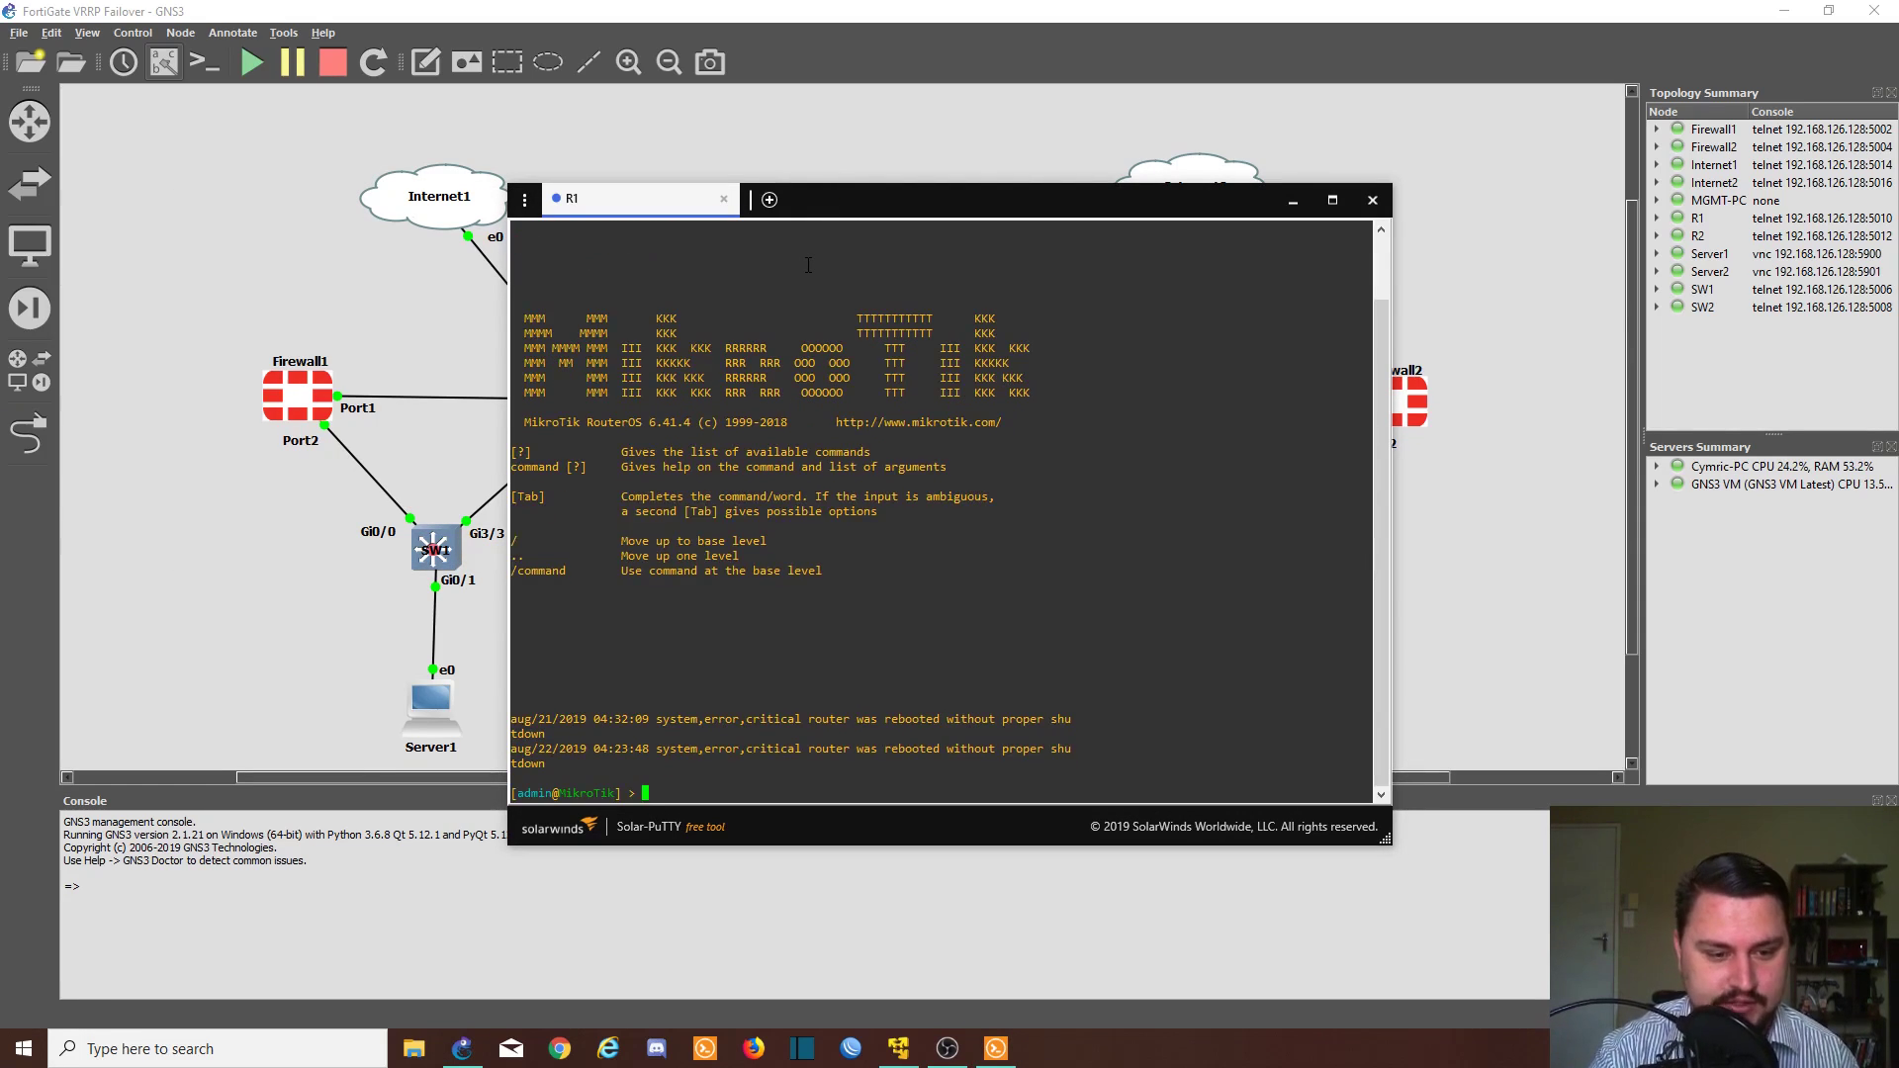
key(Return)
key(Return)
- Ping 8.8.8.8 from R1 and stop it after three replies
text(ping )
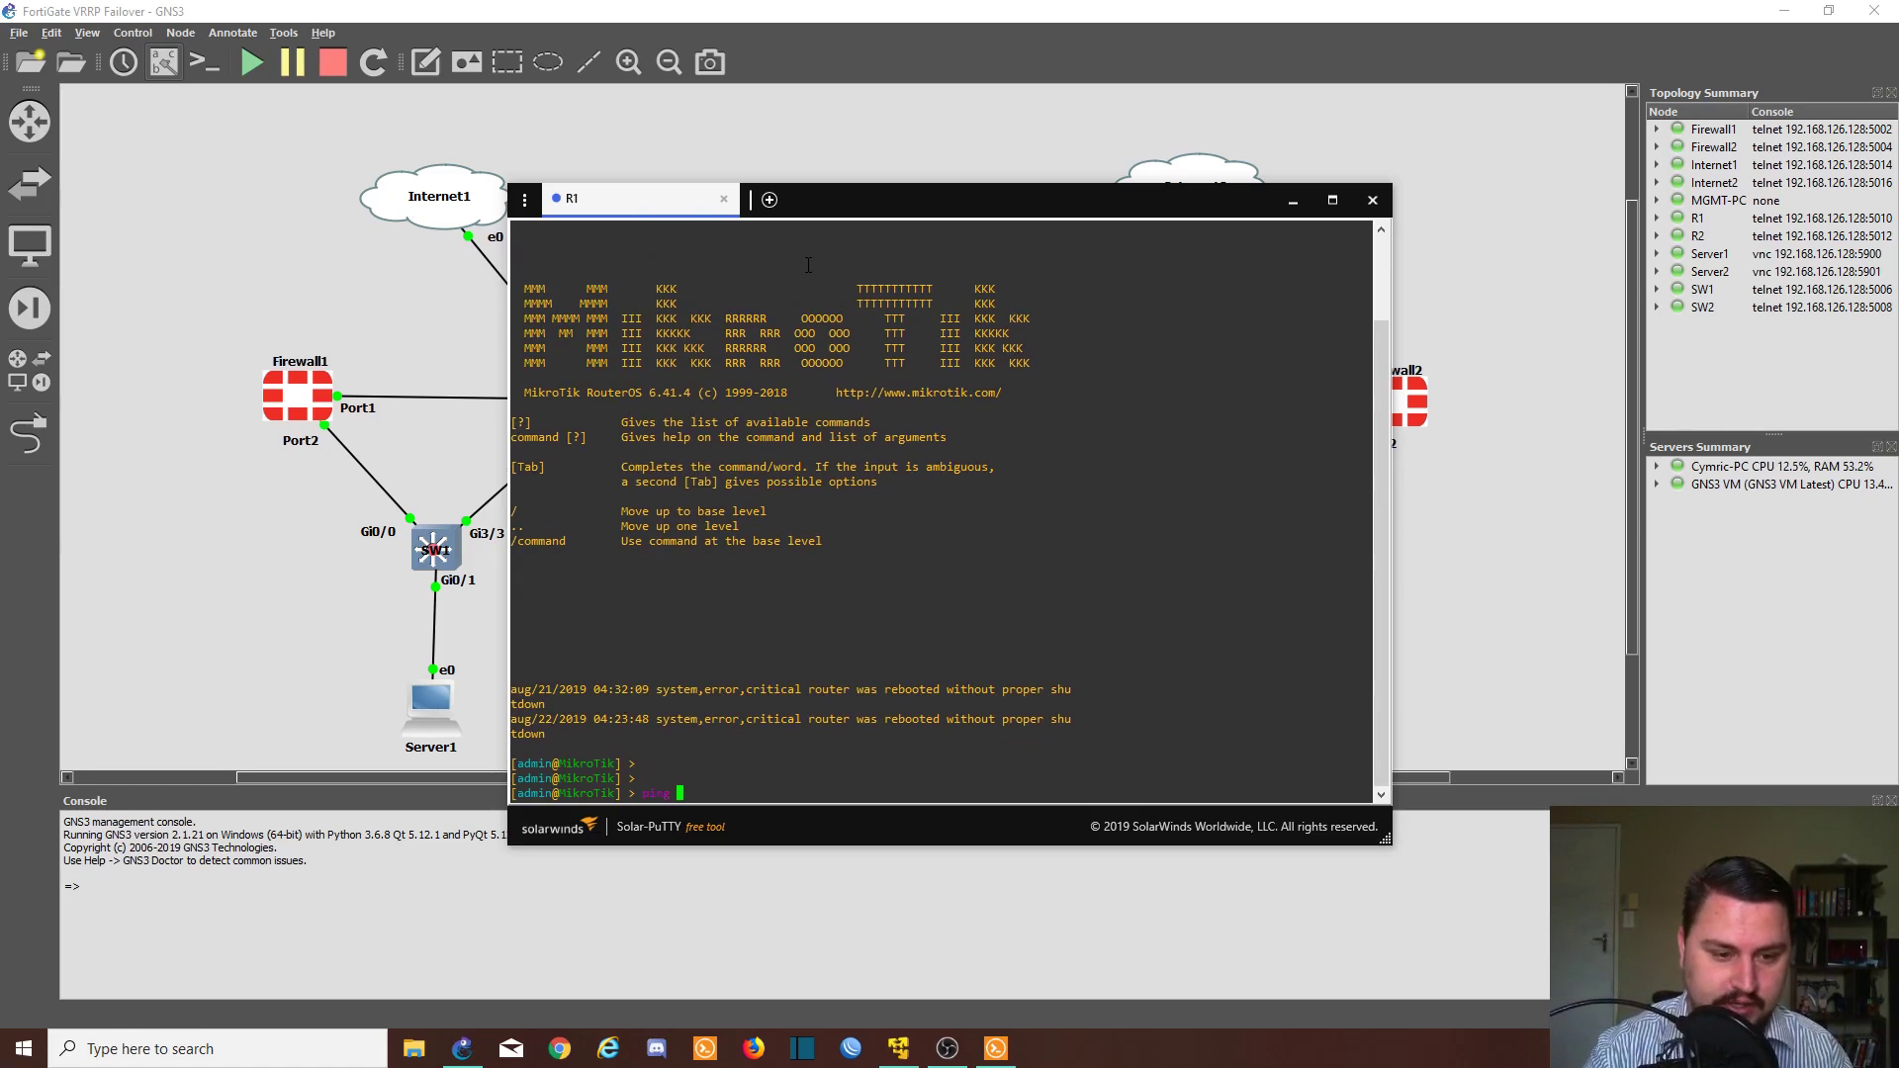
text(8.8.8.8)
key(Return)
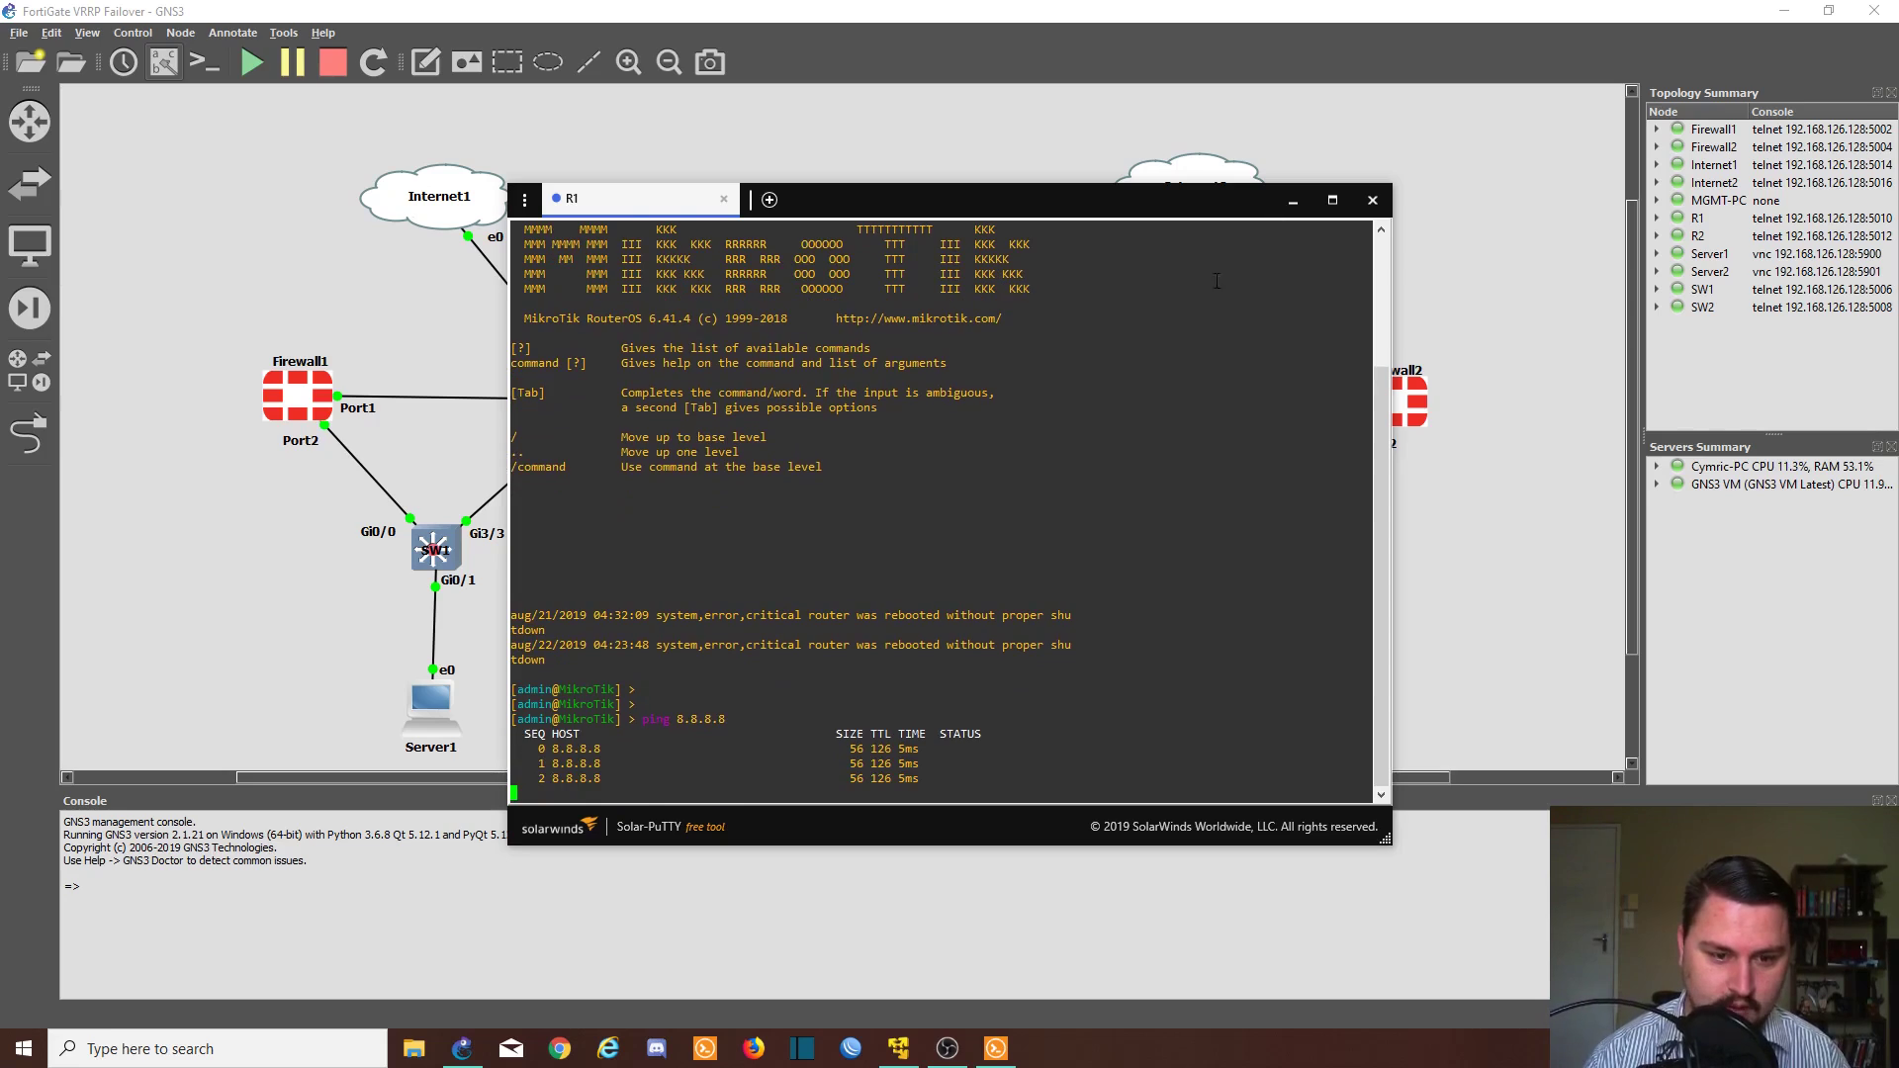
key(ctrl+c)
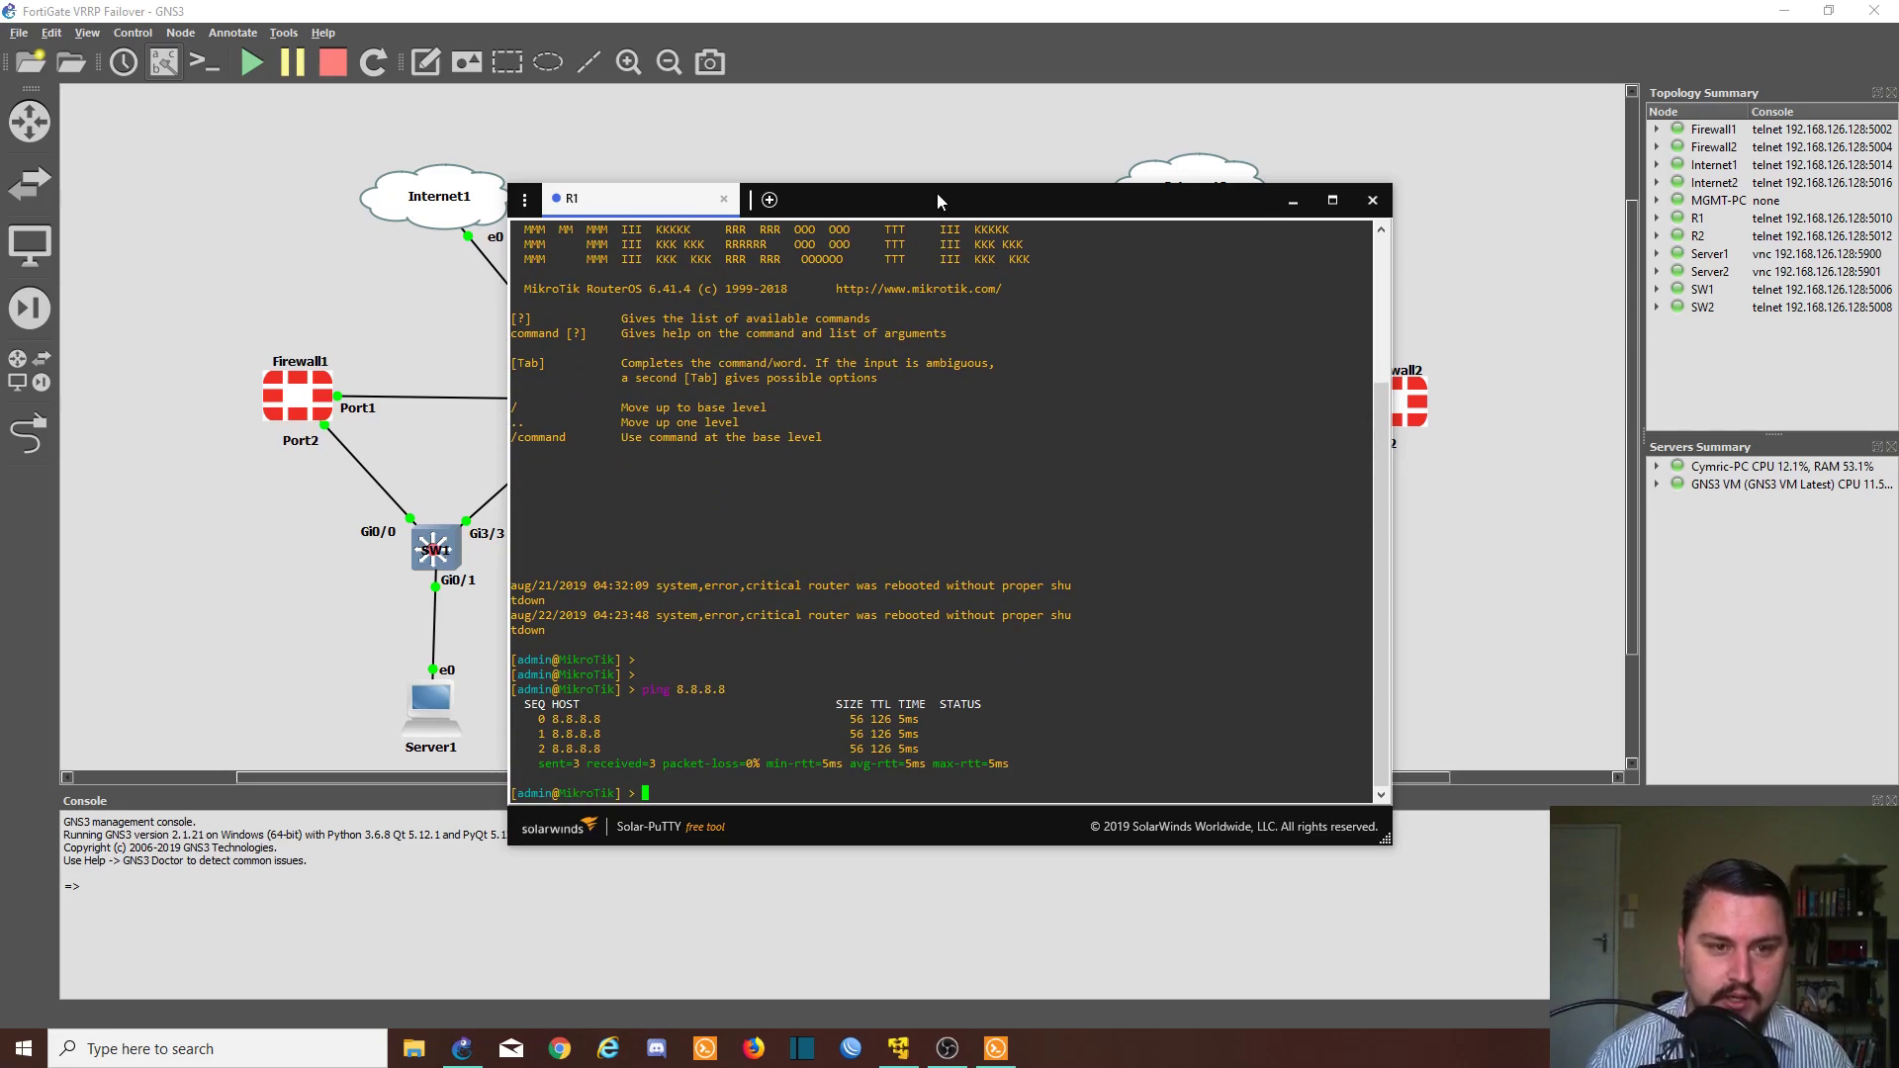
drag(936, 196, 1172, 263)
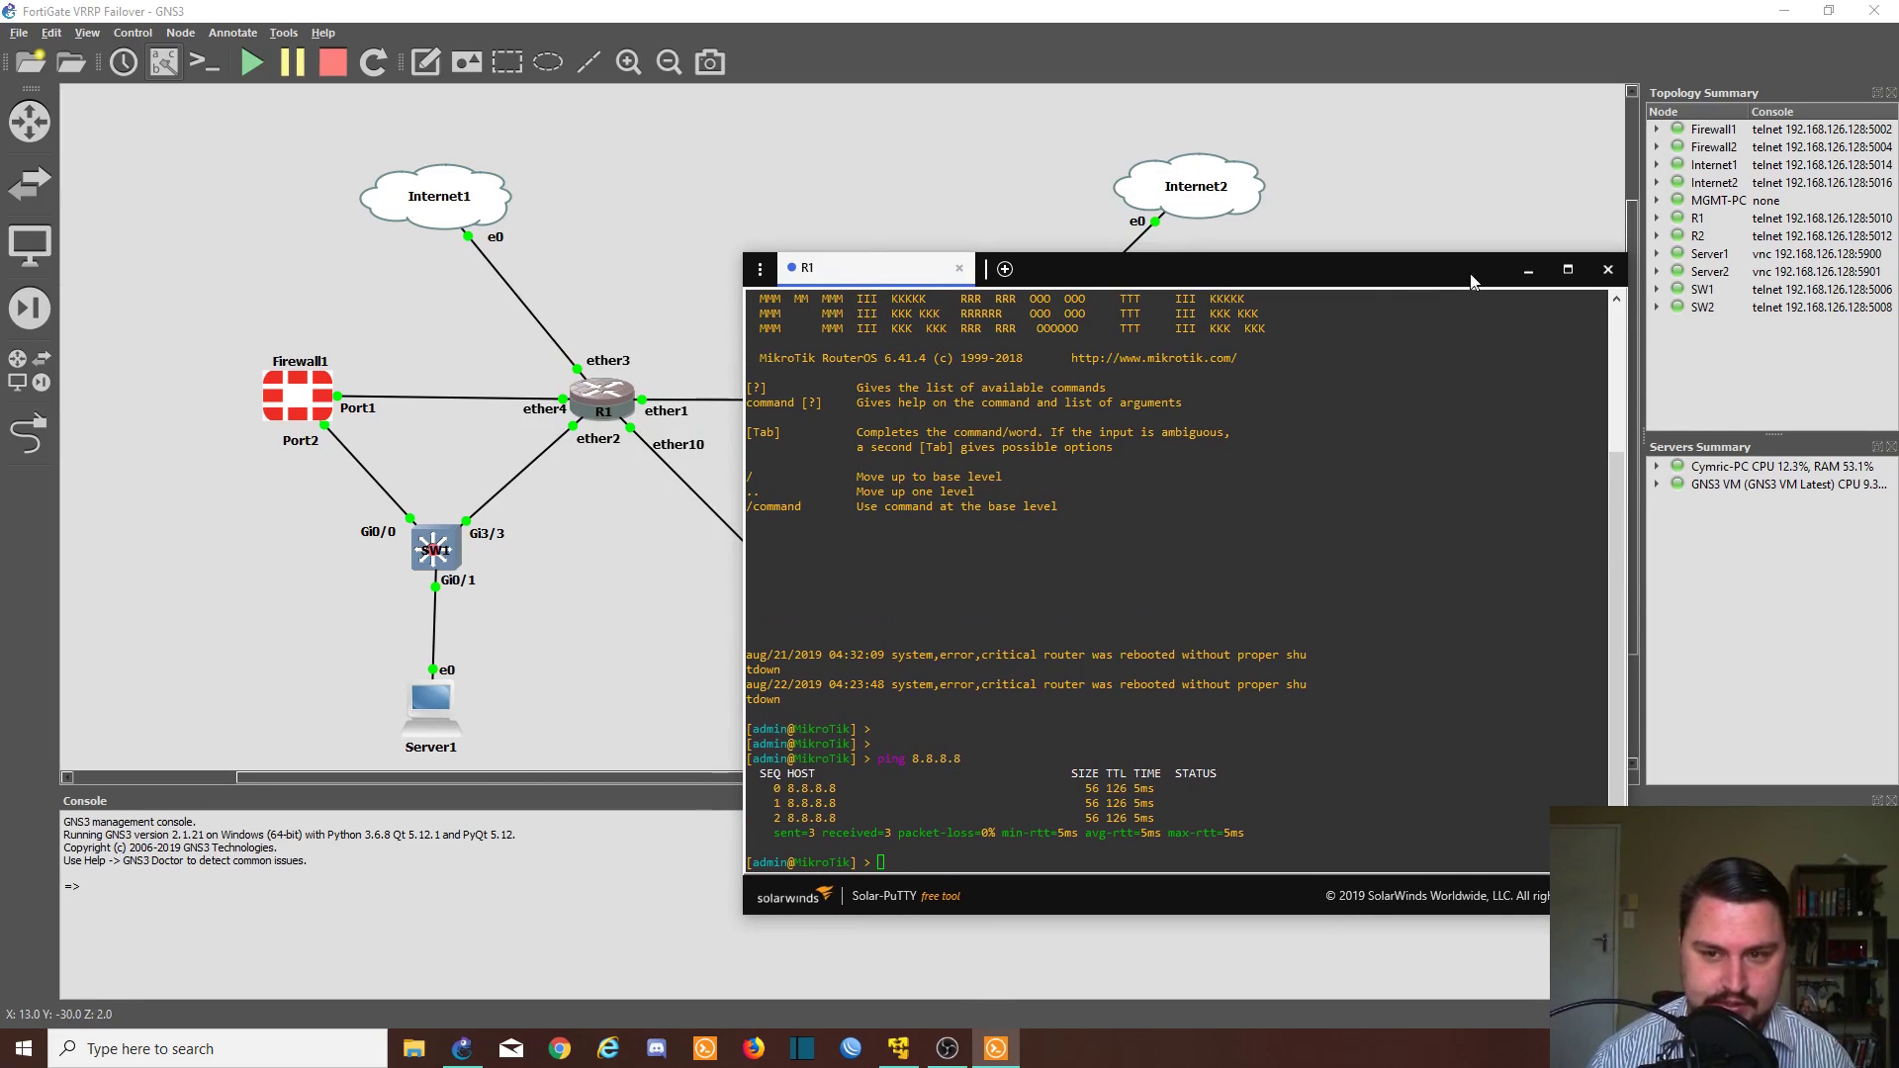
click(1528, 269)
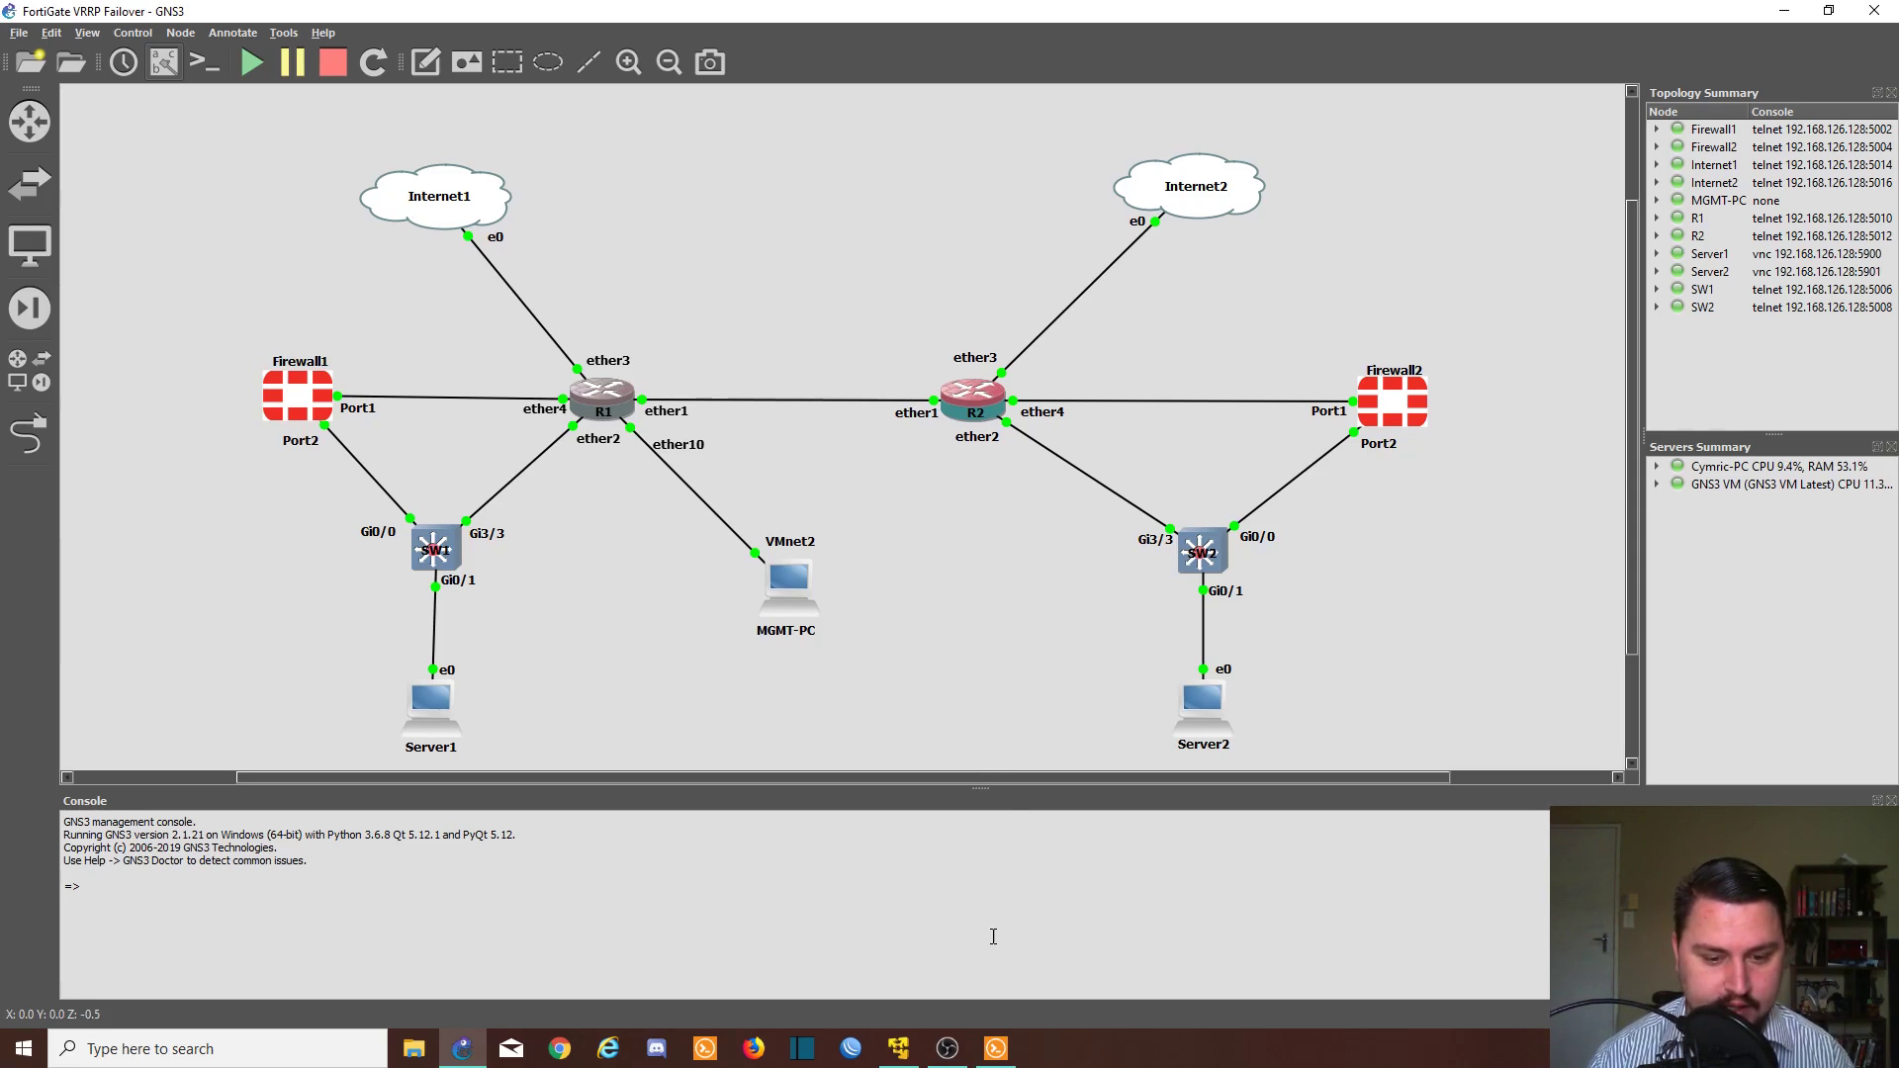
click(1009, 1048)
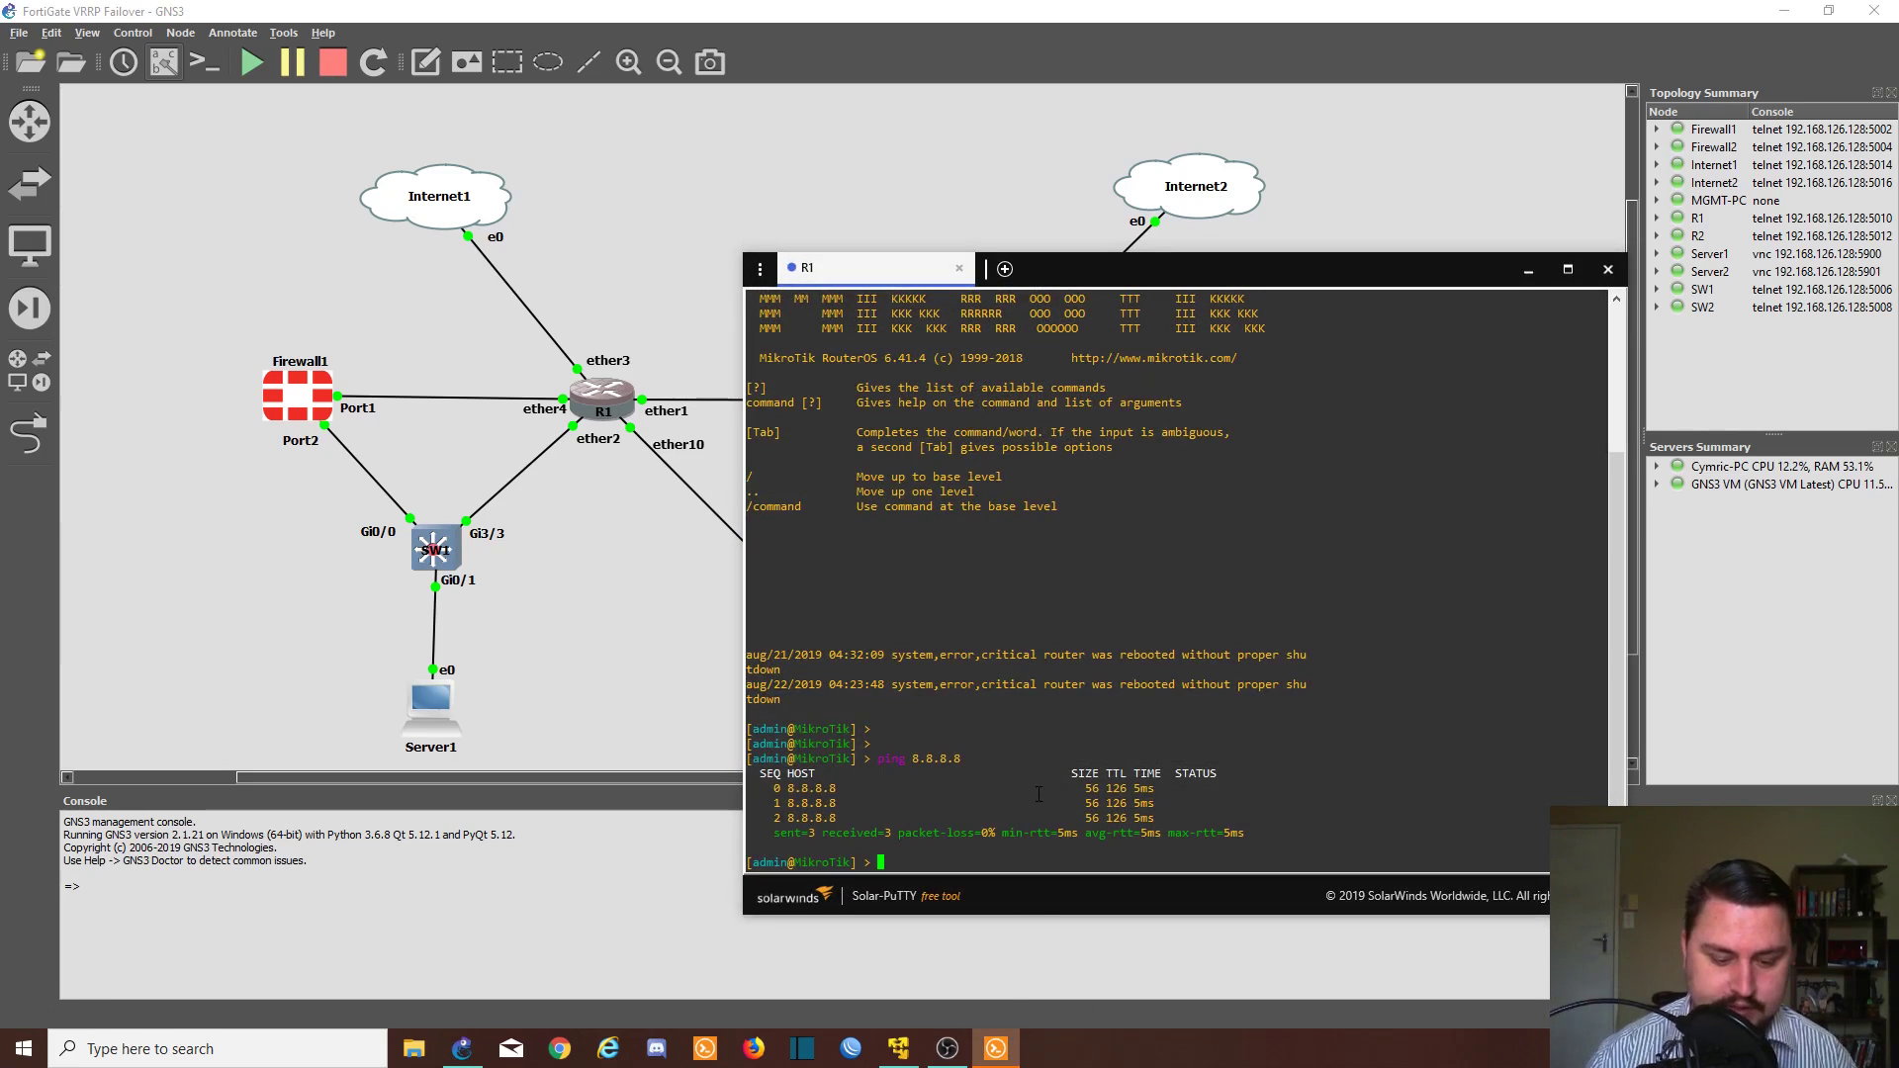
- Ping 169.255.255.1 and 169.255.255.2 from R1, stopping each with Ctrl+C
key(Return)
text(ping )
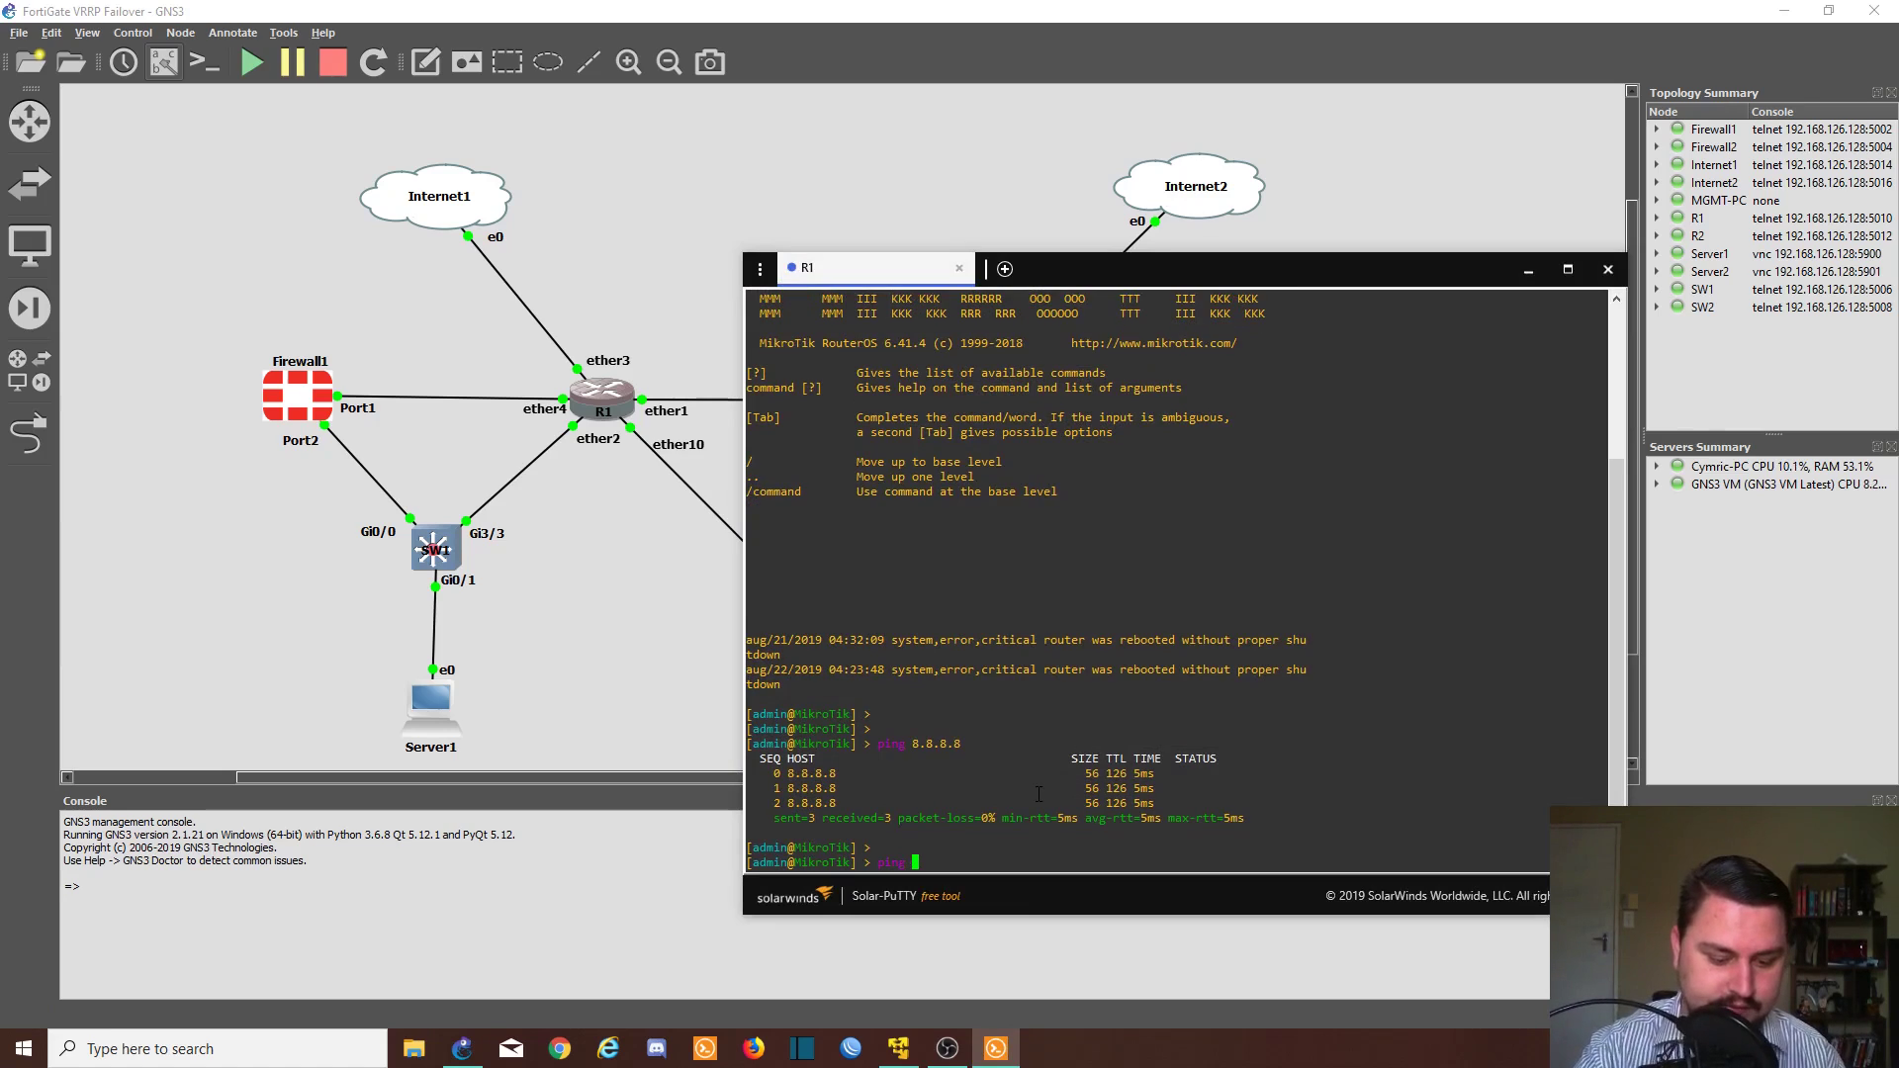
text(169.255.)
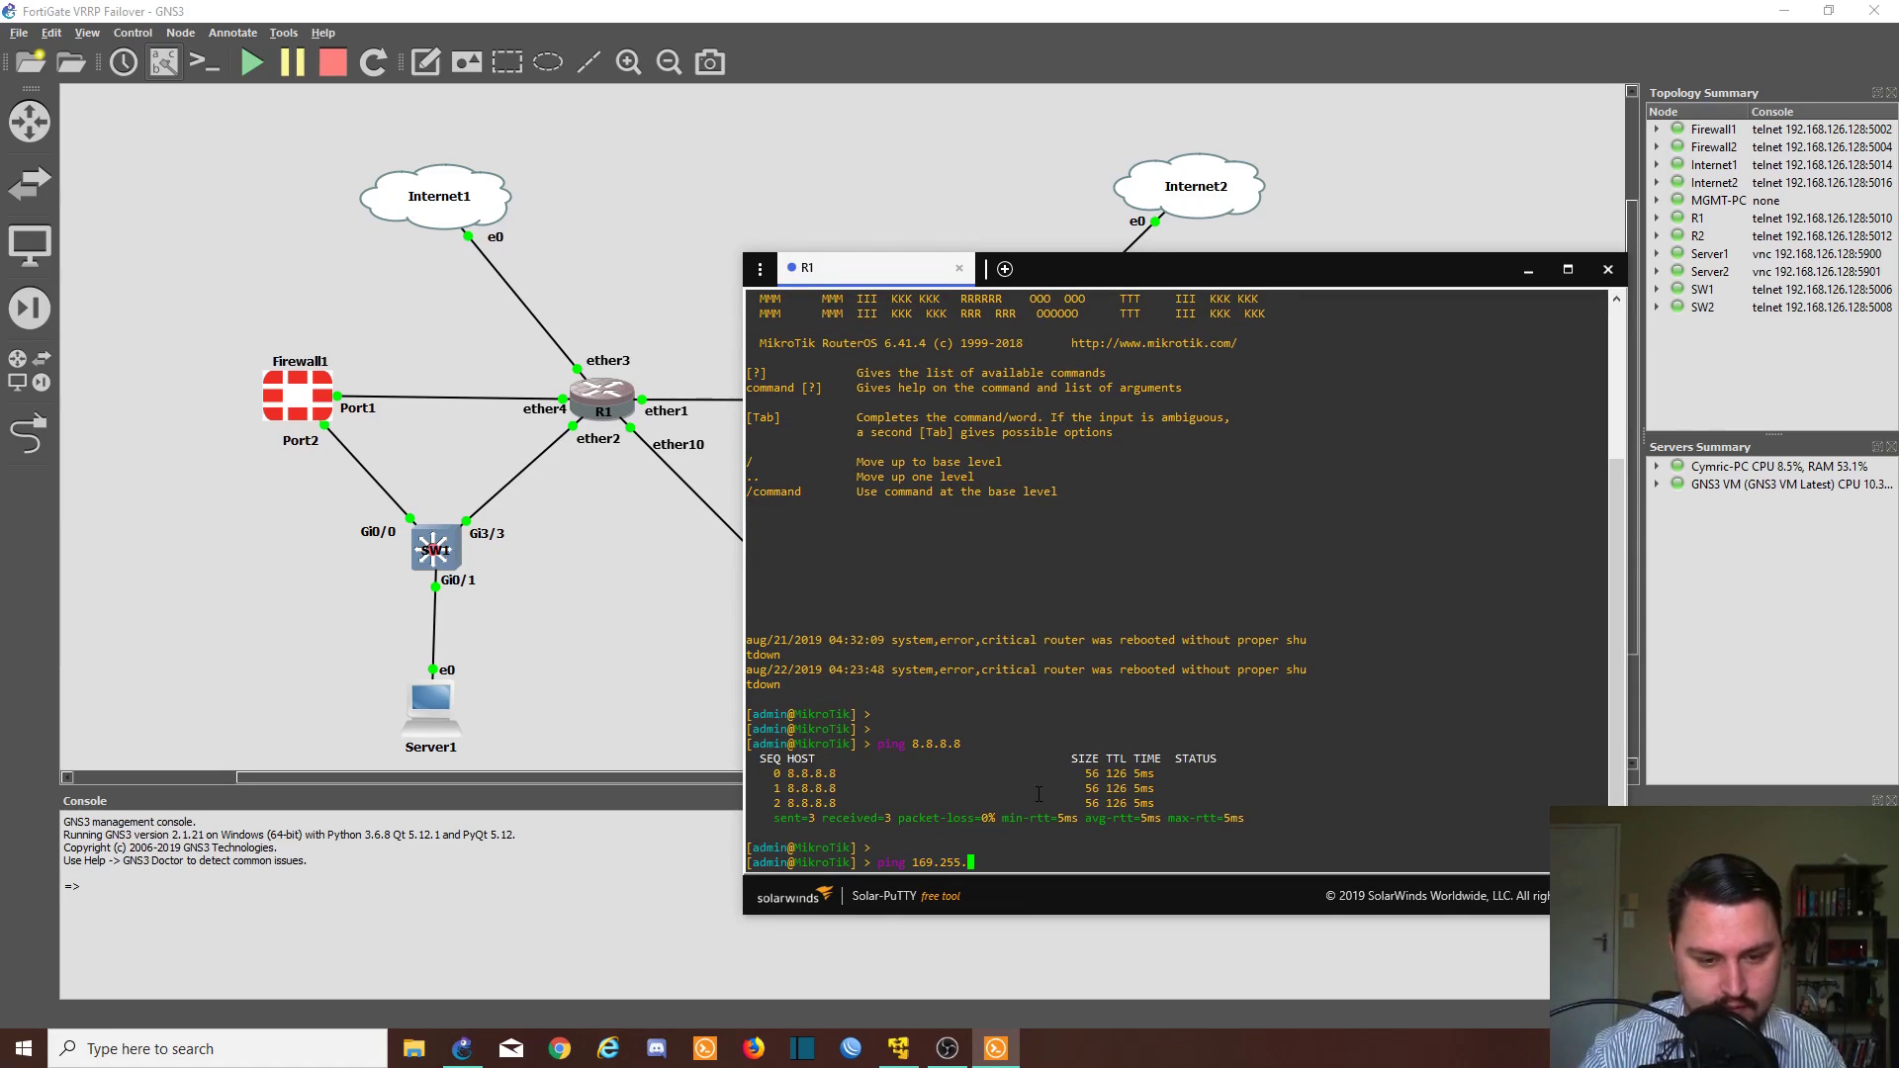
text(255.1)
key(Return)
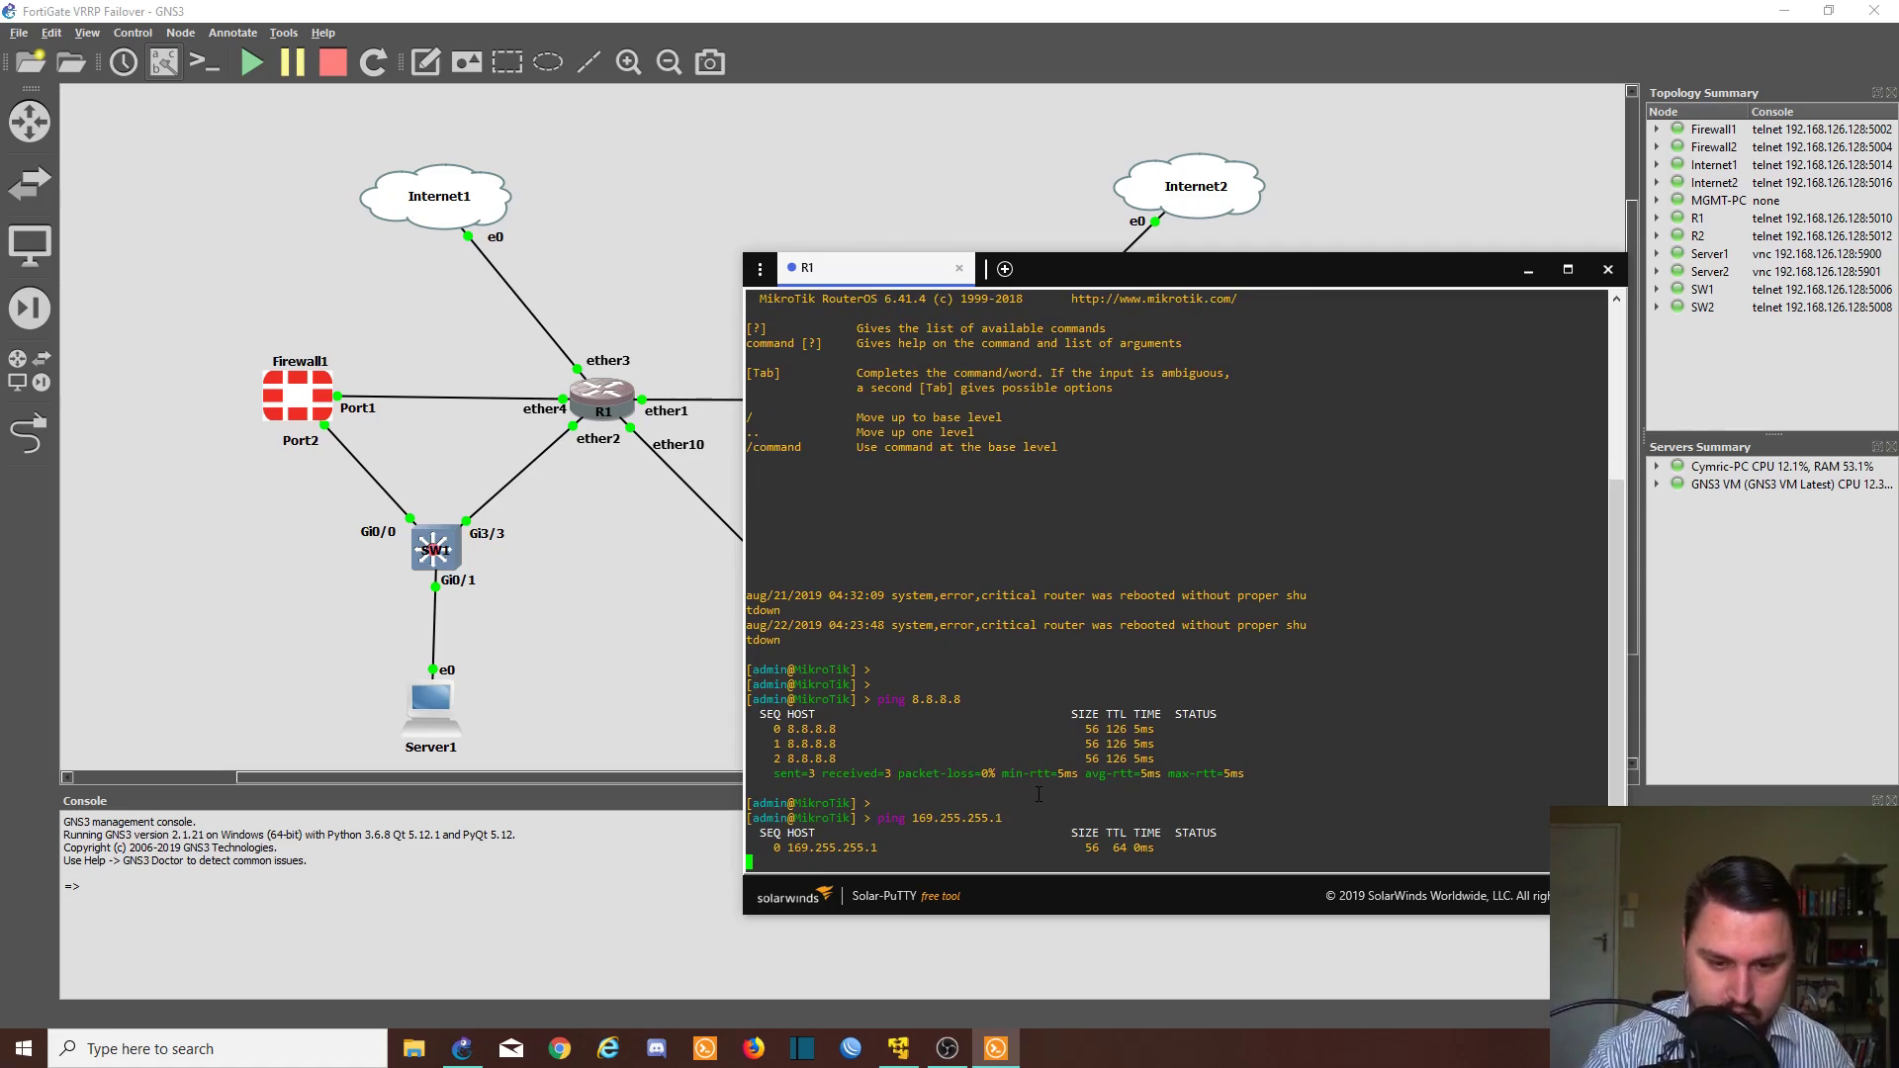
key(ctrl+c)
key(Up)
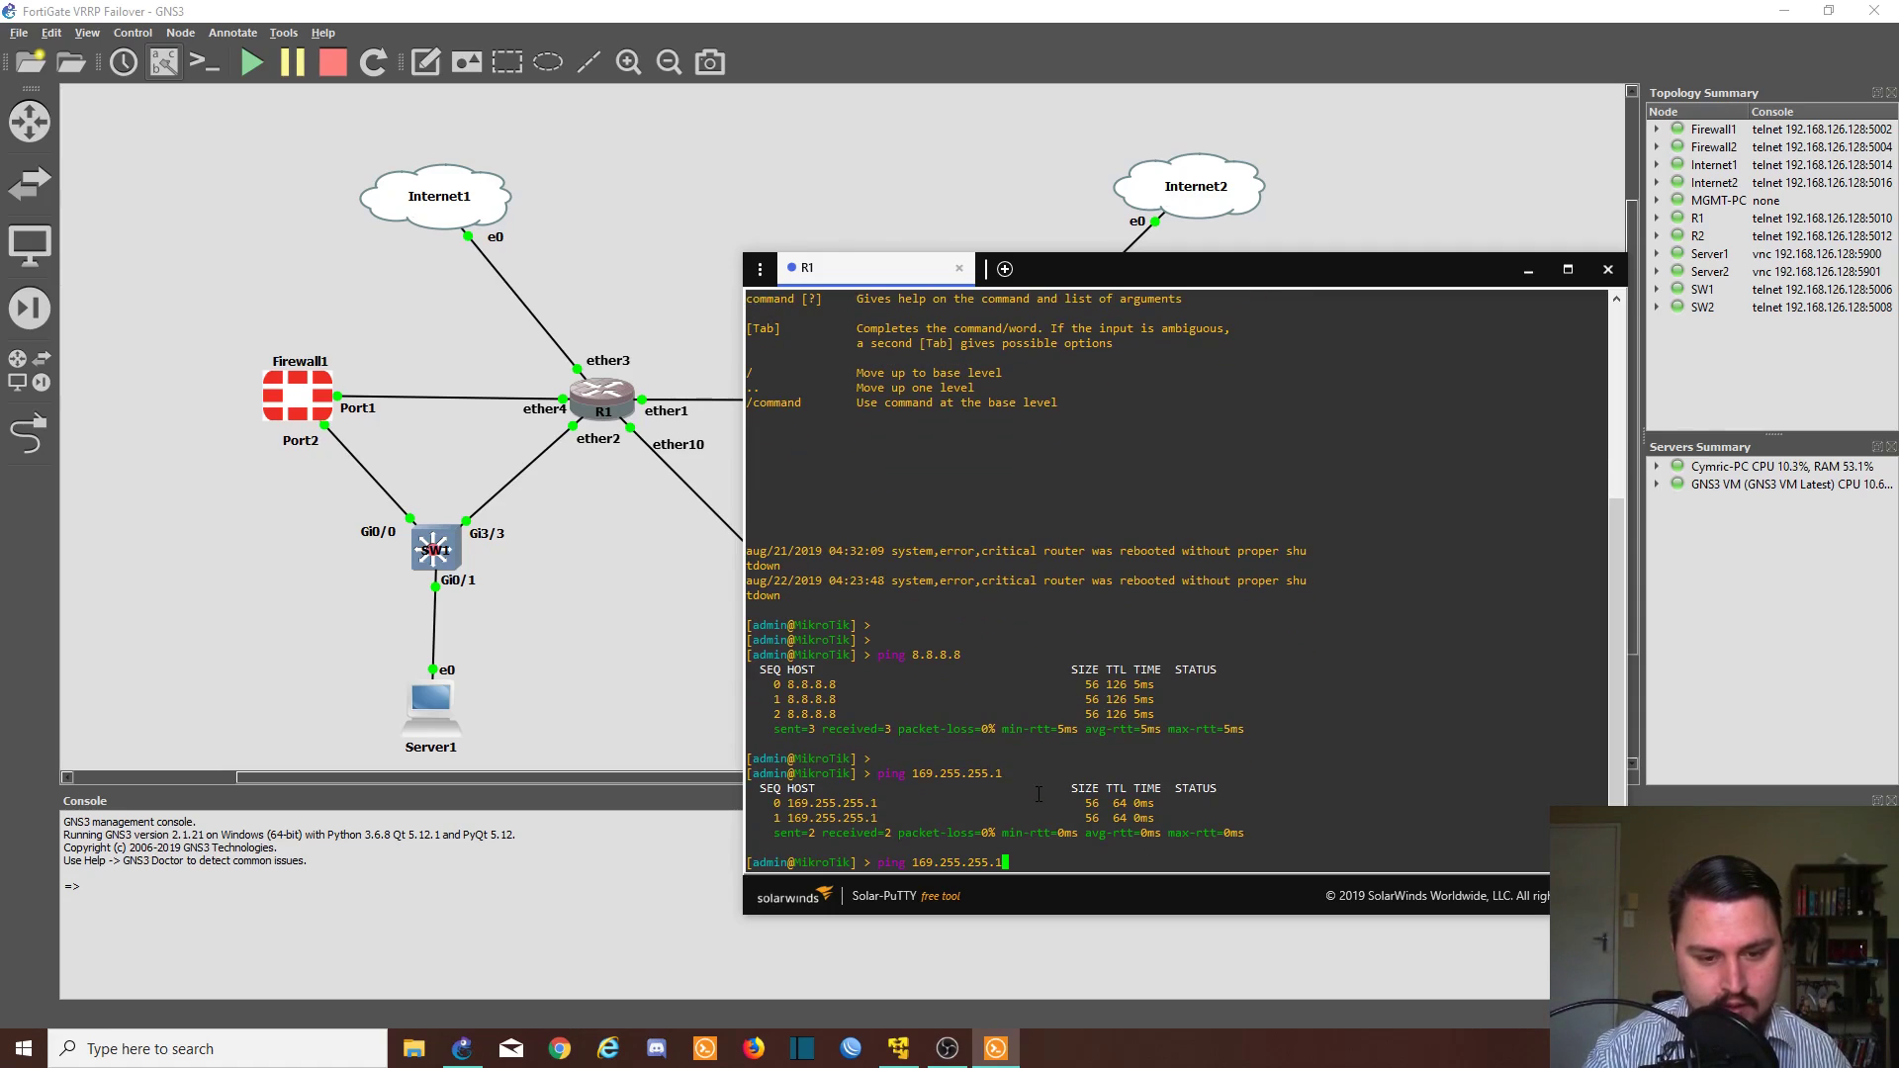
key(BackSpace)
text(2)
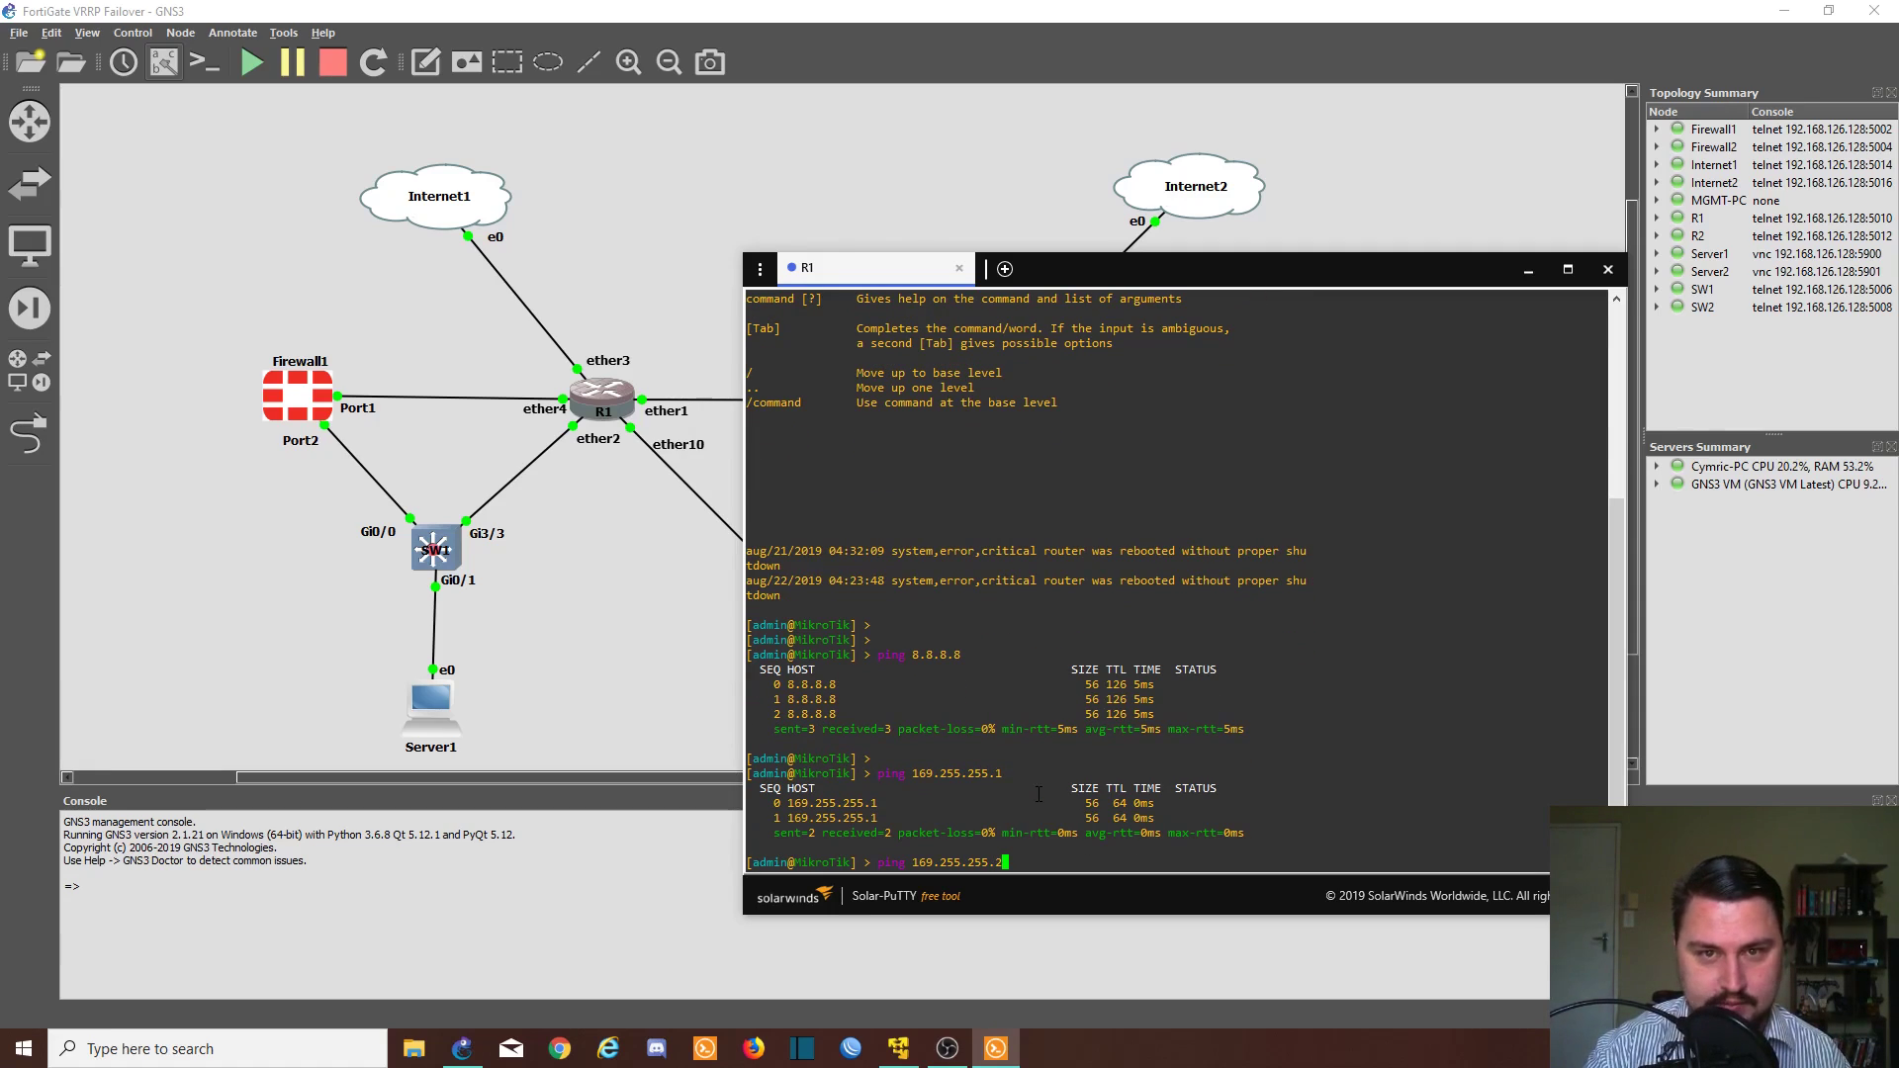
key(Return)
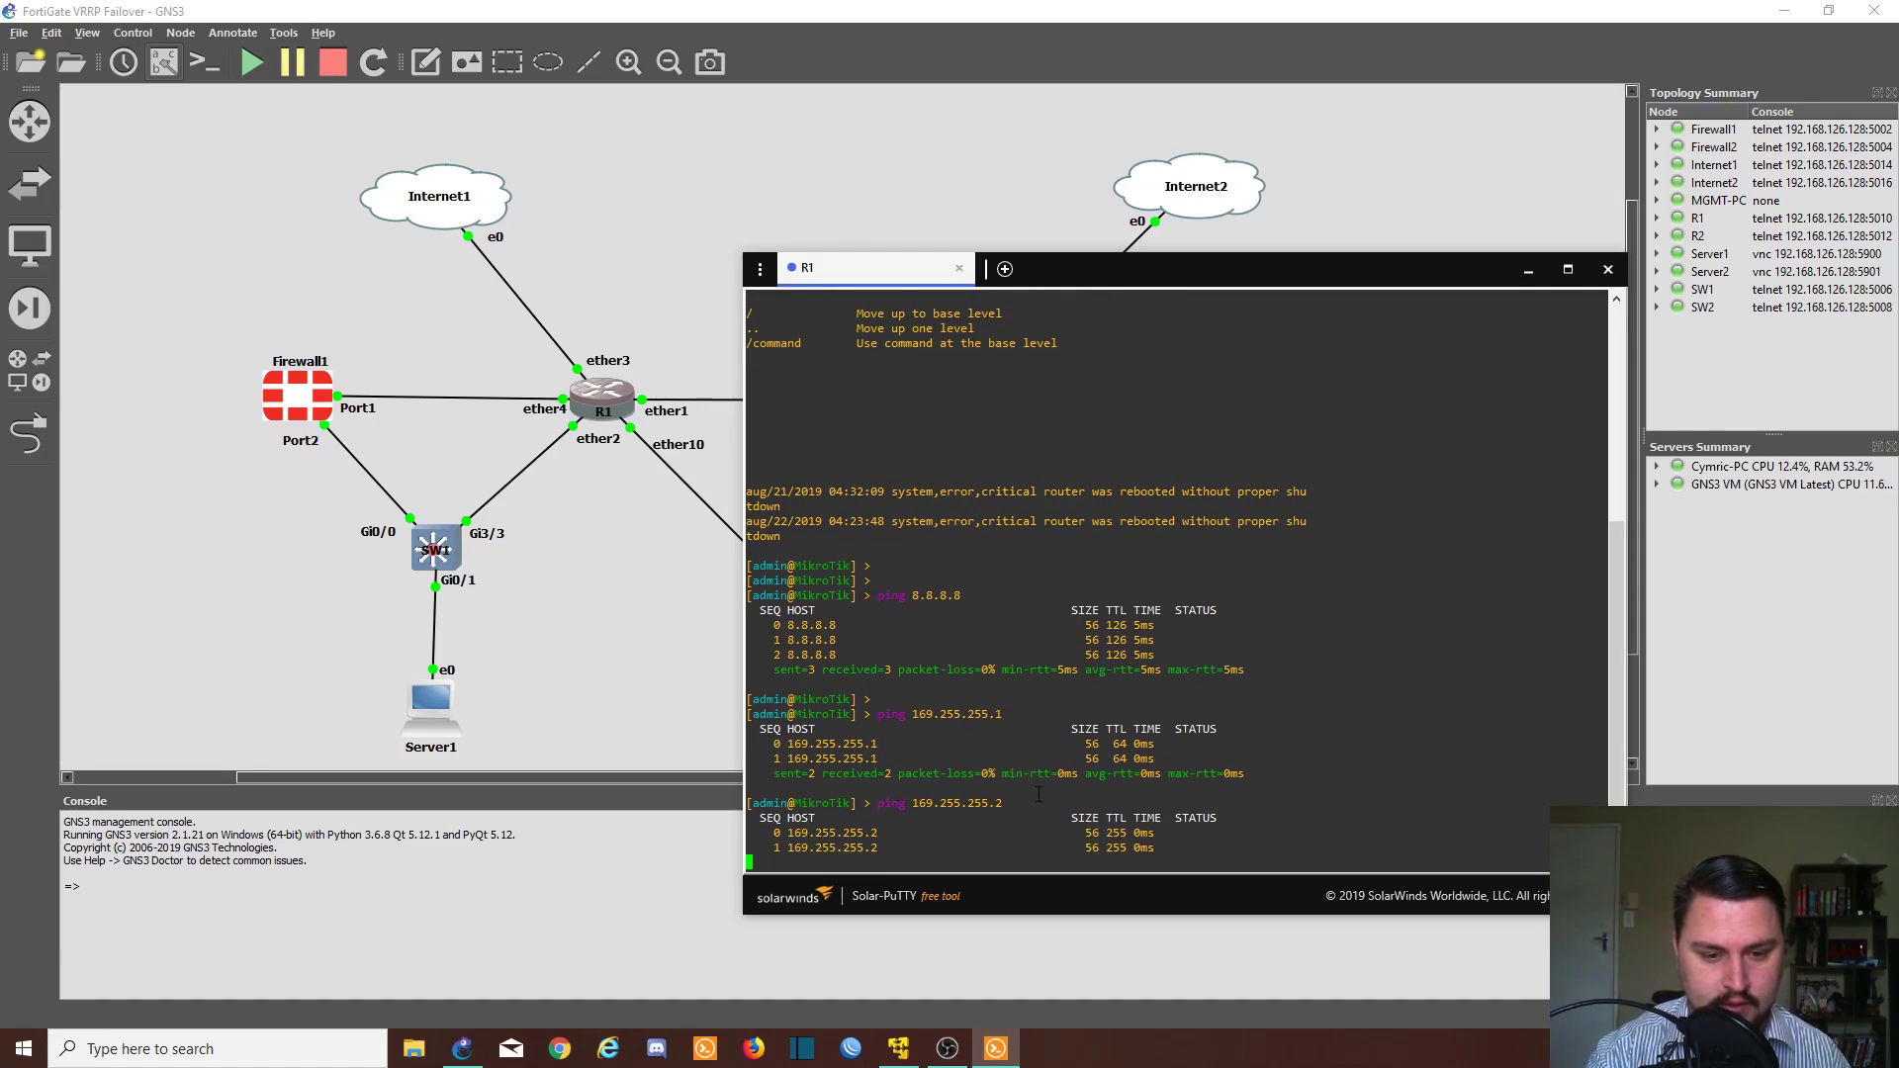
key(ctrl+c)
- Ping 169.255.255.5 and 169.255.255.6 from R1
key(Up)
key(BackSpace)
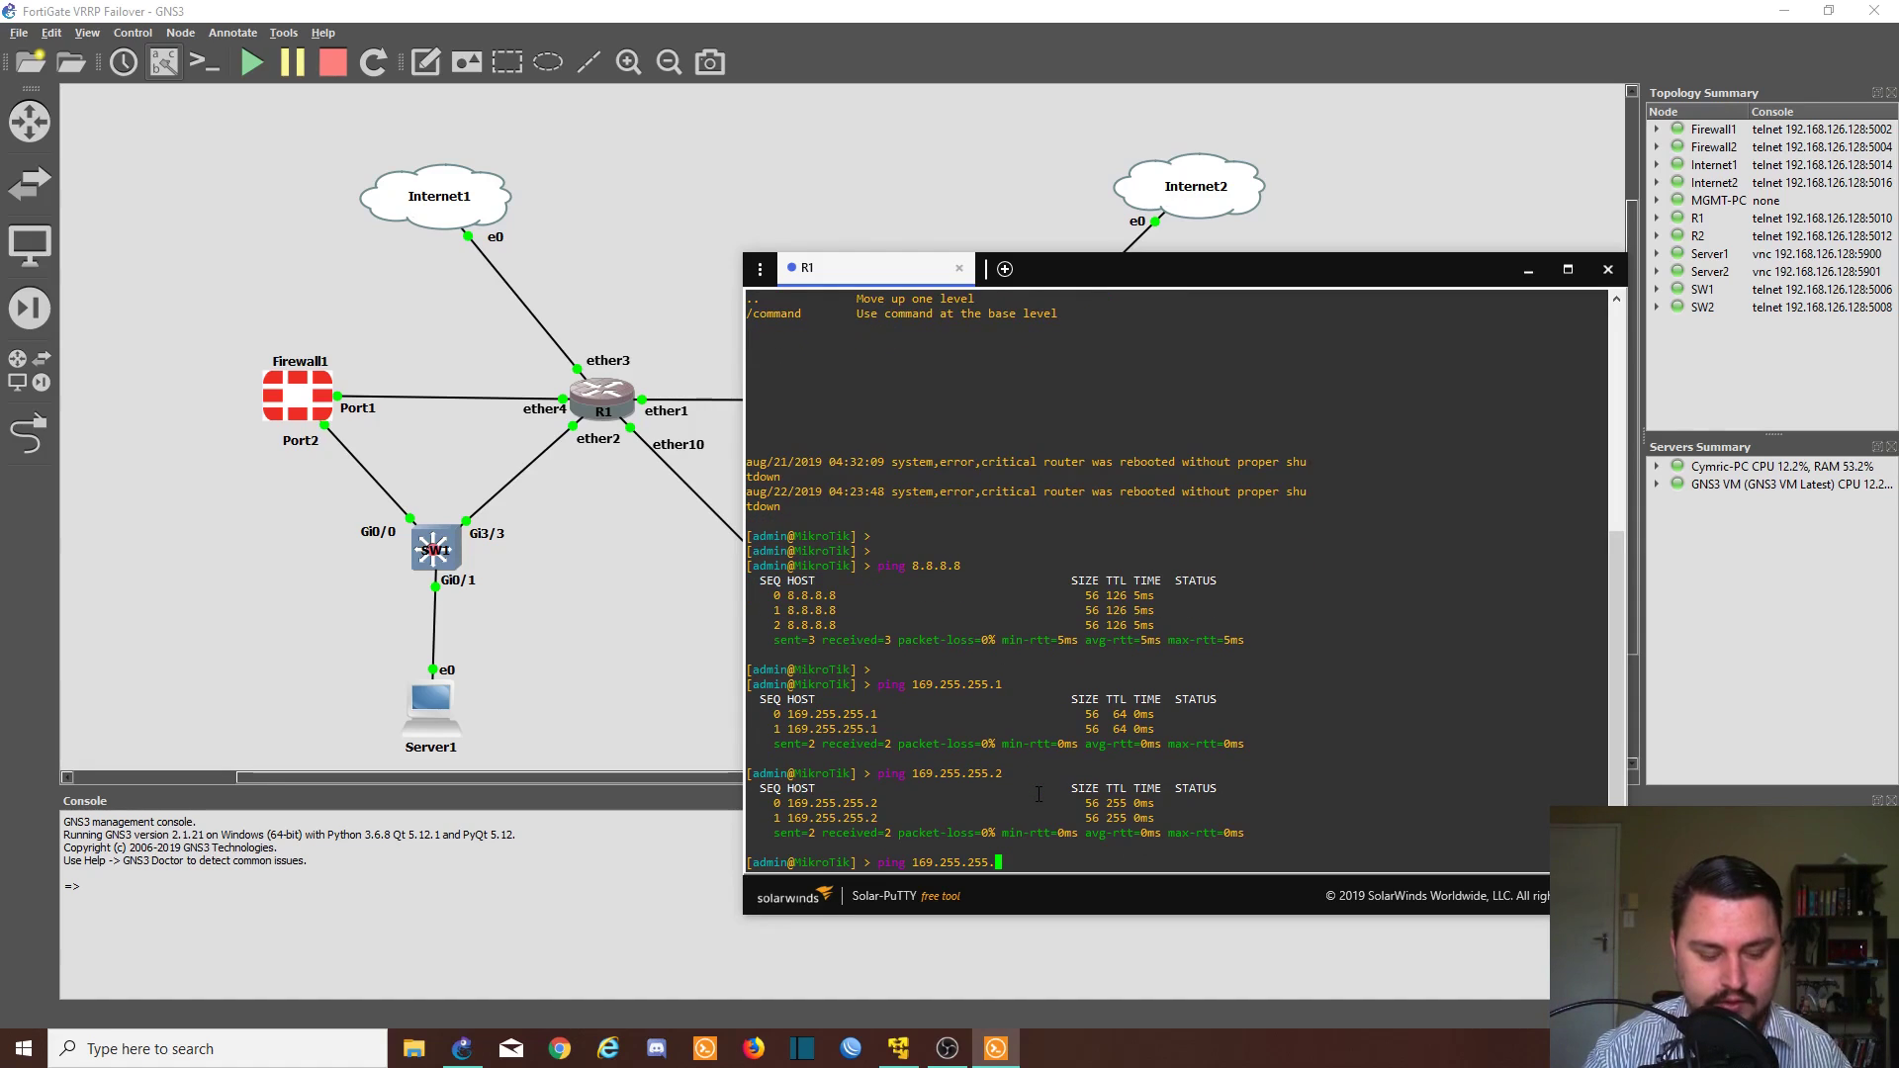
text(5)
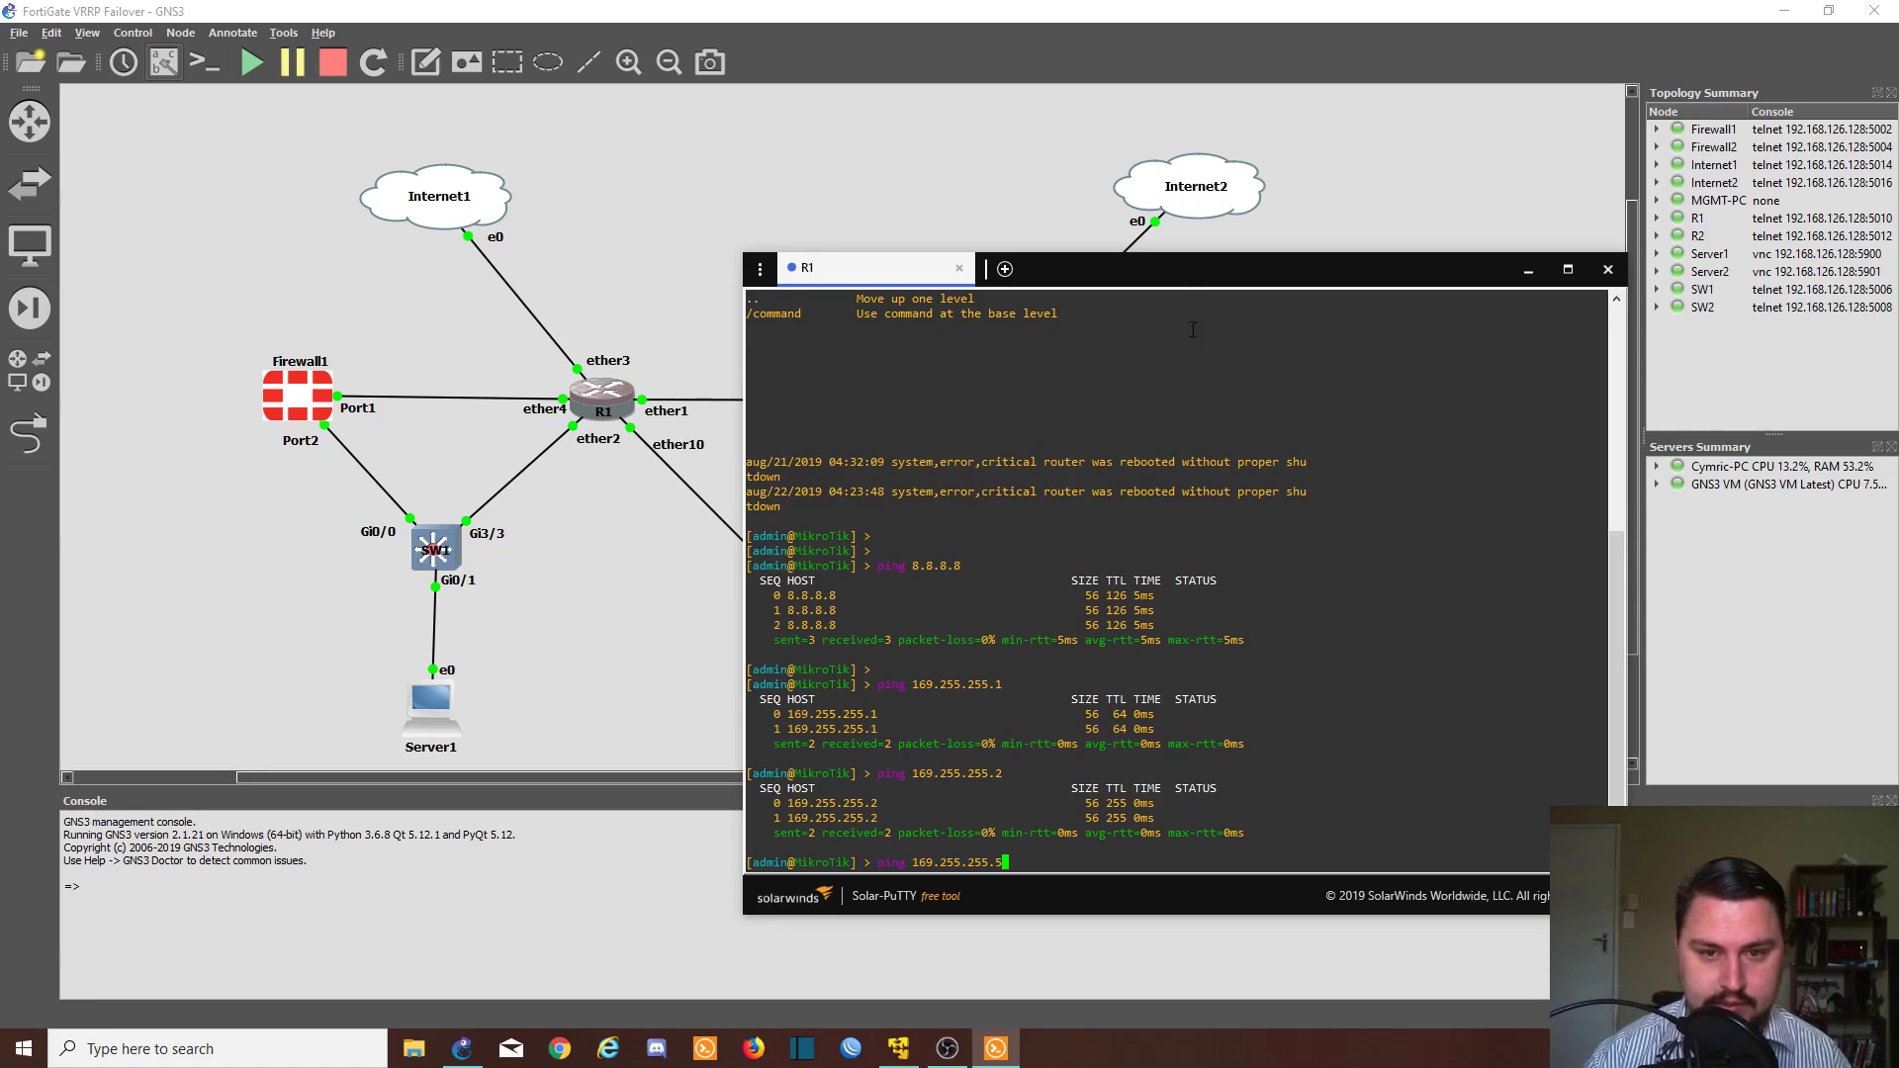
drag(1173, 279, 1066, 245)
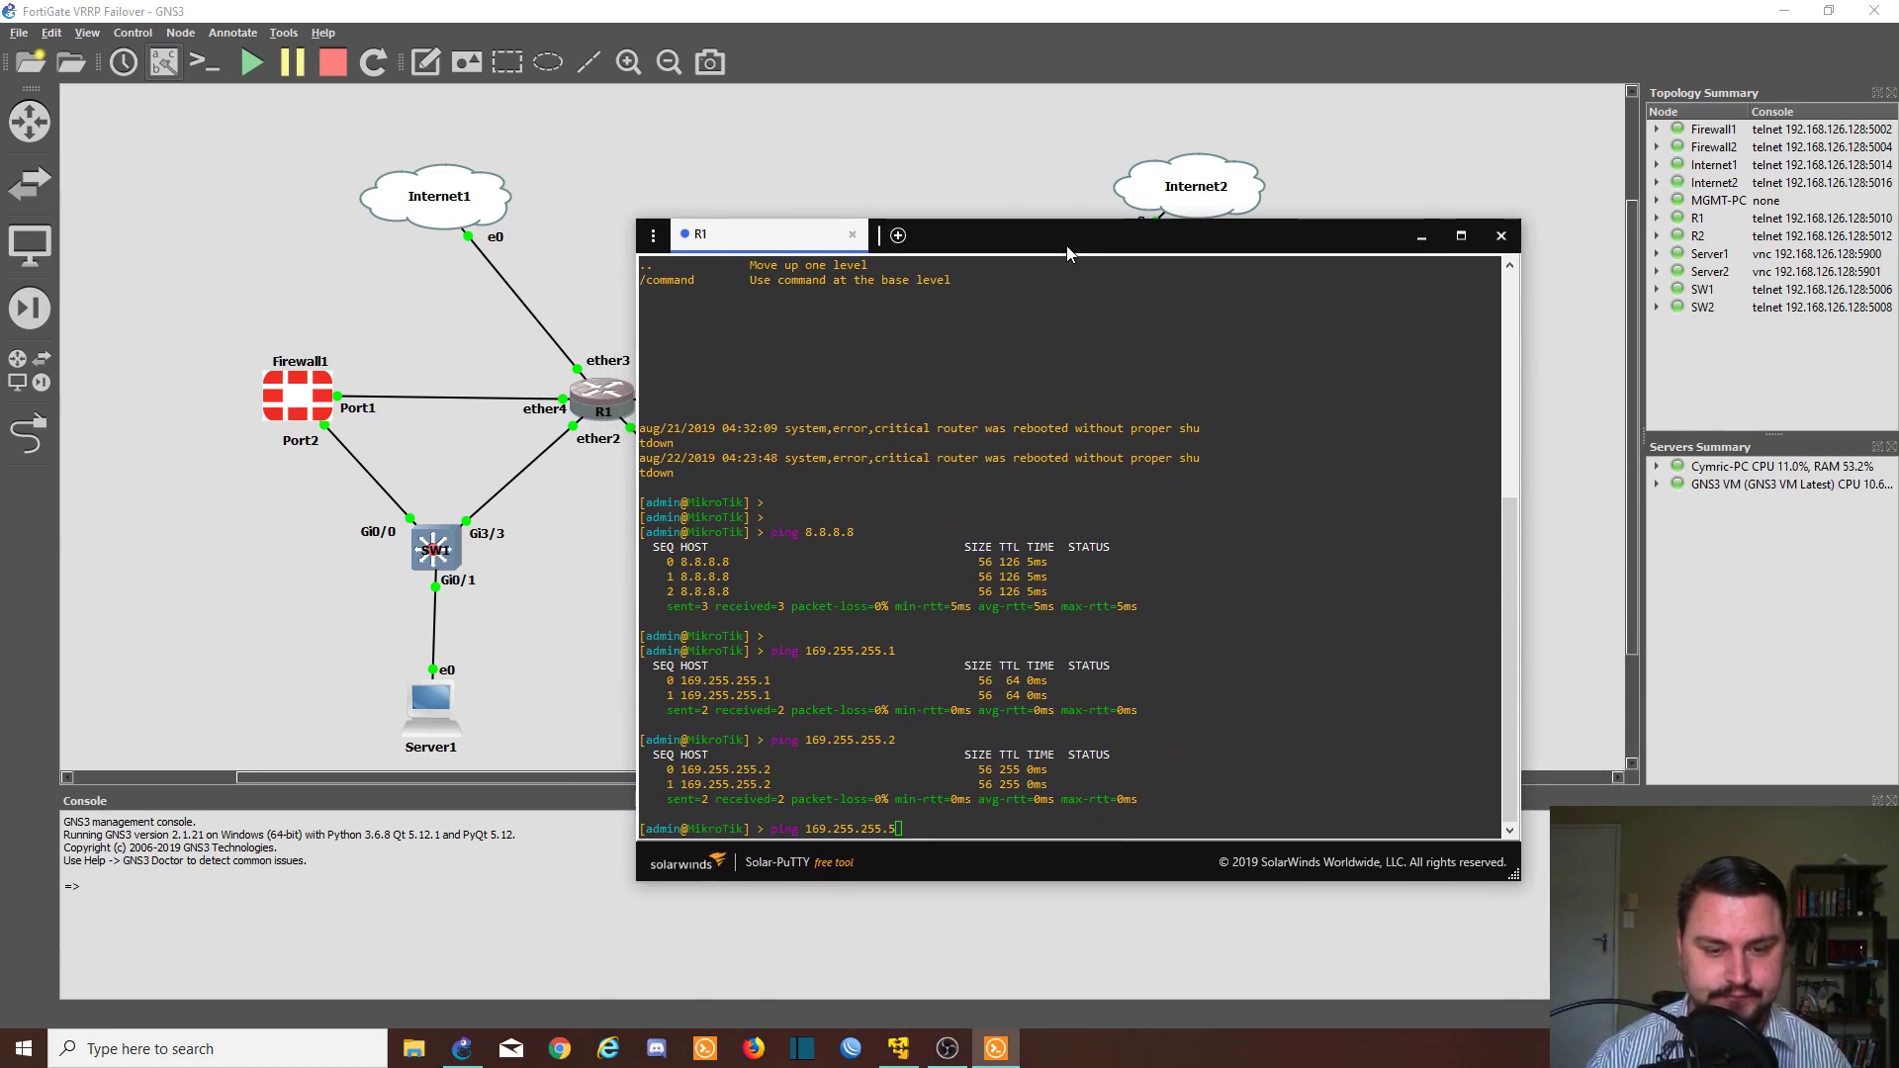
click(1094, 338)
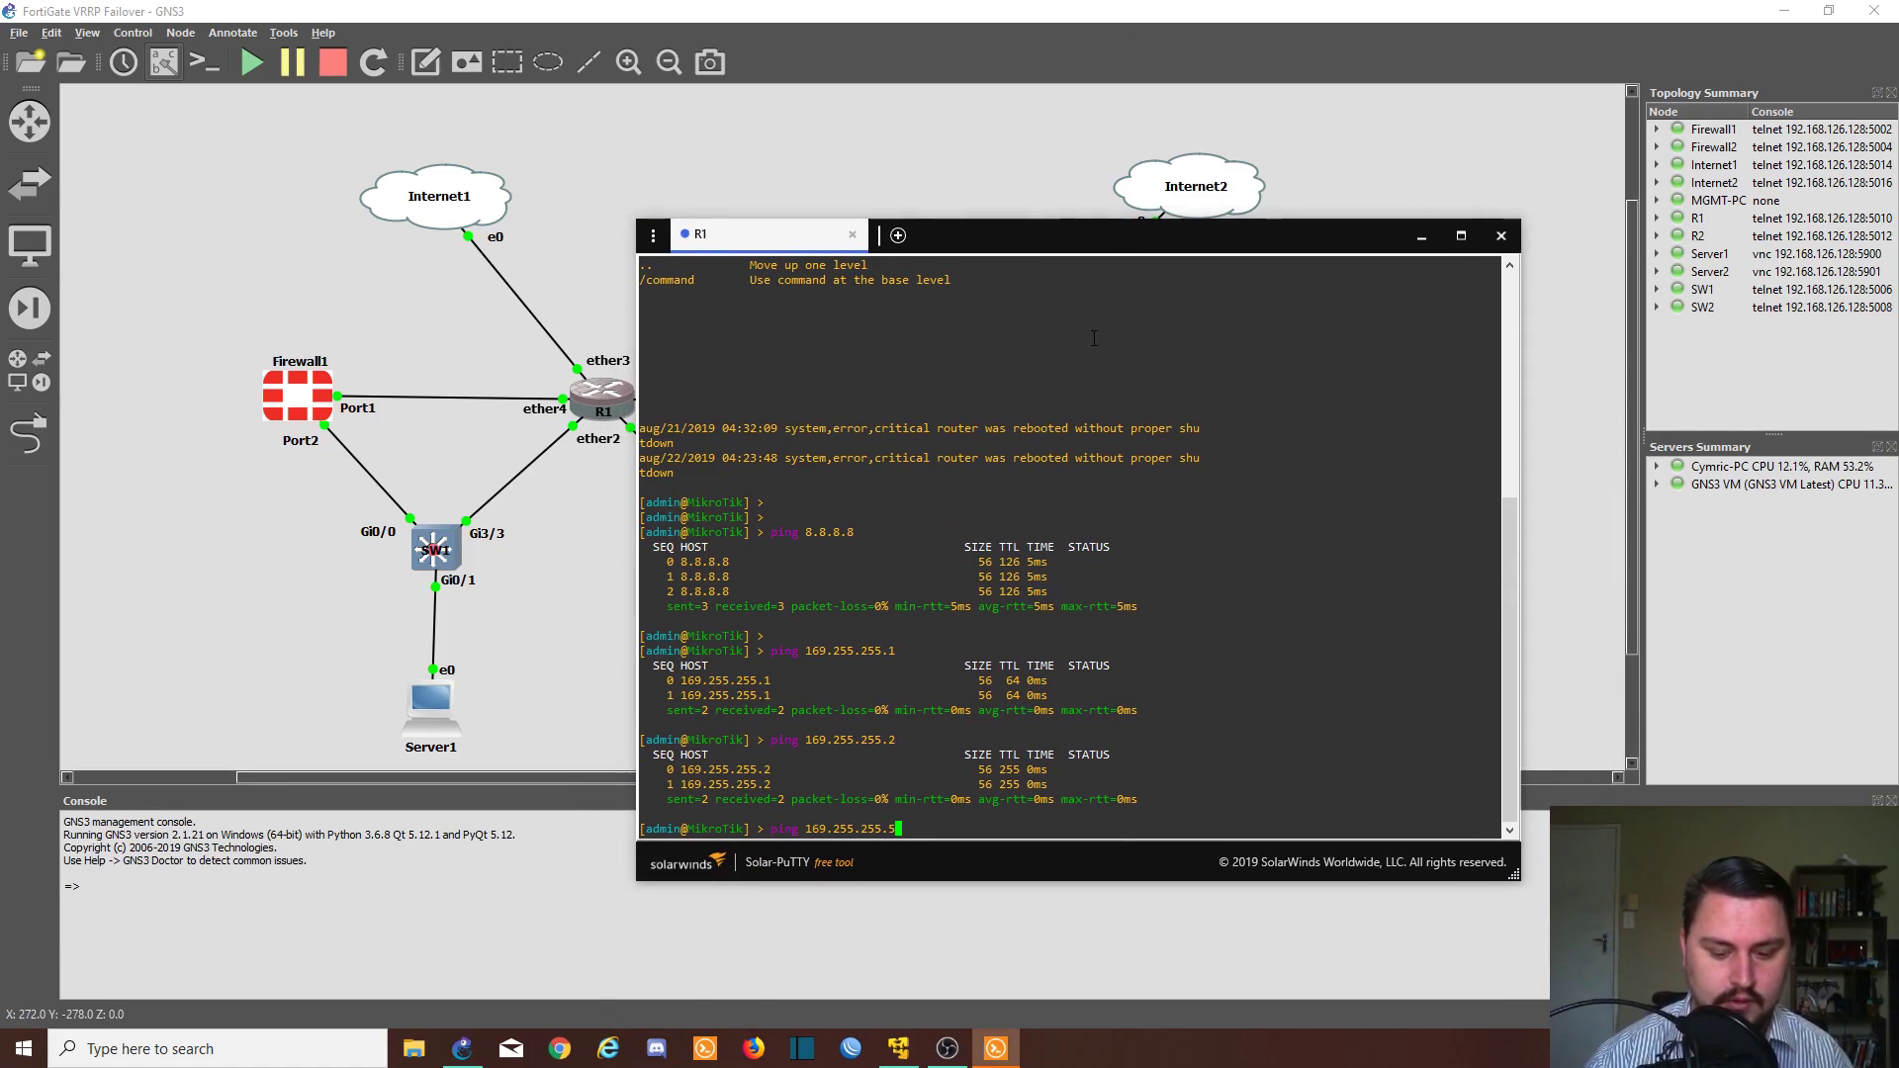
key(Return)
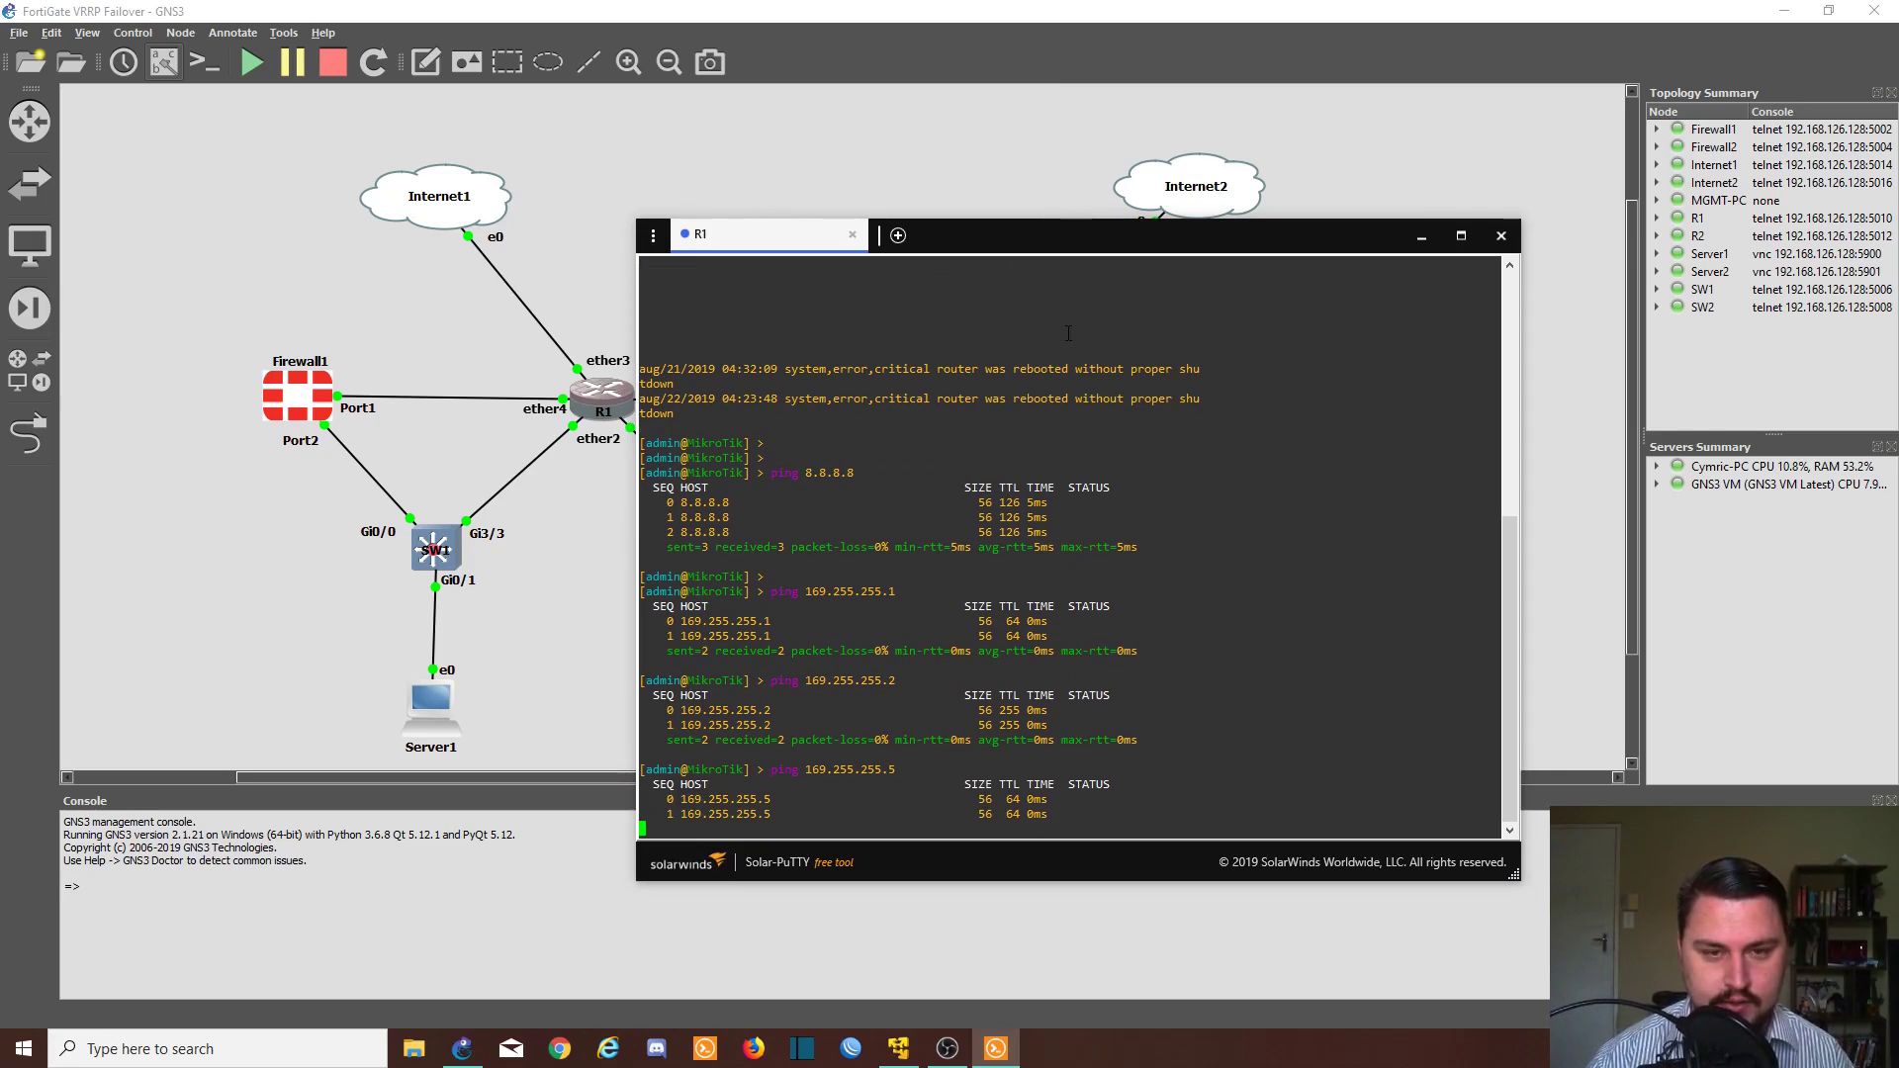
key(Up)
key(BackSpace)
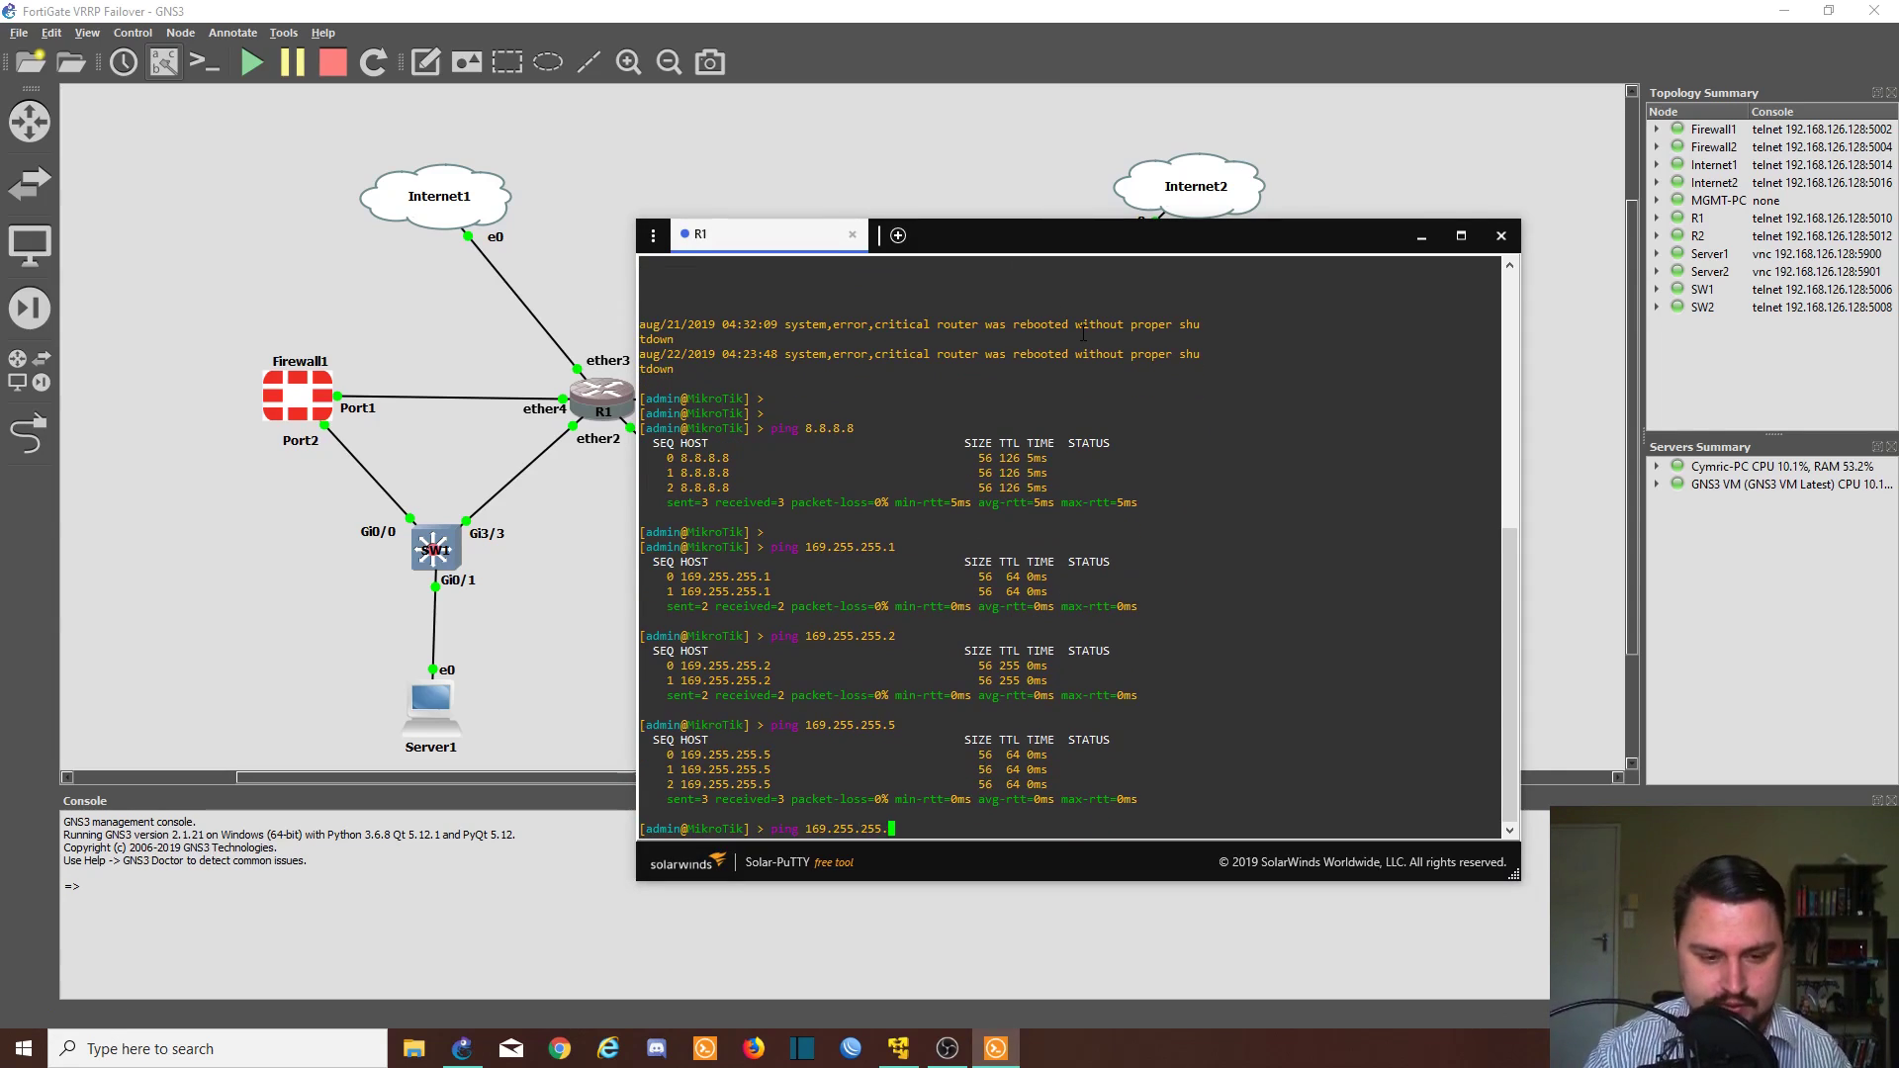
text(6)
key(Return)
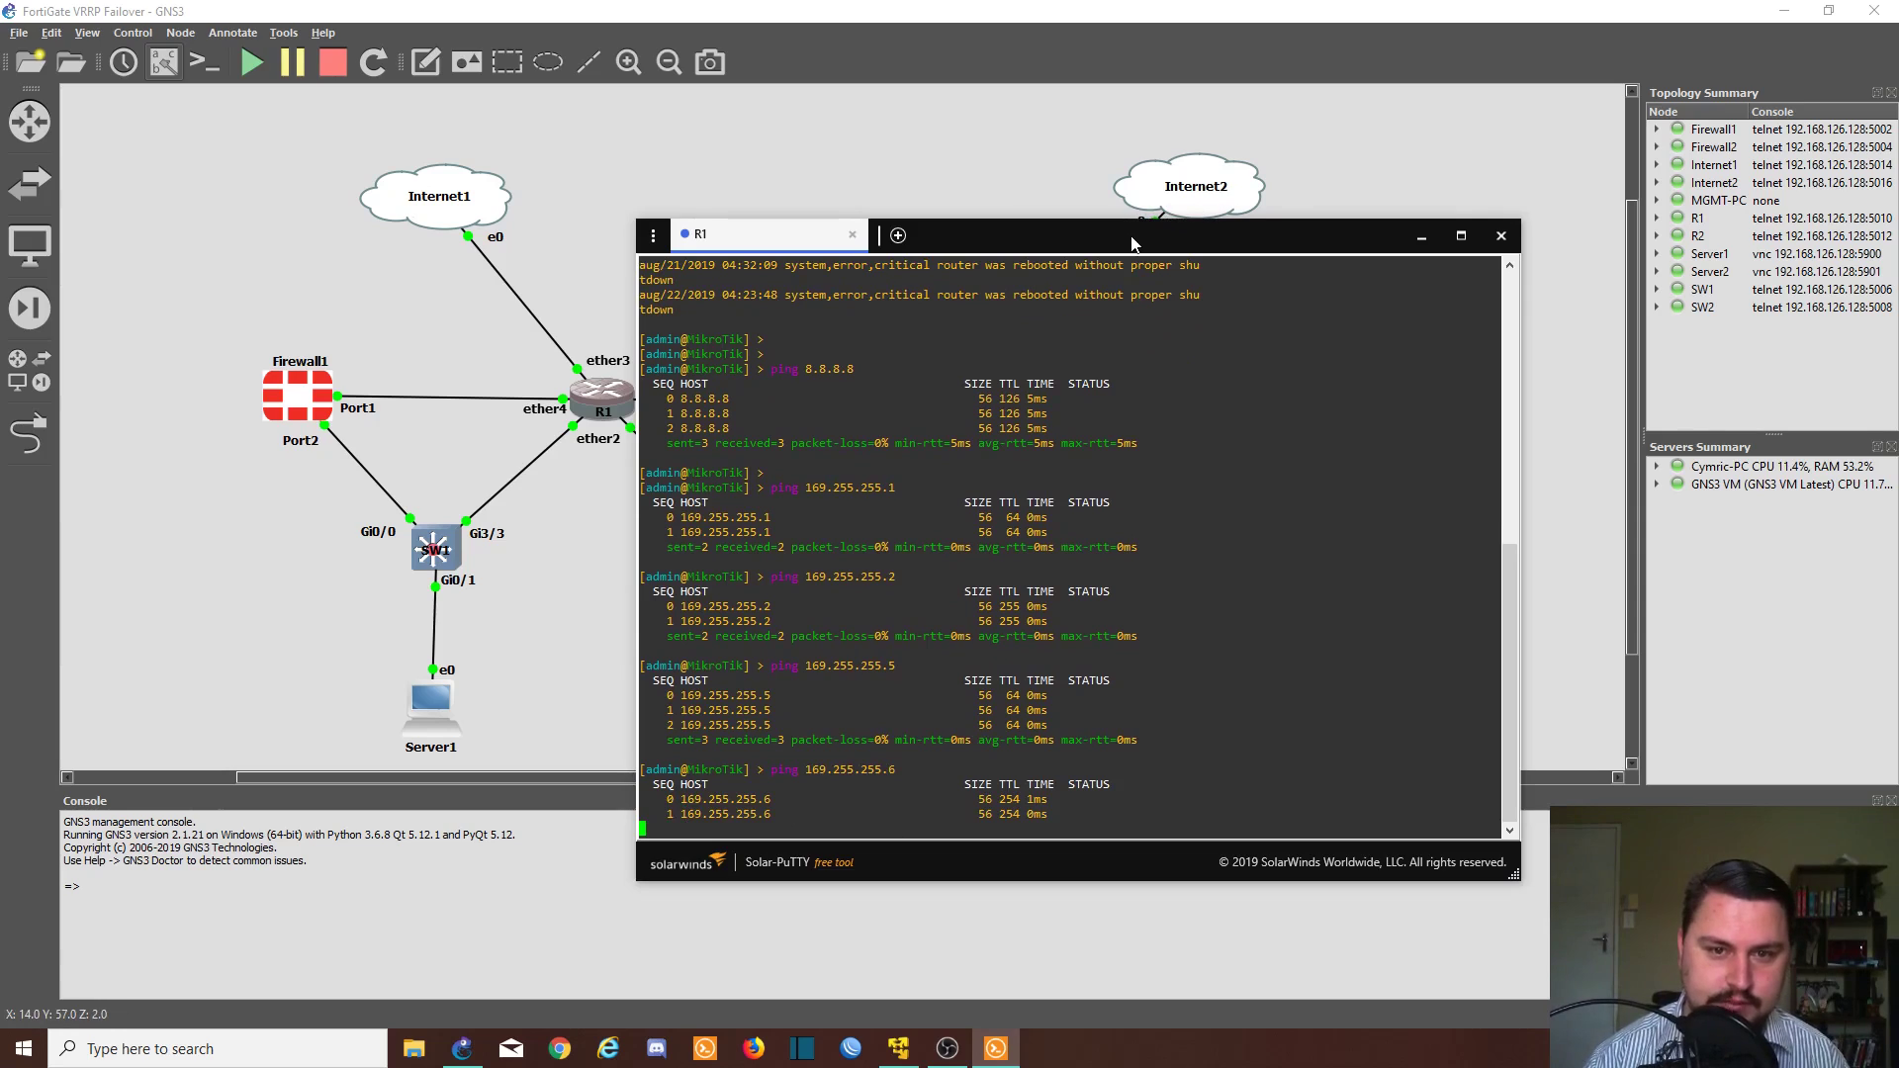
drag(1185, 235, 1272, 453)
click(1272, 318)
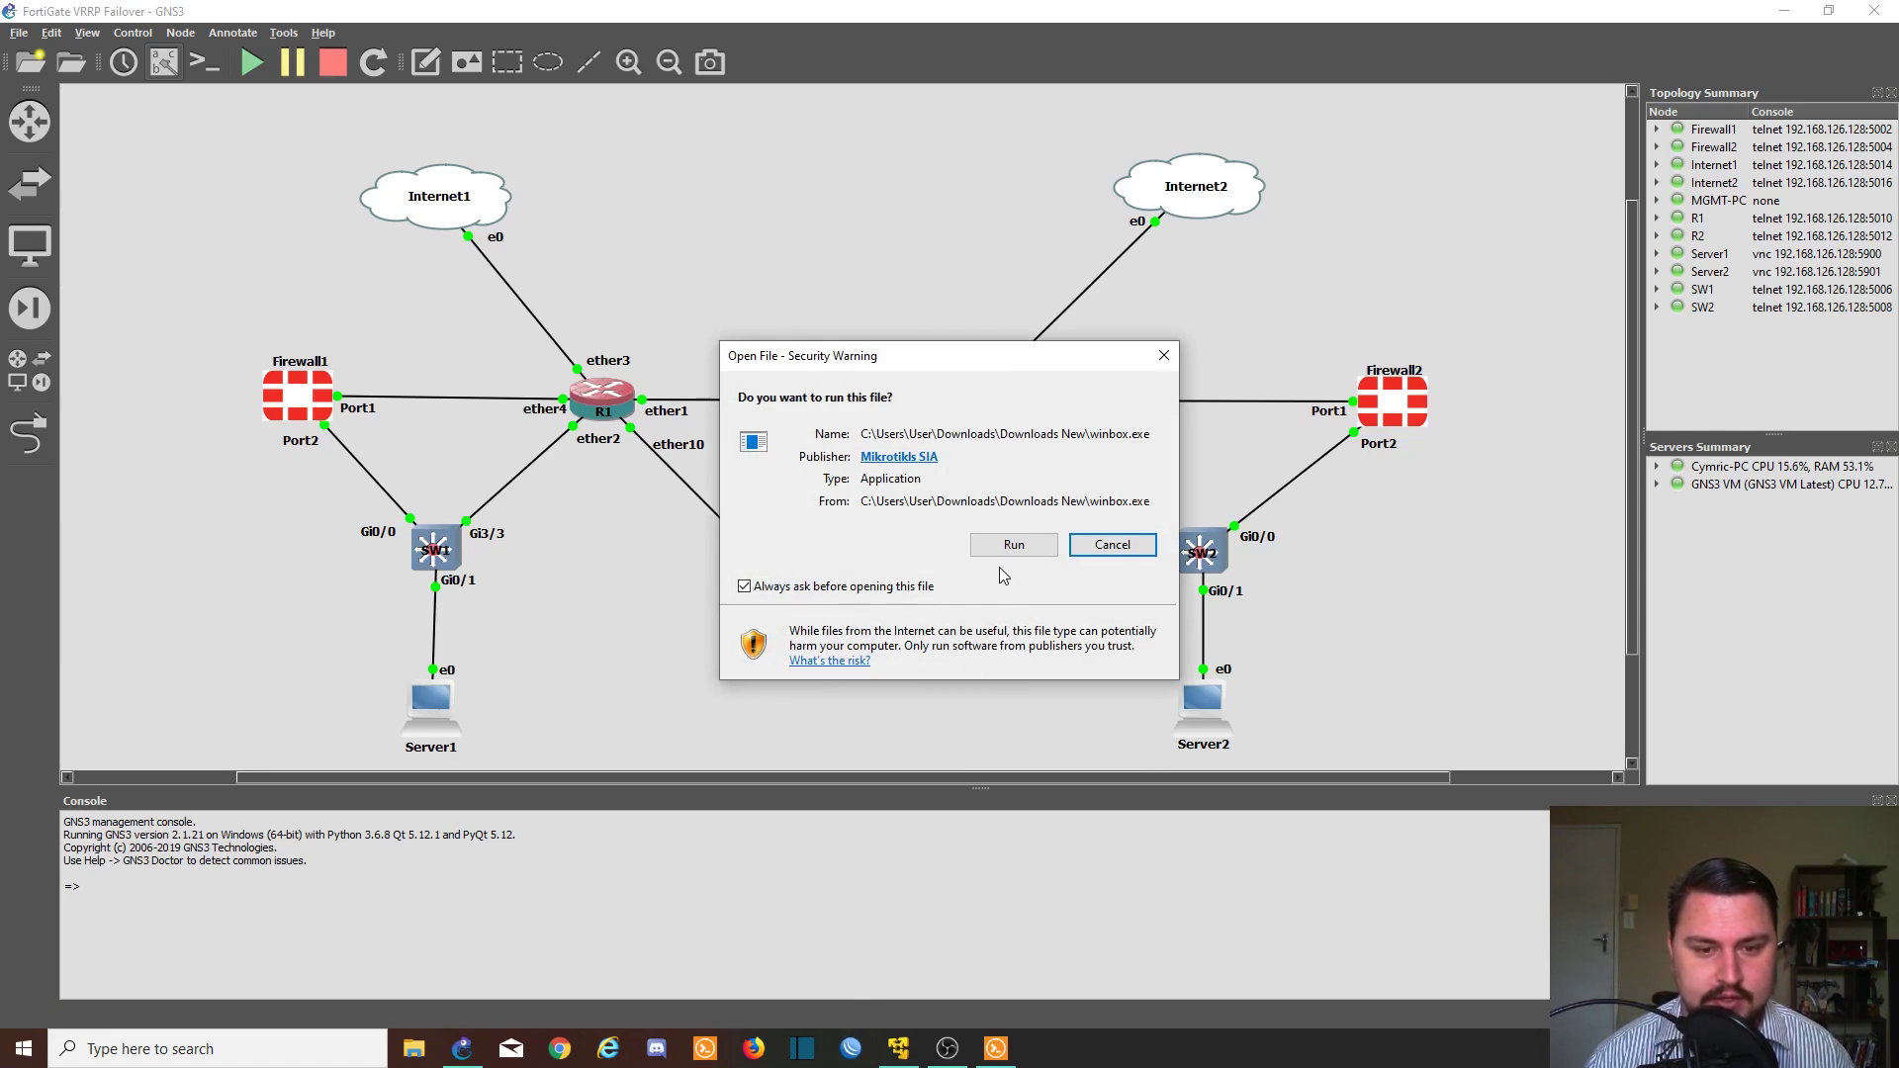
- Allow WinBox to run and connect to the router at 169.255.255.1
click(1013, 543)
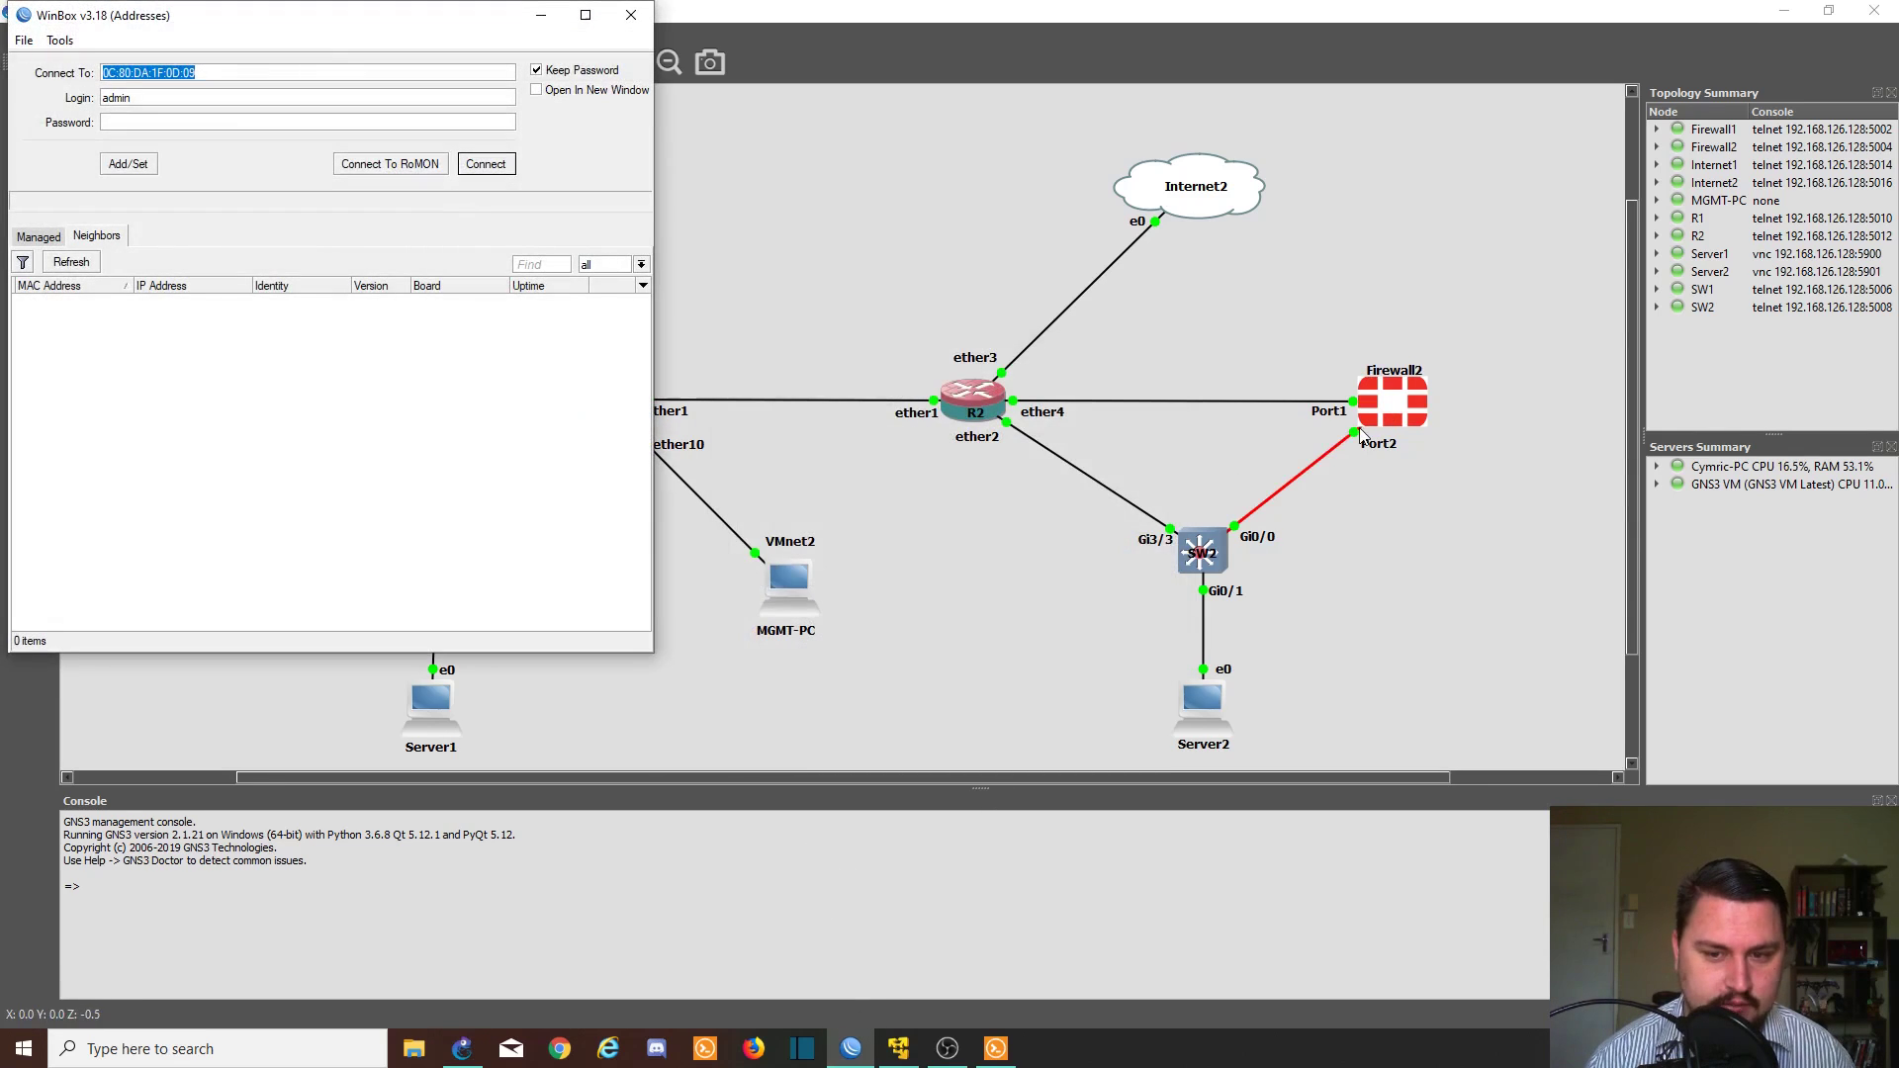
drag(326, 28, 939, 302)
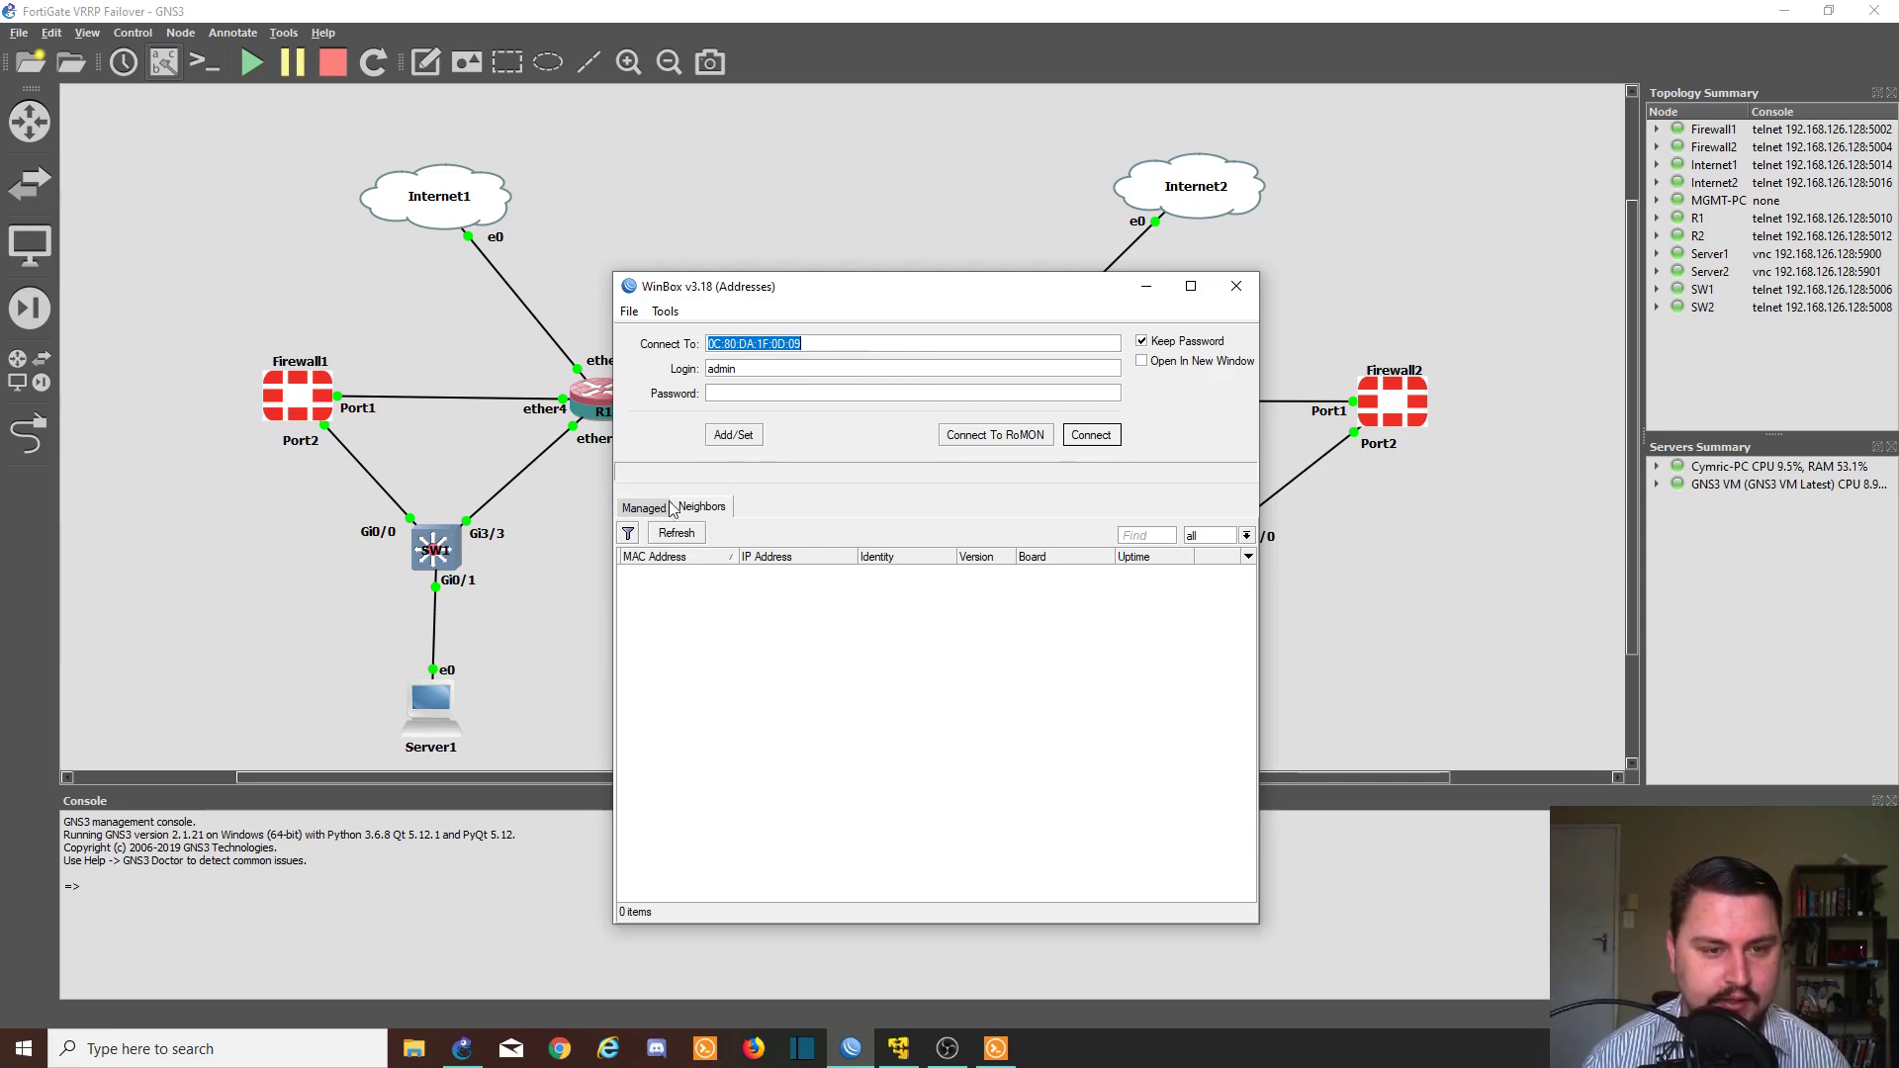
text(169)
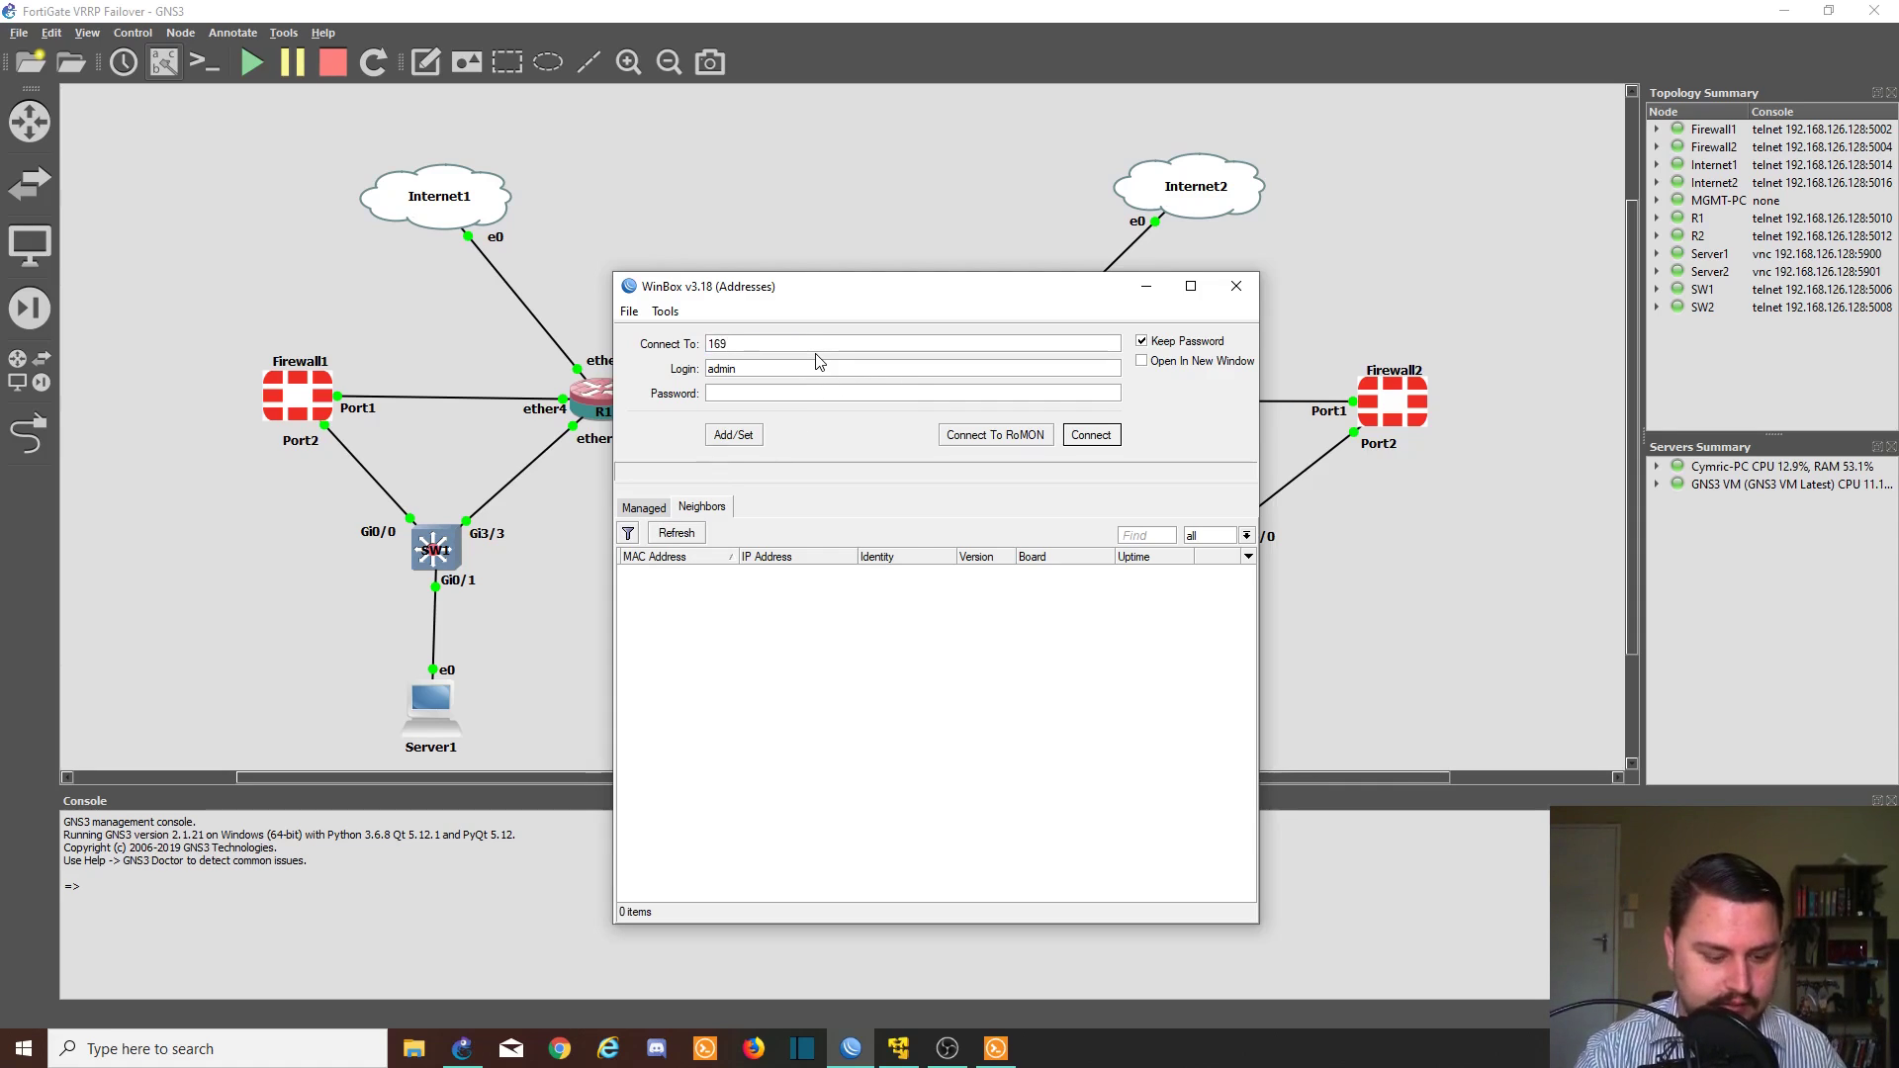
text(.255.255.1)
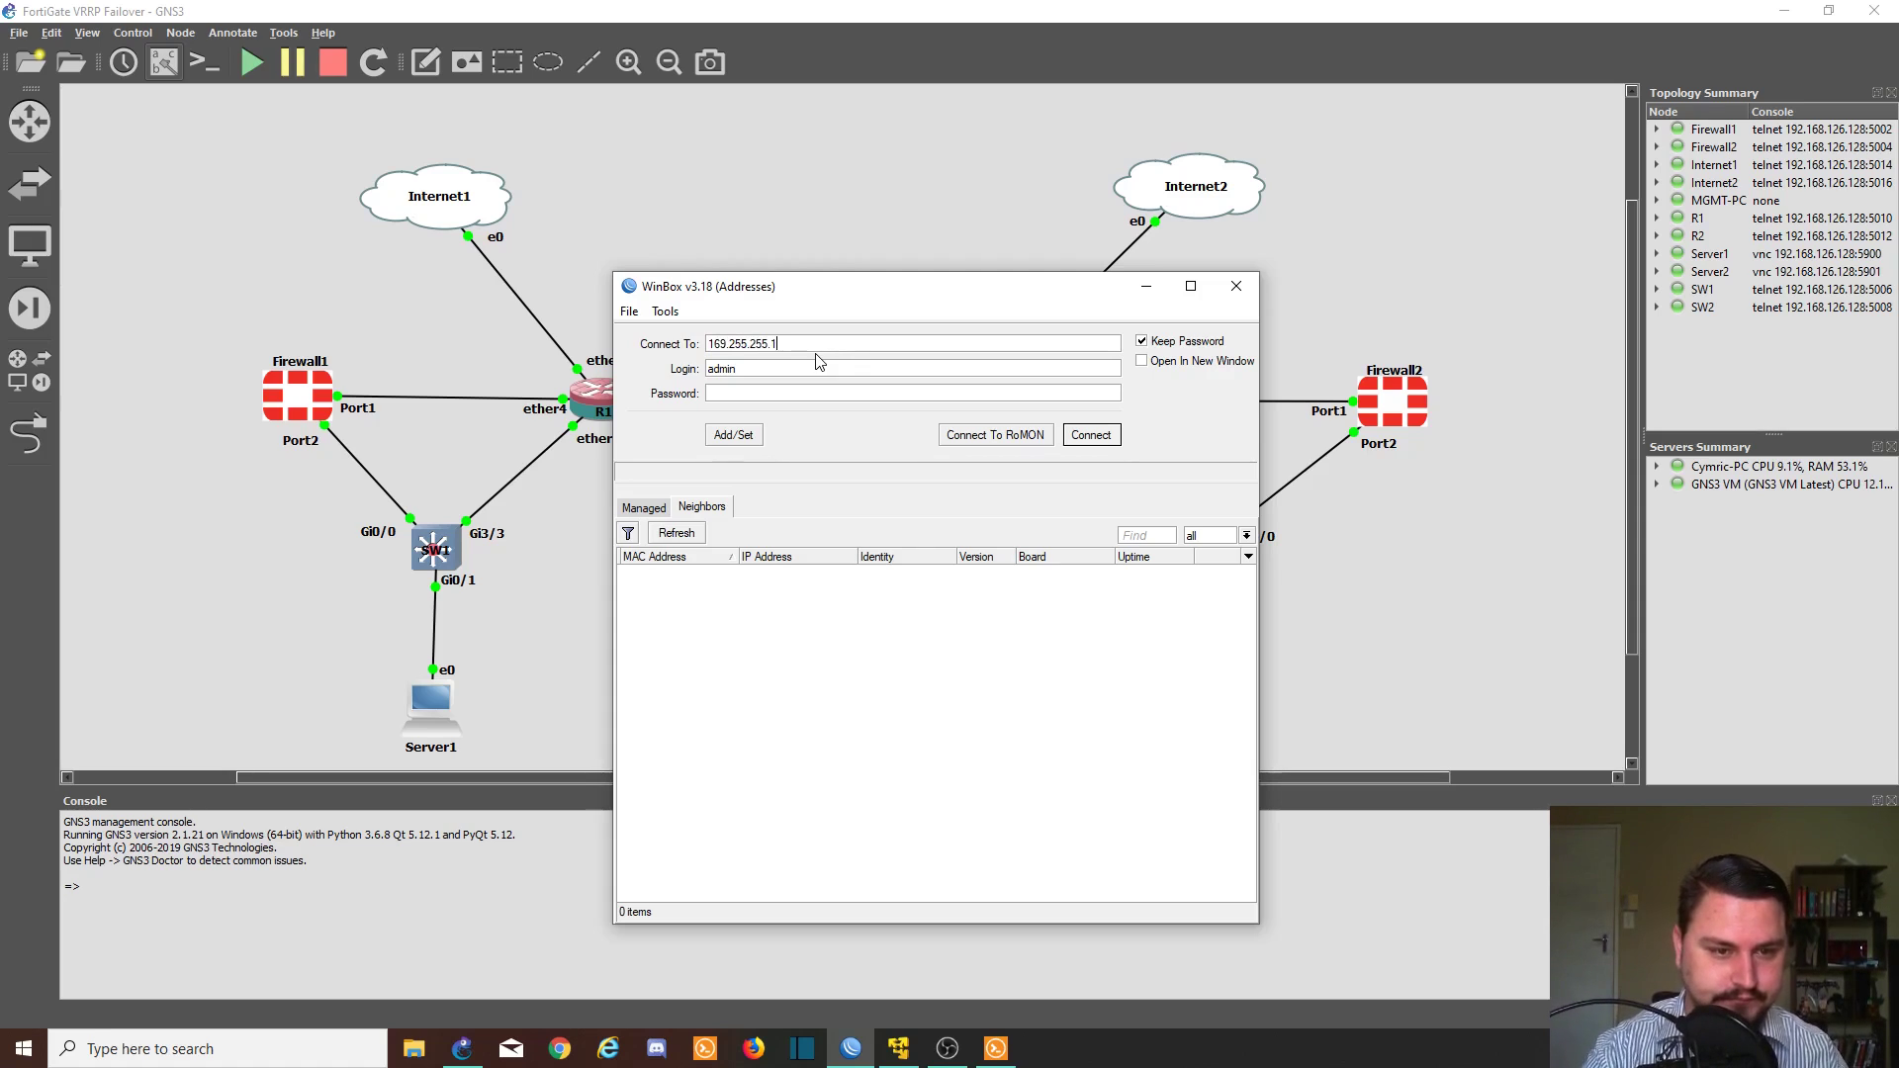
click(1091, 436)
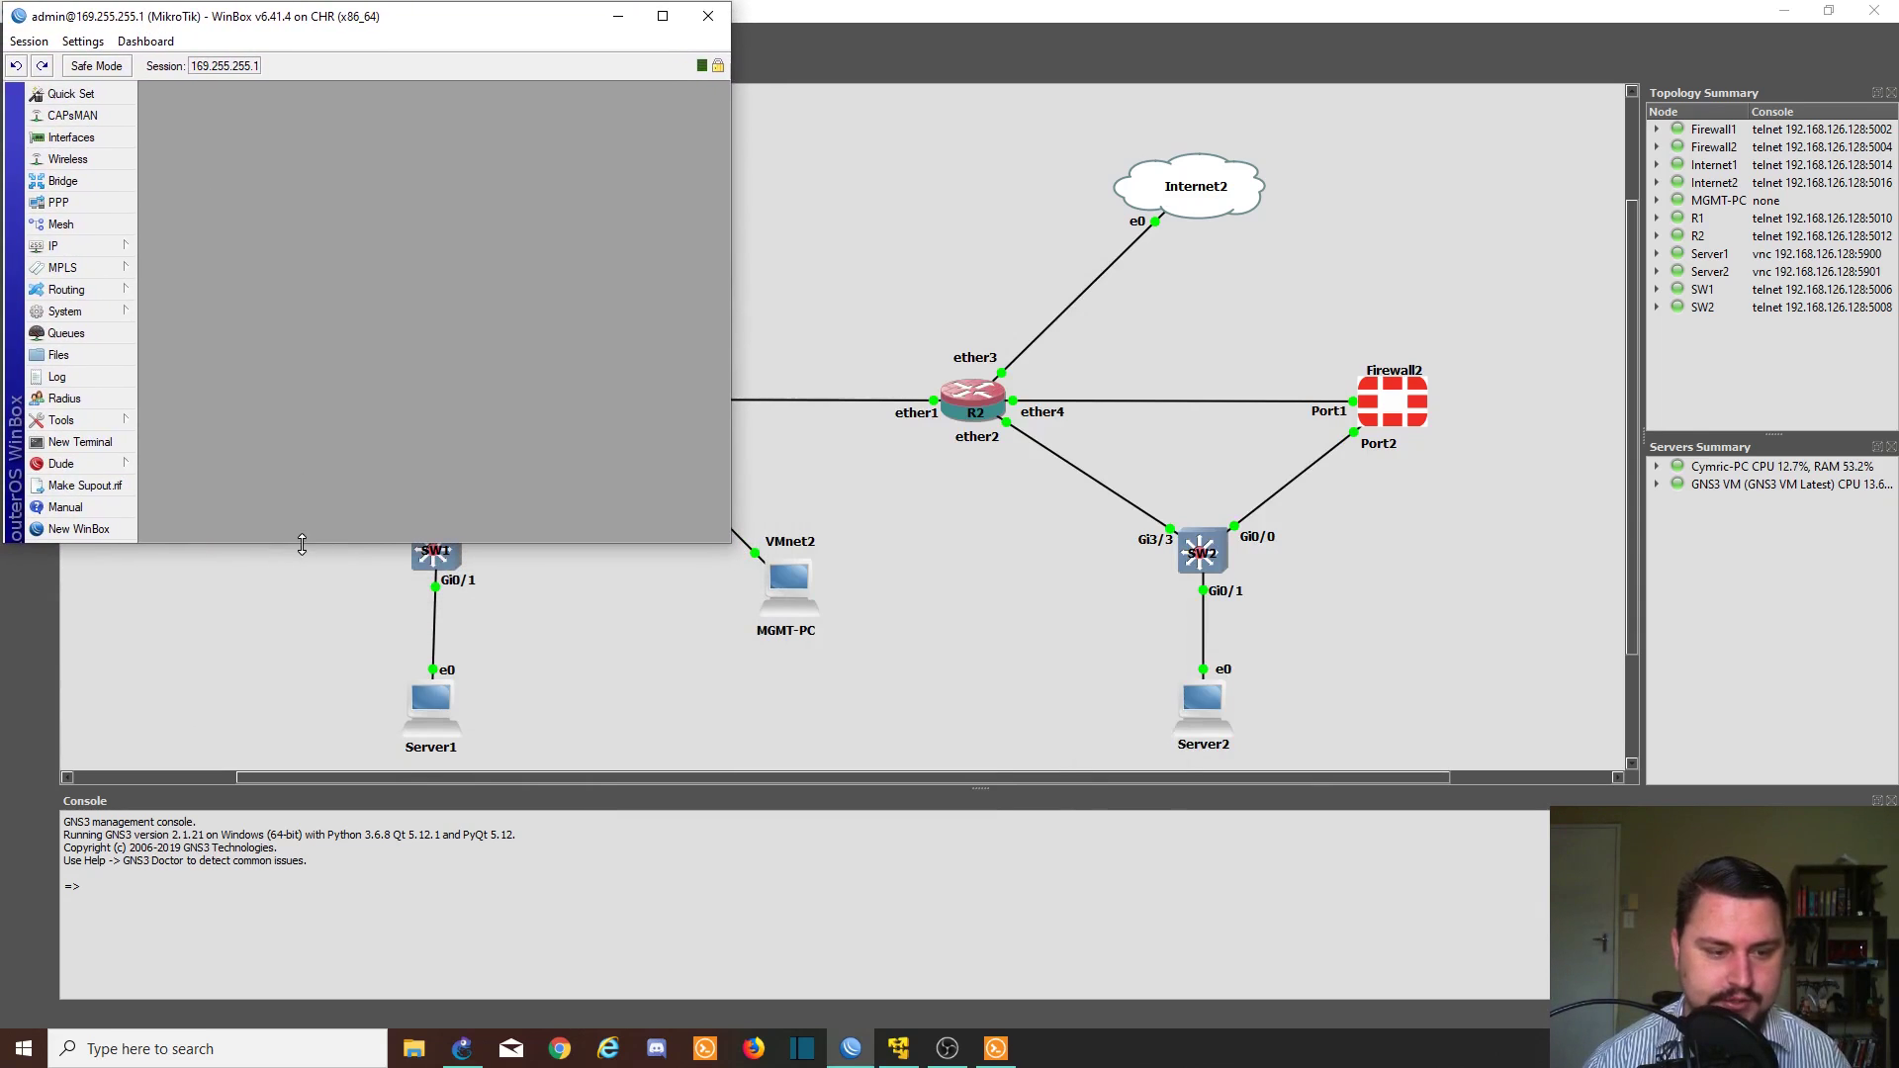
- Launch a second WinBox and connect it to the router at 169.255.255.5
drag(304, 542, 323, 1024)
click(850, 1046)
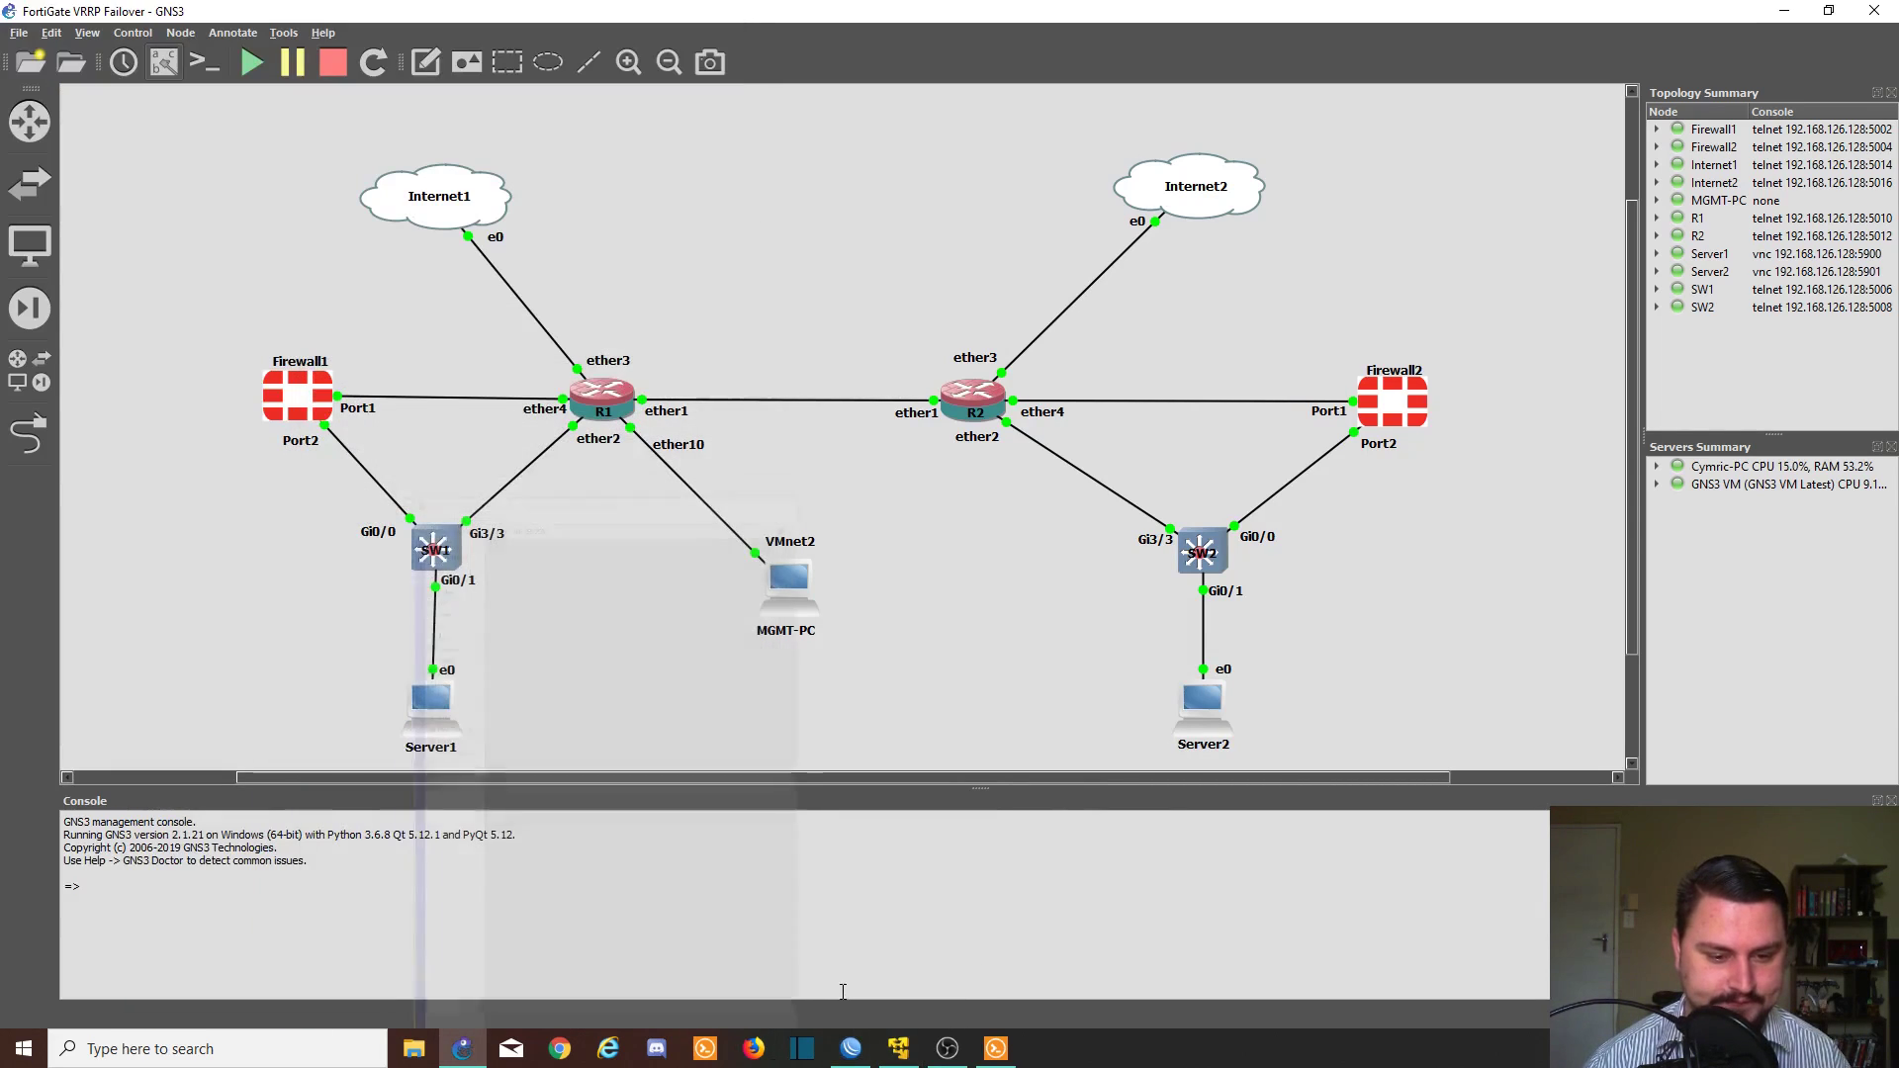
click(851, 1047)
right_click(851, 1044)
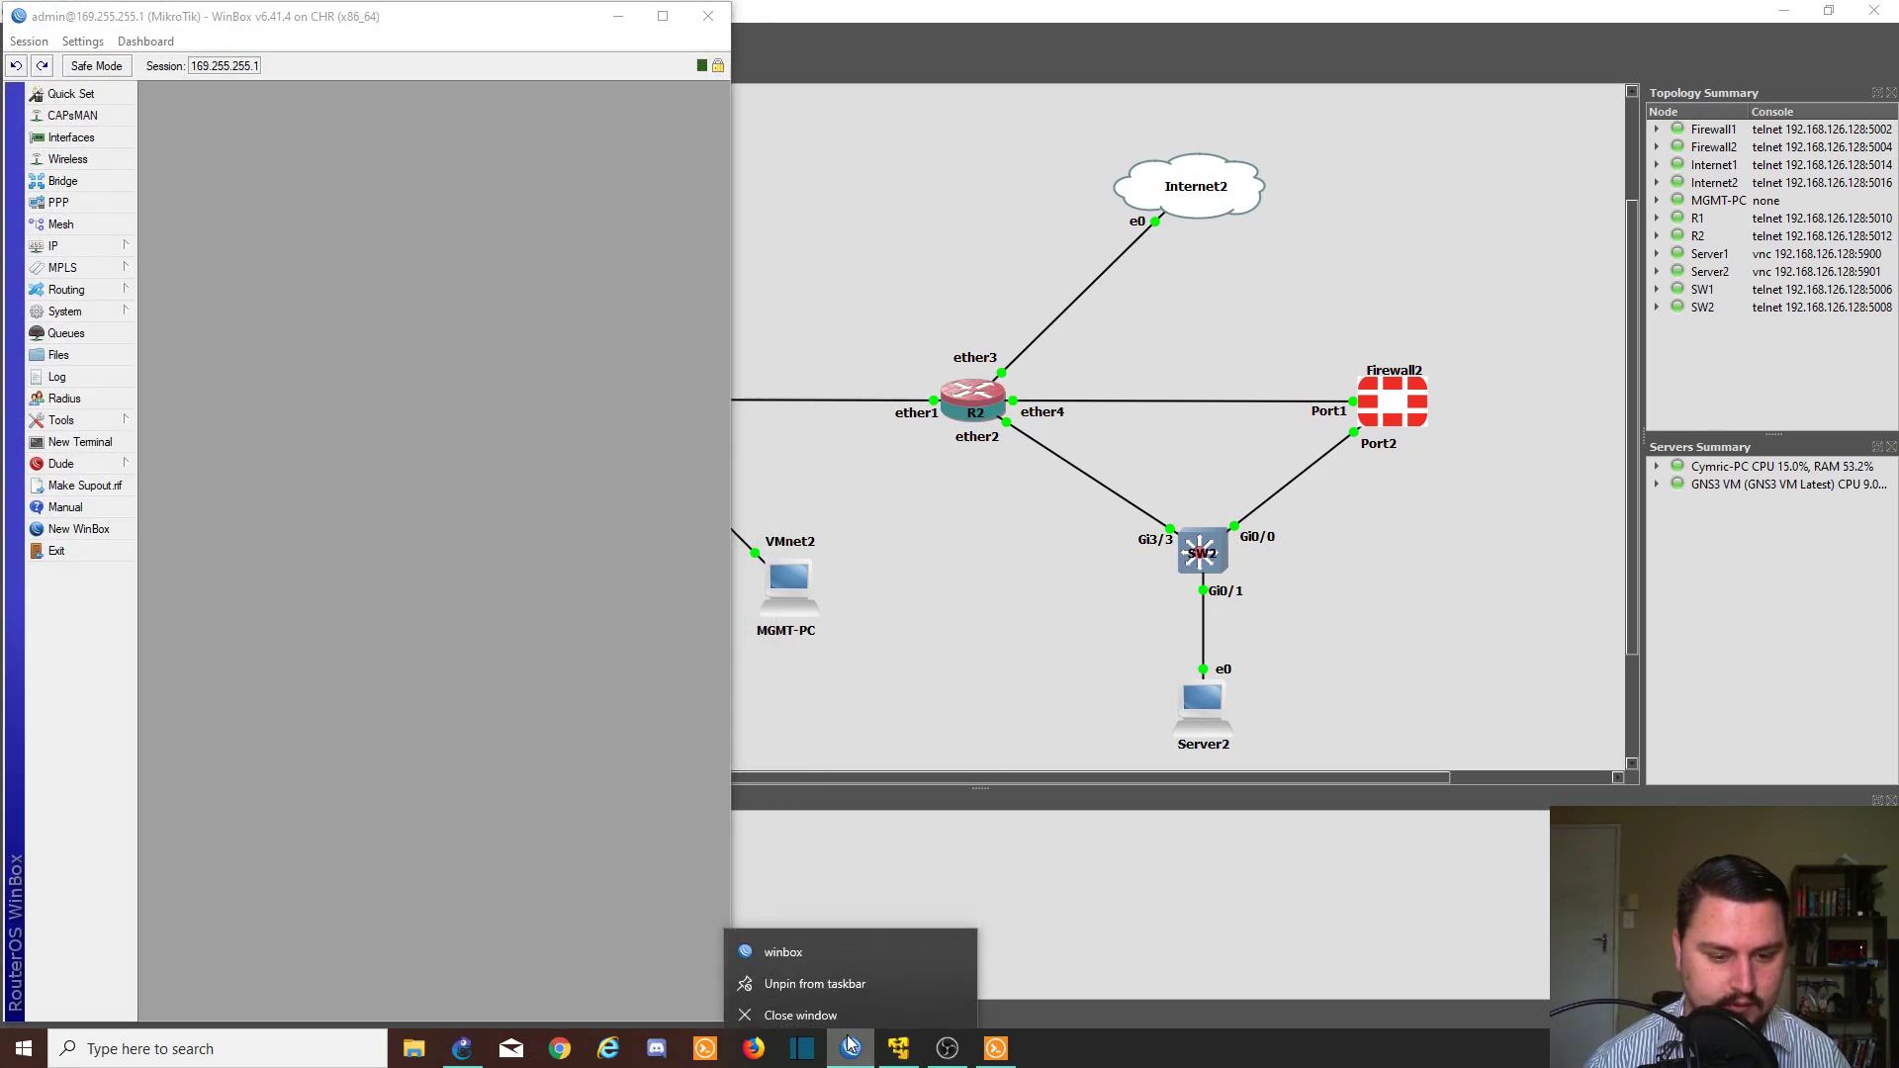
click(833, 949)
click(990, 545)
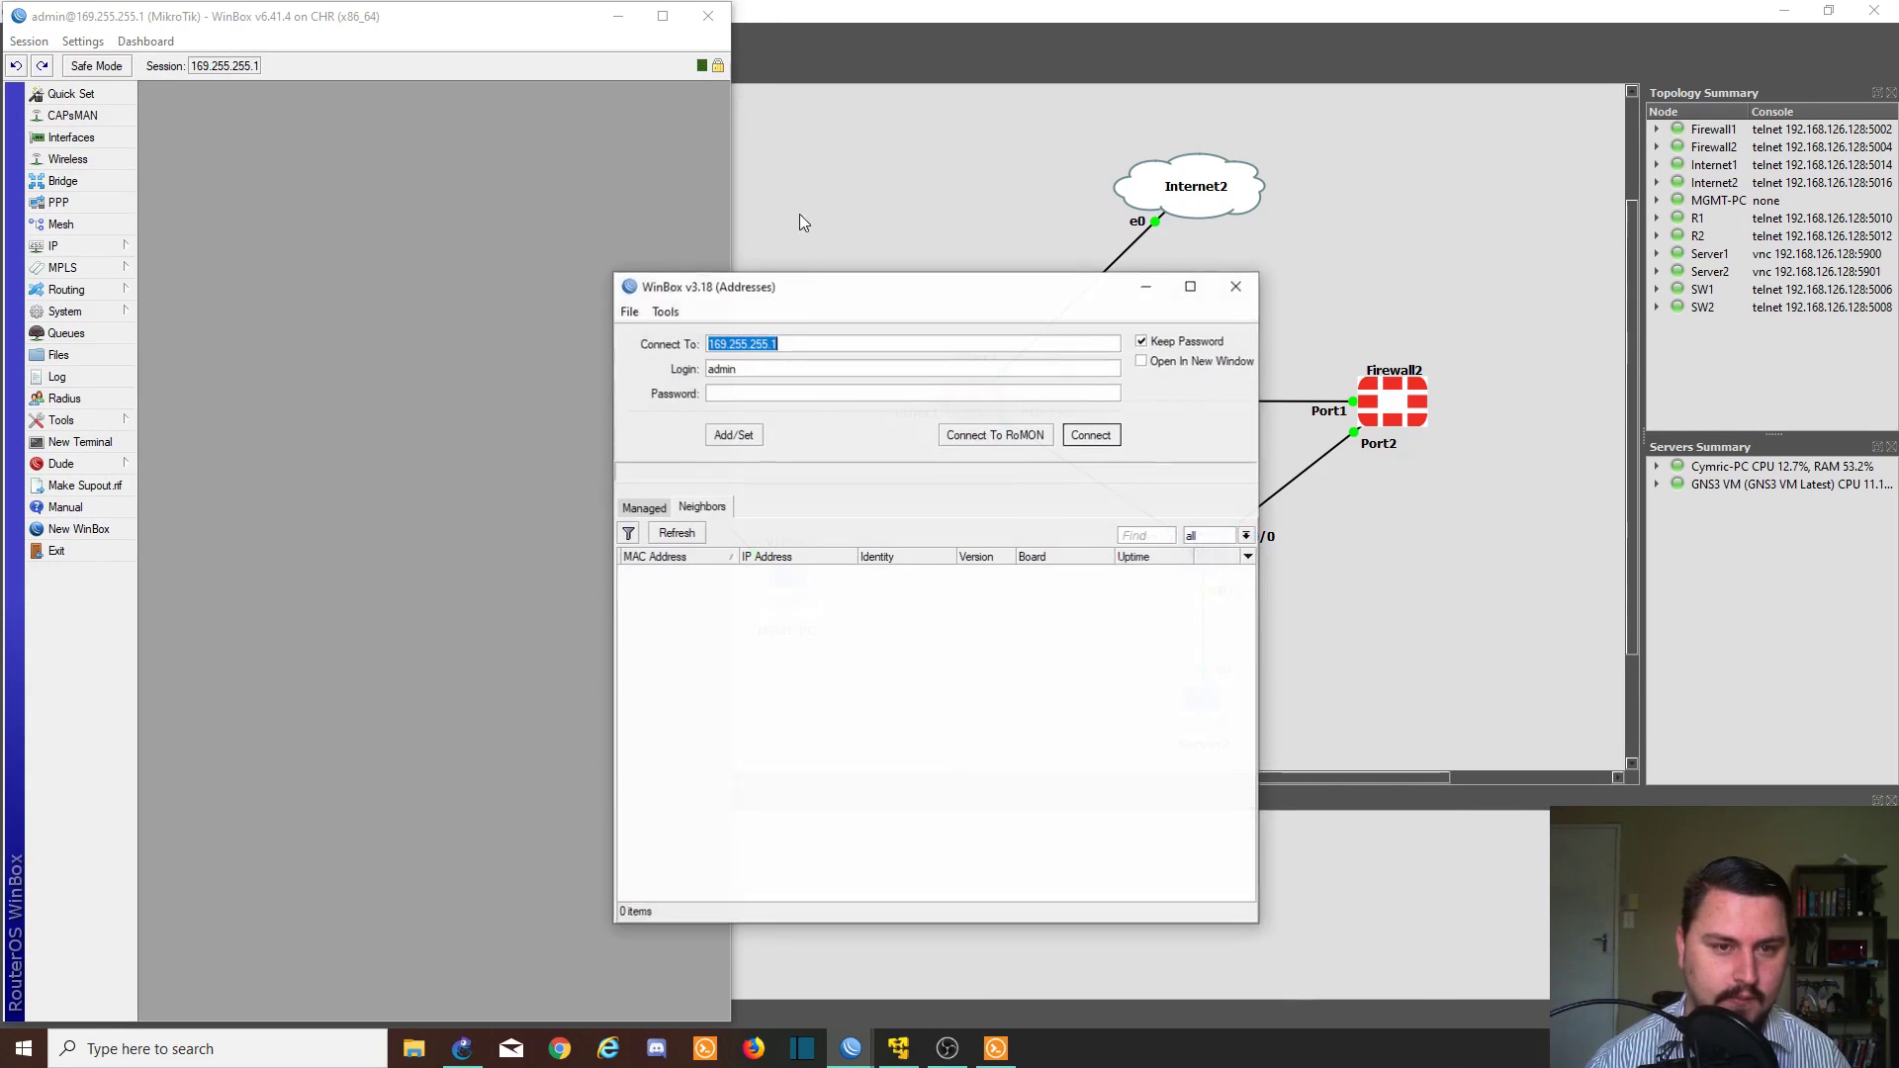
click(829, 337)
key(BackSpace)
text(5)
key(Return)
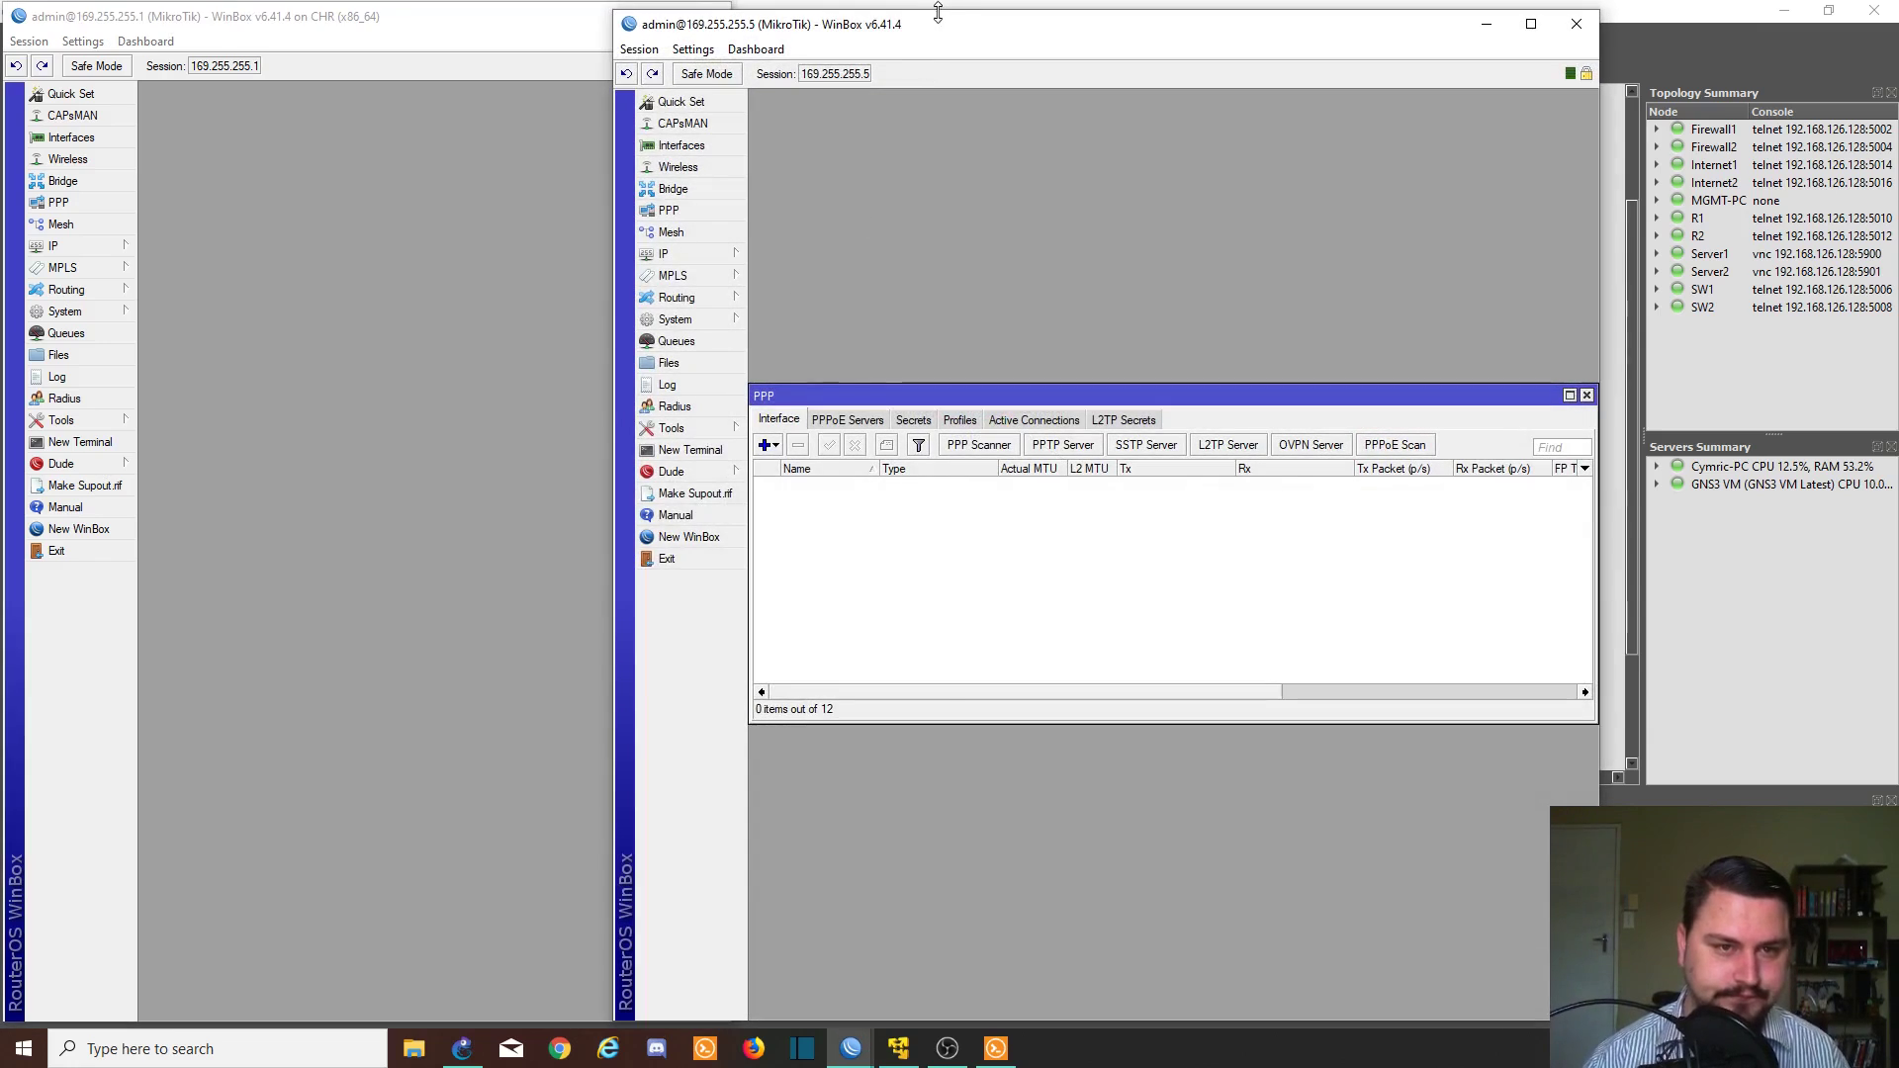
- Resize and arrange the two router session windows side by side
drag(915, 33, 1213, 41)
drag(910, 274, 894, 275)
drag(728, 294, 896, 287)
drag(1064, 31, 1059, 27)
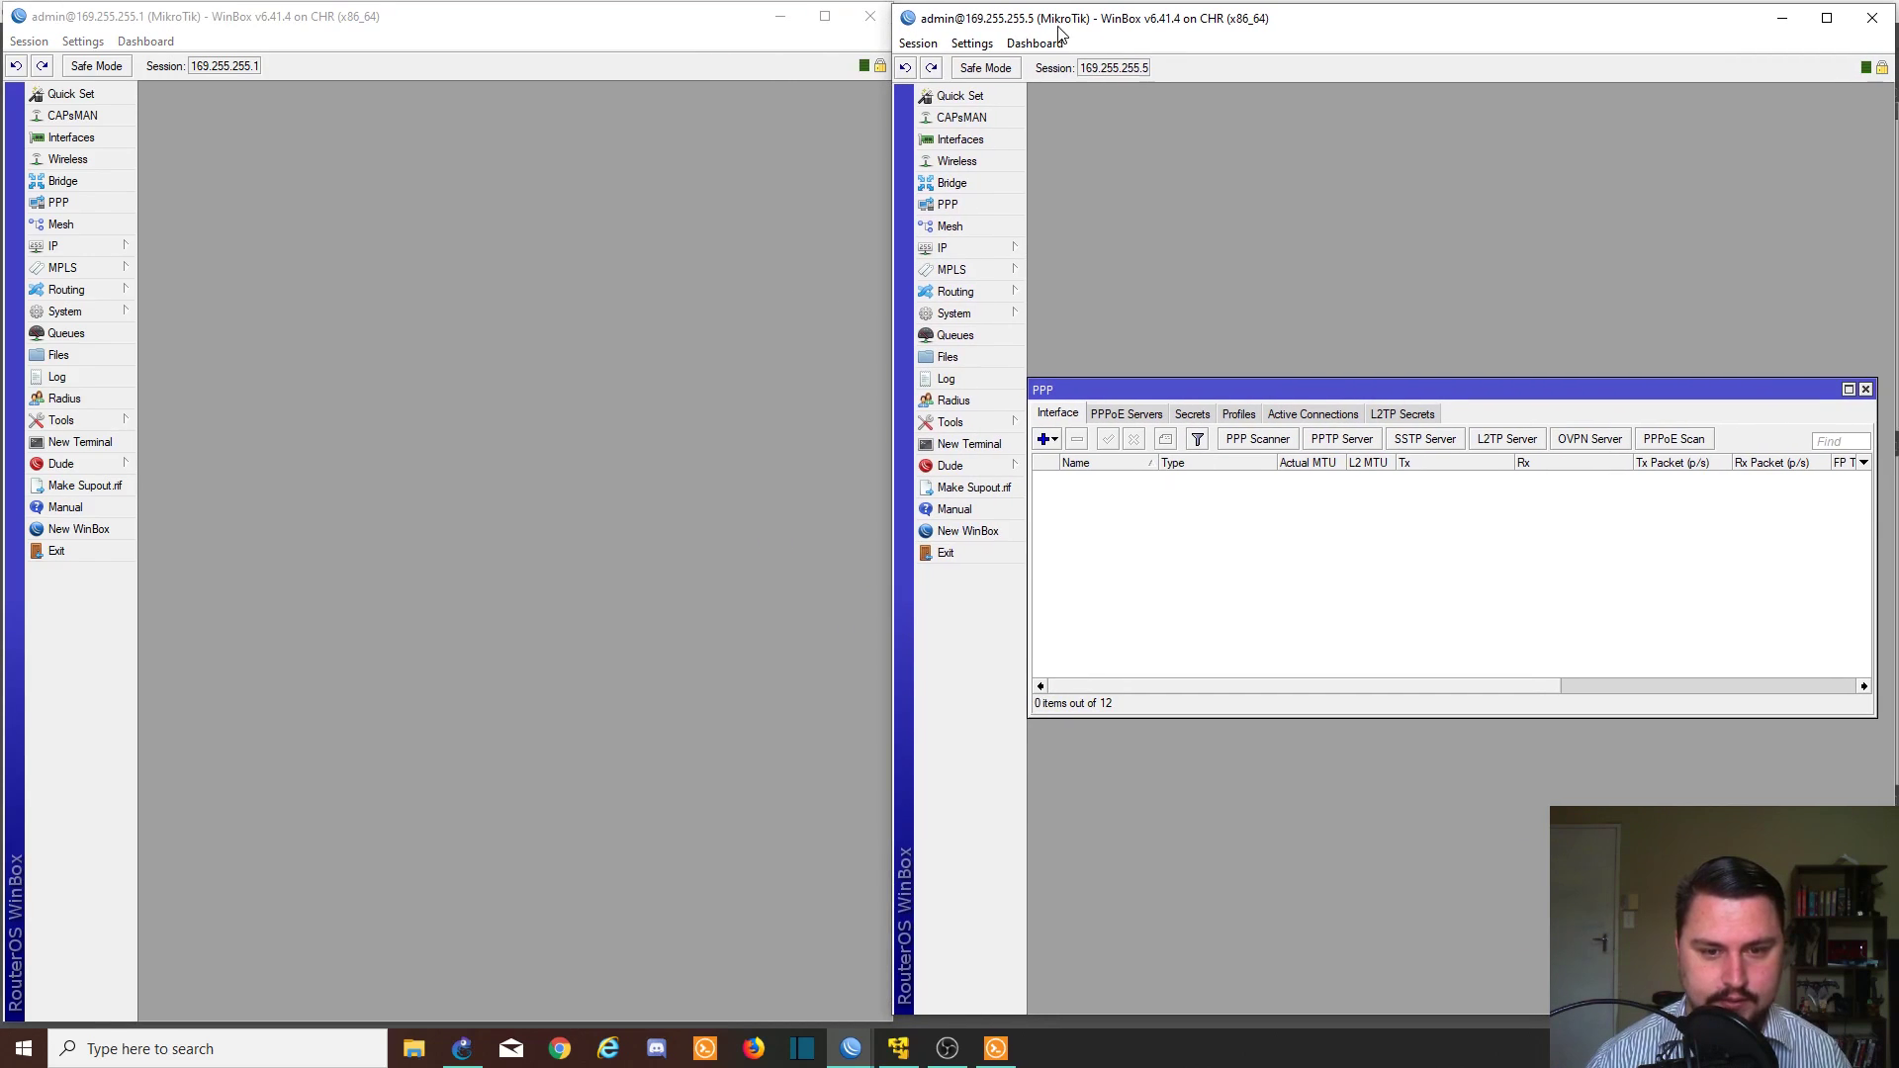
- Close the PPP window, check IP > Addresses on both routers, then close both lists
click(1866, 388)
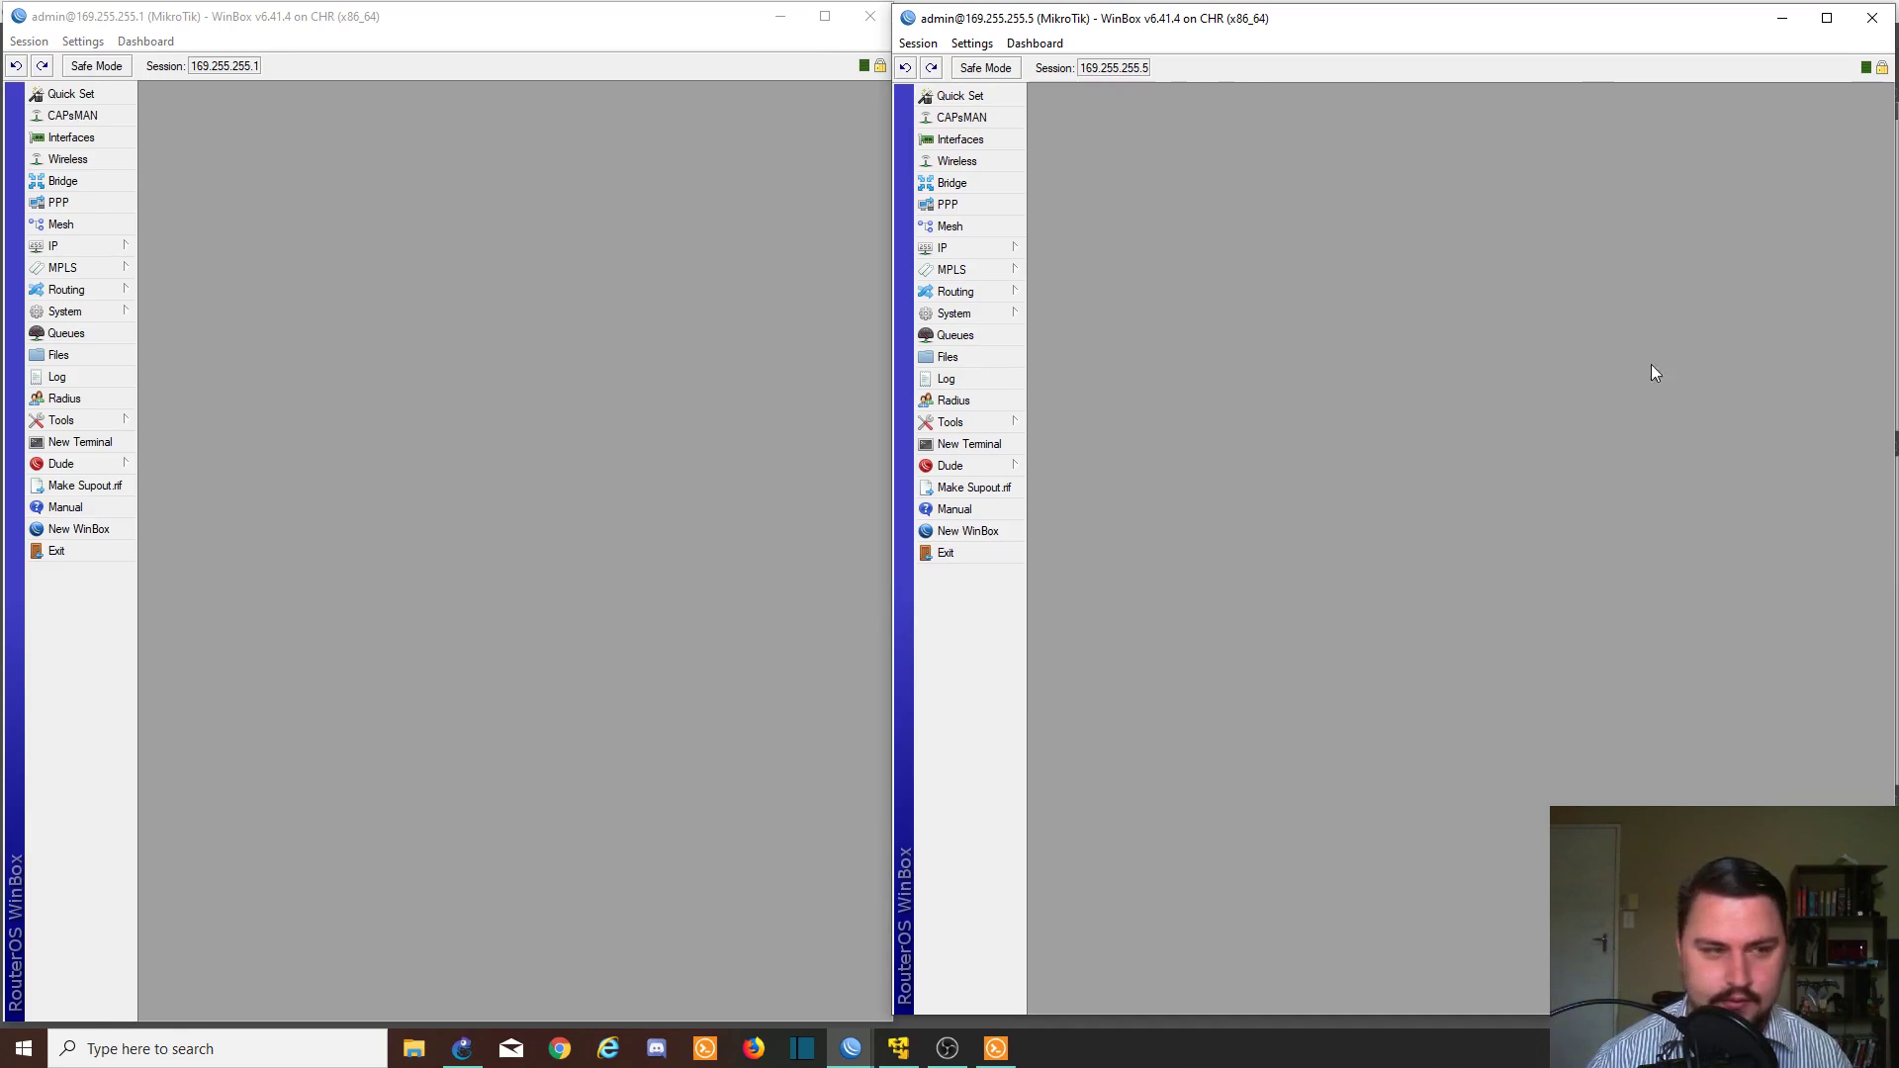
click(89, 245)
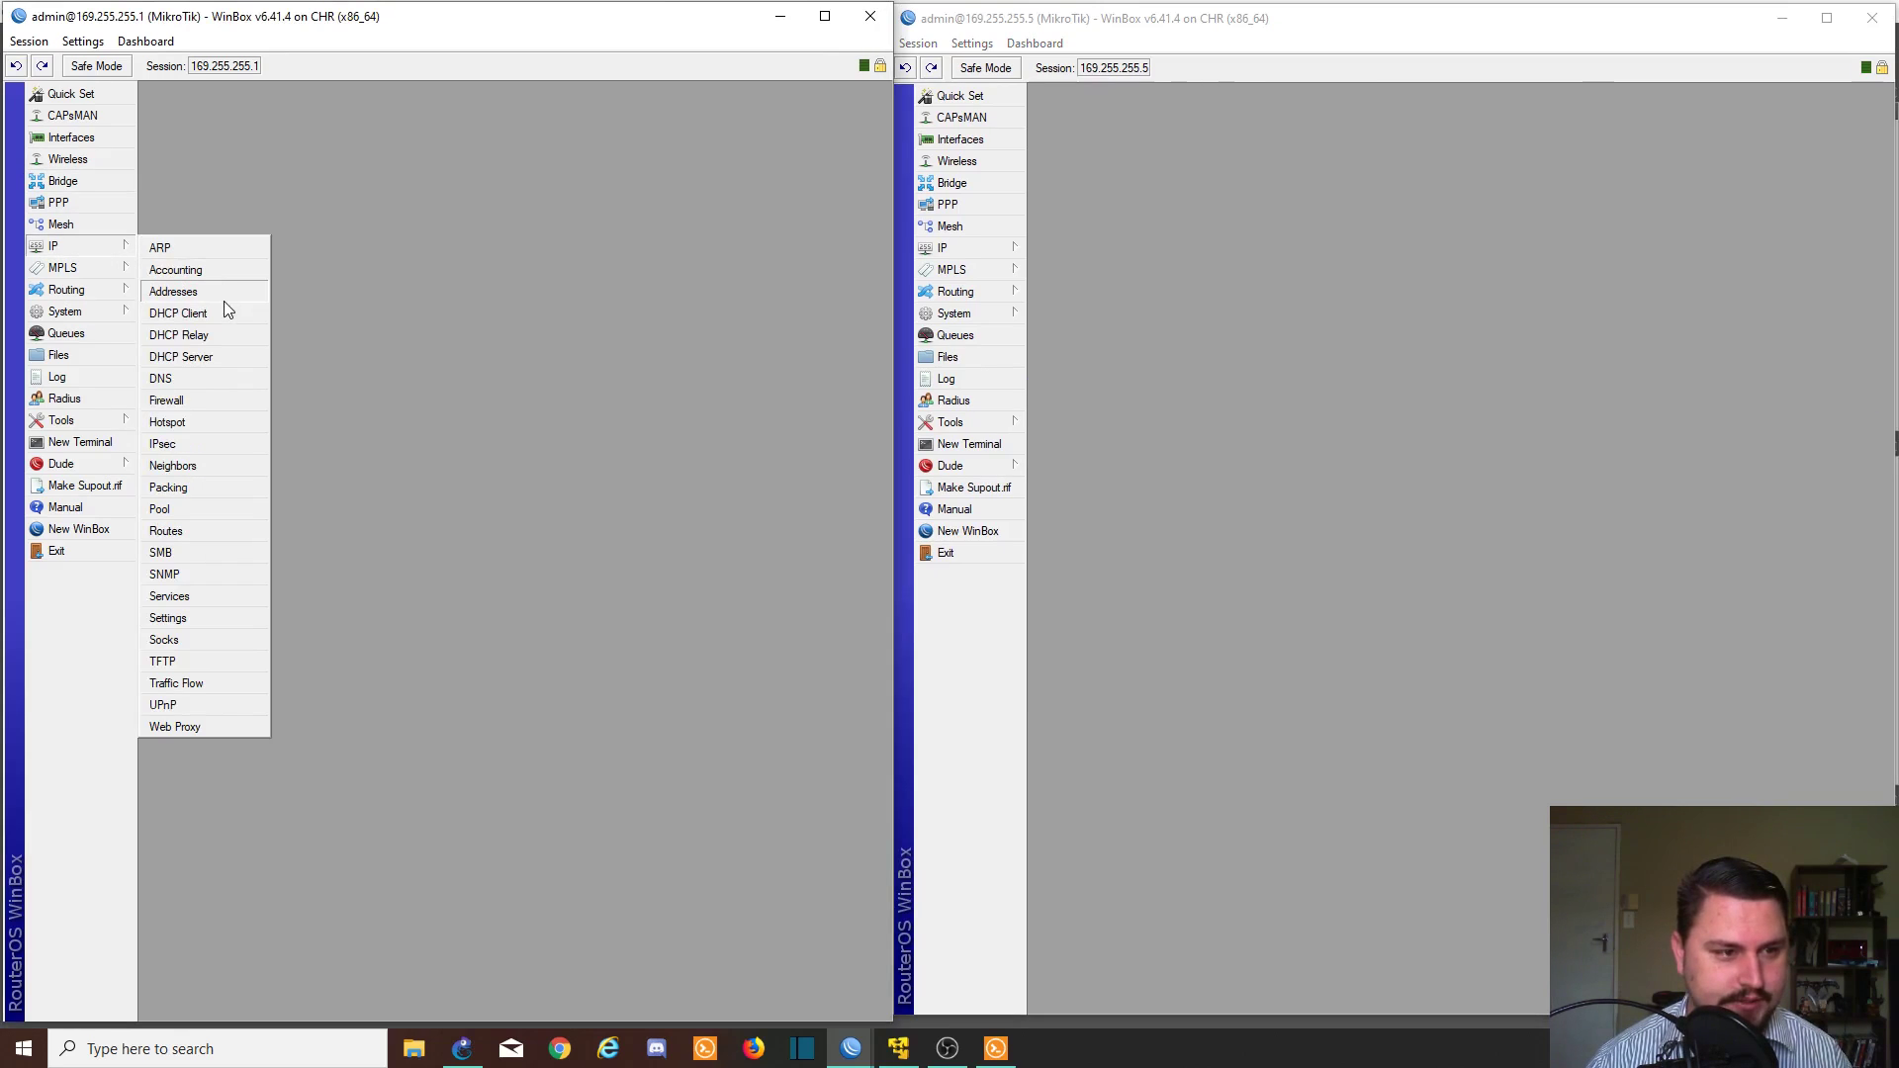
click(222, 293)
click(955, 247)
click(1078, 294)
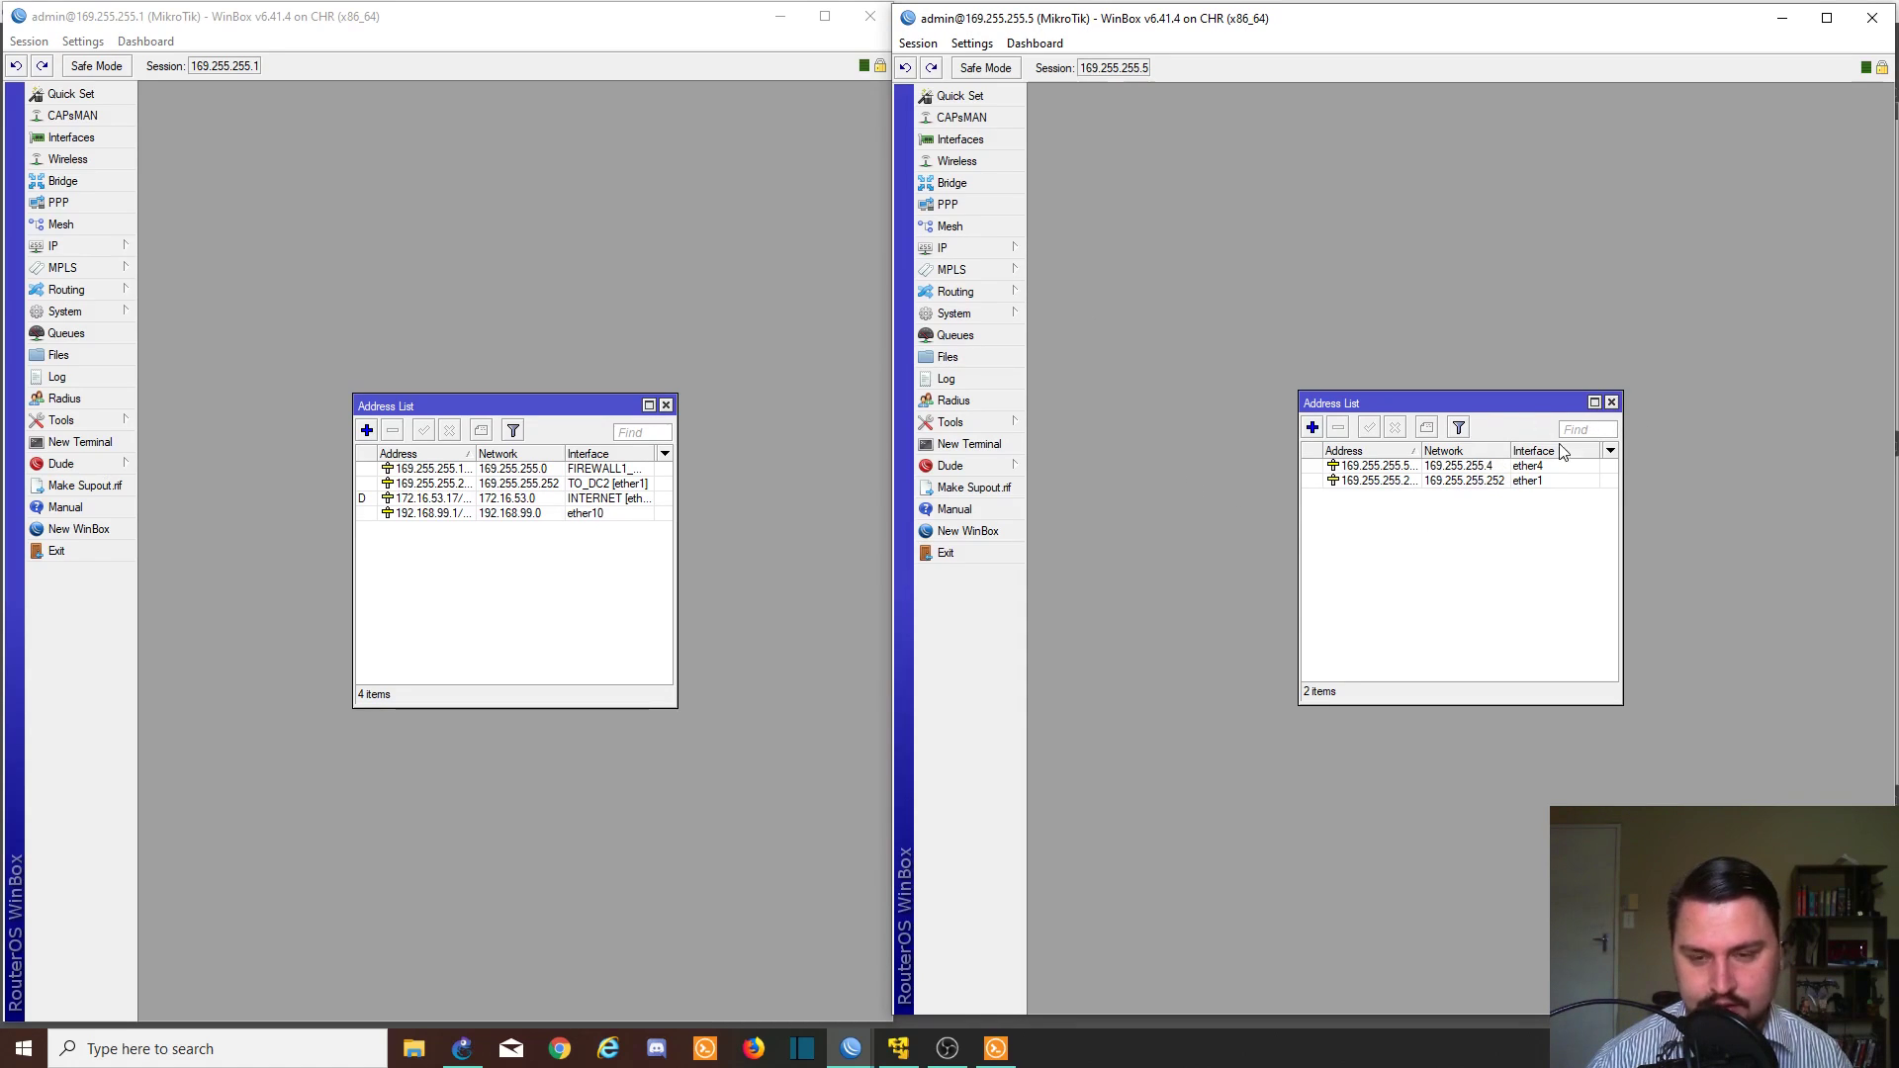
click(1609, 403)
click(669, 408)
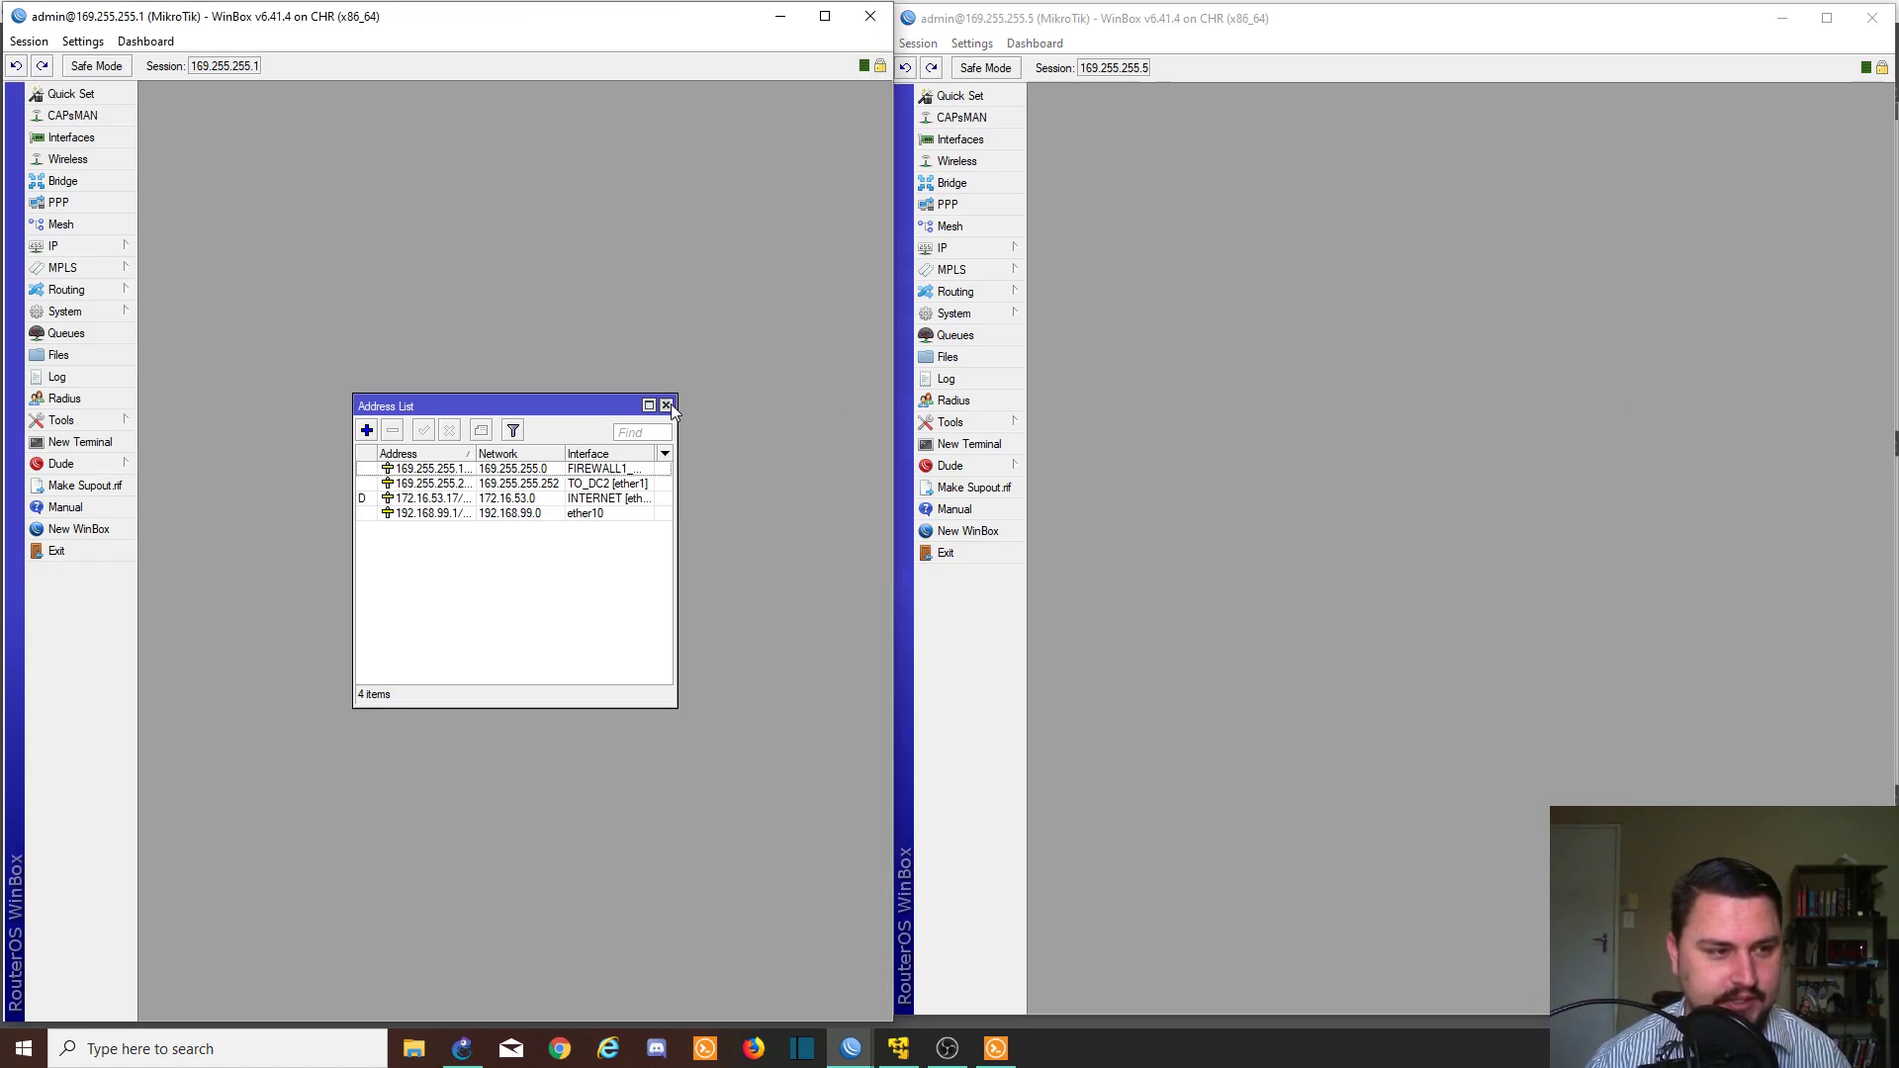
click(668, 407)
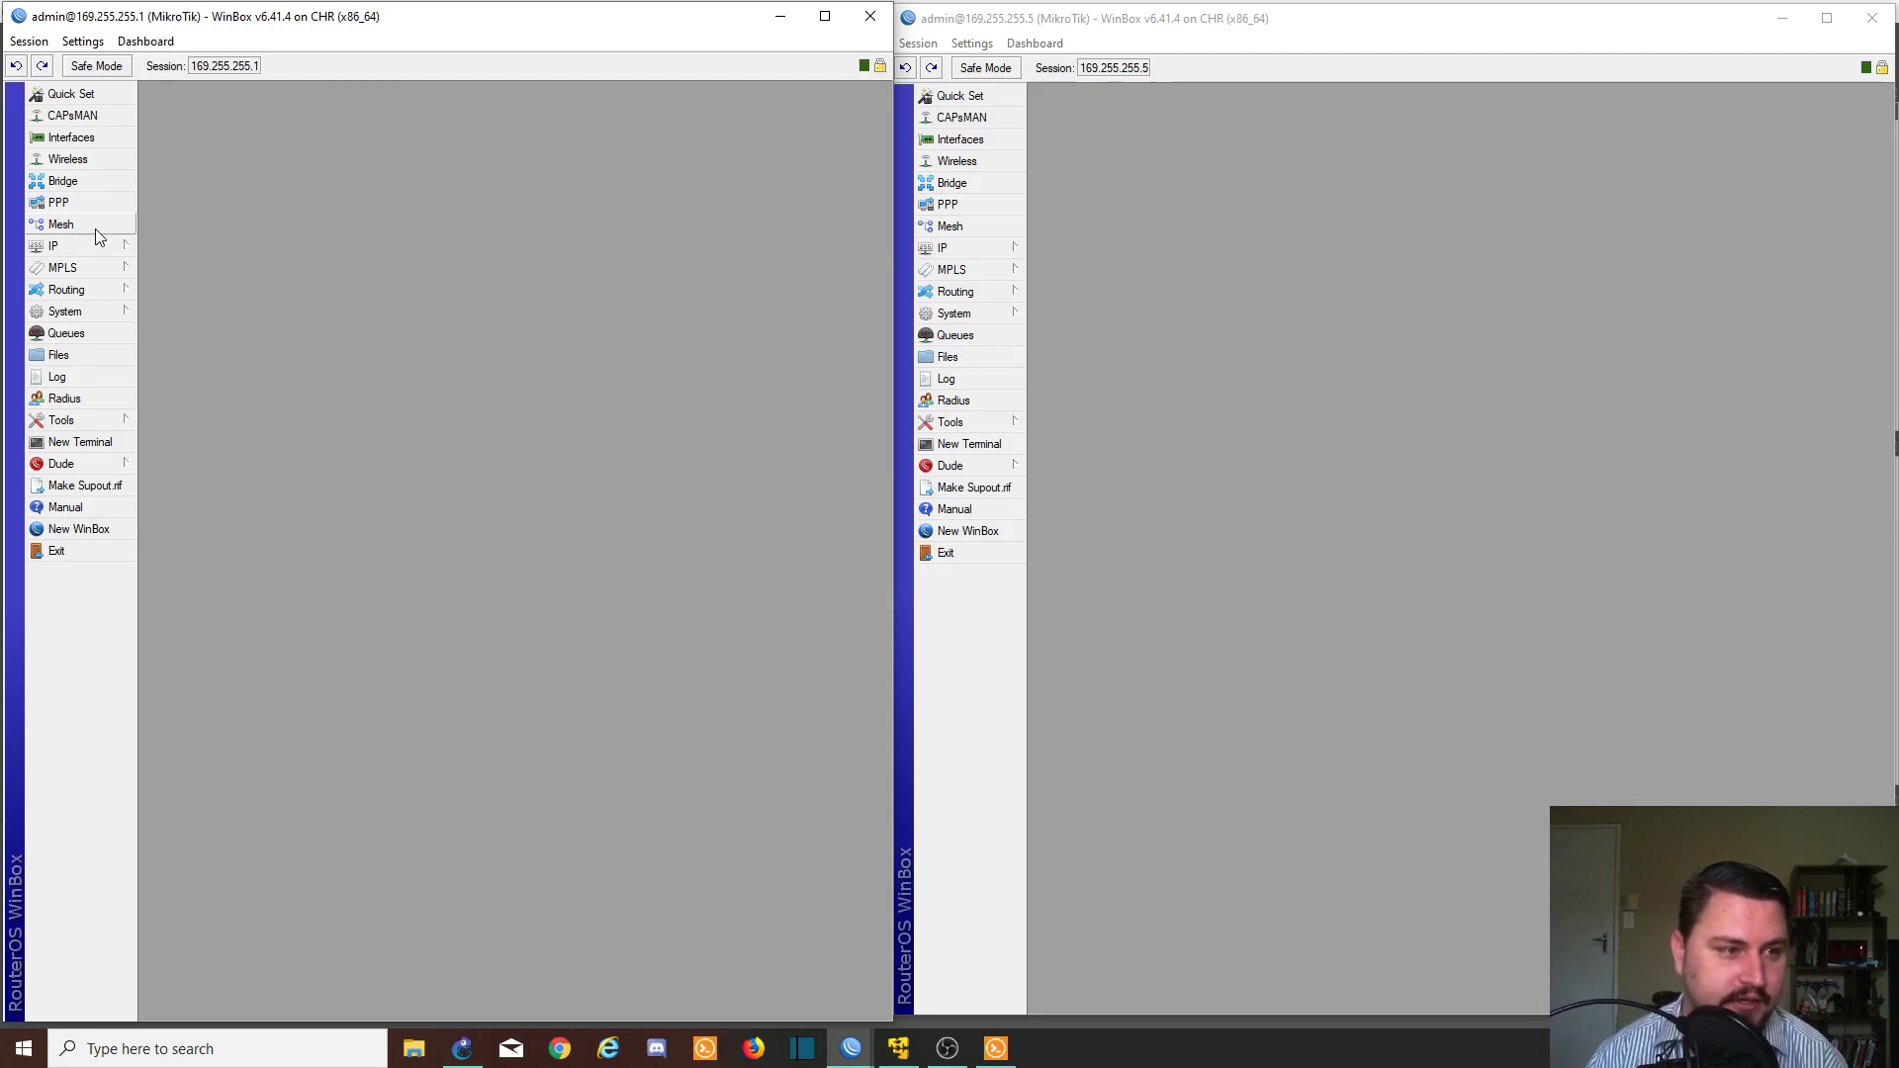
- Show the EoIP Tunnel tab in both routers' Interface List windows
click(130, 141)
click(952, 140)
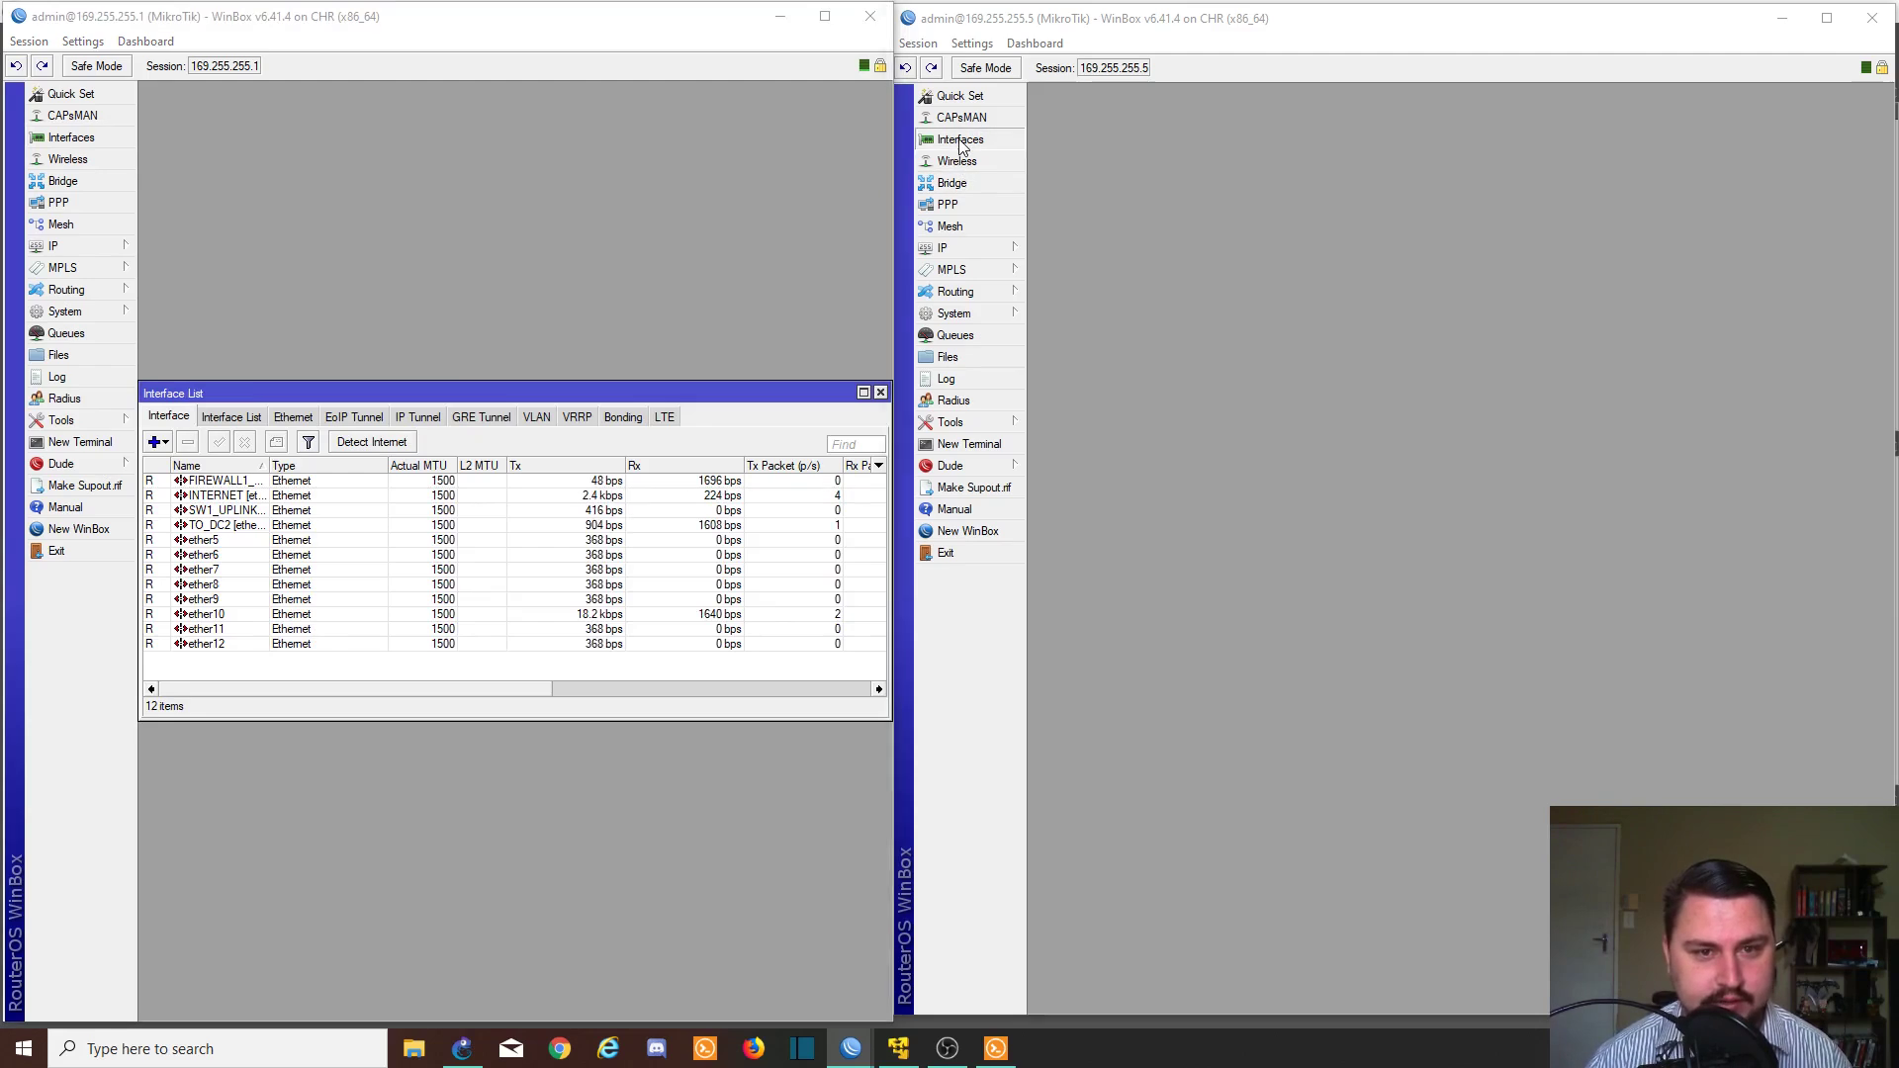
click(380, 417)
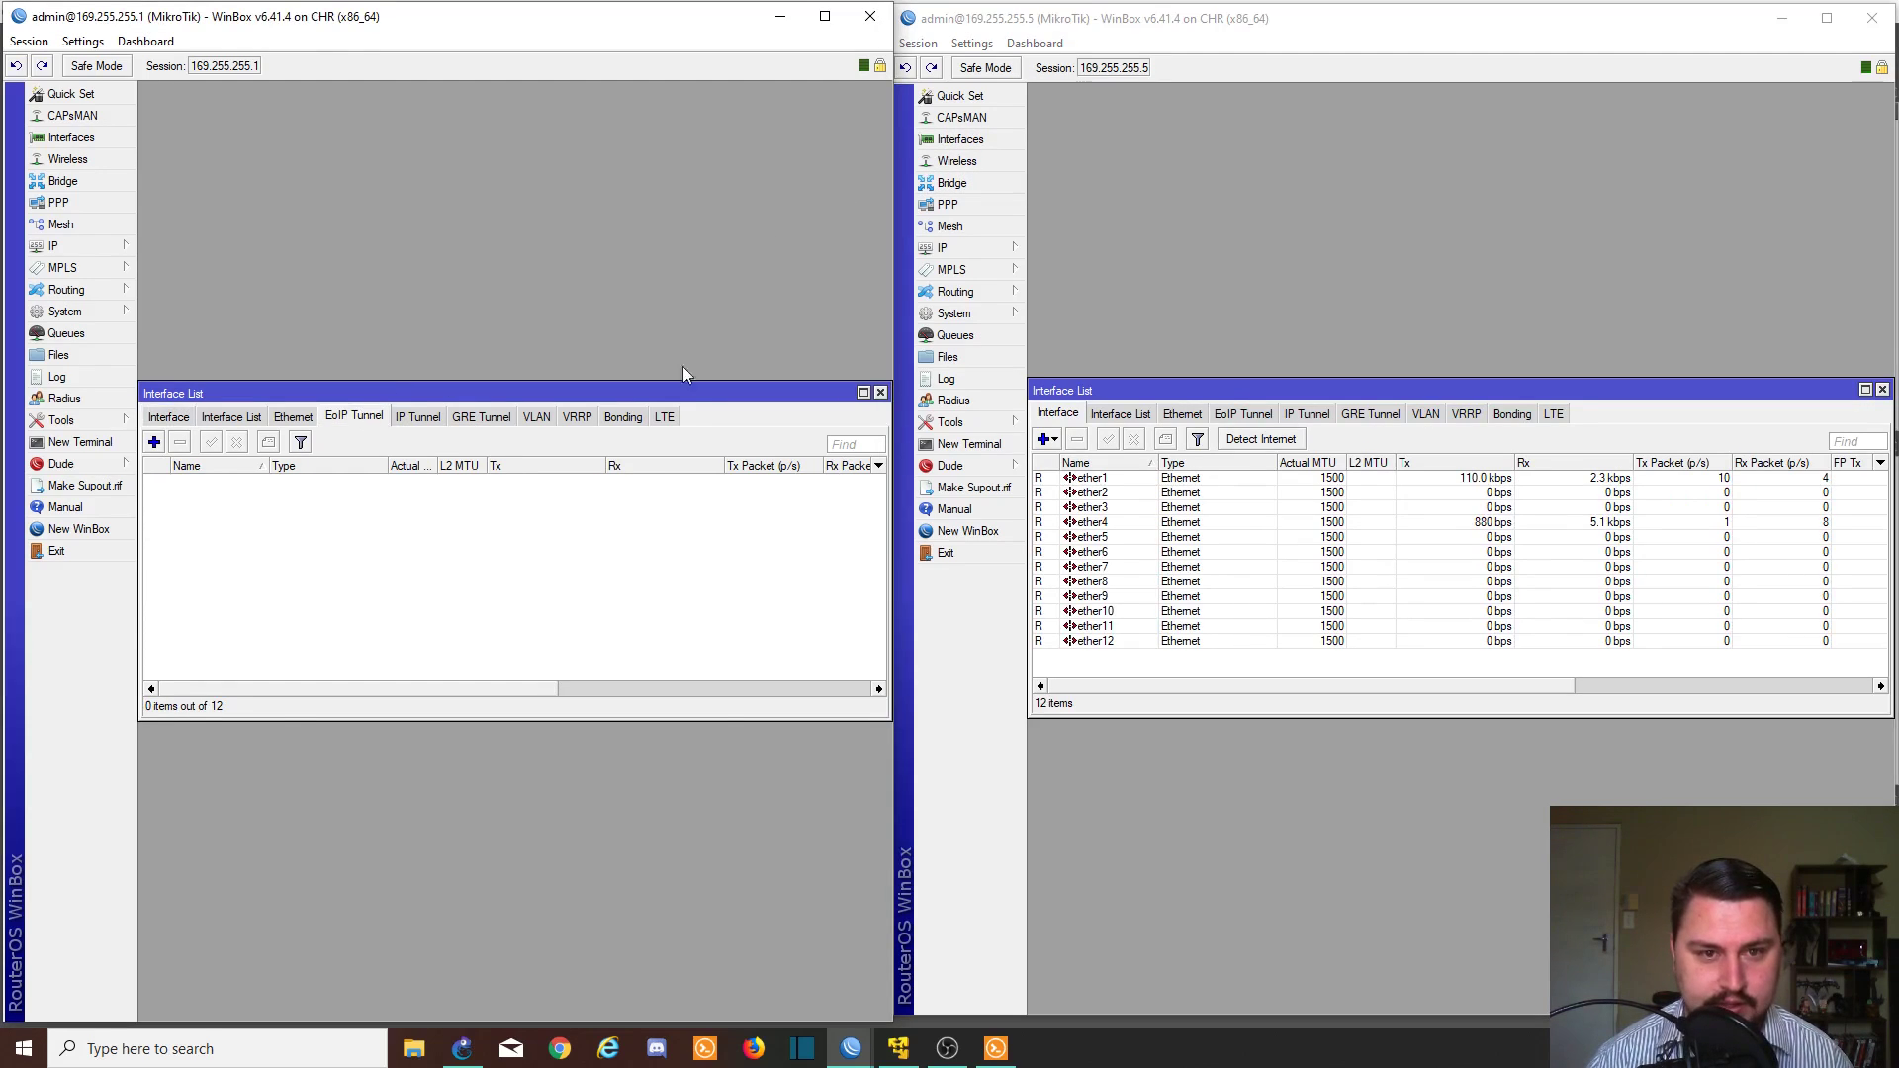
click(978, 140)
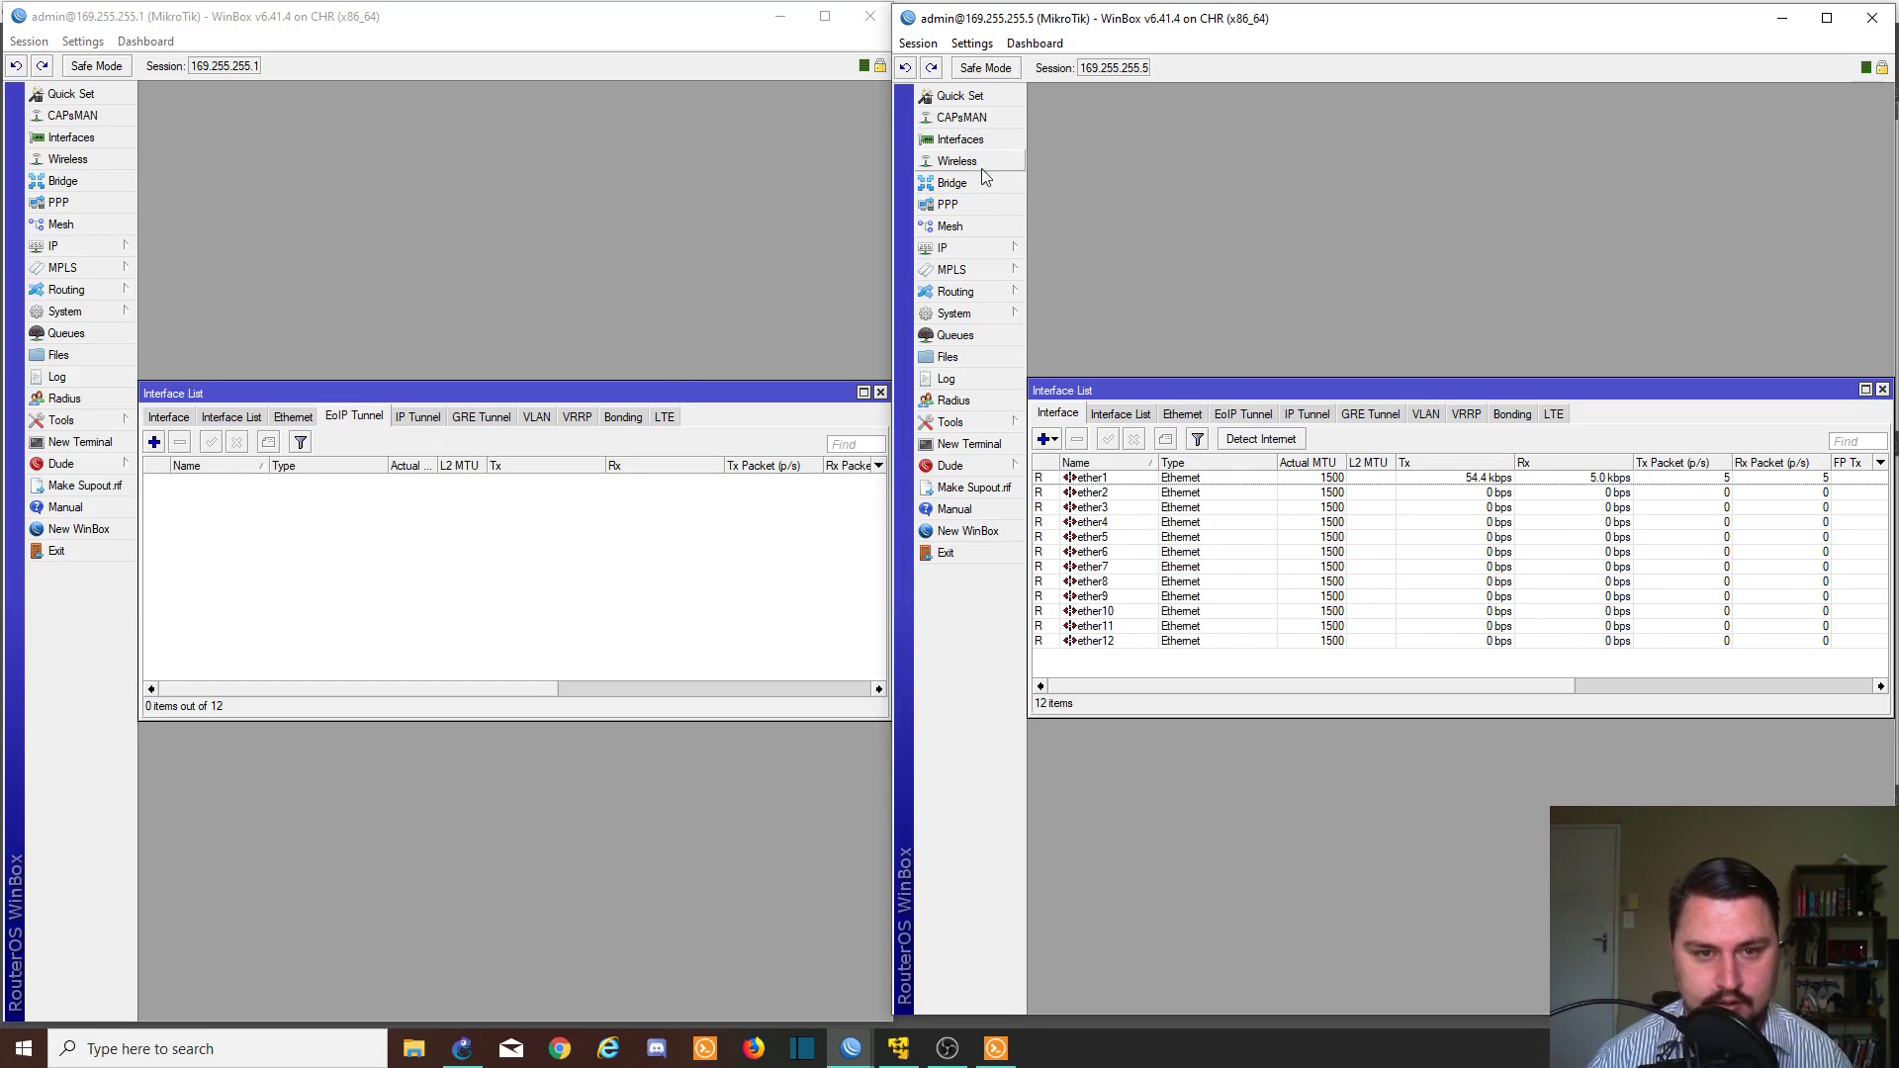
click(1243, 414)
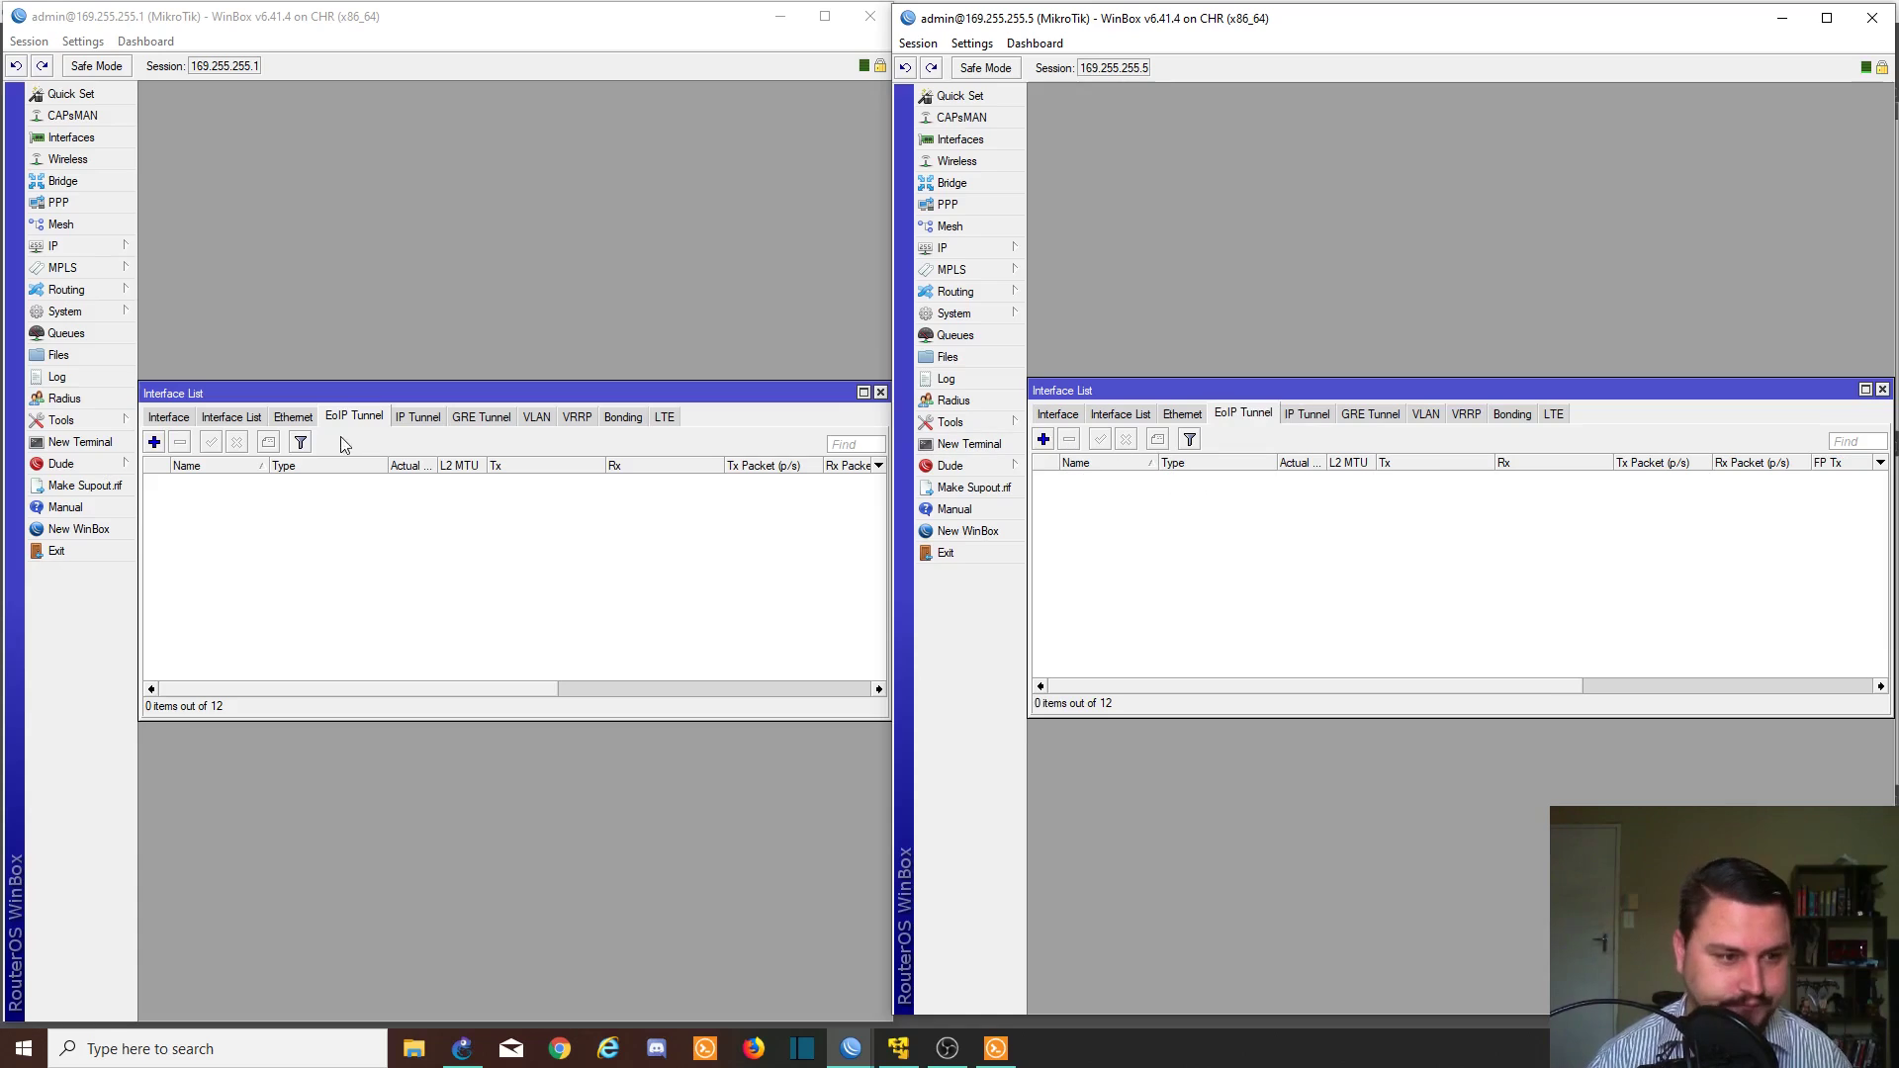
- On 169.255.255.1, add EoIP tunnel eoip-tunnel-dmz-client to remote 169.255.255.5, tunnel ID 163
click(154, 443)
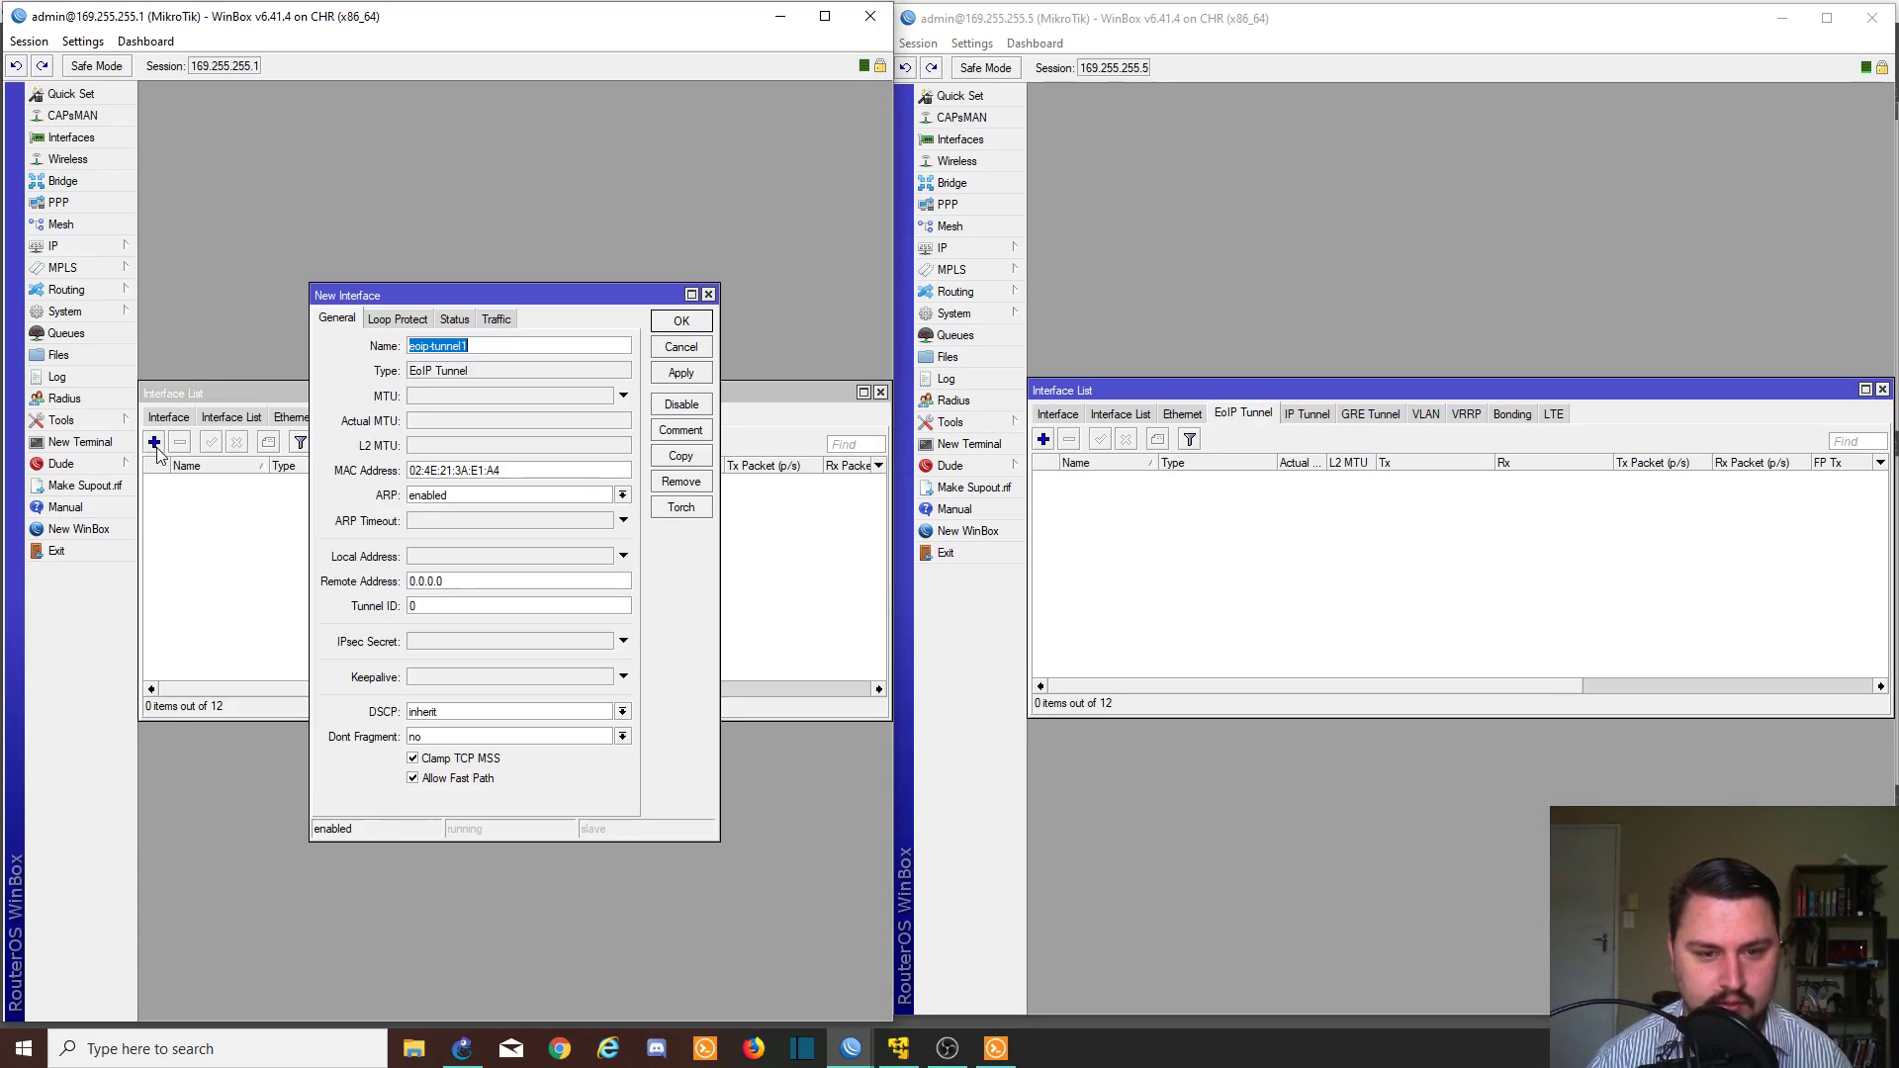
drag(505, 345, 232, 331)
click(488, 345)
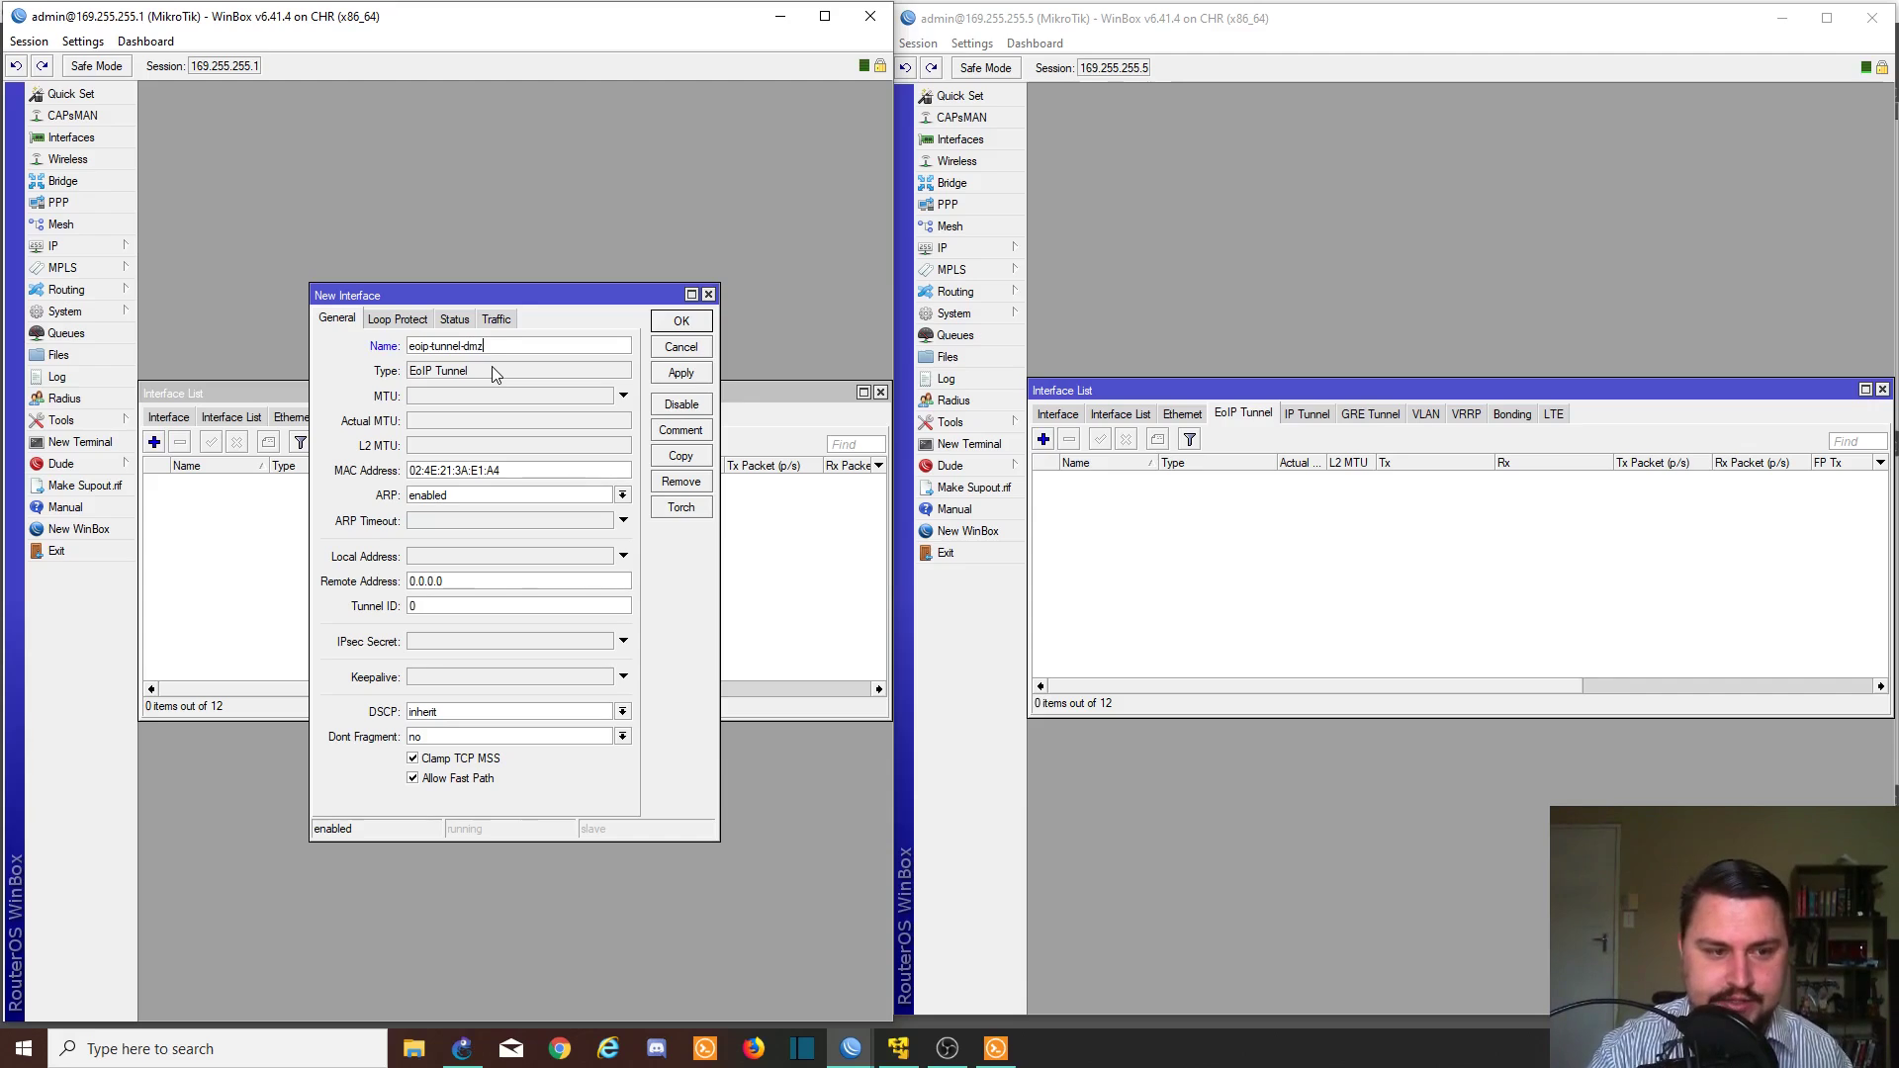
text(-dmz-client)
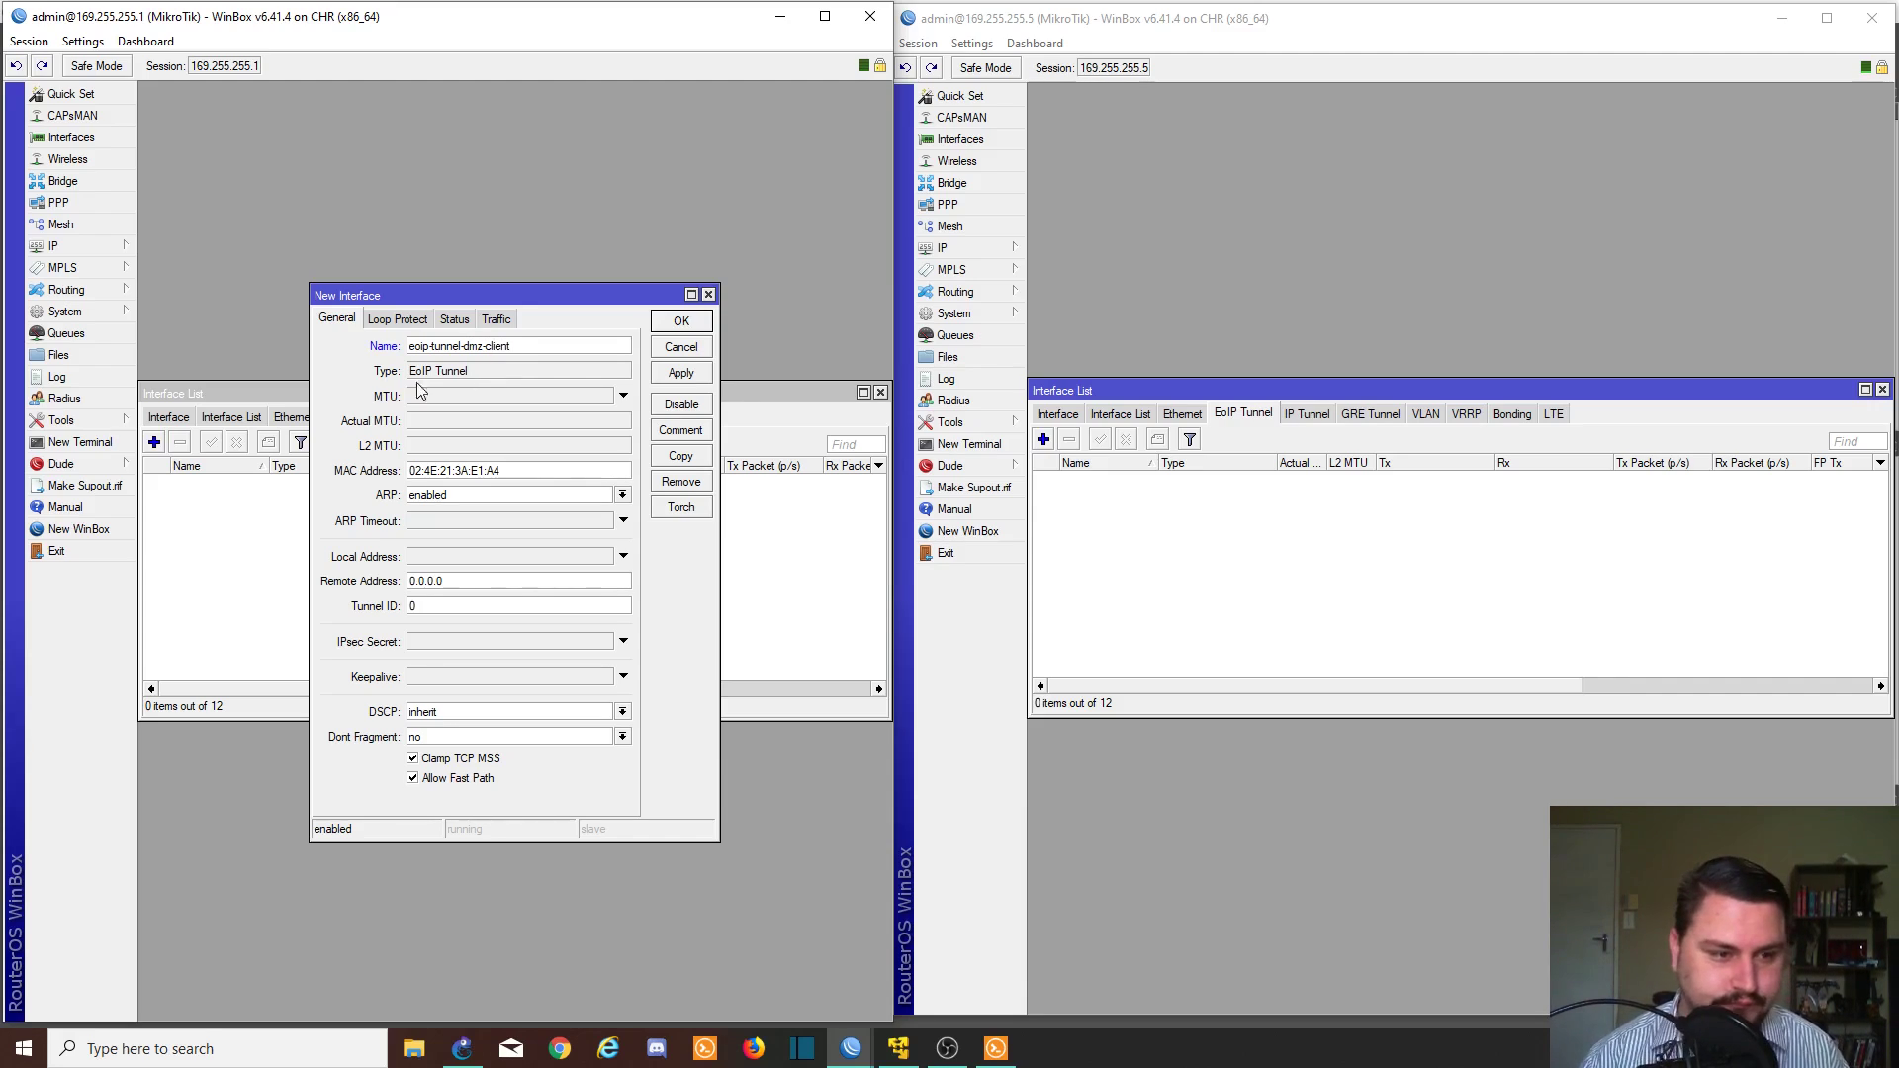
click(459, 578)
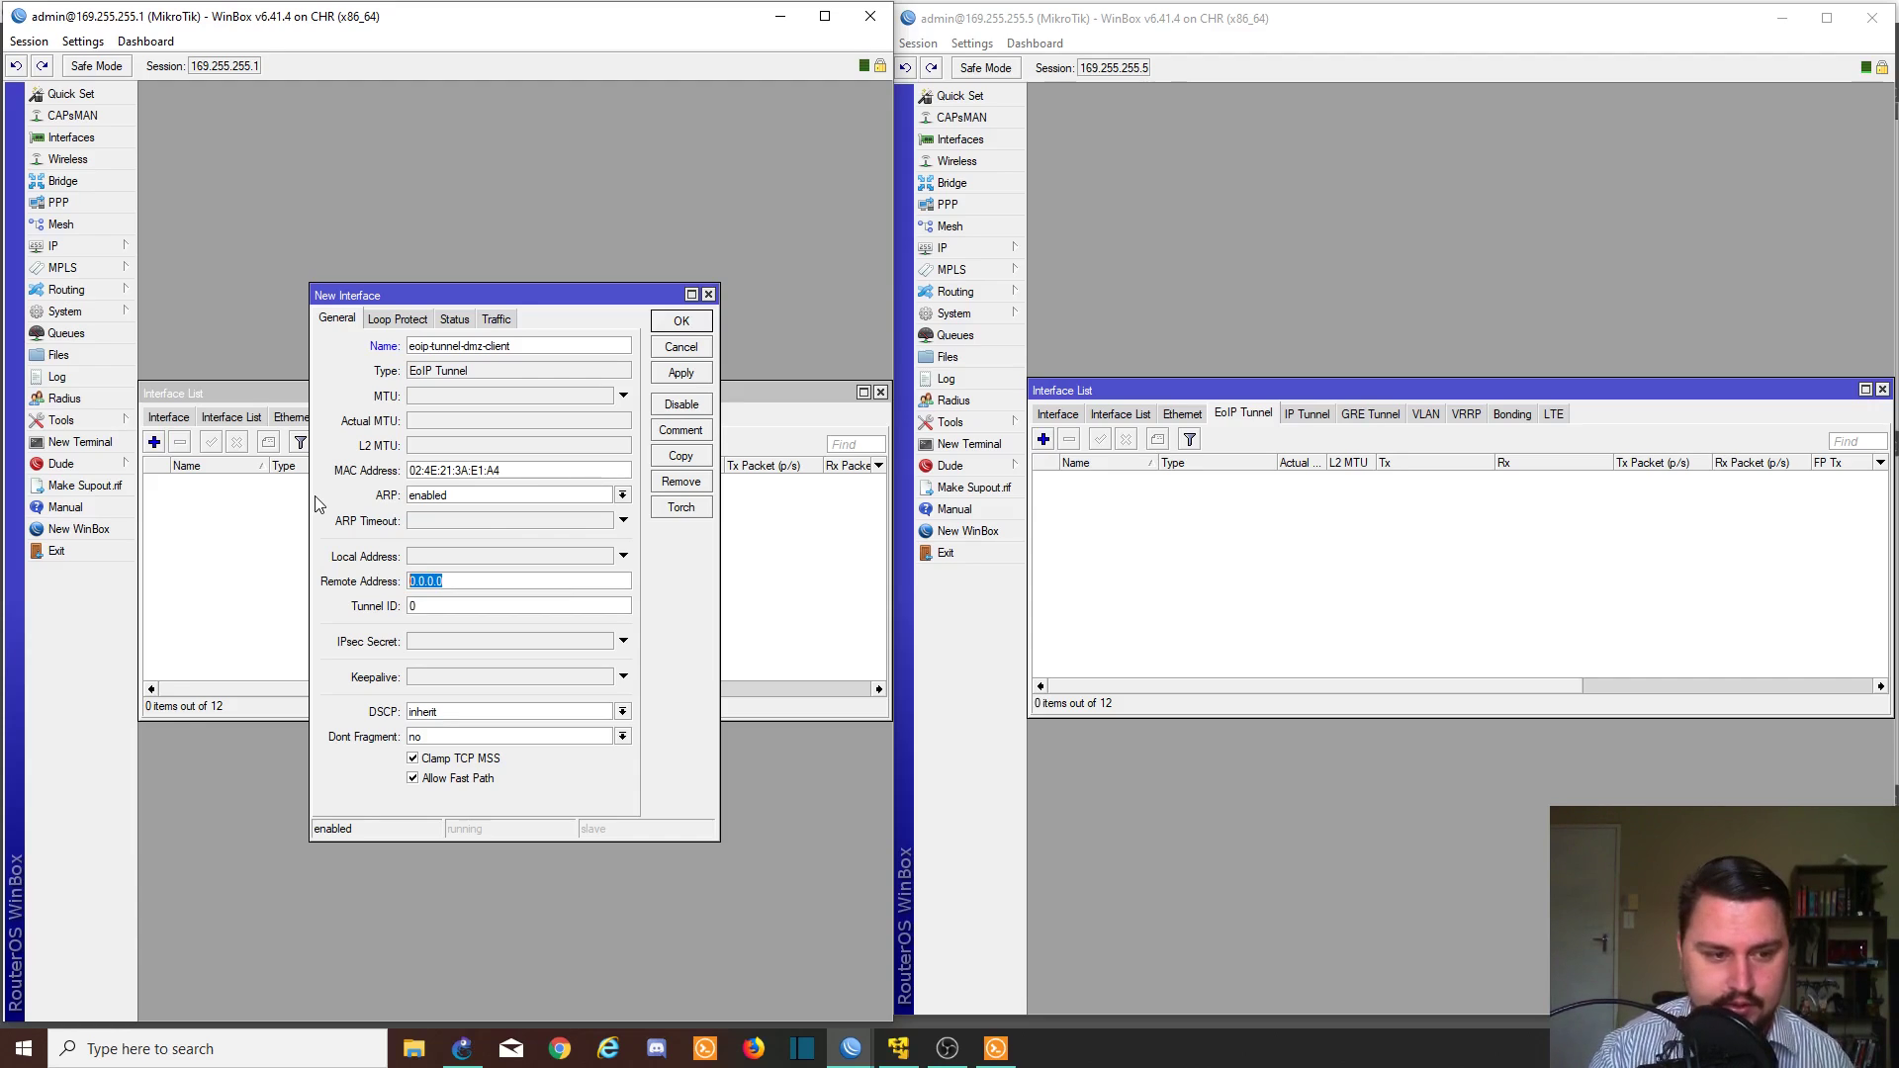
text(169.25)
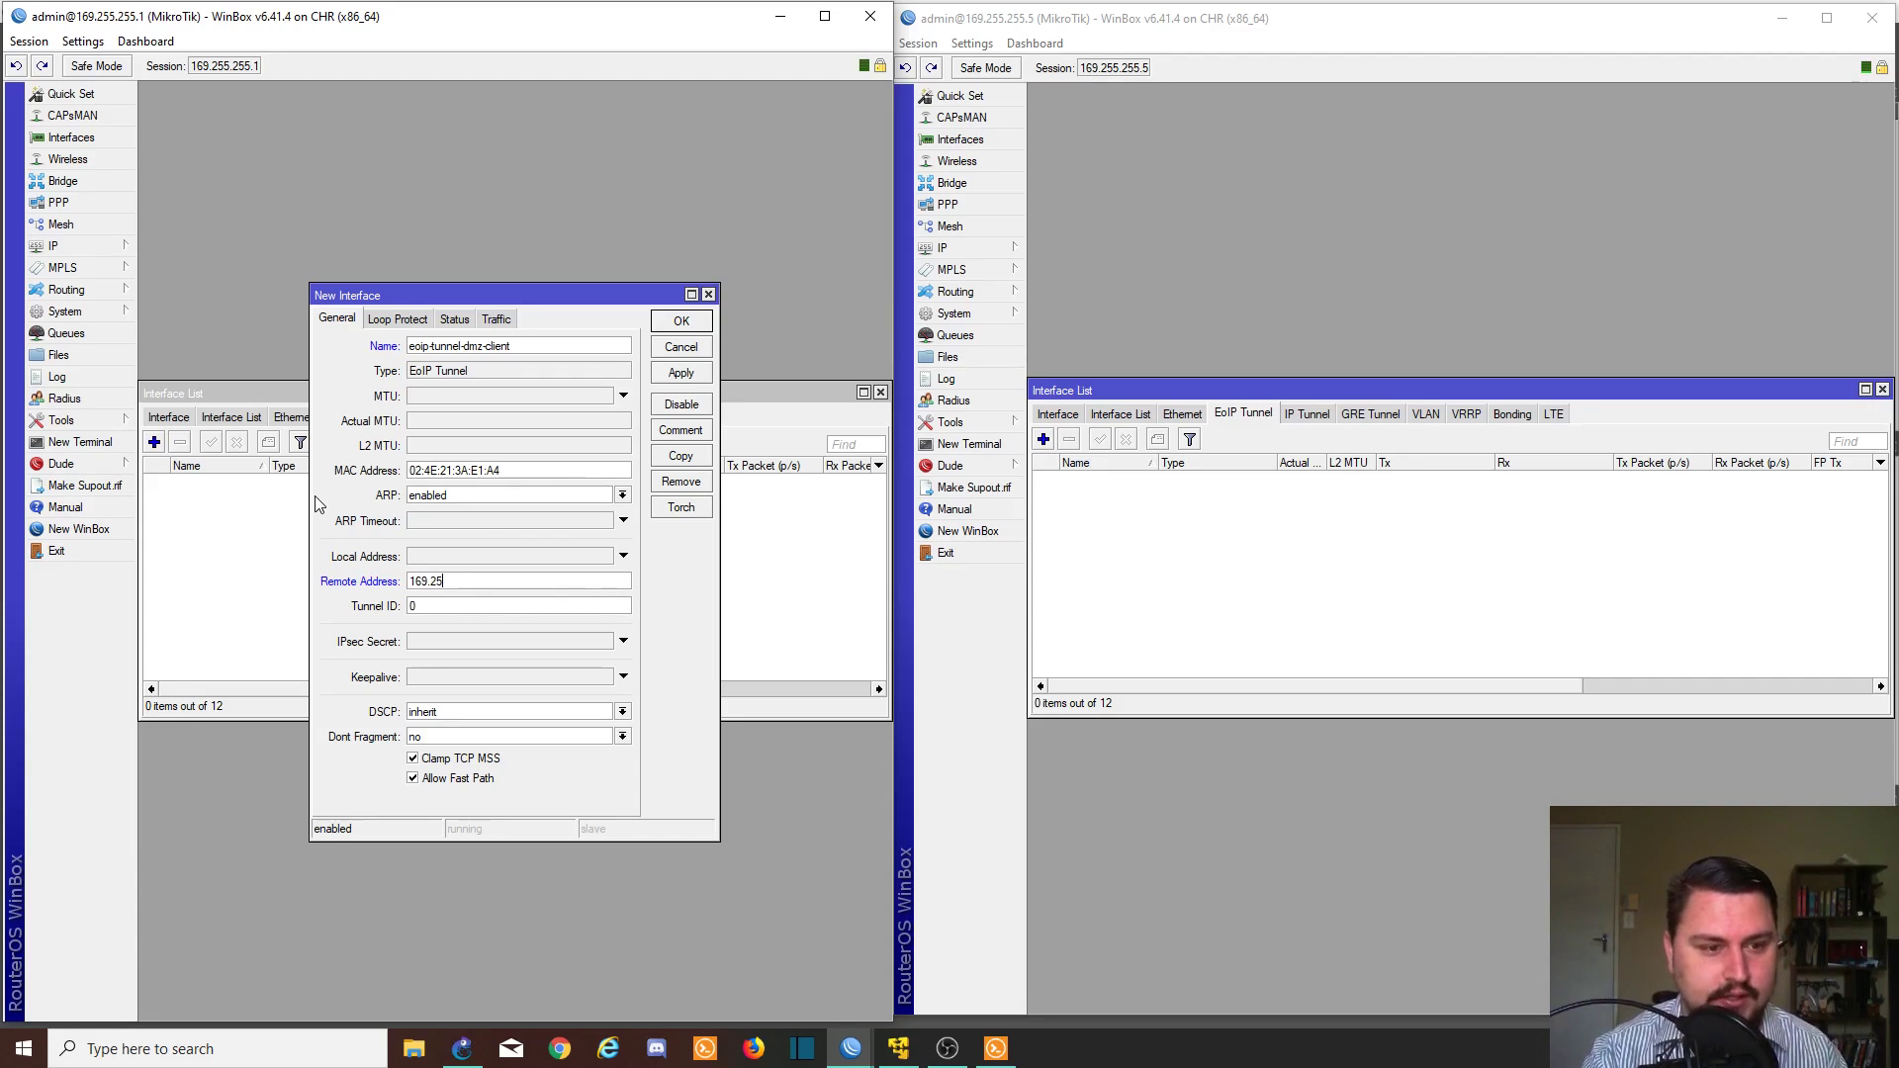
text(5.255.)
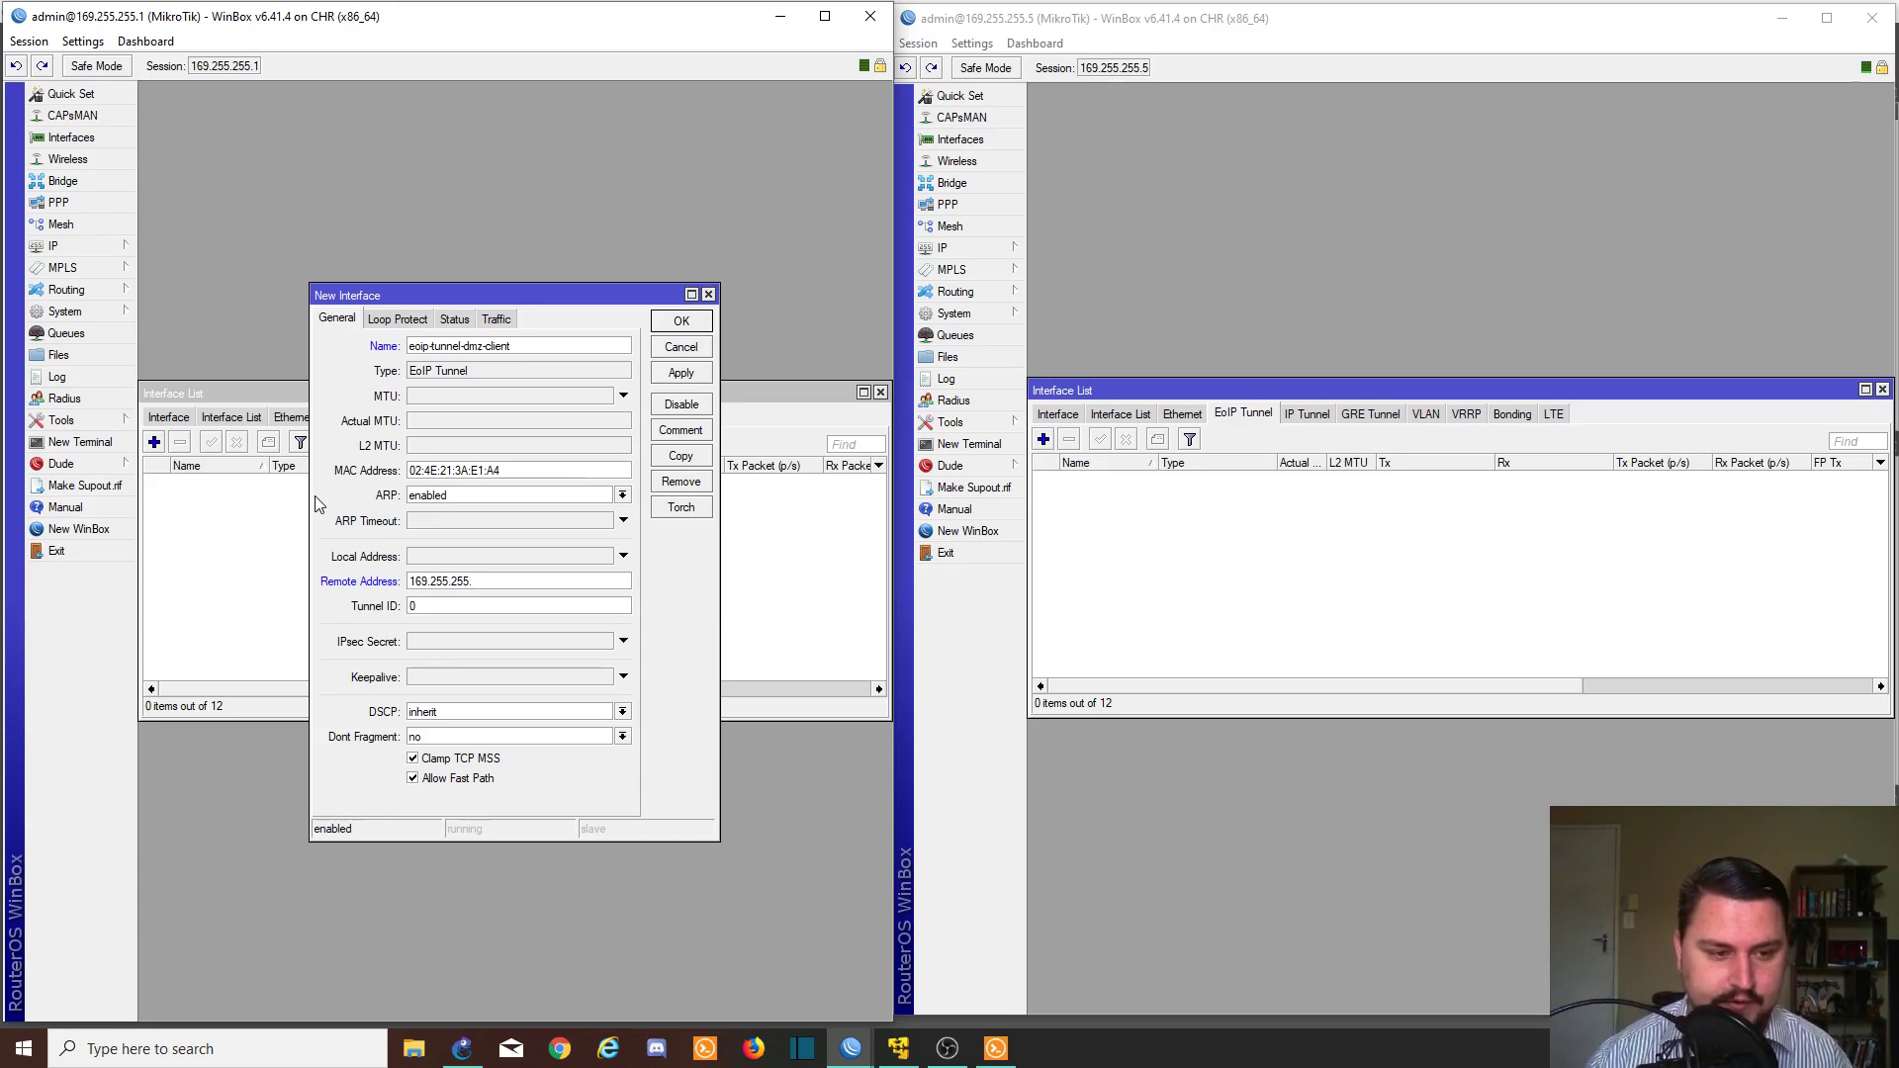
text(5)
key(Tab)
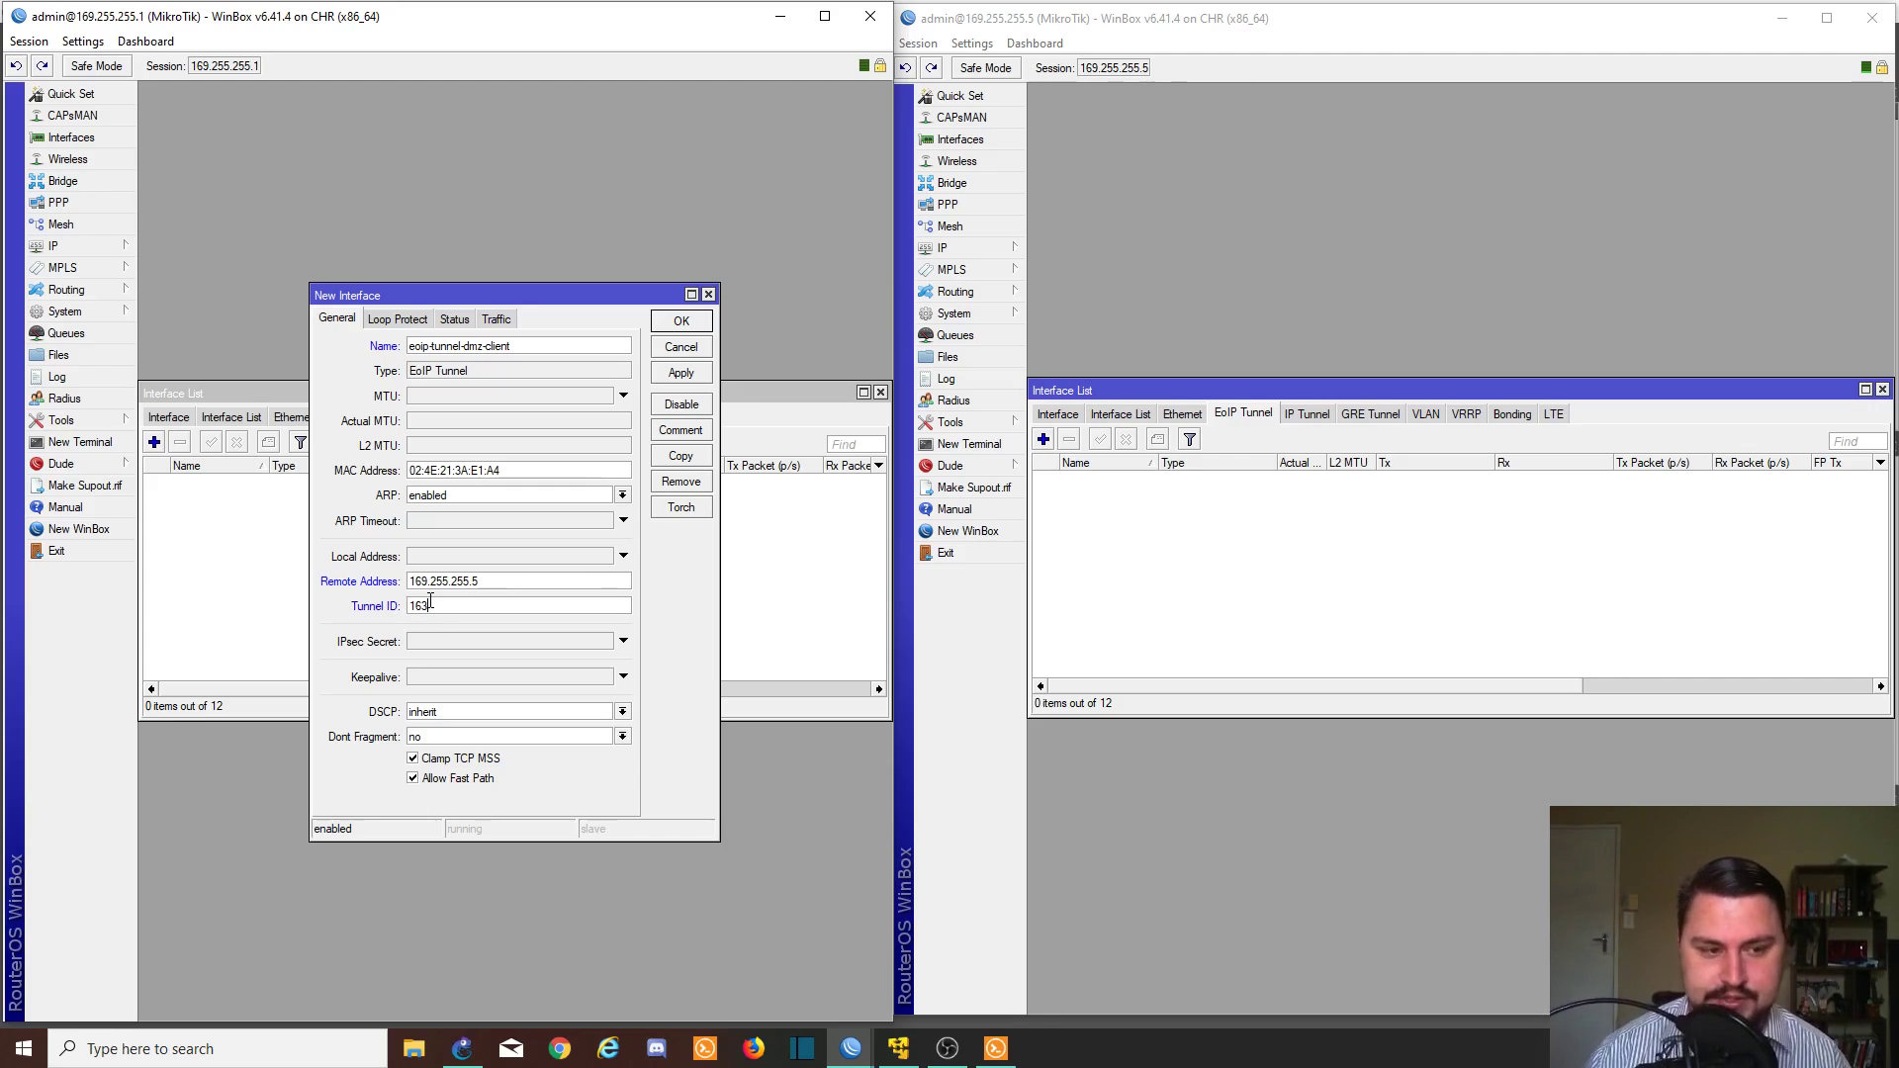
click(677, 379)
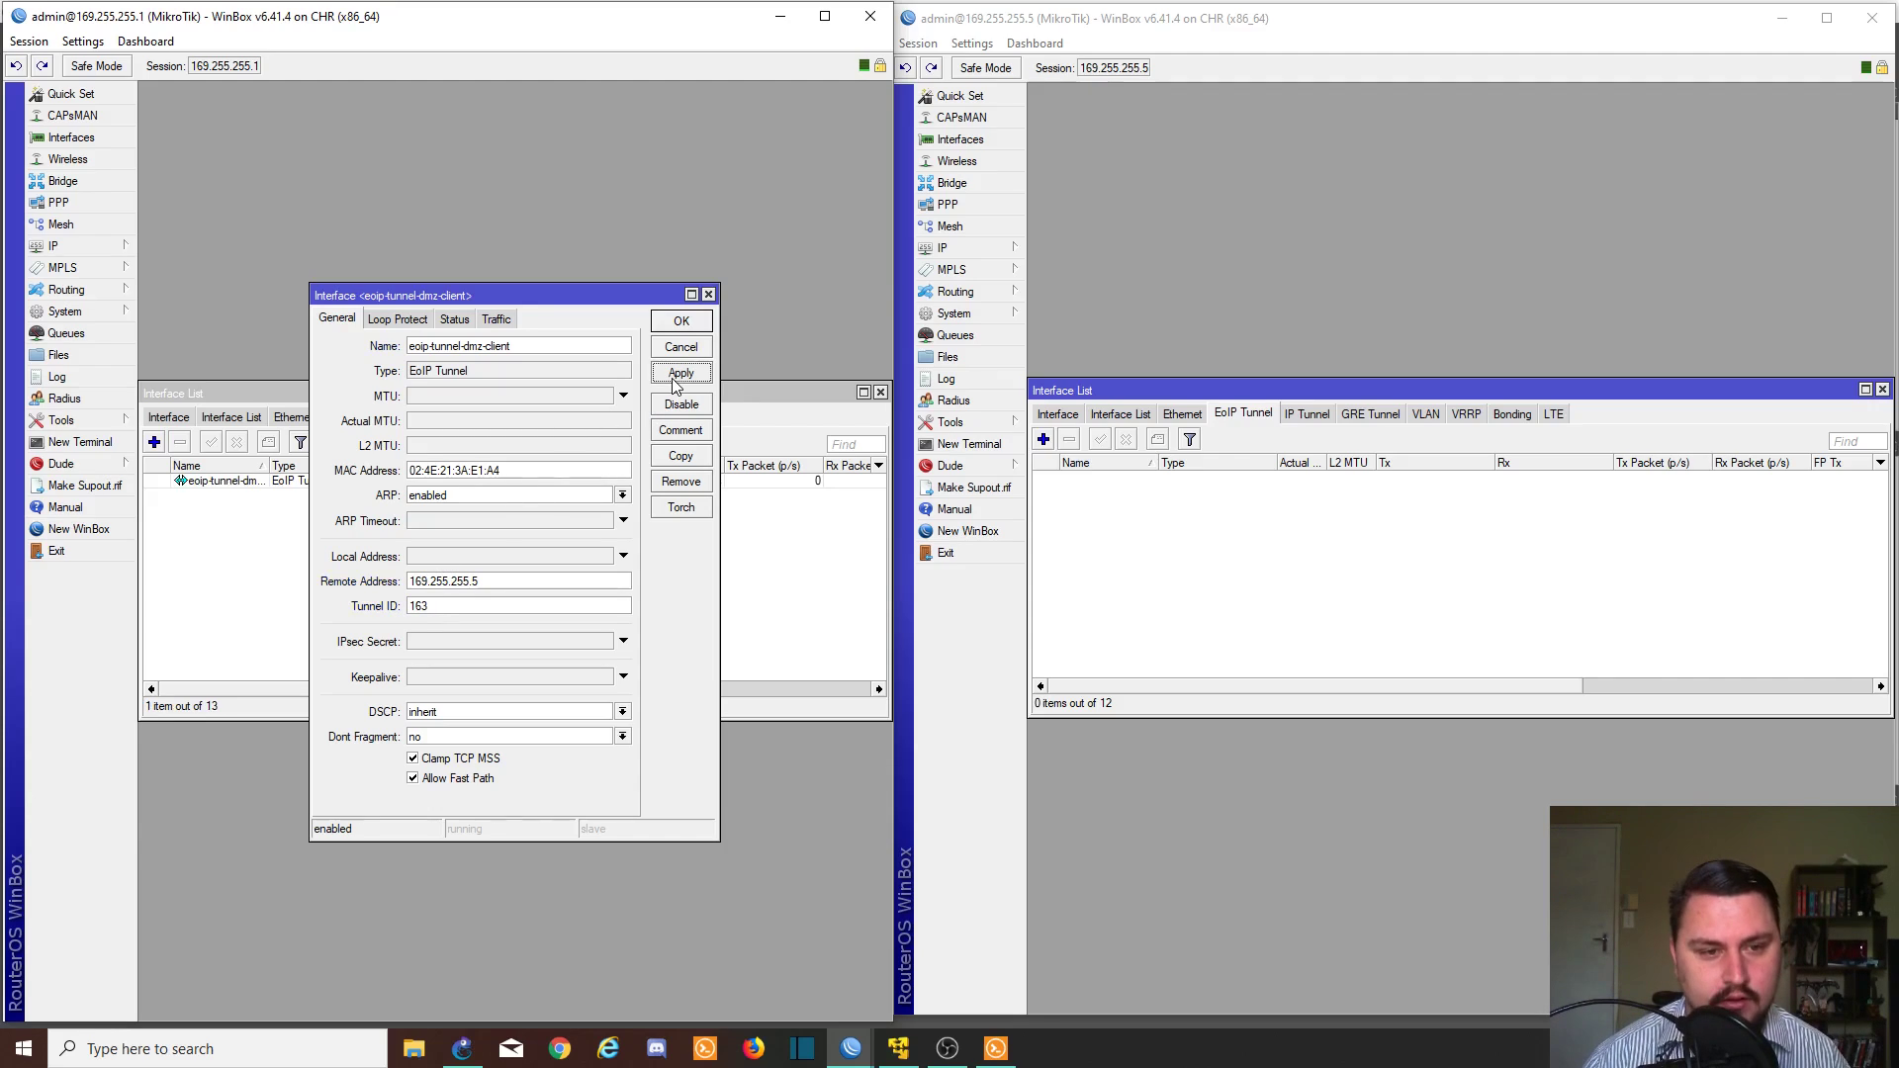
click(979, 149)
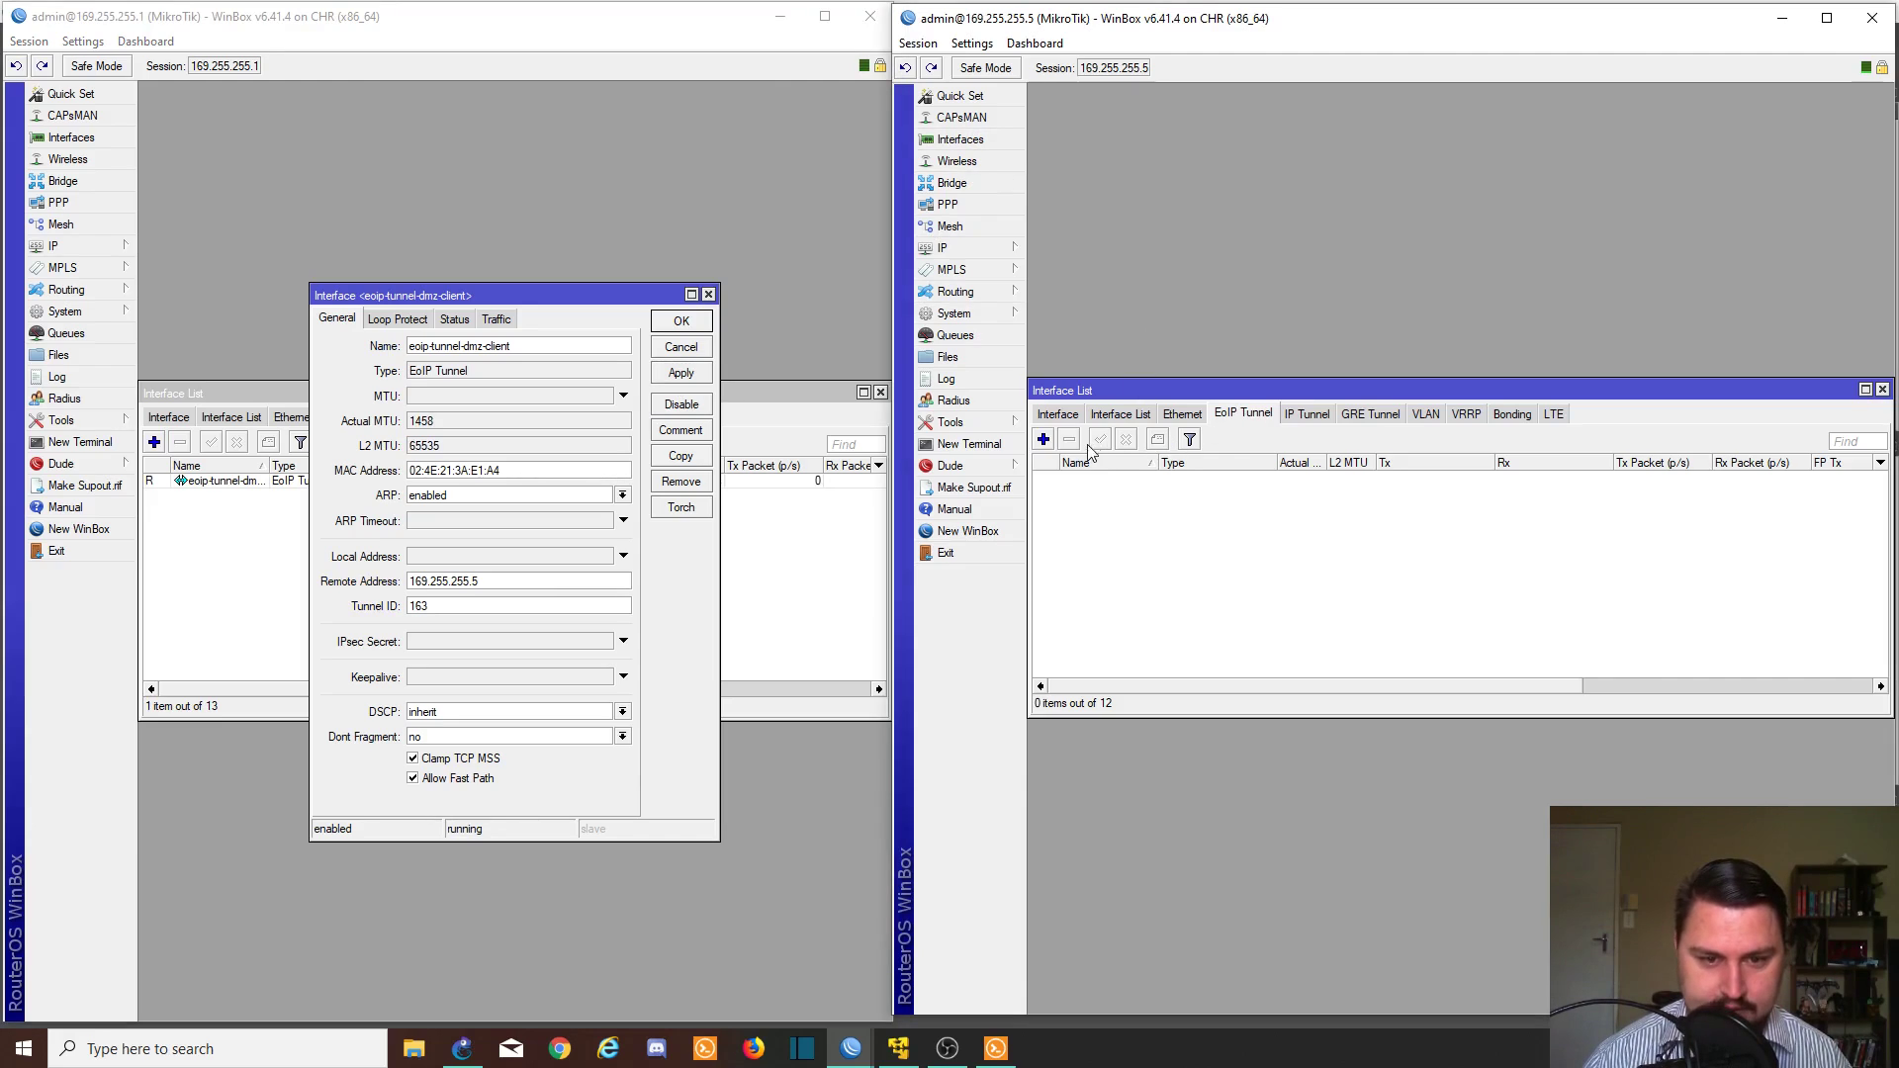
- On 169.255.255.5, add eoip-tunnel-dmz-client to remote 169.255.255.1 with tunnel ID 163, closing both tunnel dialogs
click(1045, 440)
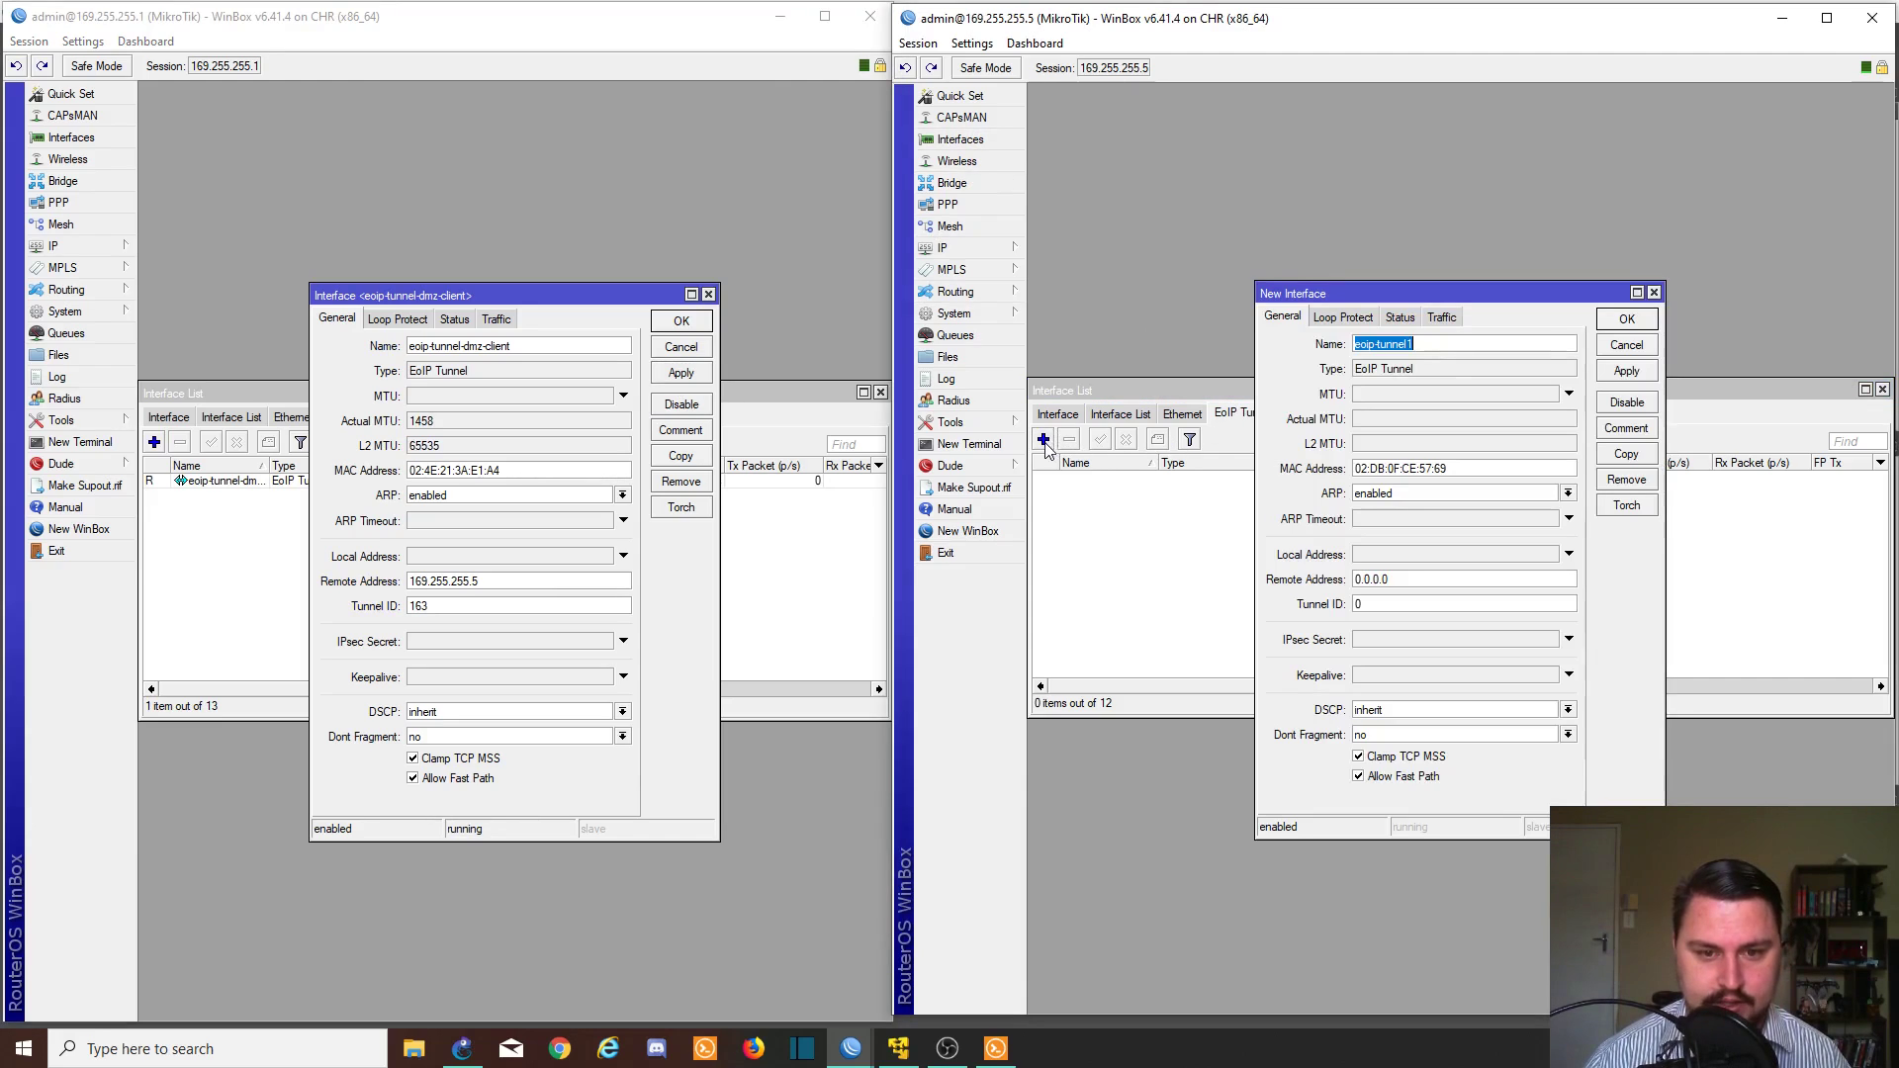
click(1363, 346)
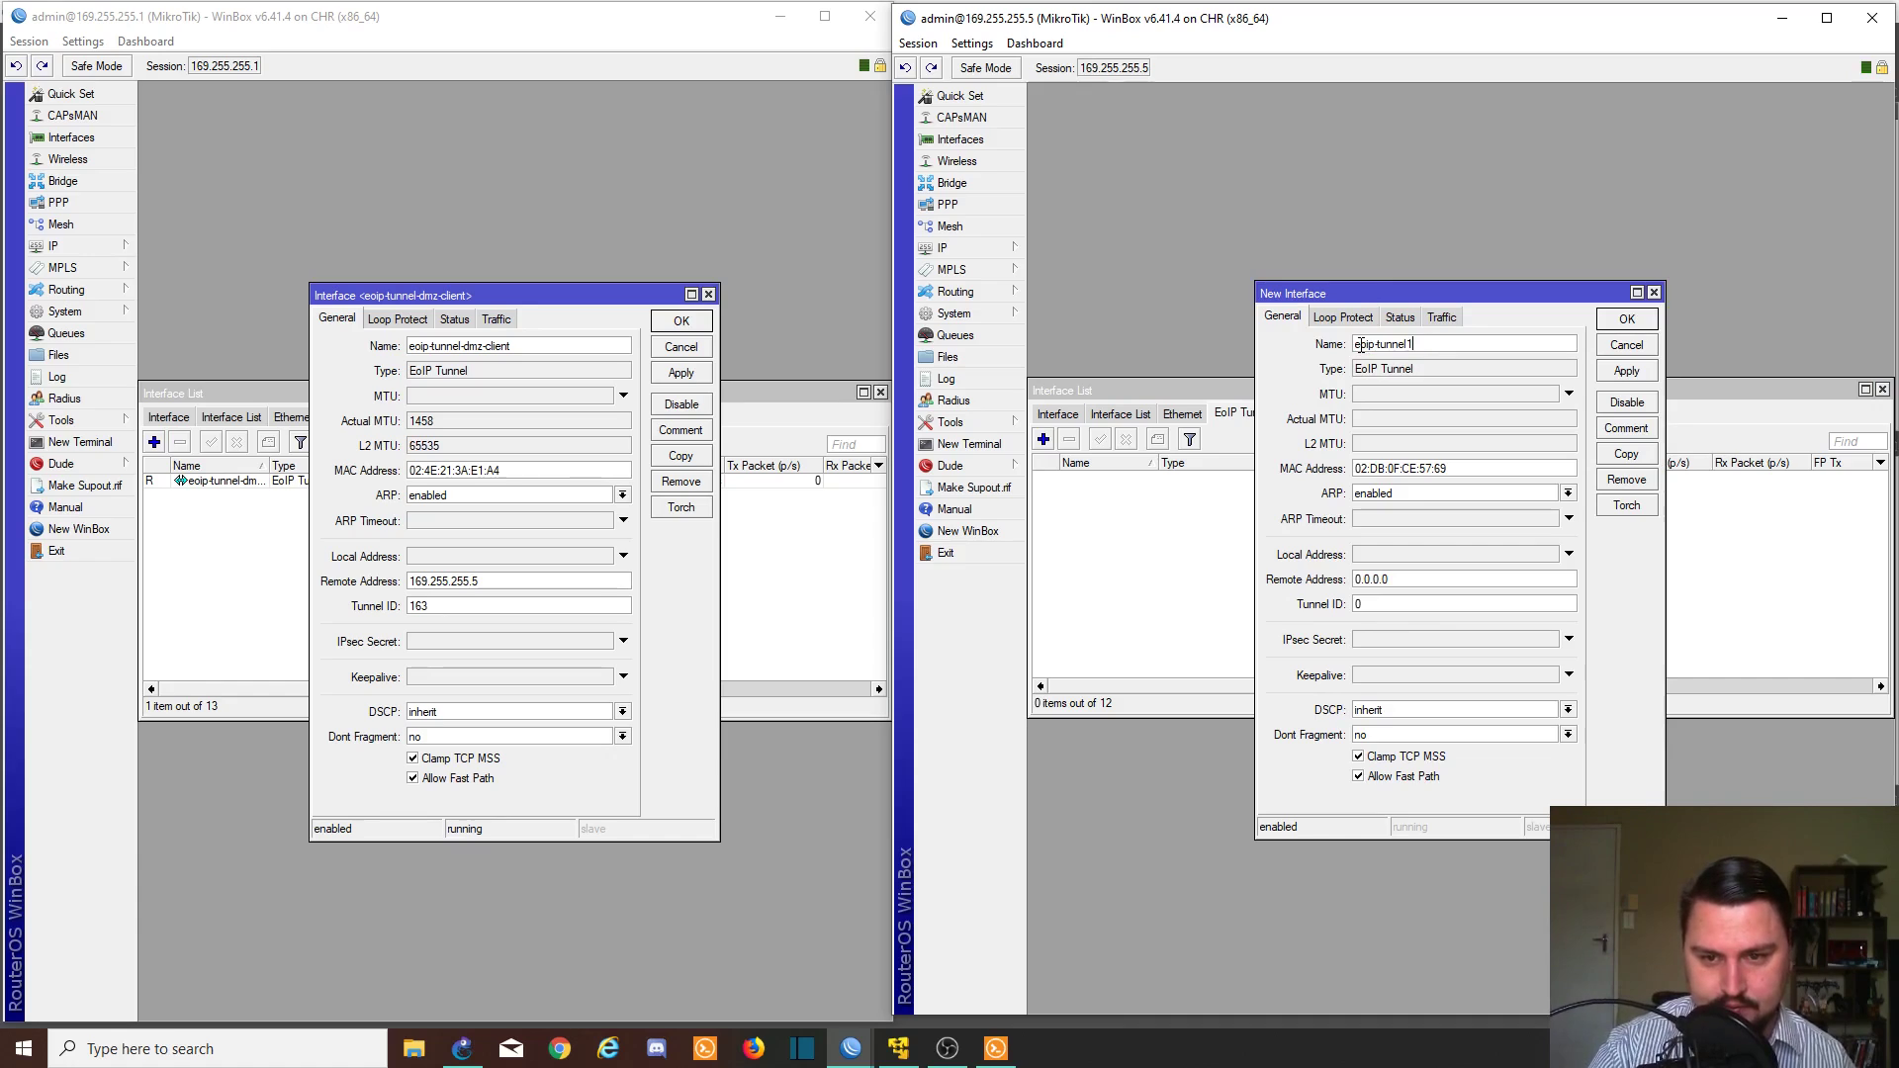
text(-dmz-cli)
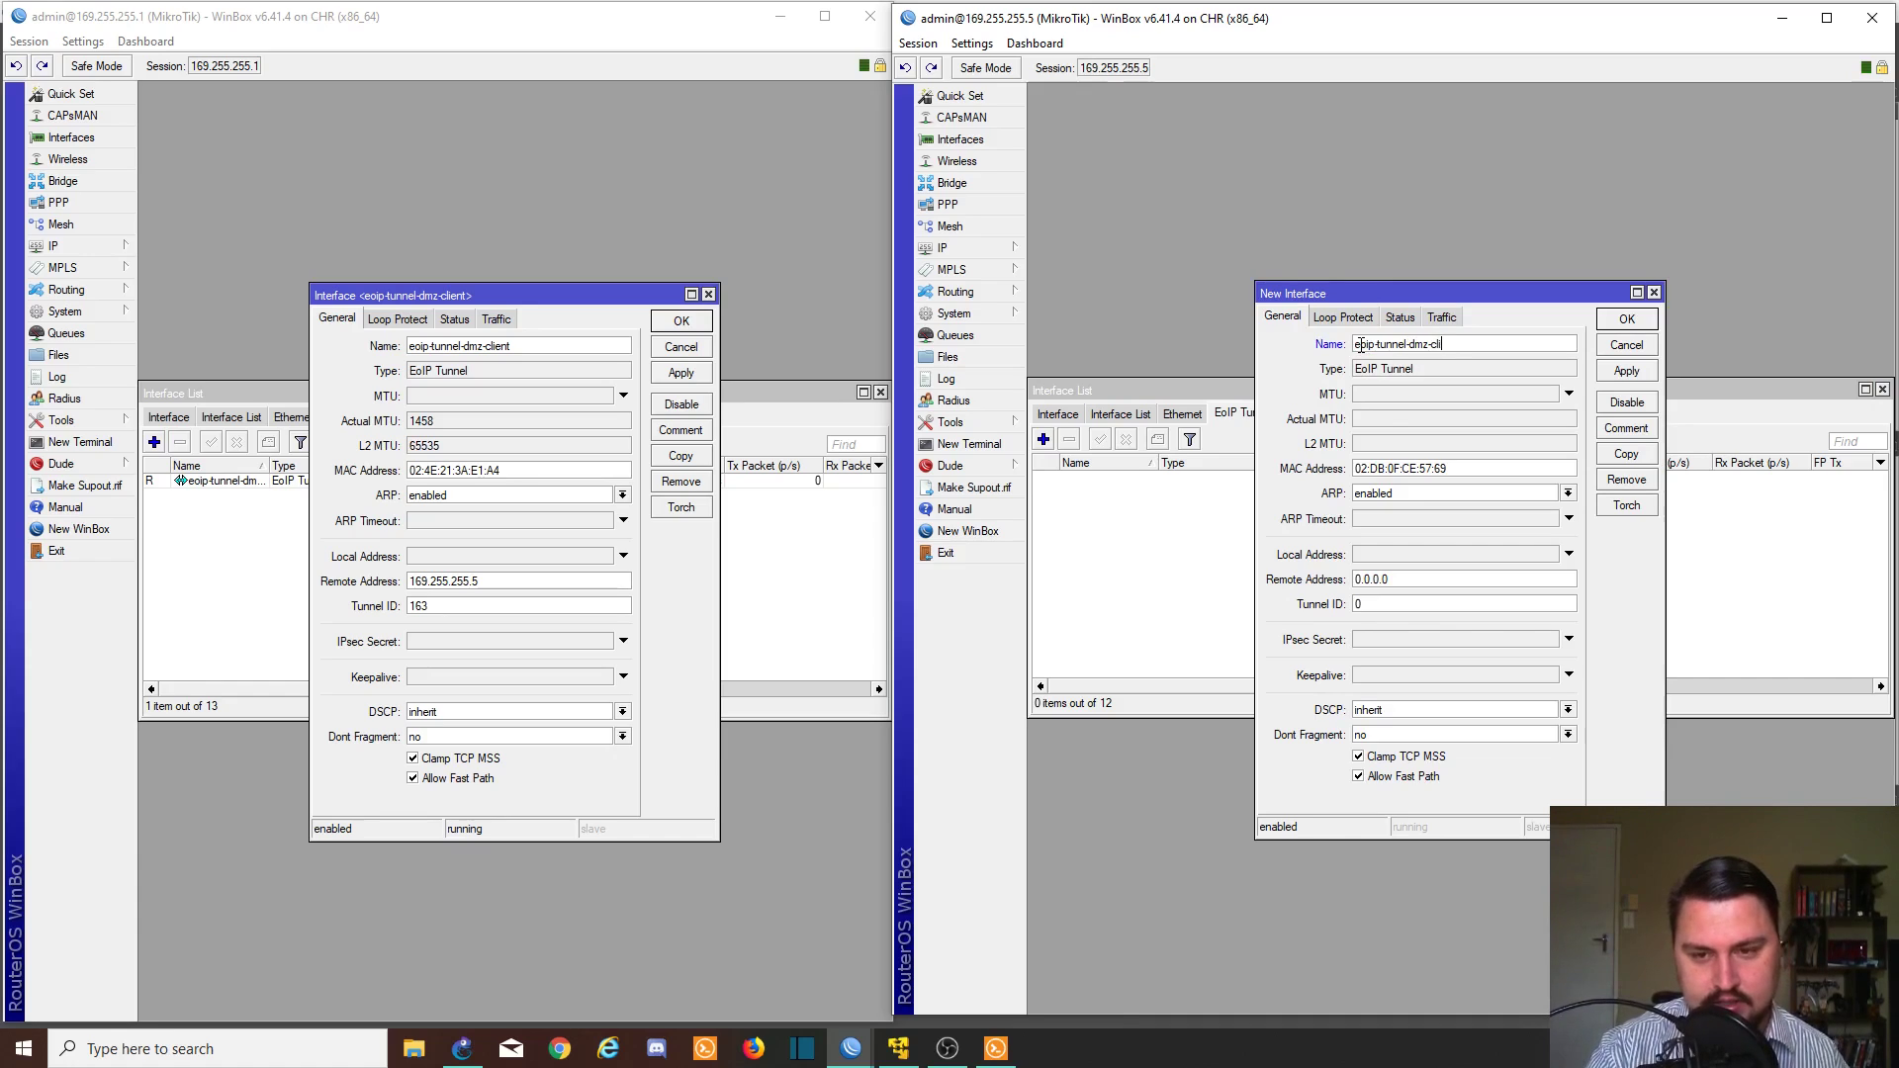
key(Tab)
key(Tab)
key(Tab)
key(Tab)
key(Tab)
key(Tab)
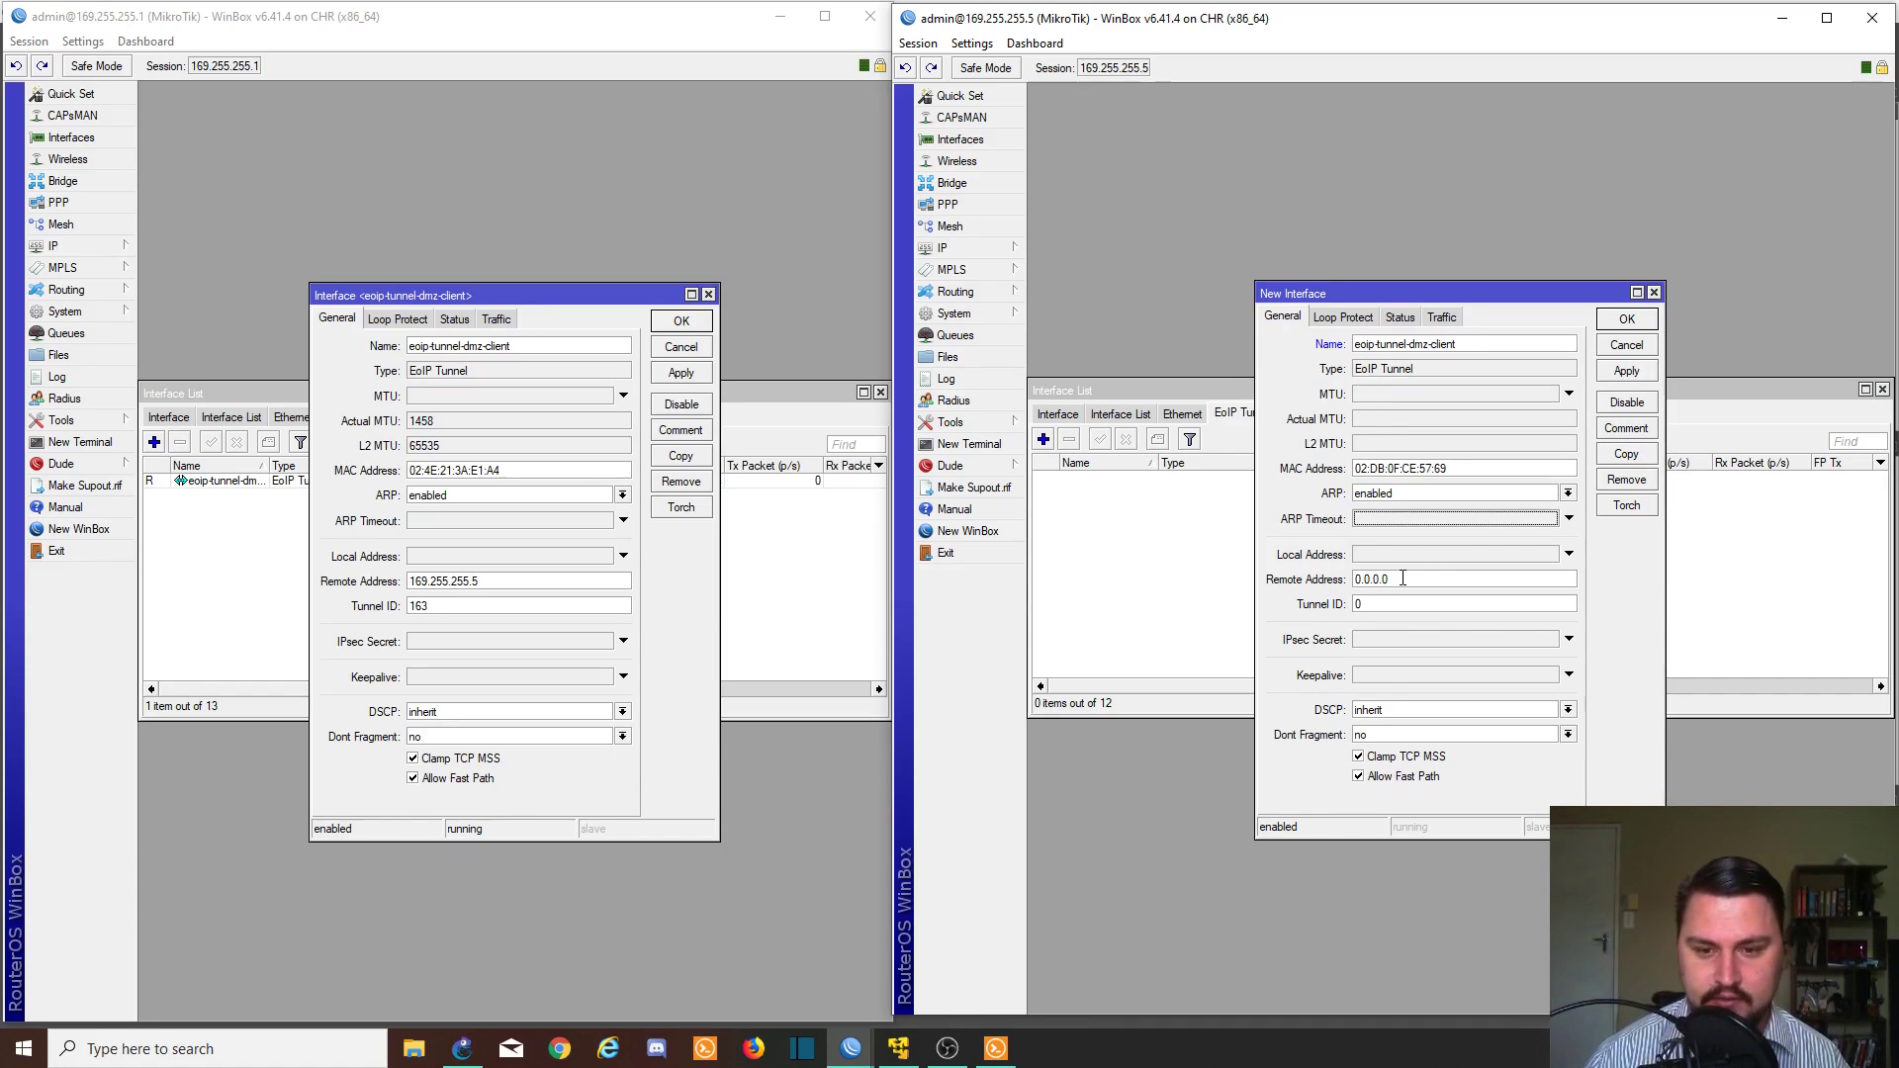
text(169)
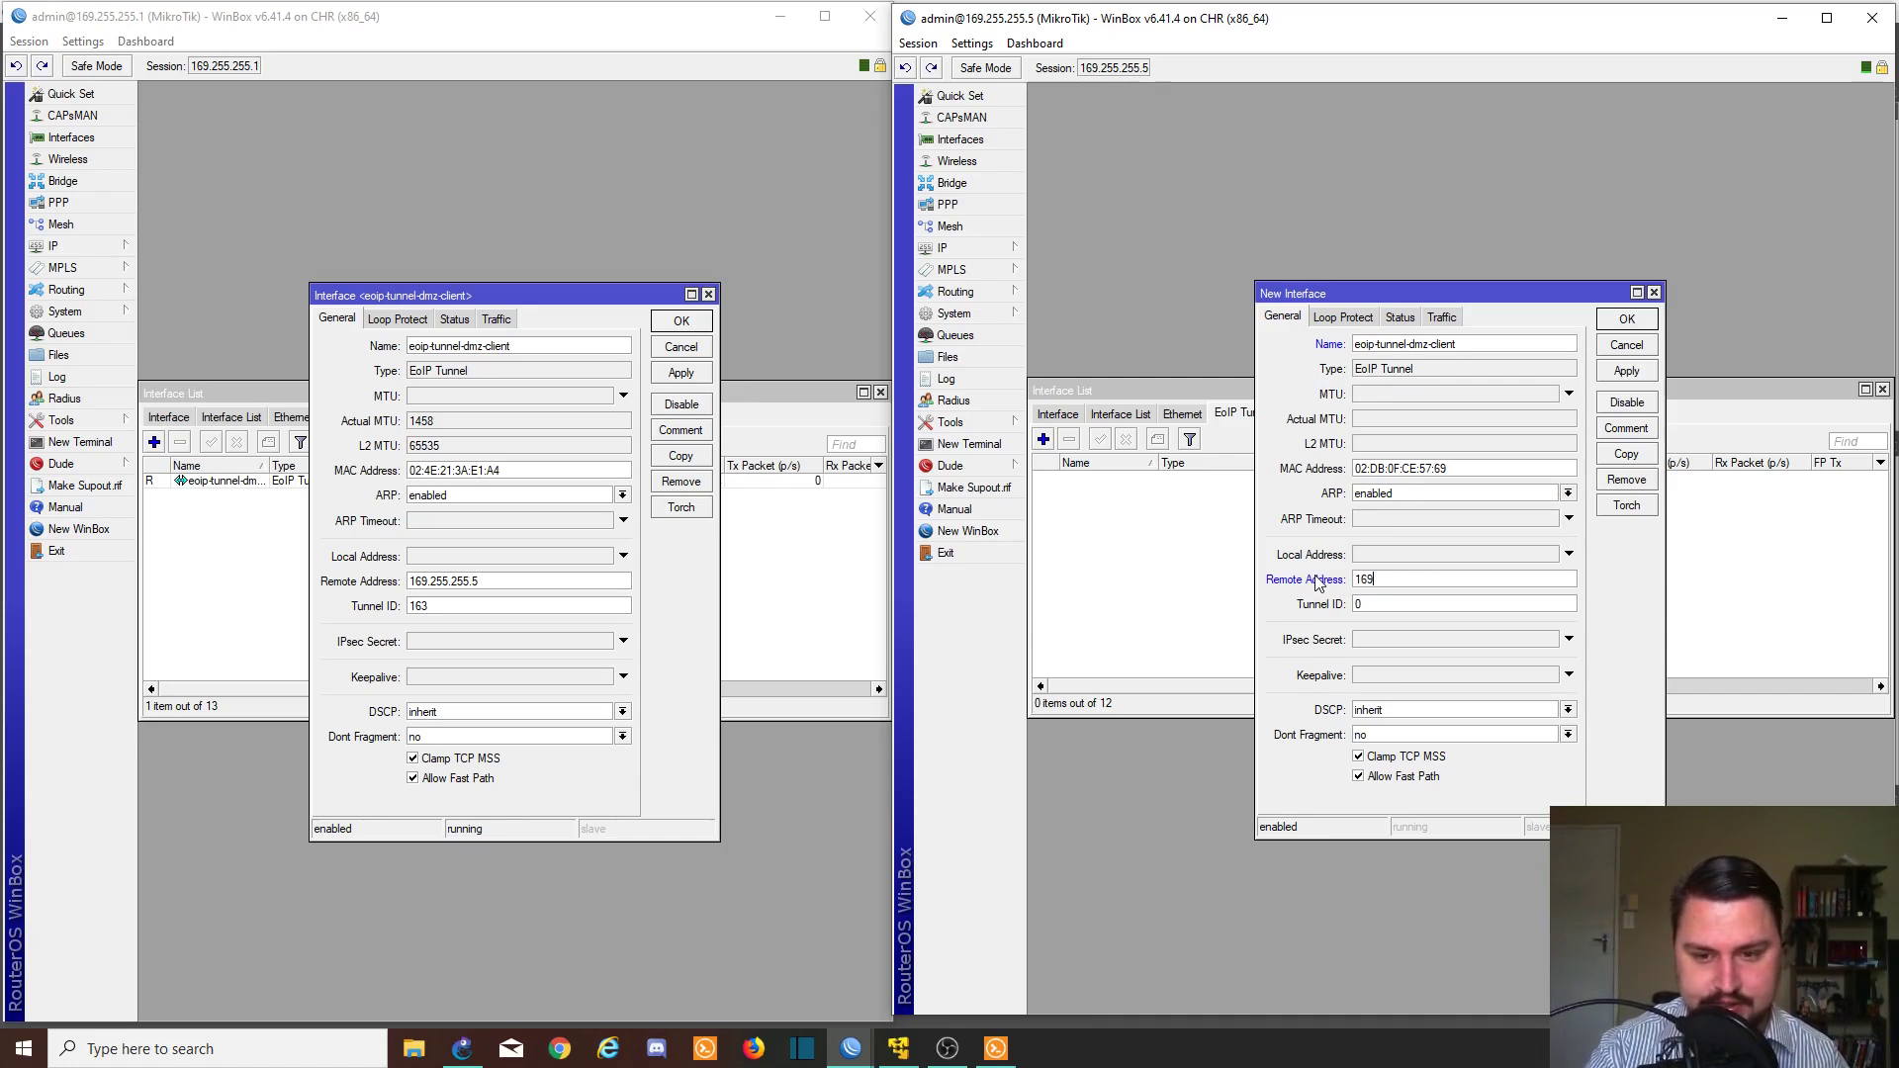
text(.255.255)
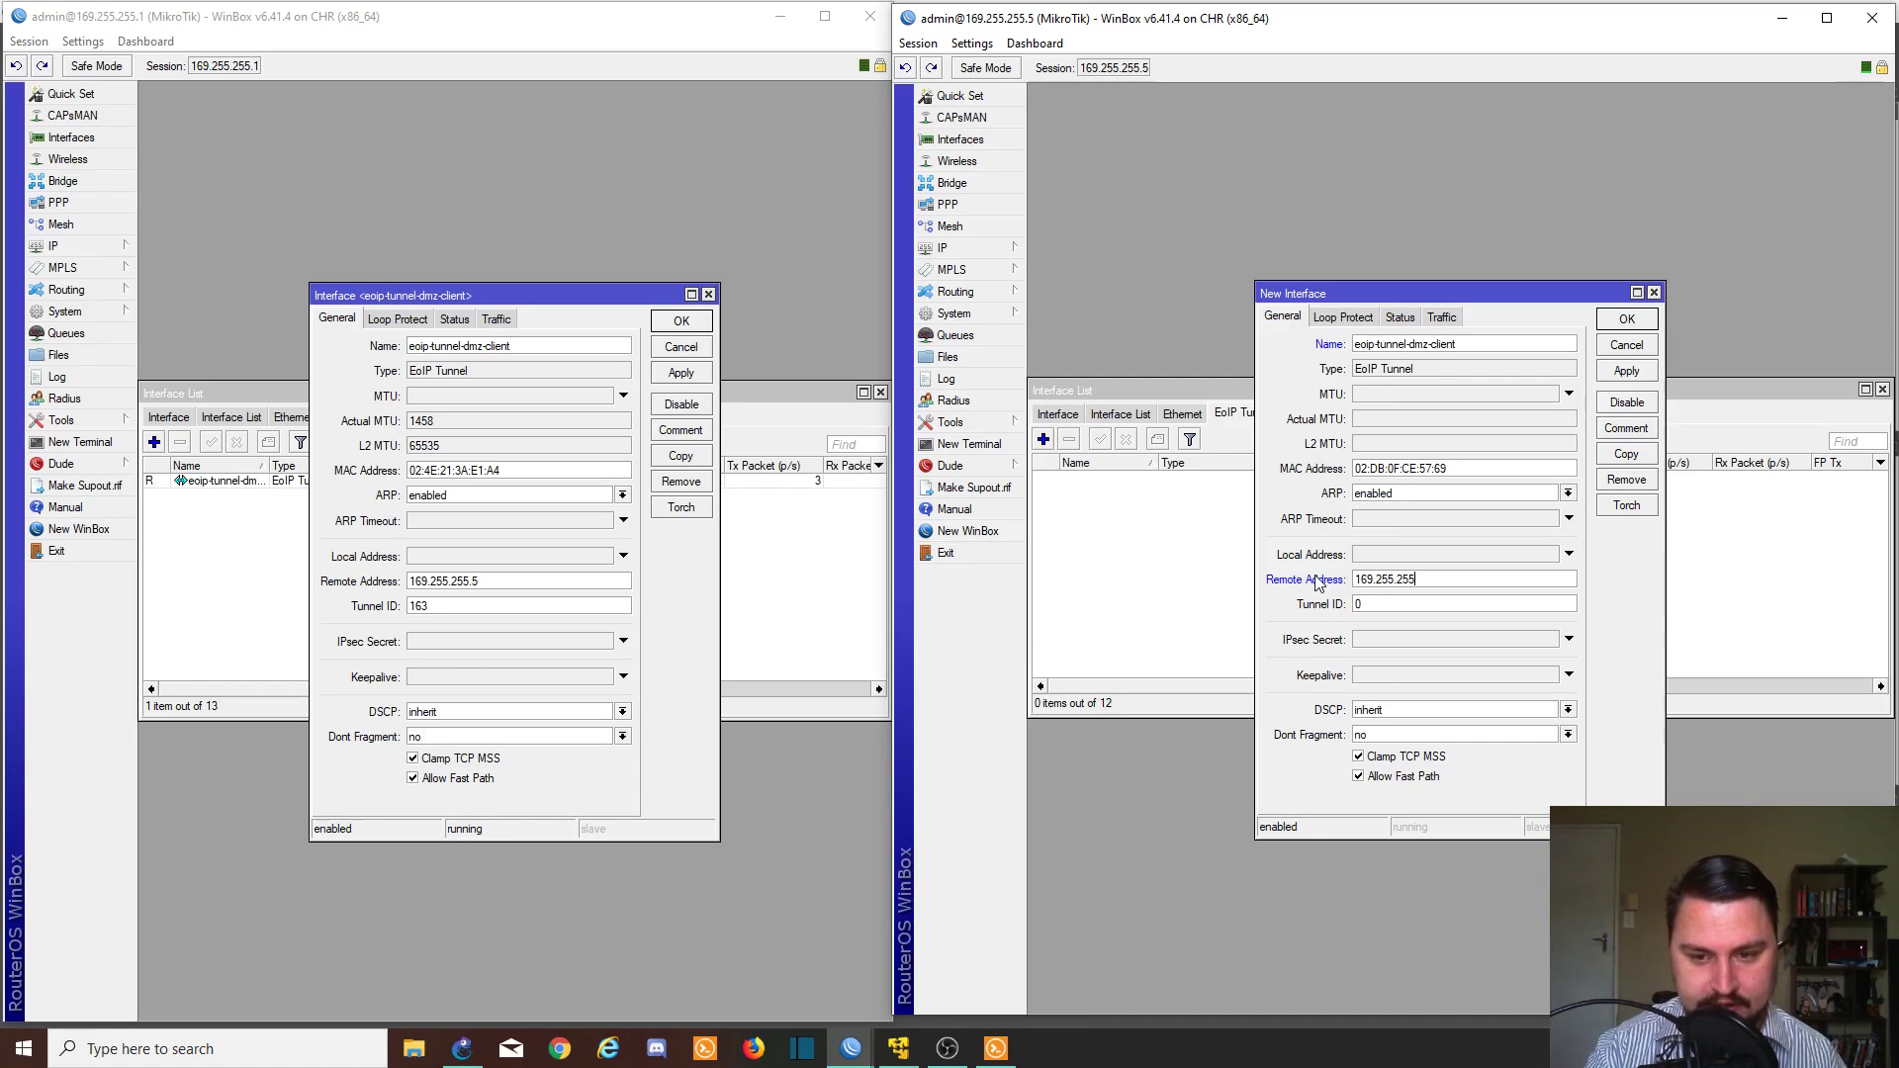
text(.1)
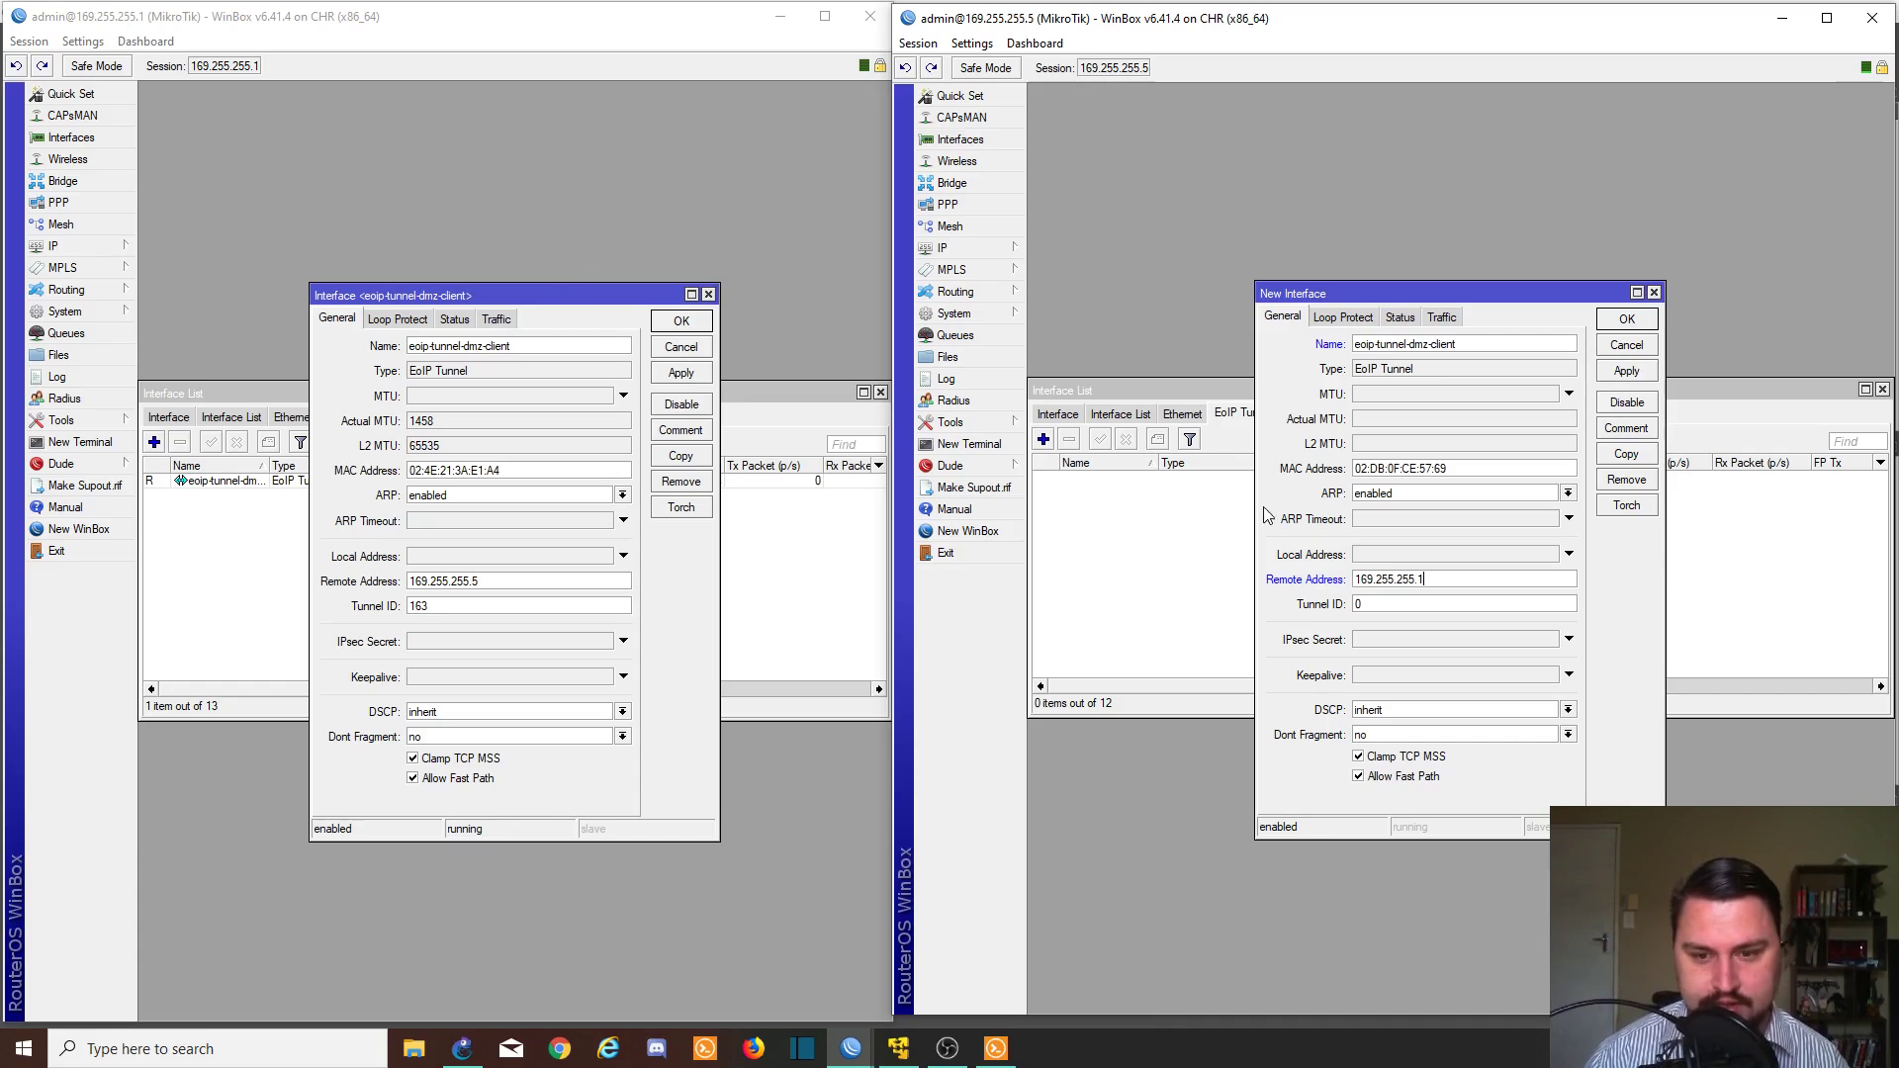
click(1362, 603)
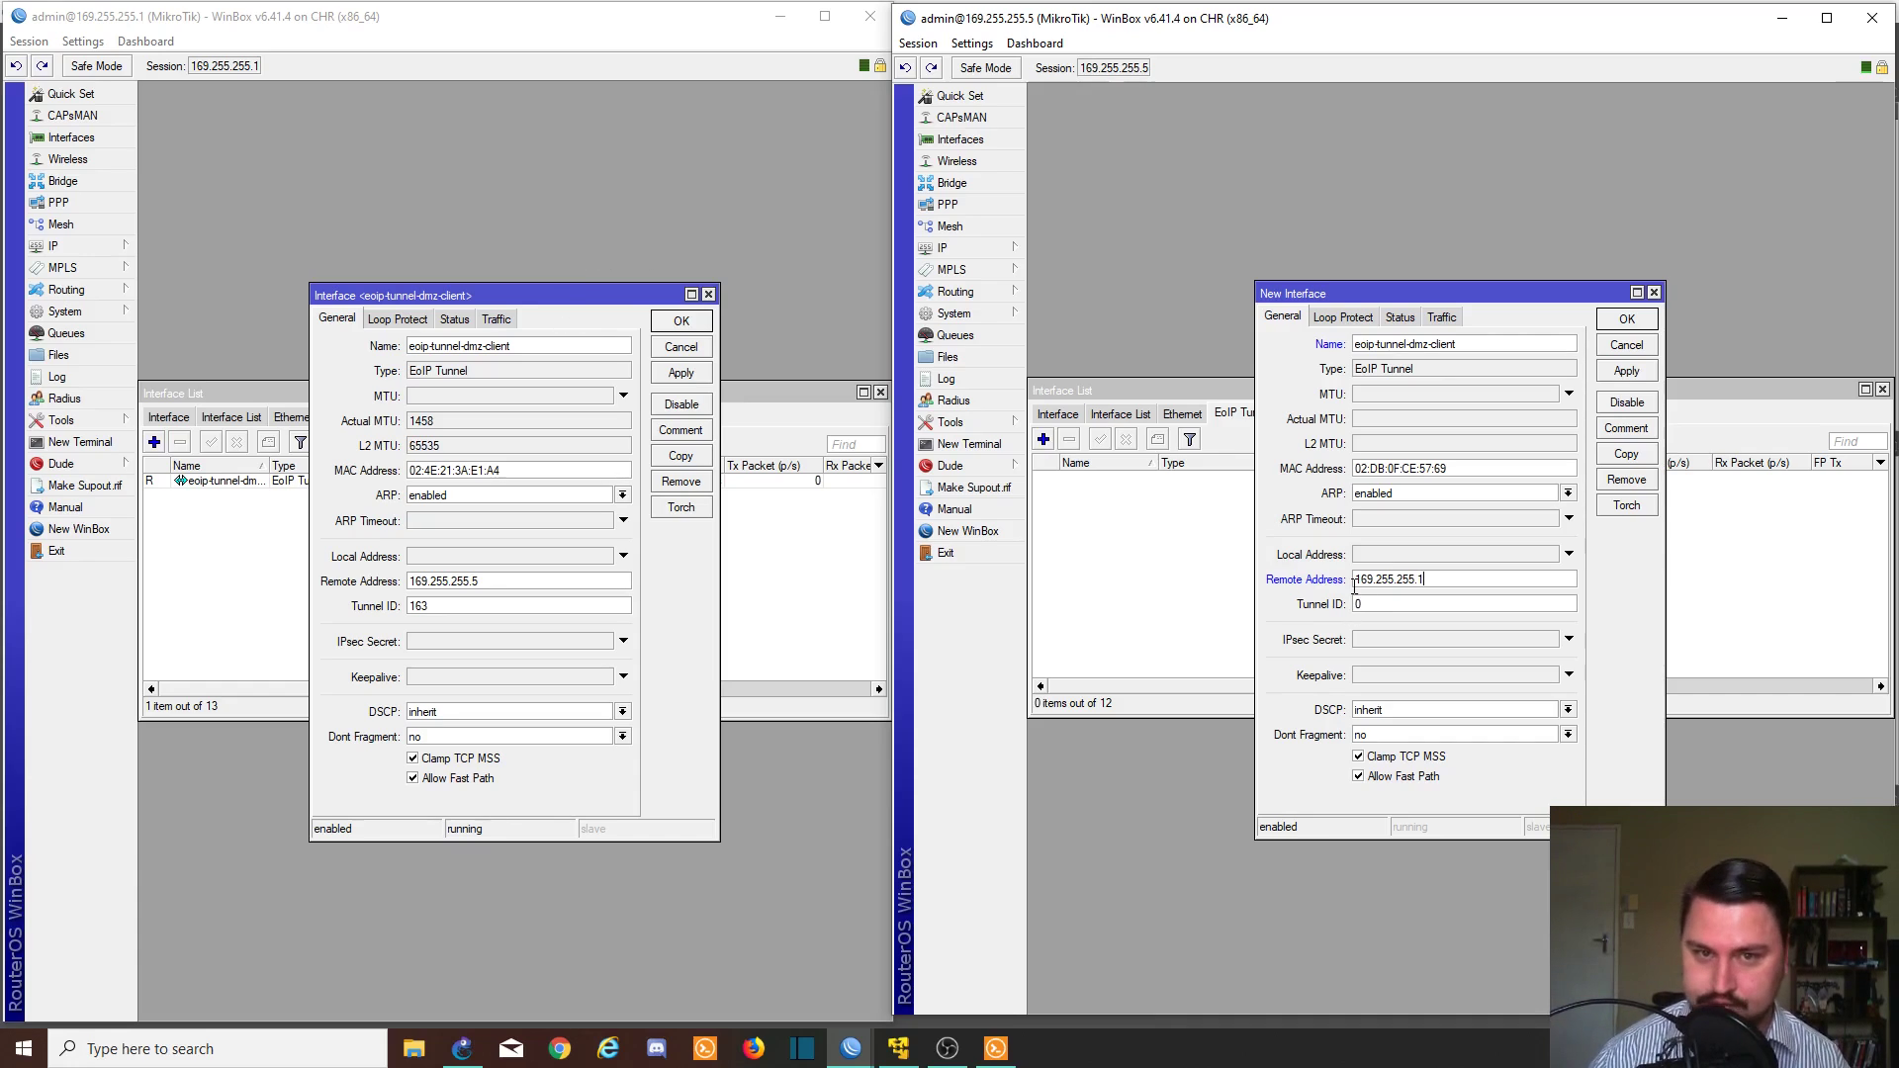
double_click(1358, 603)
text(16)
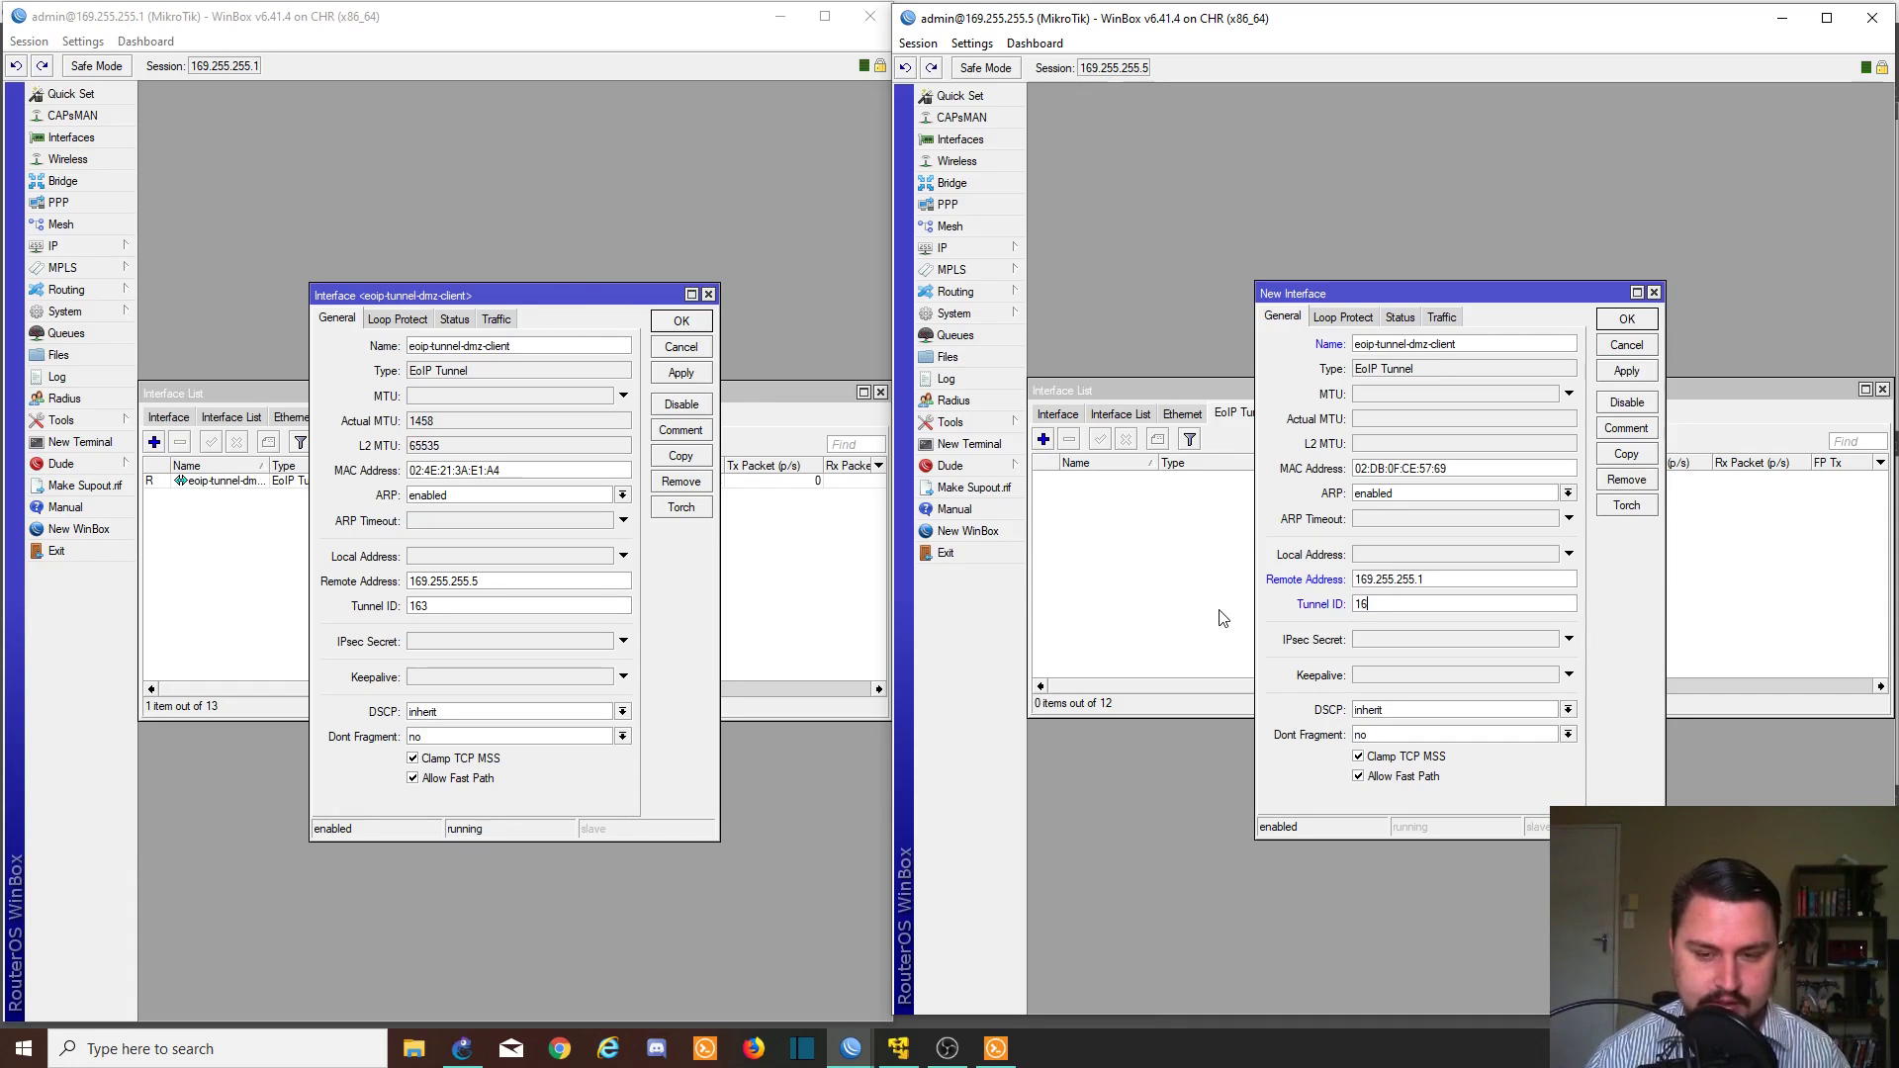
text(3)
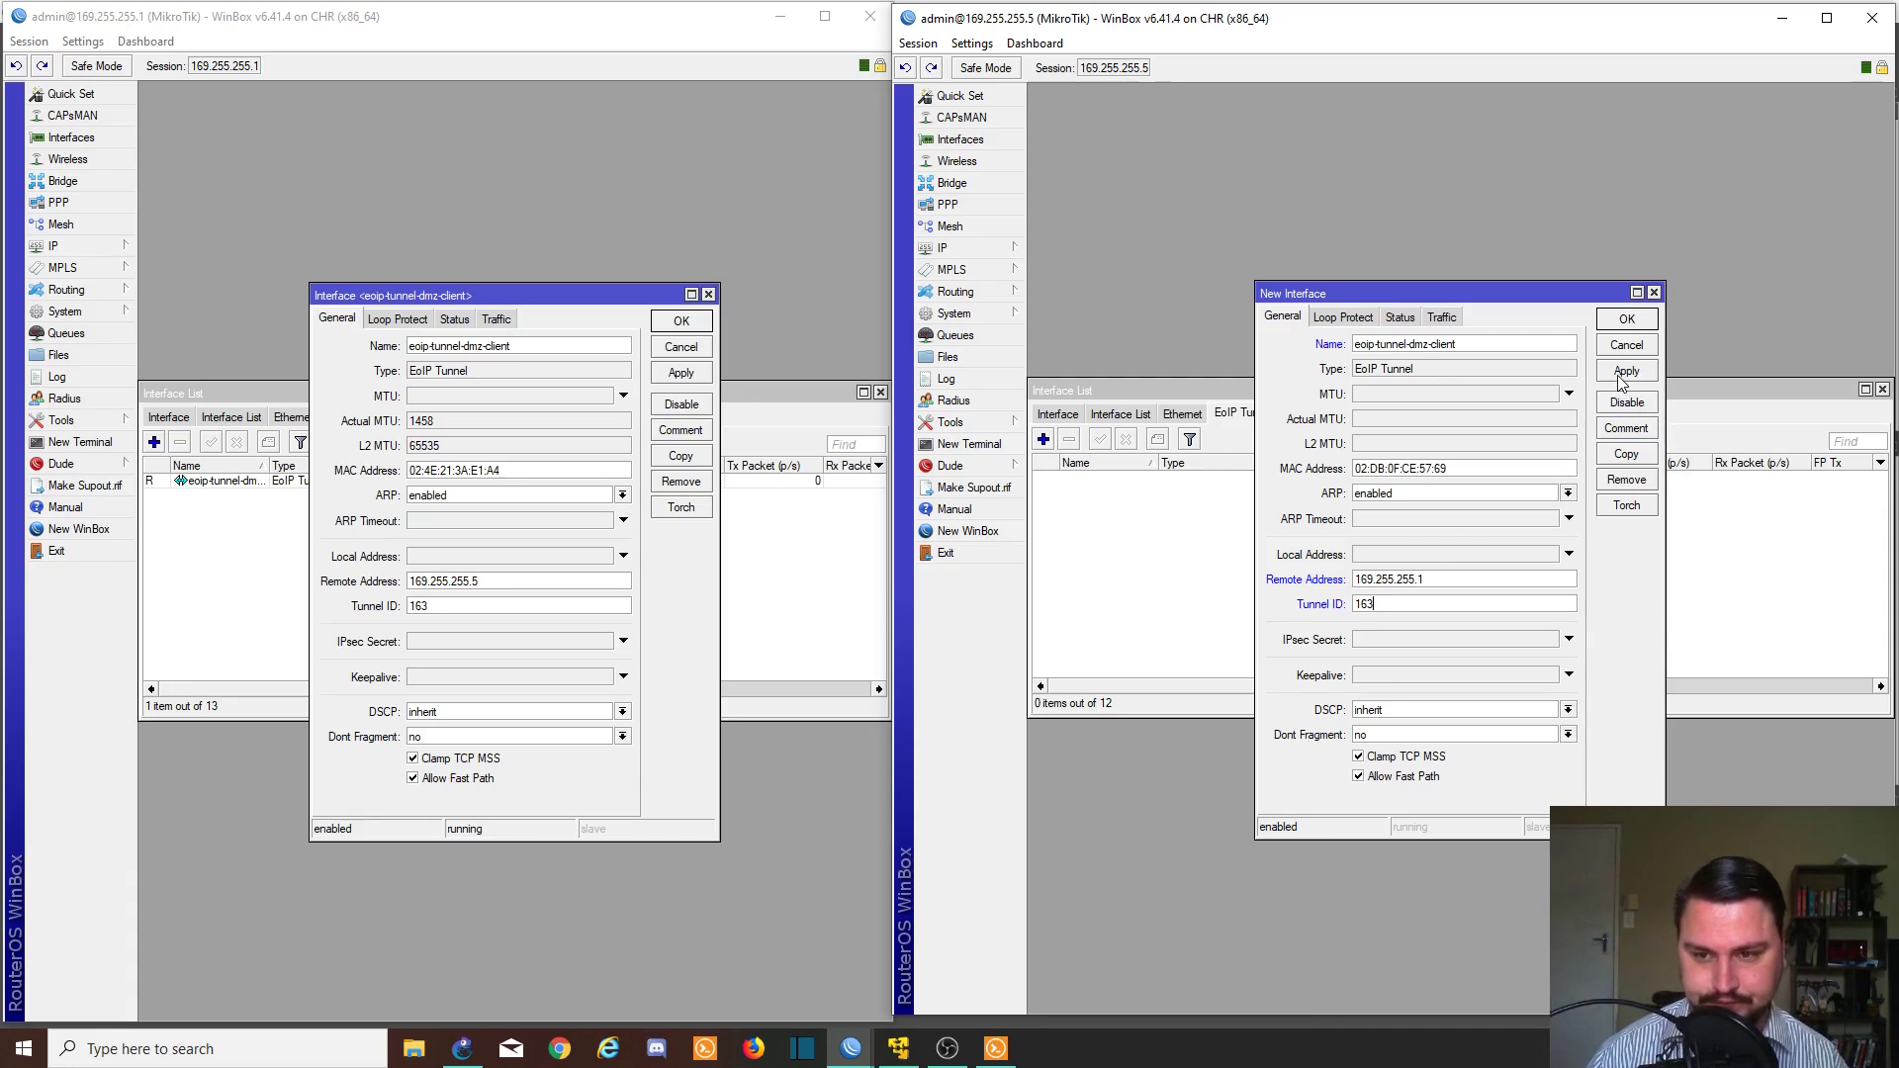
click(1622, 374)
click(1626, 319)
click(697, 373)
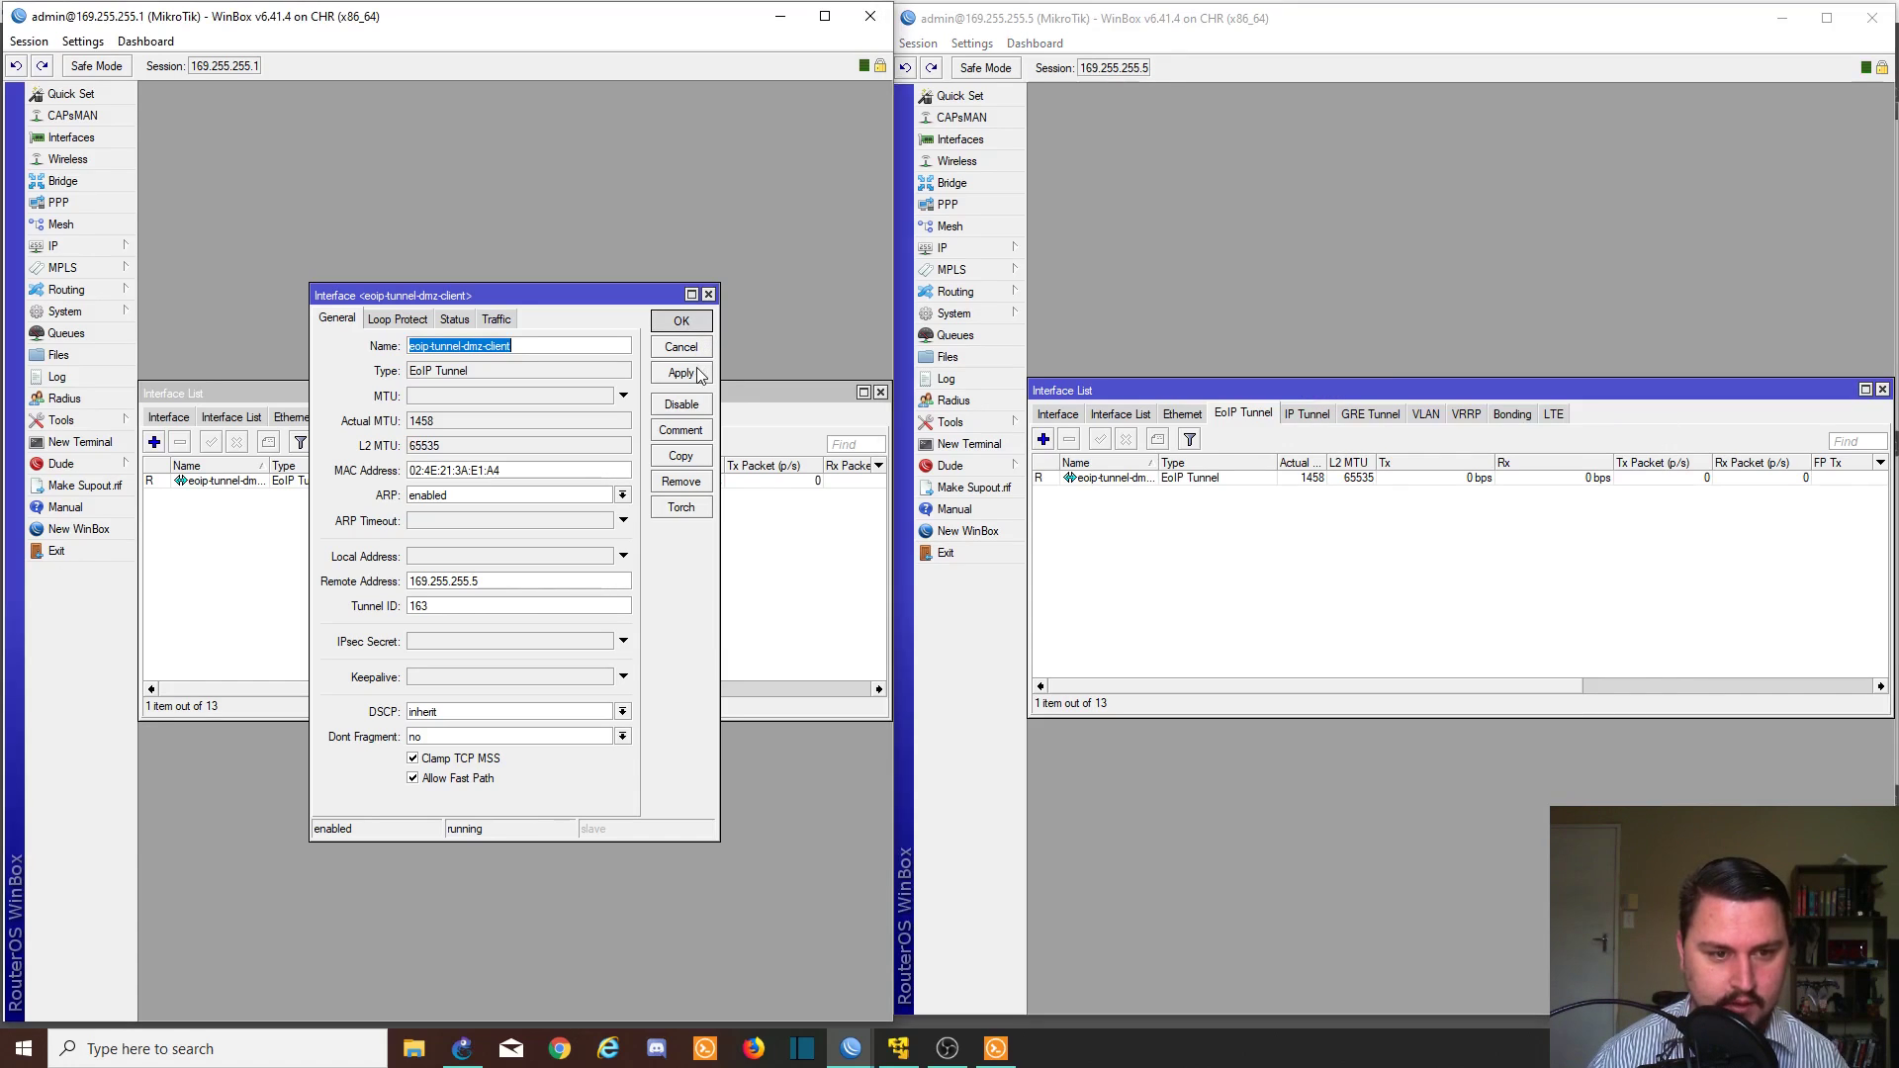
click(690, 324)
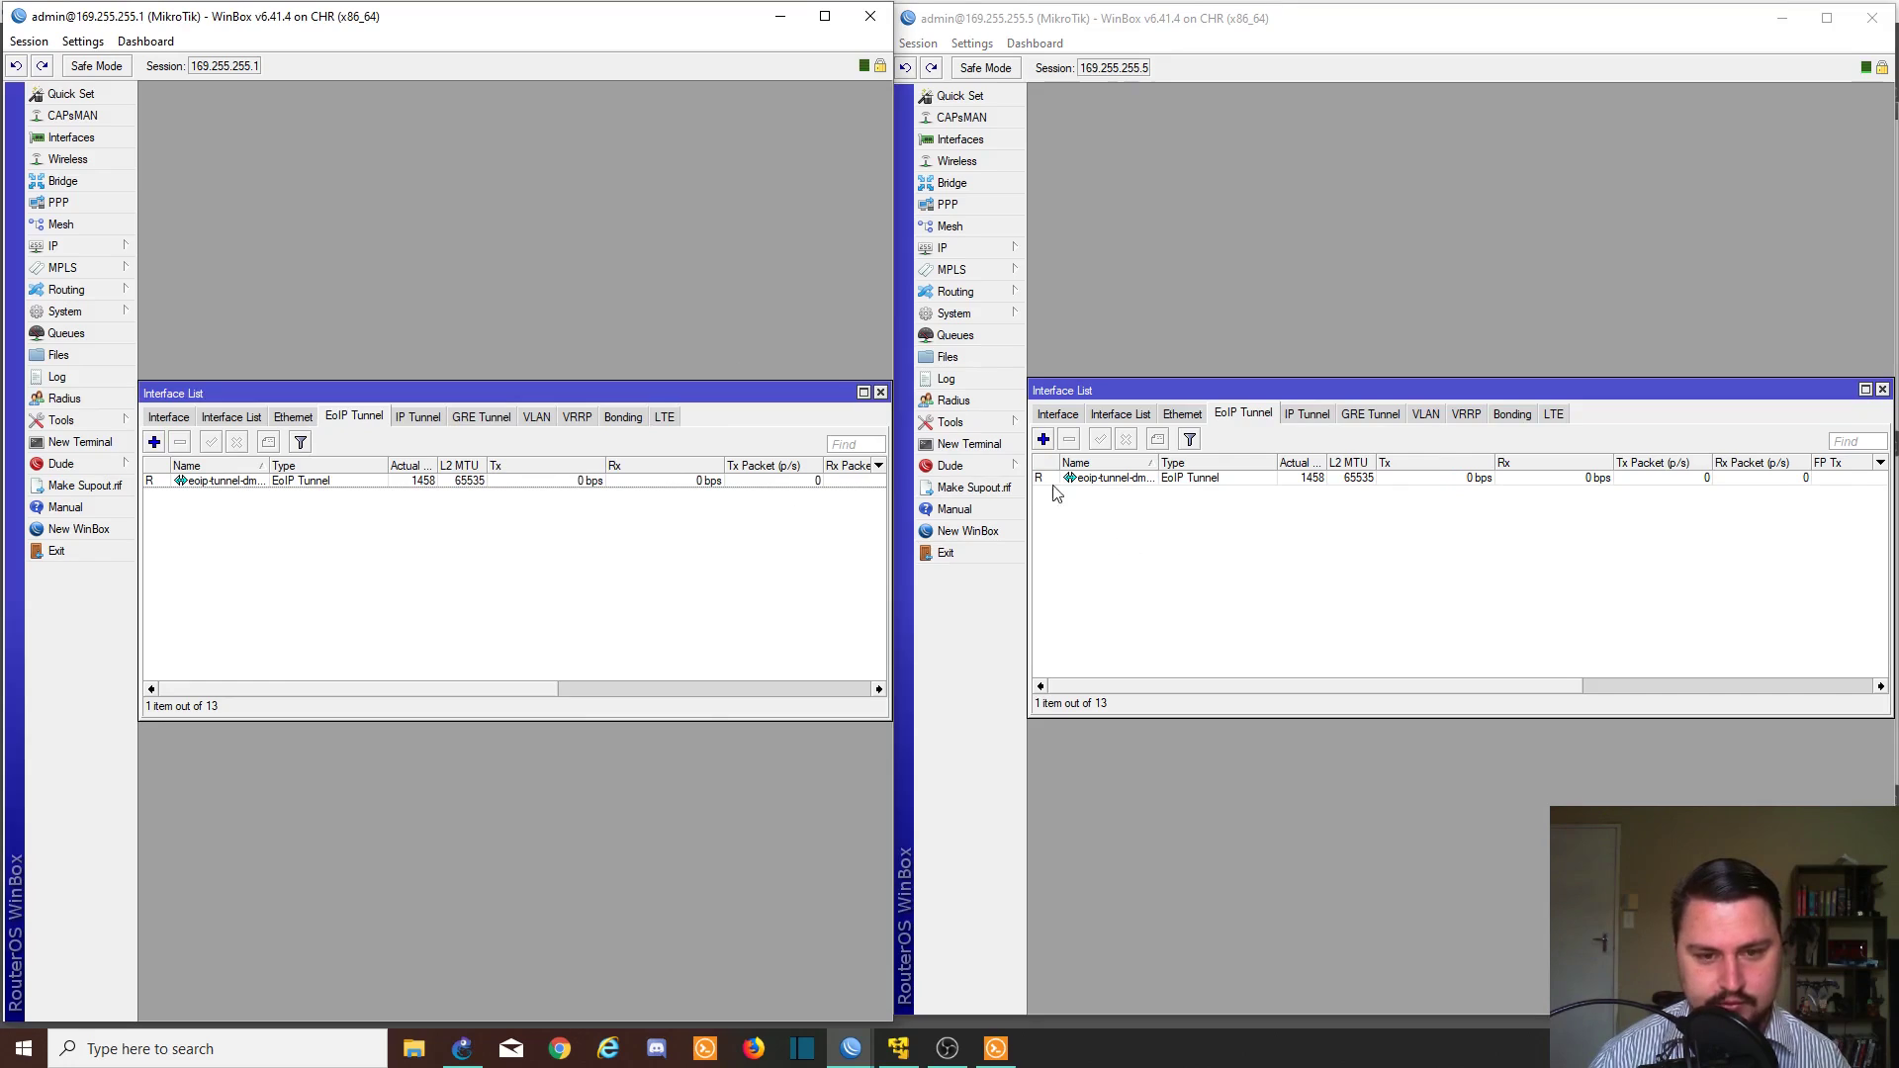
- Inspect both routers' eoip-tunnel-dmz-client settings and close them
double_click(473, 481)
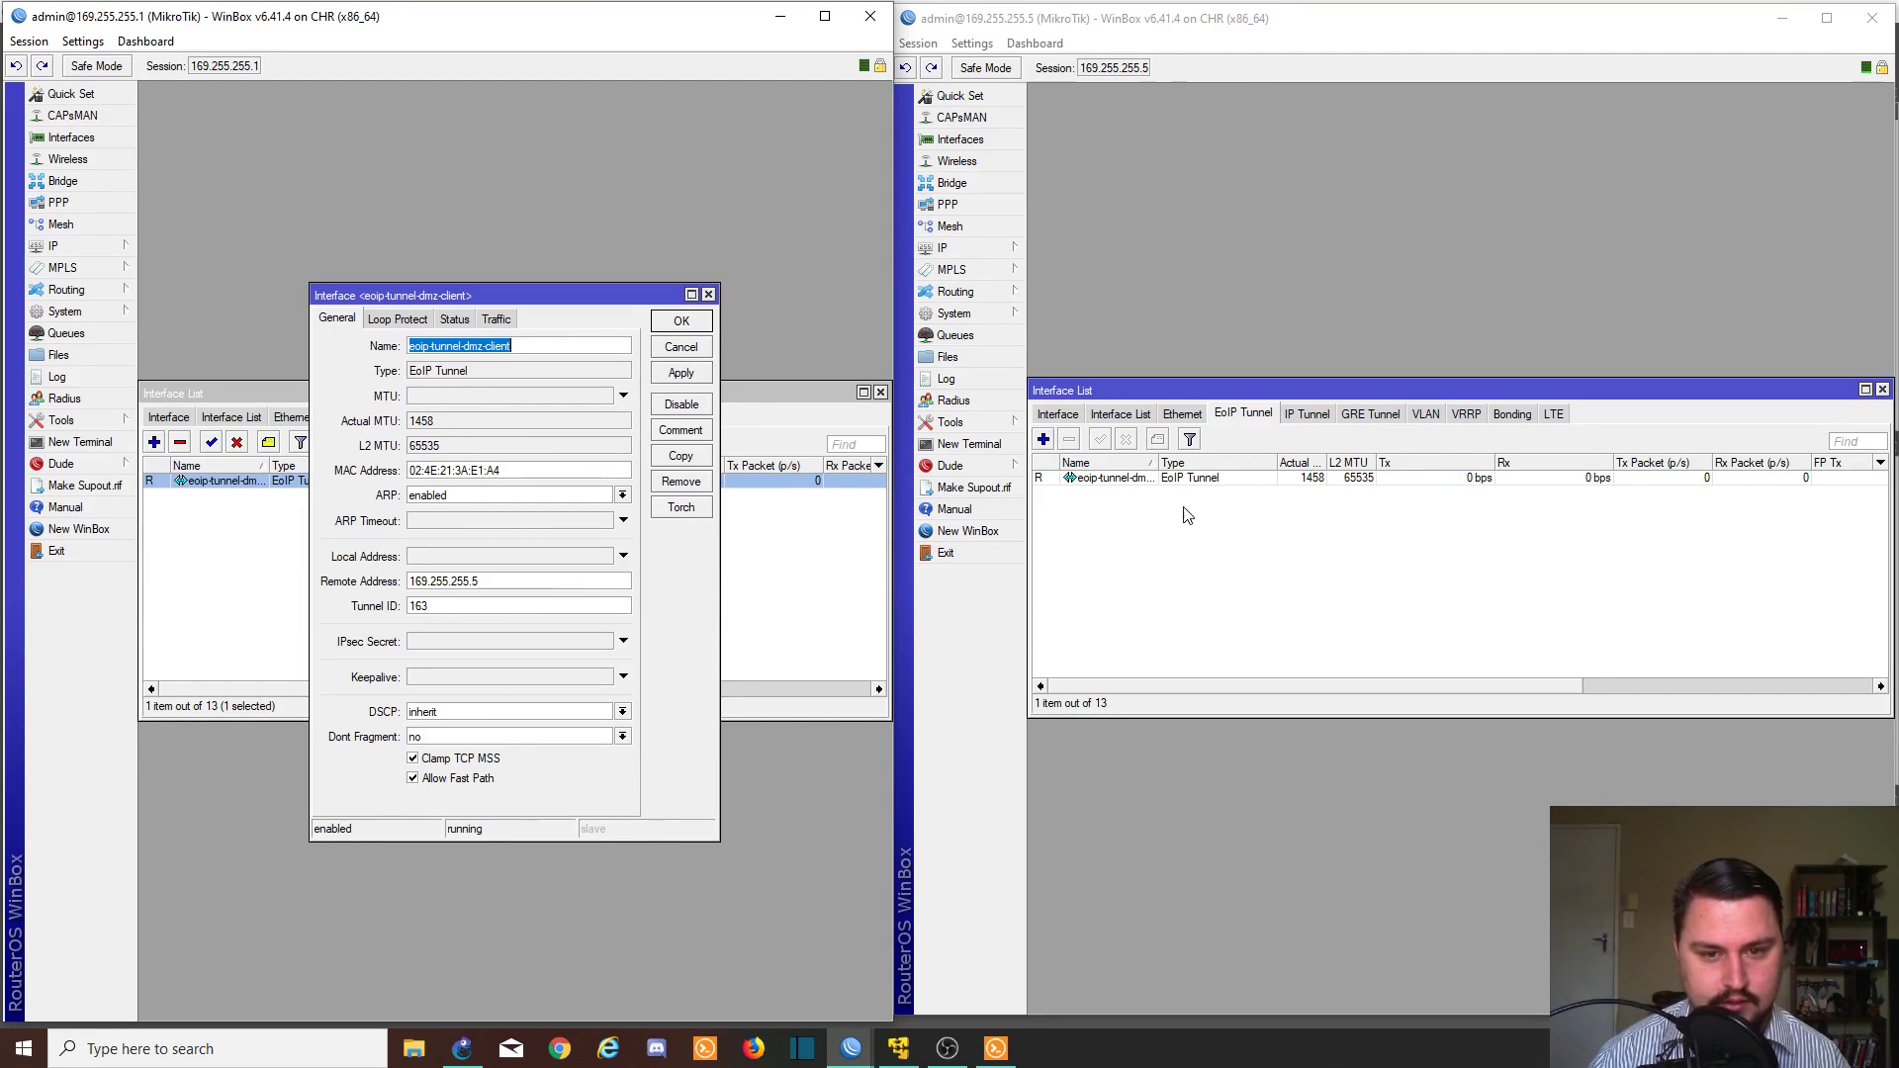
double_click(1170, 483)
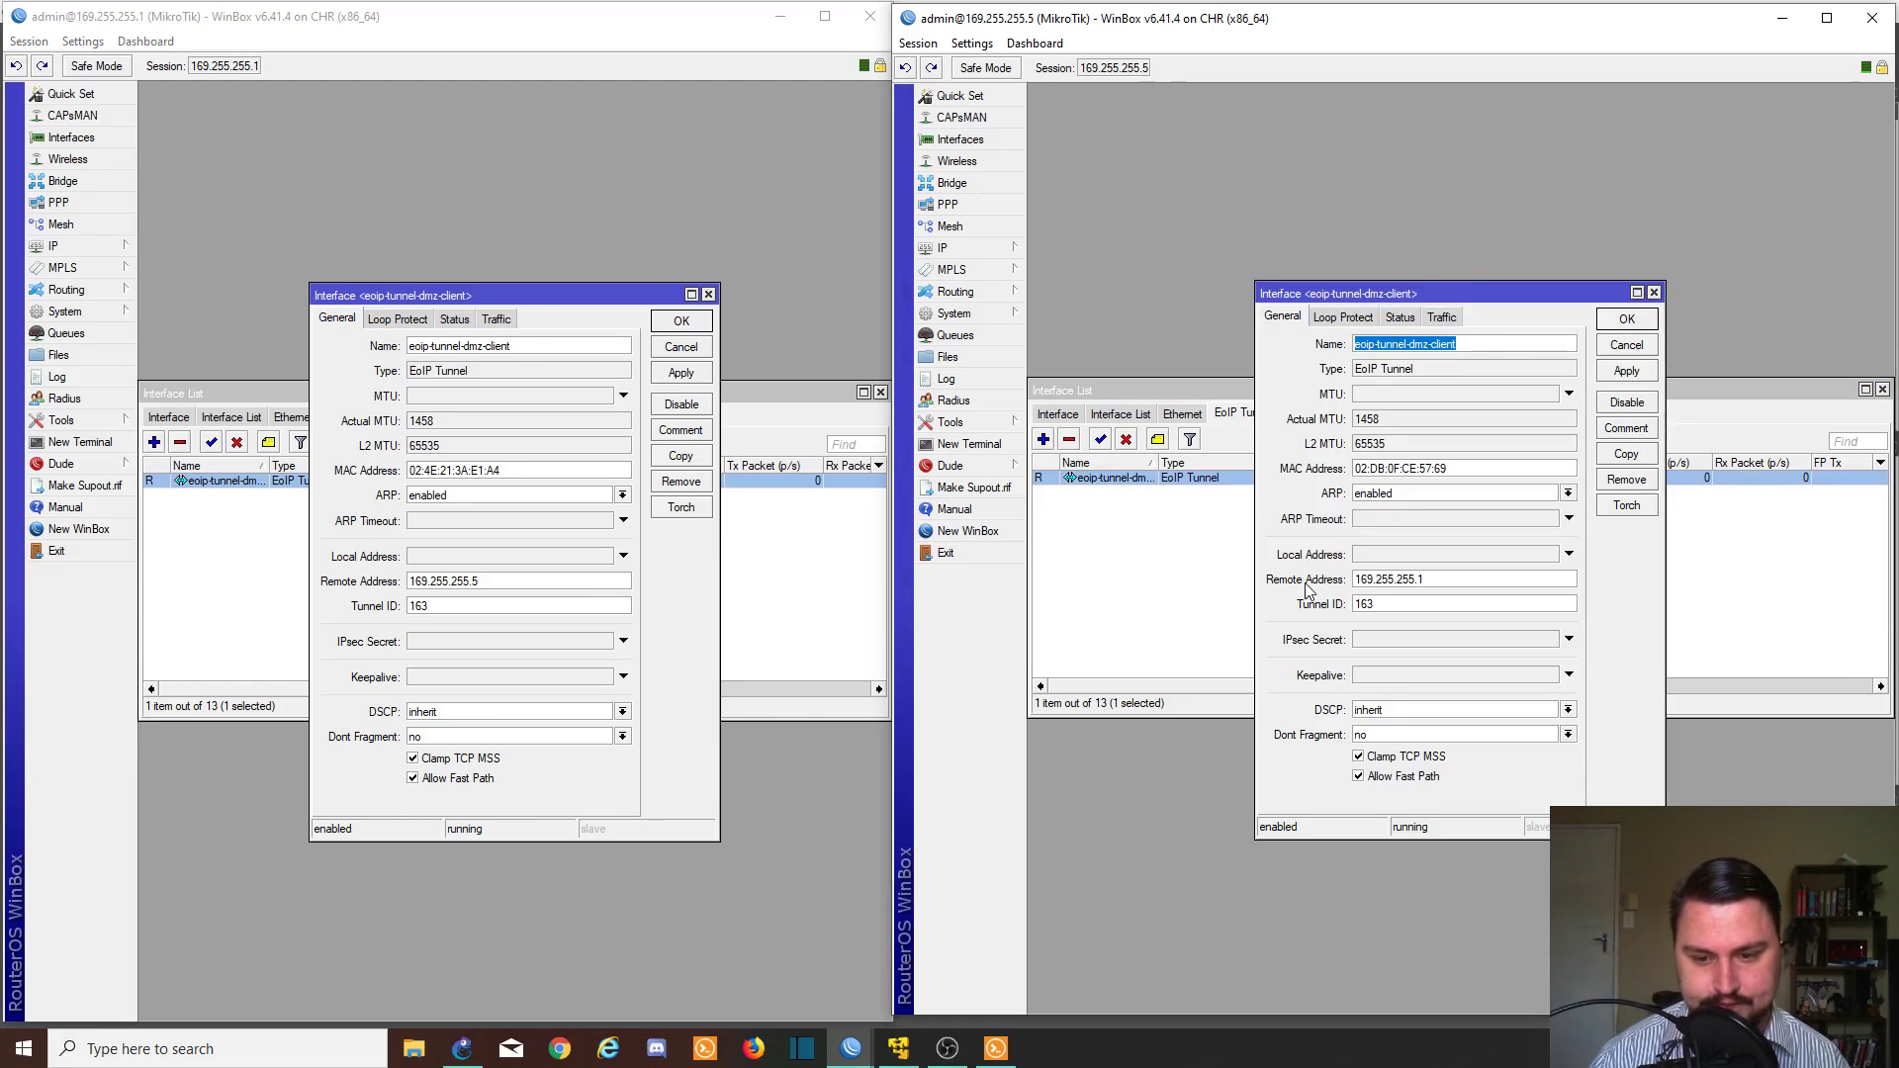
click(1627, 319)
click(681, 320)
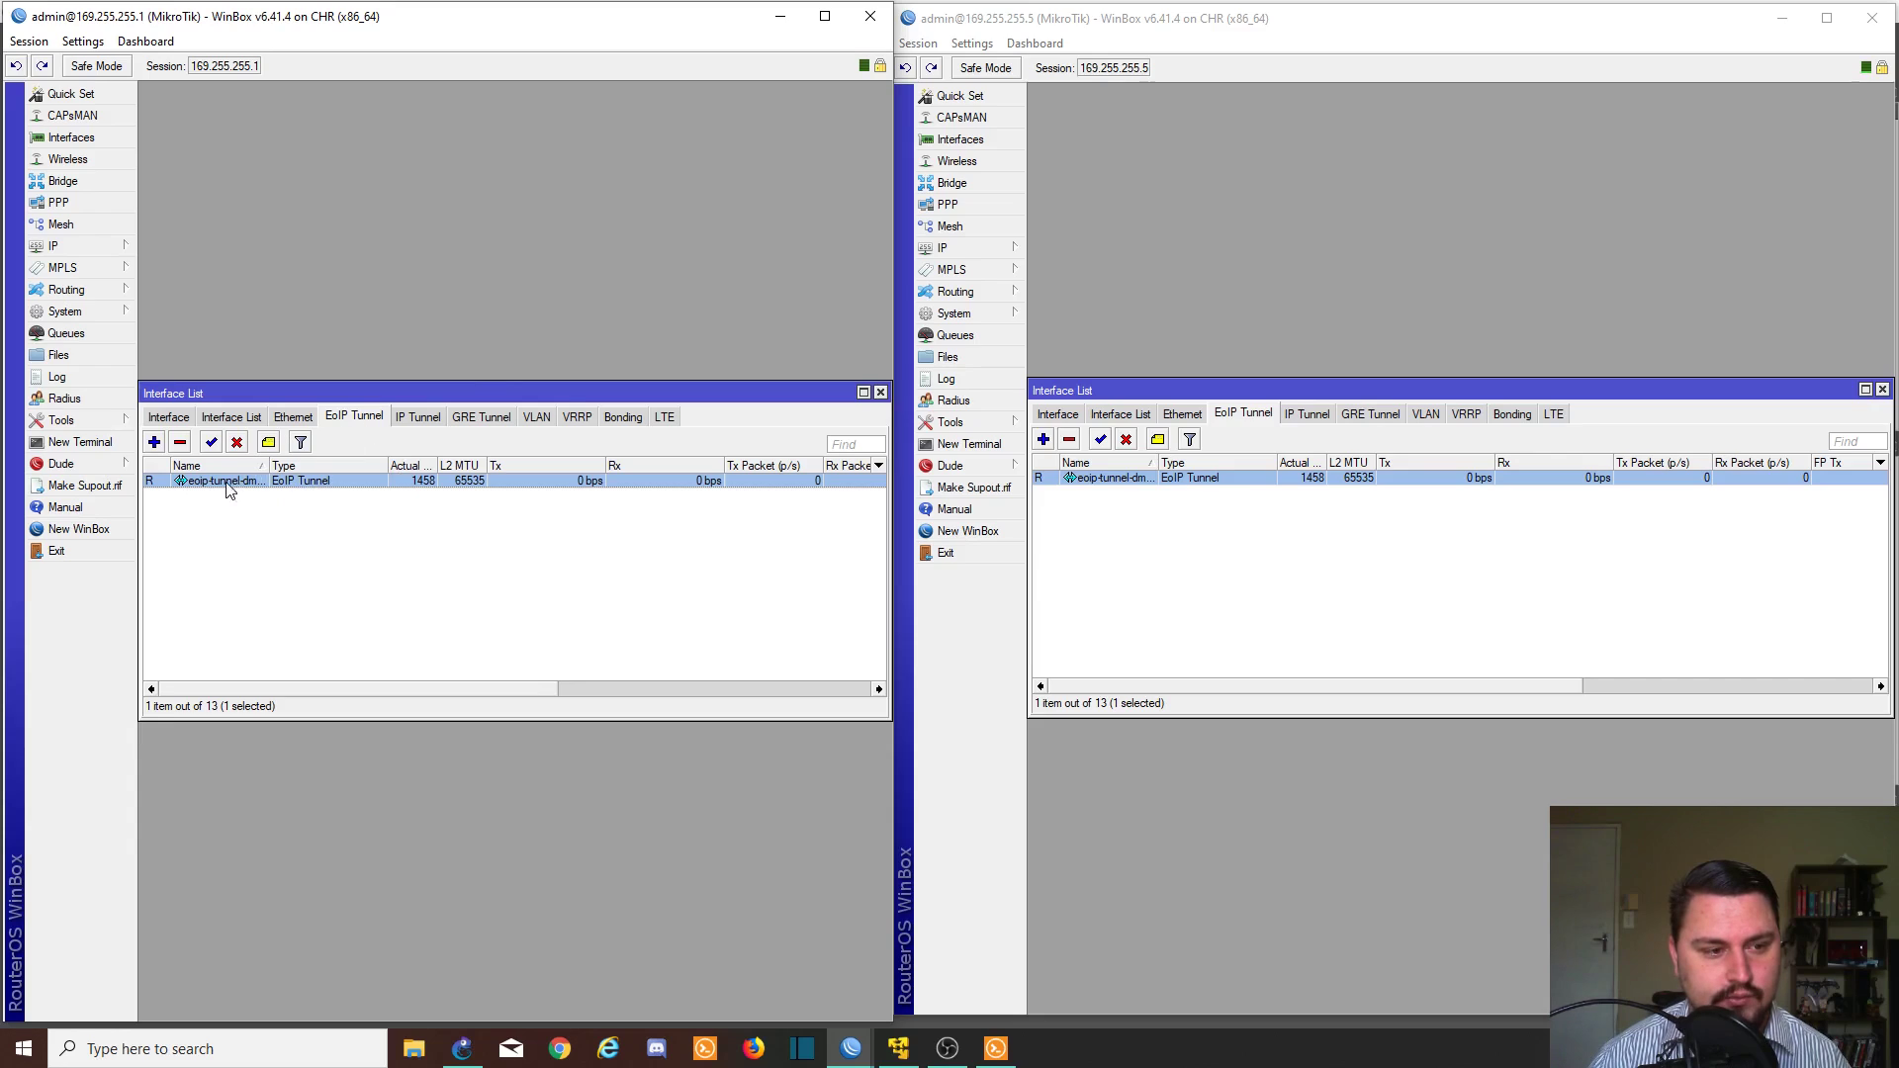
- Show the VLAN tab on both routers and start a new VLAN on 169.255.255.5
click(170, 417)
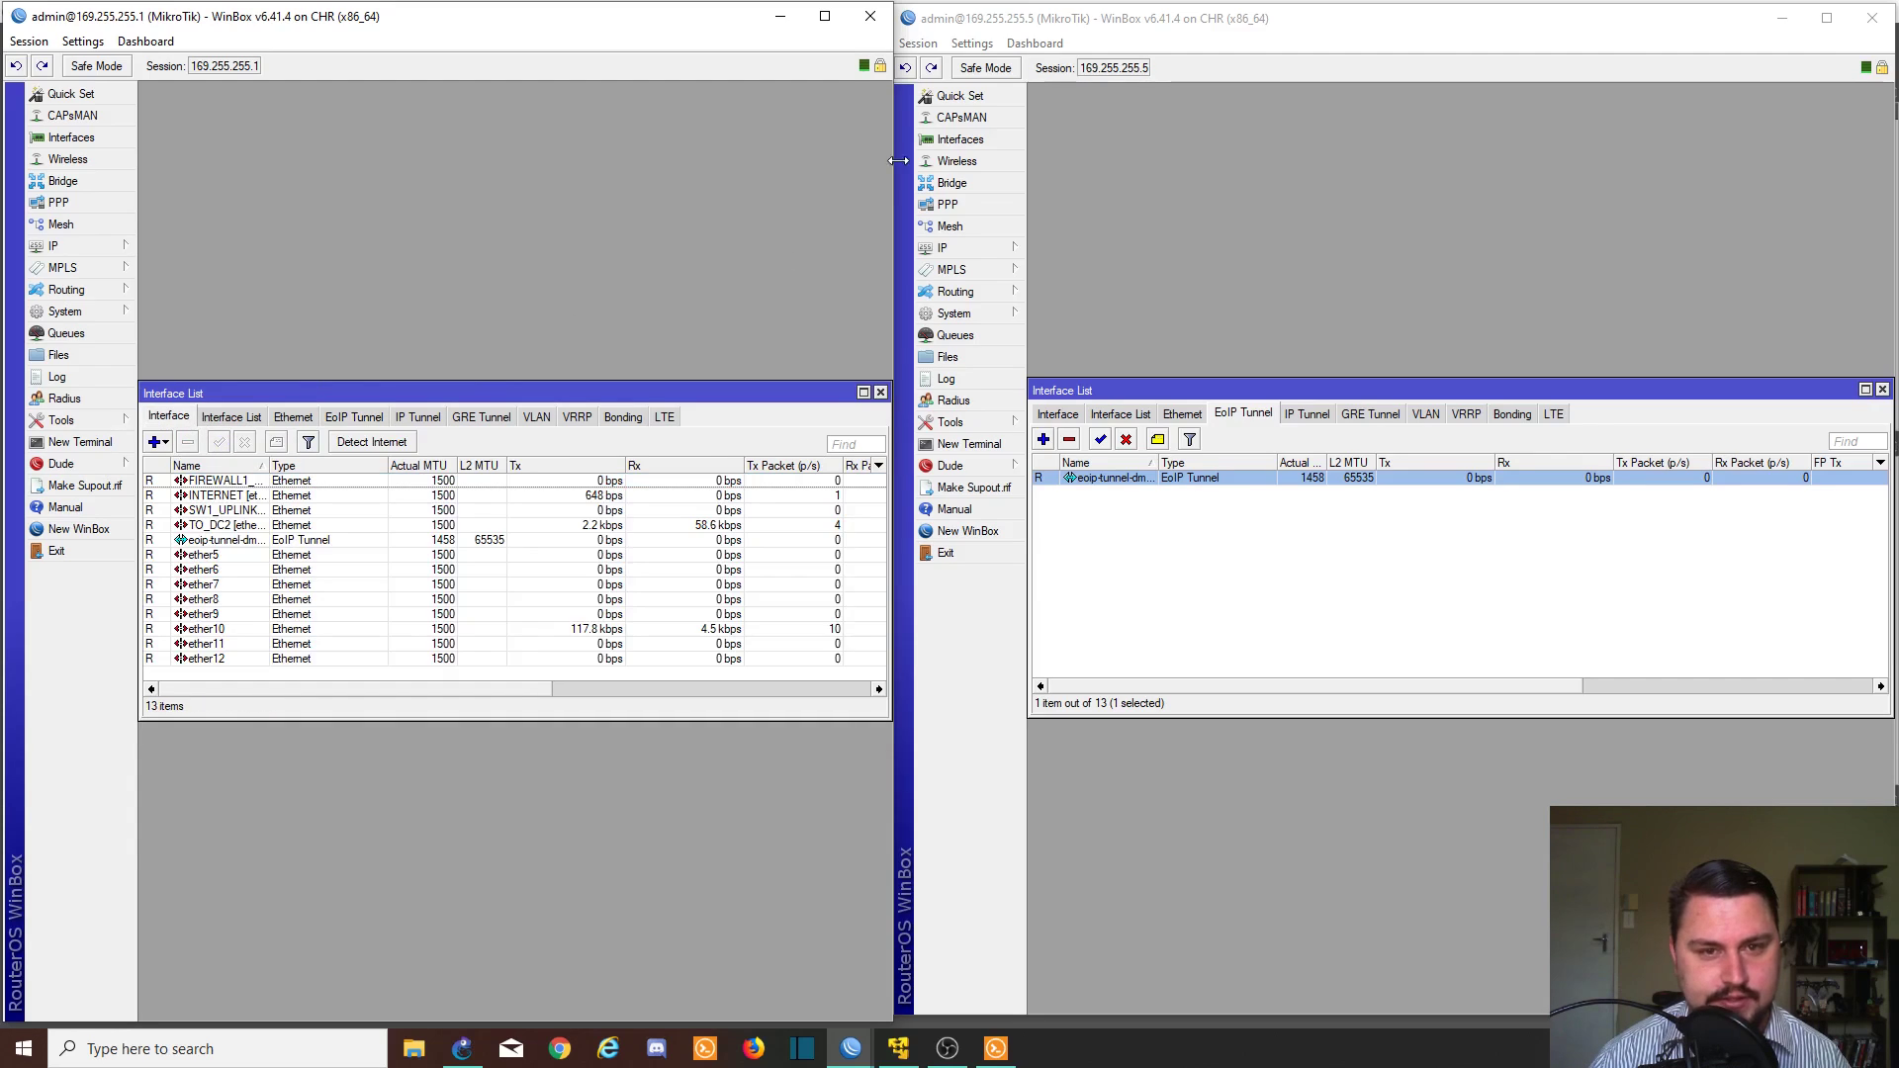
click(541, 420)
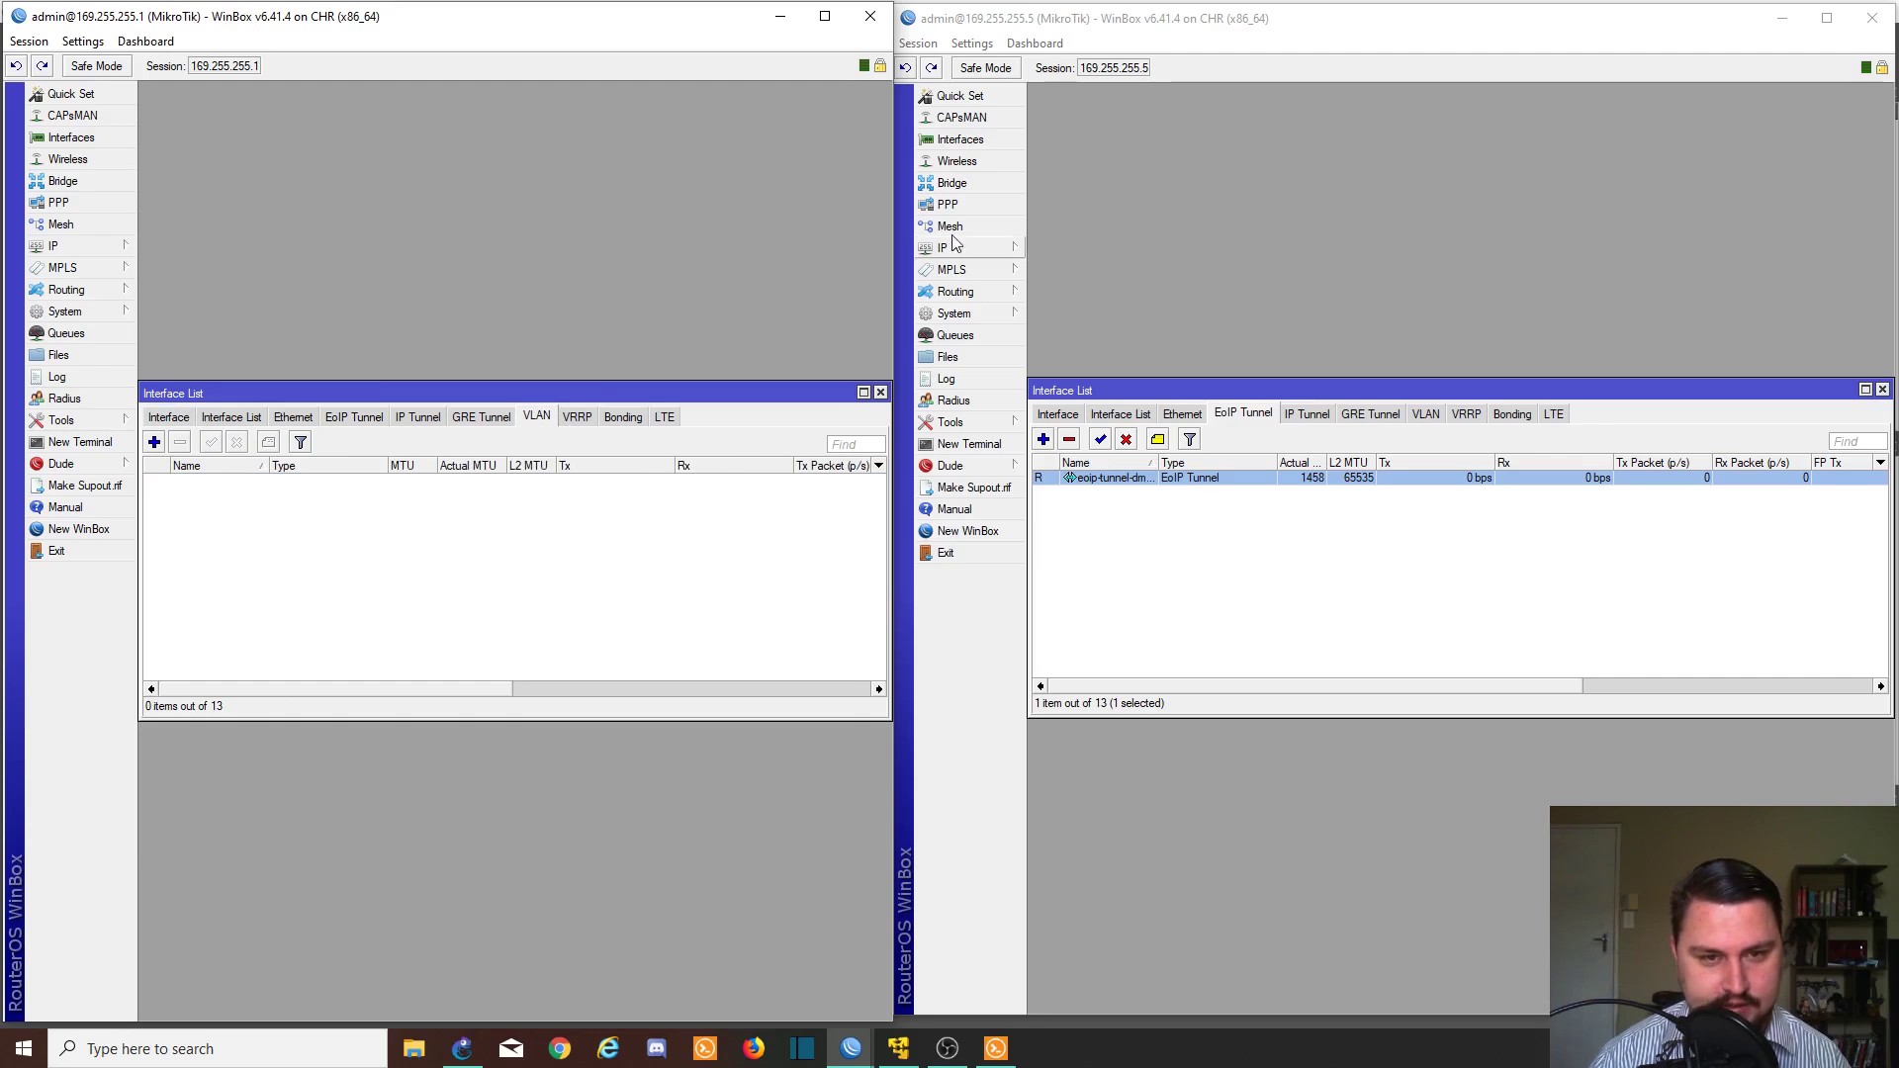
click(1137, 247)
click(1436, 416)
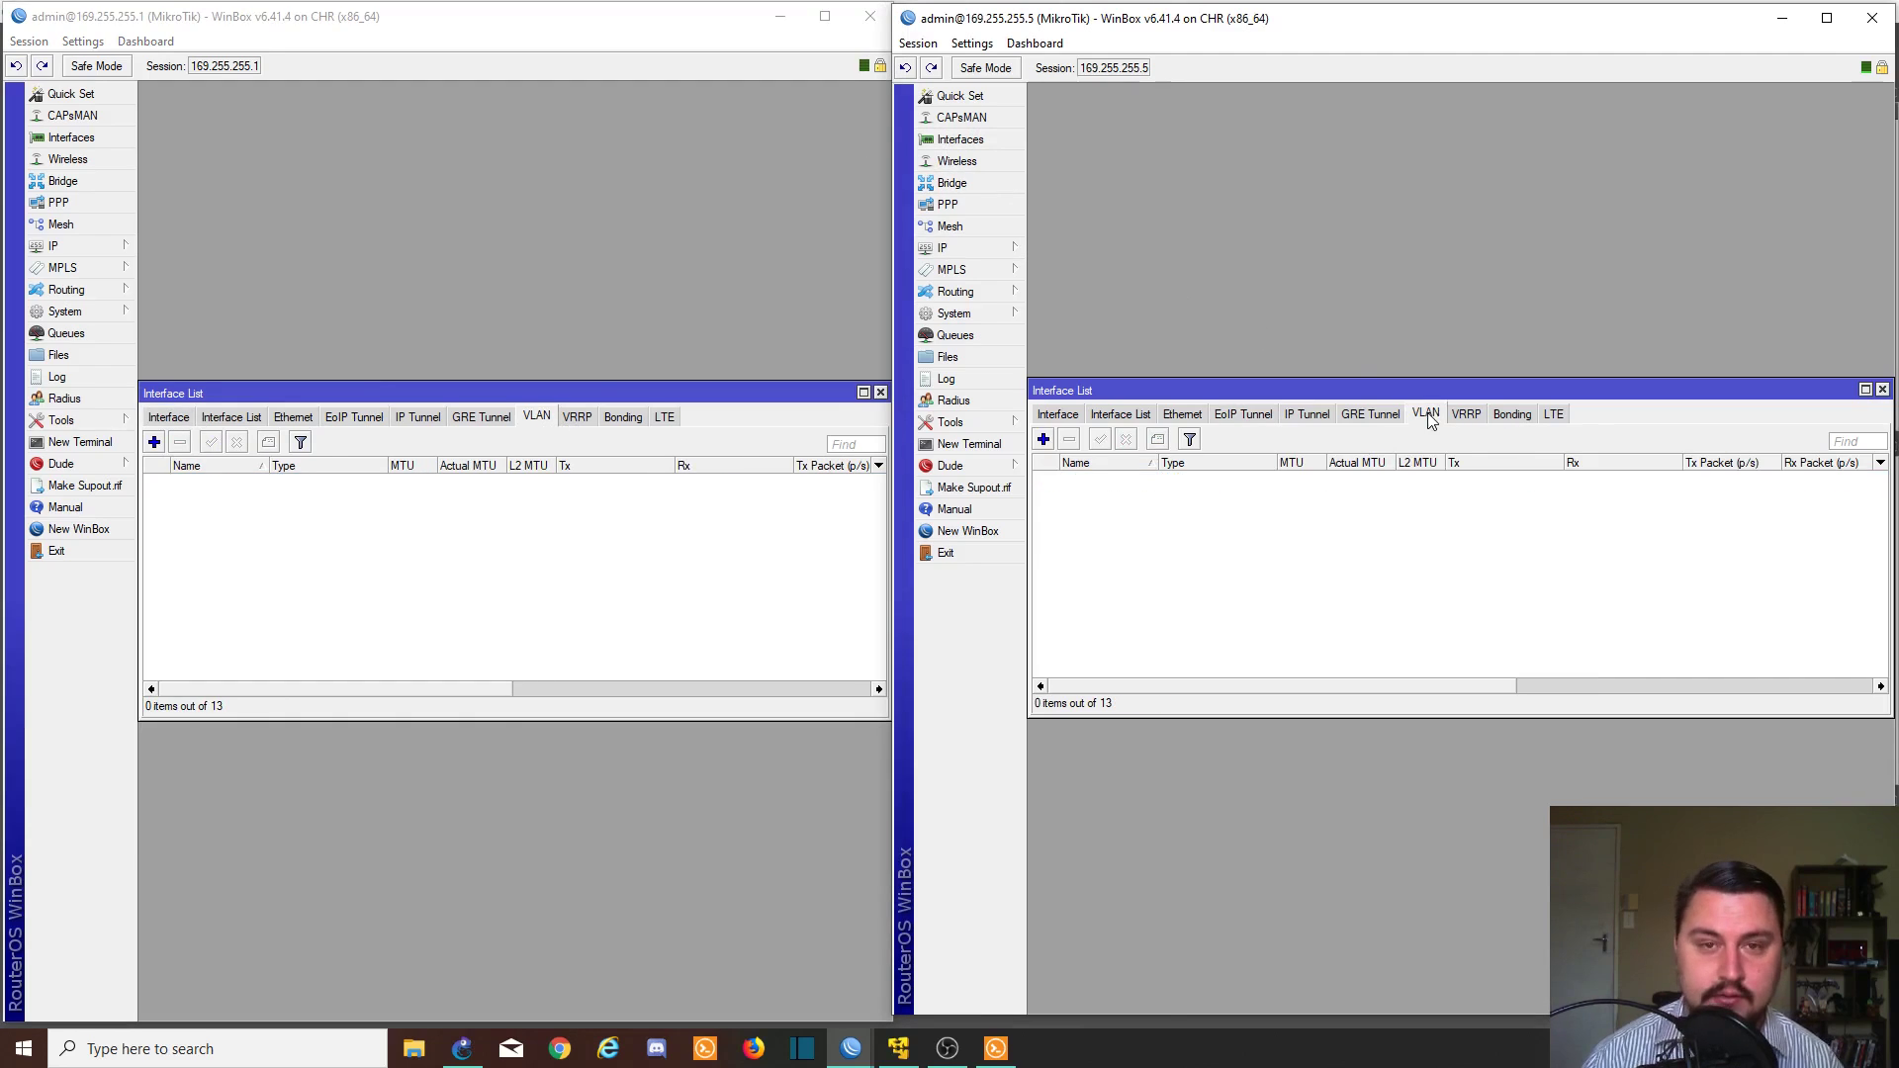
click(1044, 439)
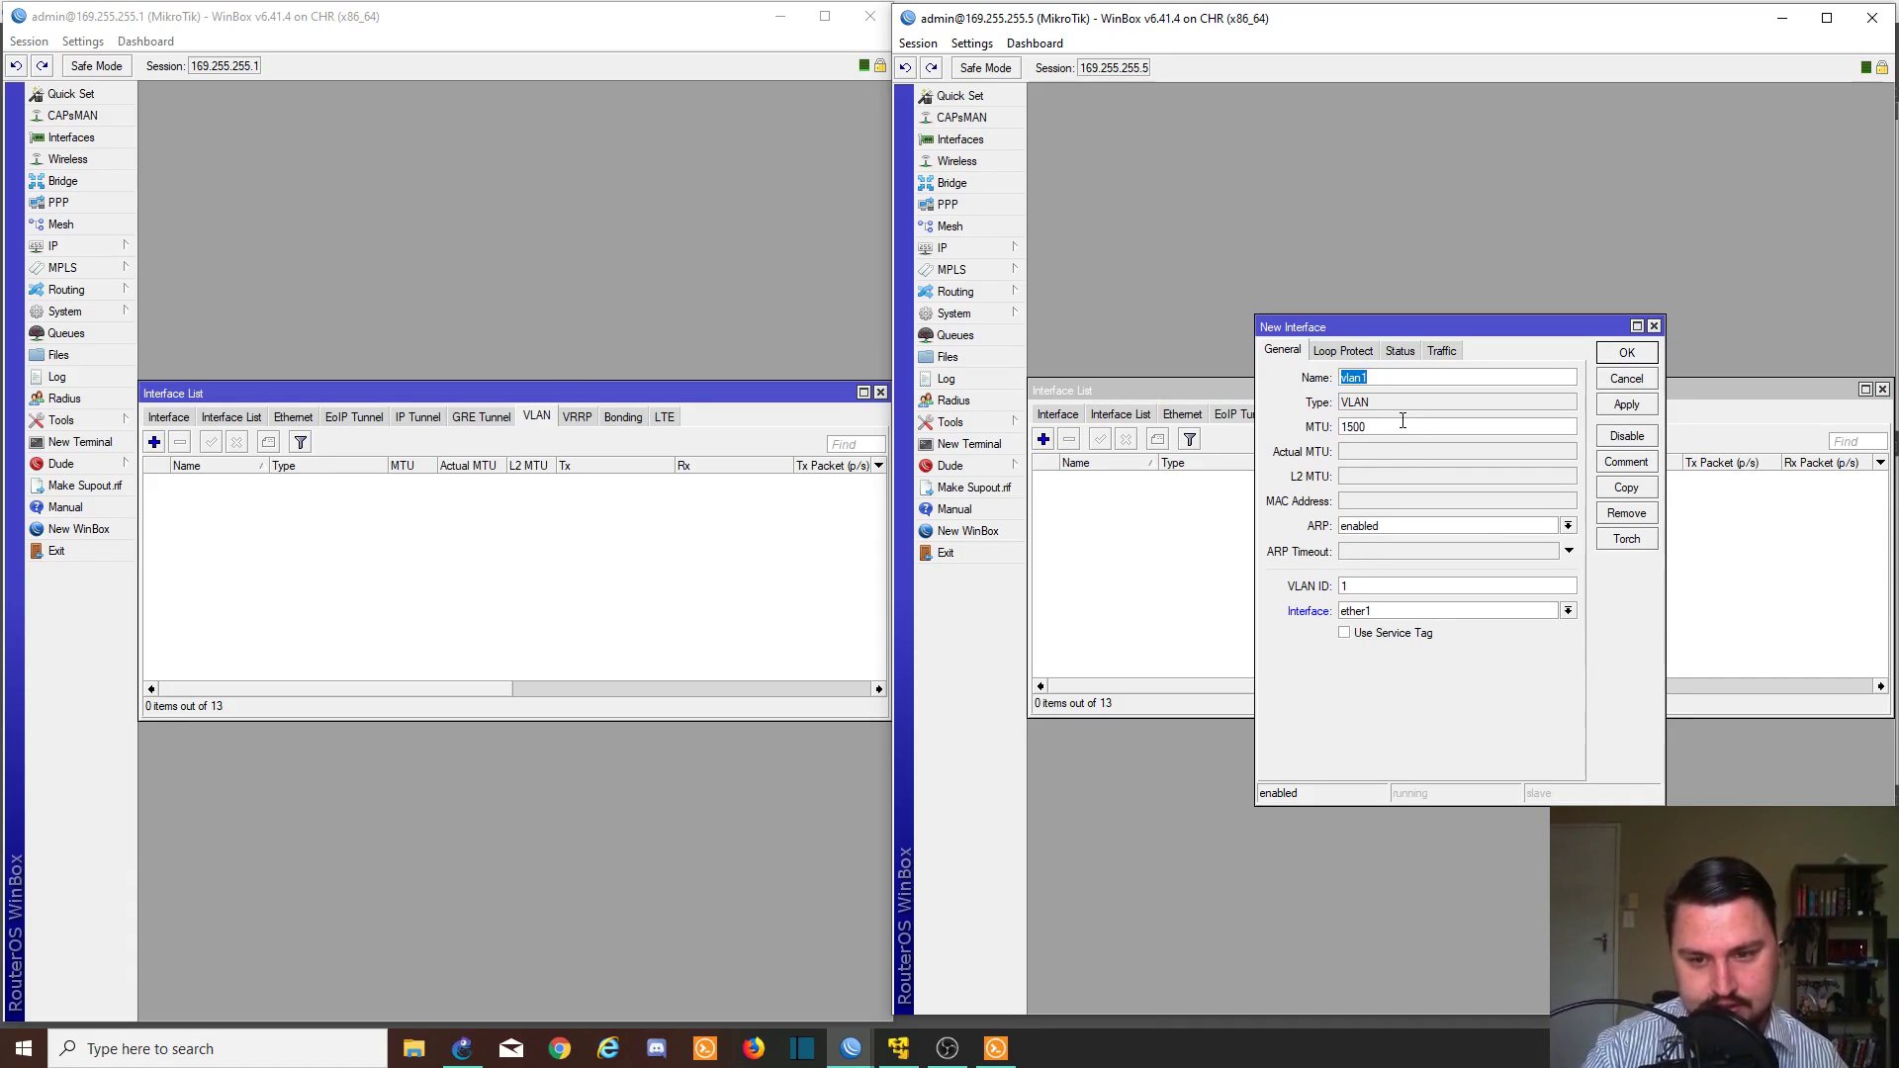
- Create VLAN dmz-client-vlan163 with VLAN ID 163 on ether2 and save it
text(dmz-c)
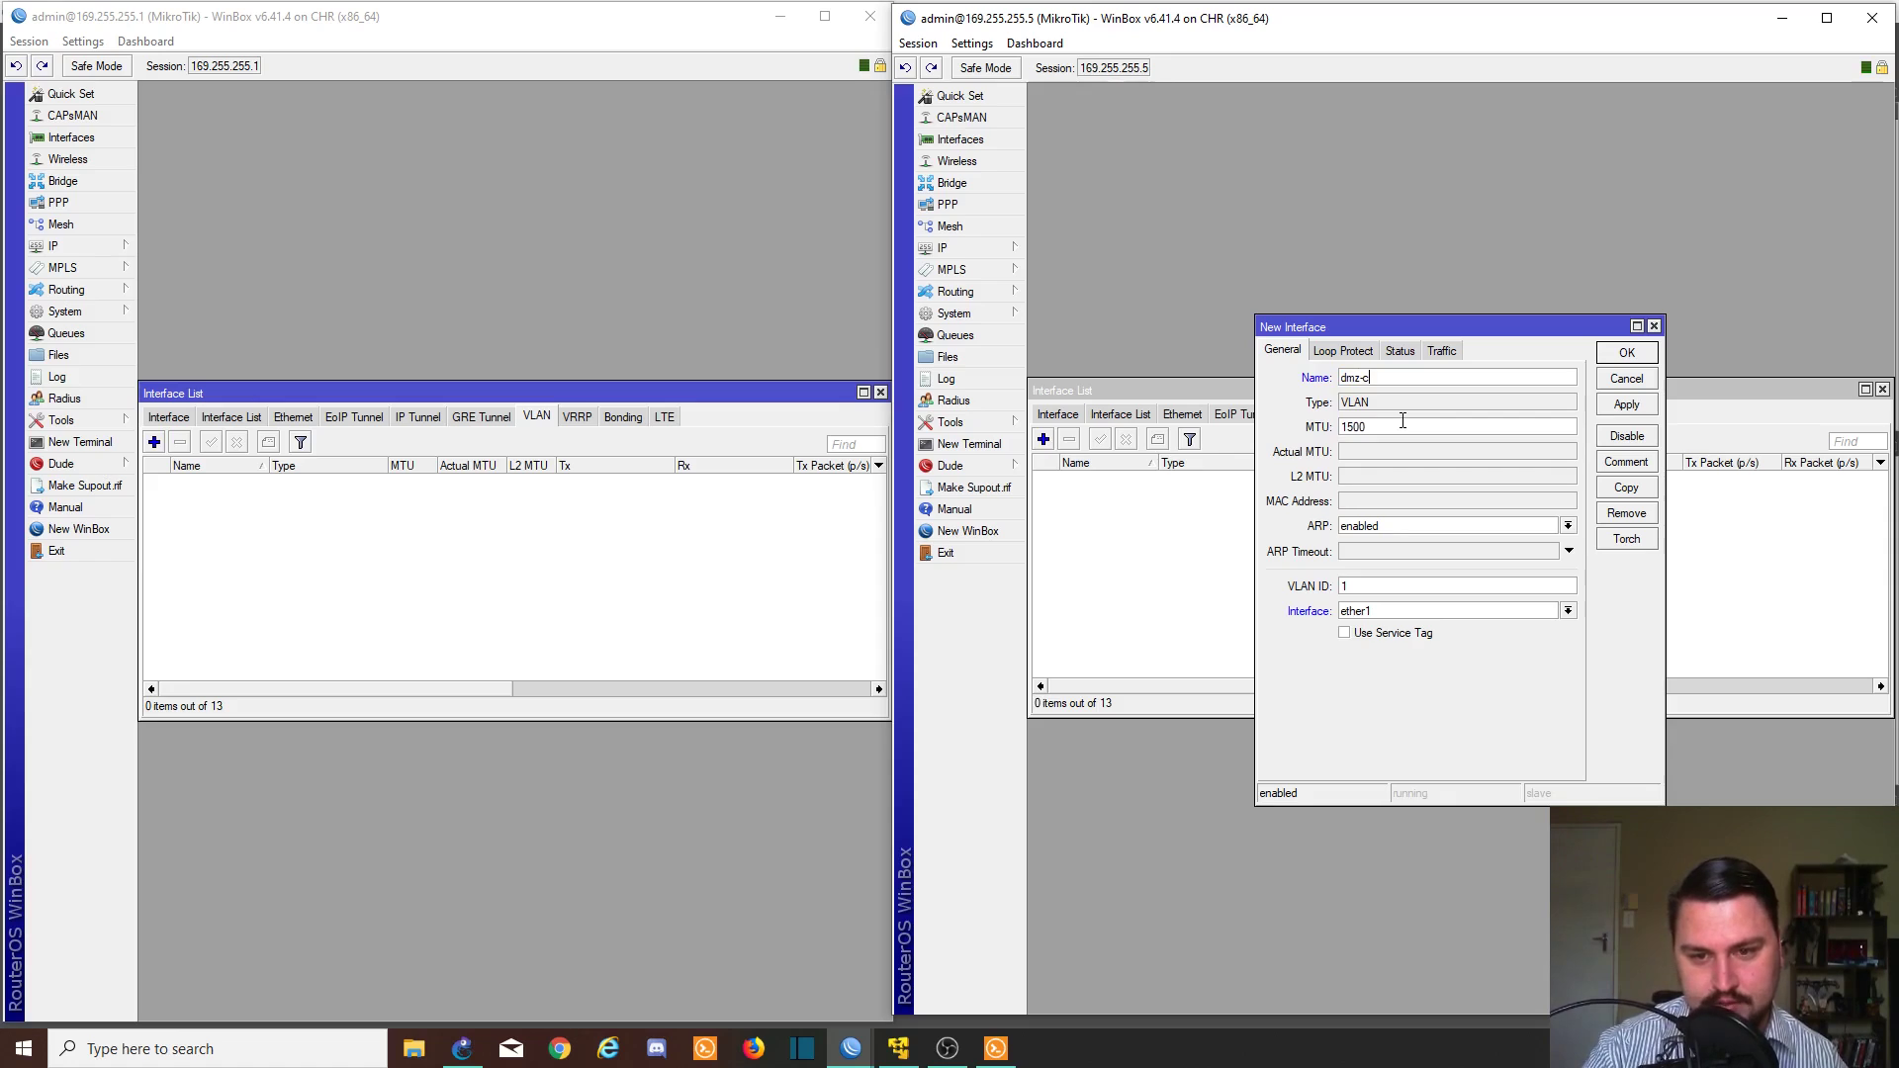
text(lient-vlan1)
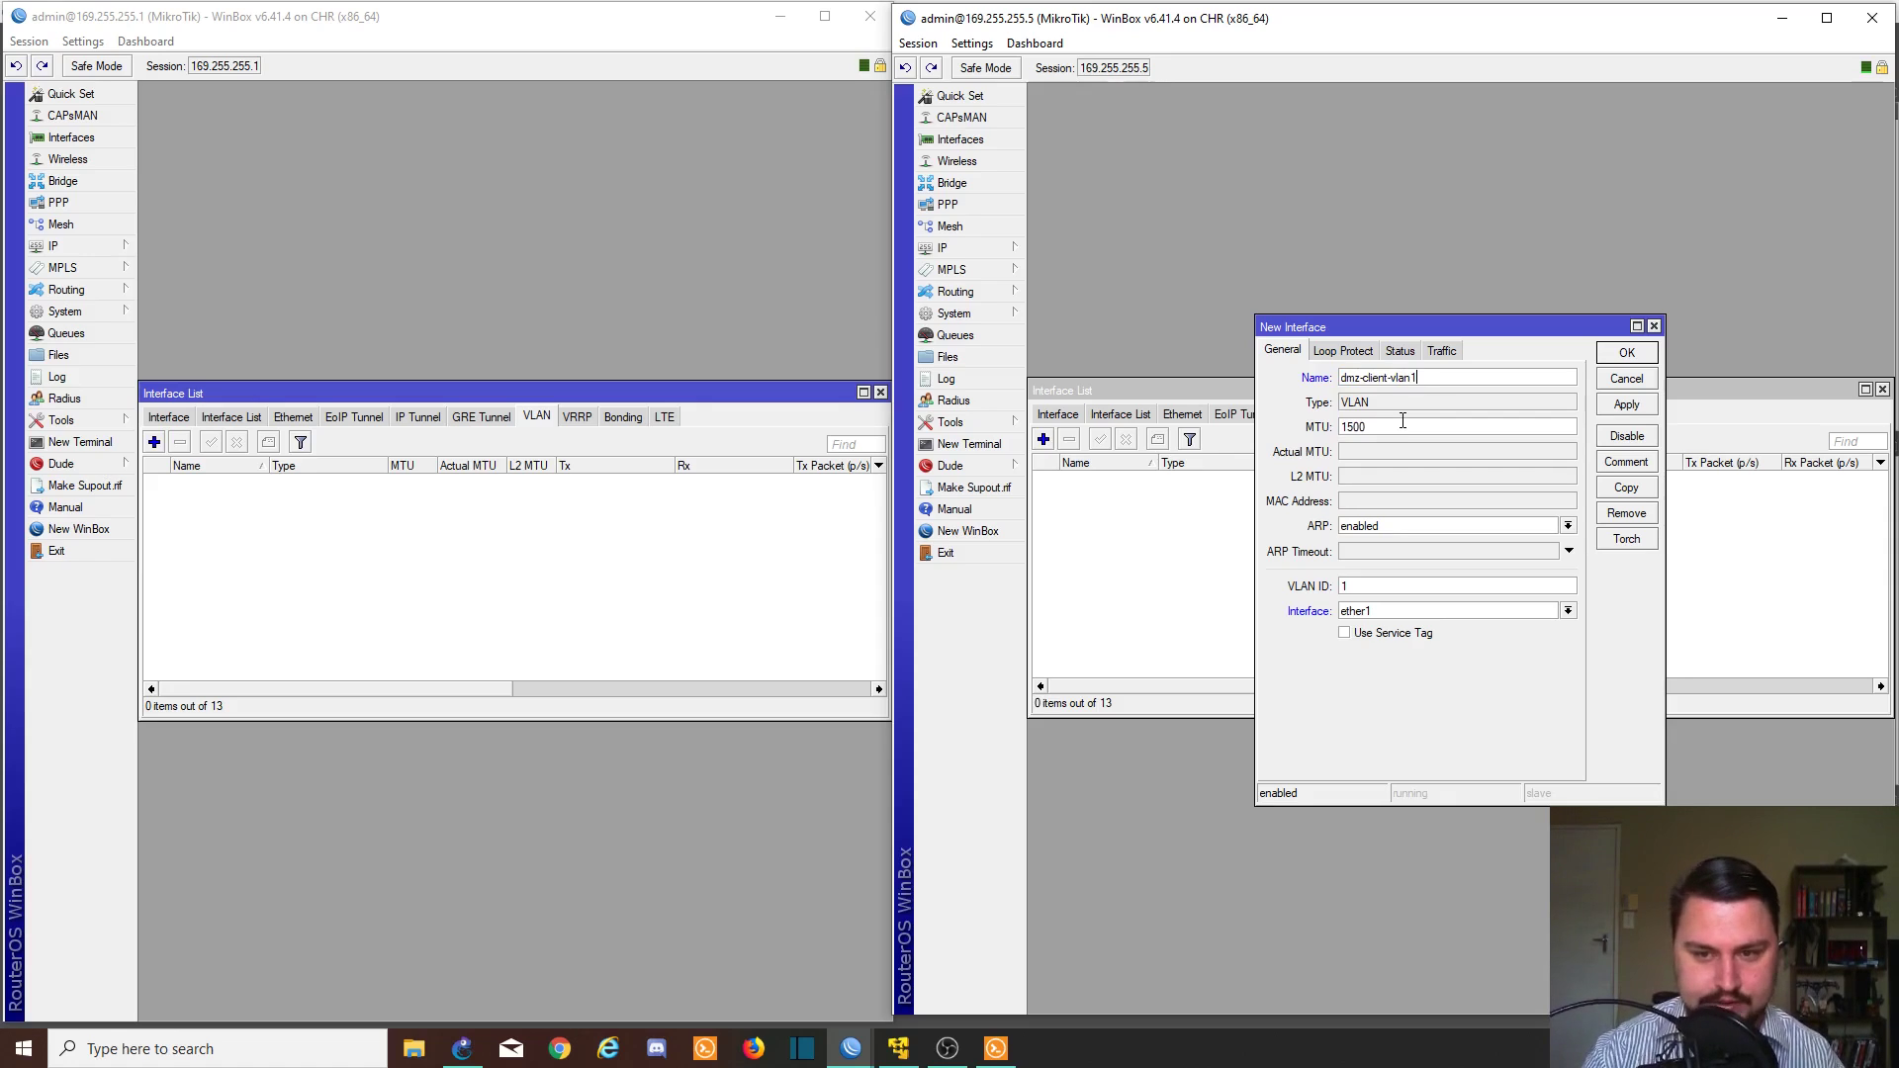
text(634)
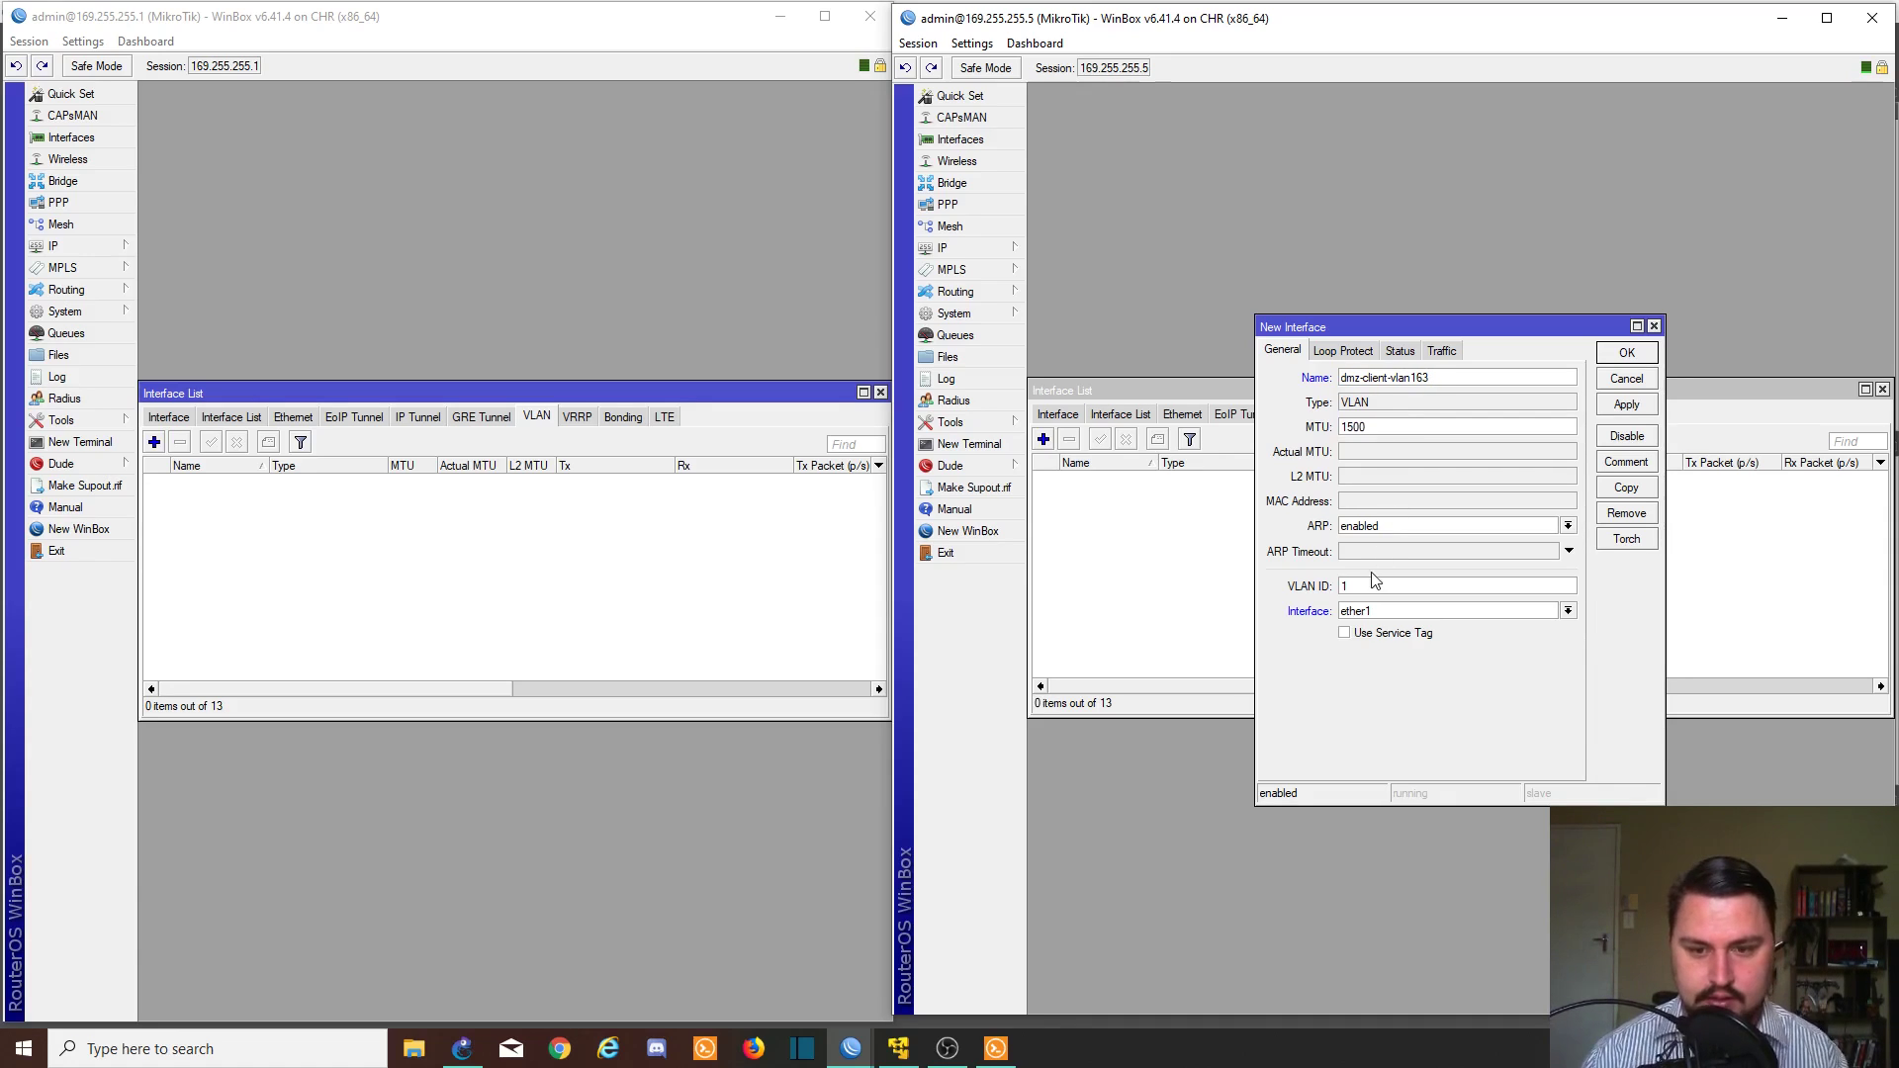
click(1375, 584)
text(63)
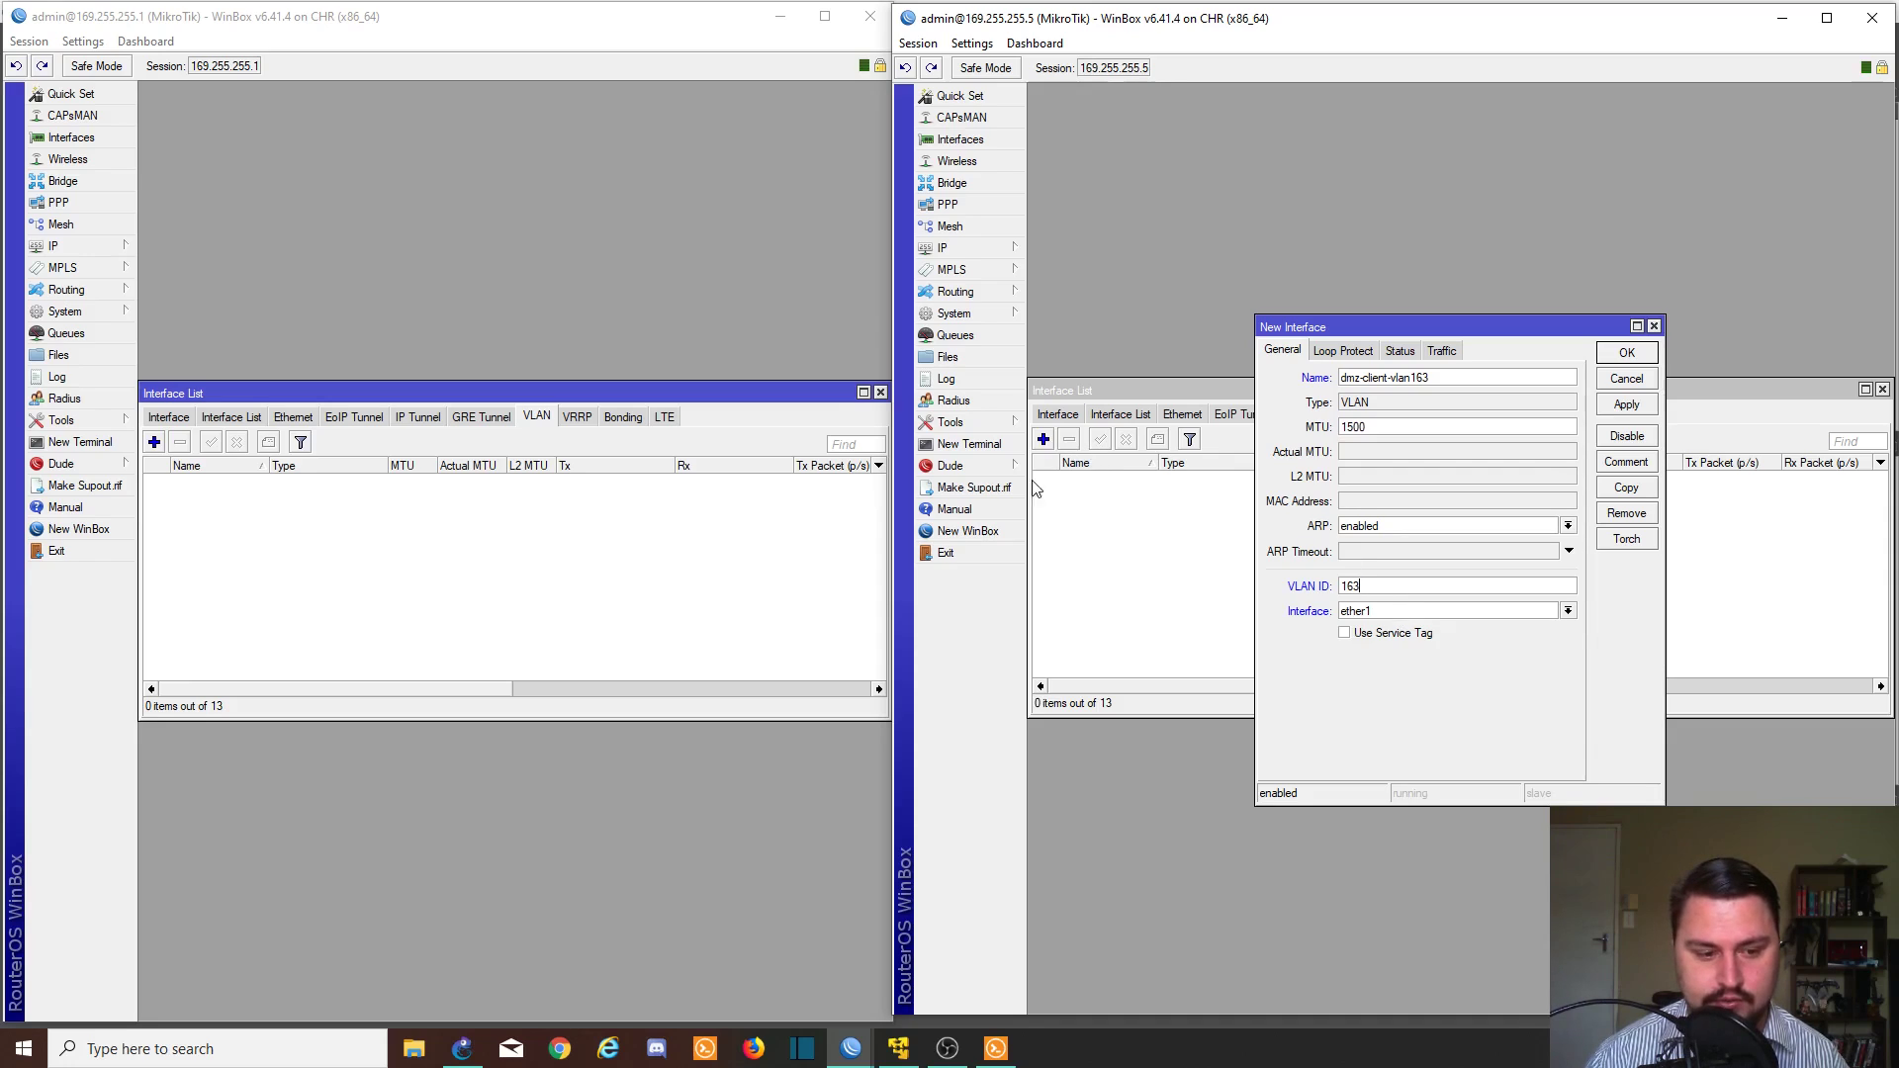
click(475, 1051)
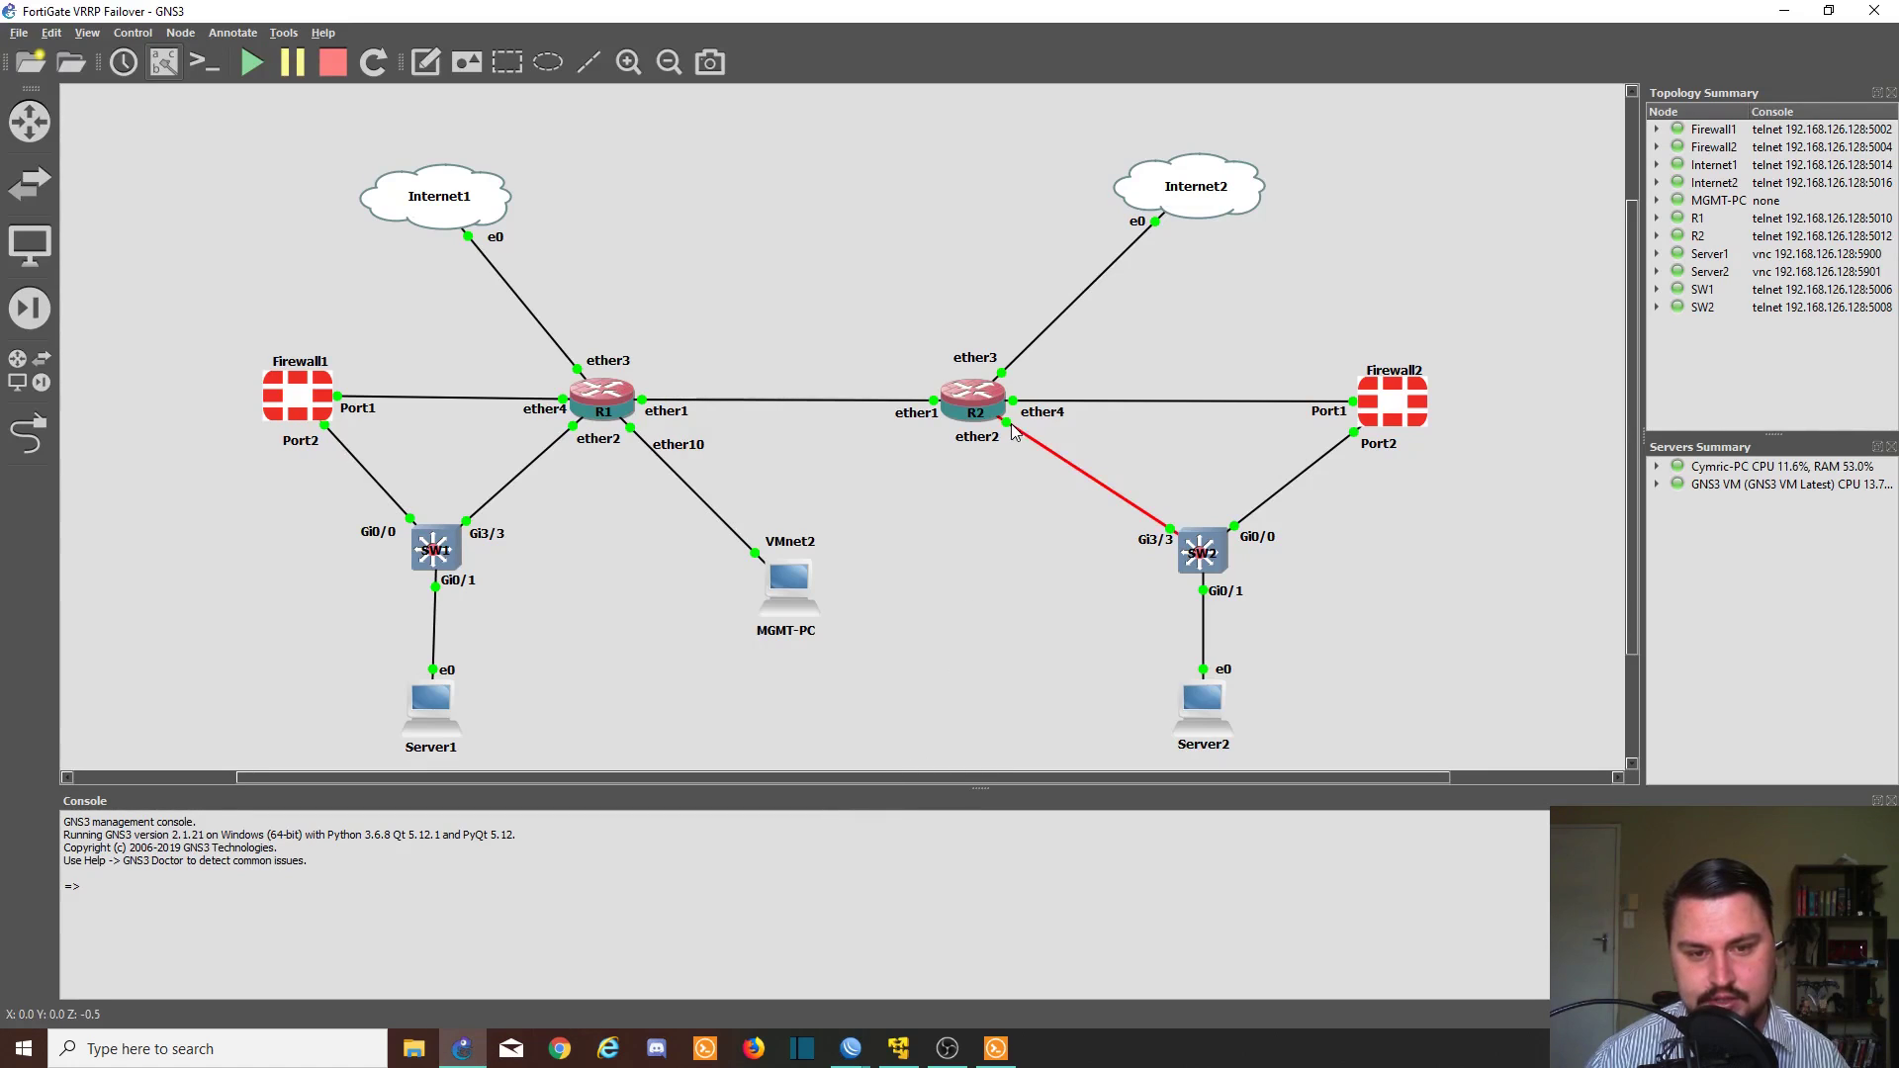
click(1784, 12)
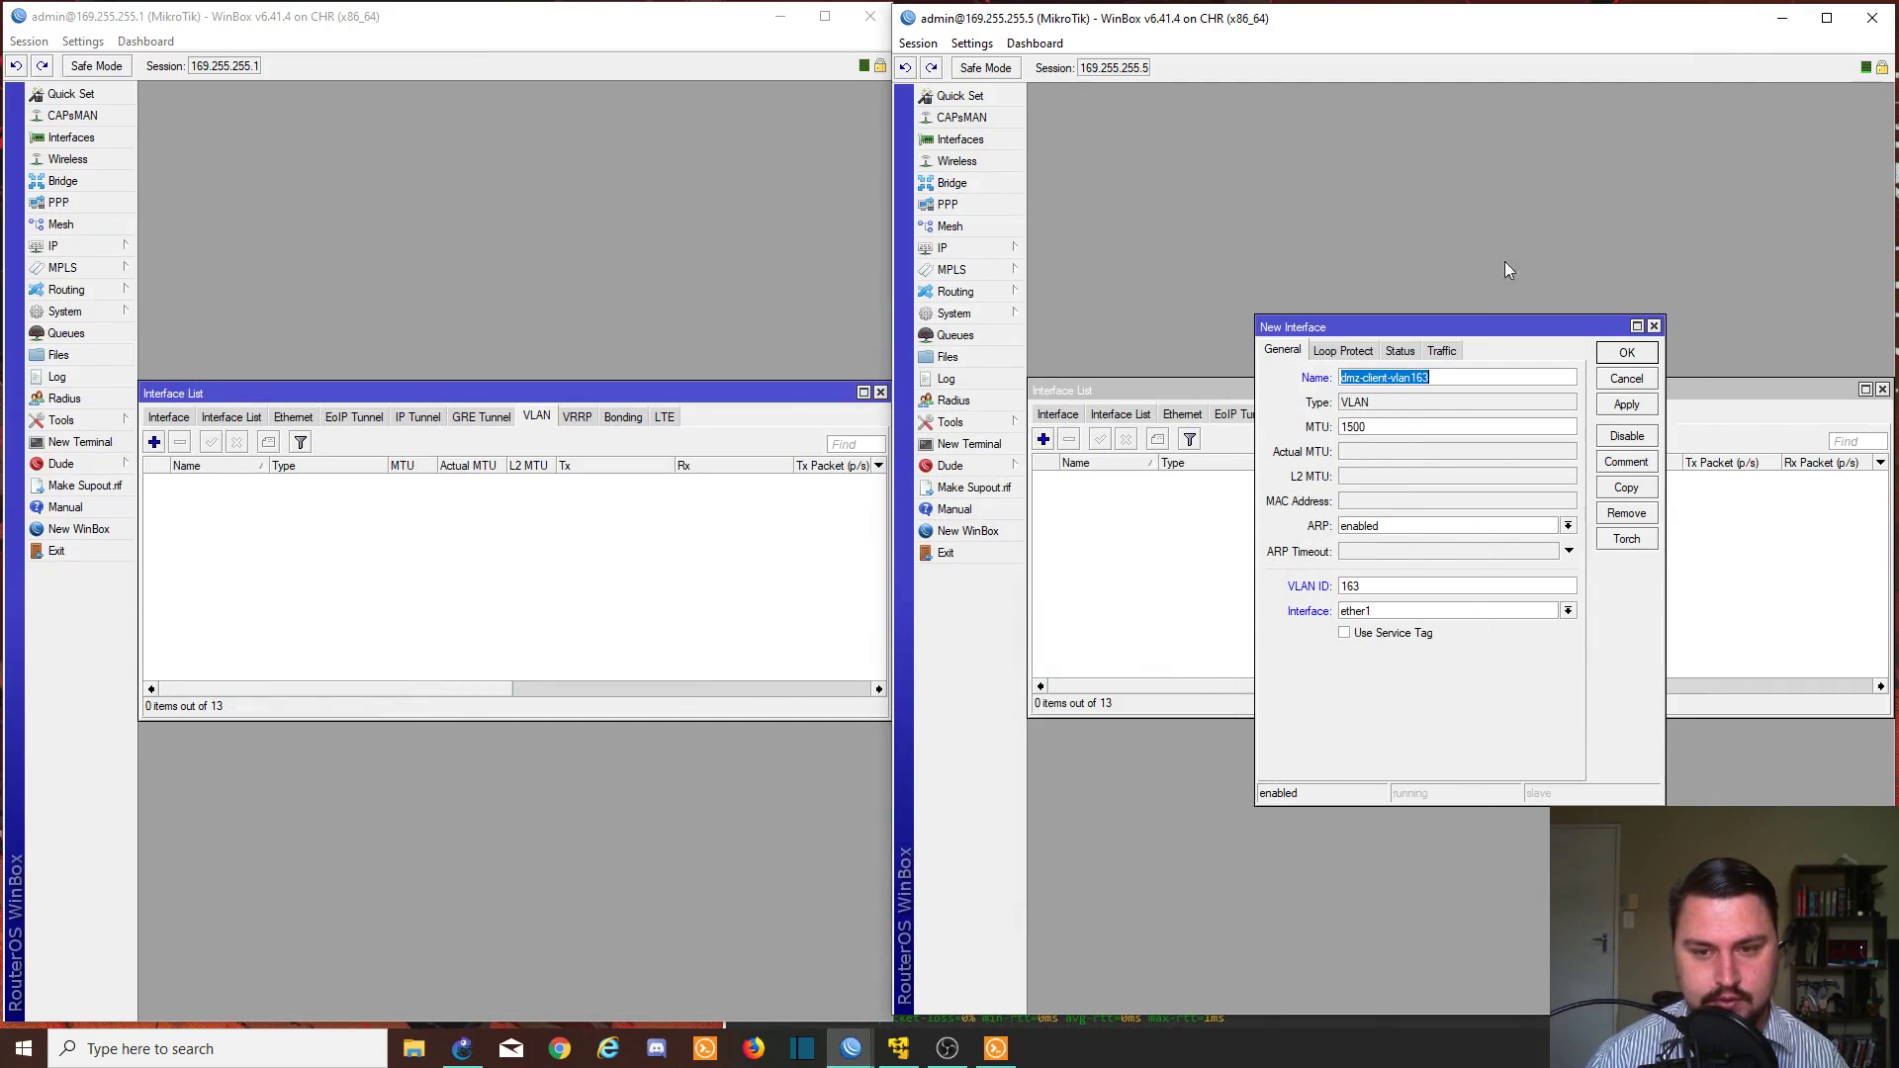
click(1465, 610)
click(1406, 652)
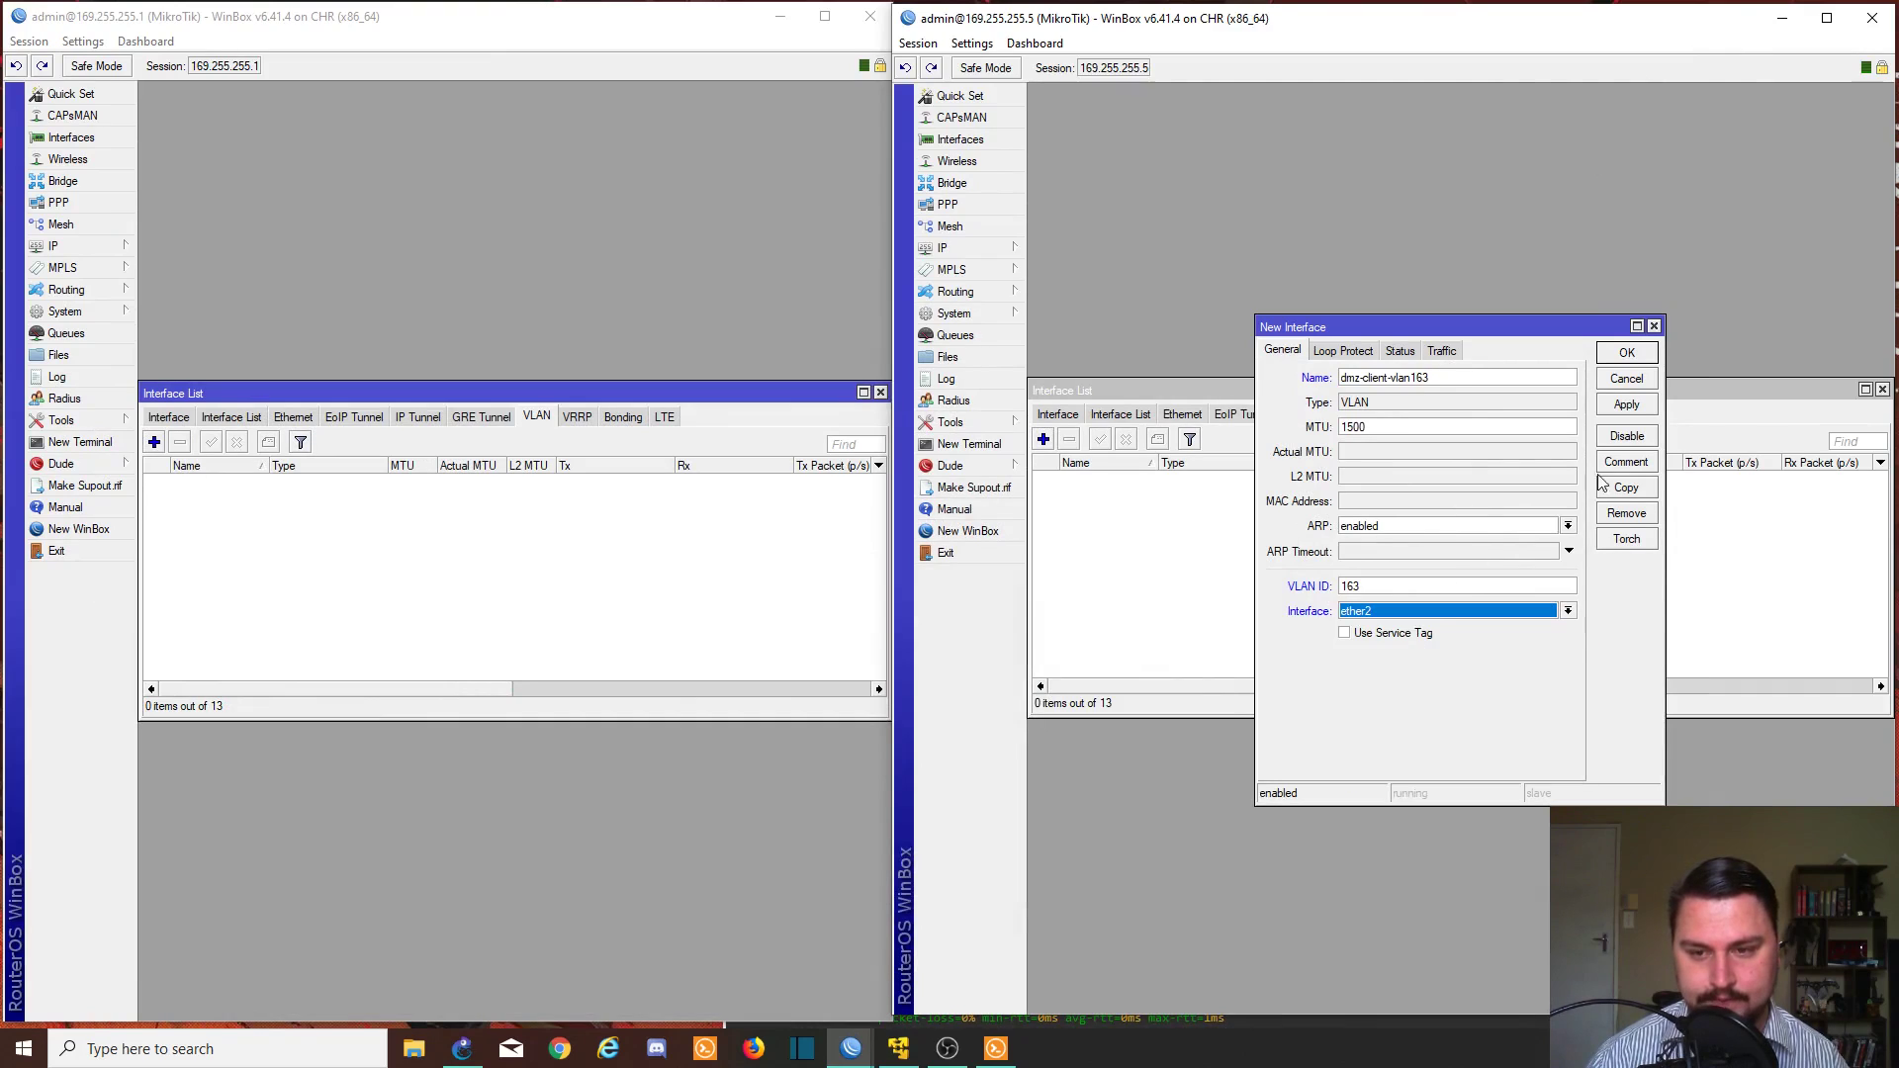
click(1640, 406)
click(1627, 354)
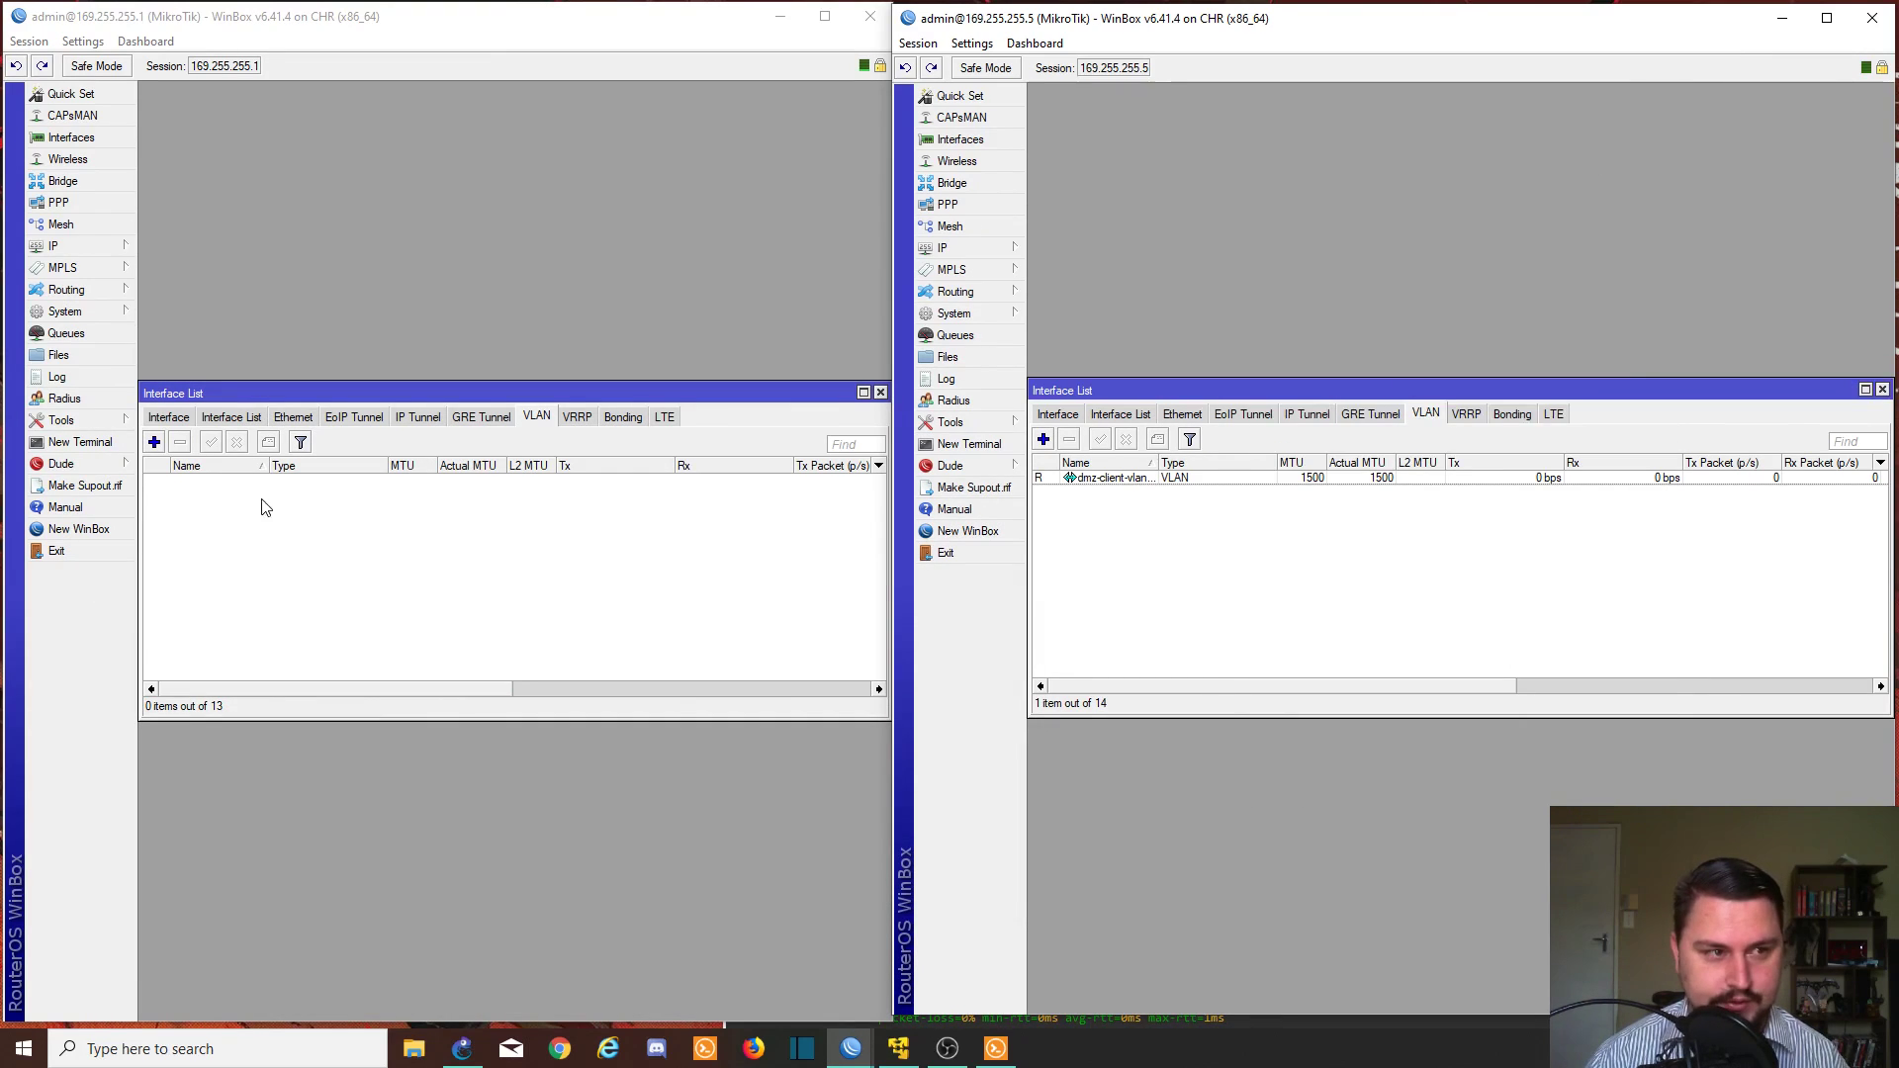
- On 169.255.255.1, create VLAN dmz-client-vlan-163, ID 163, on SW1_UPLINK [ether2] and save it
click(435, 506)
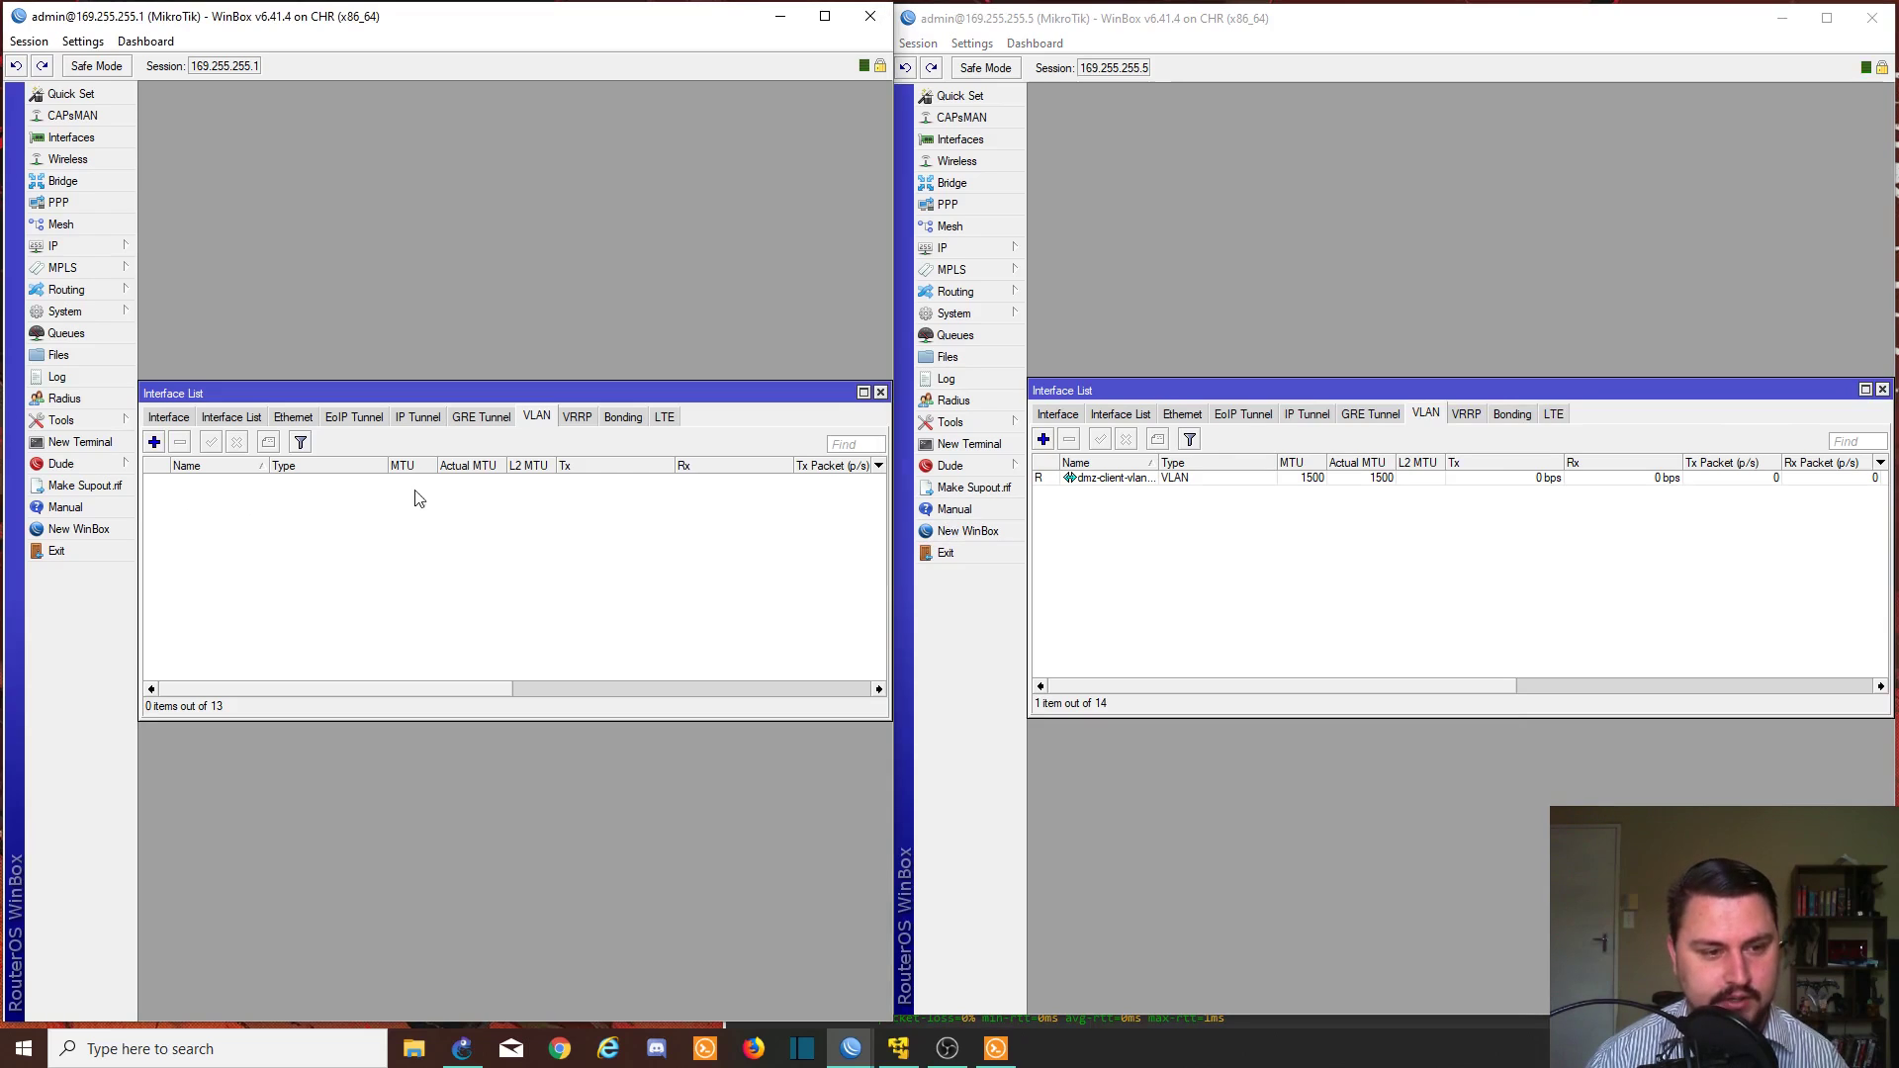
click(155, 442)
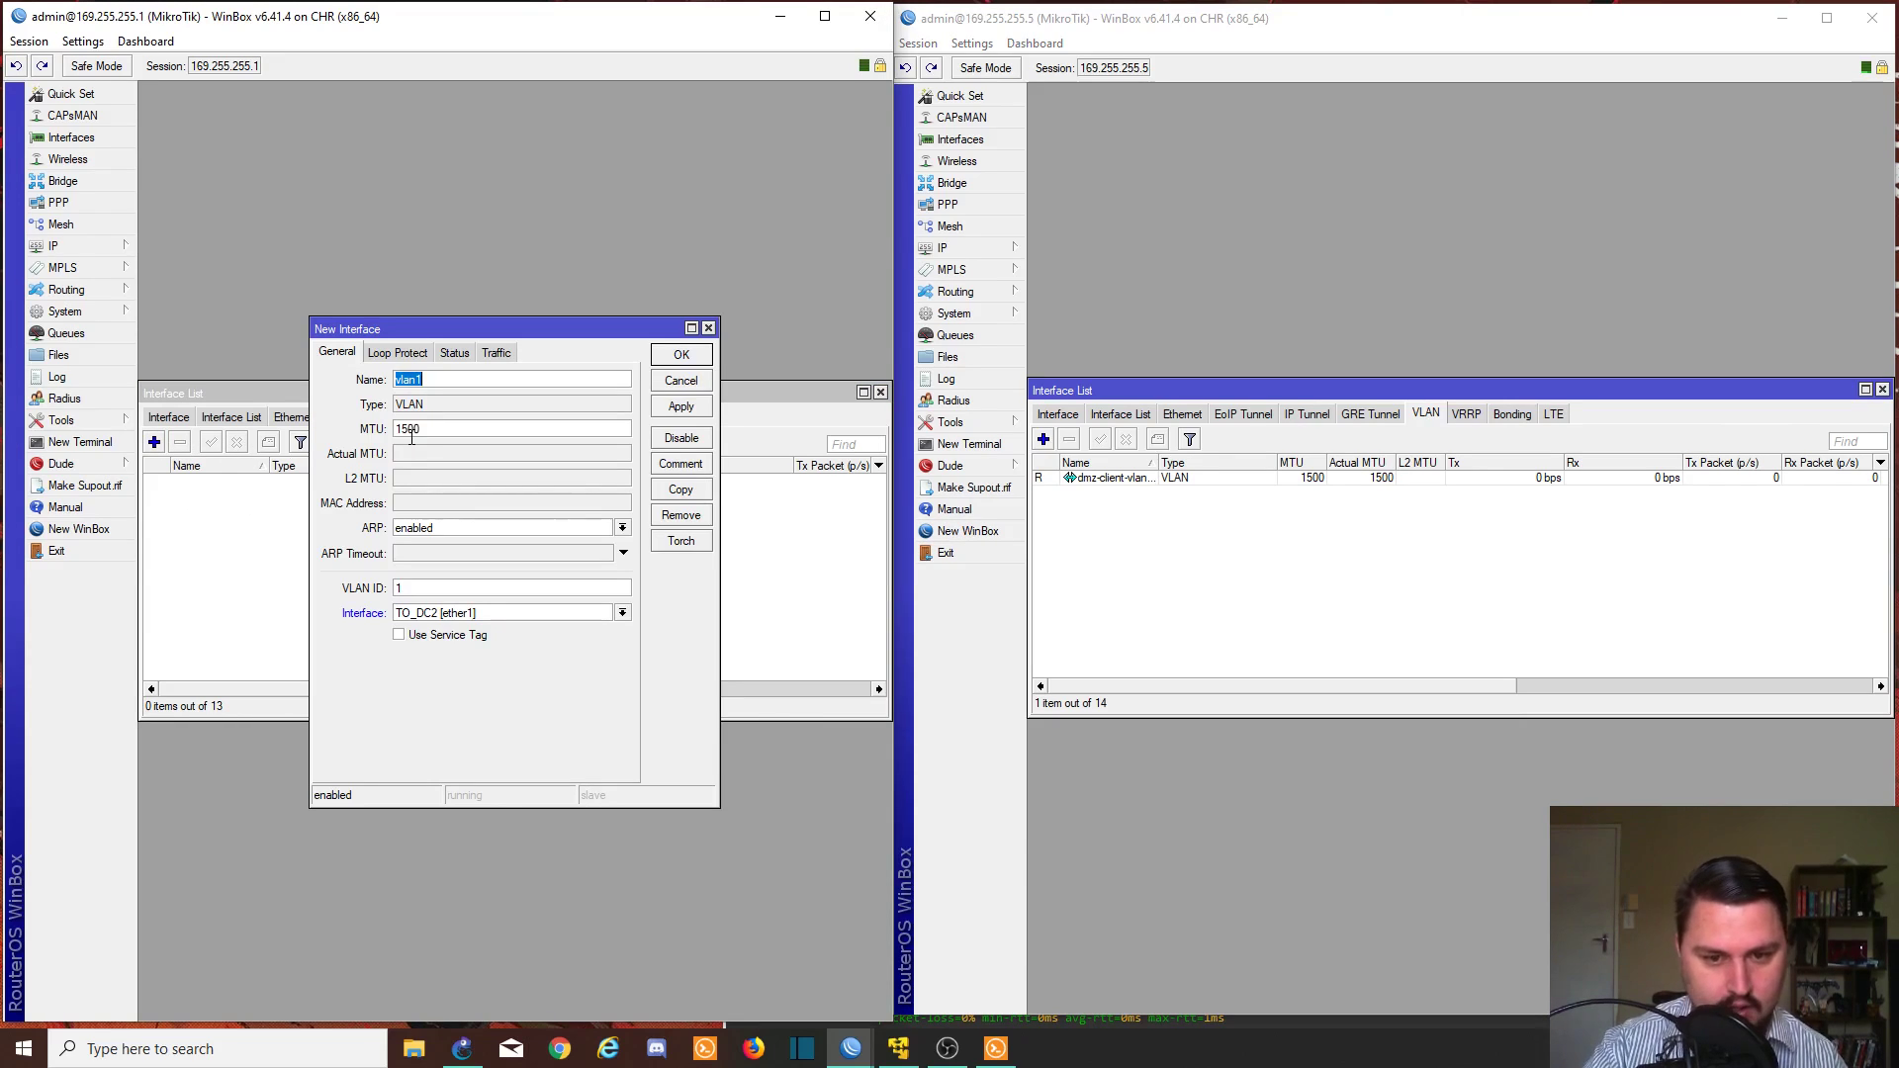
text(dmz-client-vl)
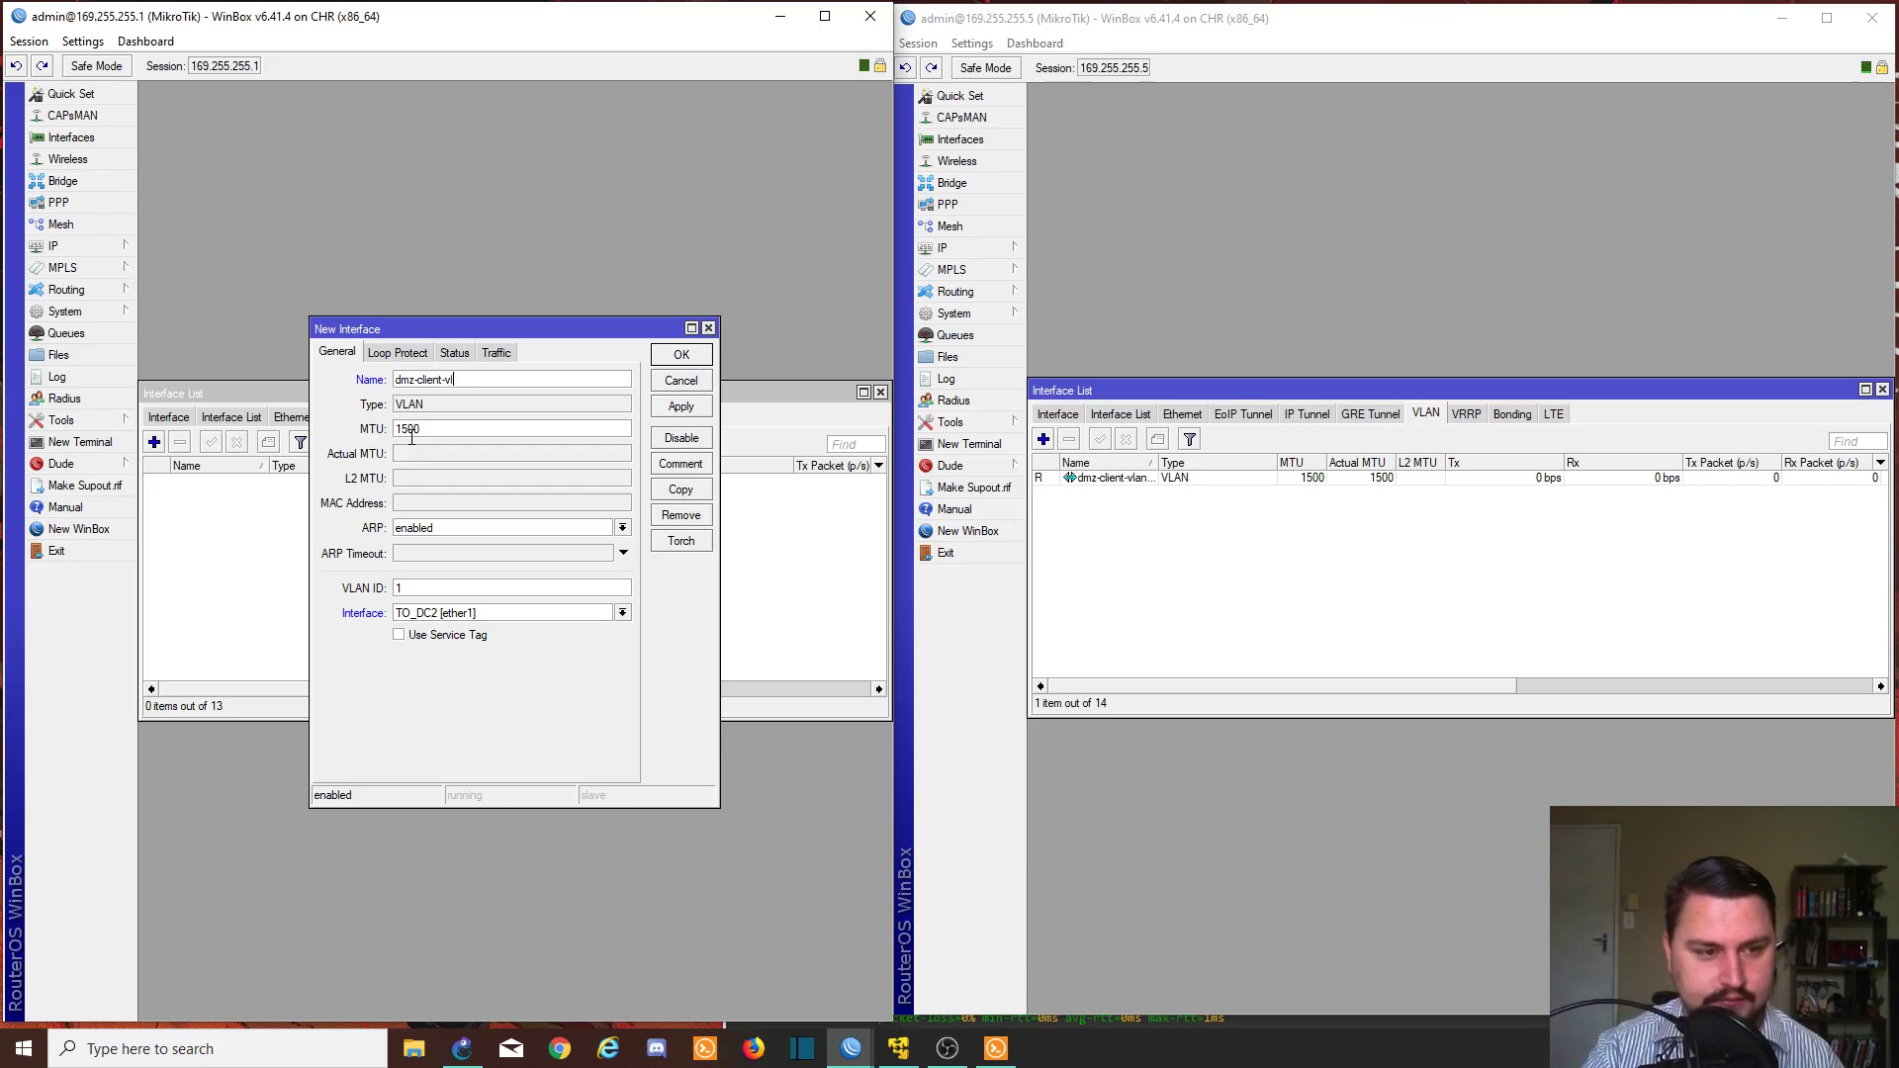
text(an-163)
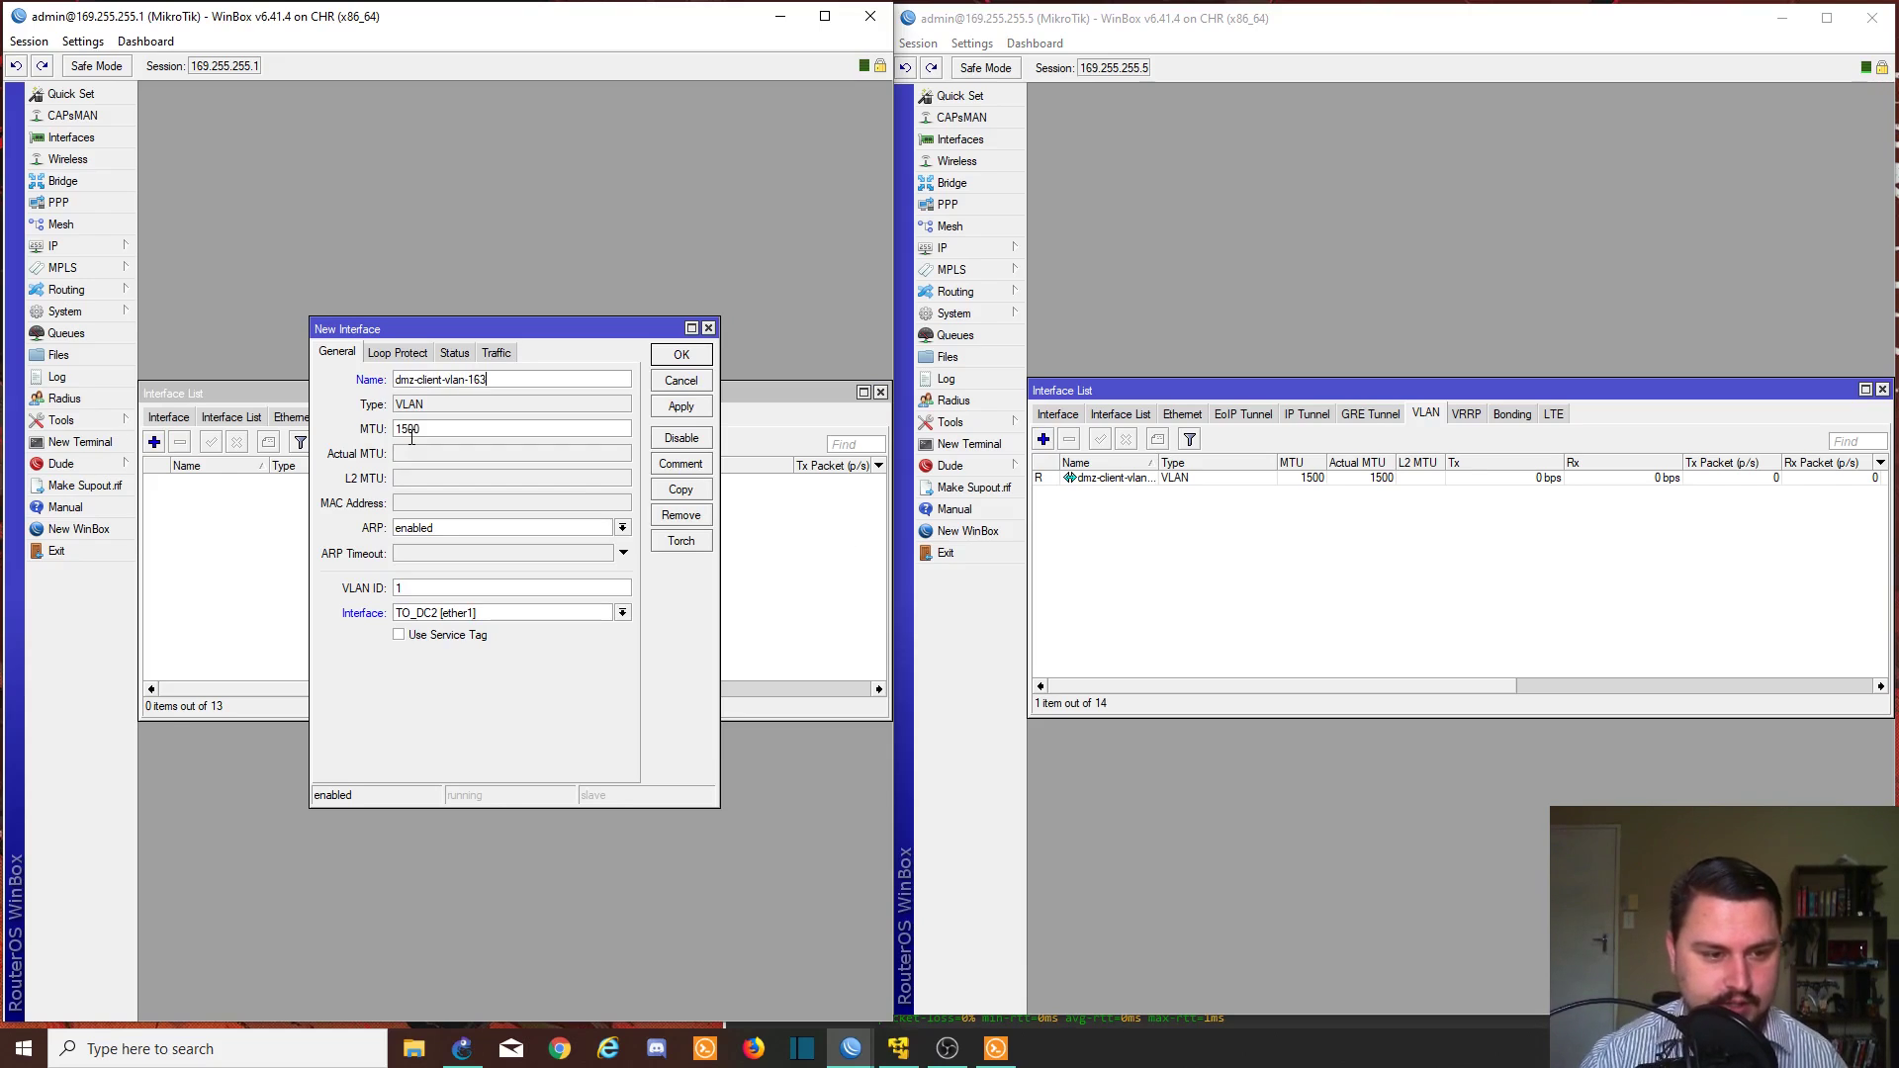
key(Tab)
key(Tab)
key(Tab)
click(395, 590)
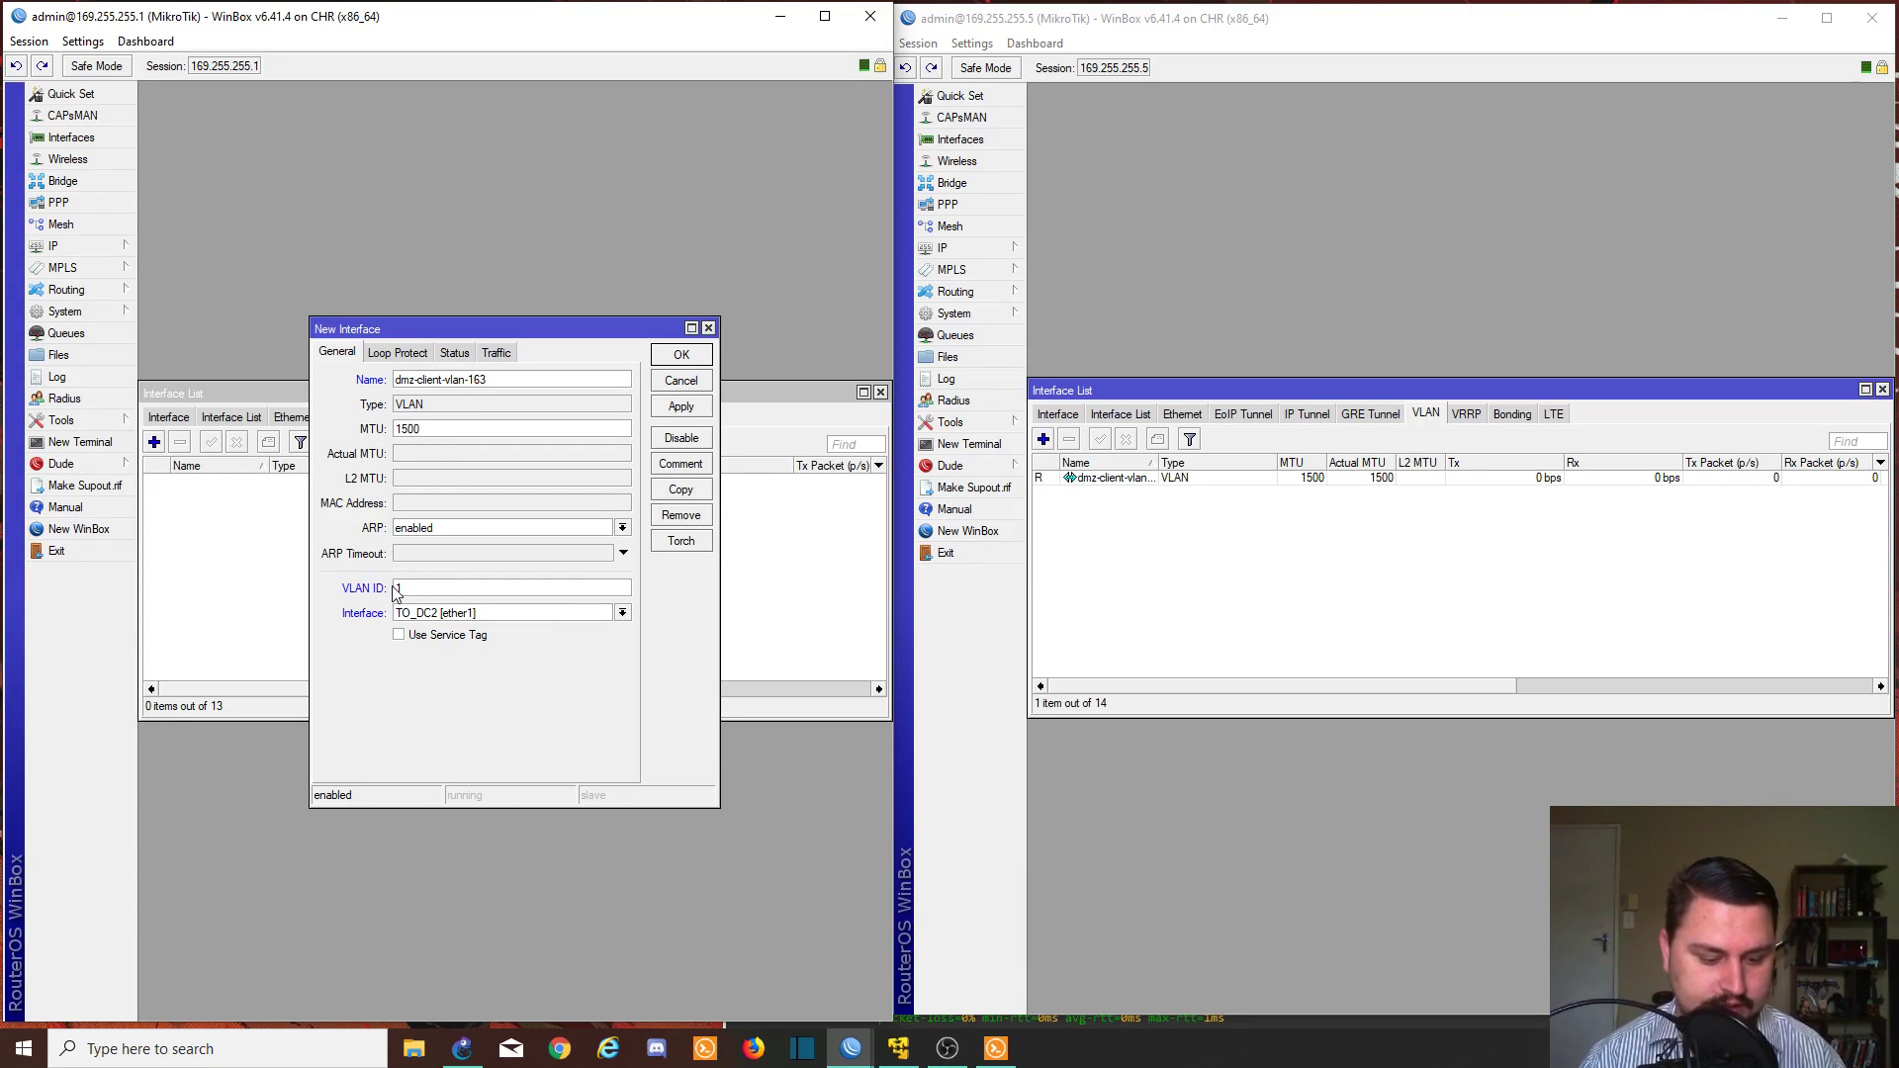
text(63)
click(455, 613)
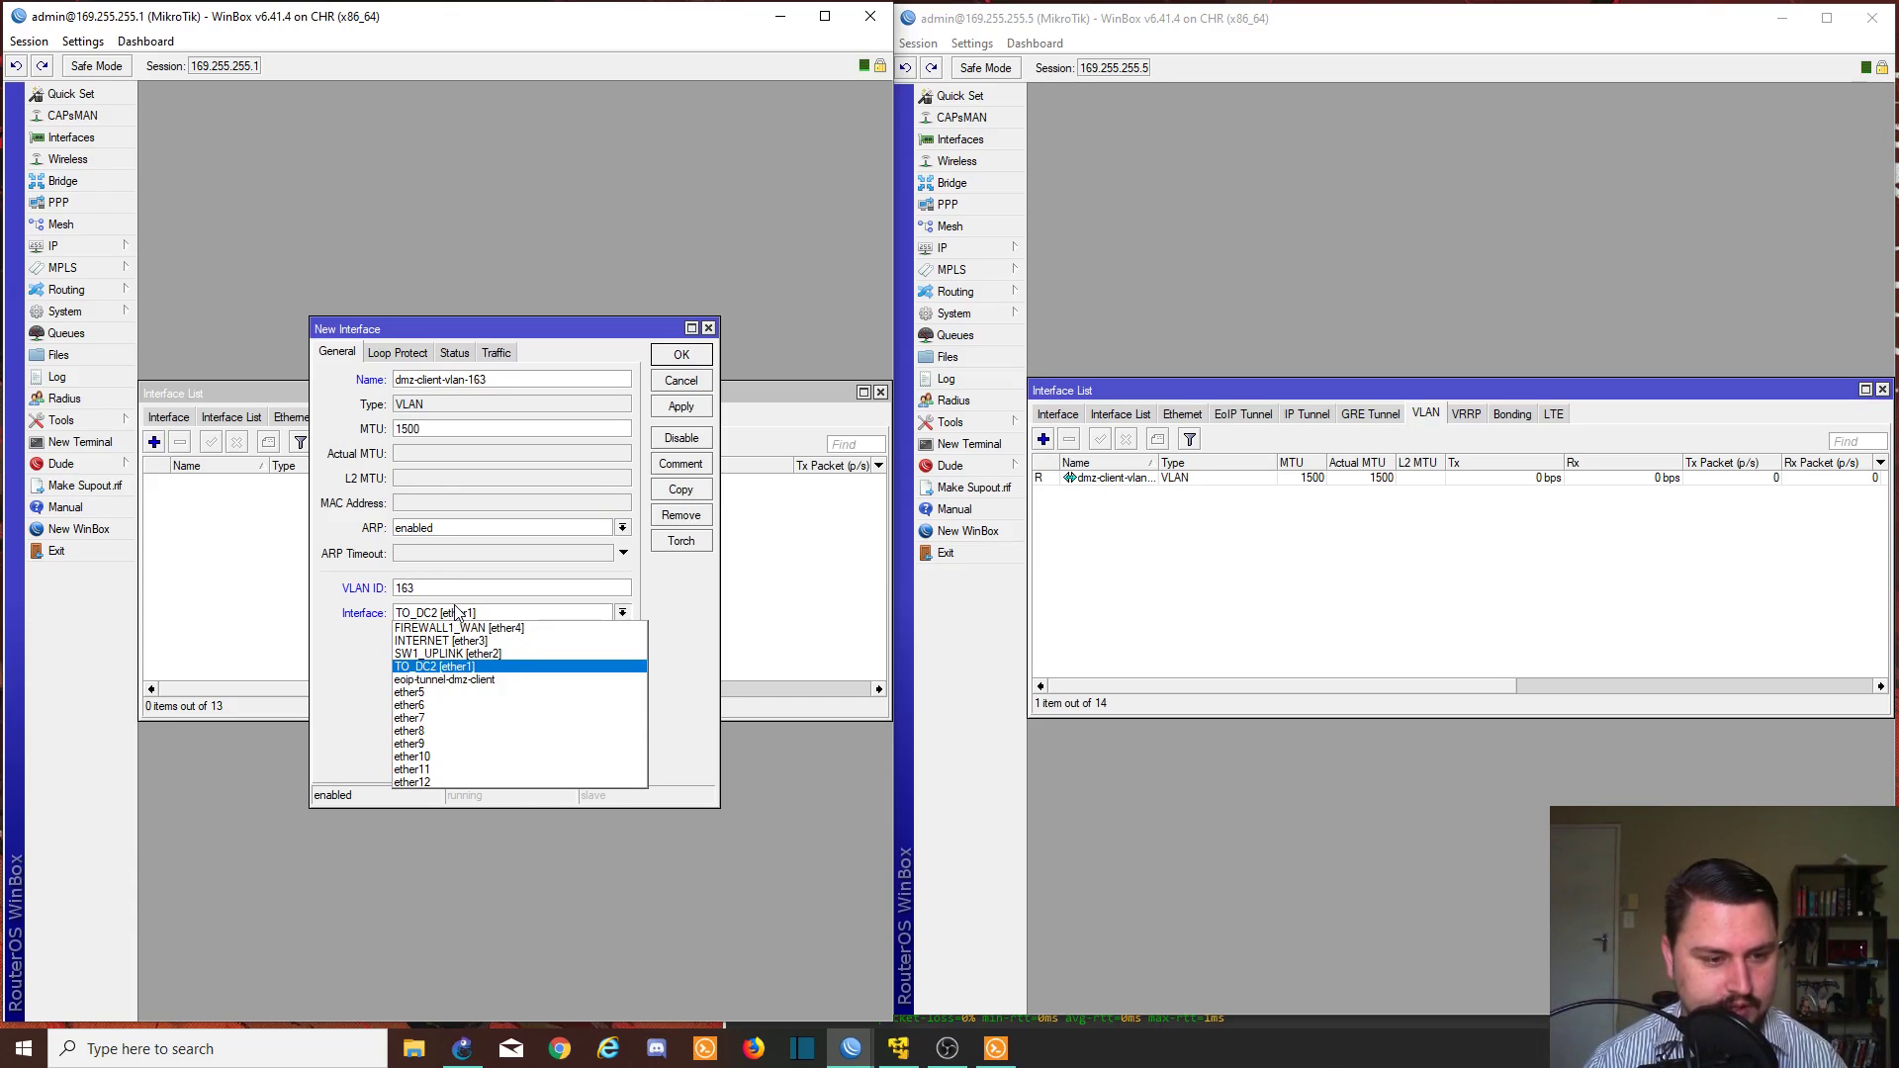
click(440, 654)
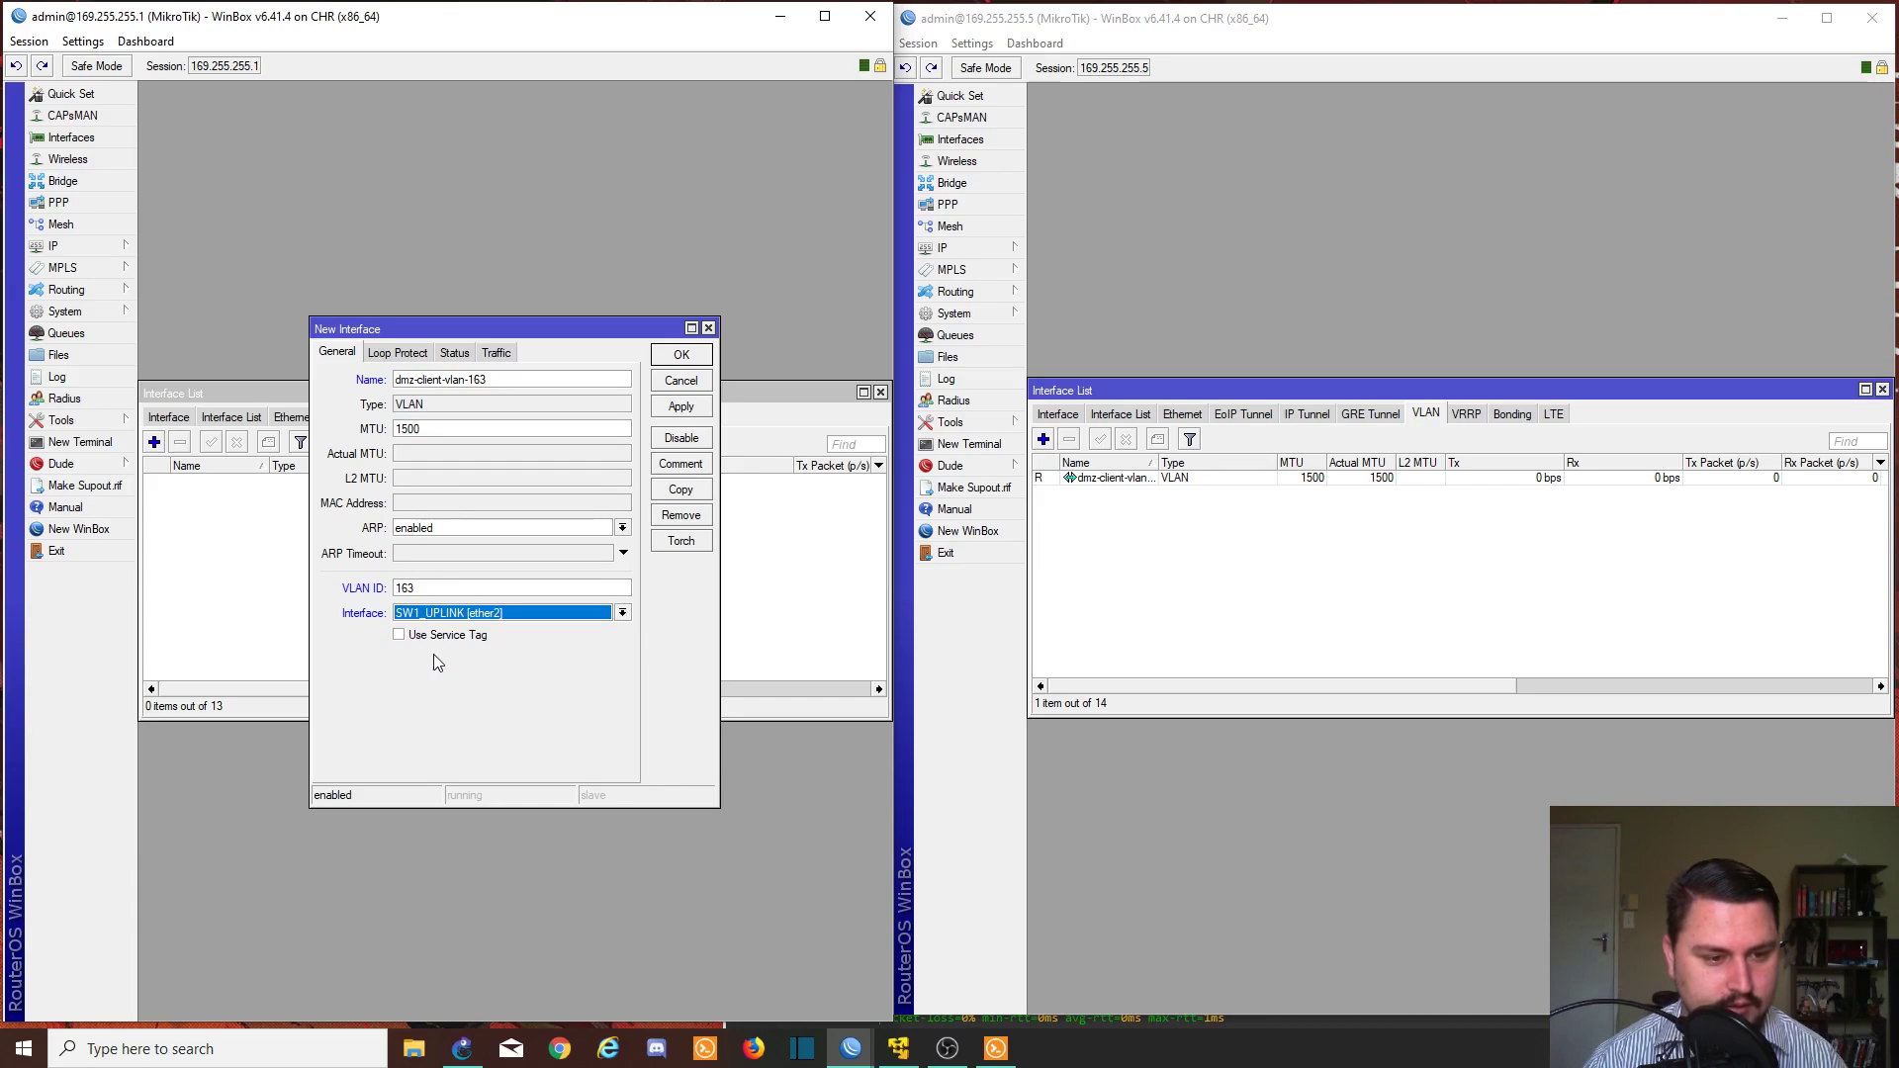
click(697, 409)
click(682, 355)
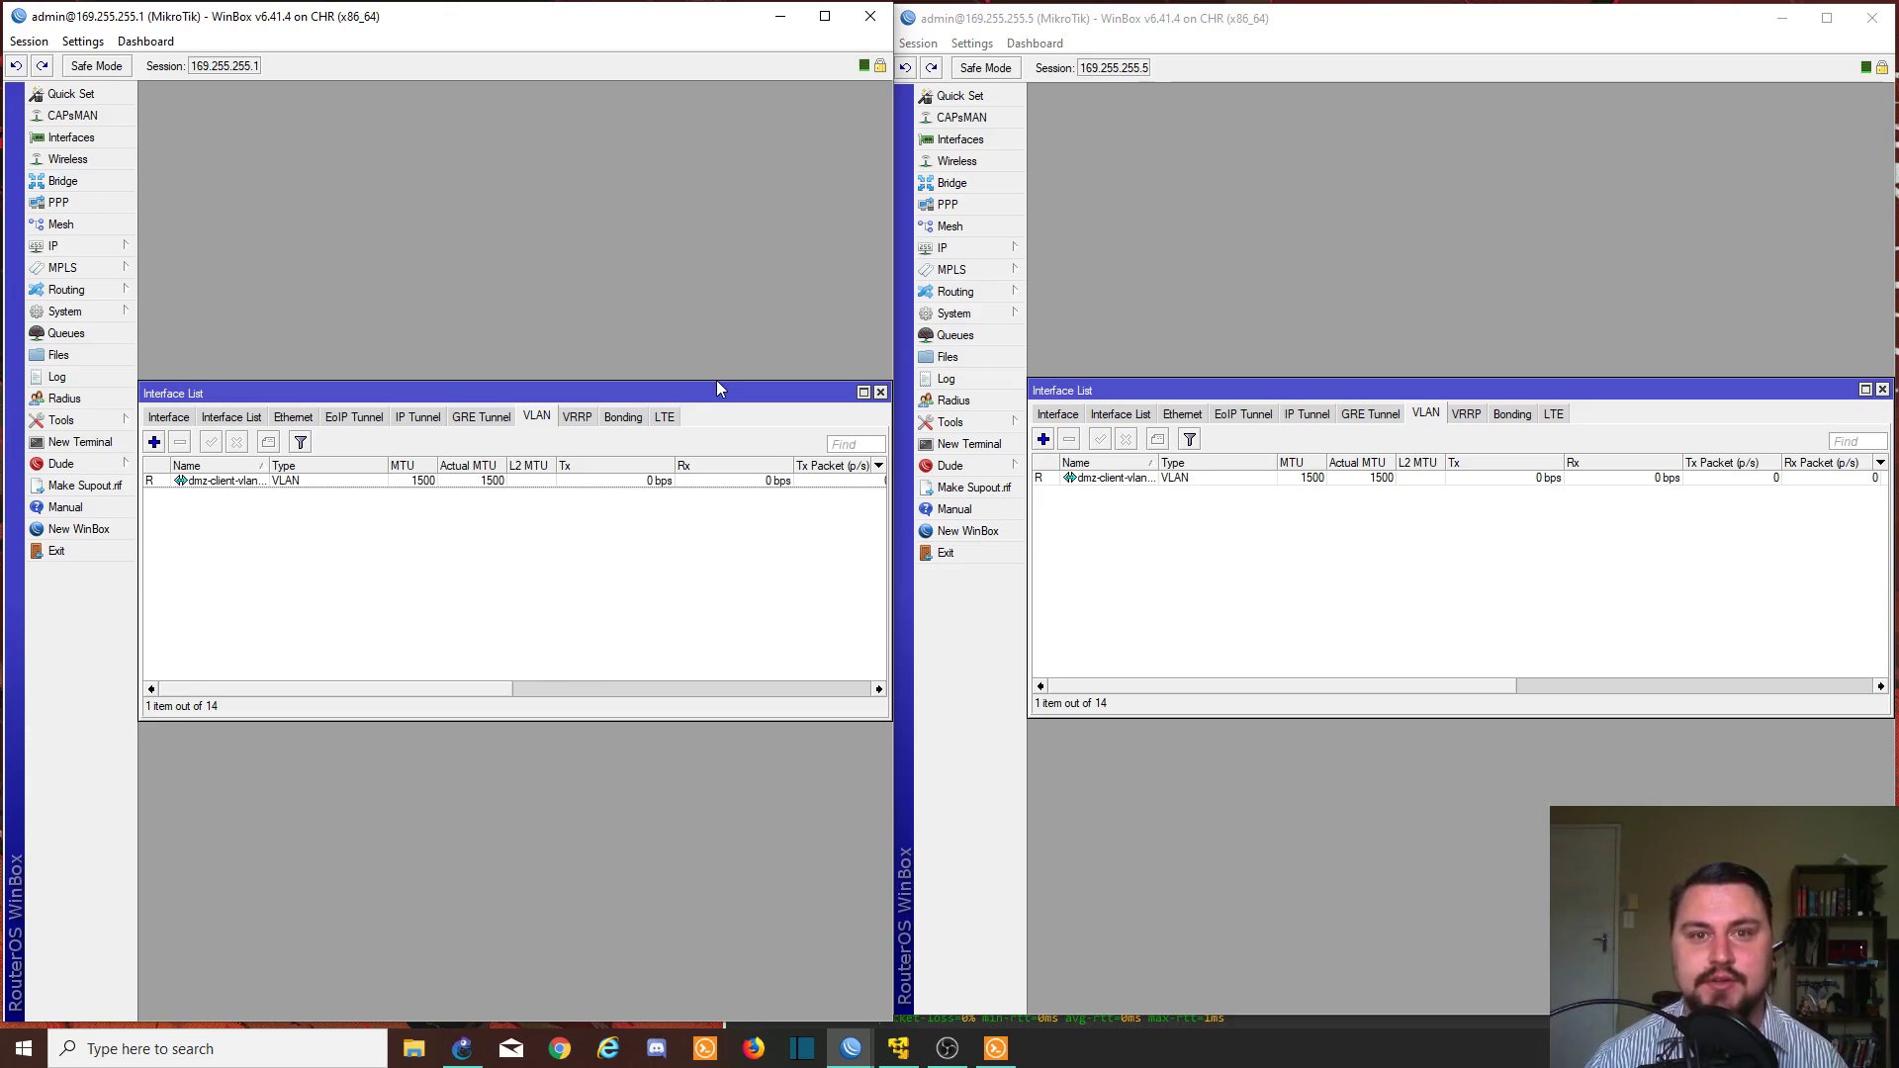
- Open Bridge on both routers and add bridge eoip-dmz-bridge on 169.255.255.1
click(131, 184)
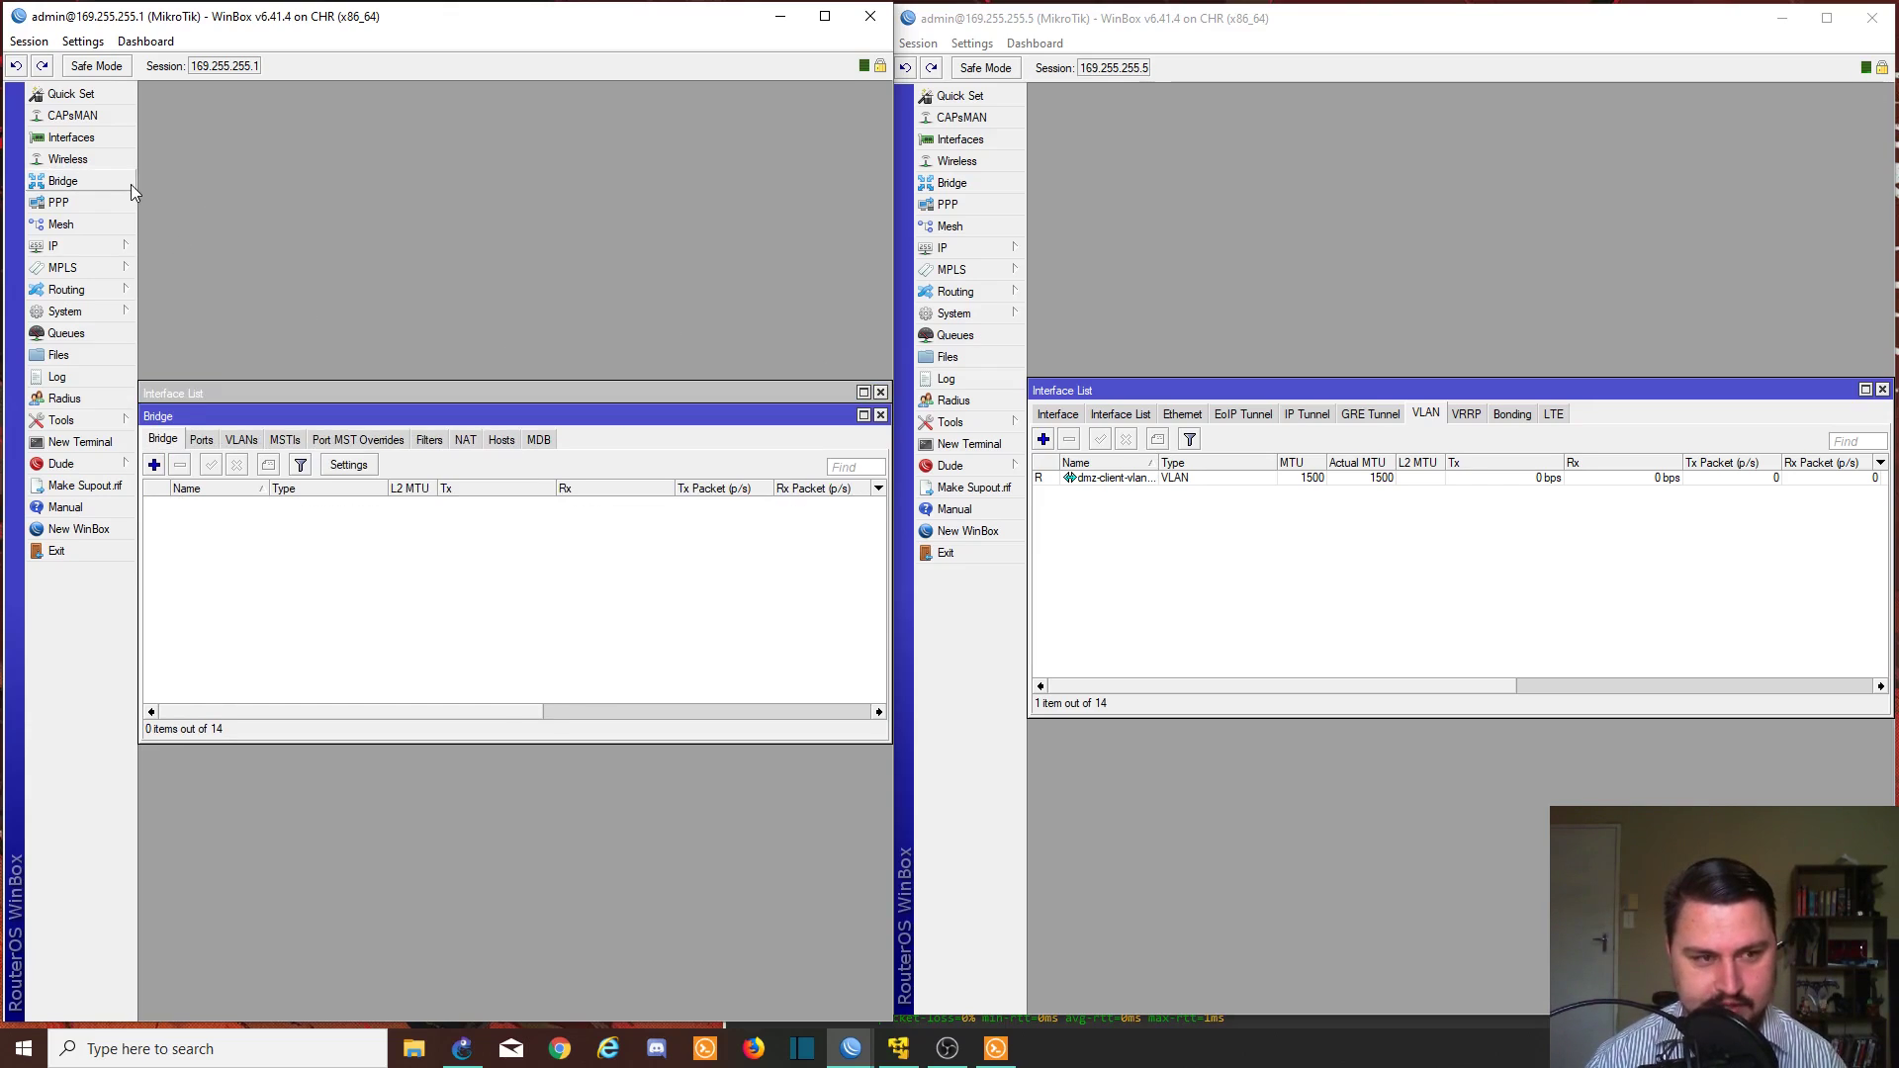
click(985, 183)
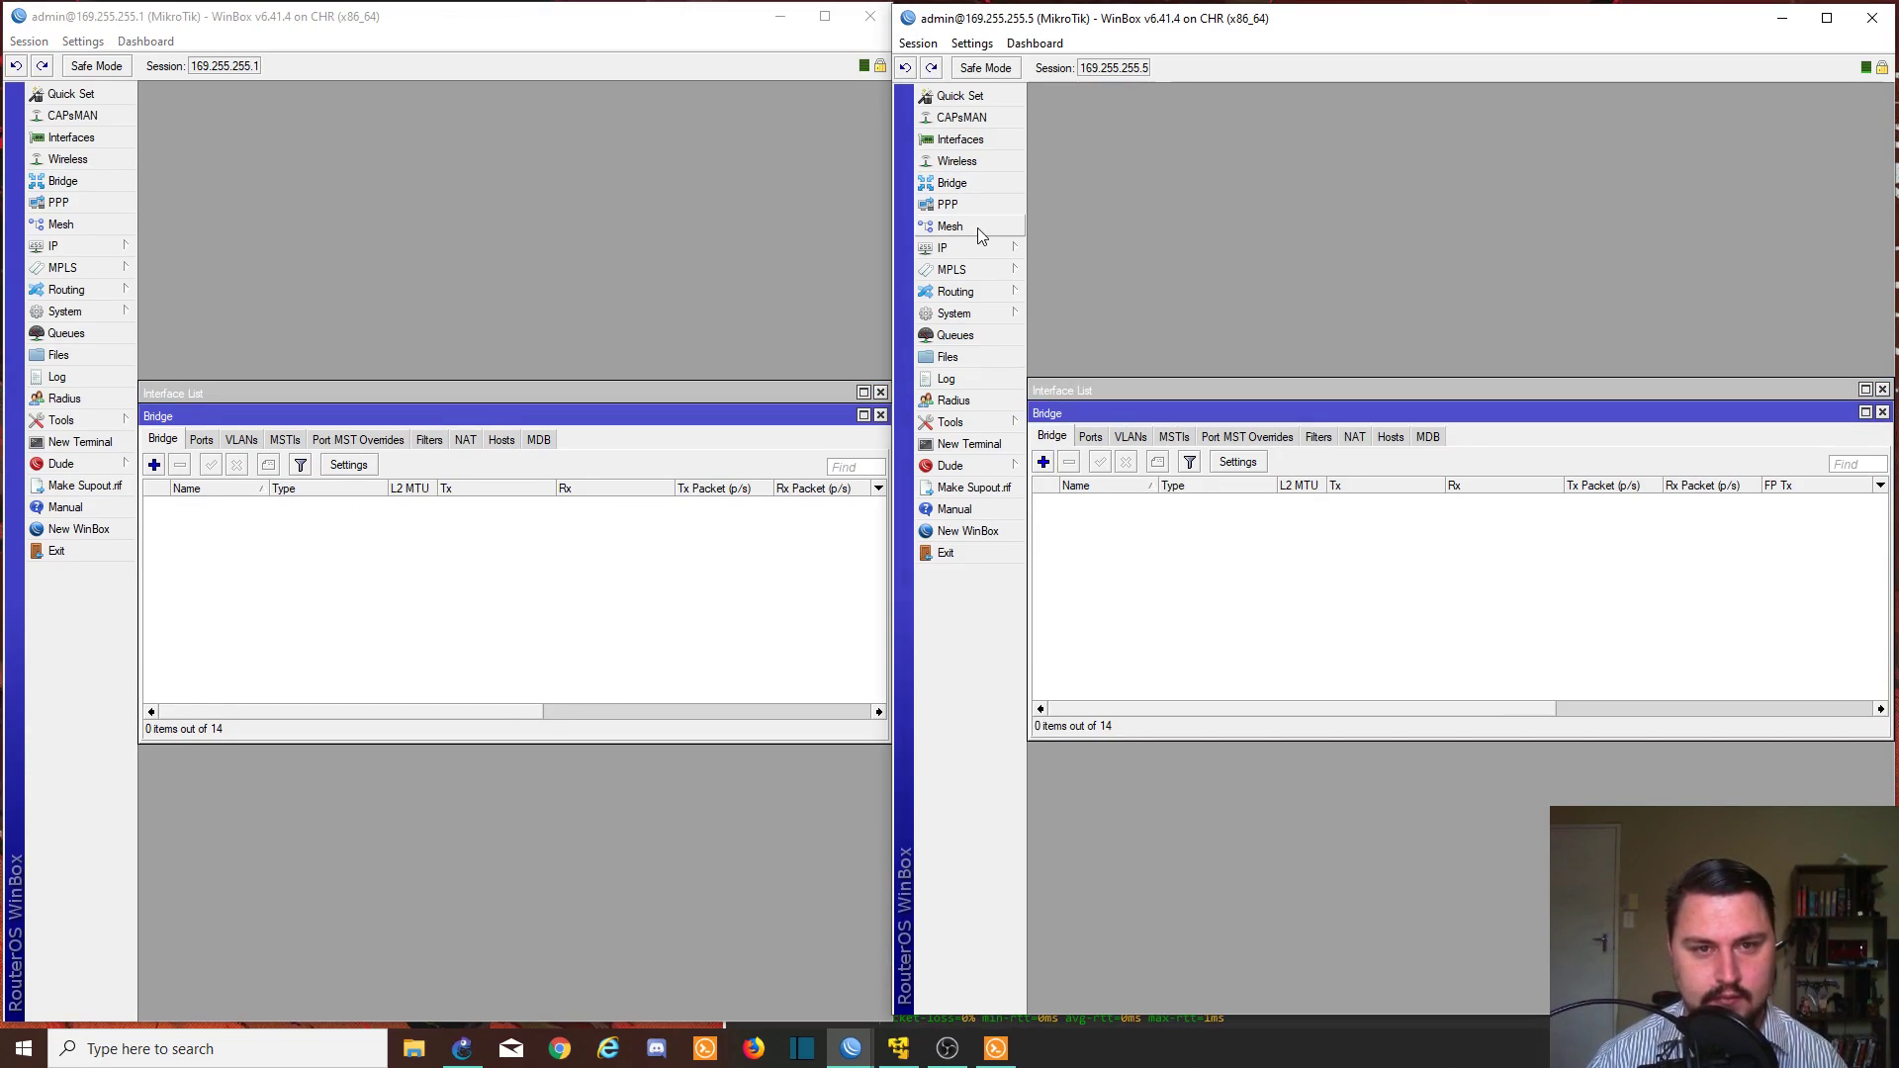
click(154, 465)
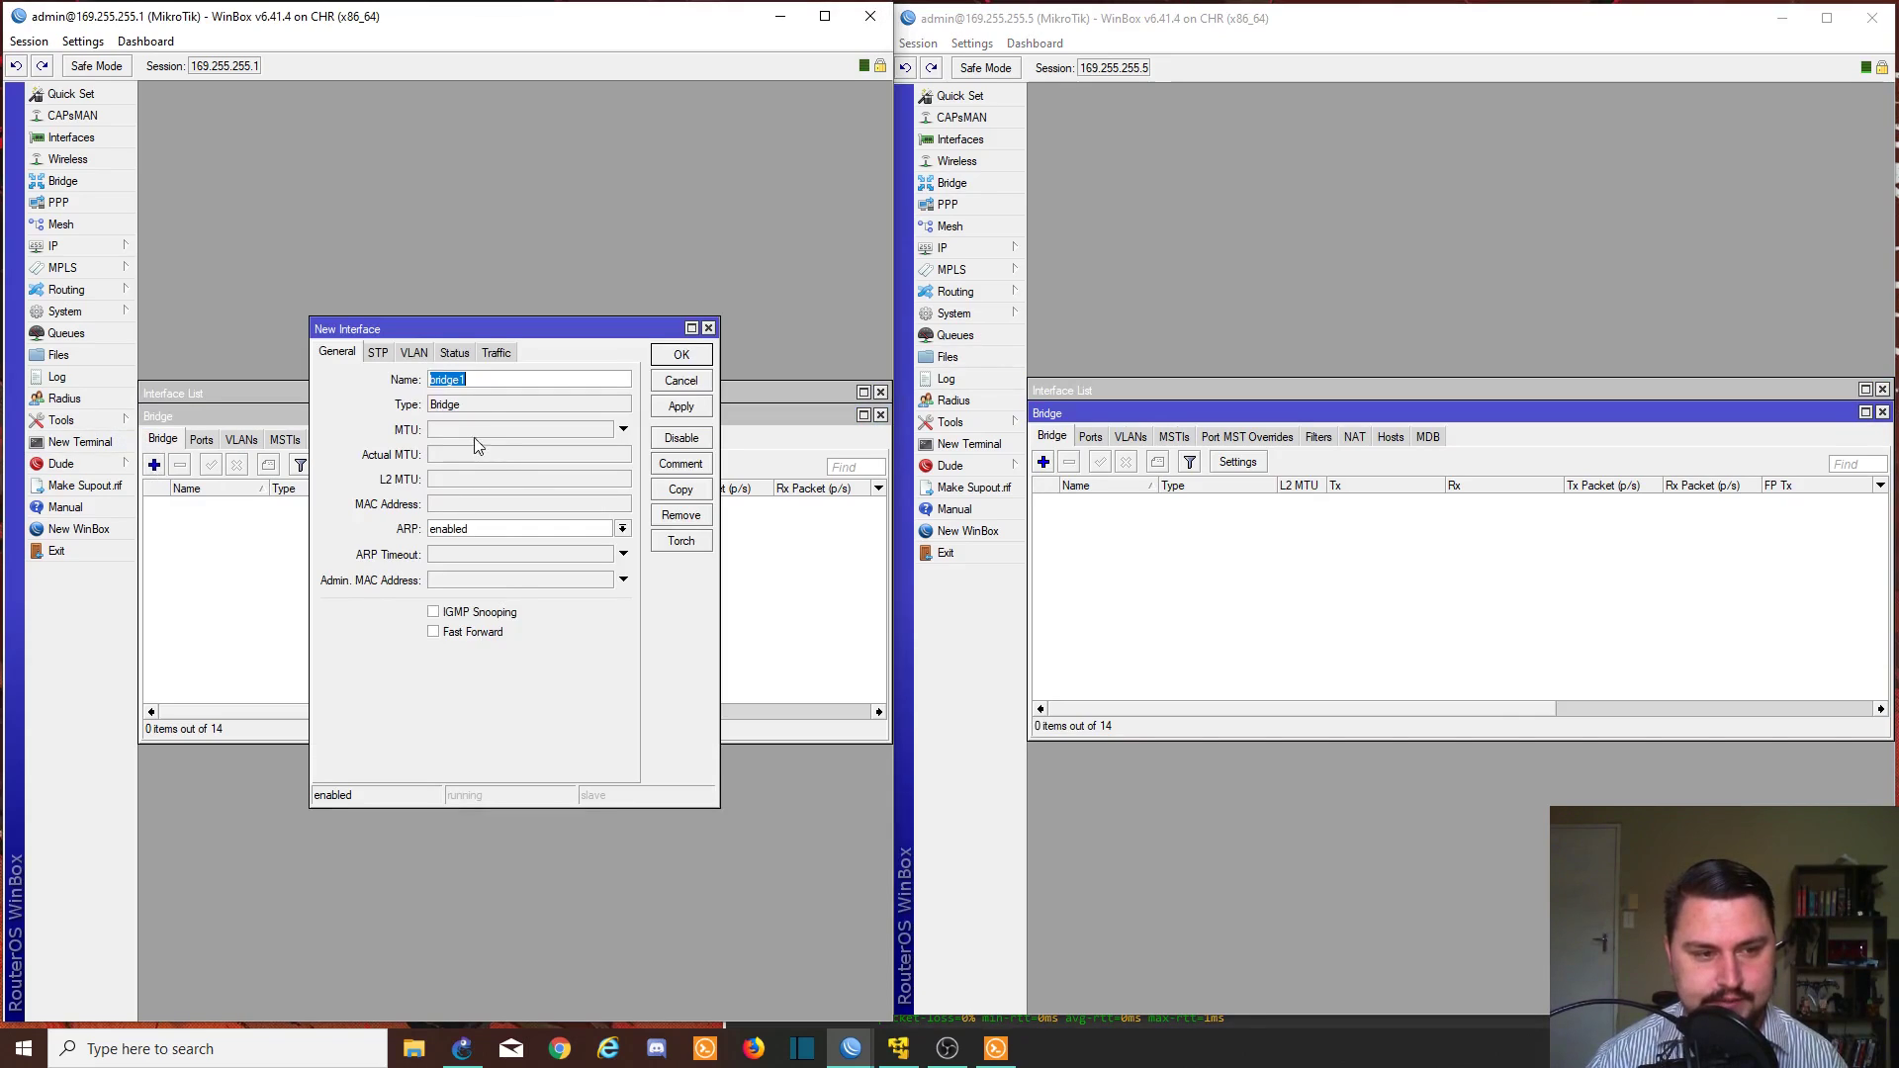
text(eoip-dmz-)
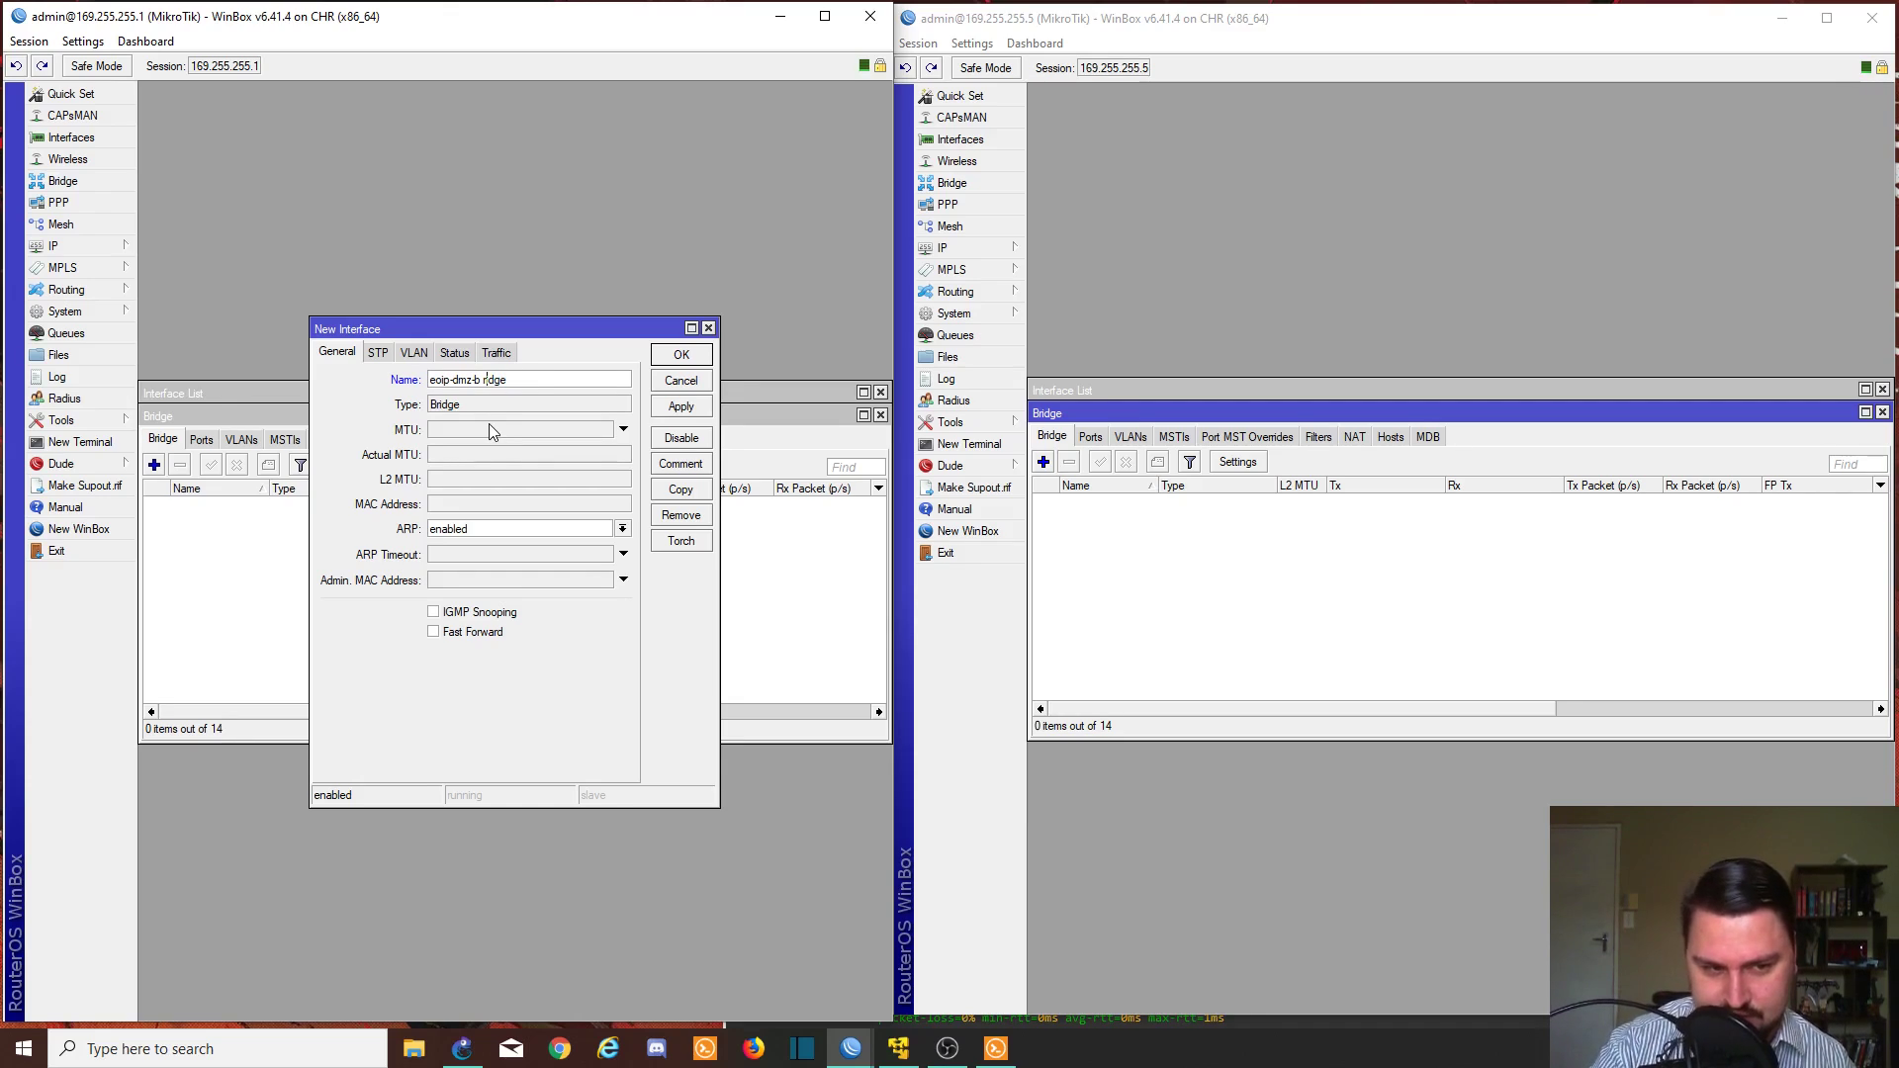
key(BackSpace)
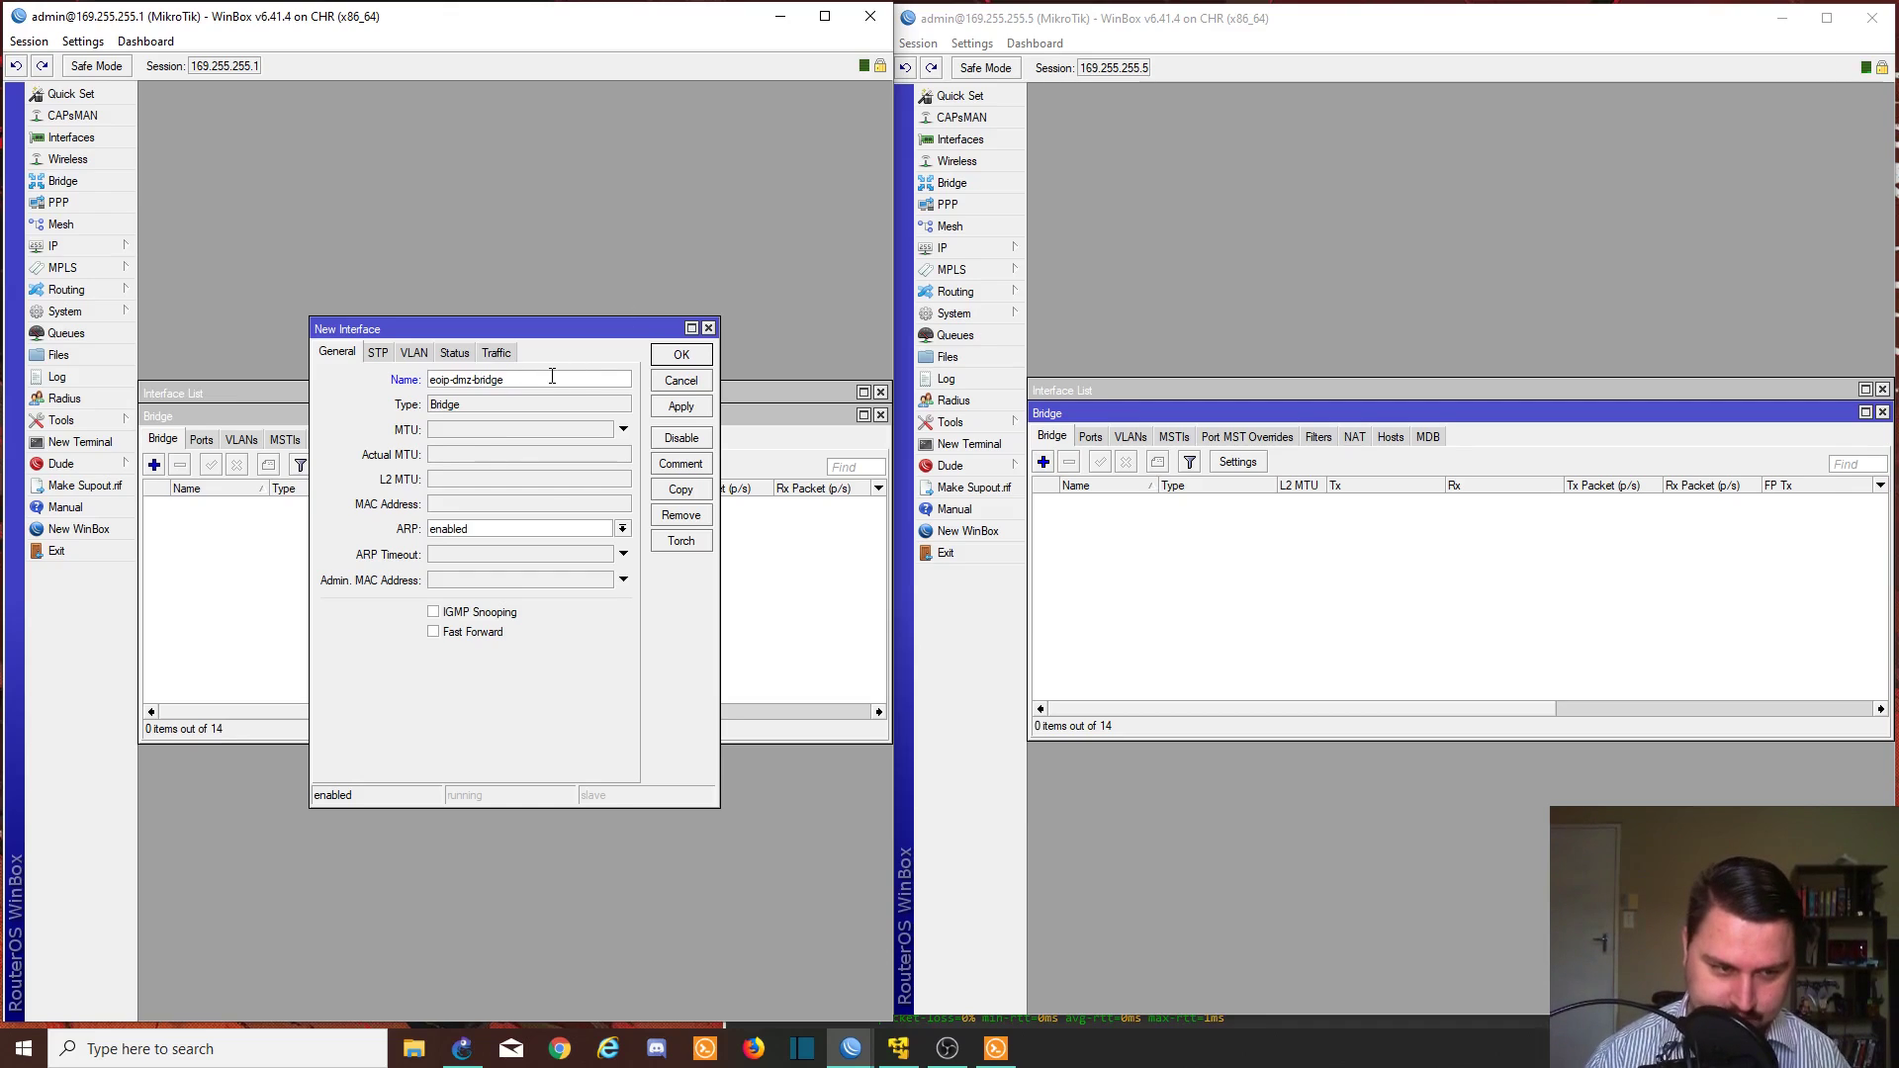
drag(552, 376, 394, 387)
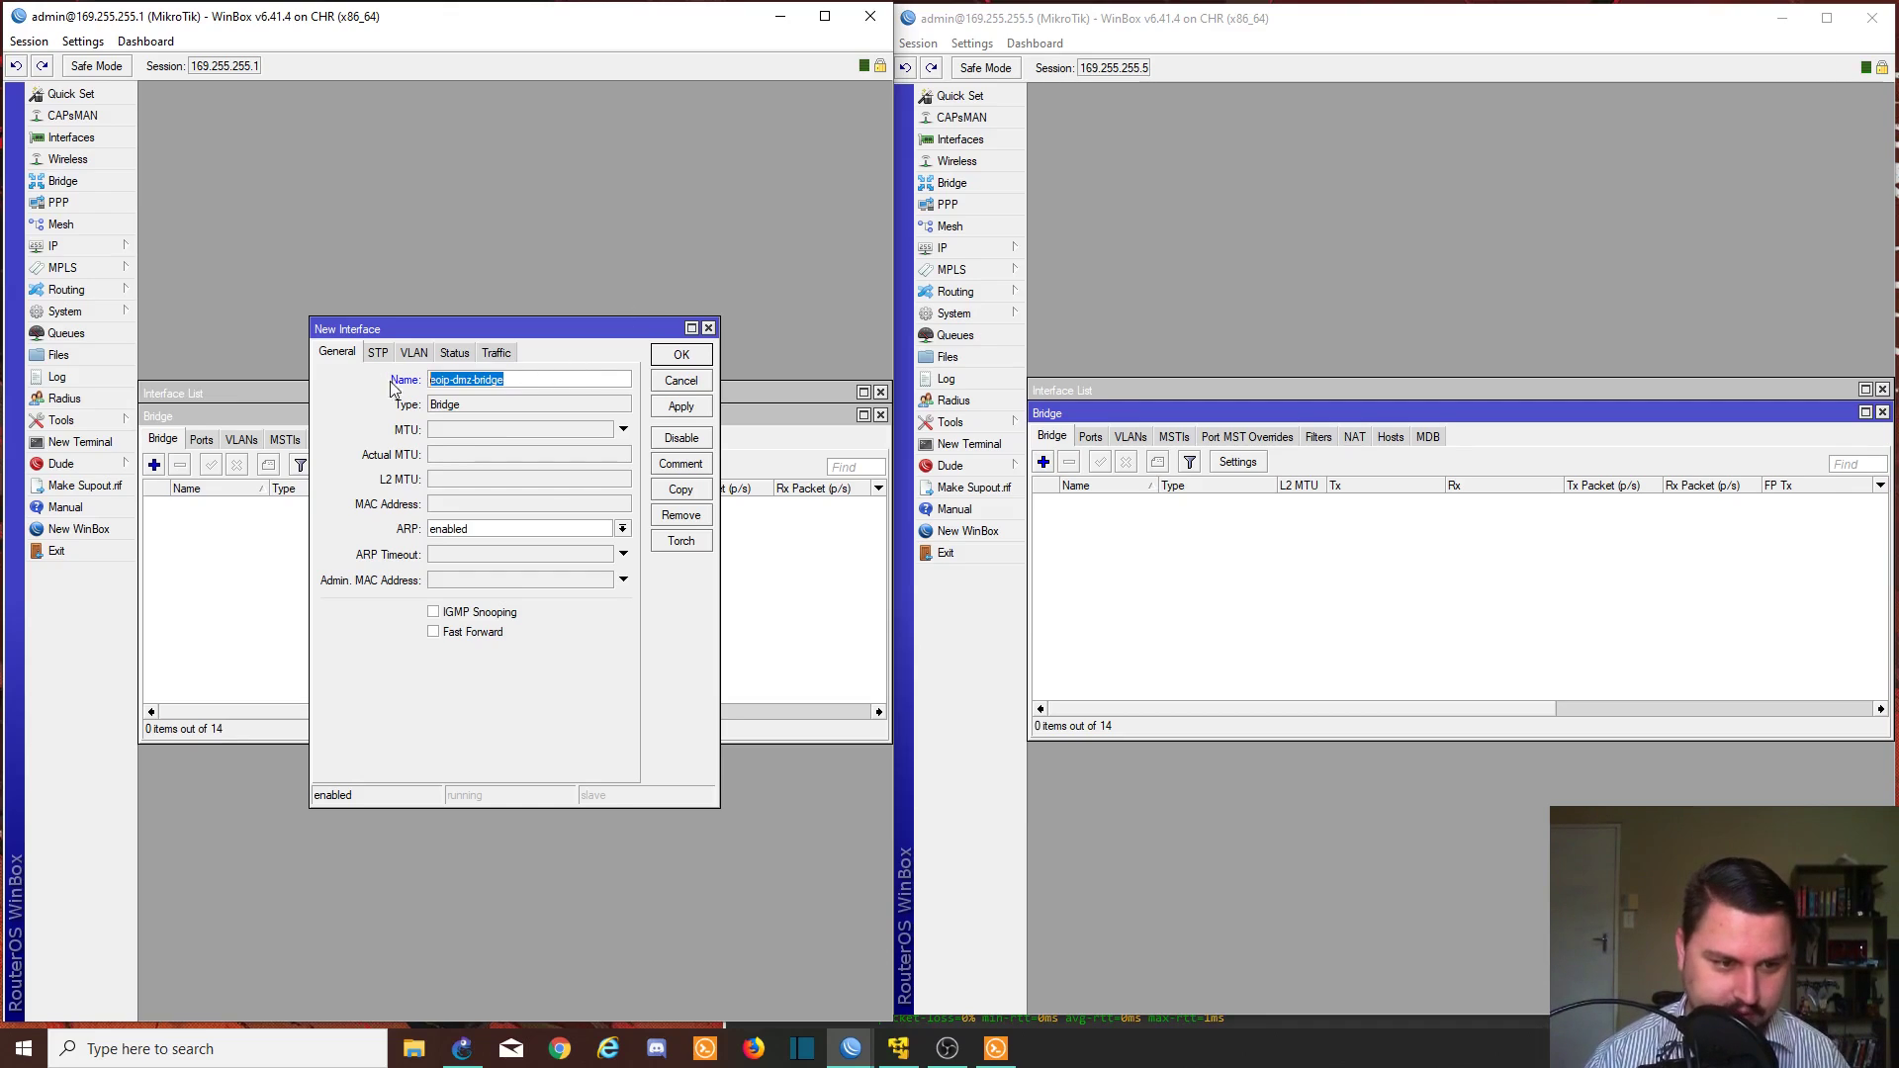
click(678, 409)
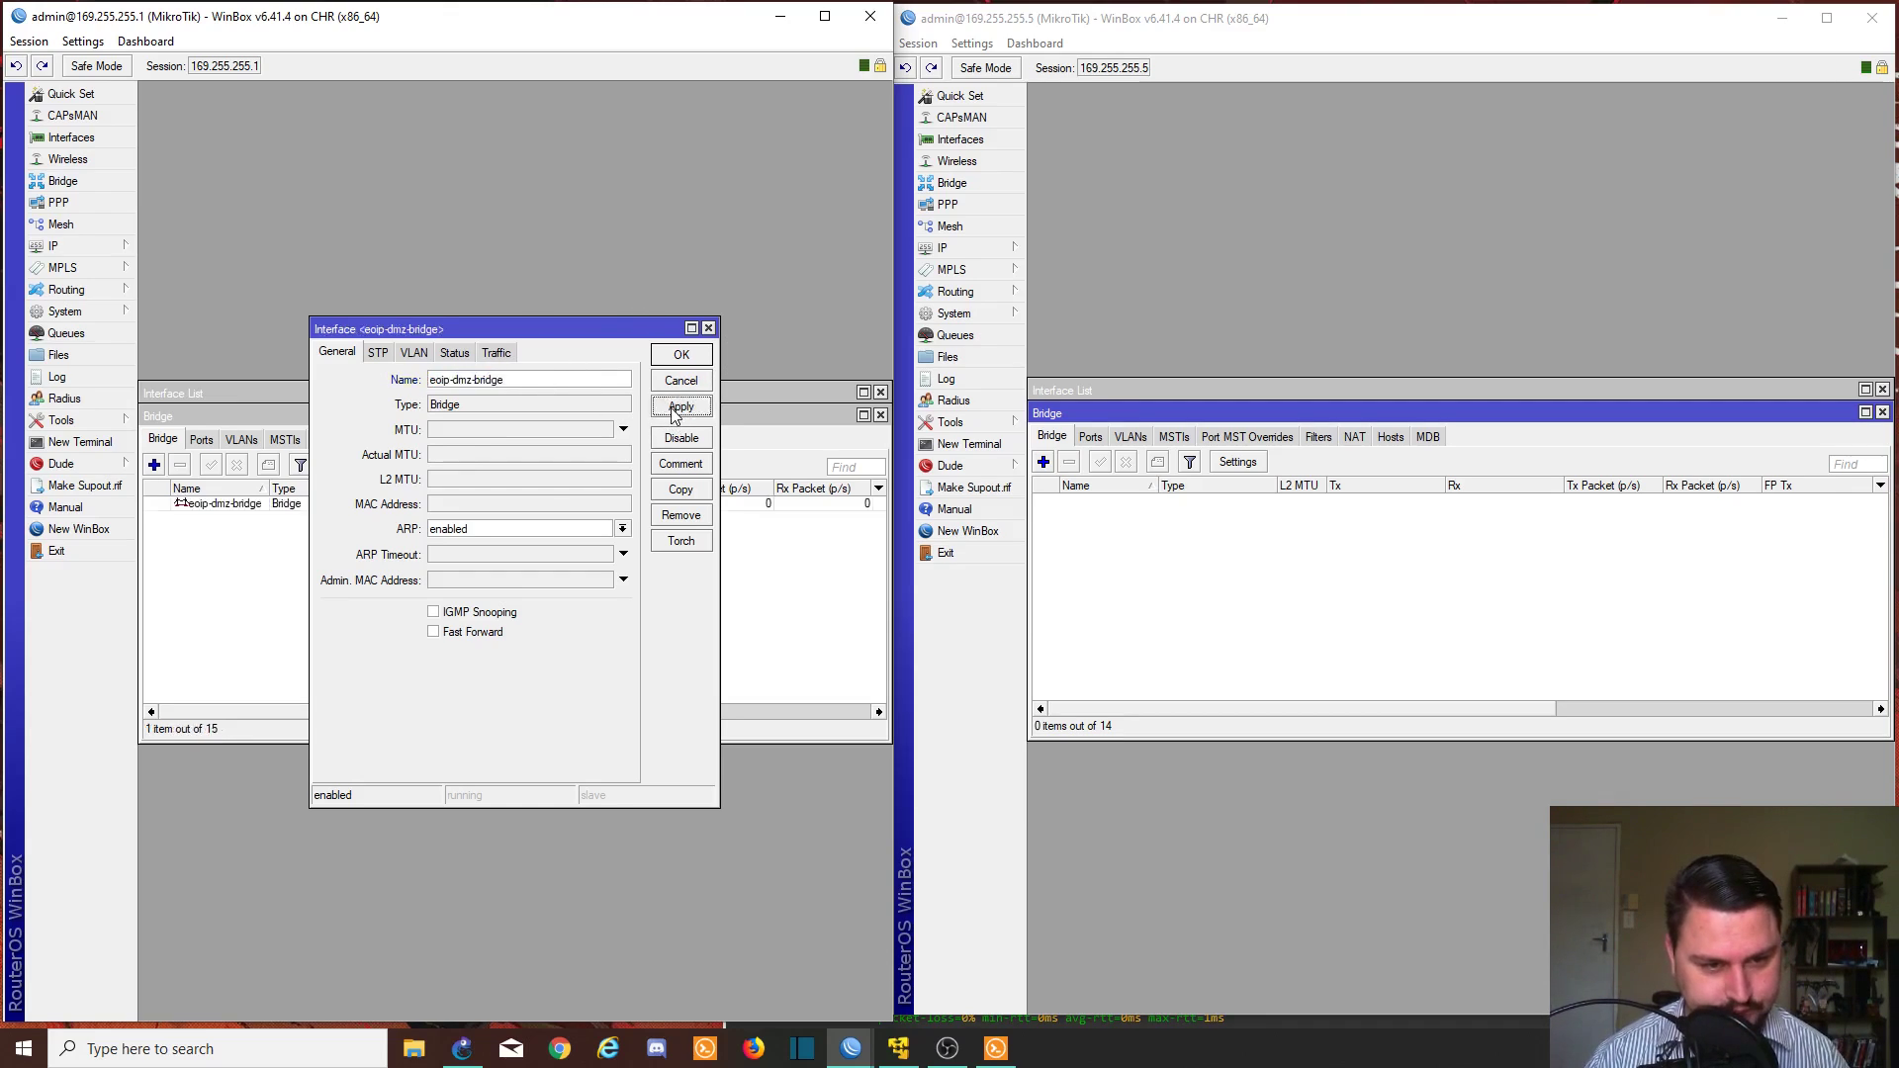
- Add eoip-tunnel-dmz-client as a port of eoip-dmz-bridge
click(682, 355)
click(207, 438)
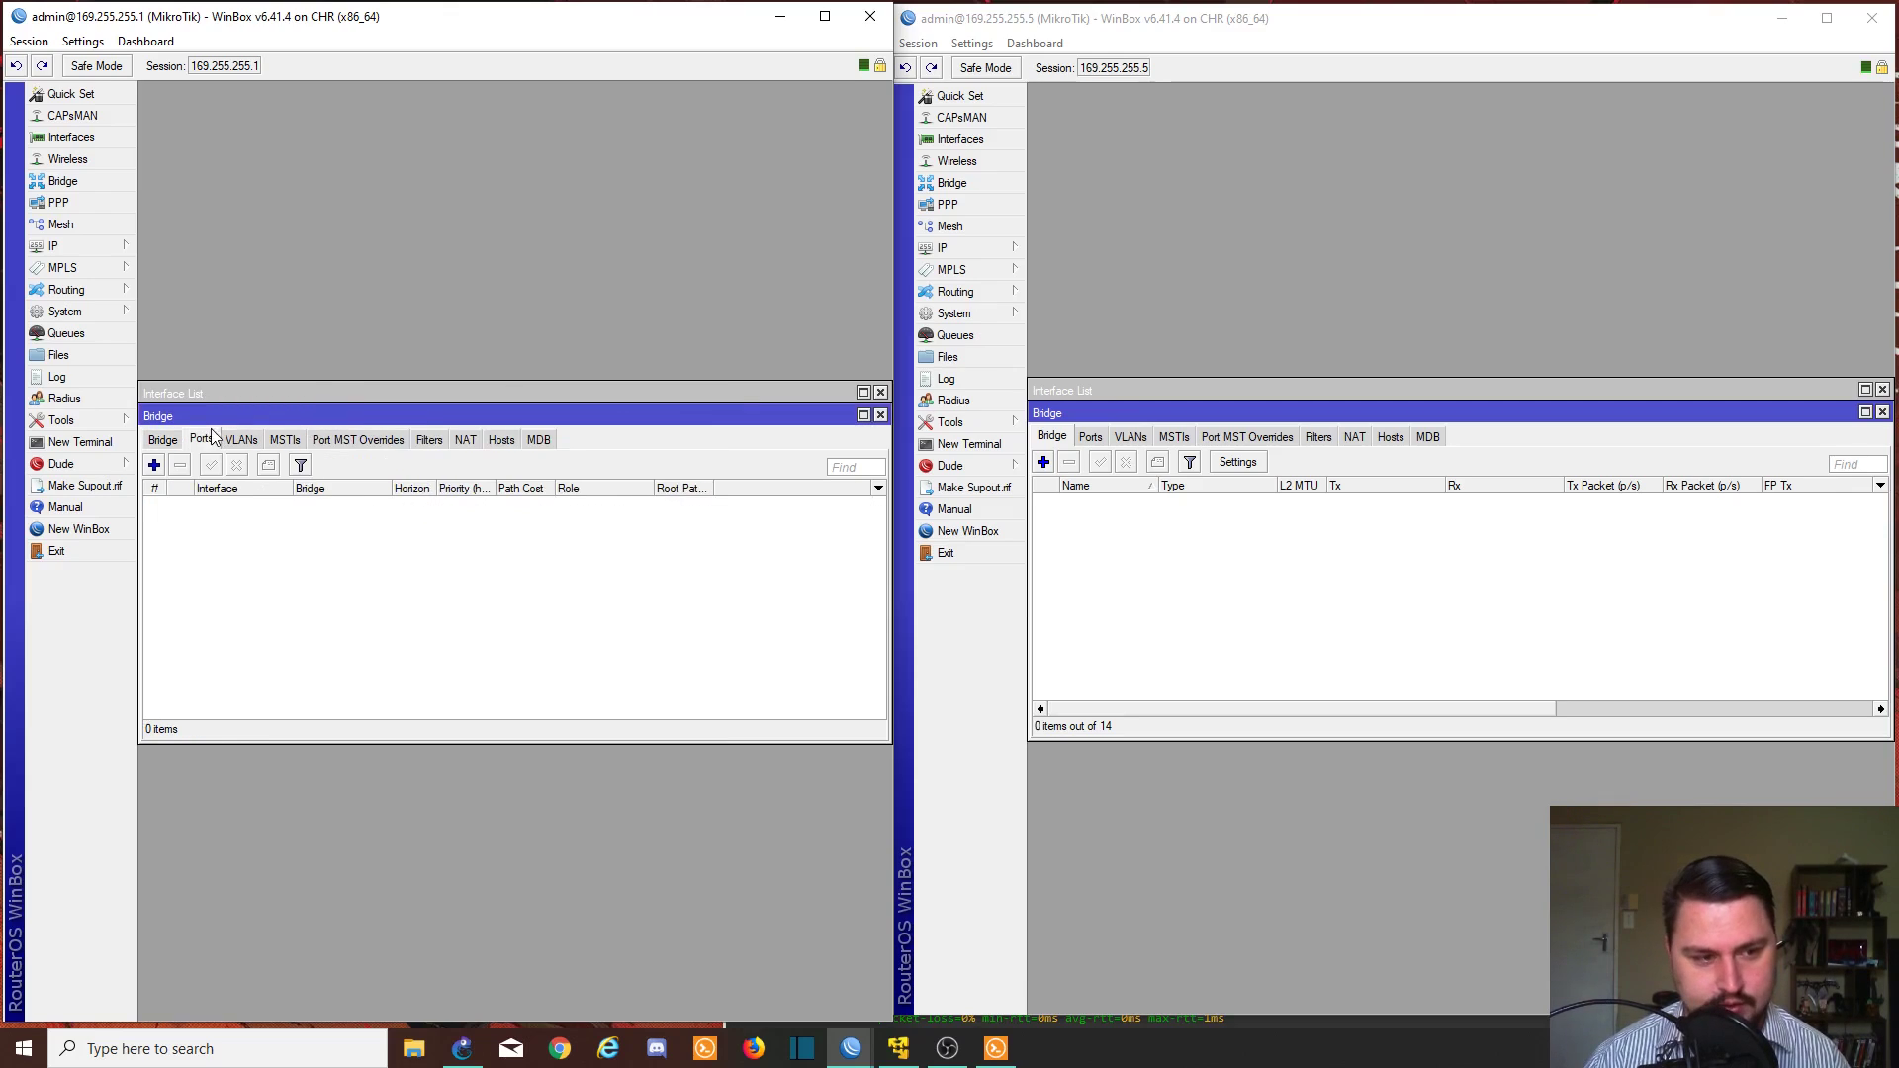
click(154, 464)
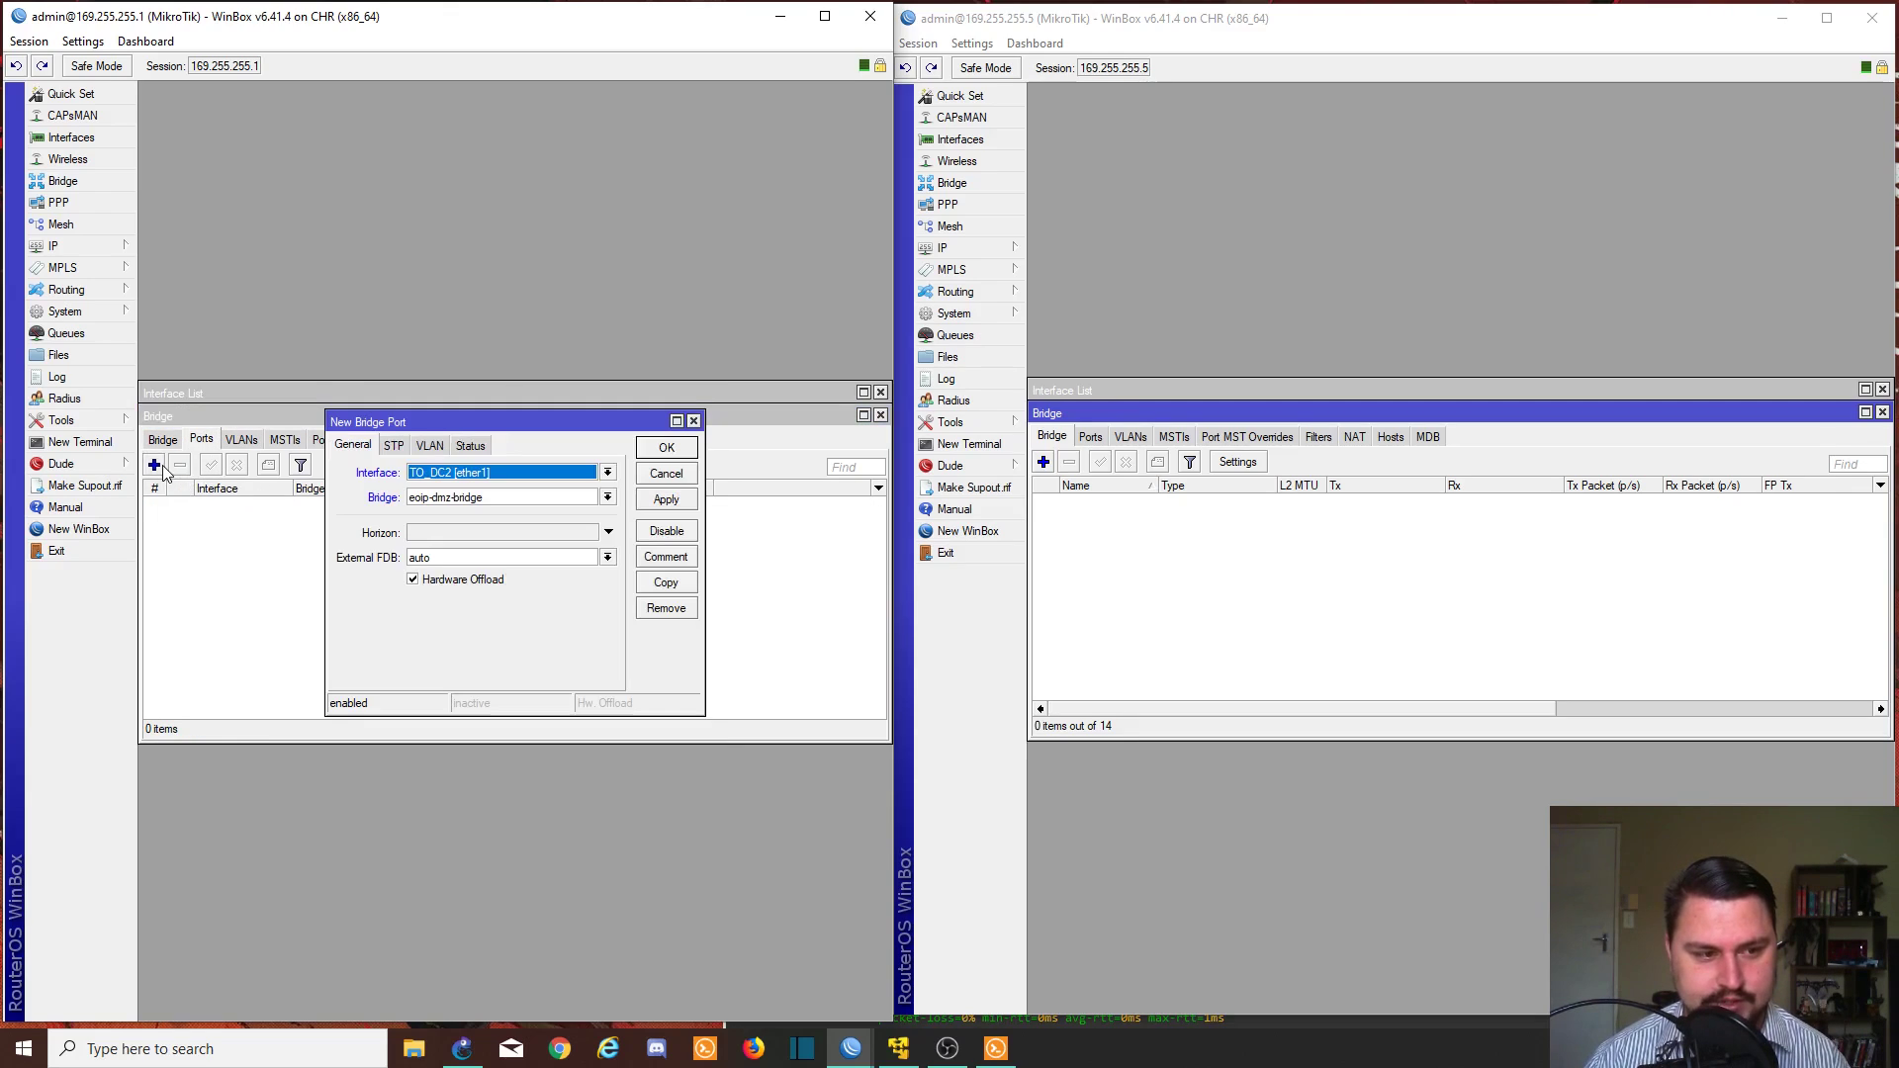
click(574, 480)
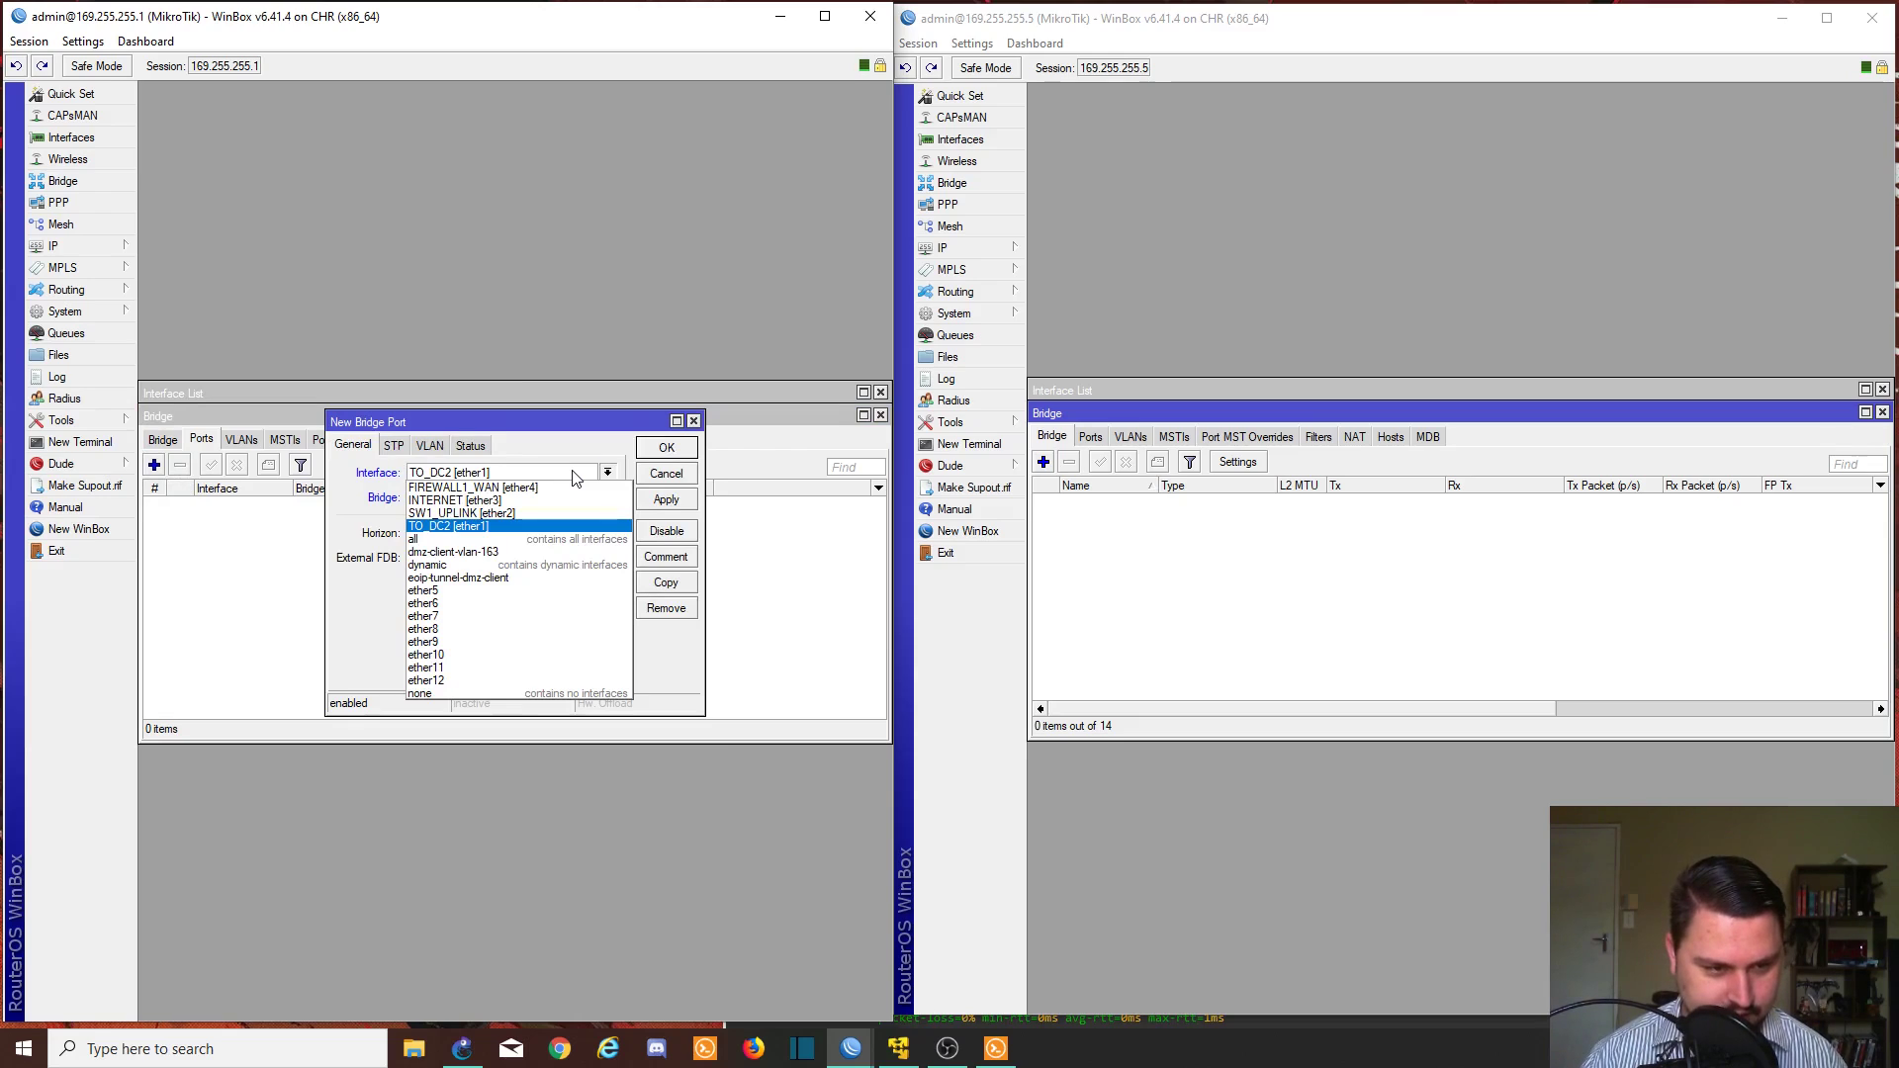
click(510, 578)
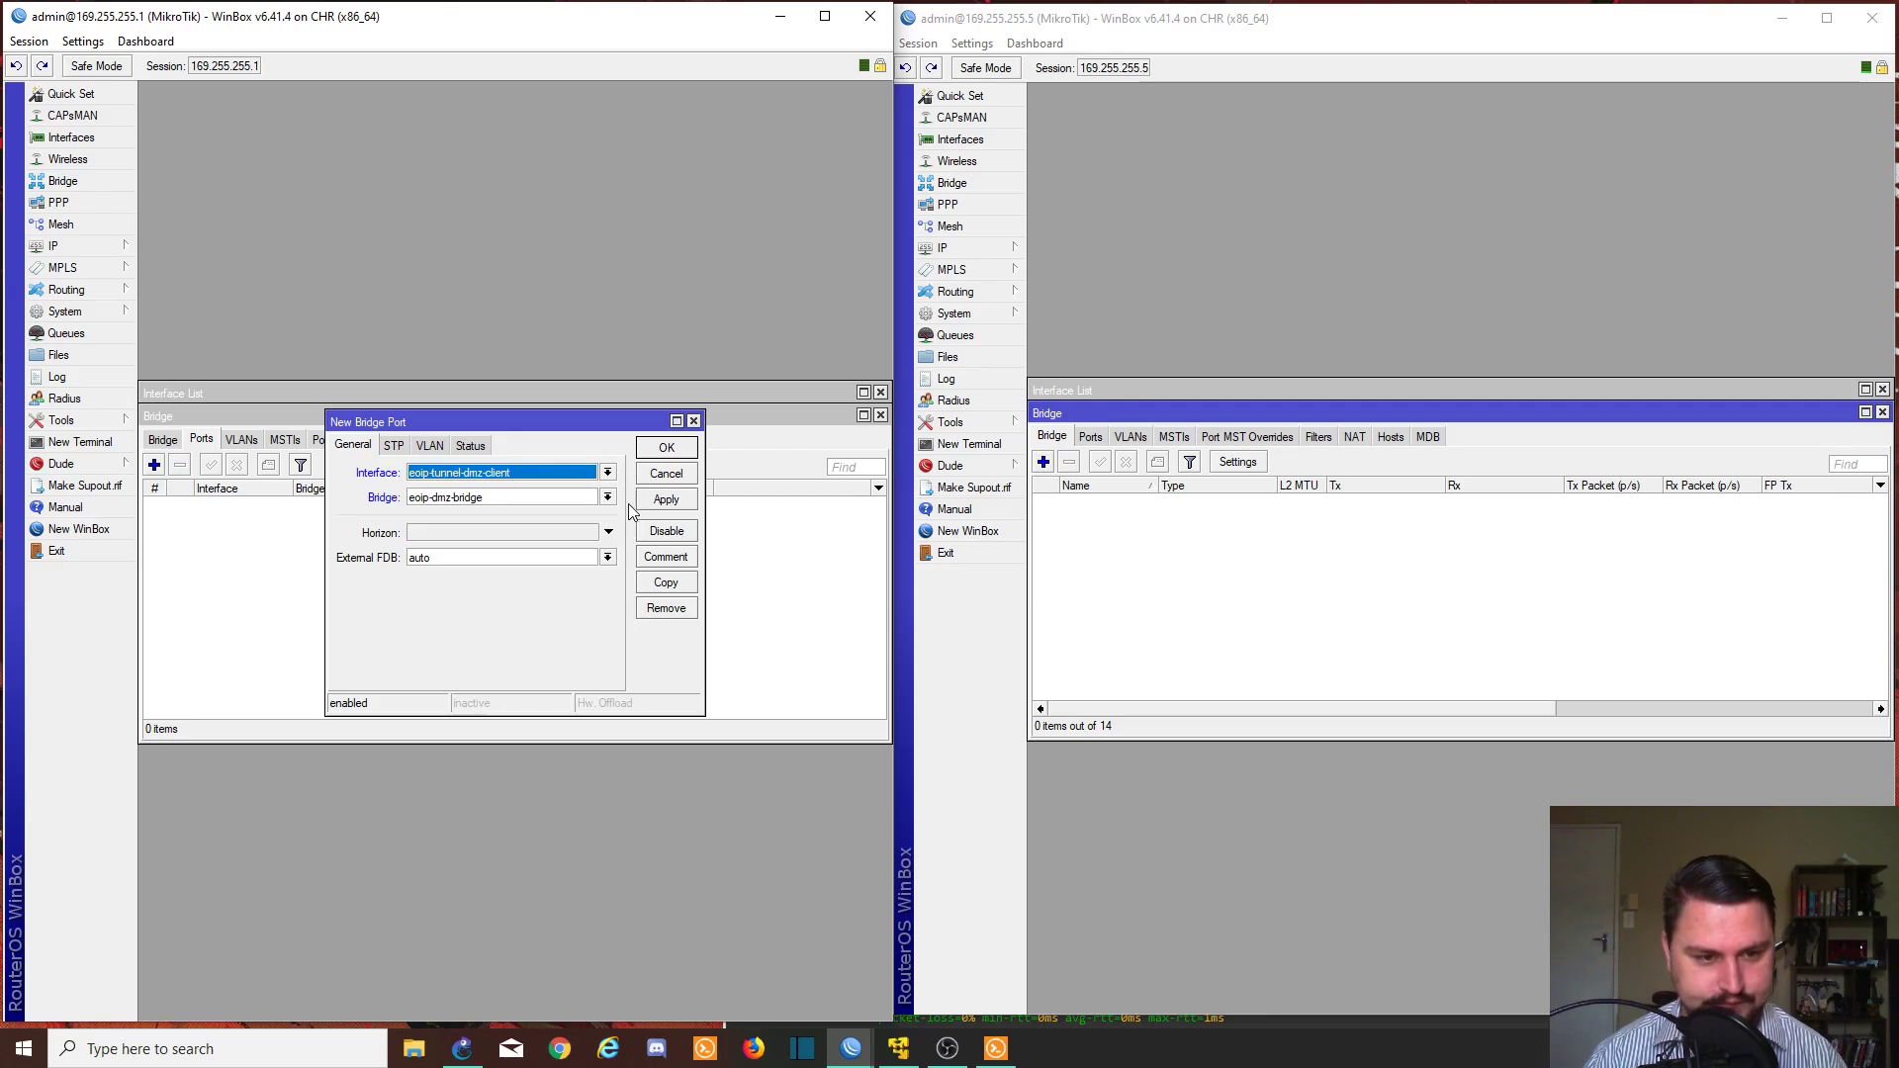
click(666, 499)
click(666, 450)
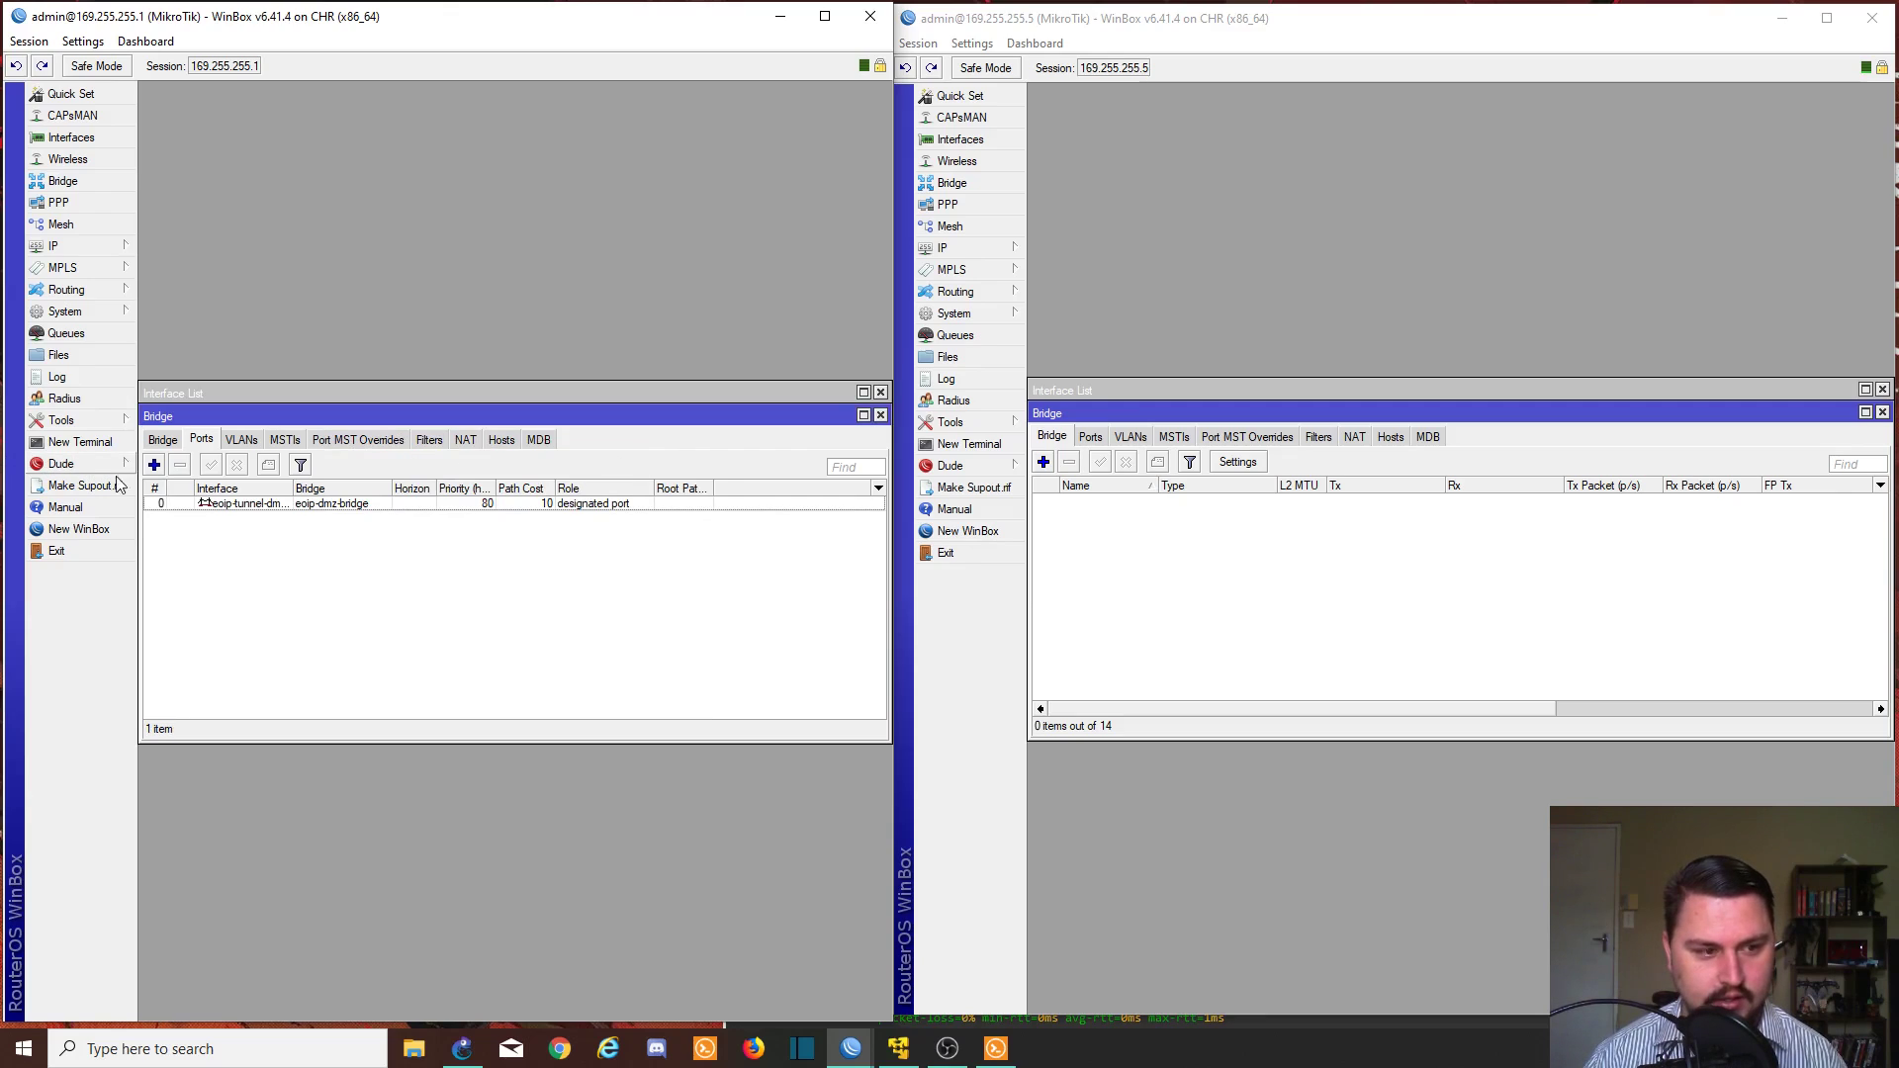
- Add dmz-client-vlan-163 as a second port of eoip-dmz-bridge
click(155, 466)
click(433, 472)
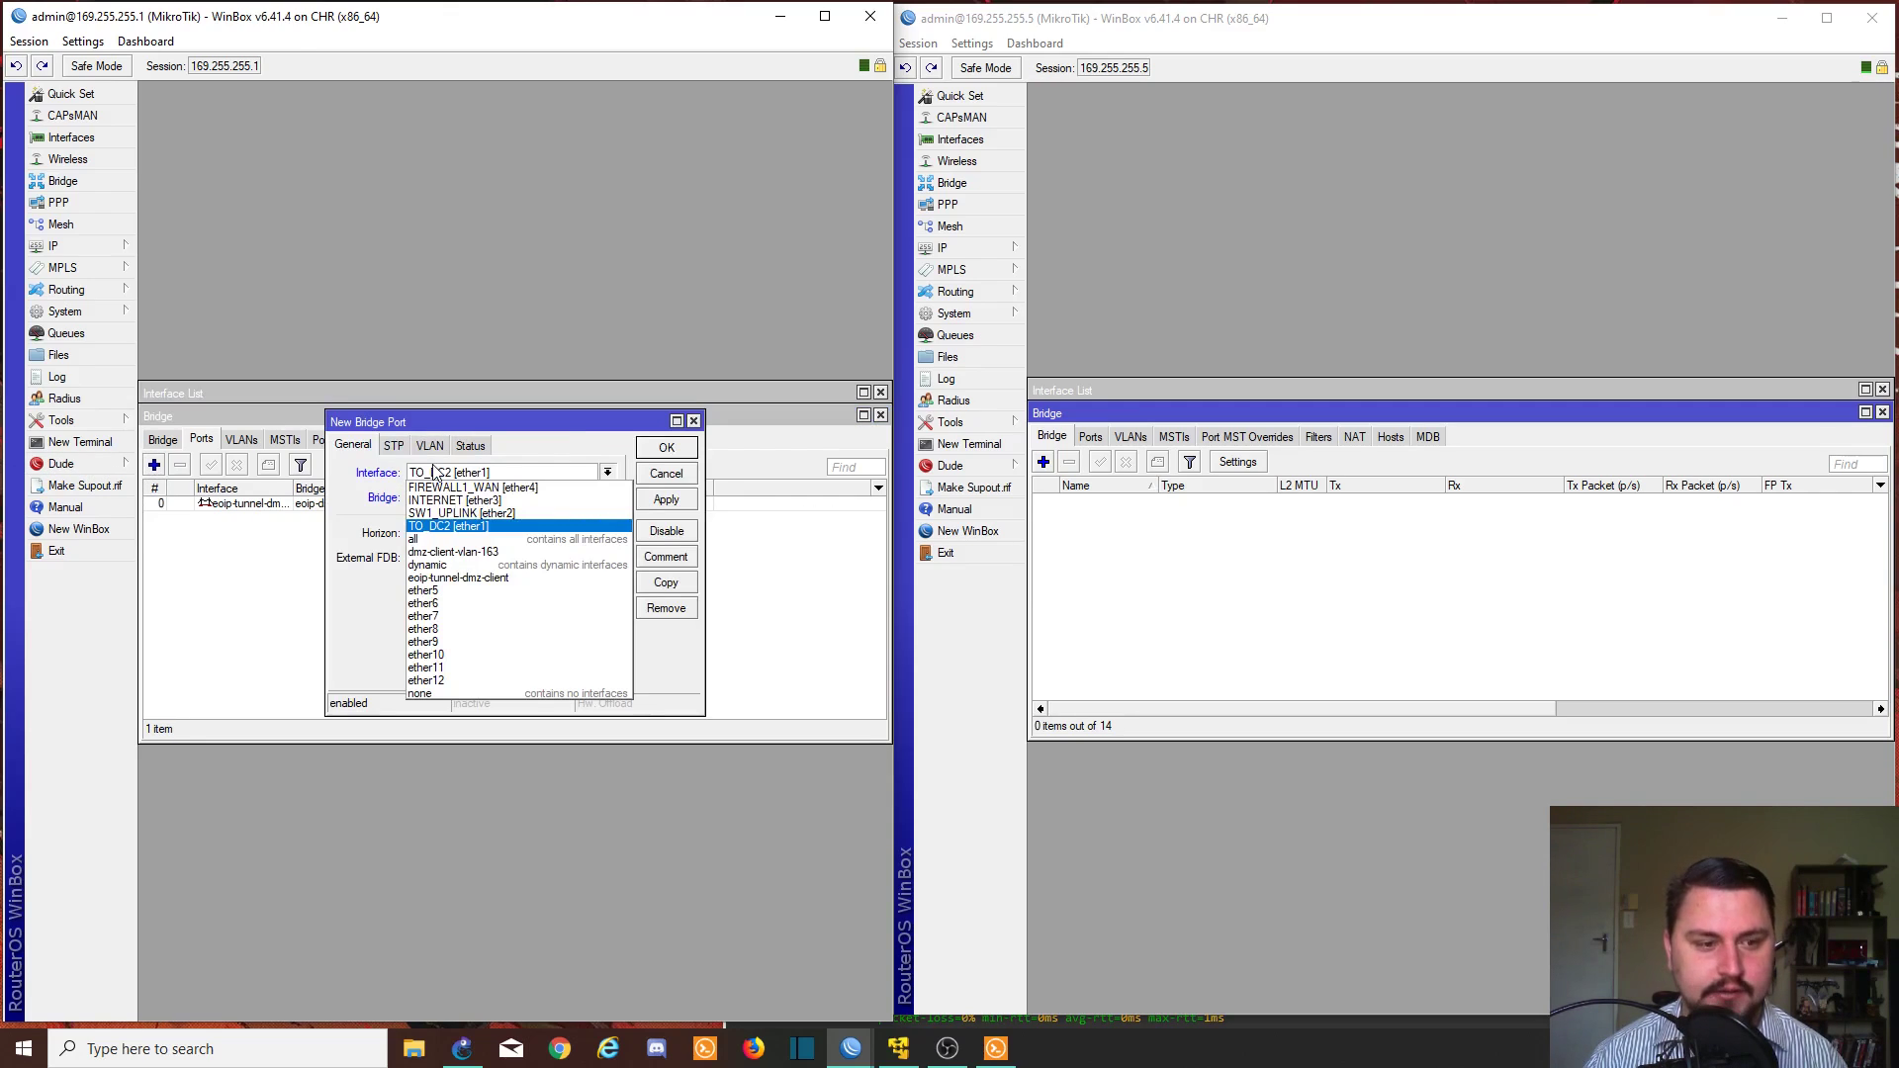
click(455, 552)
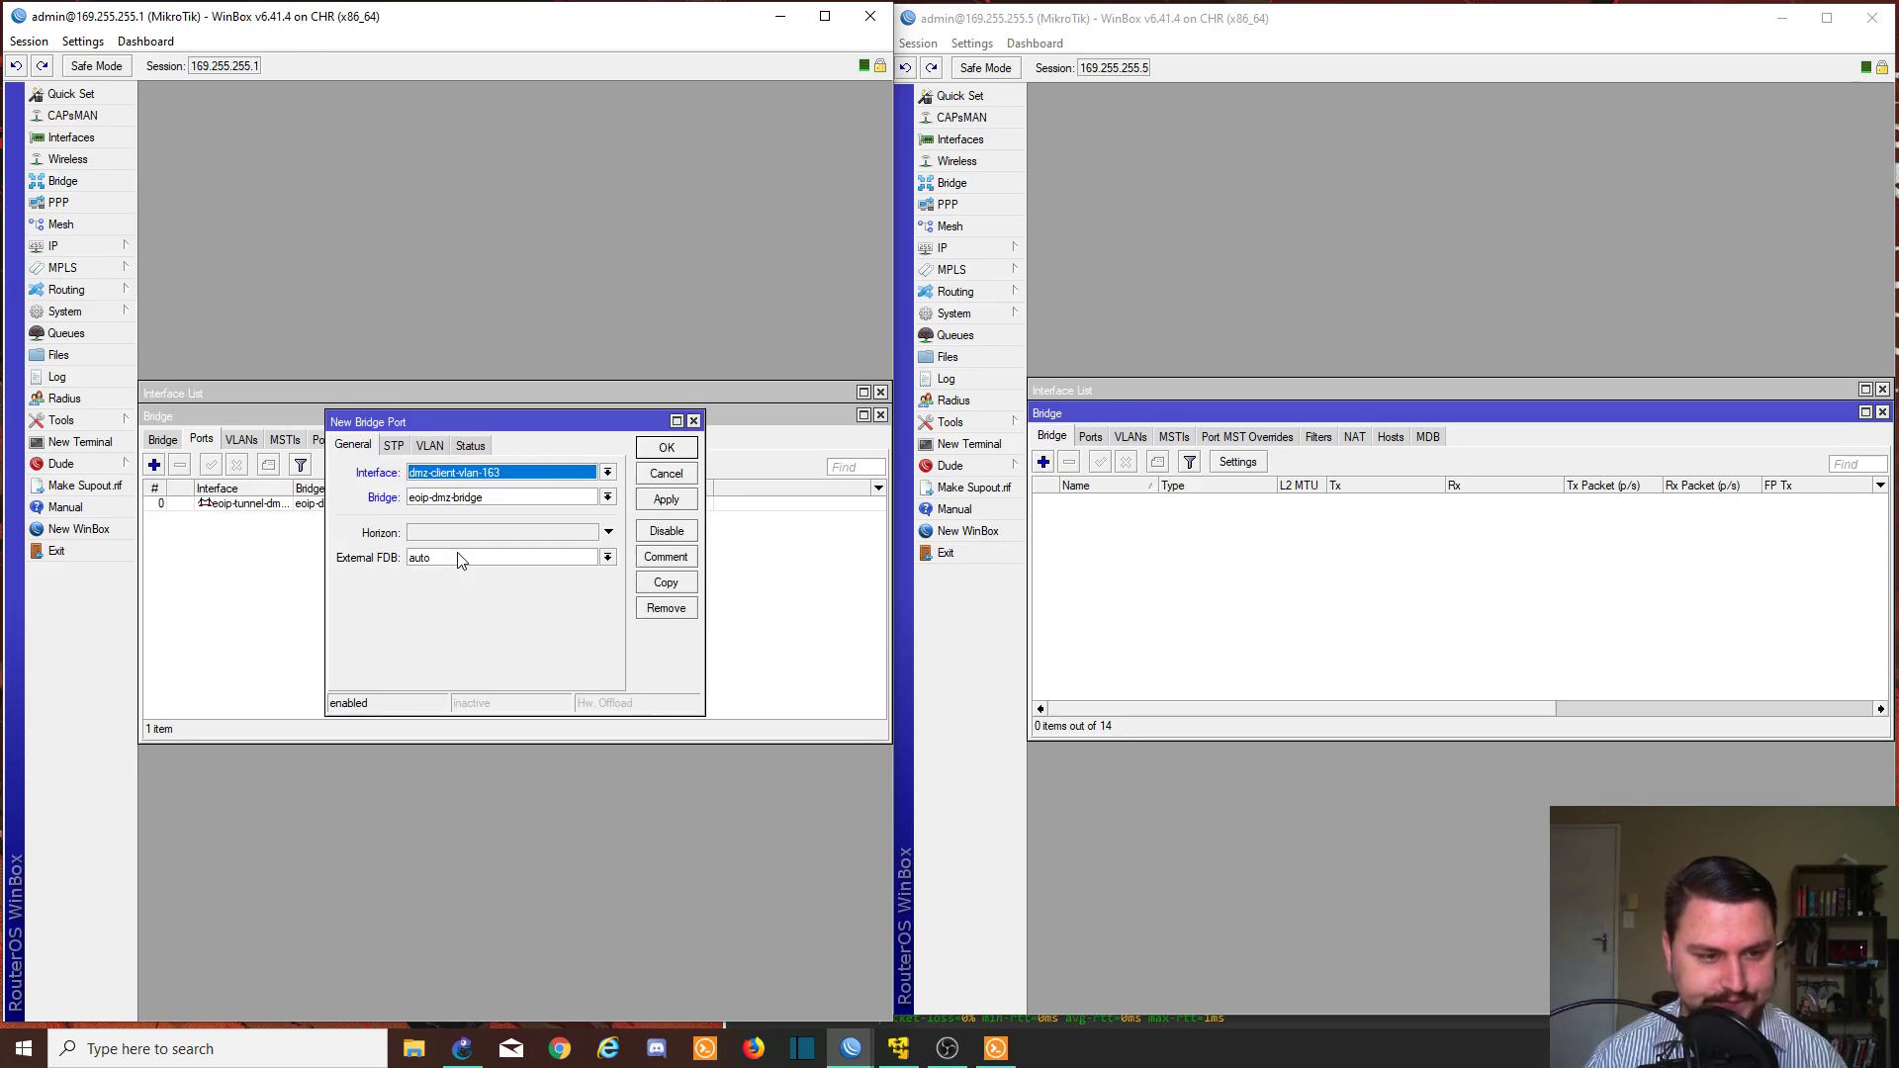
click(481, 498)
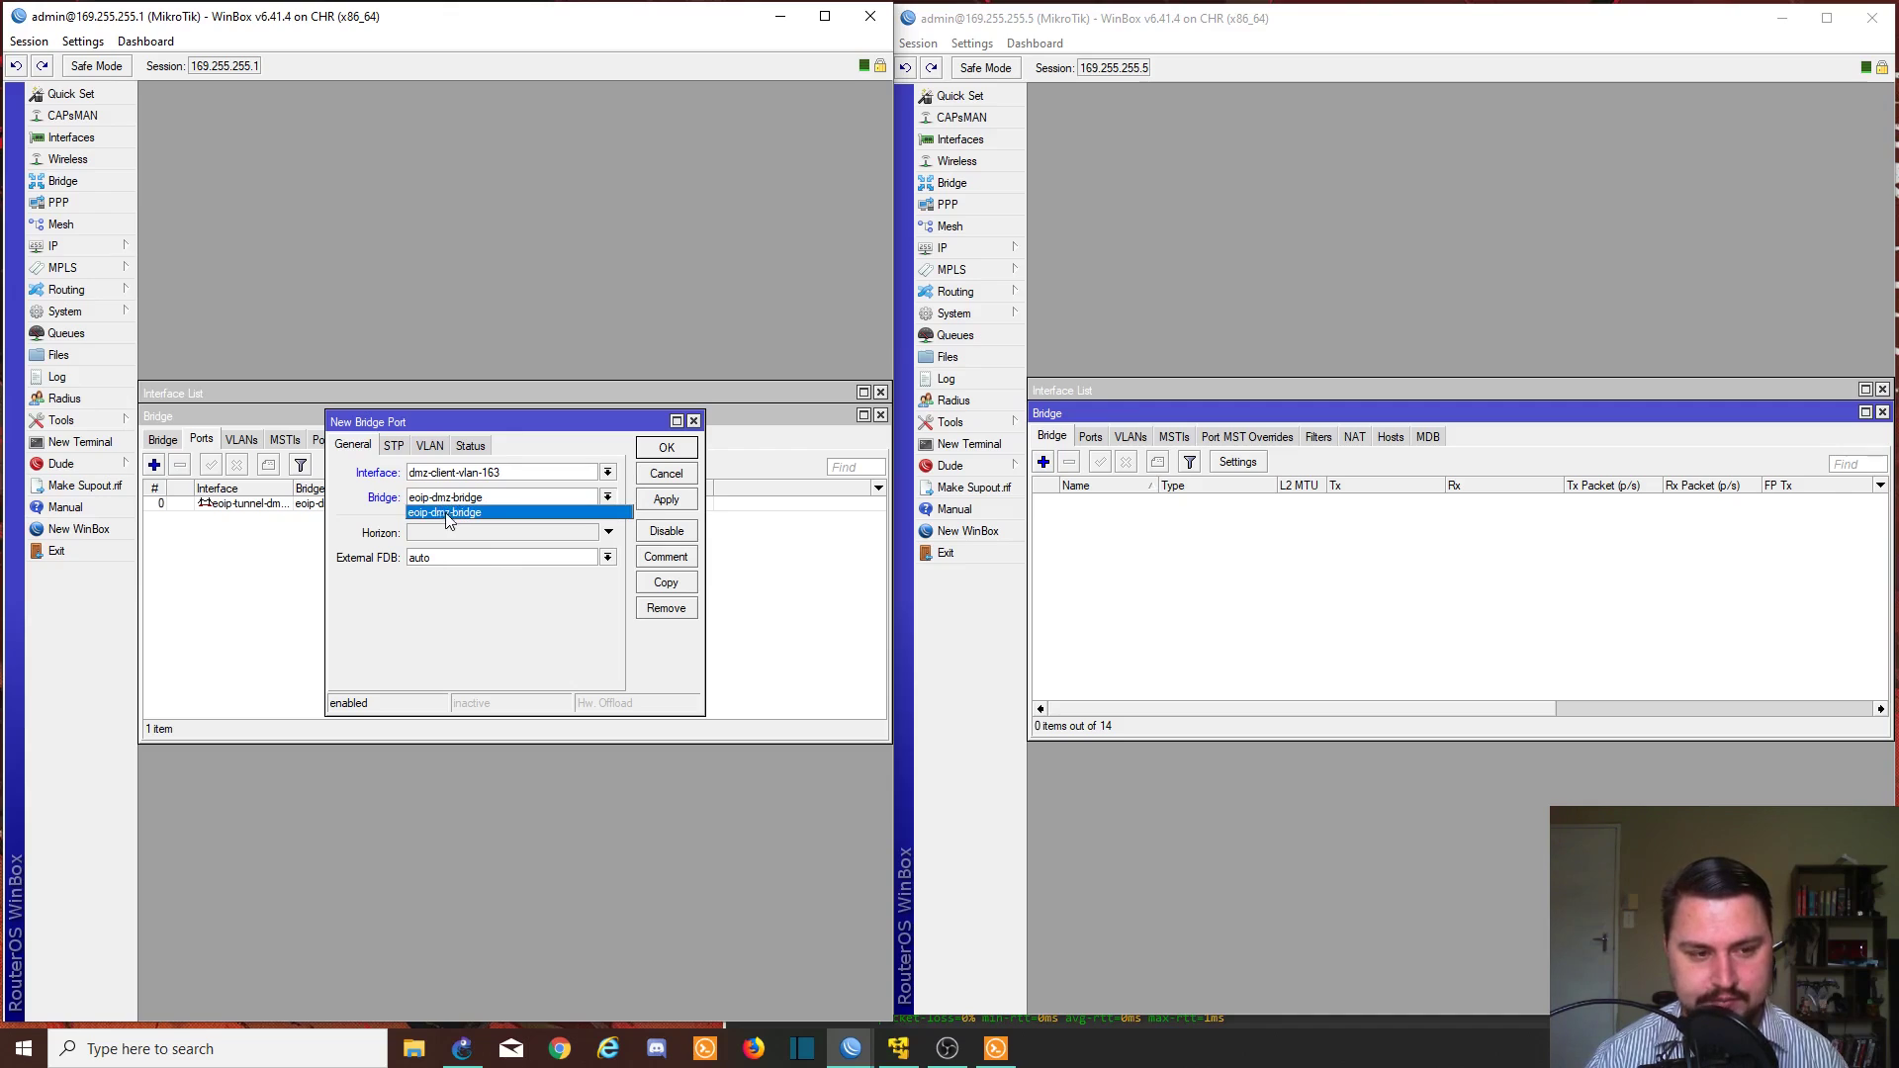
click(464, 510)
click(664, 501)
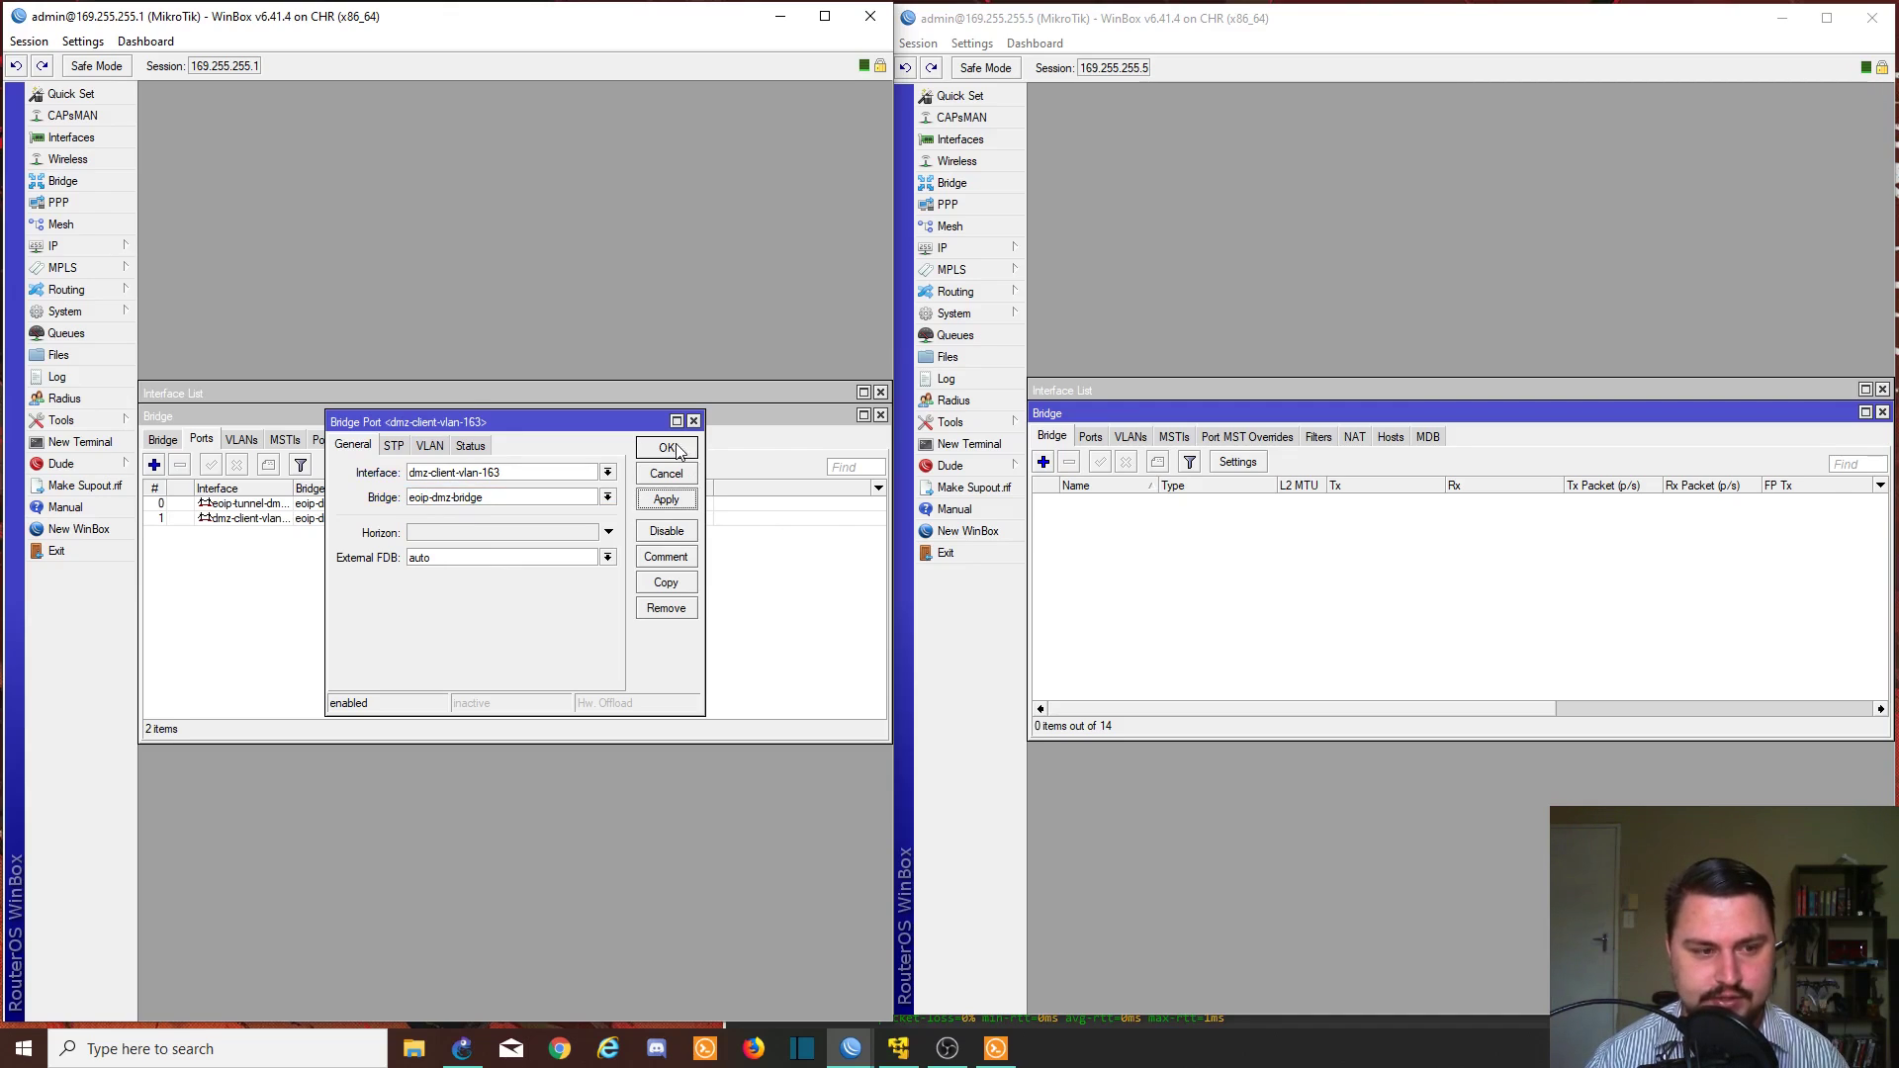
click(676, 447)
- Create a new bridge named eoip-dmz-bridge on the second router
click(1061, 445)
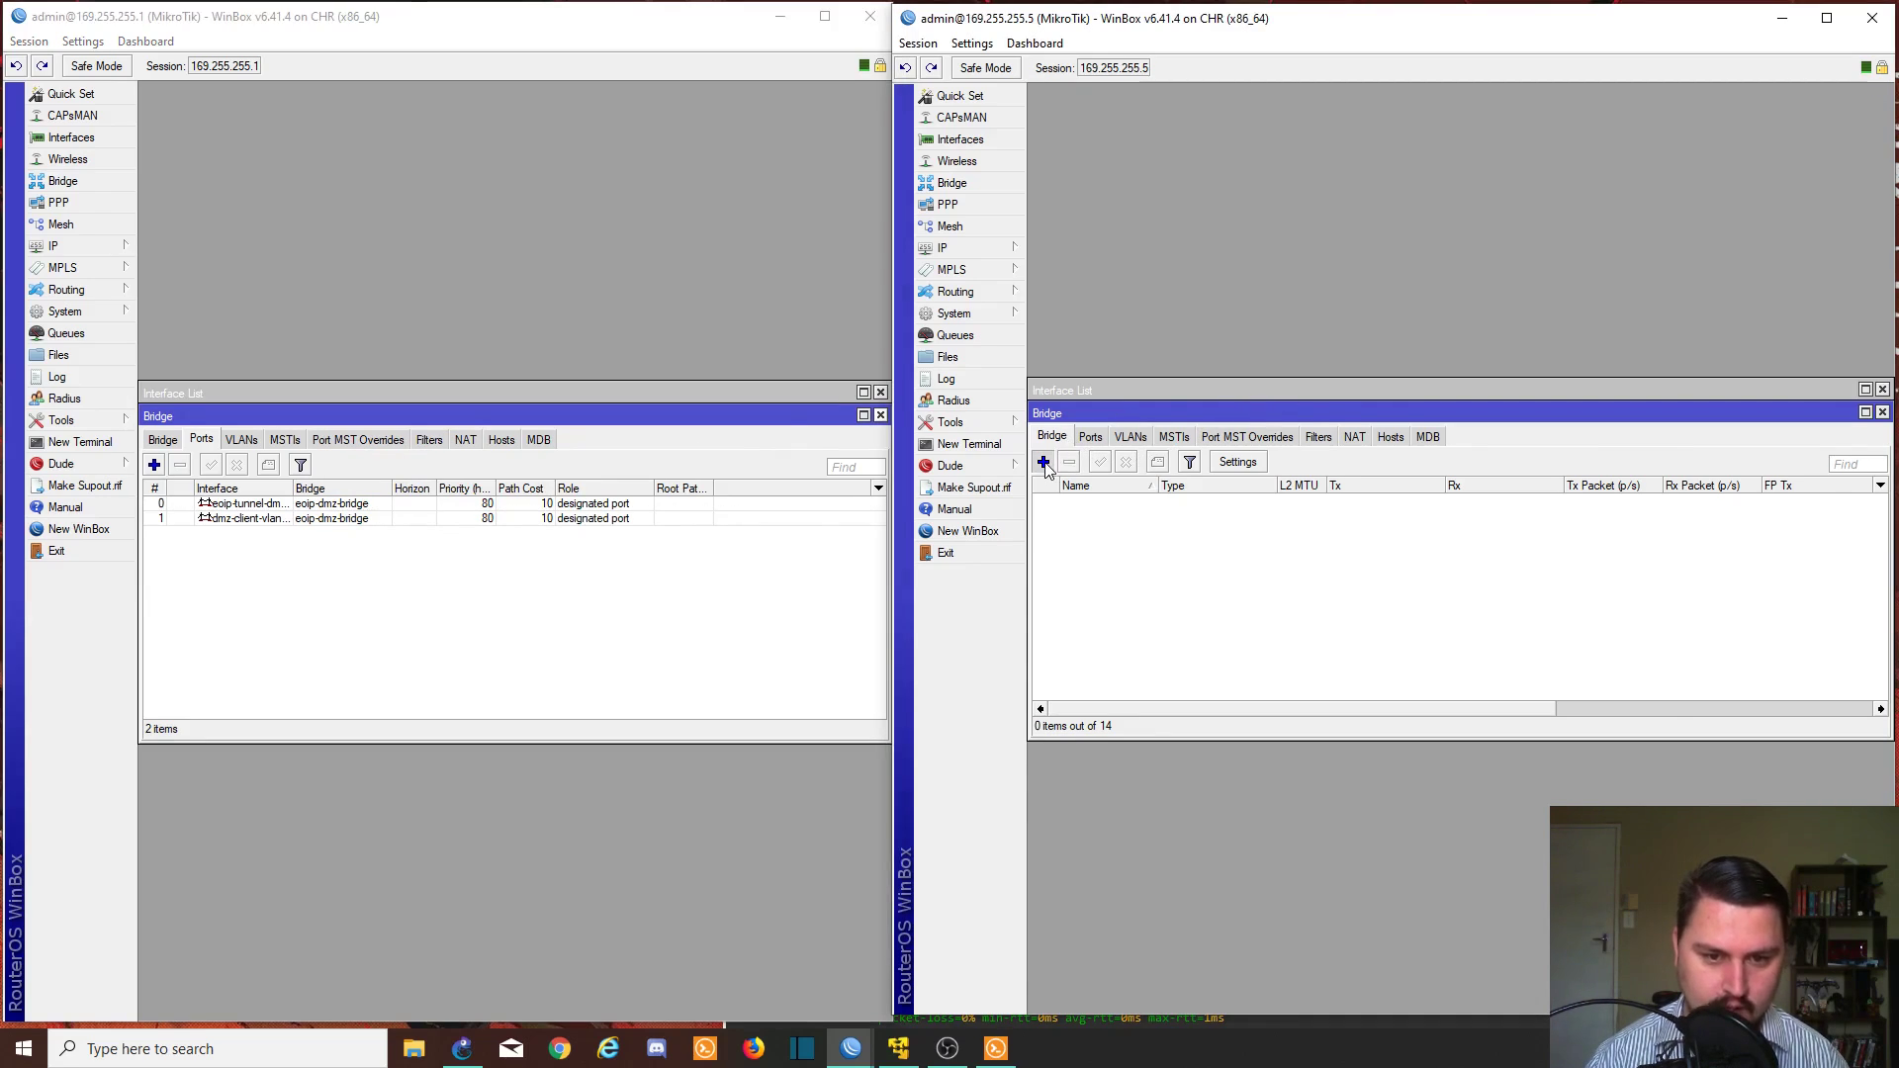
click(1043, 462)
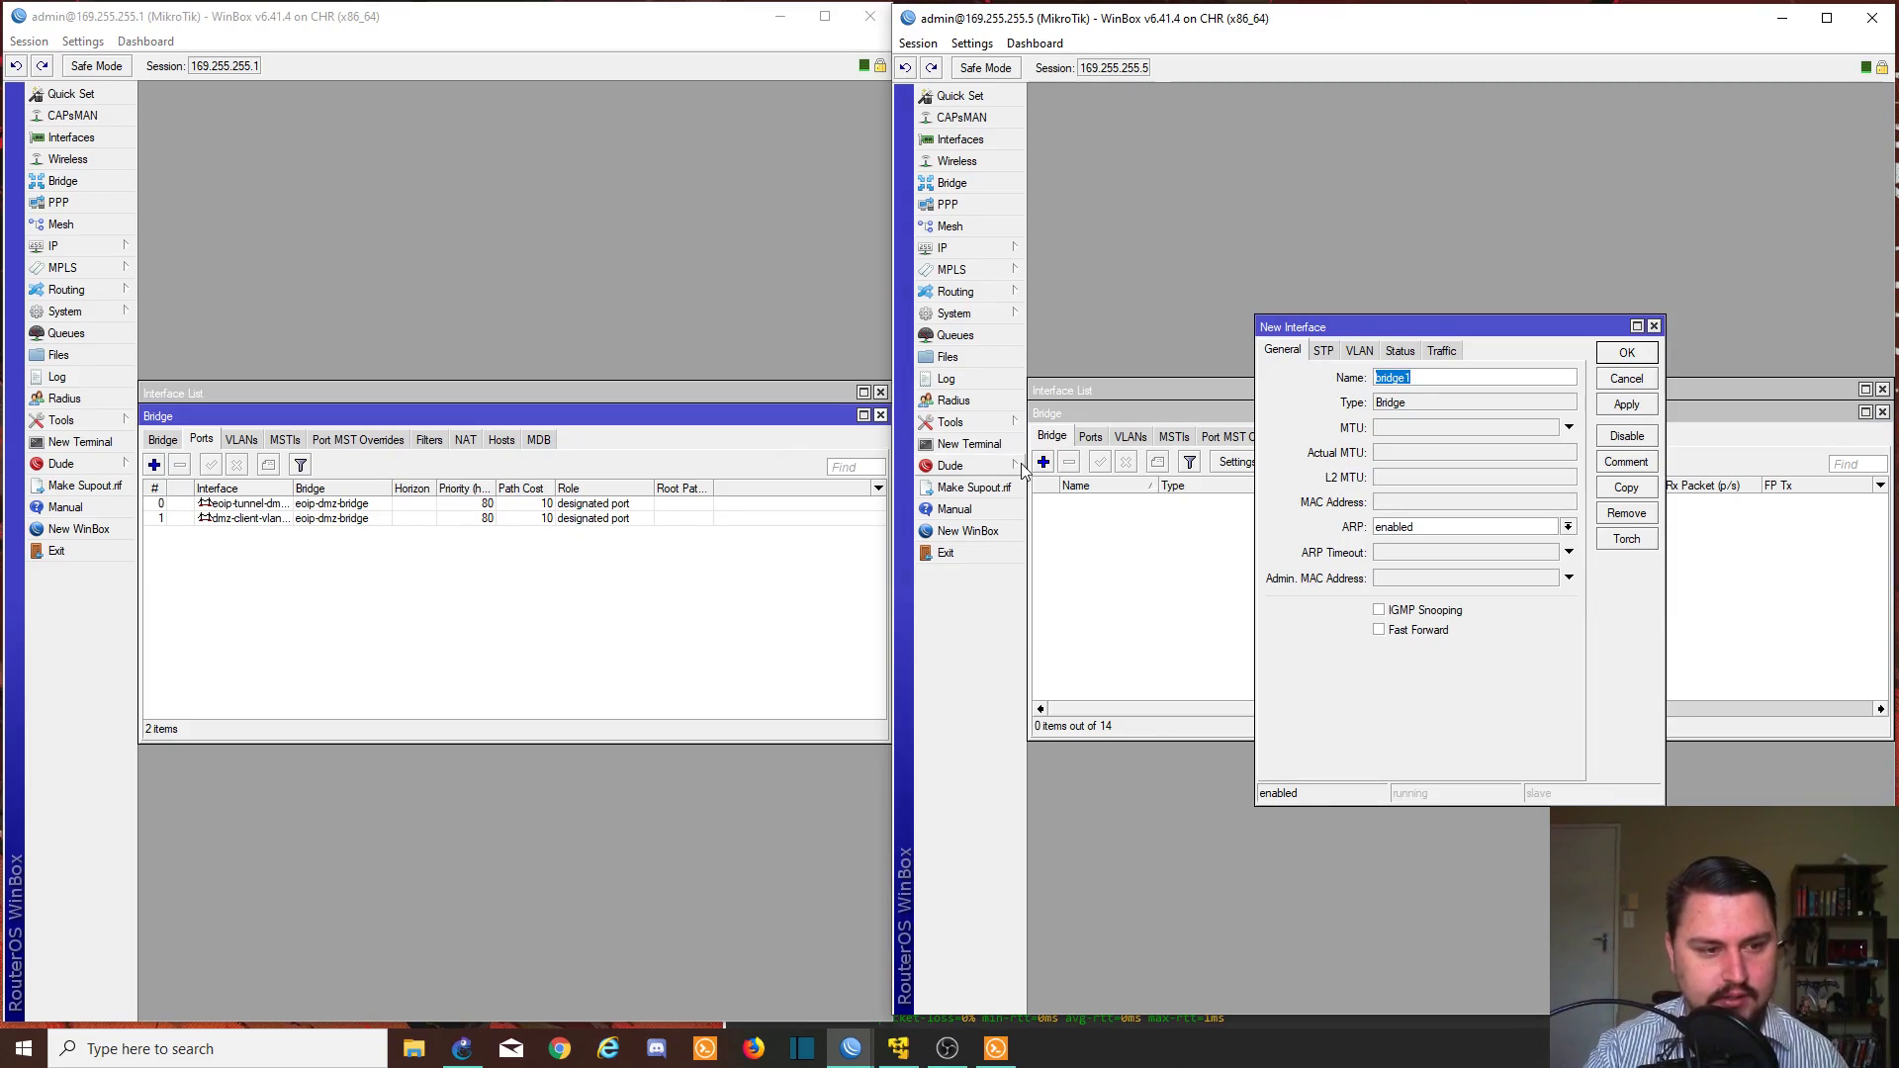
key(BackSpace)
text(eoip-dmz-)
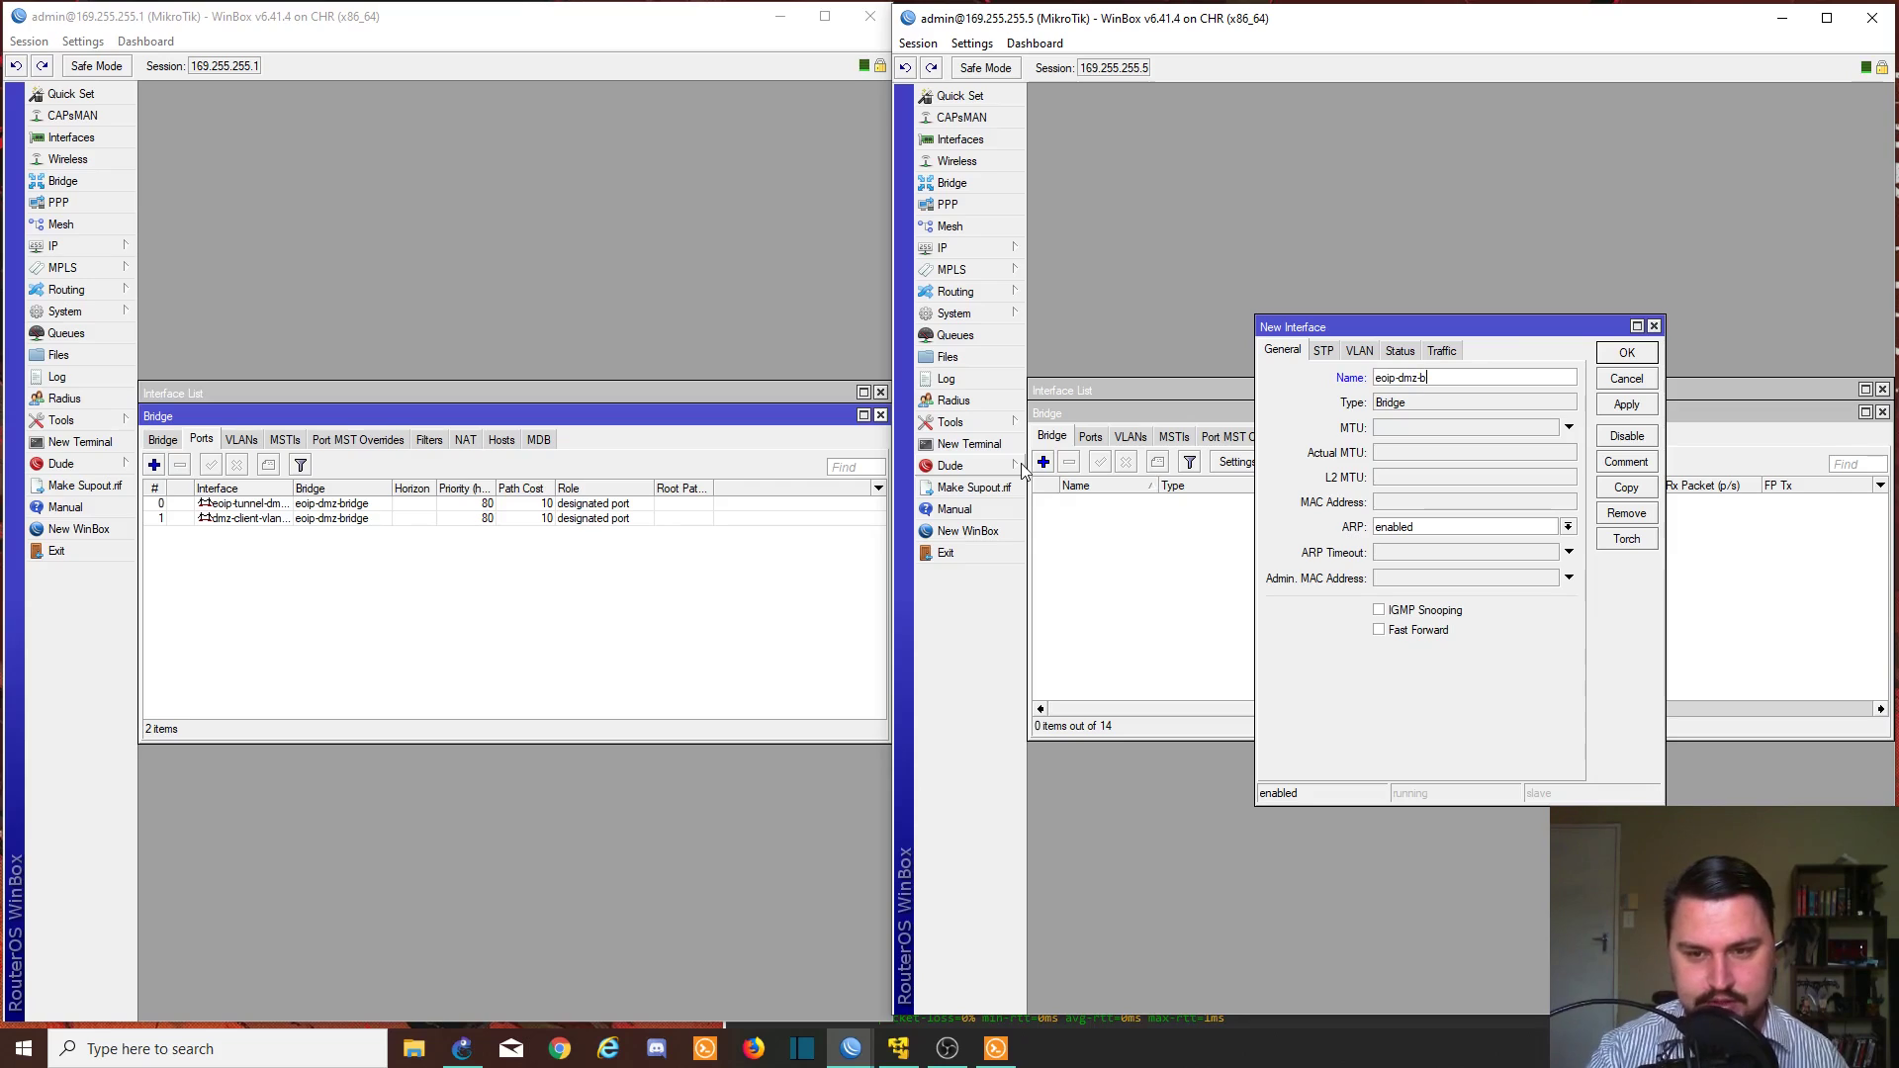
click(1605, 406)
click(1626, 352)
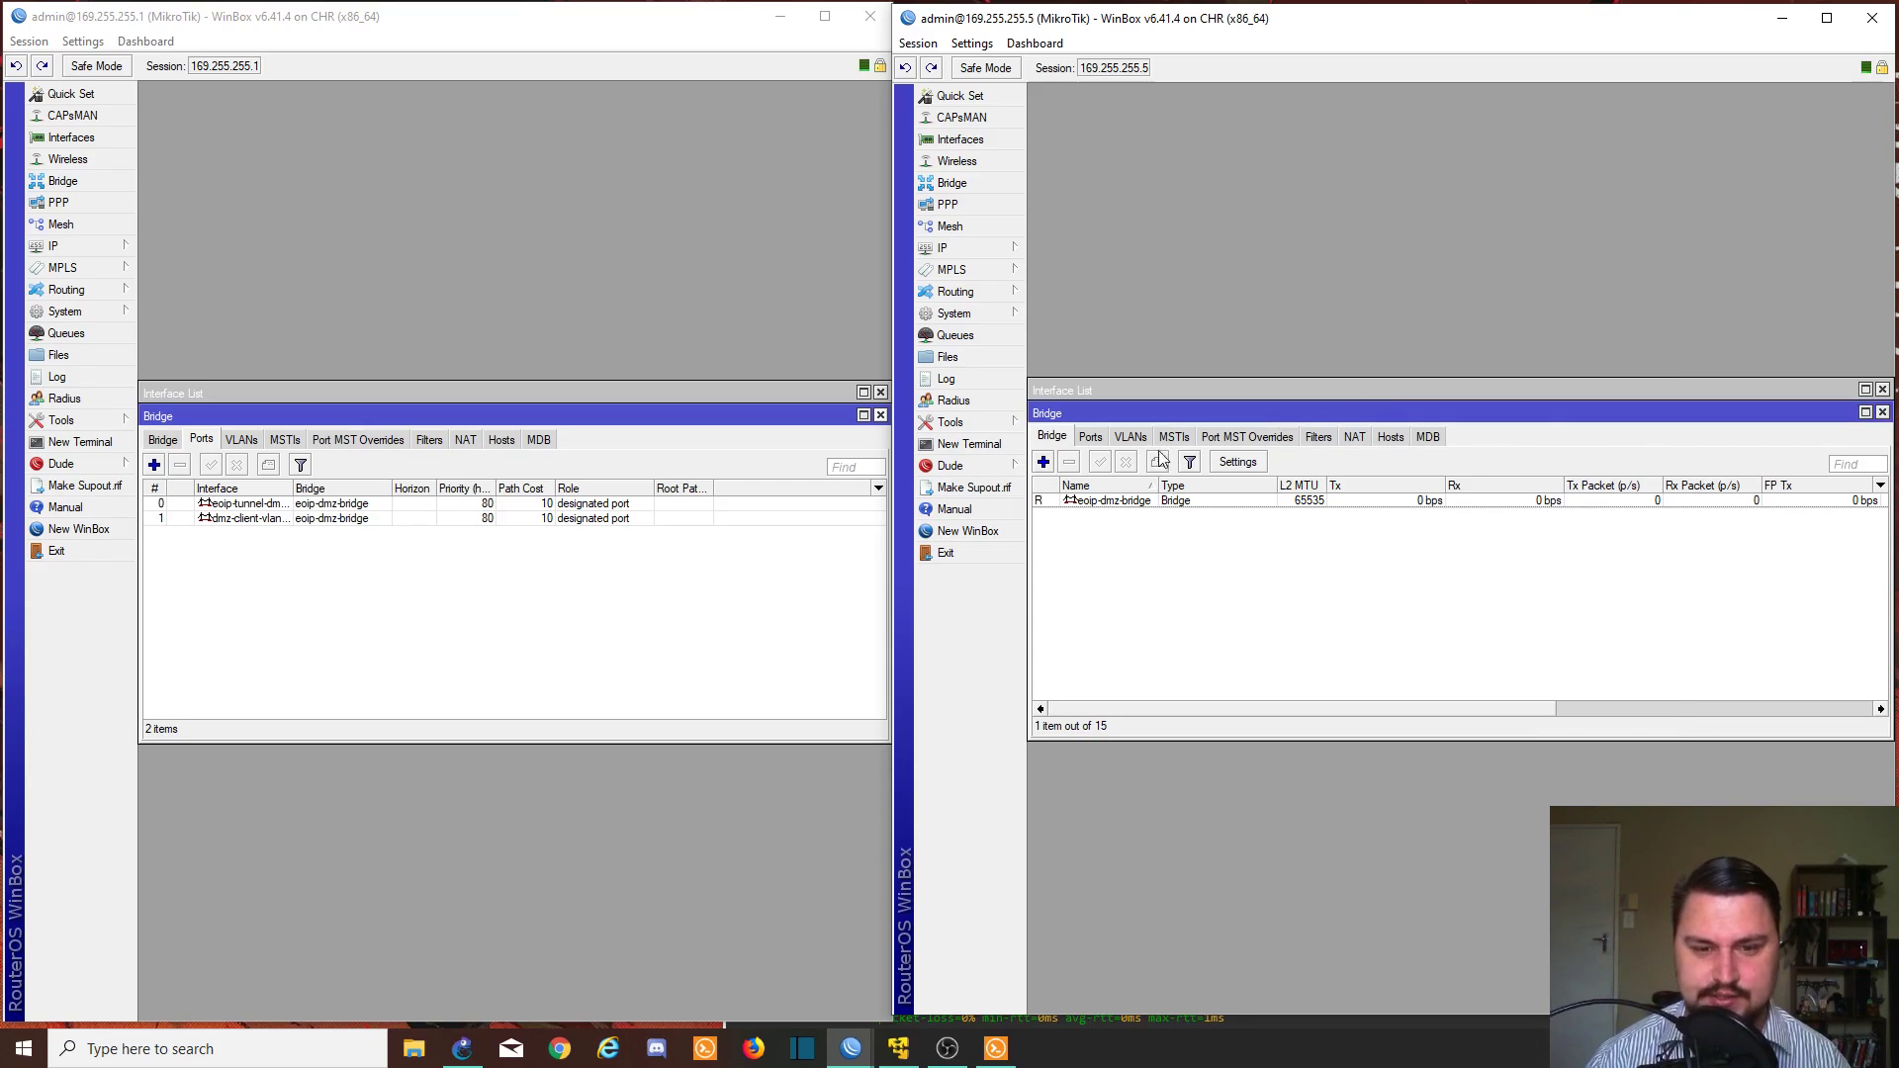
- Add eoip-tunnel-dmz-client and dmz-client-vlan163 as ports of eoip-dmz-bridge
click(1094, 439)
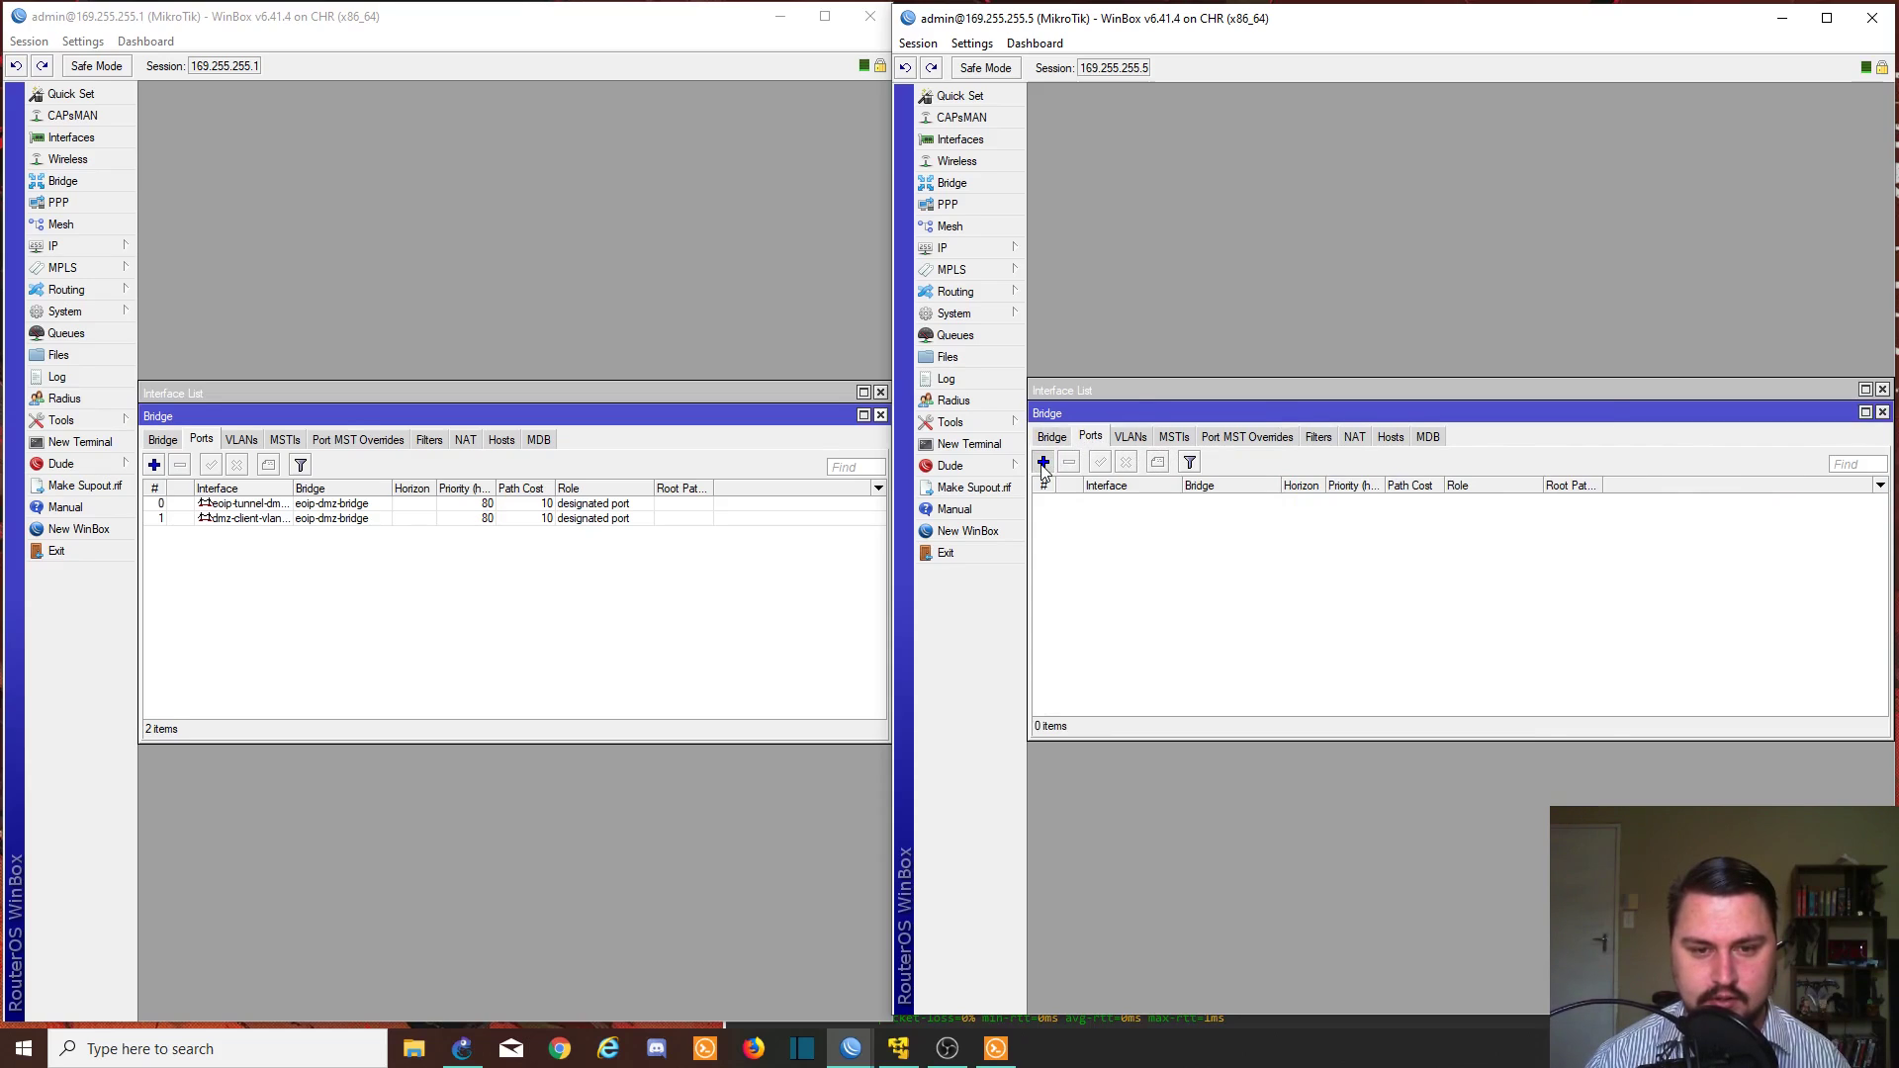
click(1044, 462)
click(1382, 468)
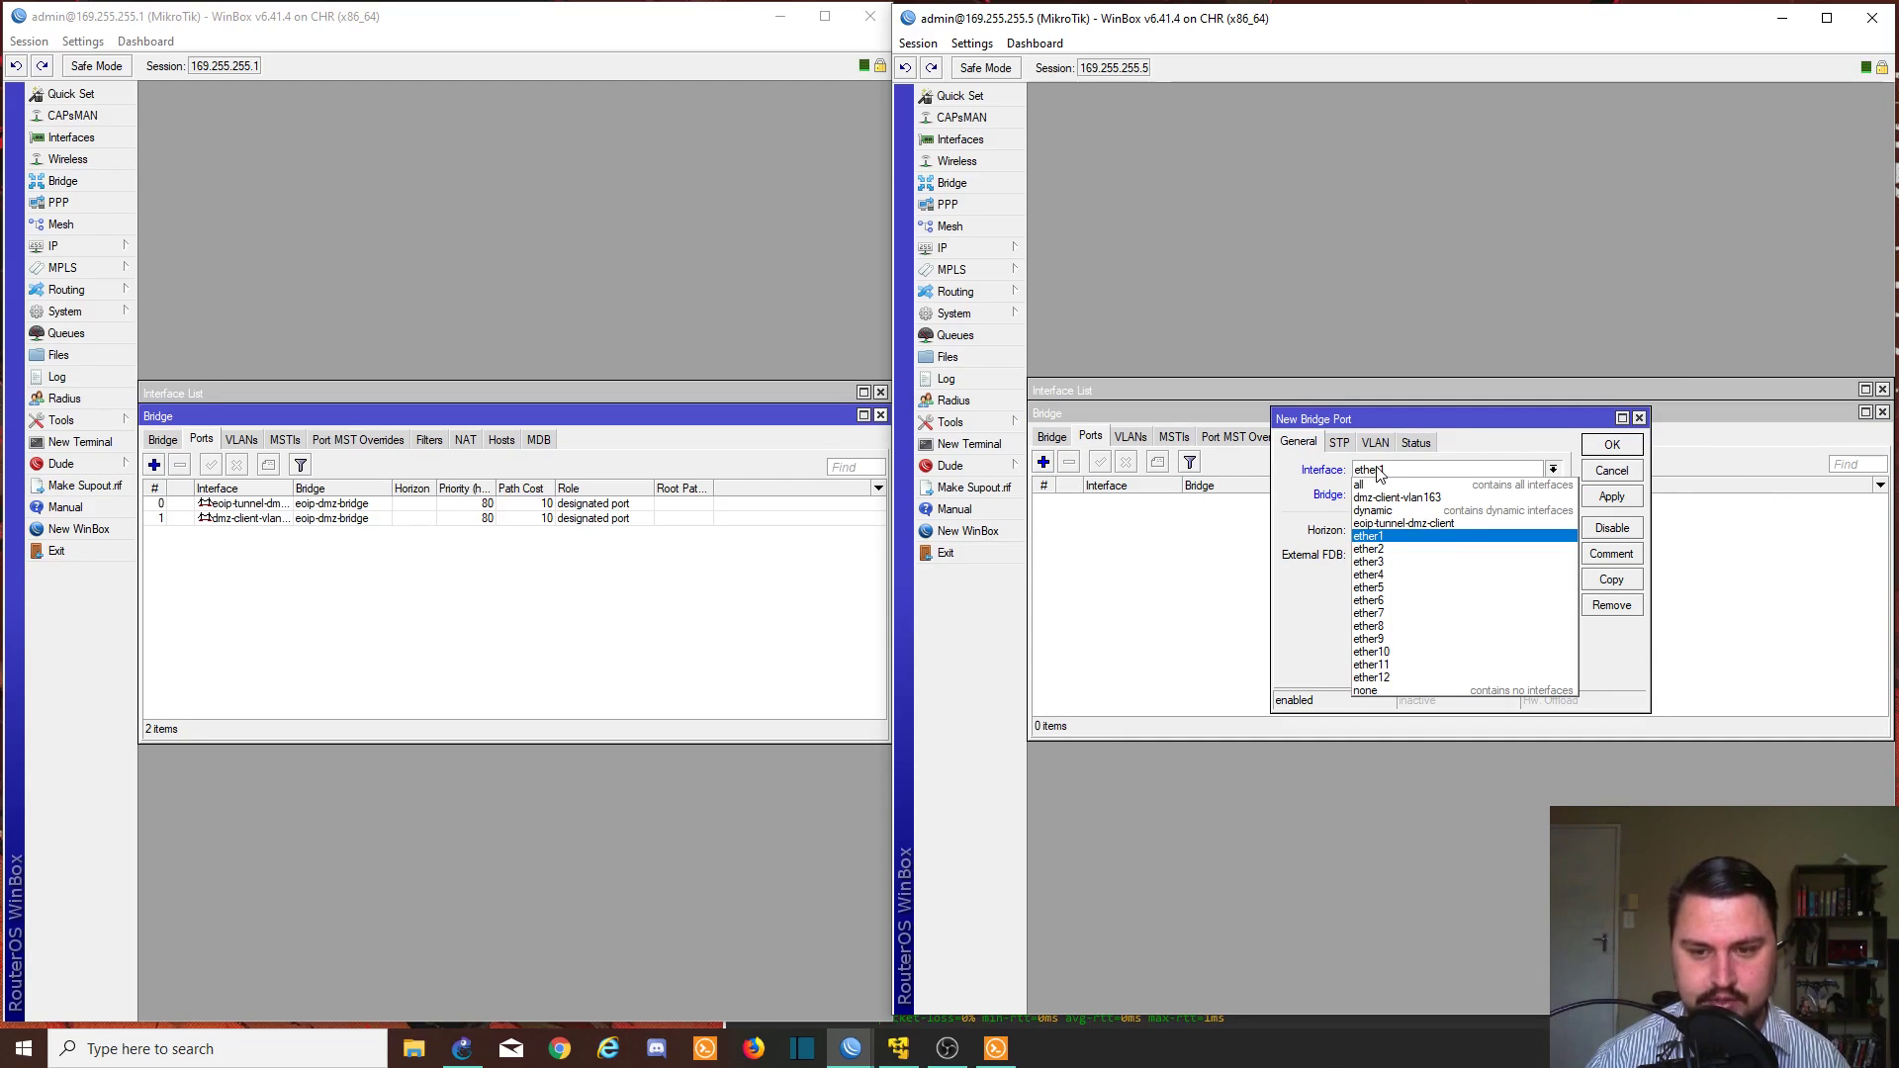
click(1411, 527)
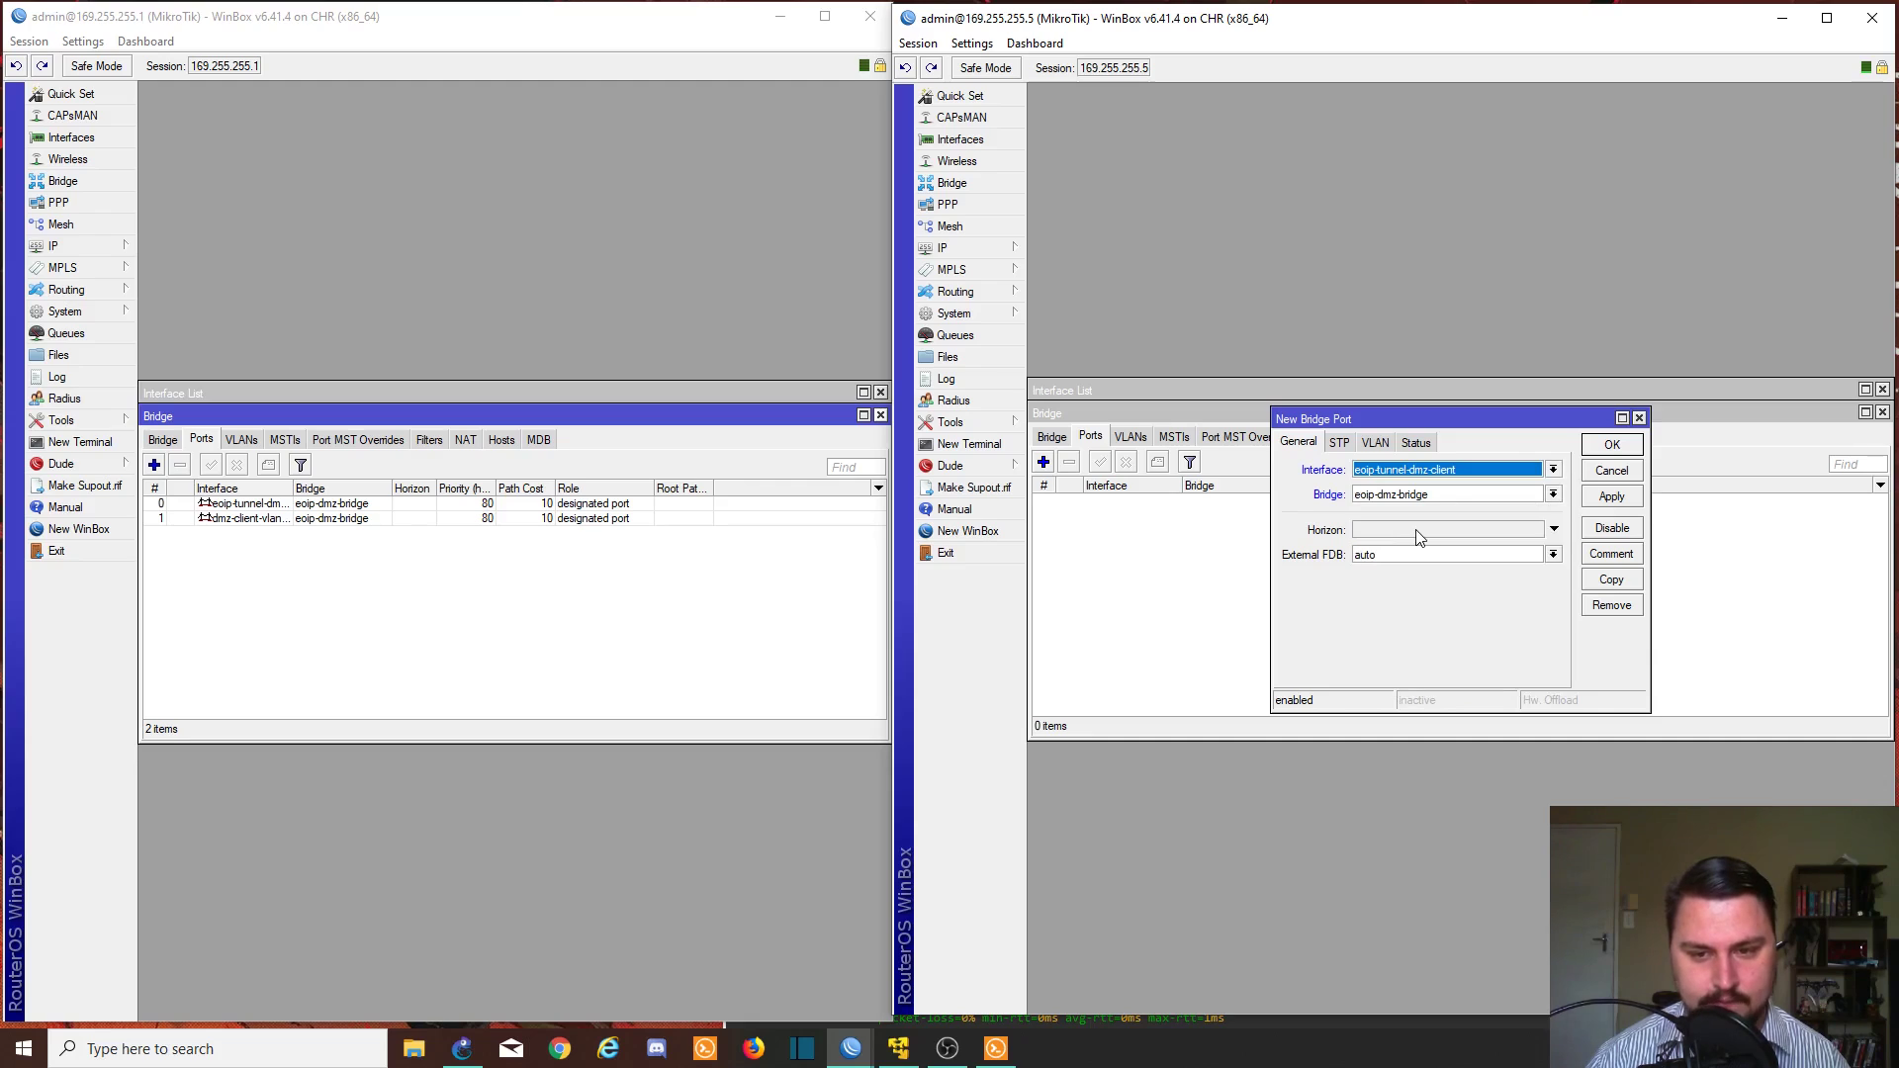
click(1603, 499)
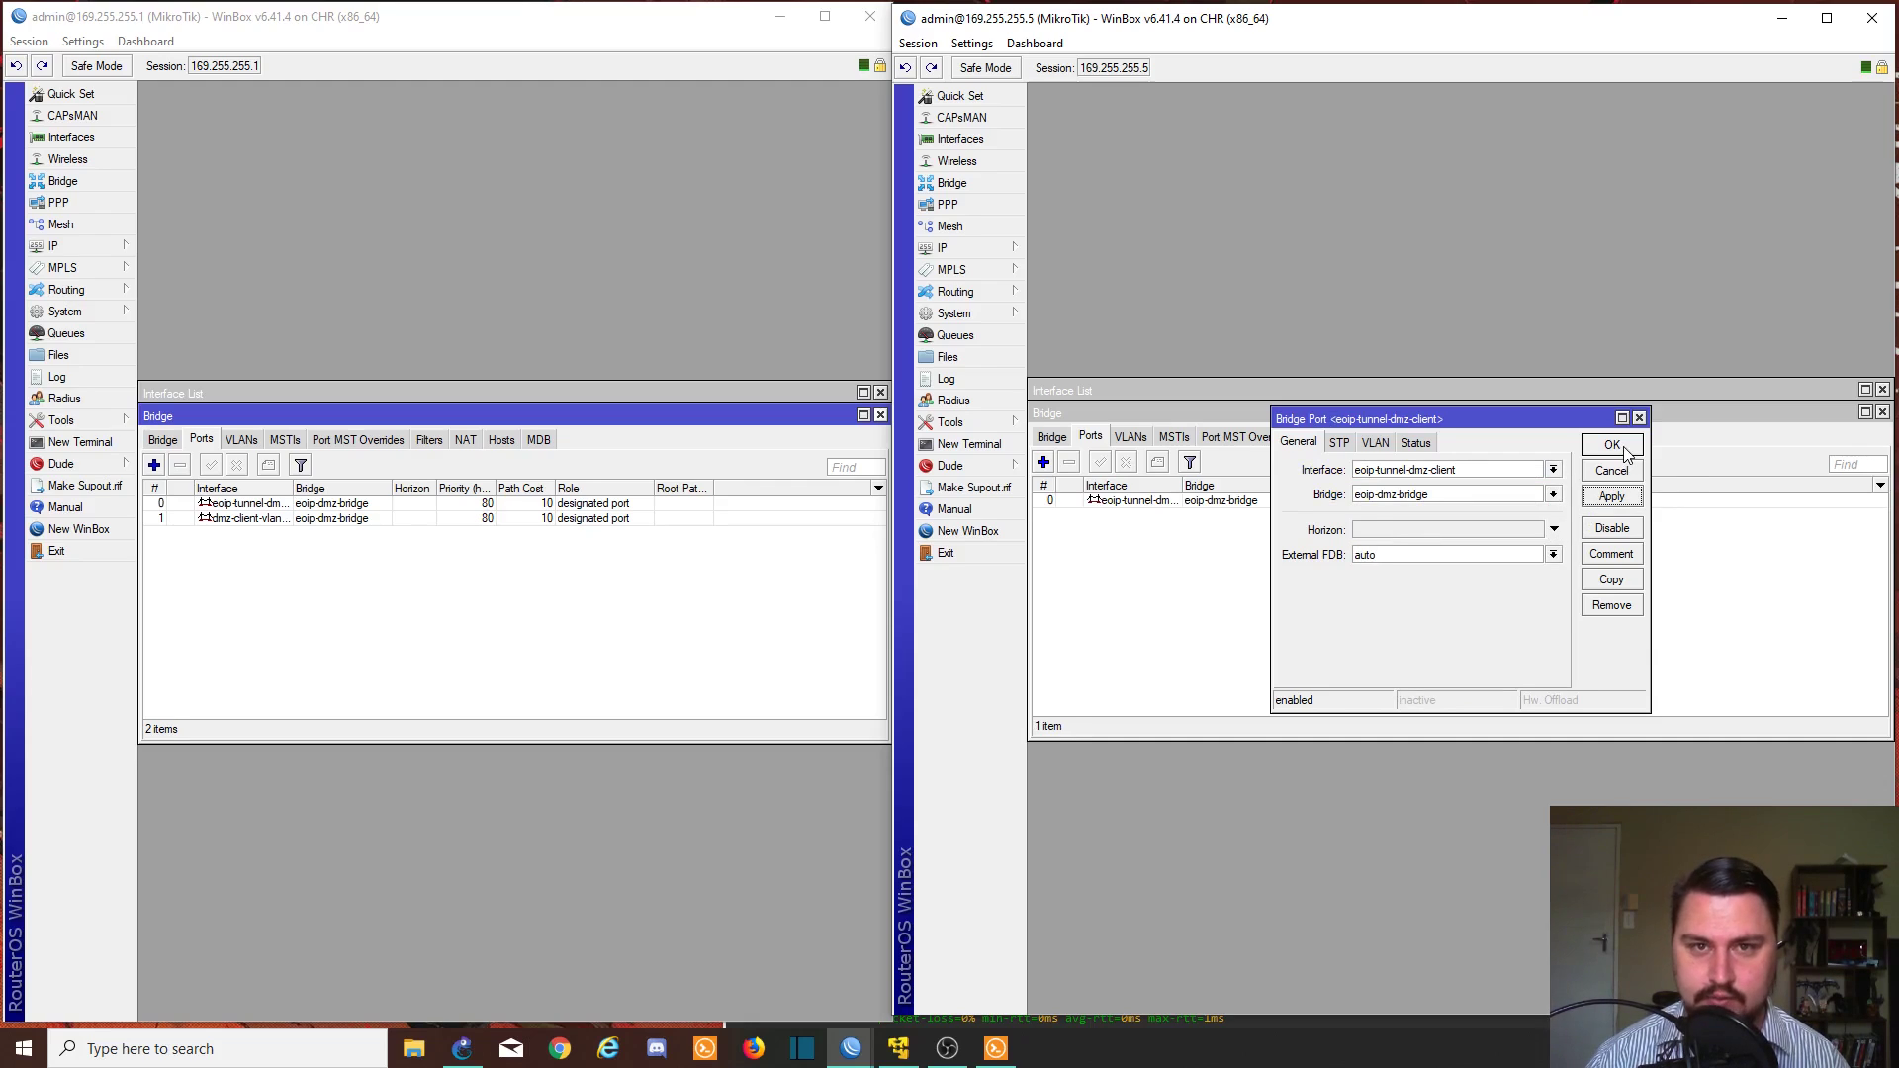
click(1613, 445)
click(1044, 463)
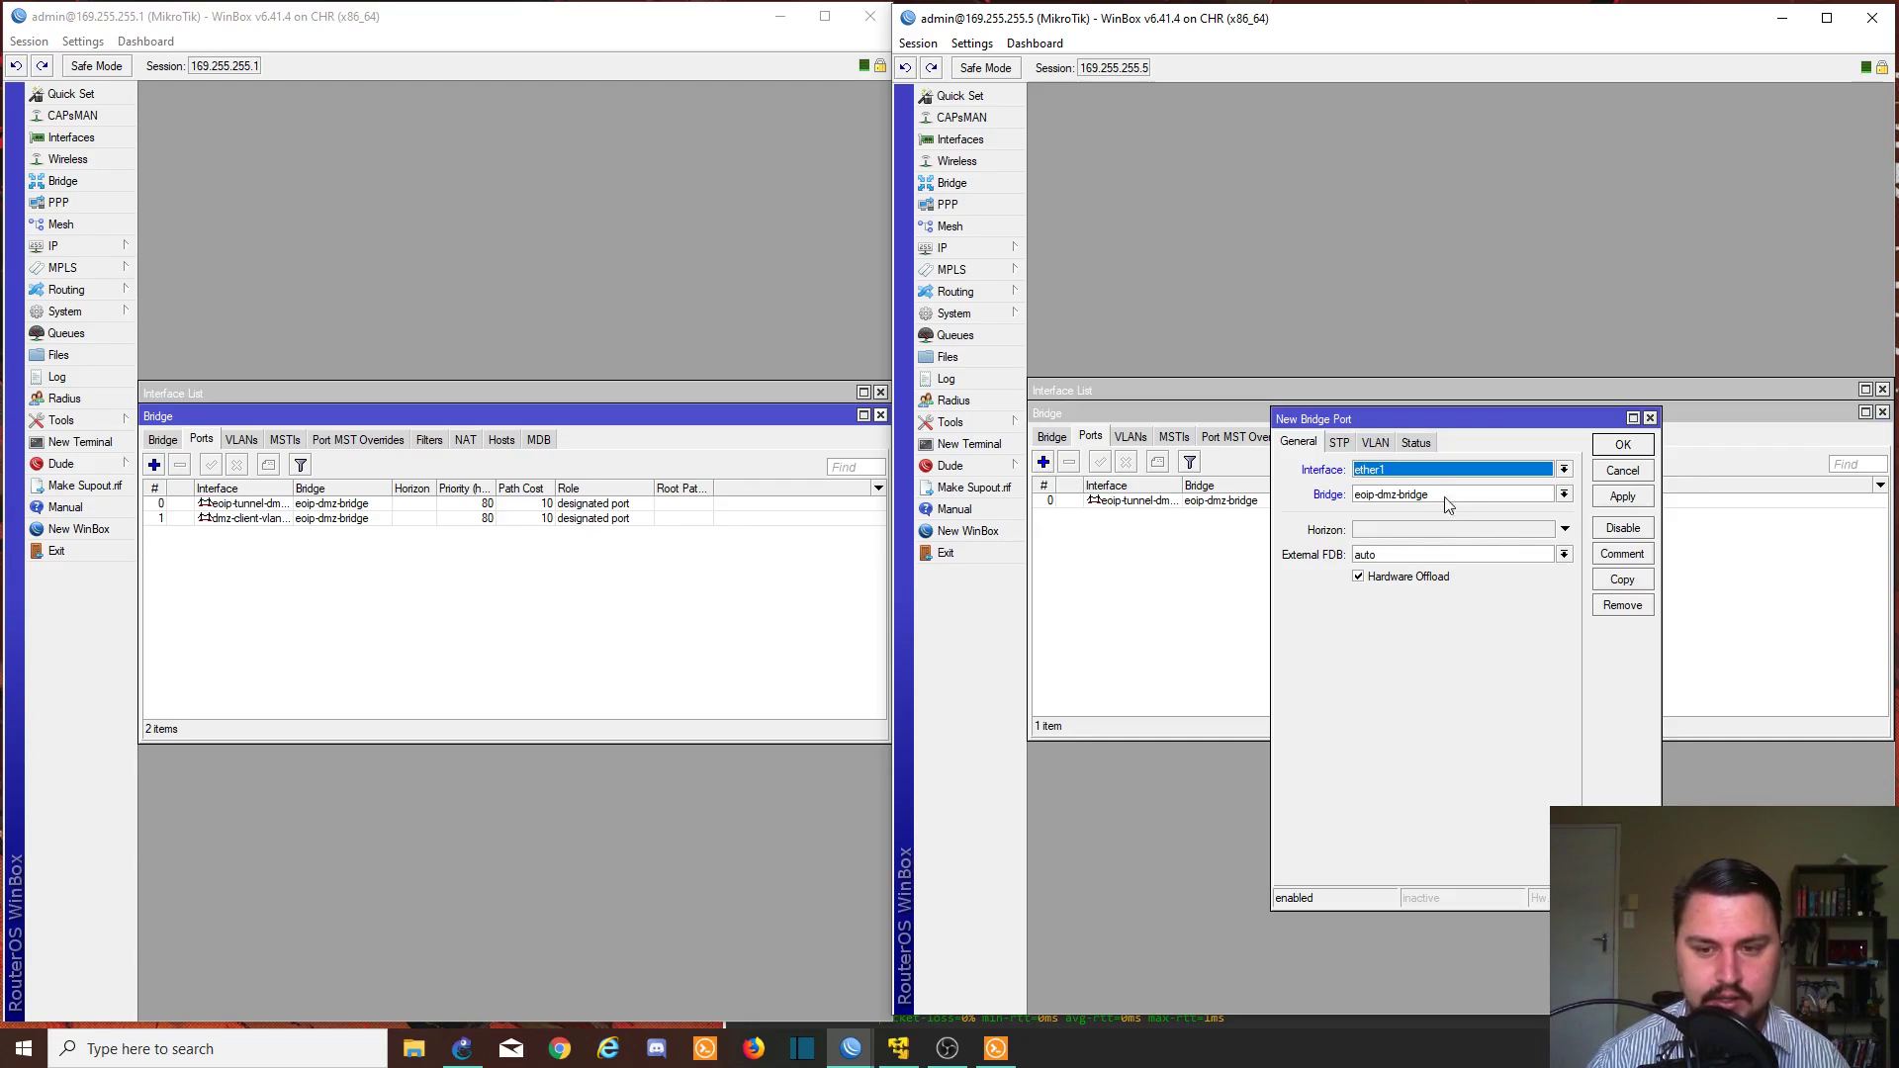
click(1420, 467)
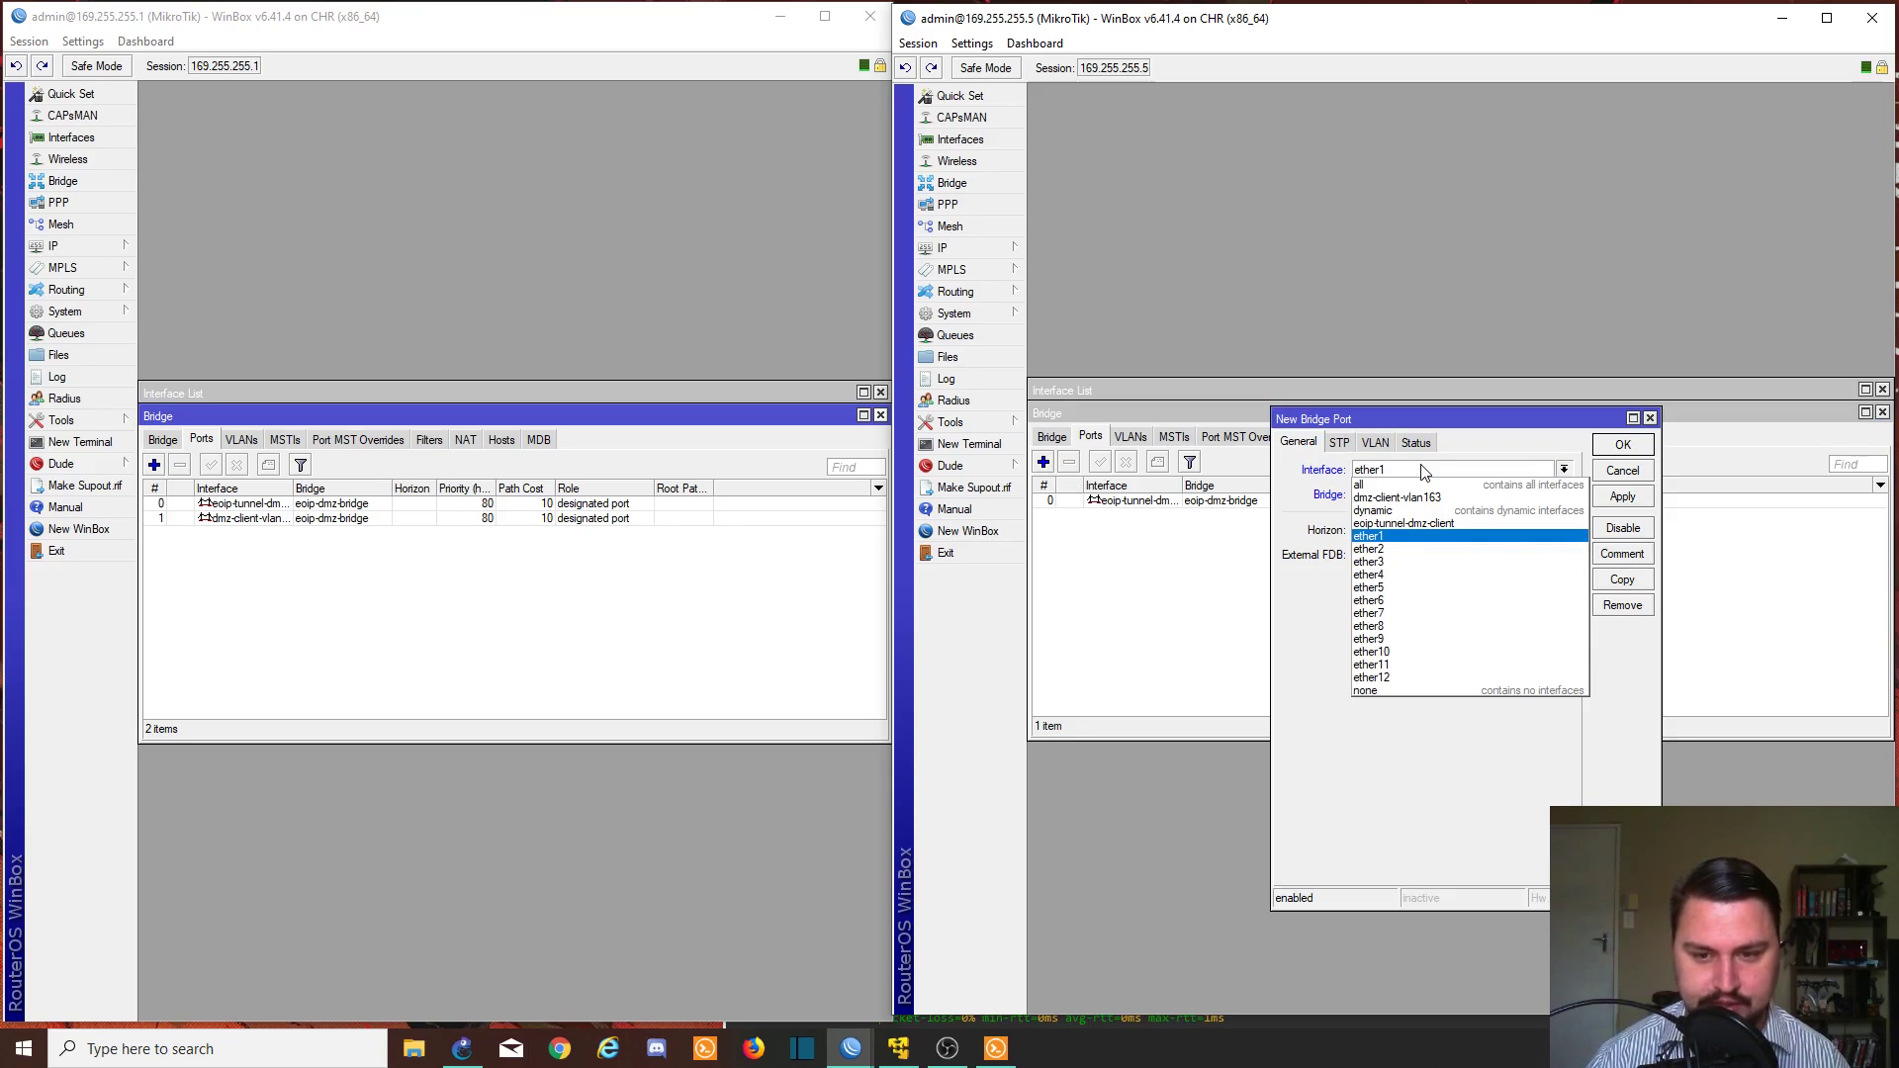
click(1415, 498)
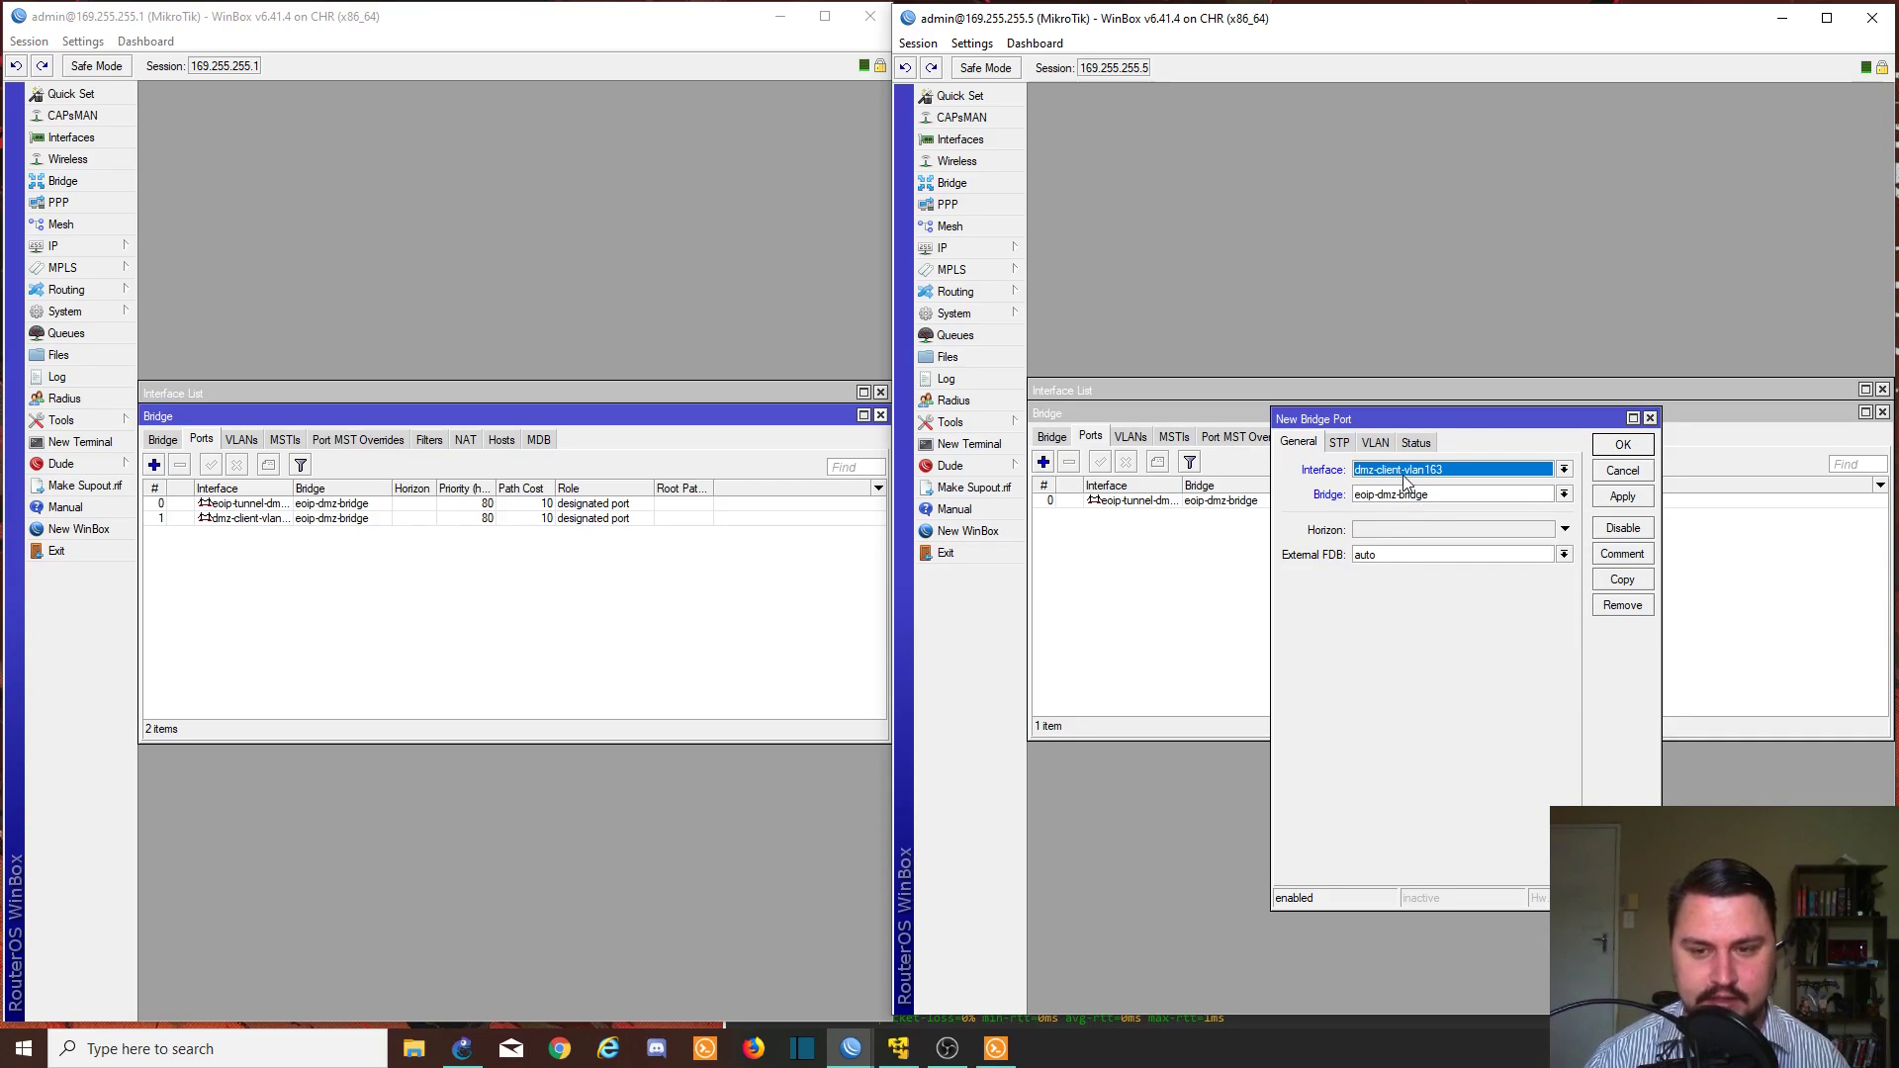
click(1638, 499)
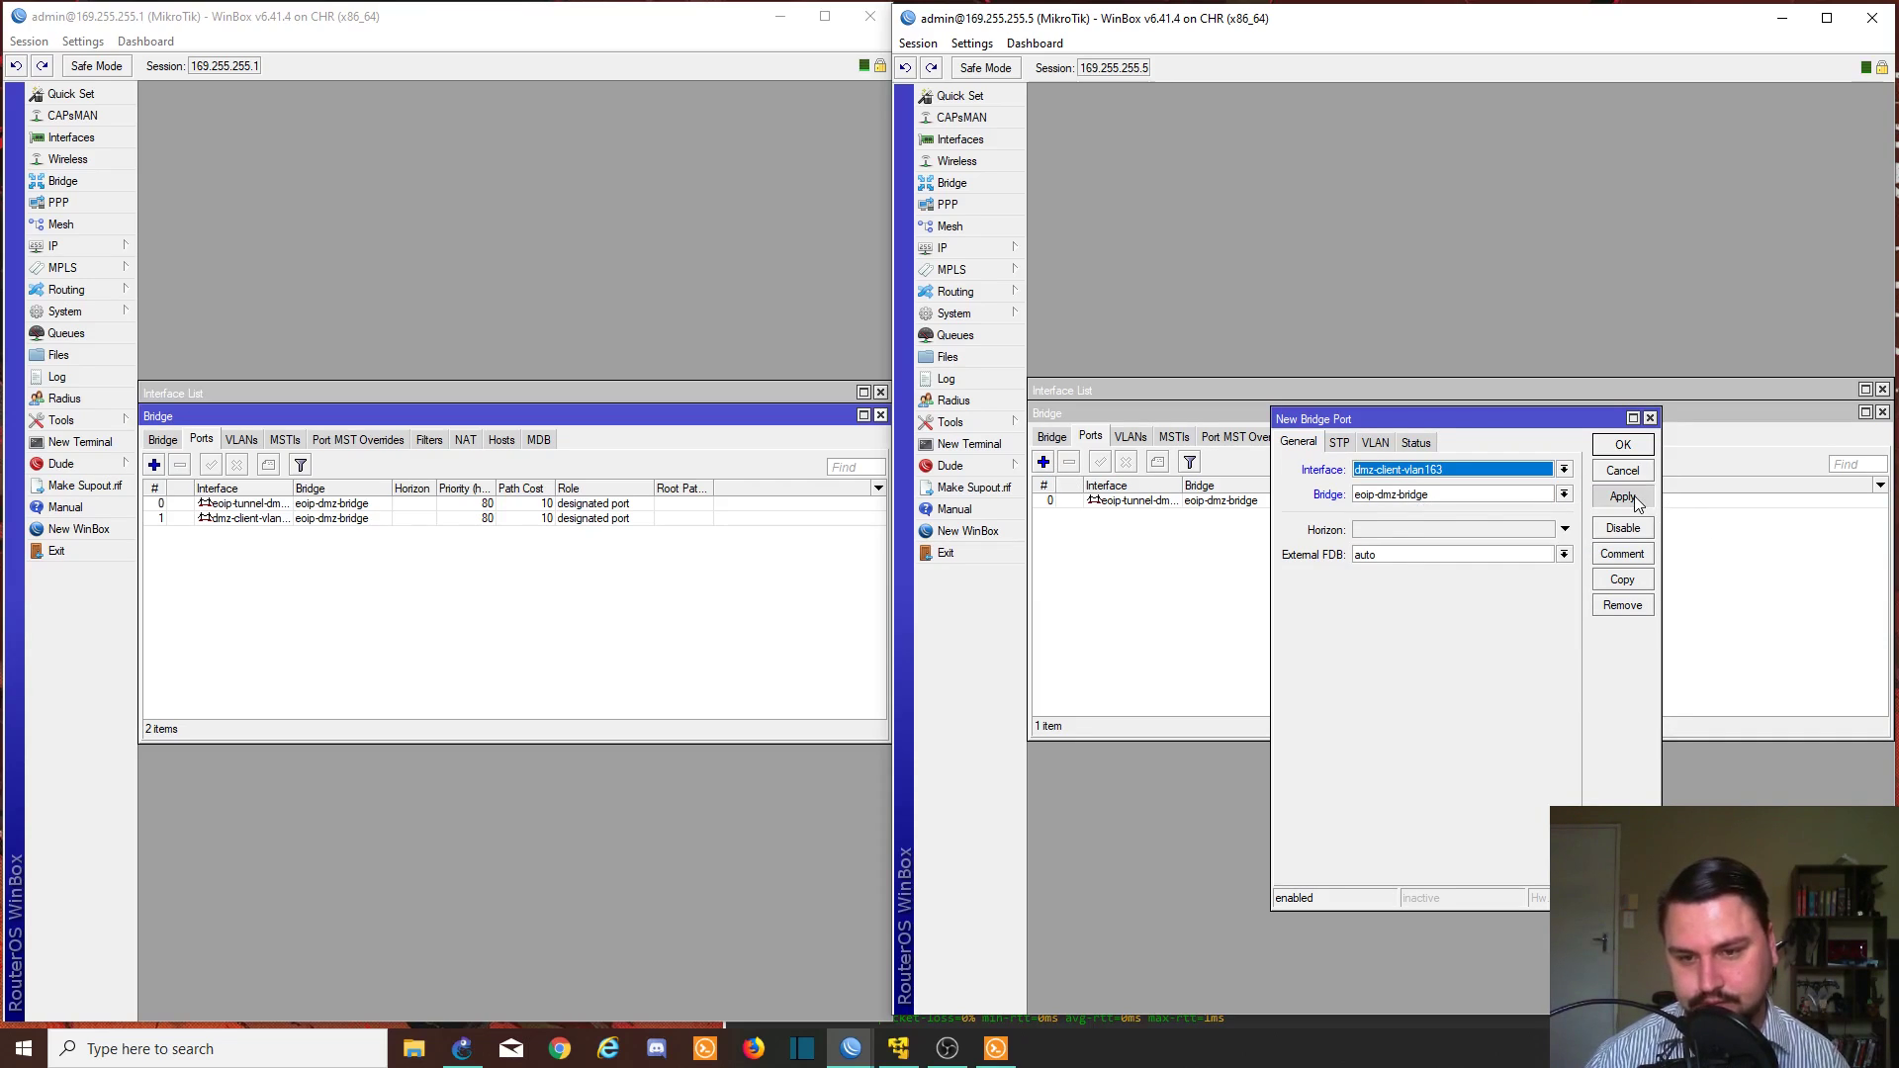
click(1616, 449)
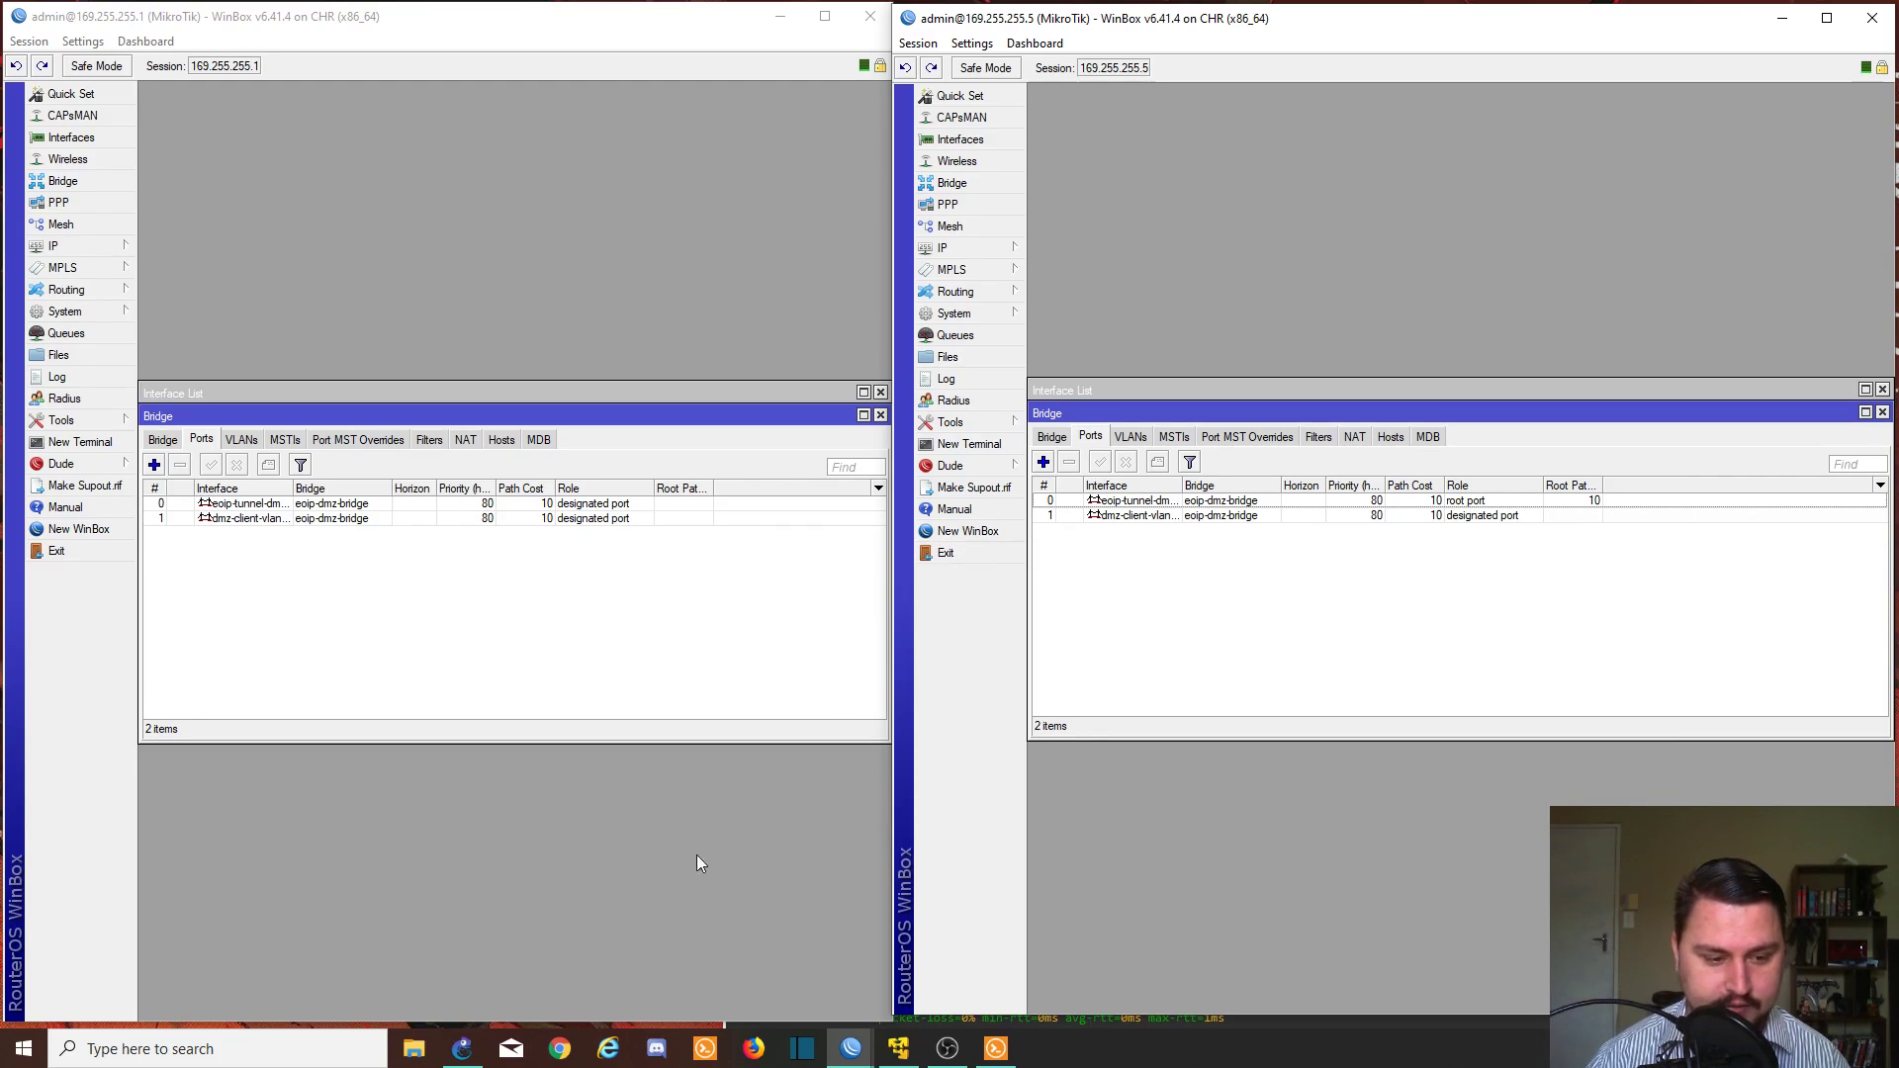
click(463, 1046)
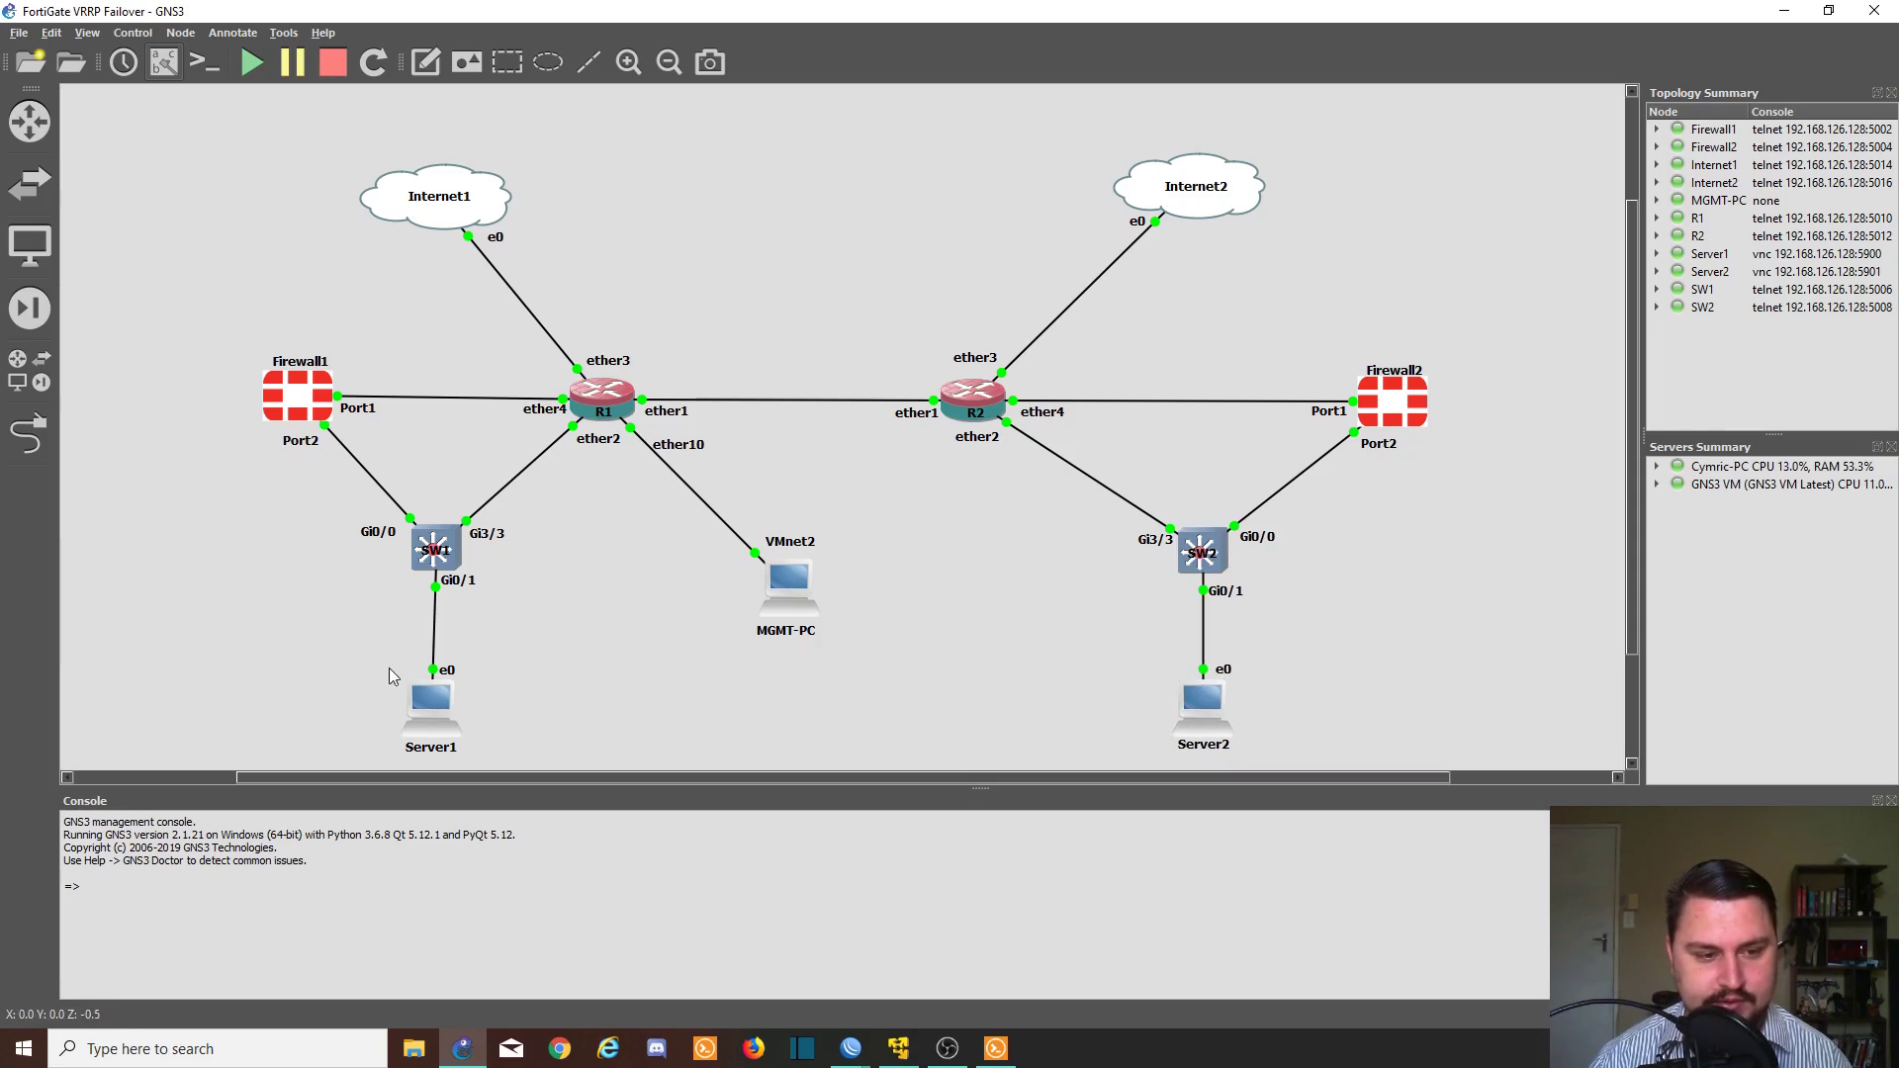
- From Server1's terminal, ping 10.4.0.2 and then 10.4.0.3, stopping each with Ctrl+C
double_click(457, 700)
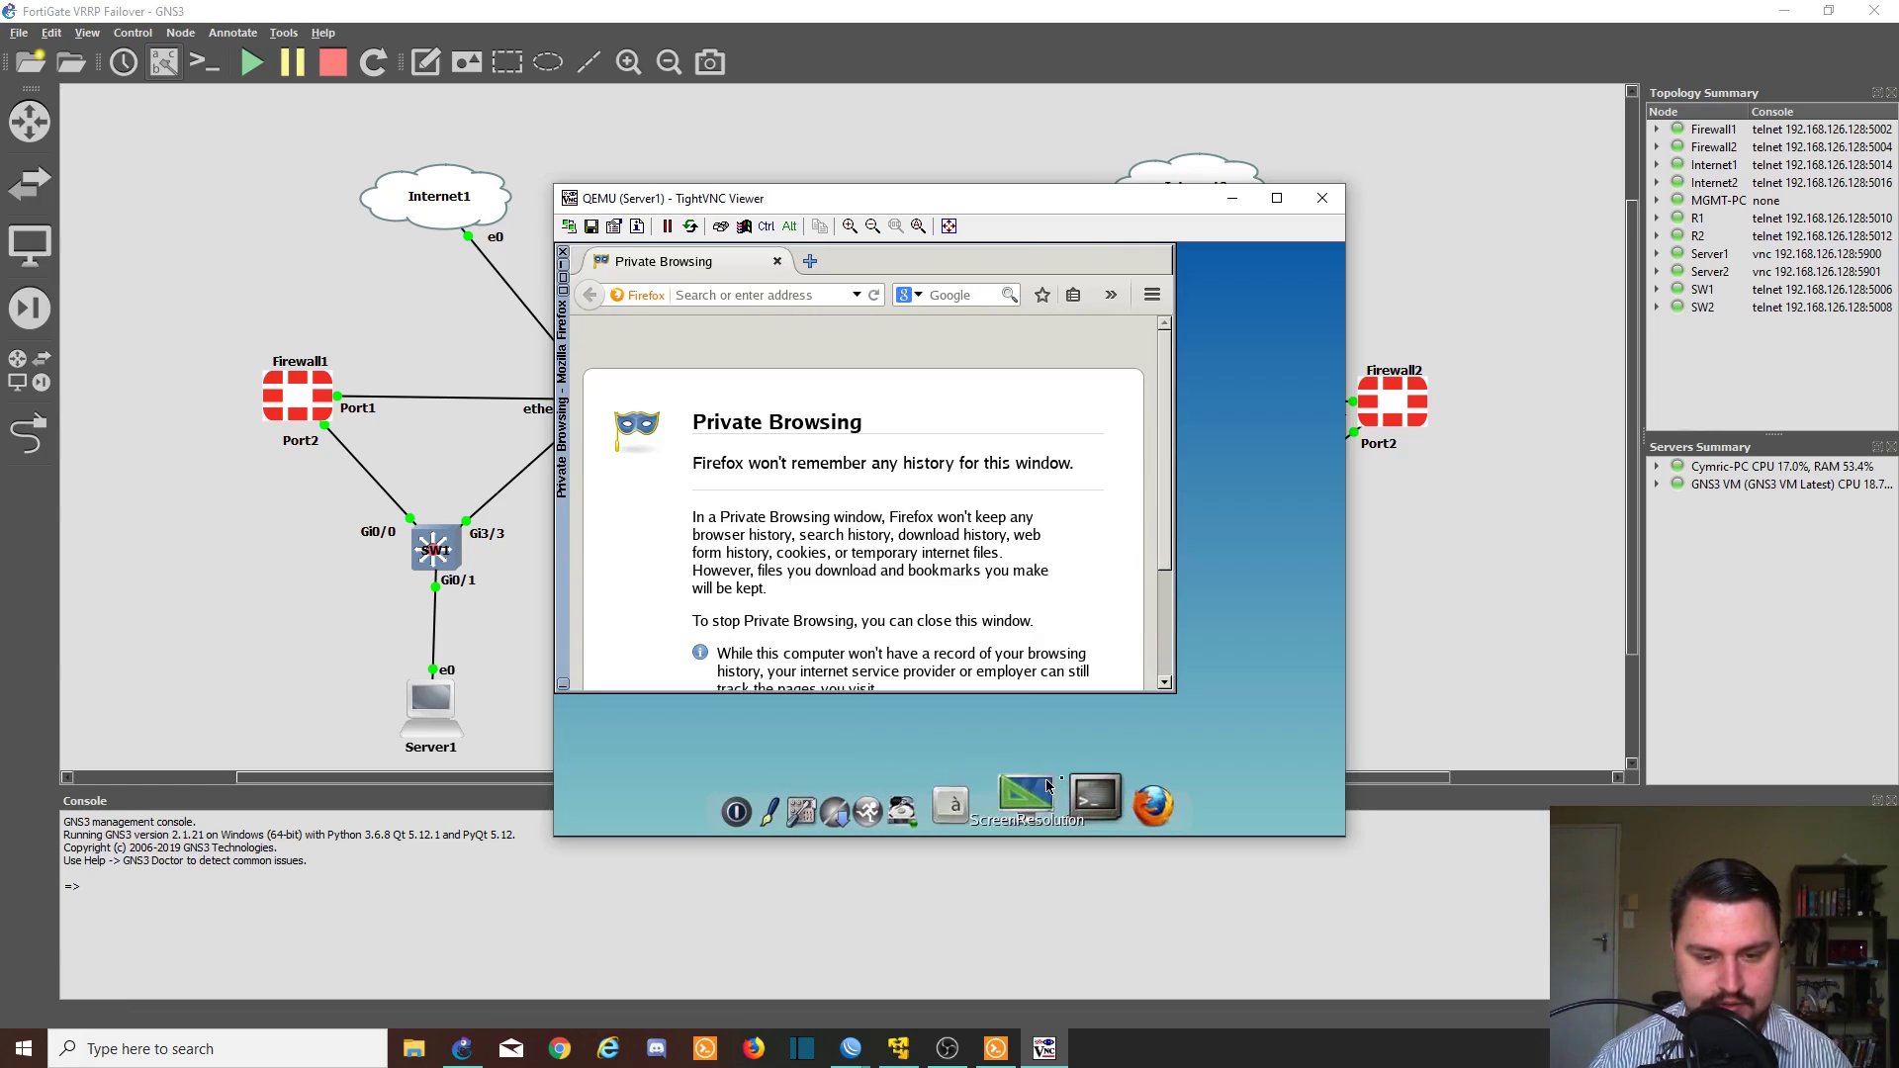
click(1059, 784)
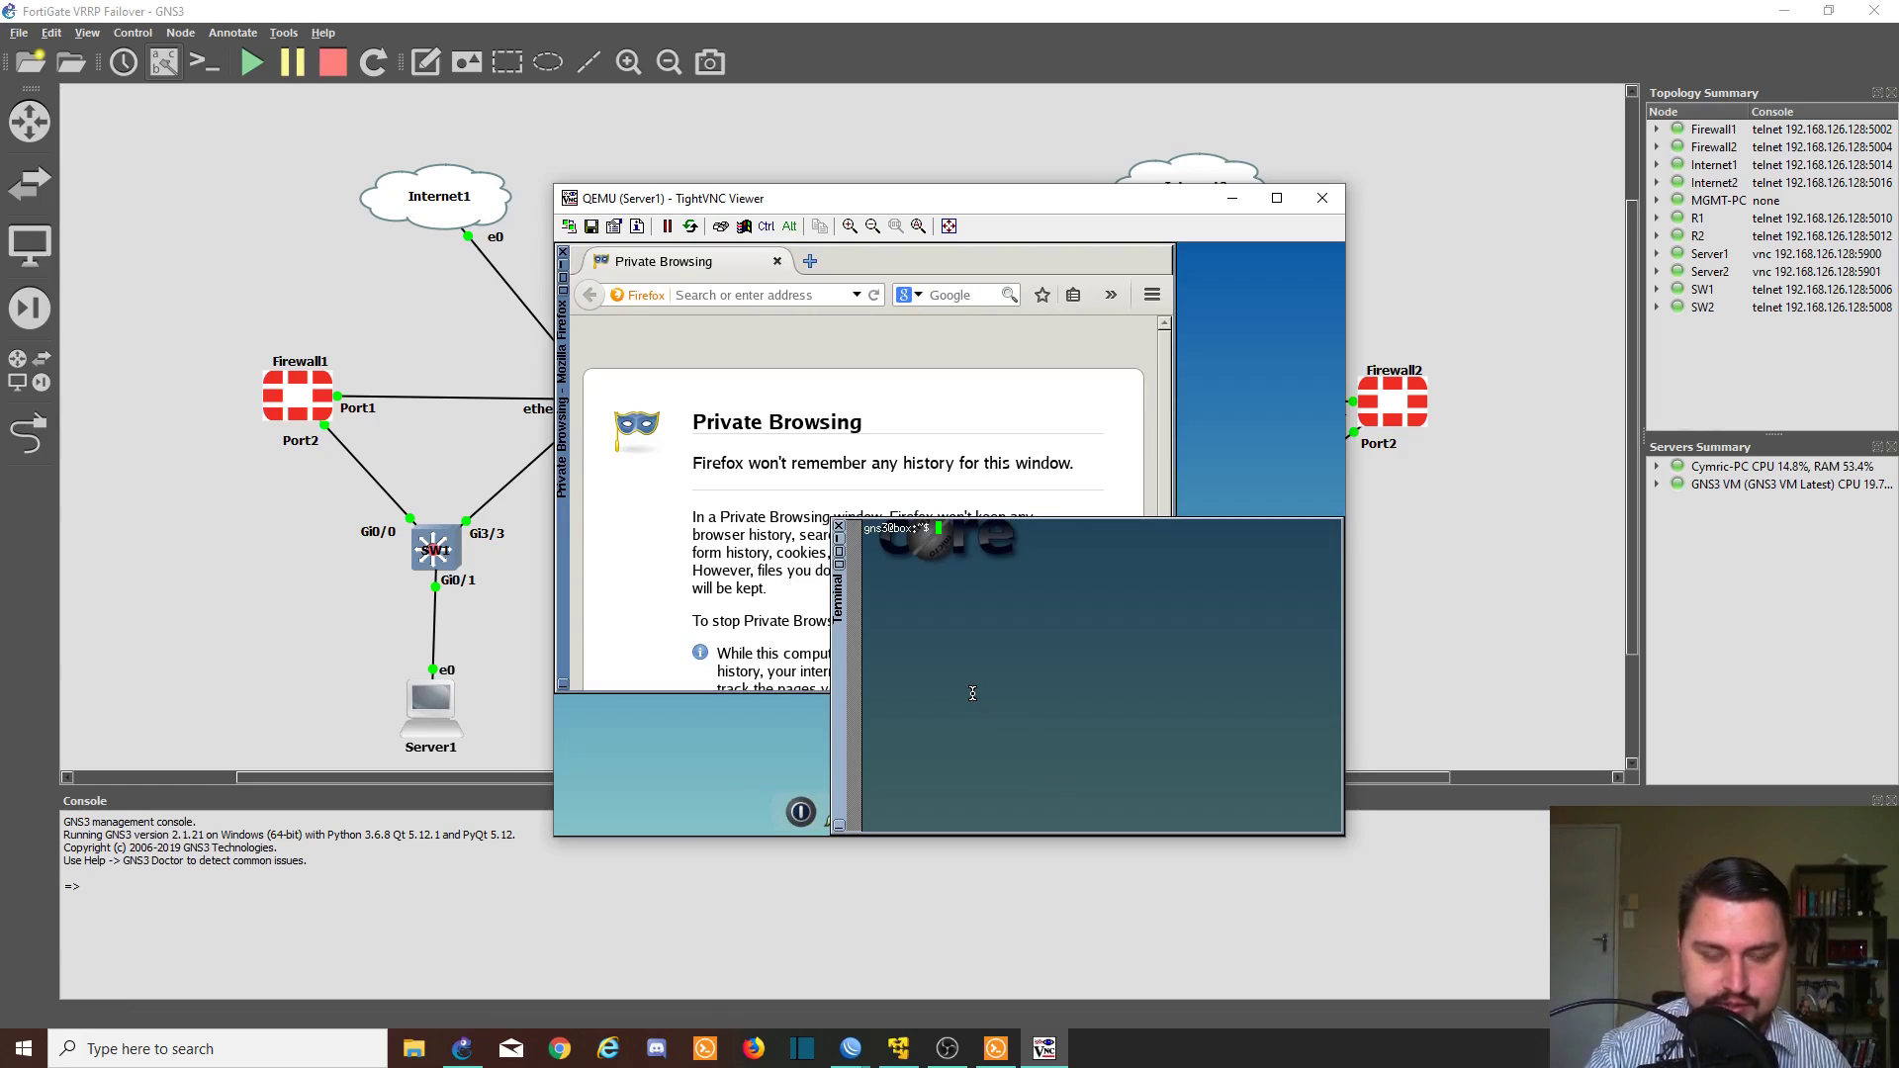
text(ping )
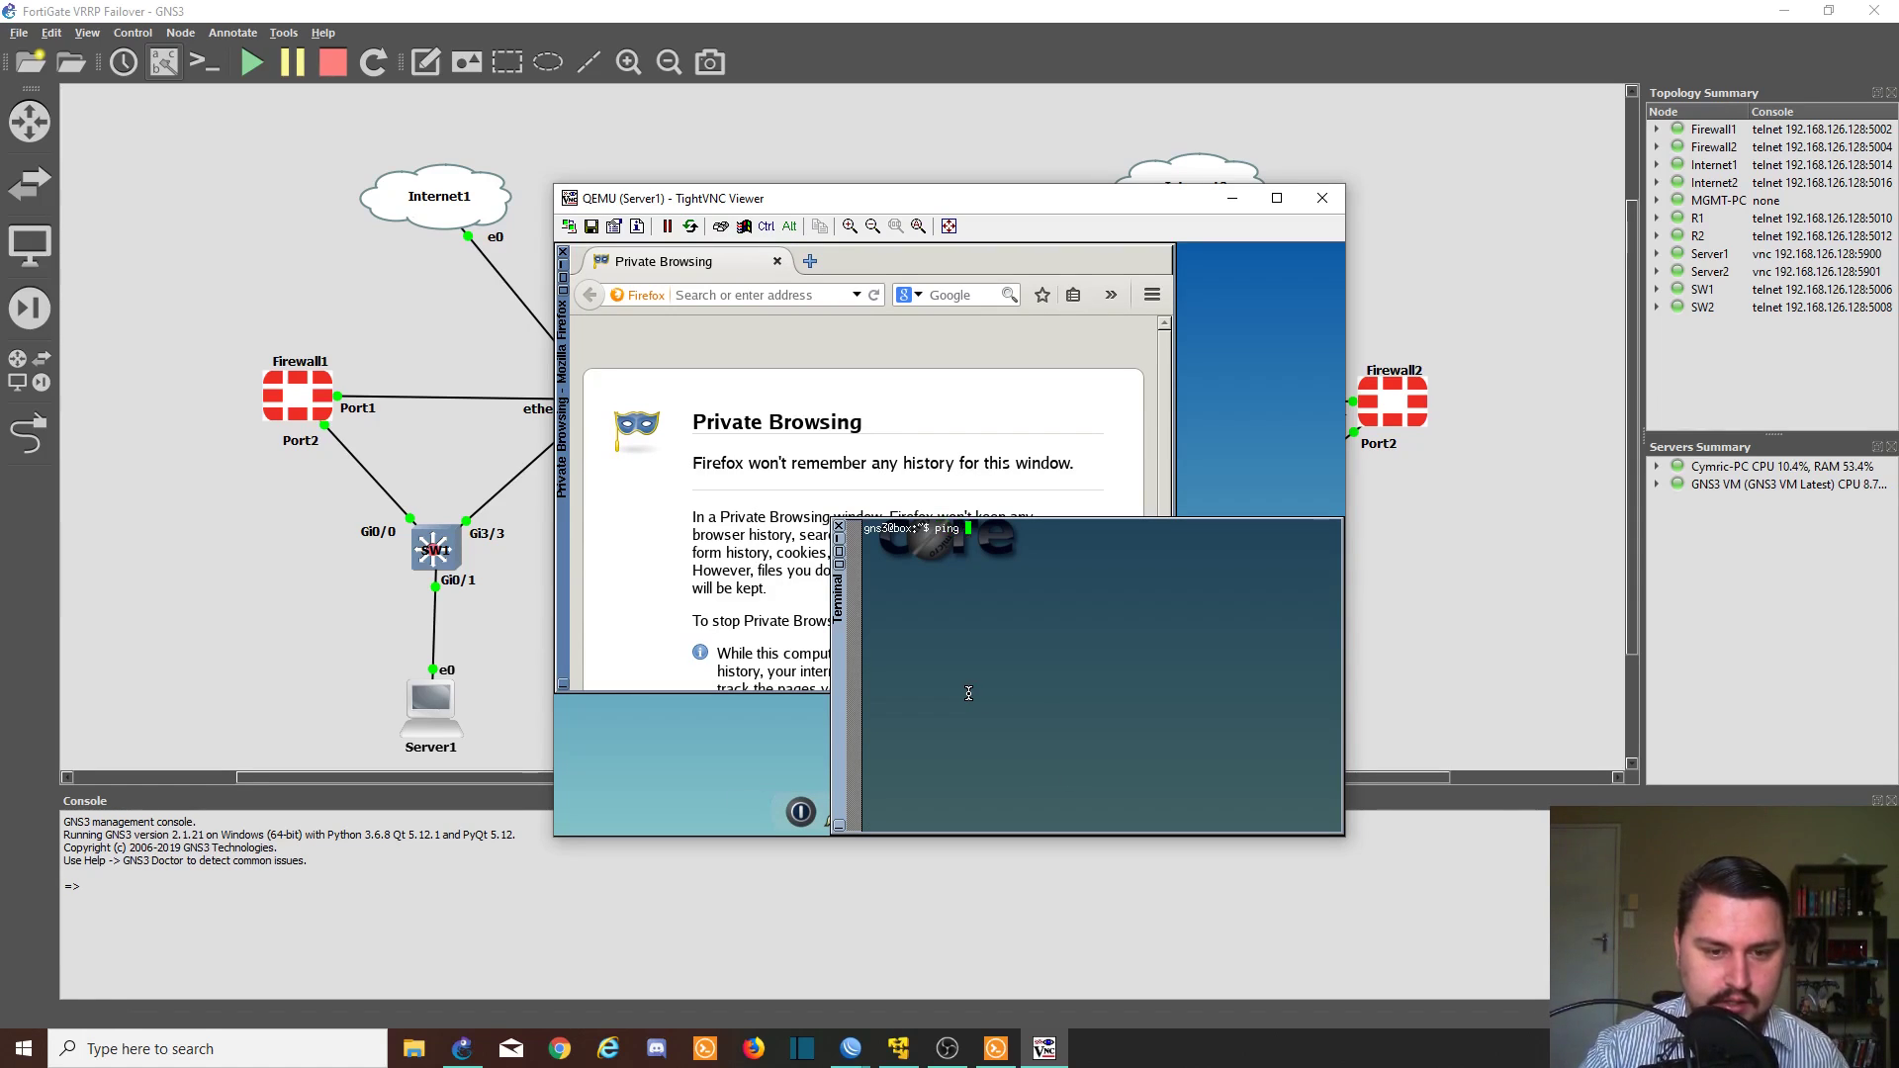
text(1)
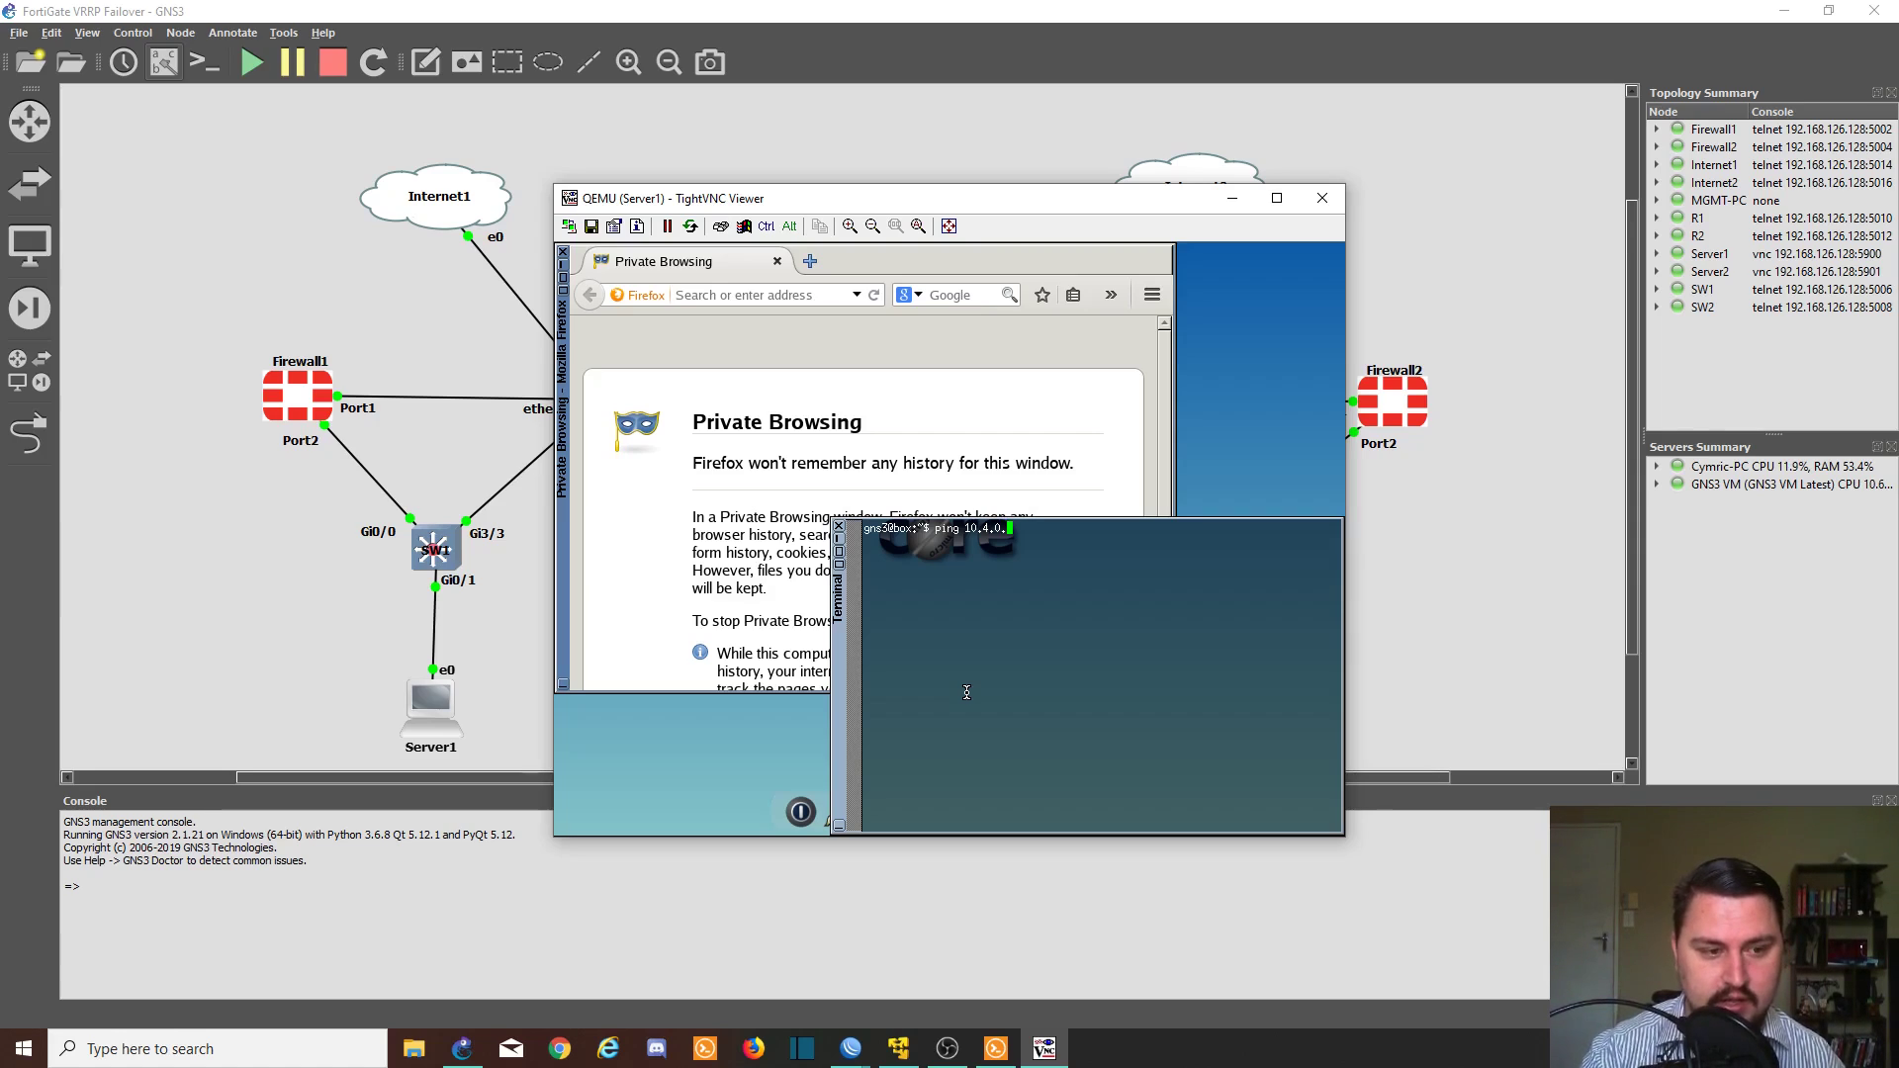
text(0.4.0.2)
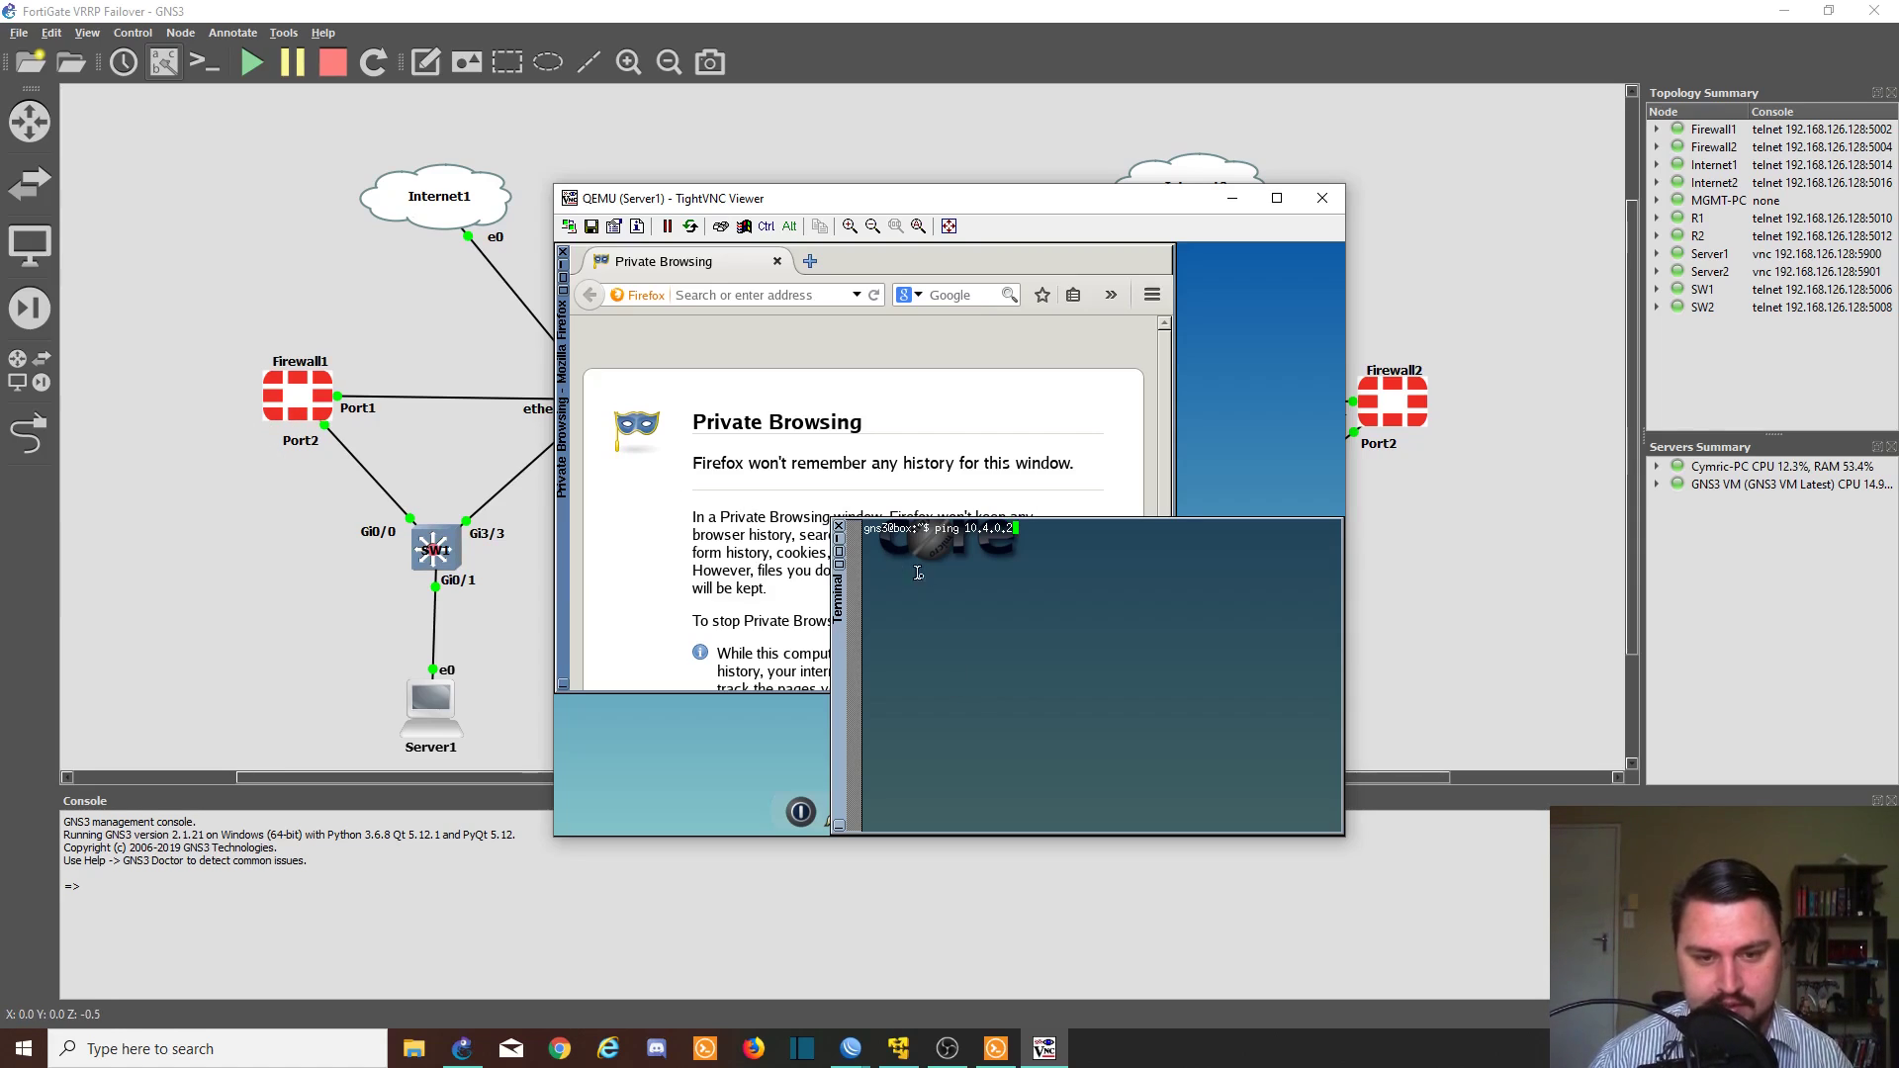
key(Return)
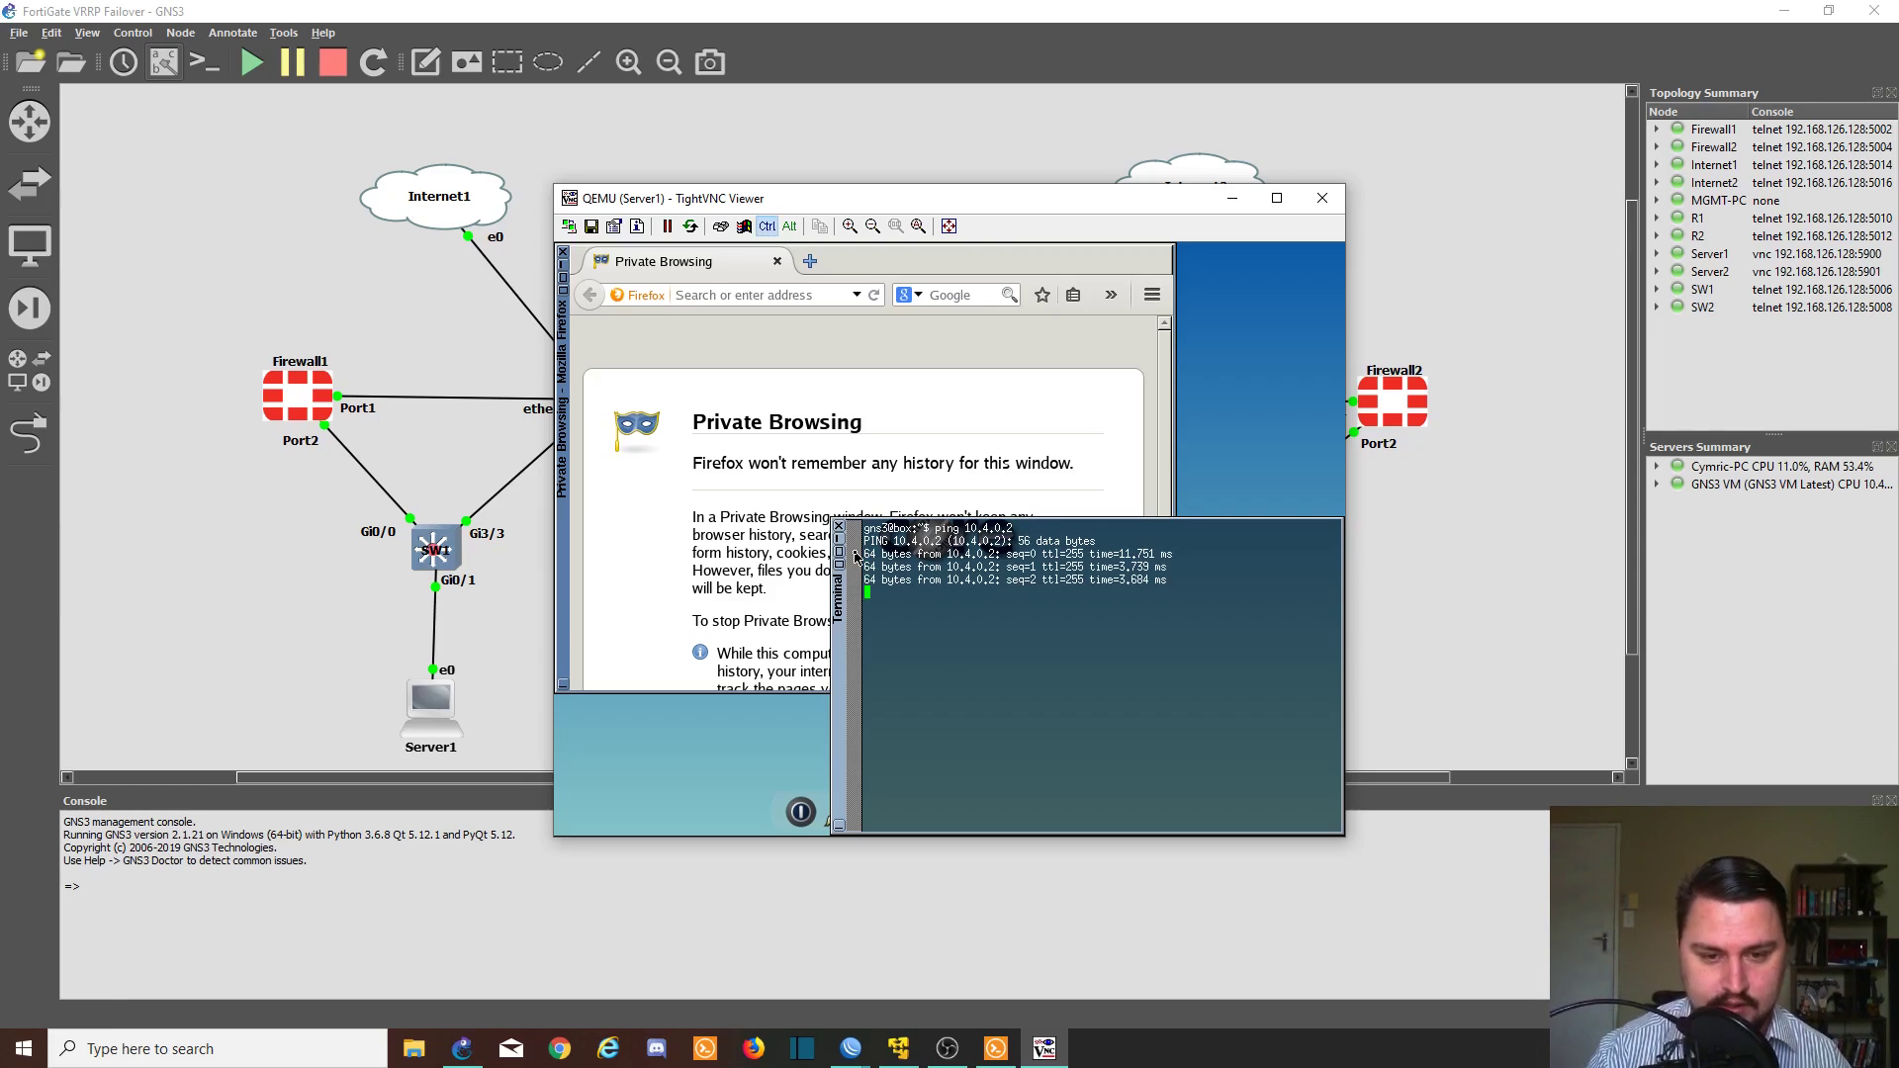
key(ctrl+c)
key(Up)
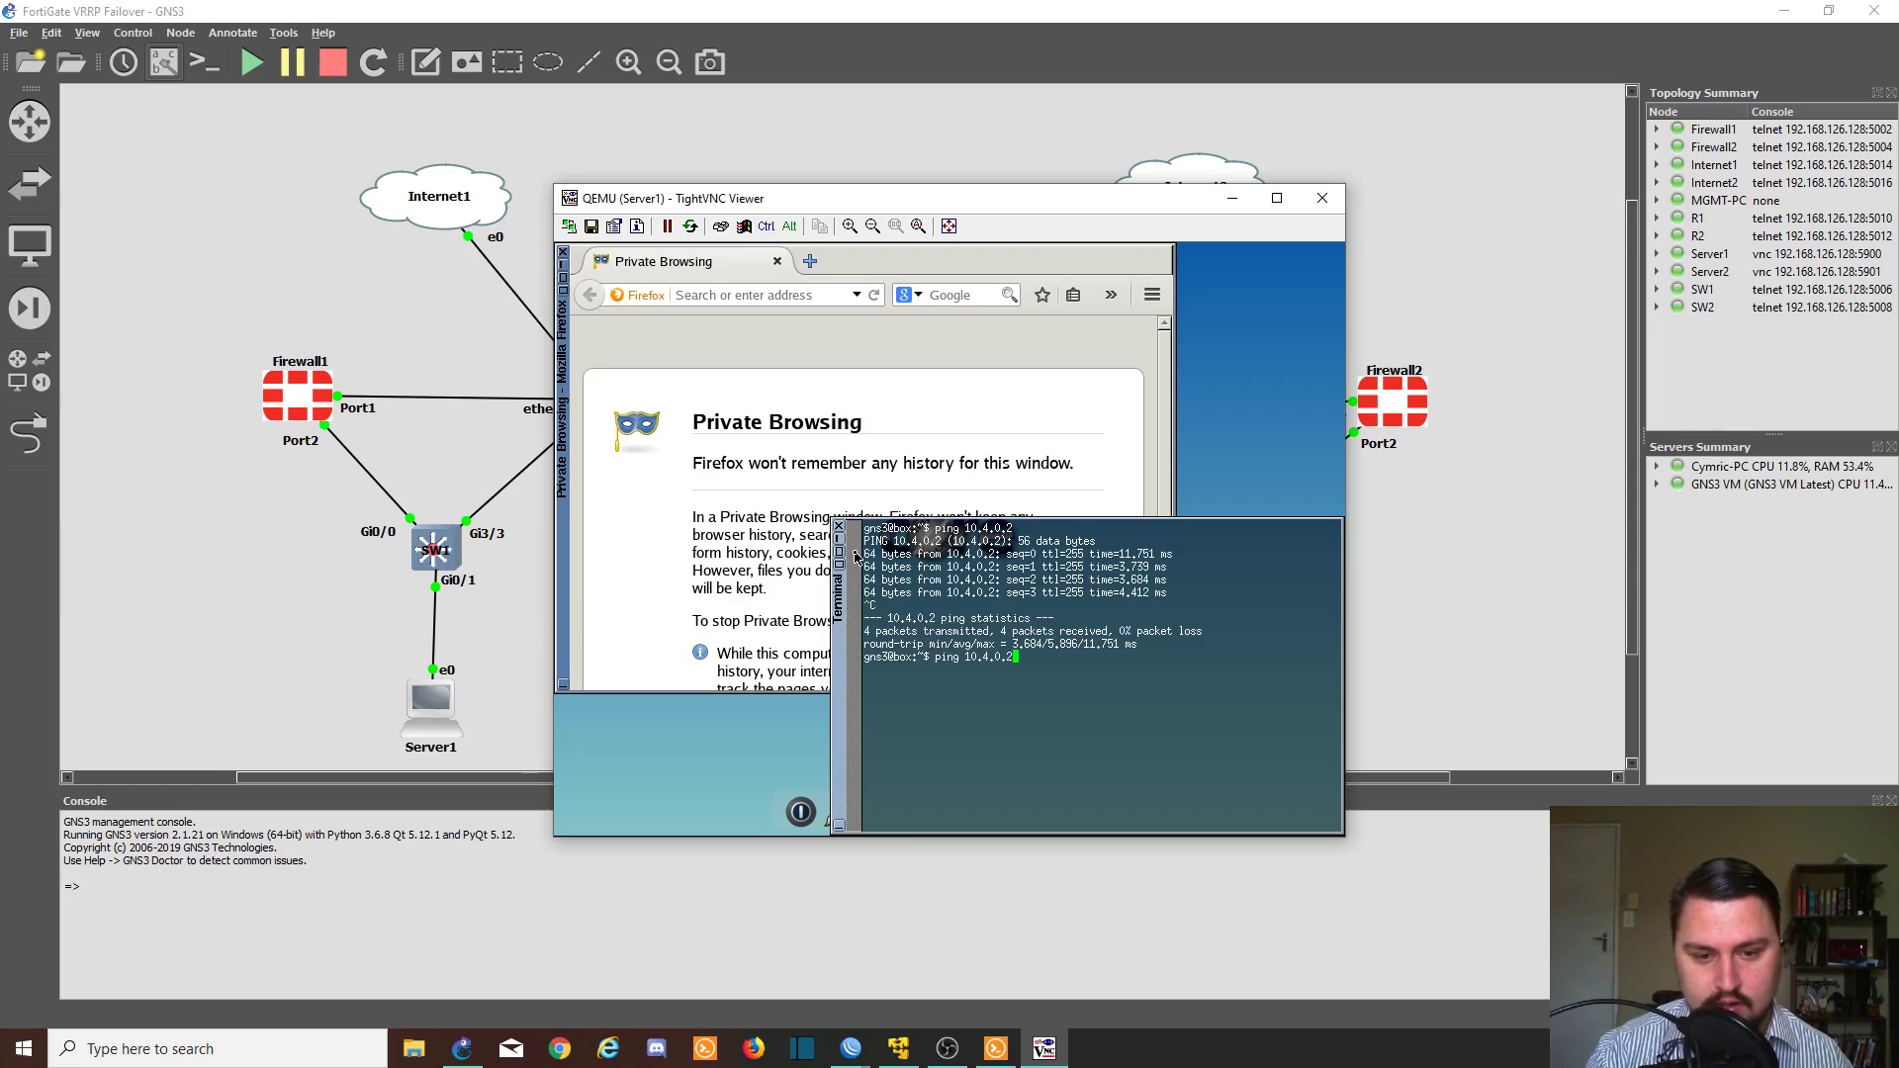
key(BackSpace)
text(3)
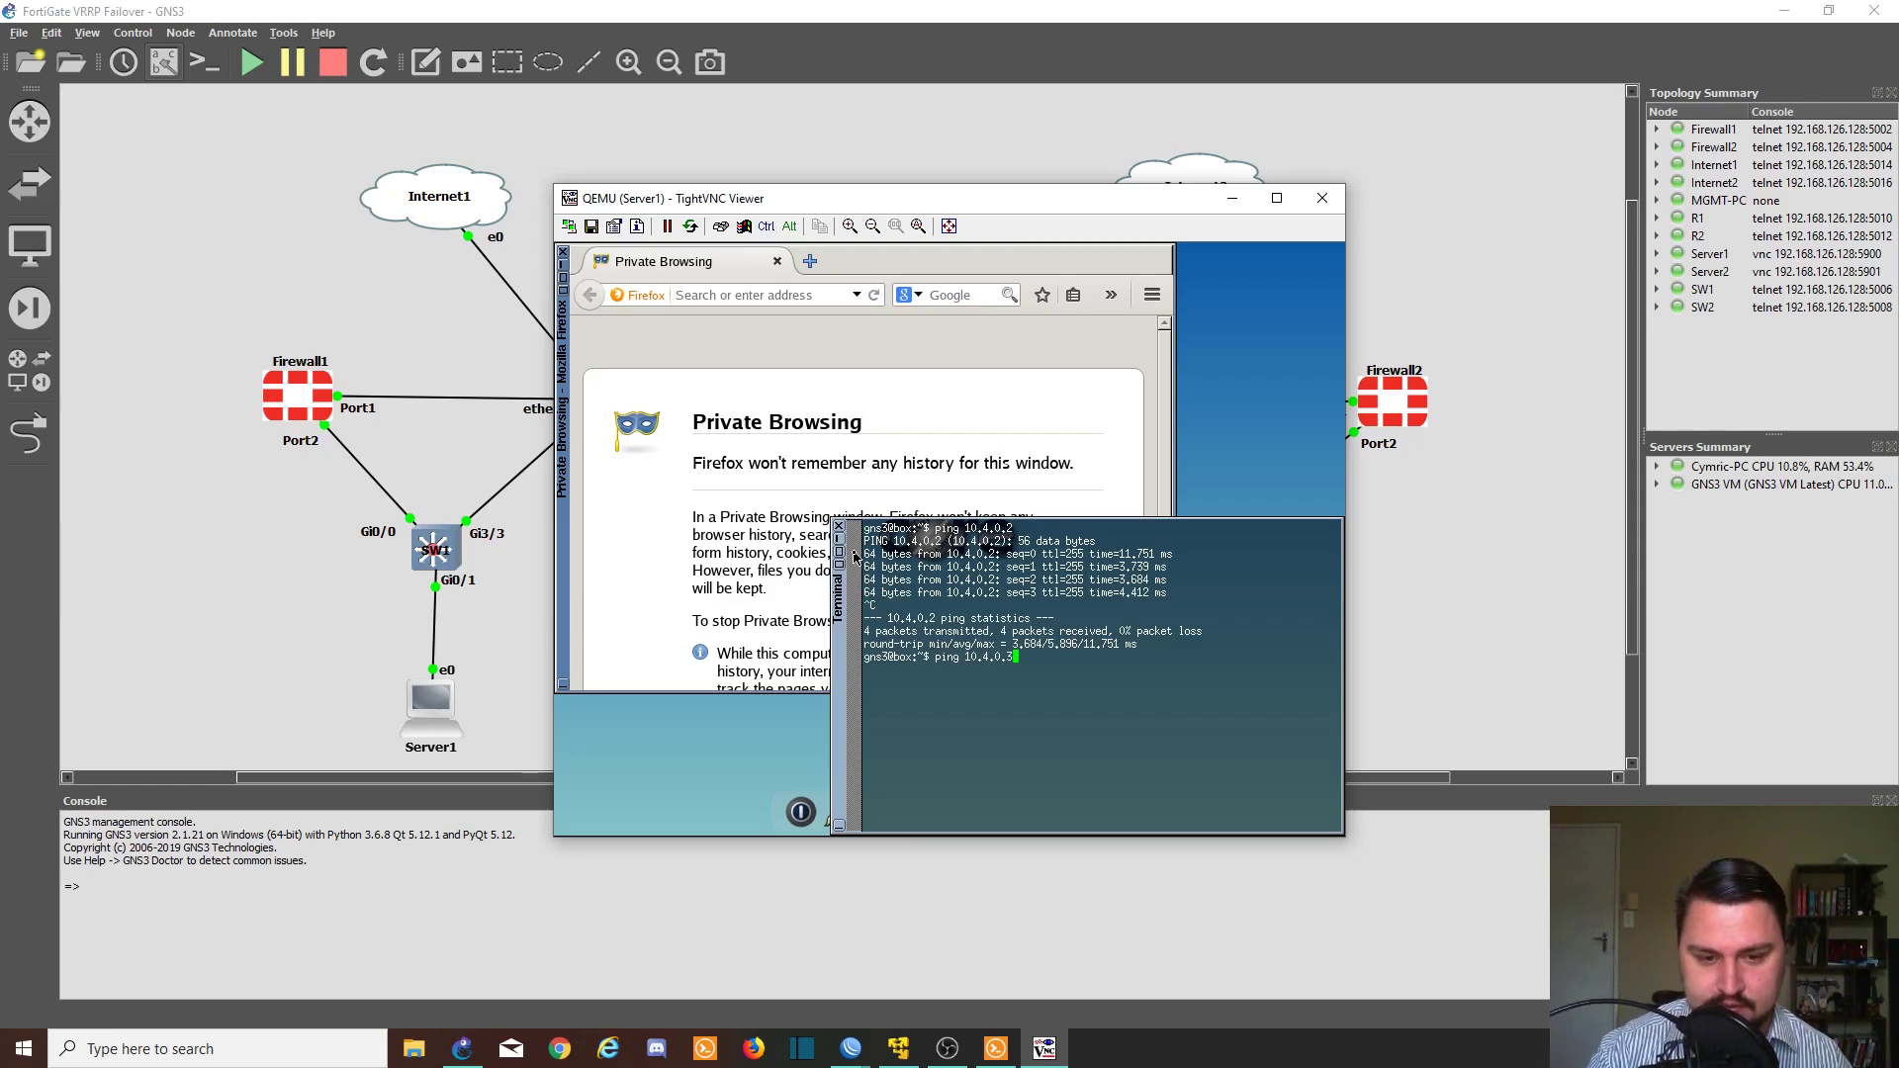
key(Return)
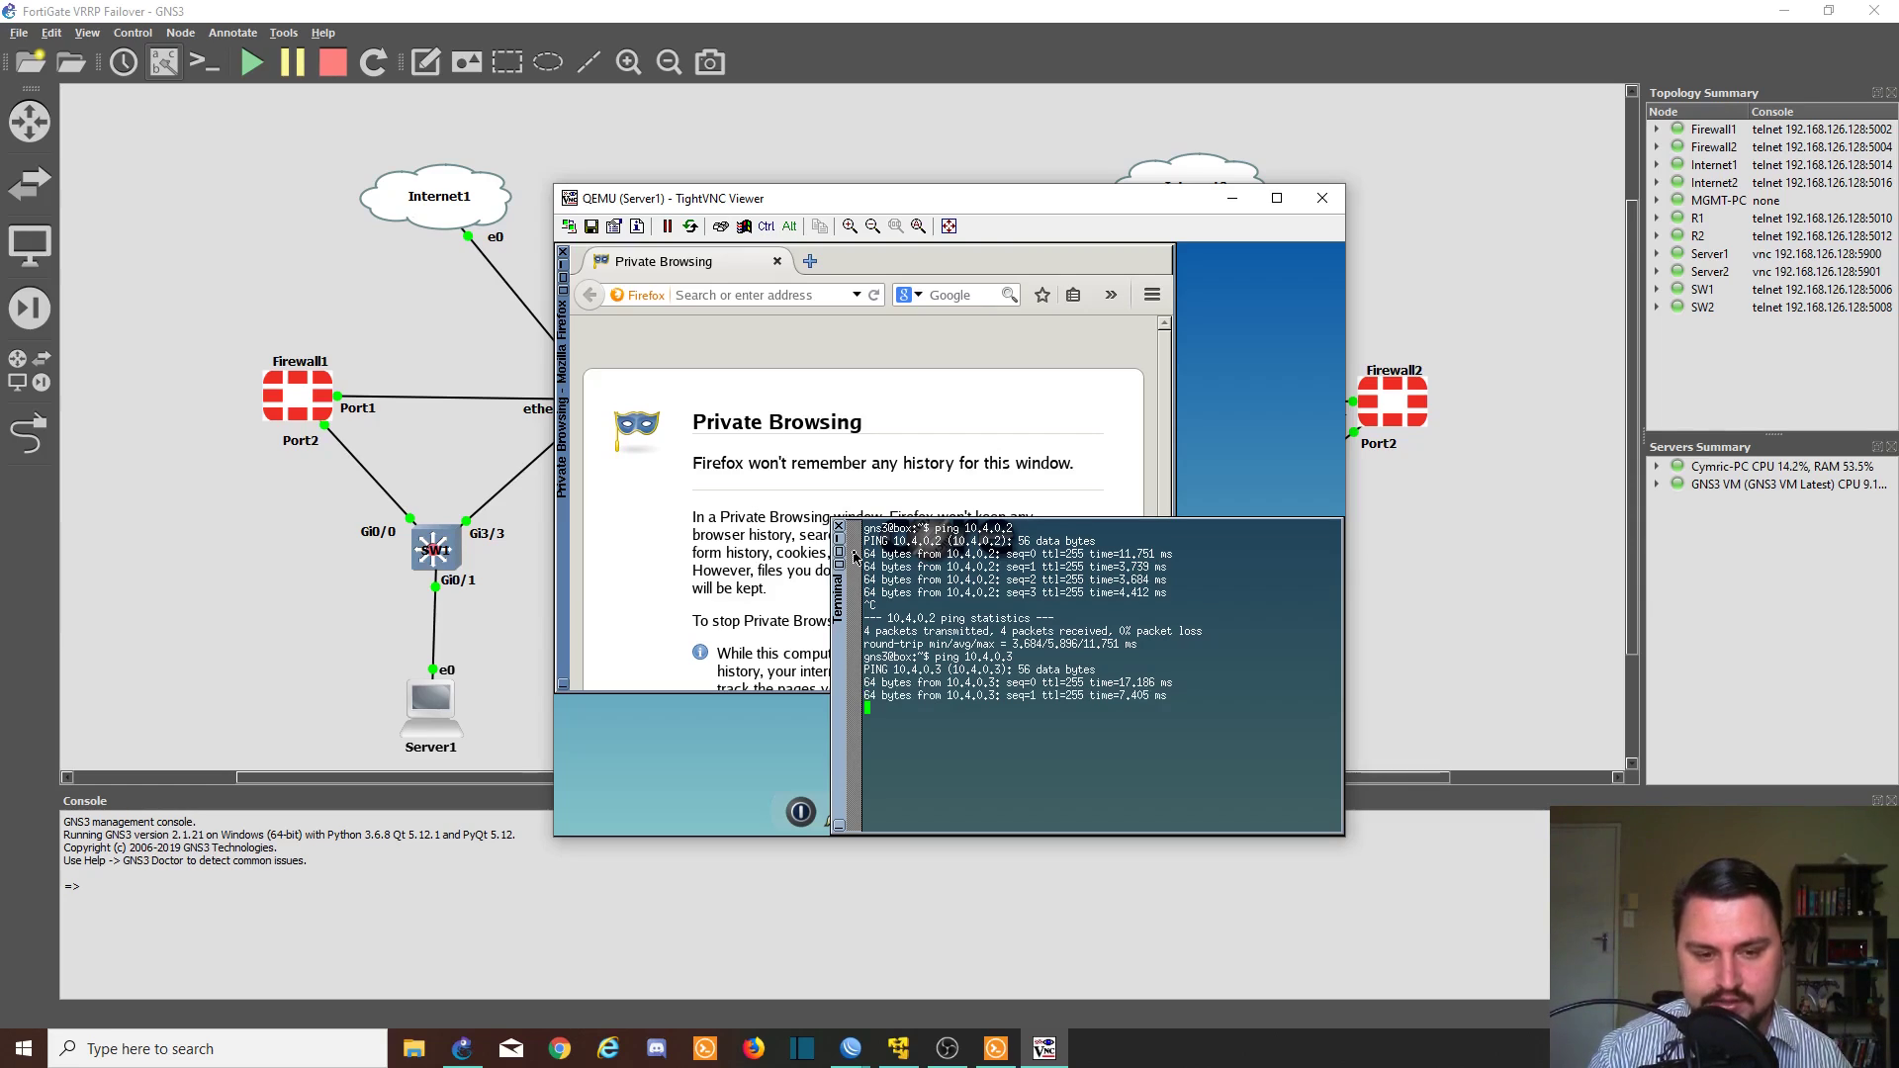
key(ctrl+c)
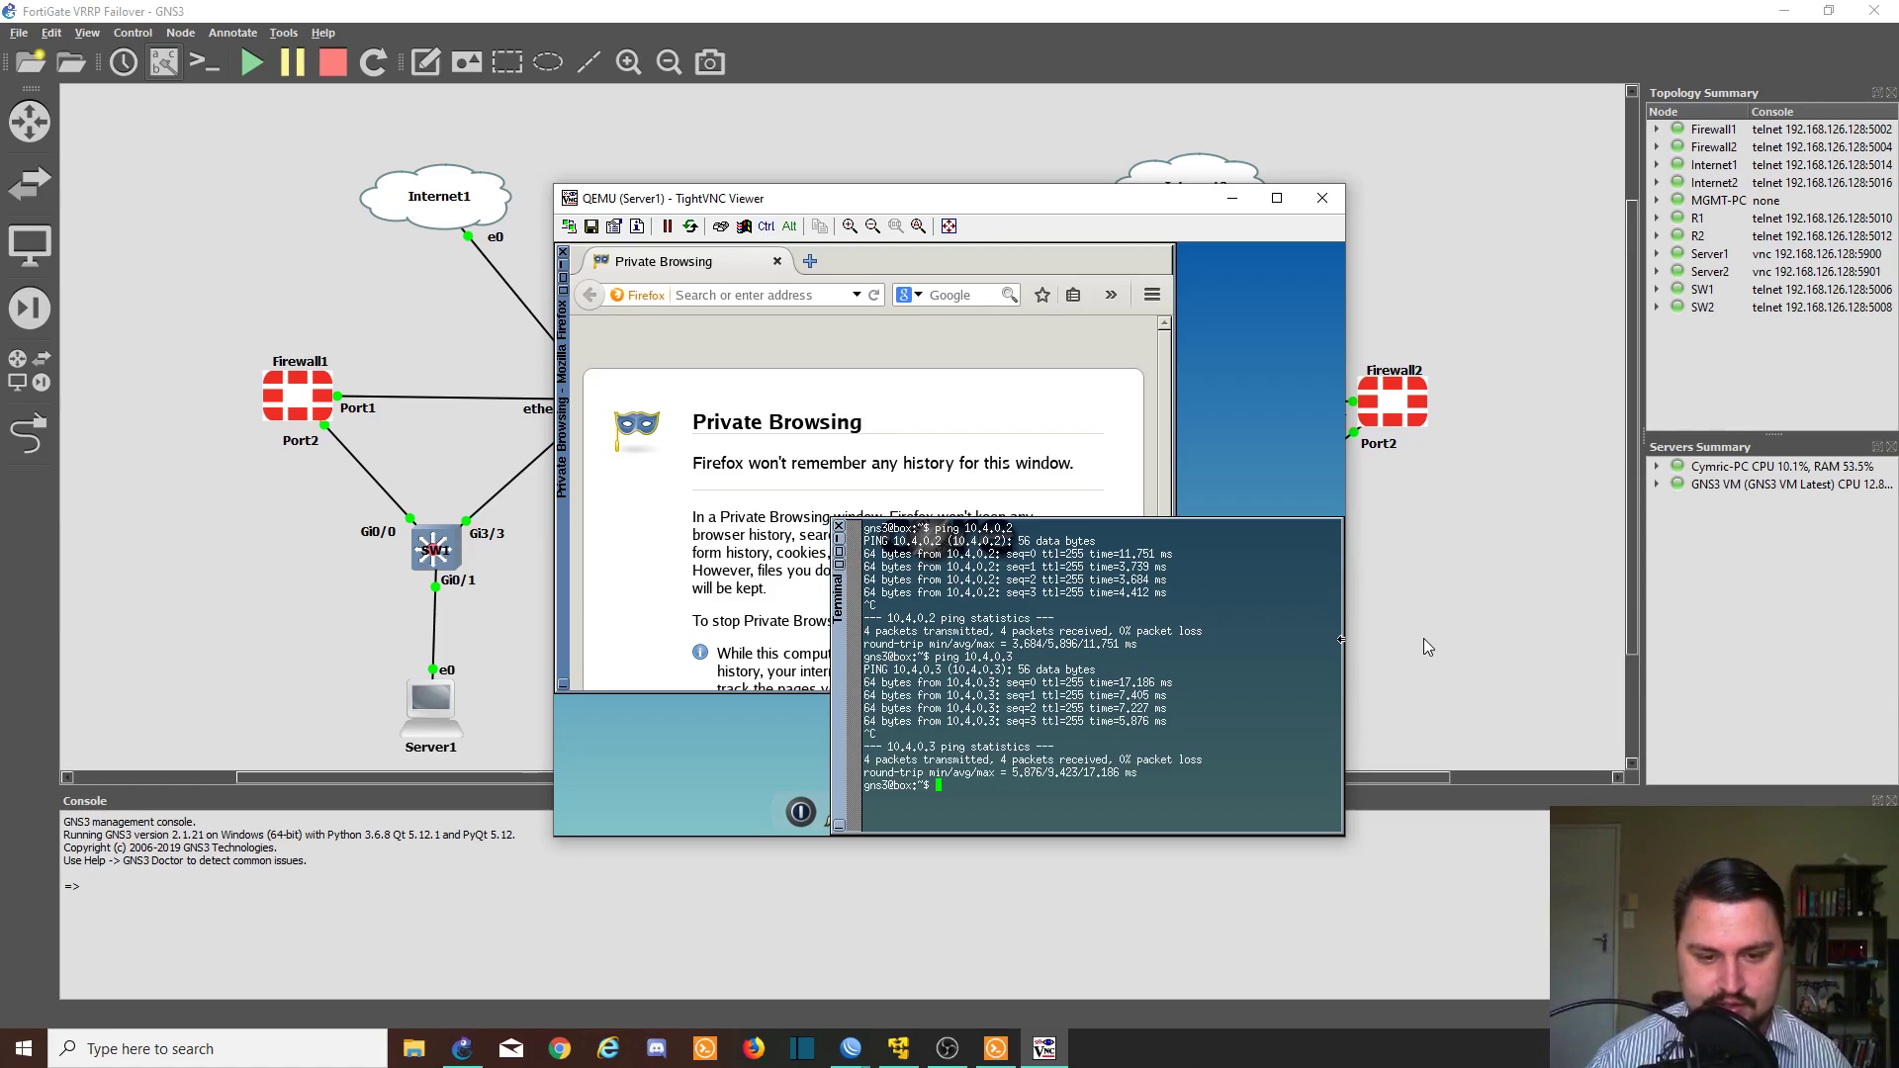
click(1422, 638)
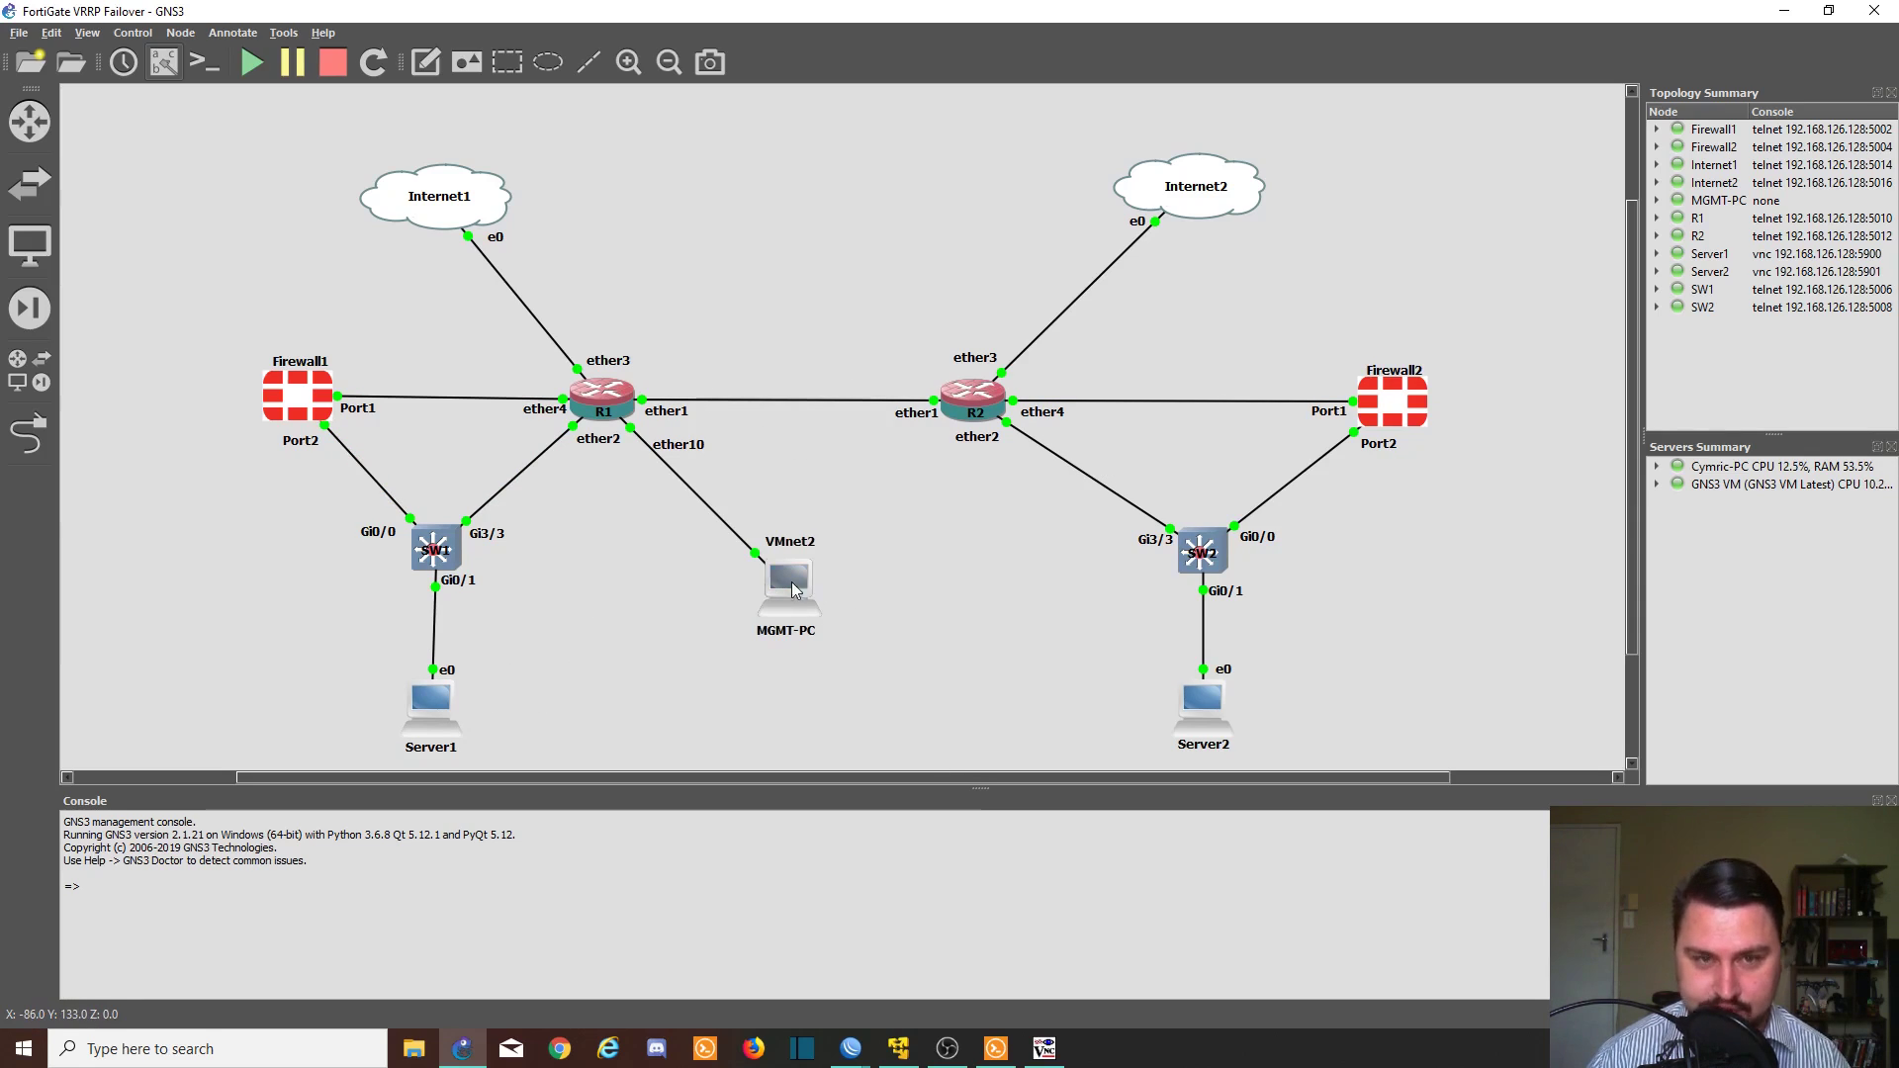
mouse_move(772, 580)
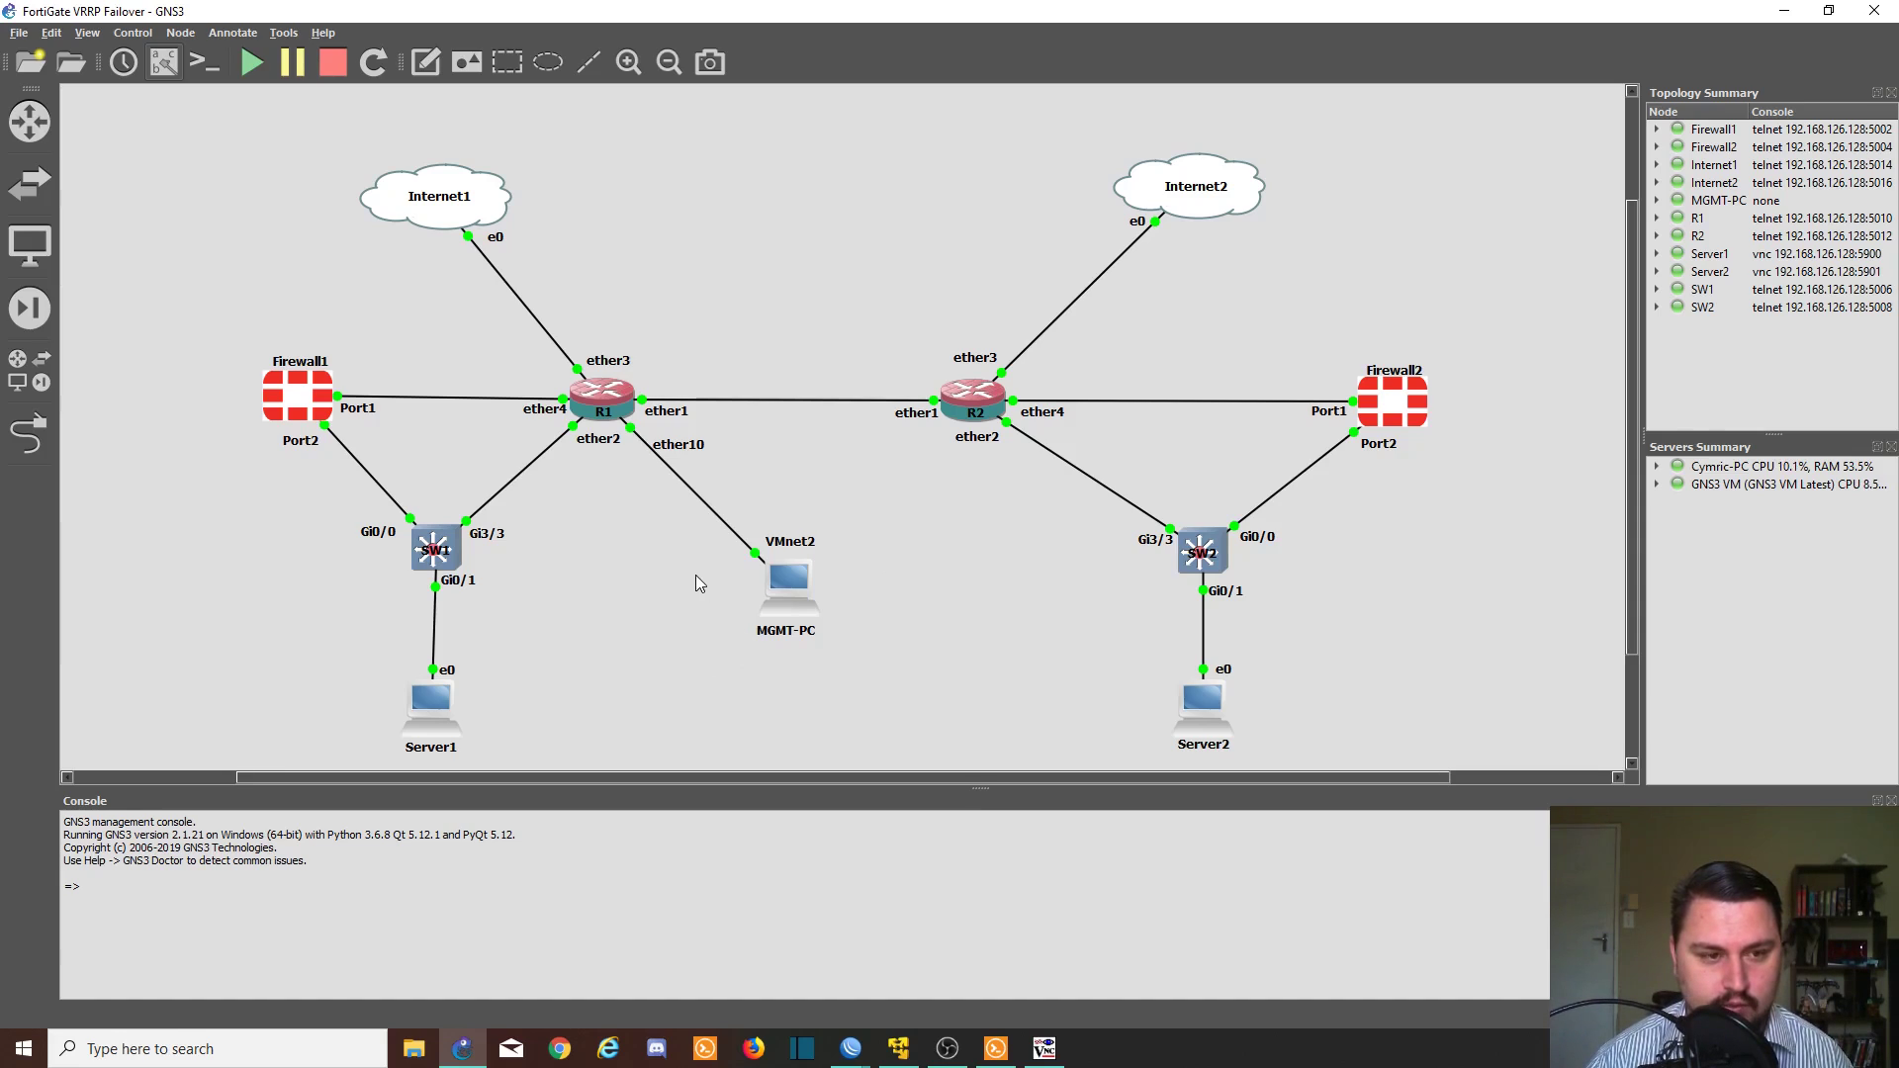
- Open Firewall1's console and log in as admin with a blank password
double_click(317, 383)
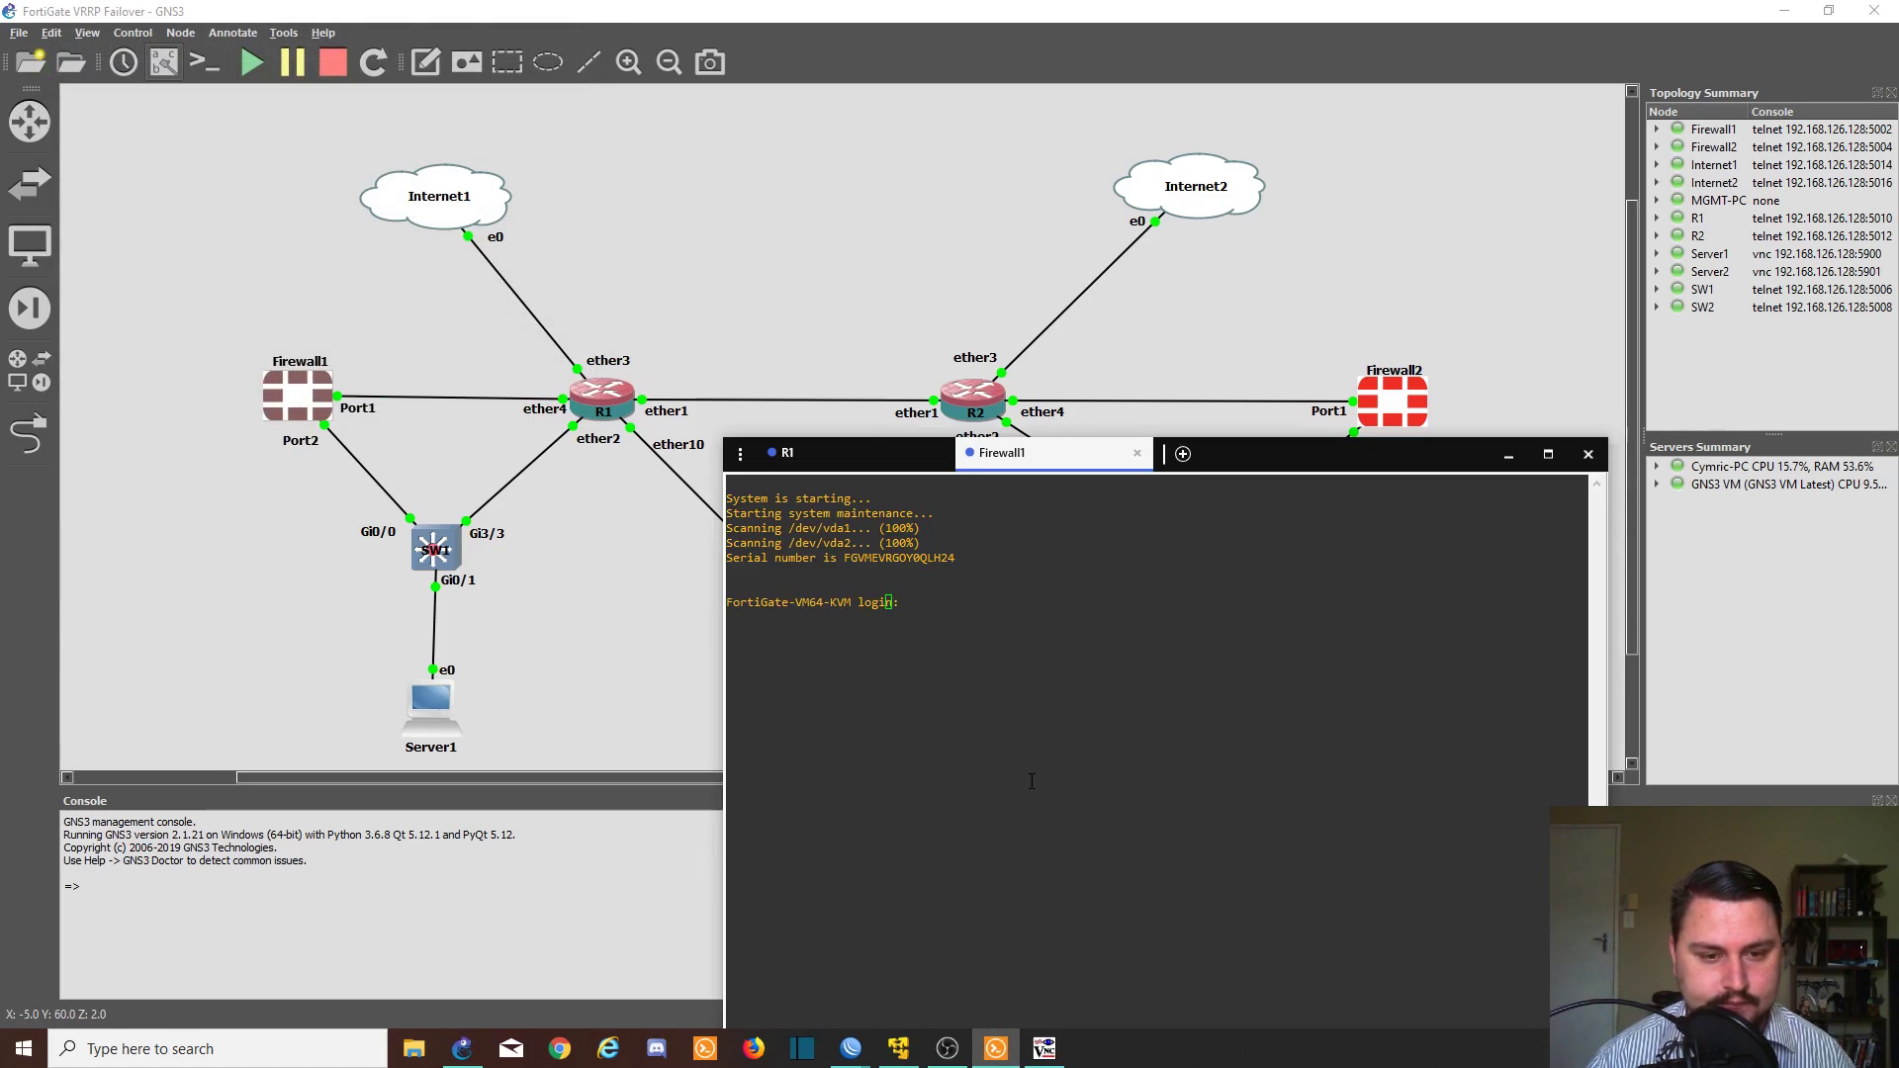
text(admin)
key(Return)
key(Return)
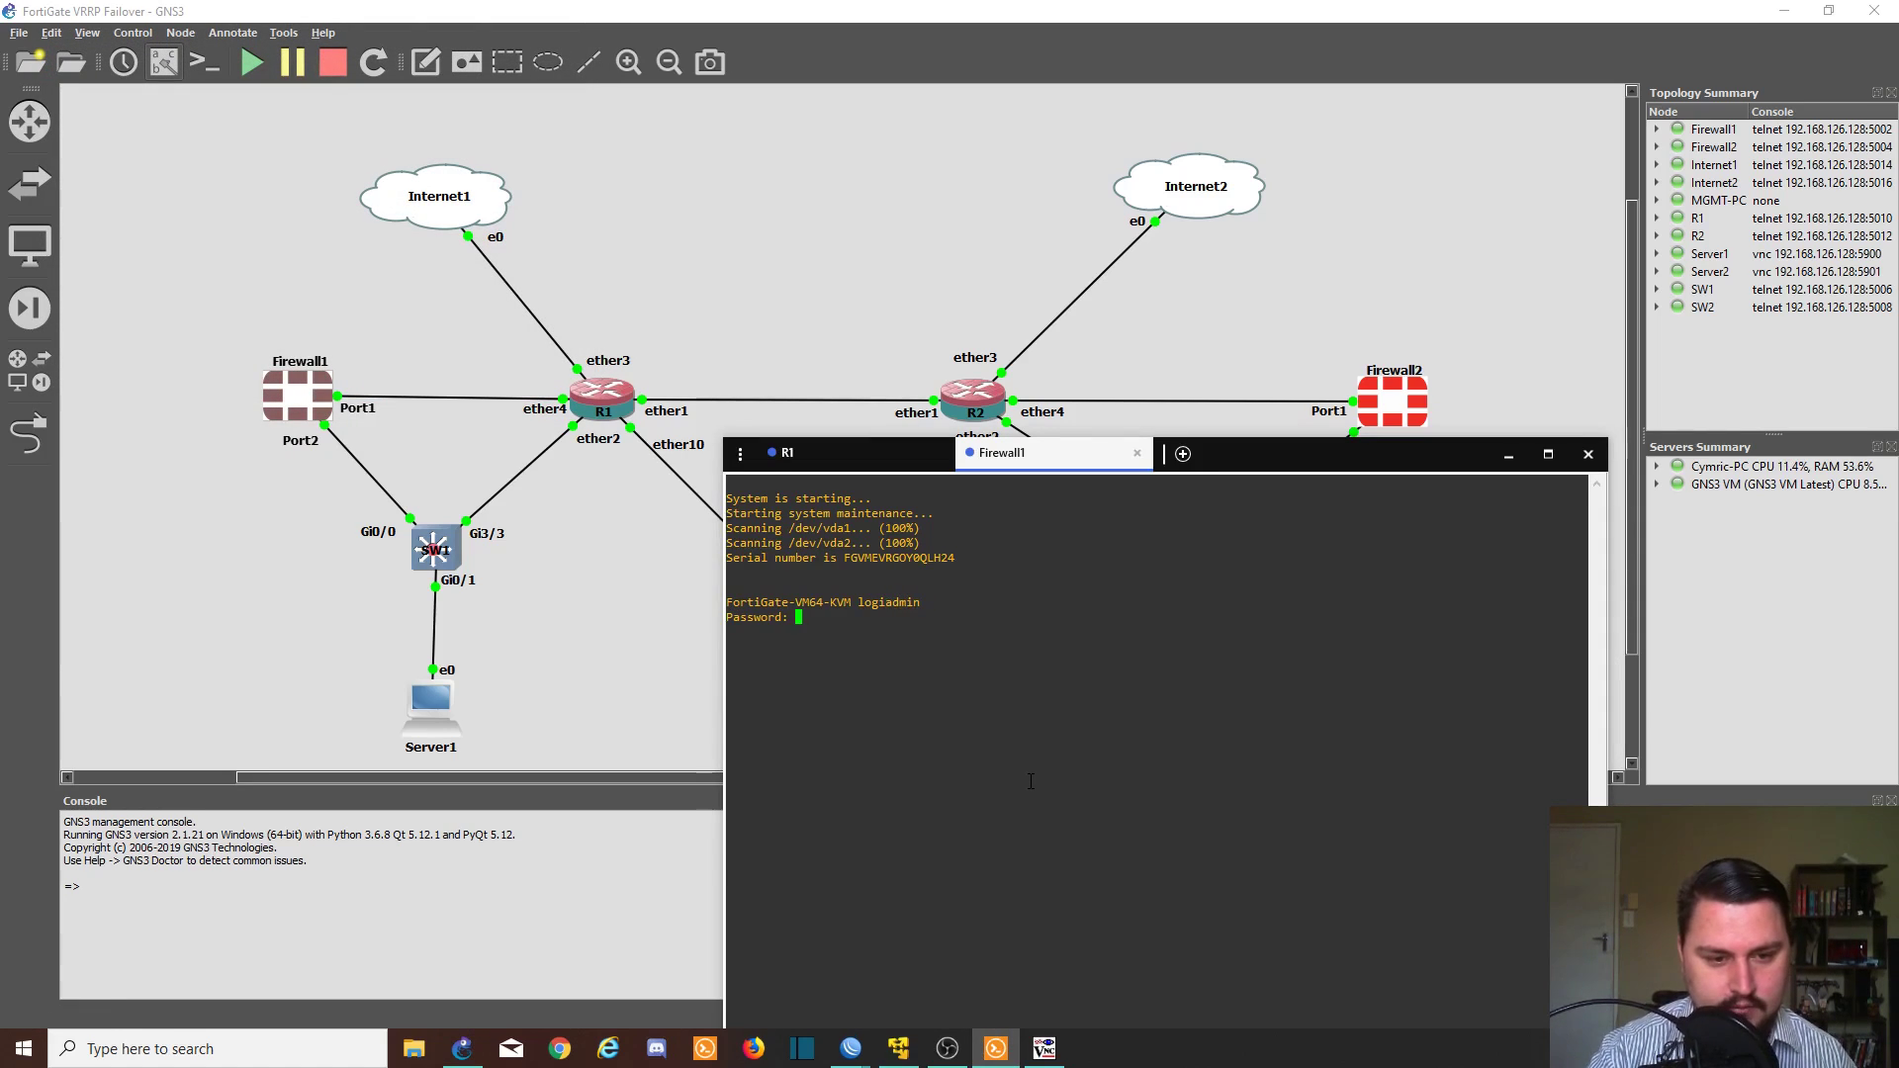
key(Return)
key(Return)
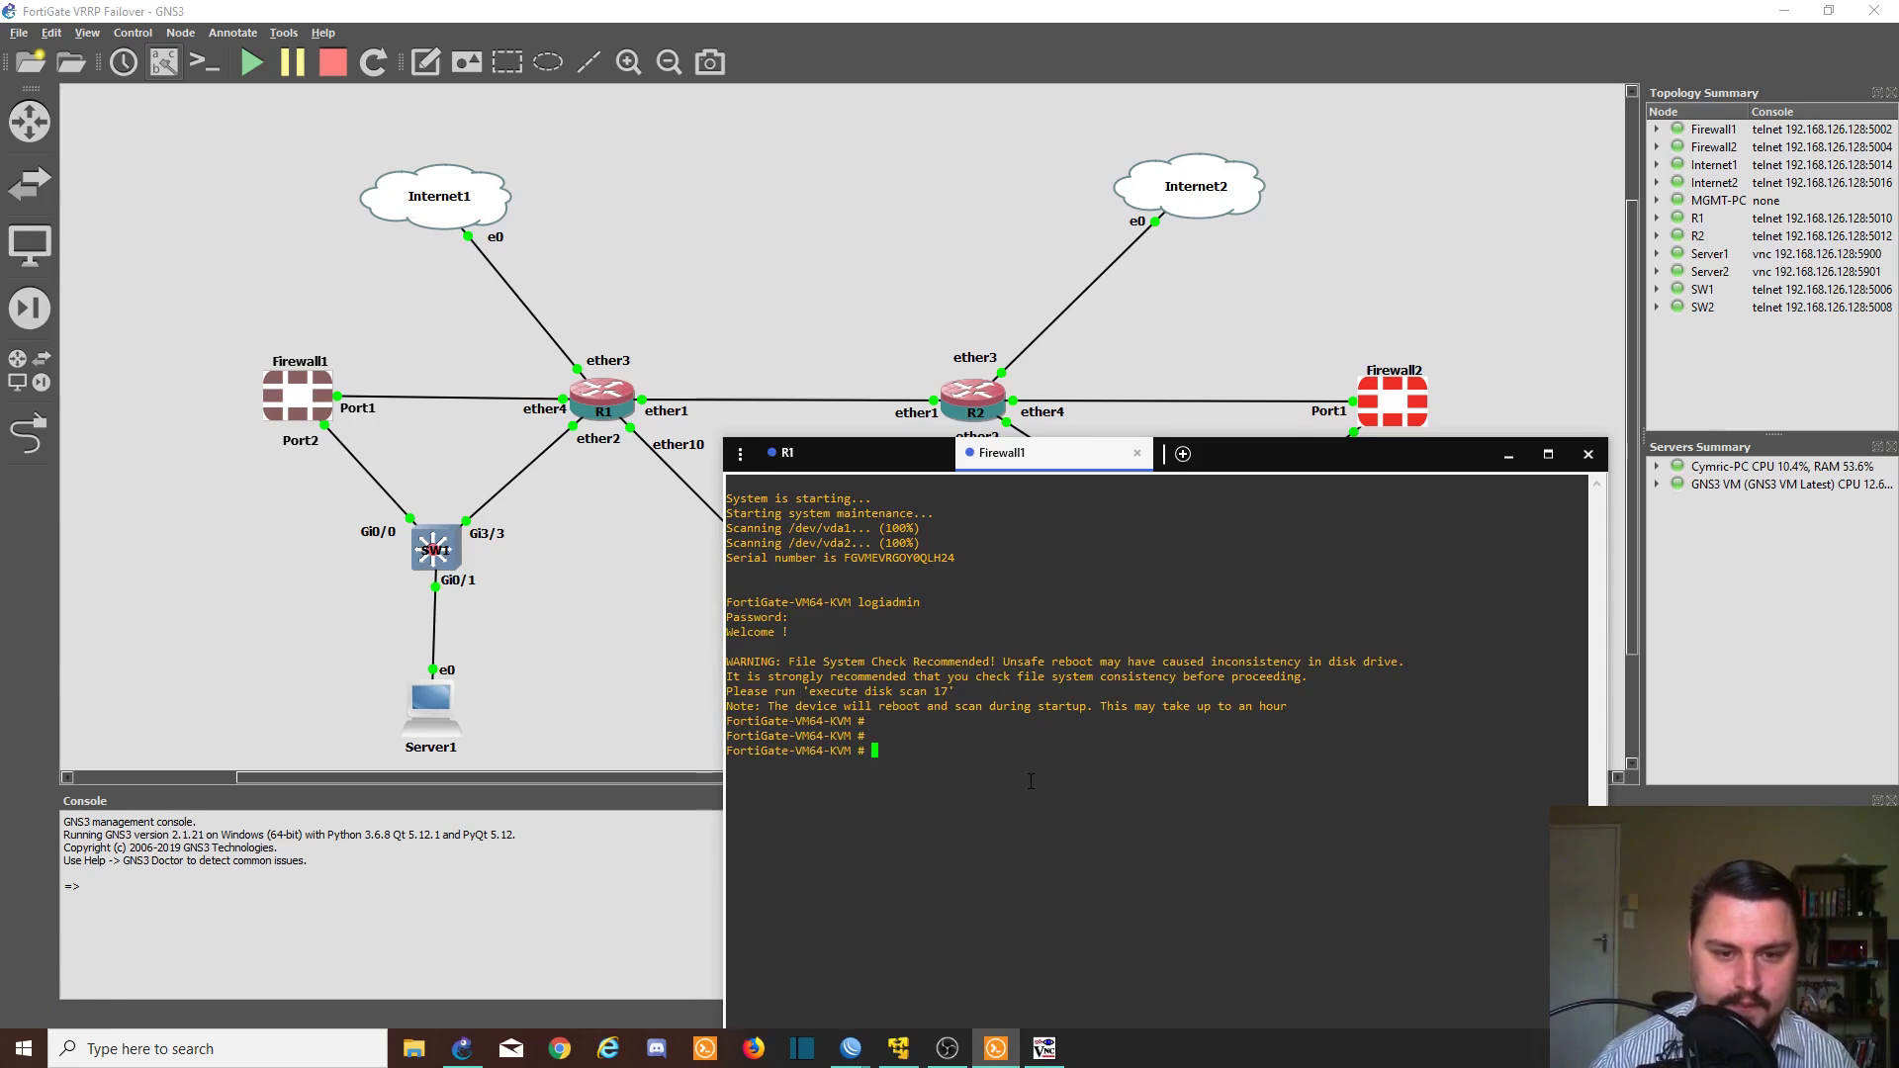
- Log in to Firewall2's console as admin with a blank password
click(1394, 396)
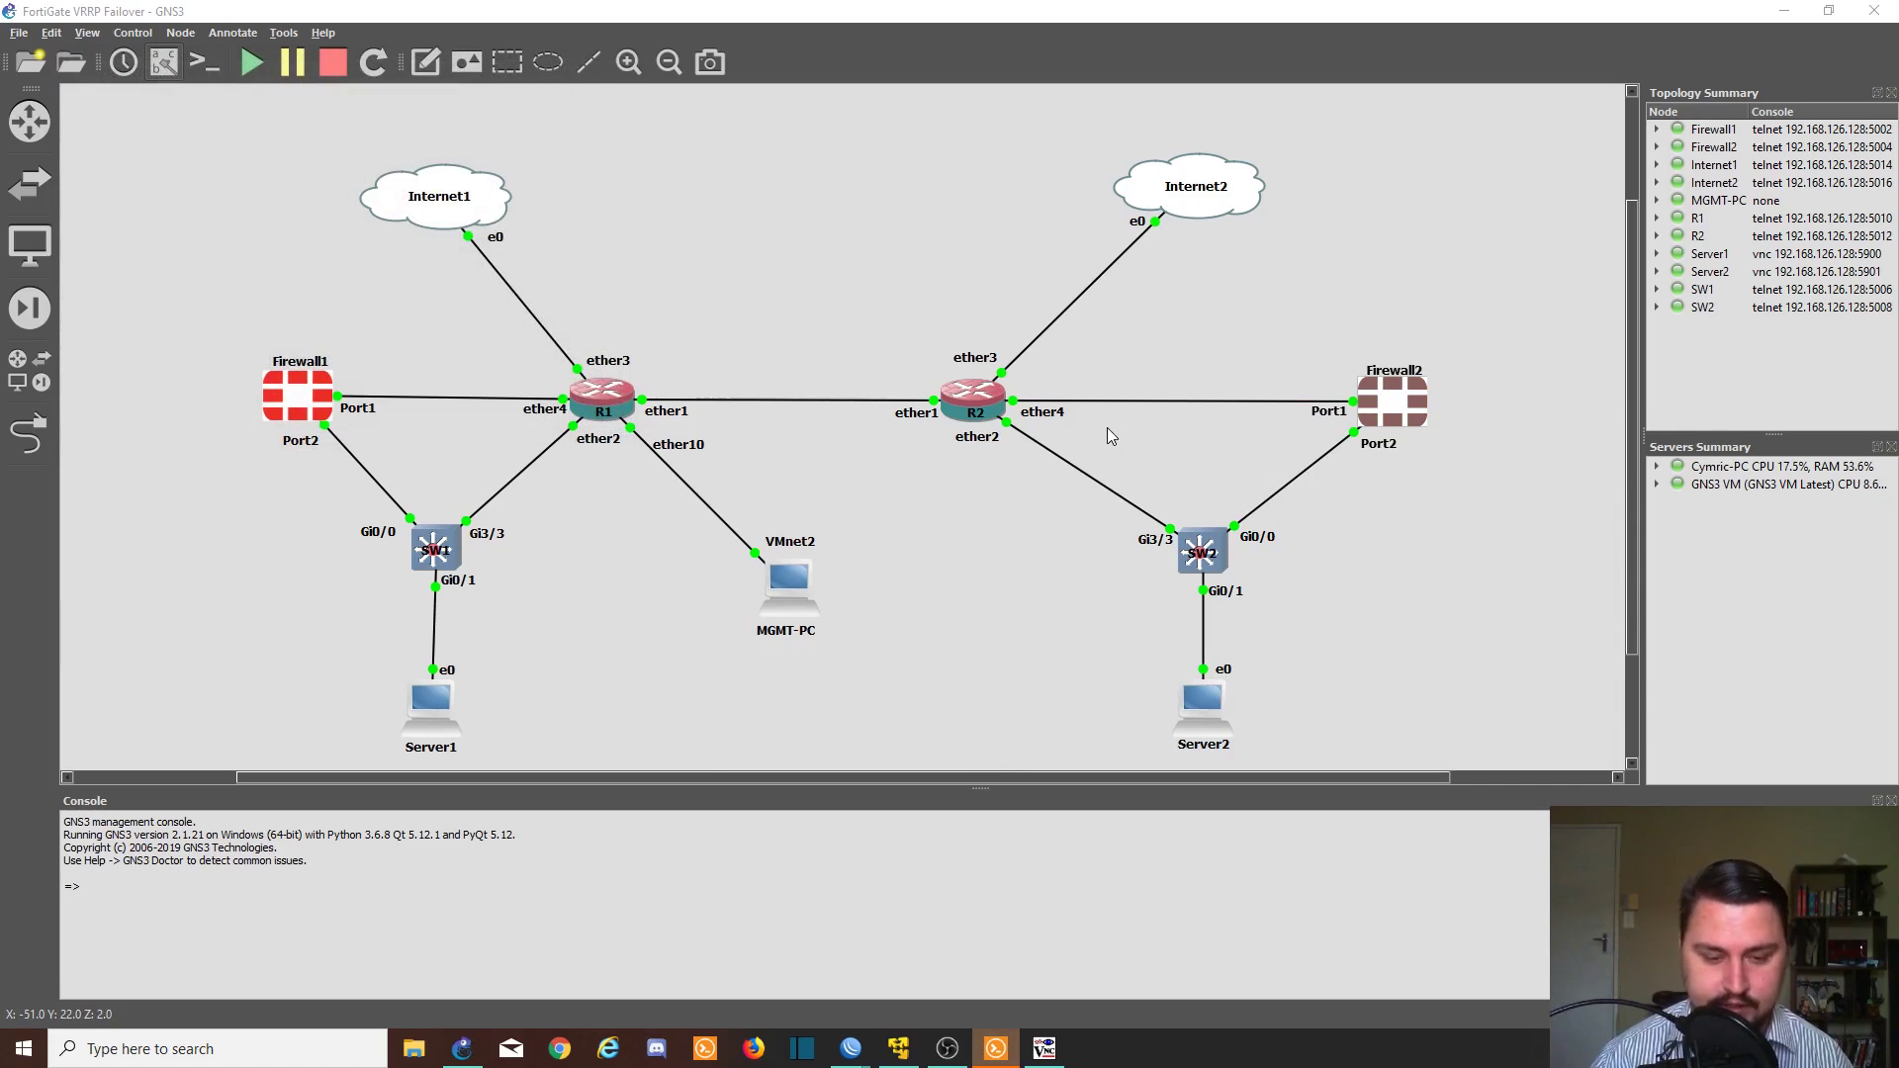
key(alt+Tab)
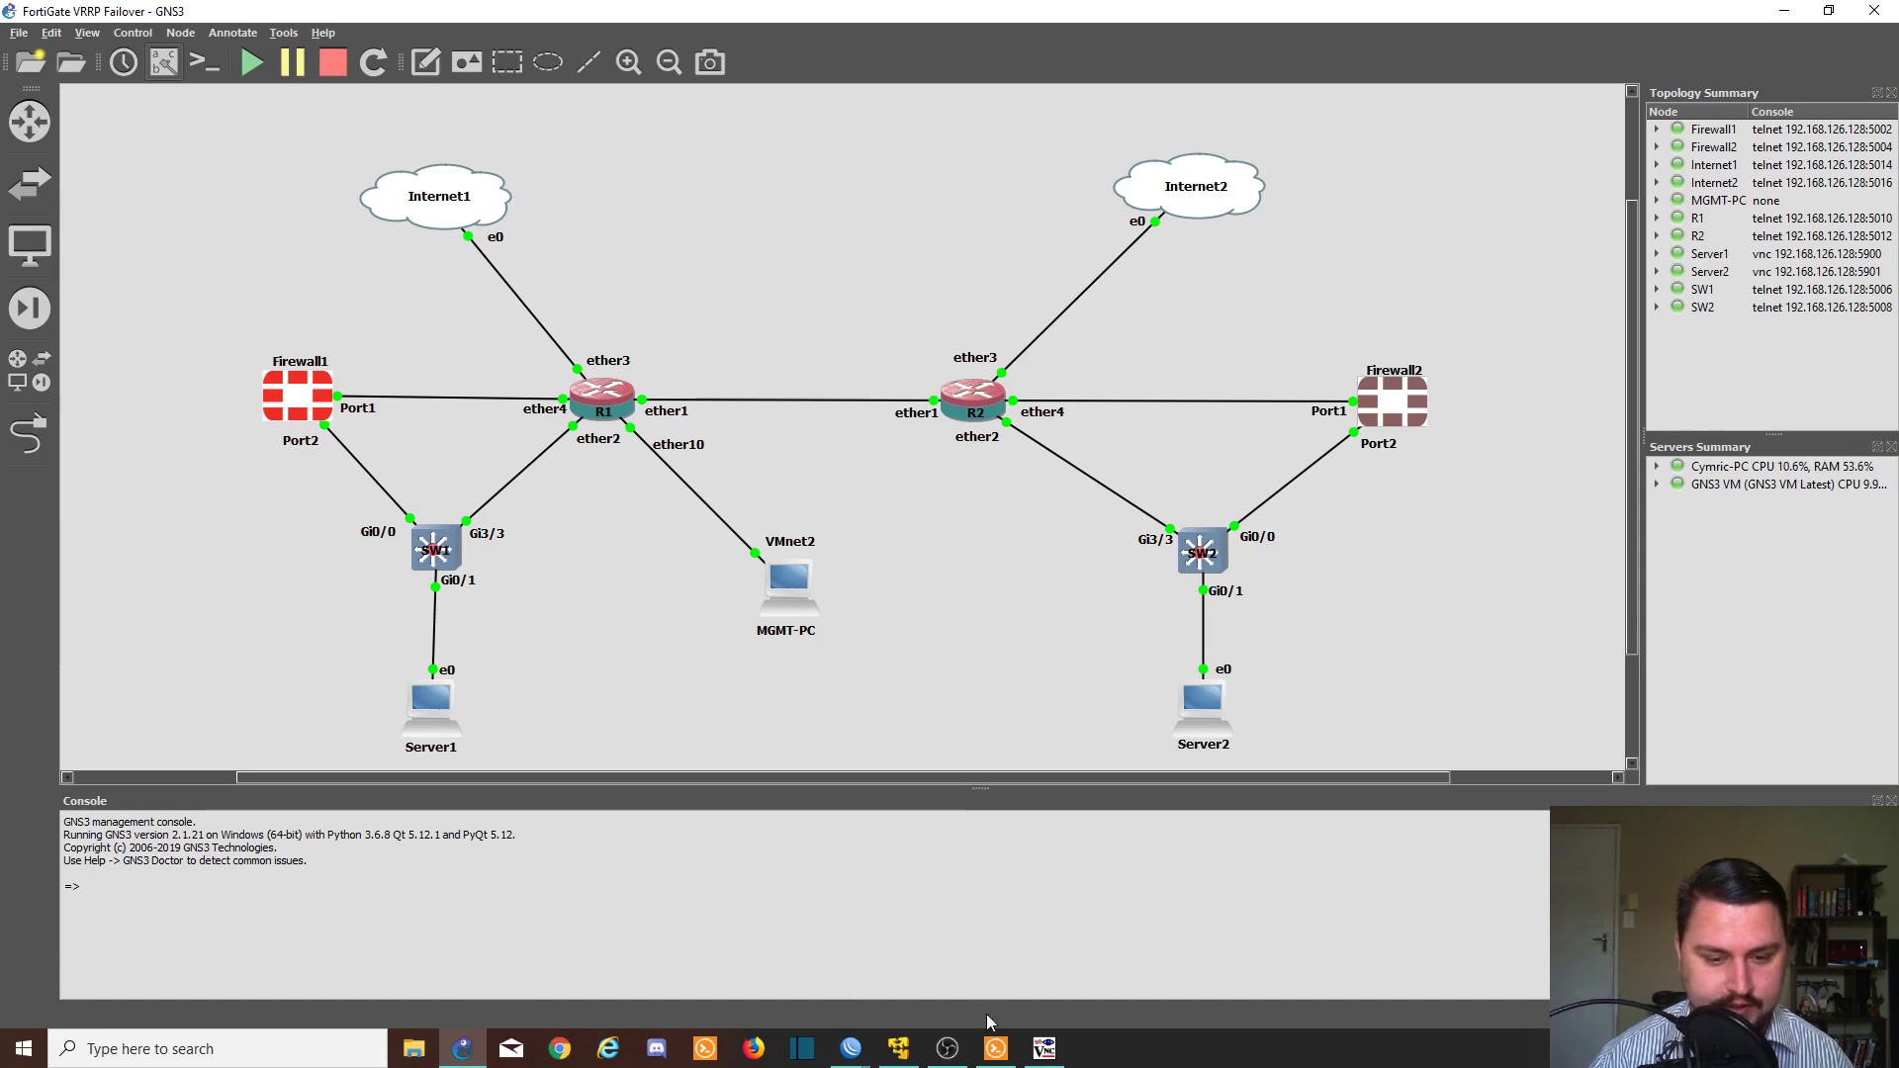
click(996, 1048)
text(admin)
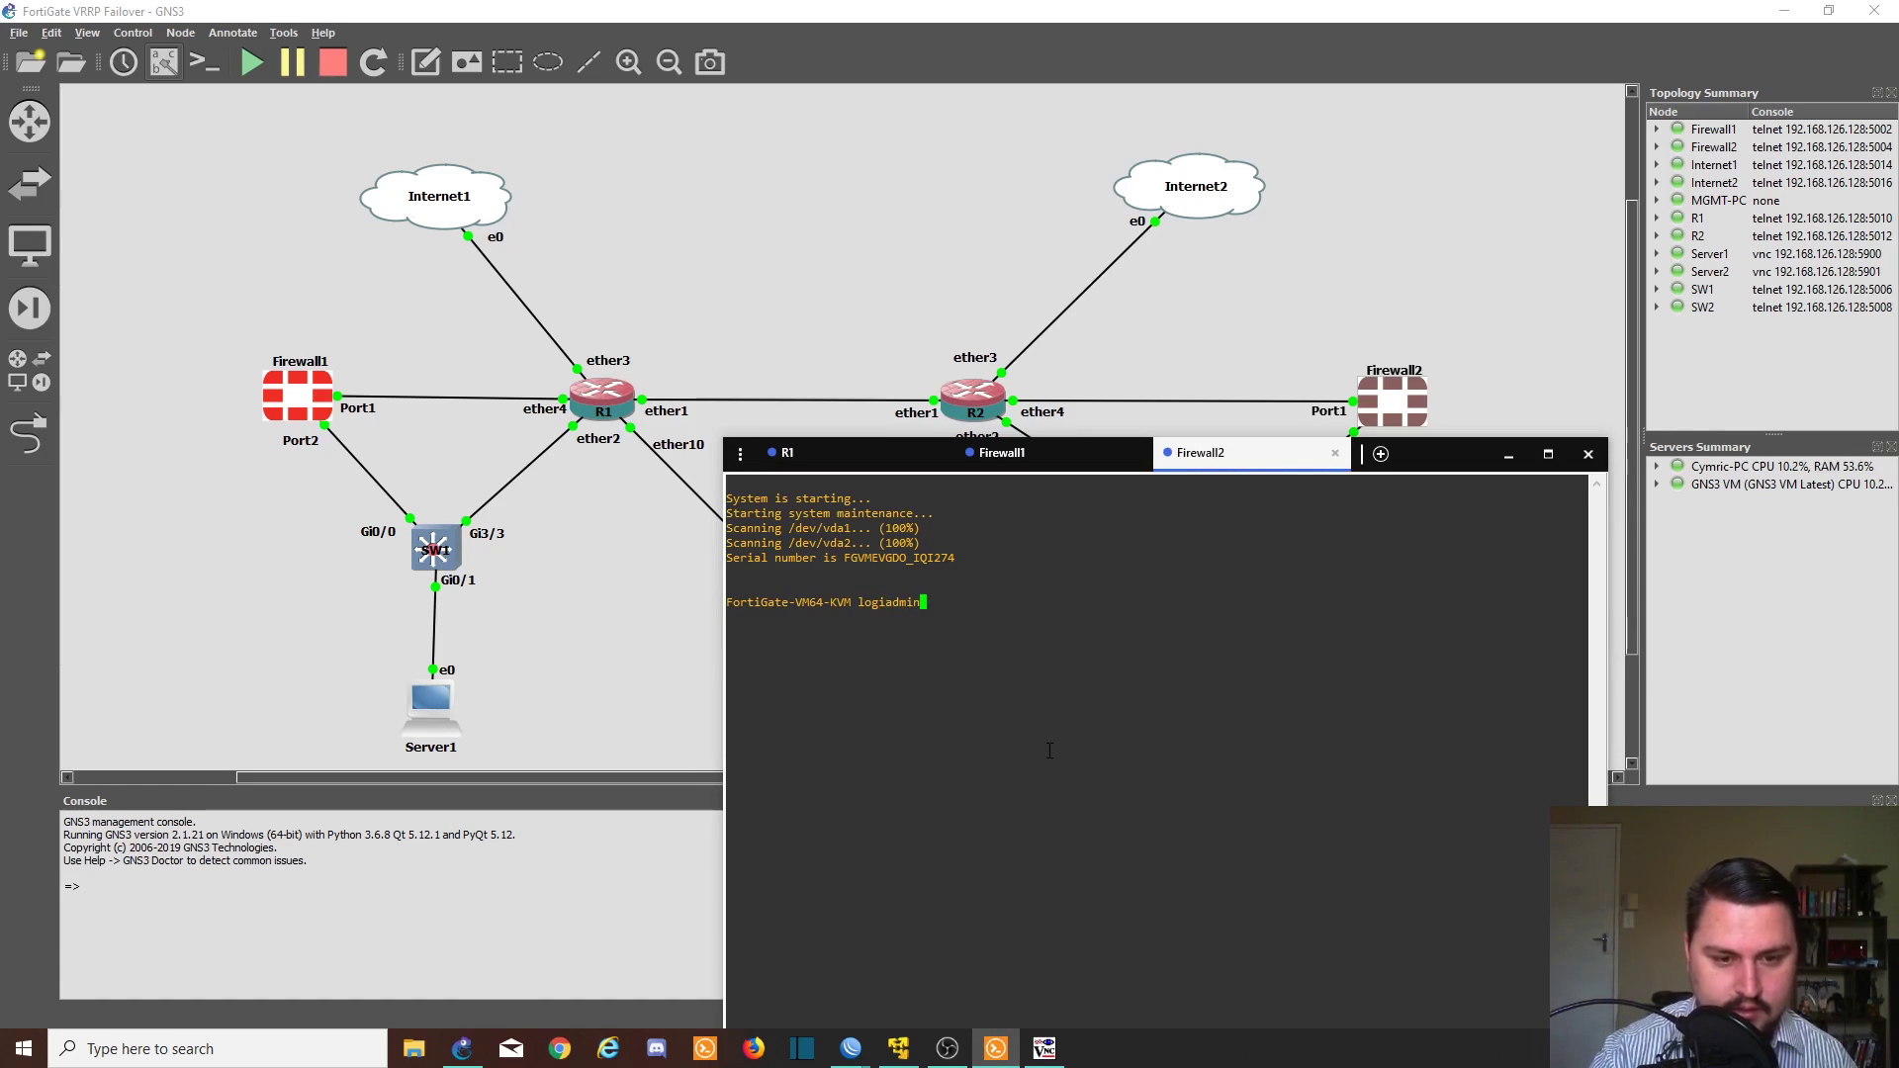
key(Return)
key(Return)
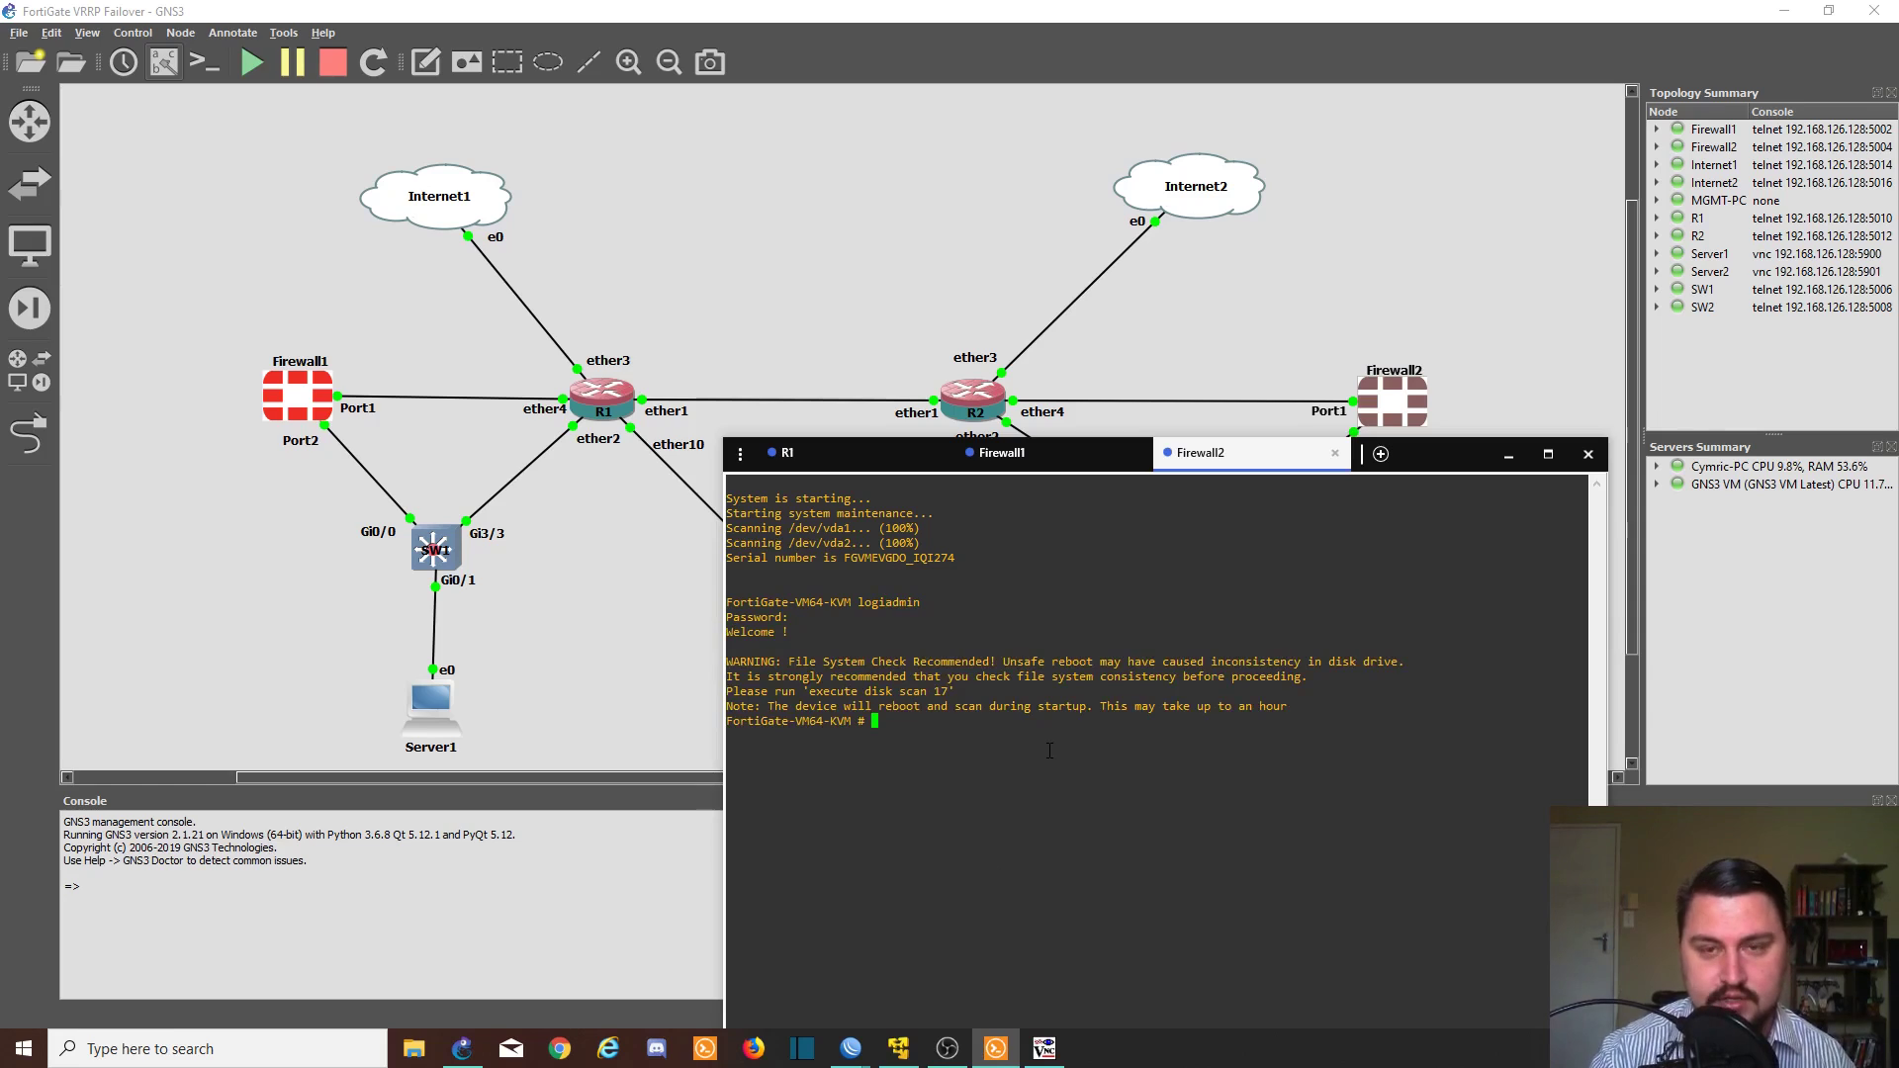
key(Return)
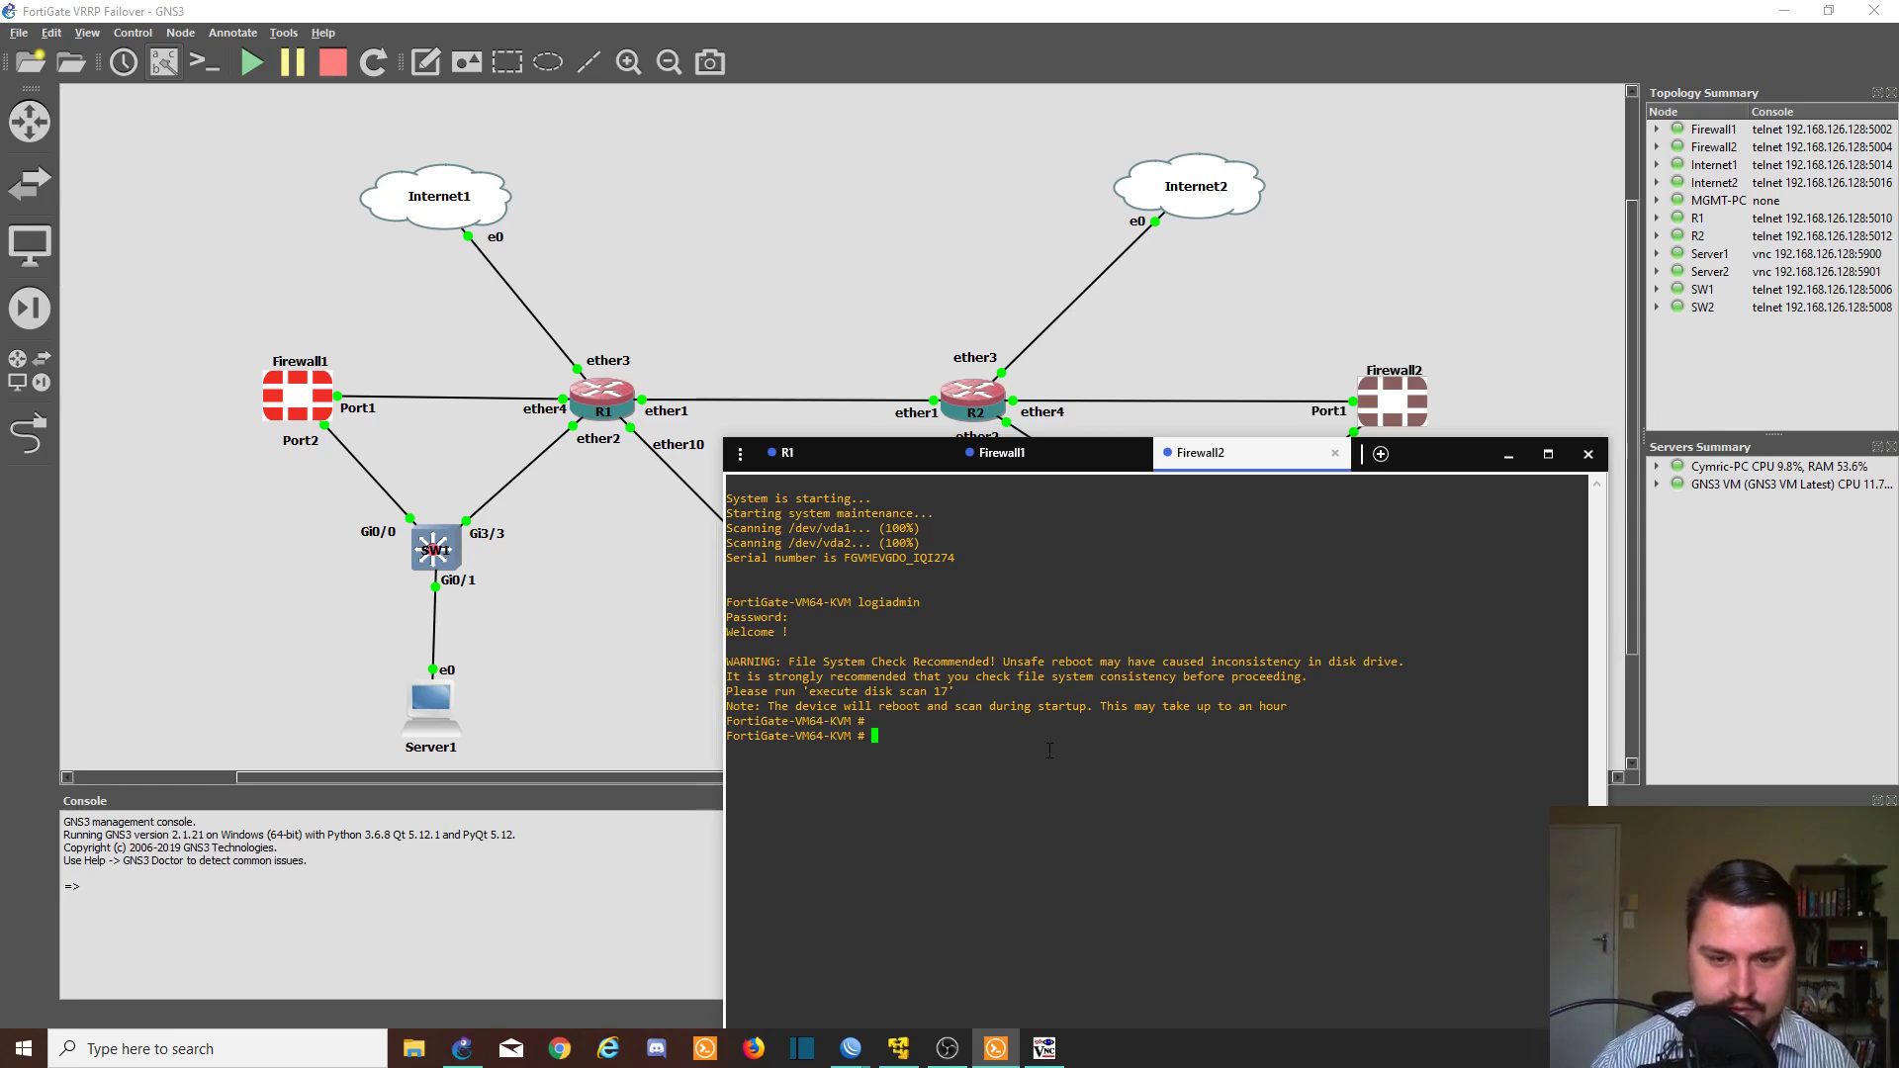
- Maximize Solar-PuTTY and type 'config system interface' on the Firewall1 session
double_click(1412, 454)
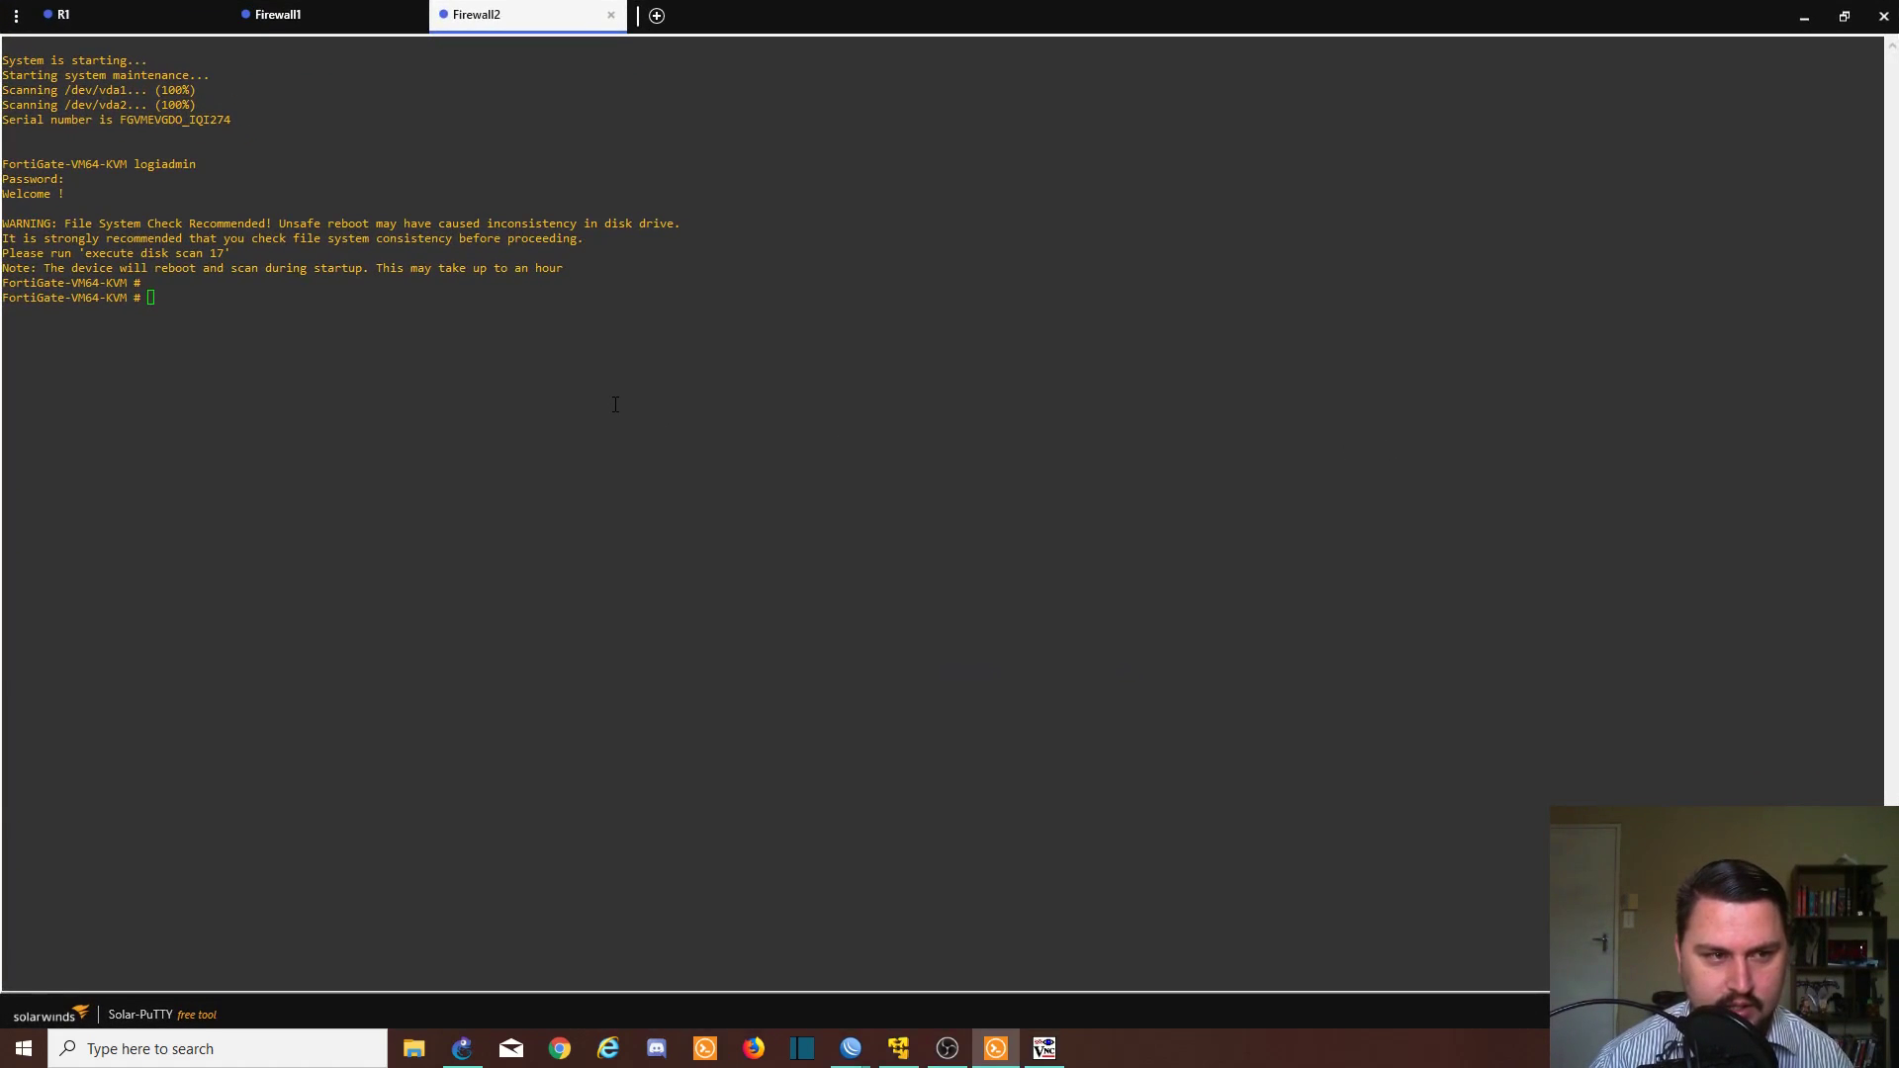
click(373, 17)
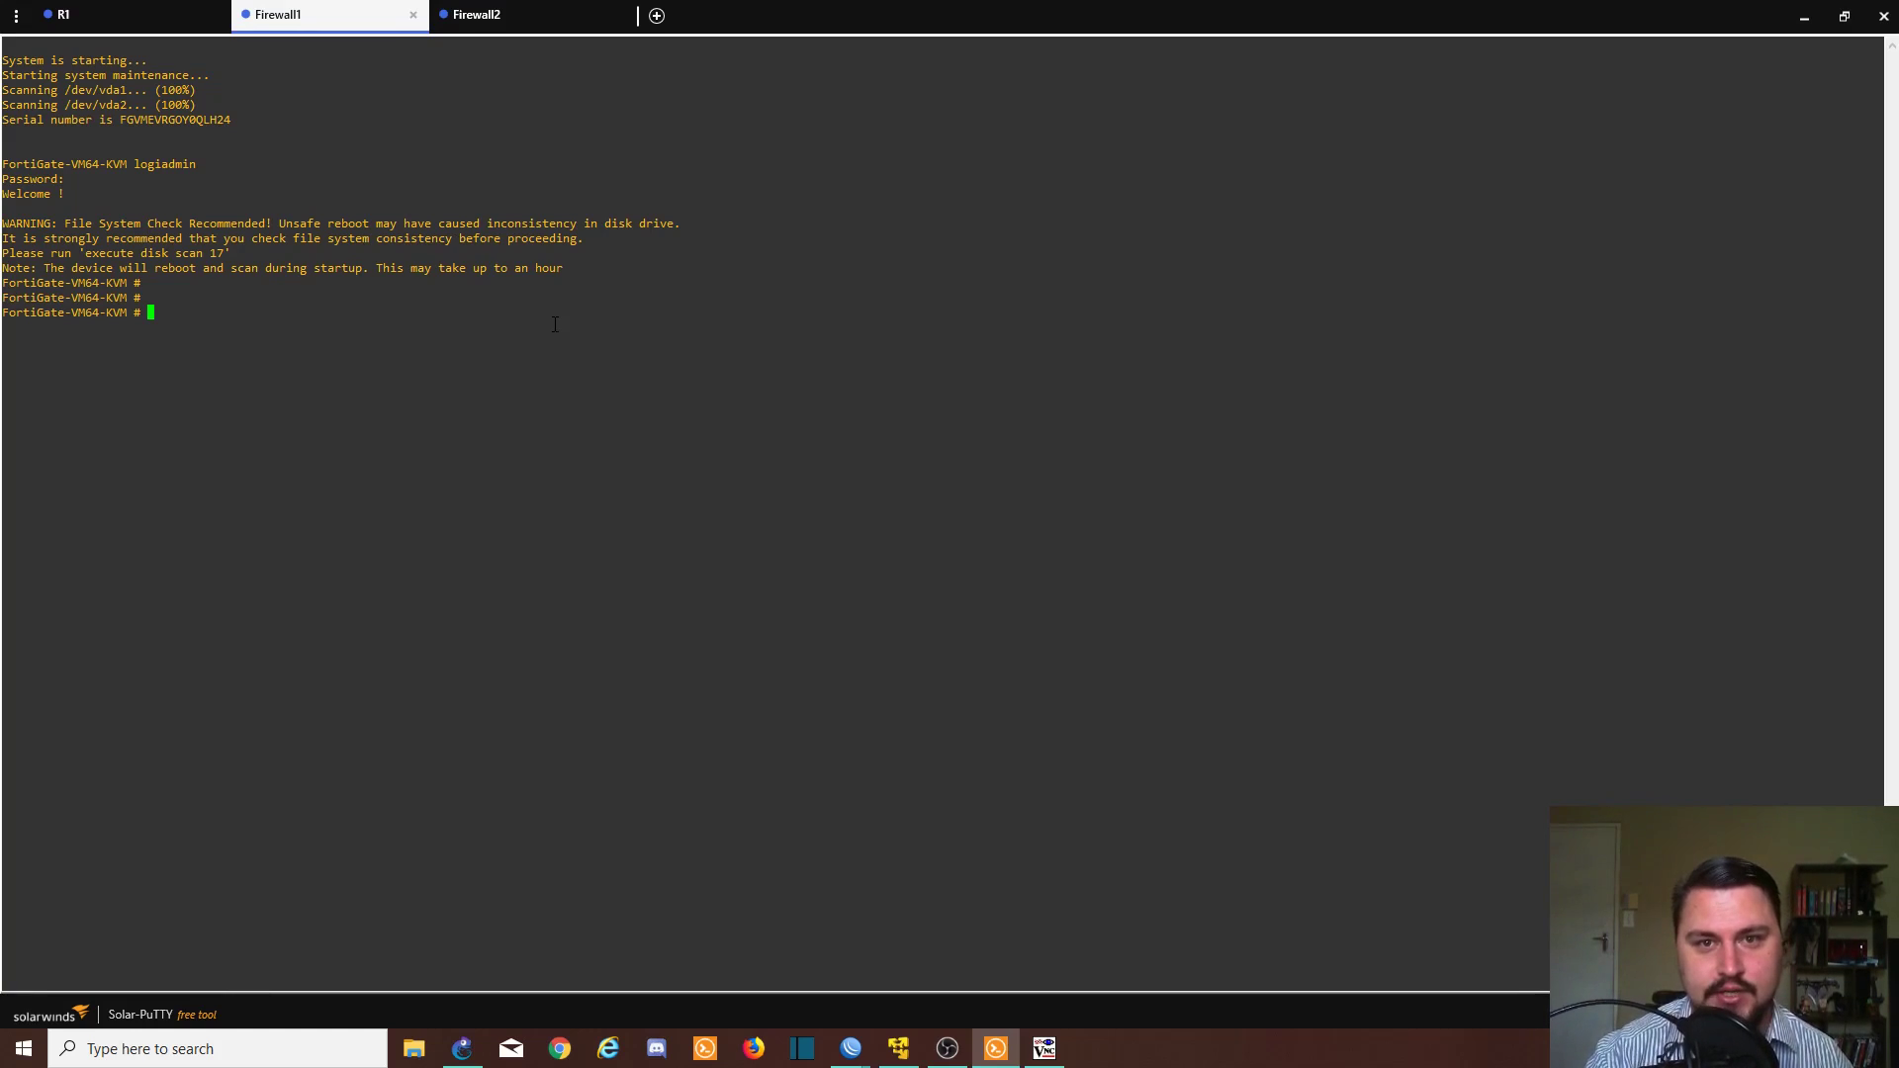
text(config)
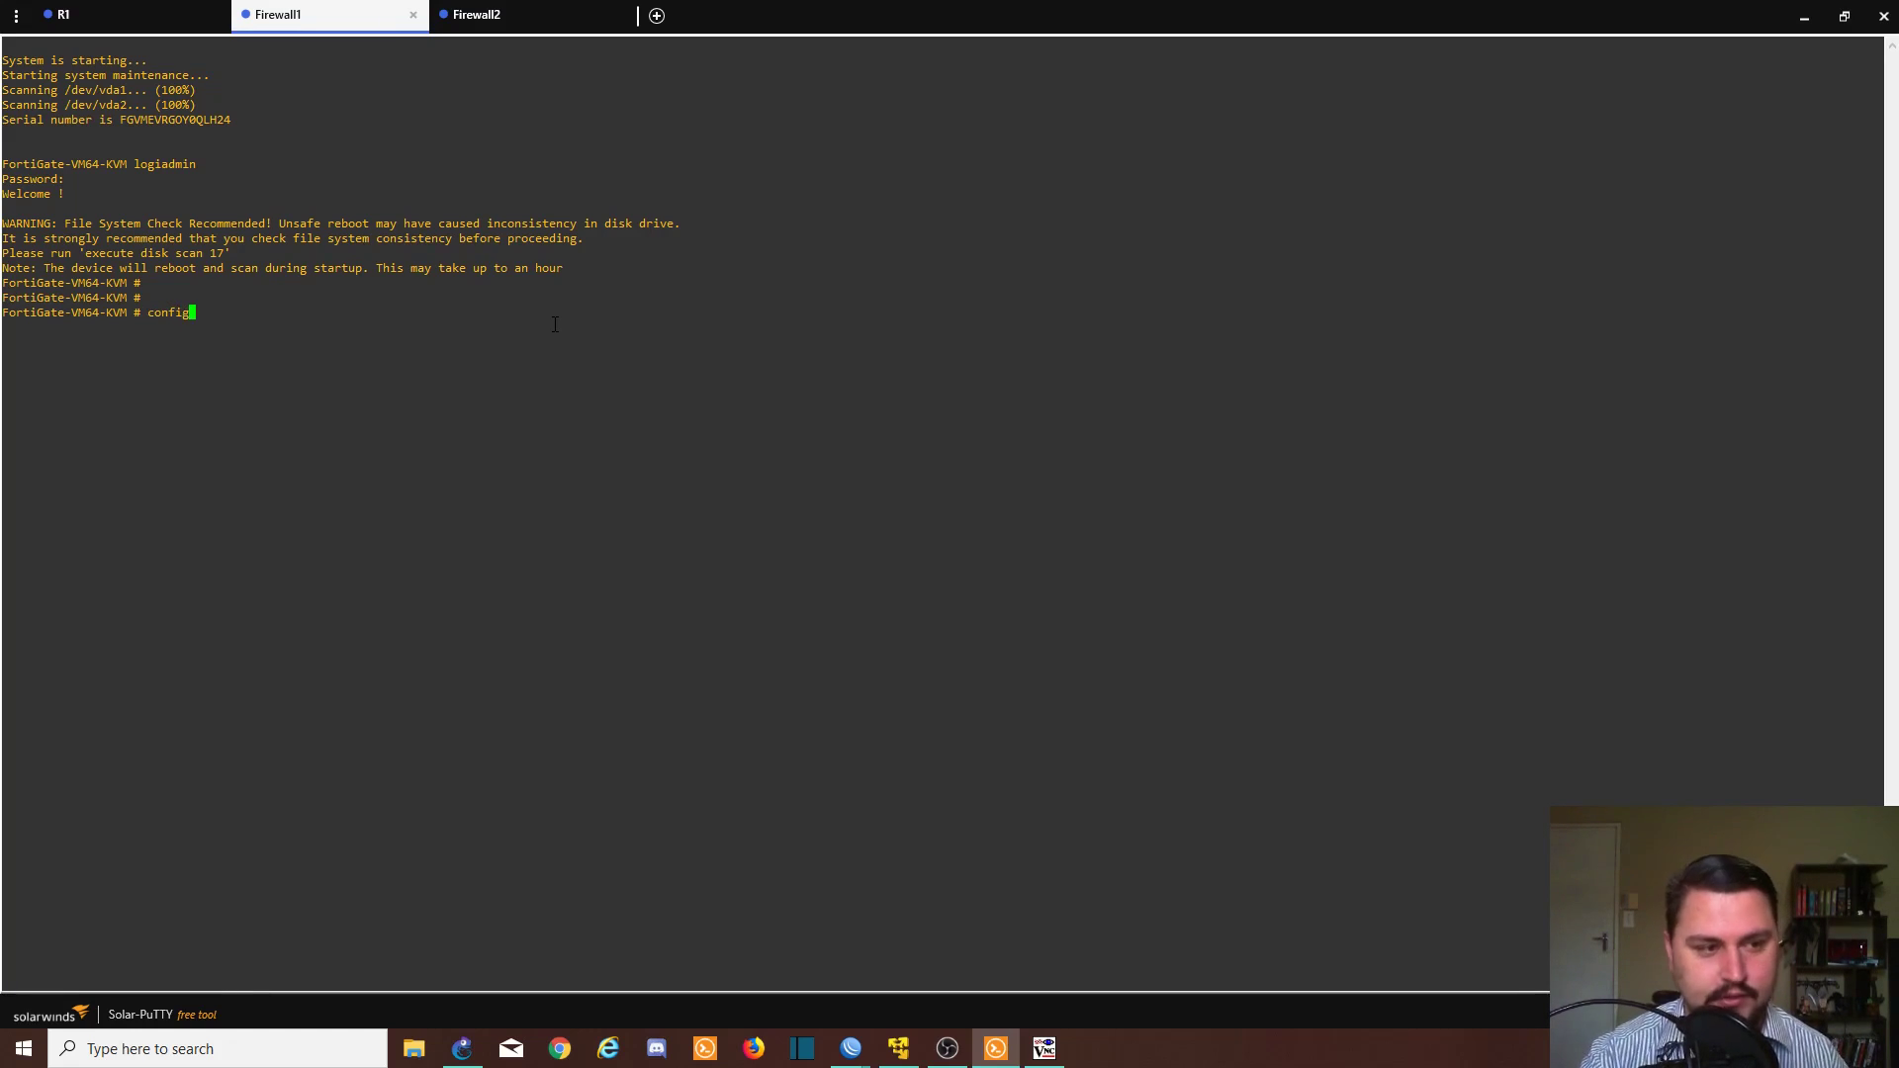
text( system interface)
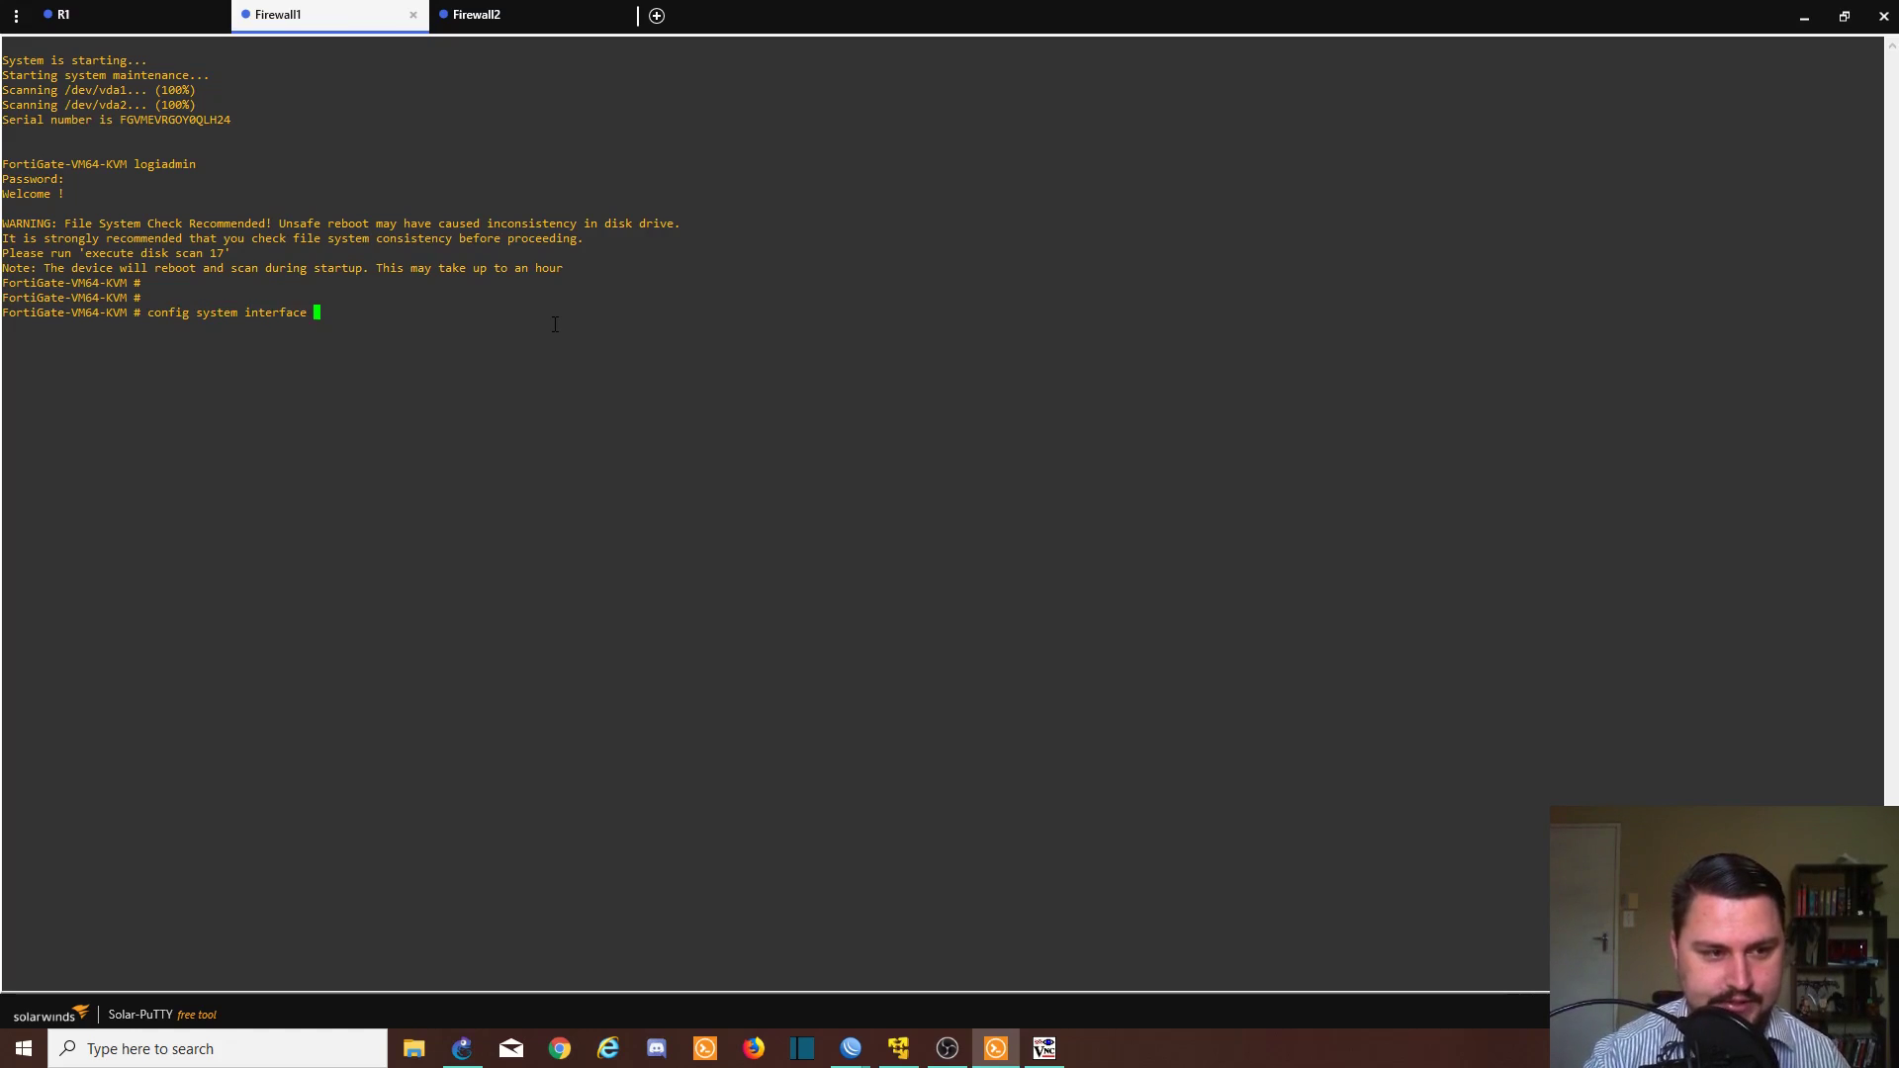
- Run 'config system interface' on Firewall1 and Firewall2, then return to the GNS3 window
key(Return)
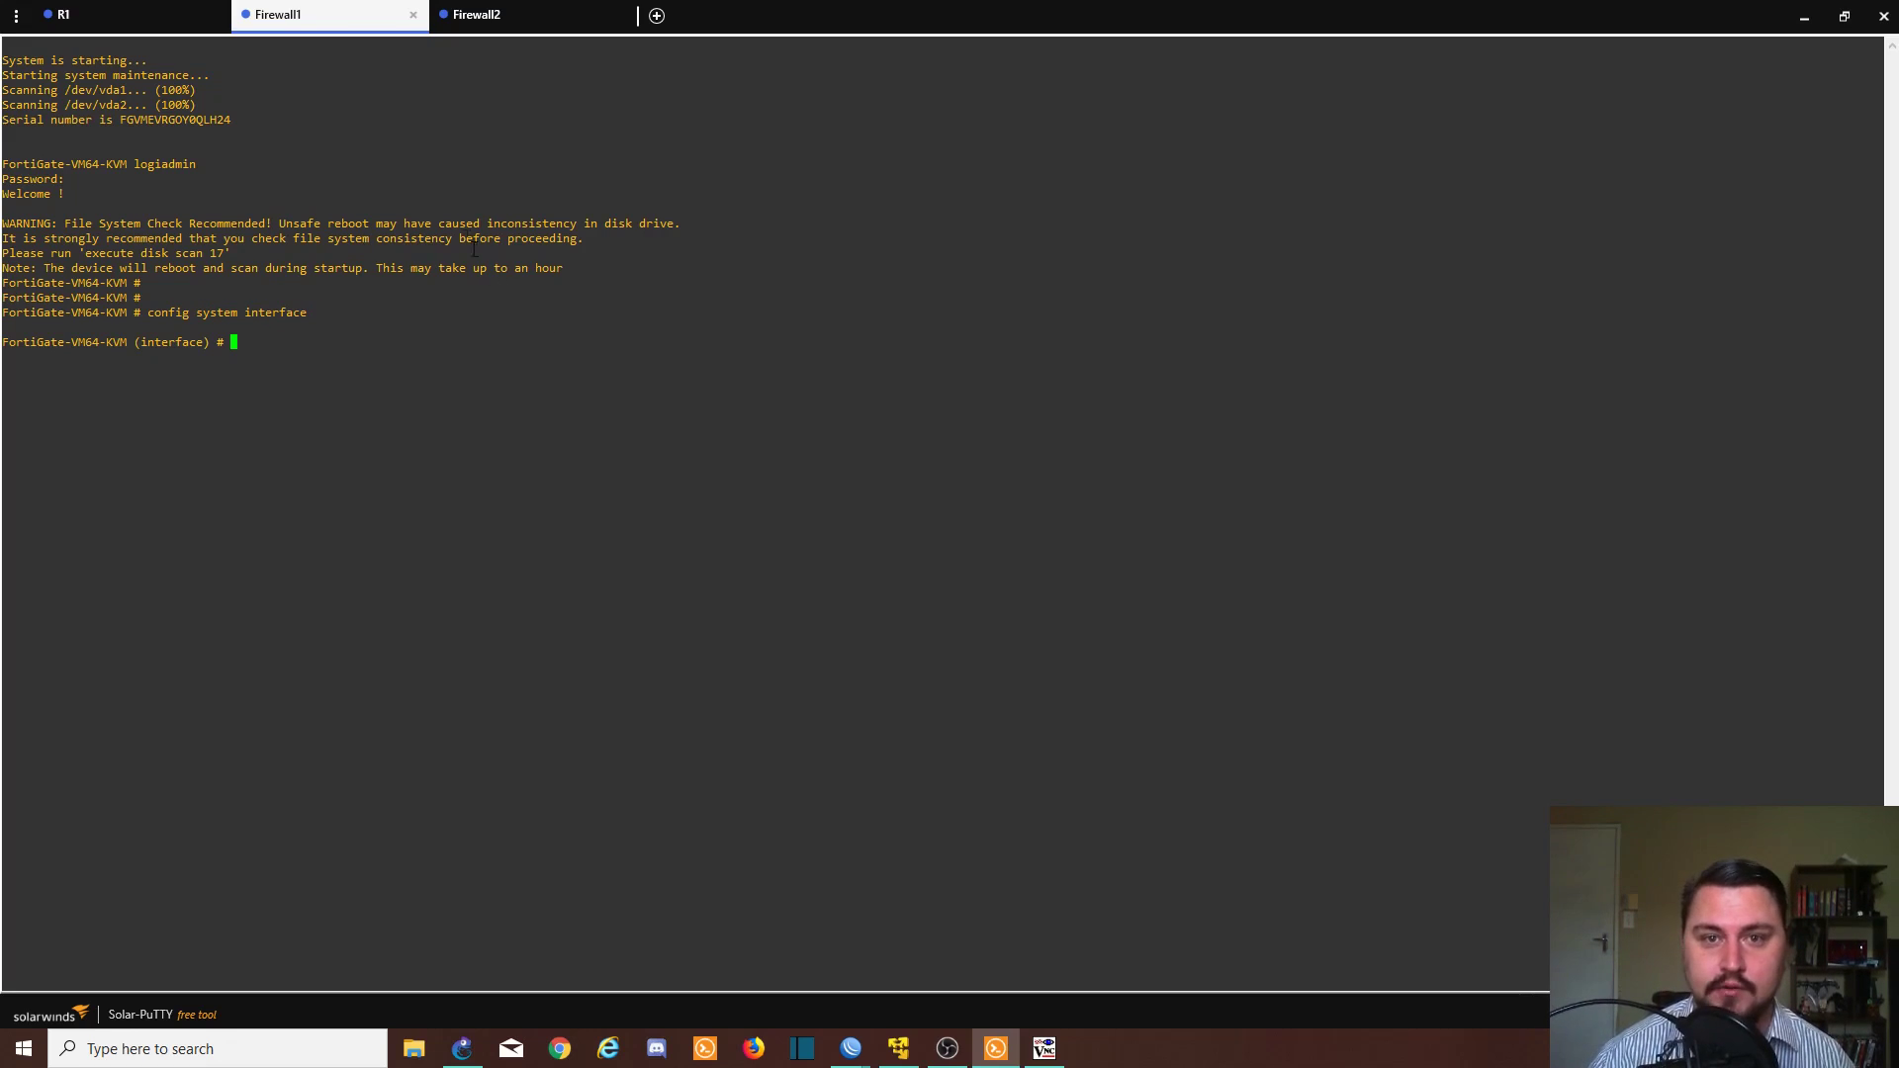
click(488, 17)
text(co)
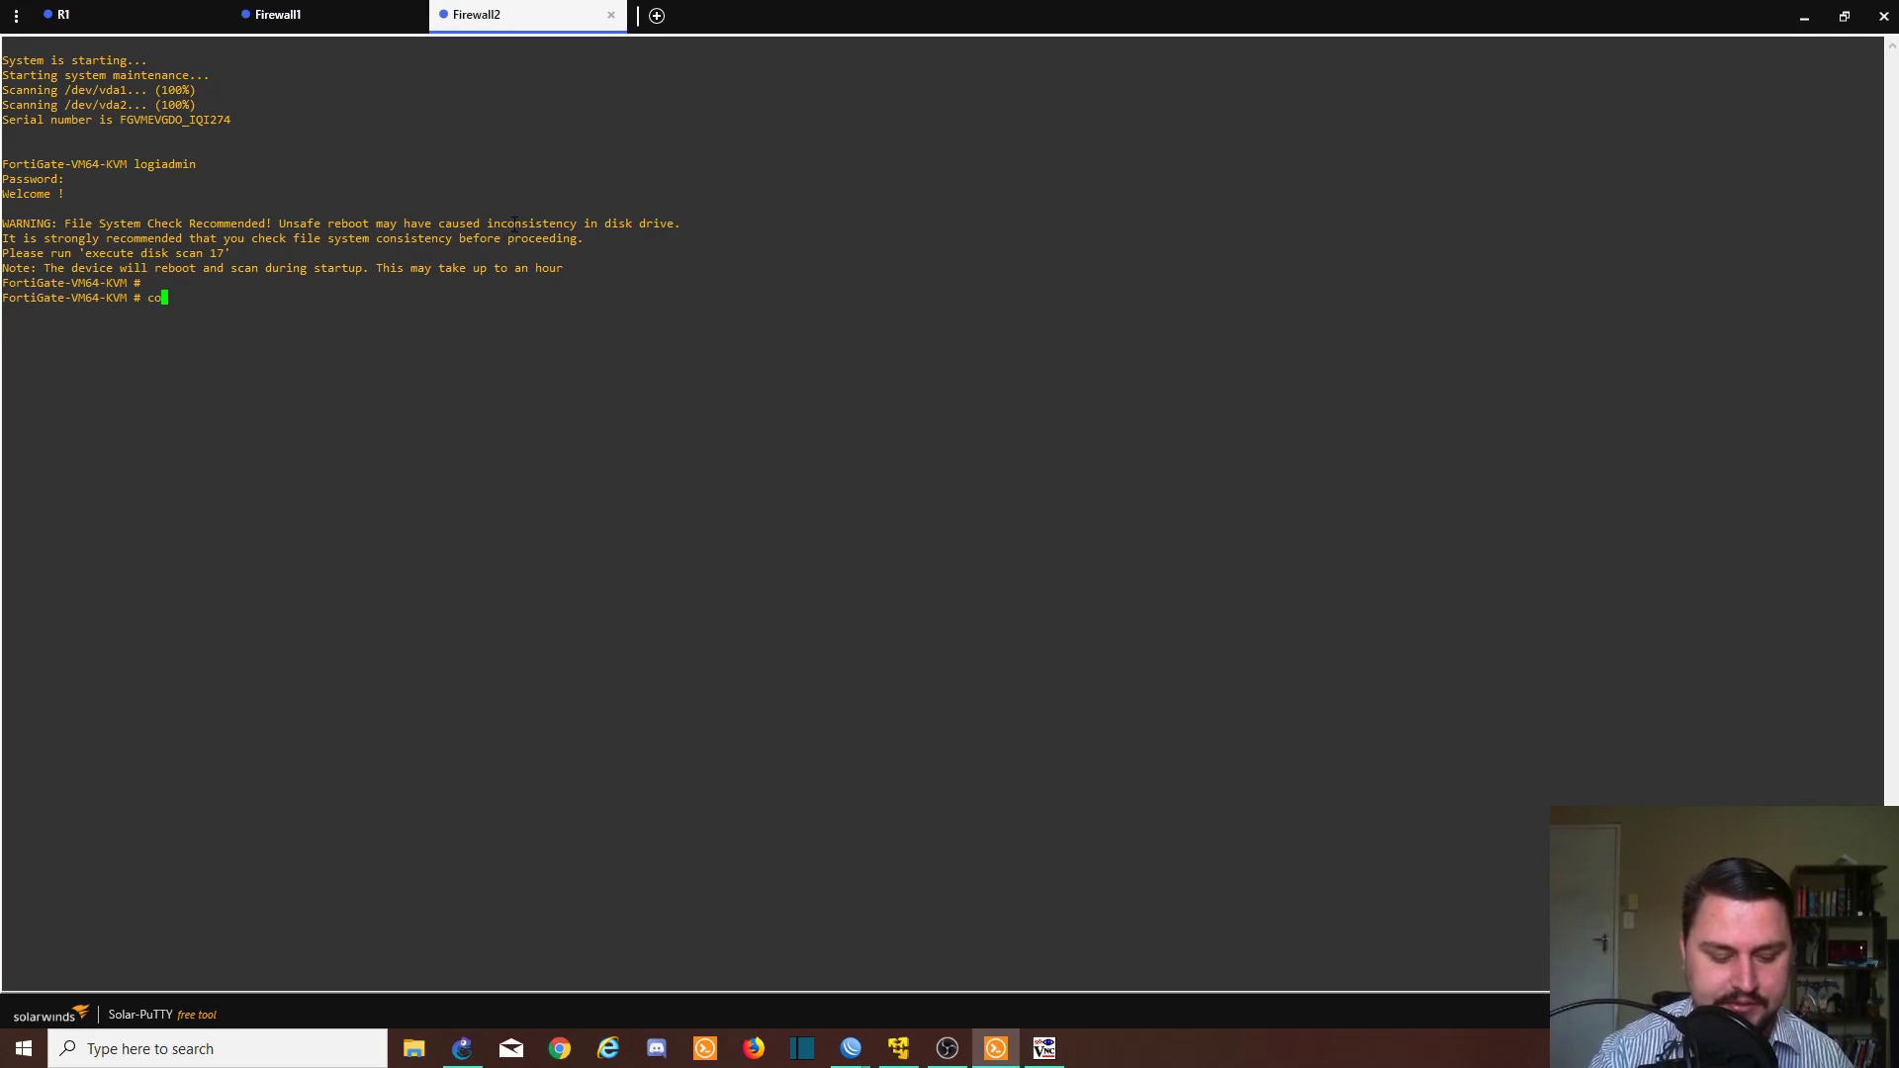
text(nfig)
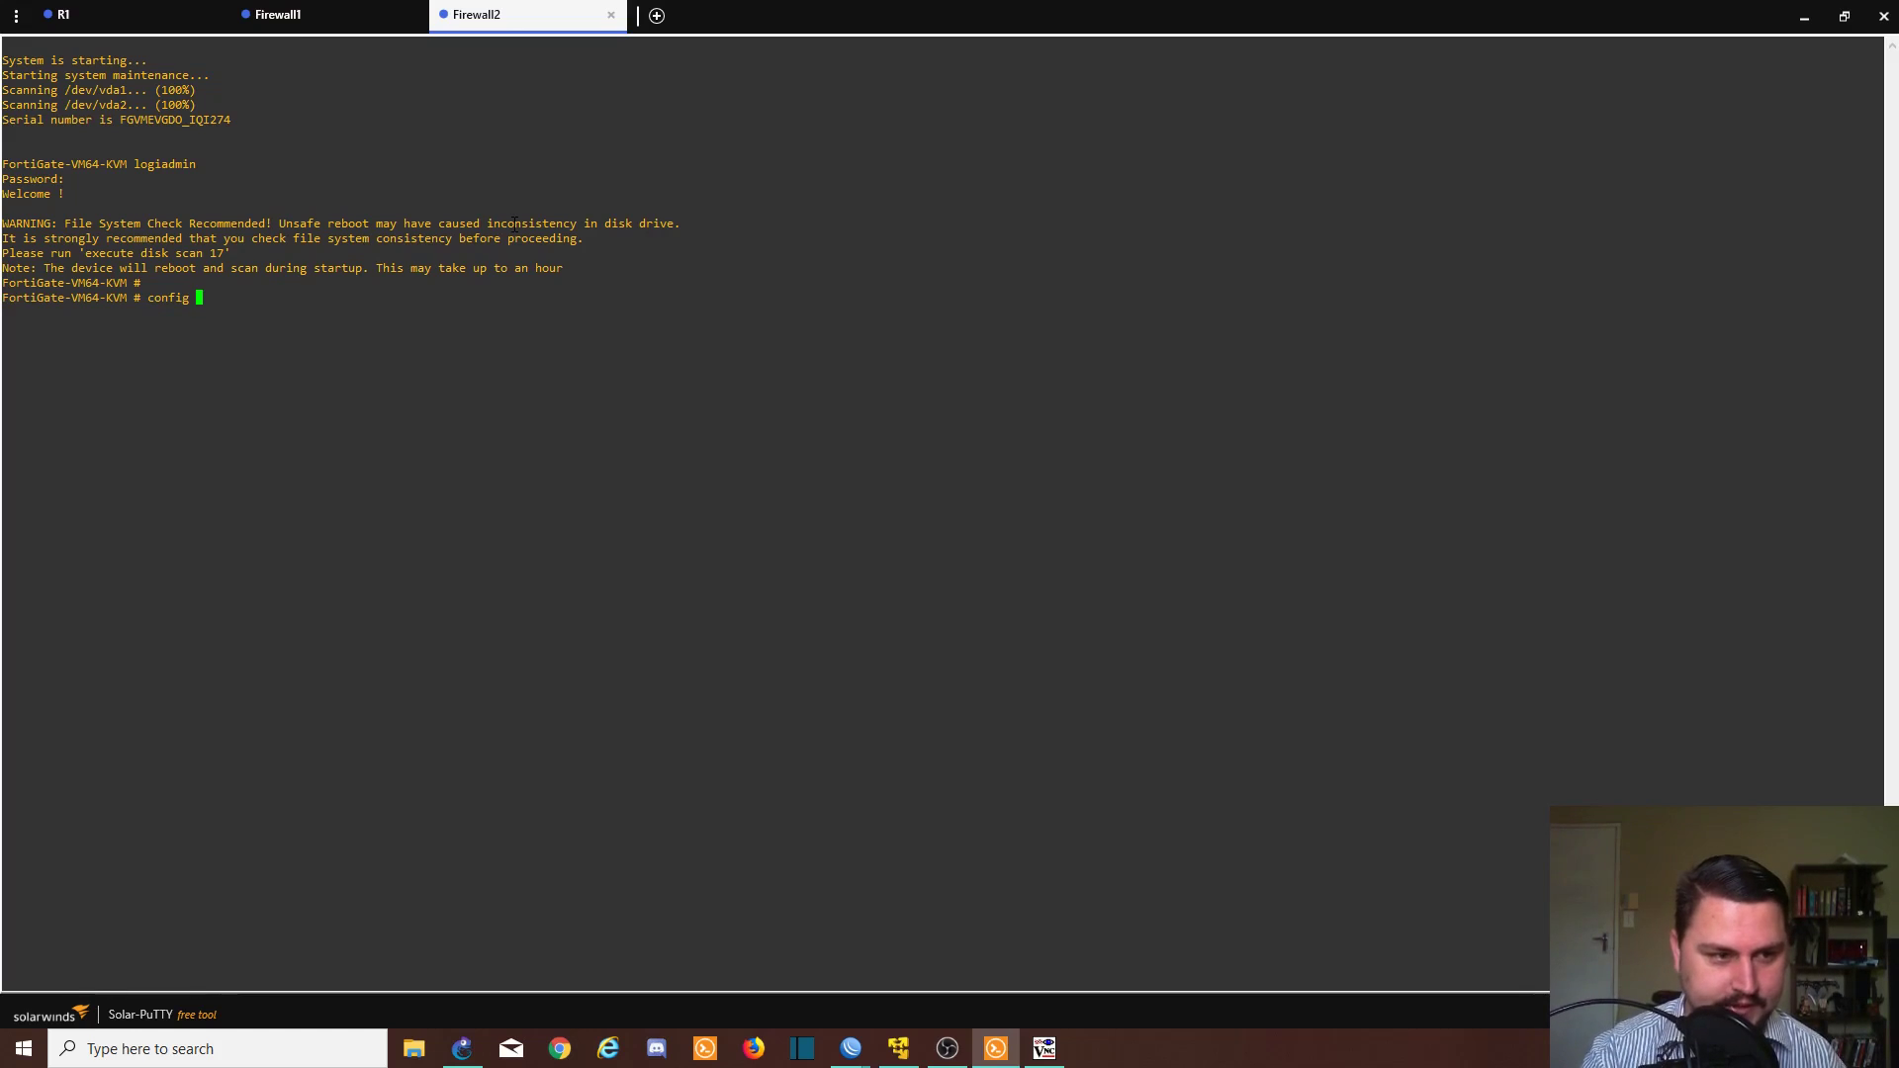
text(system interface)
key(Return)
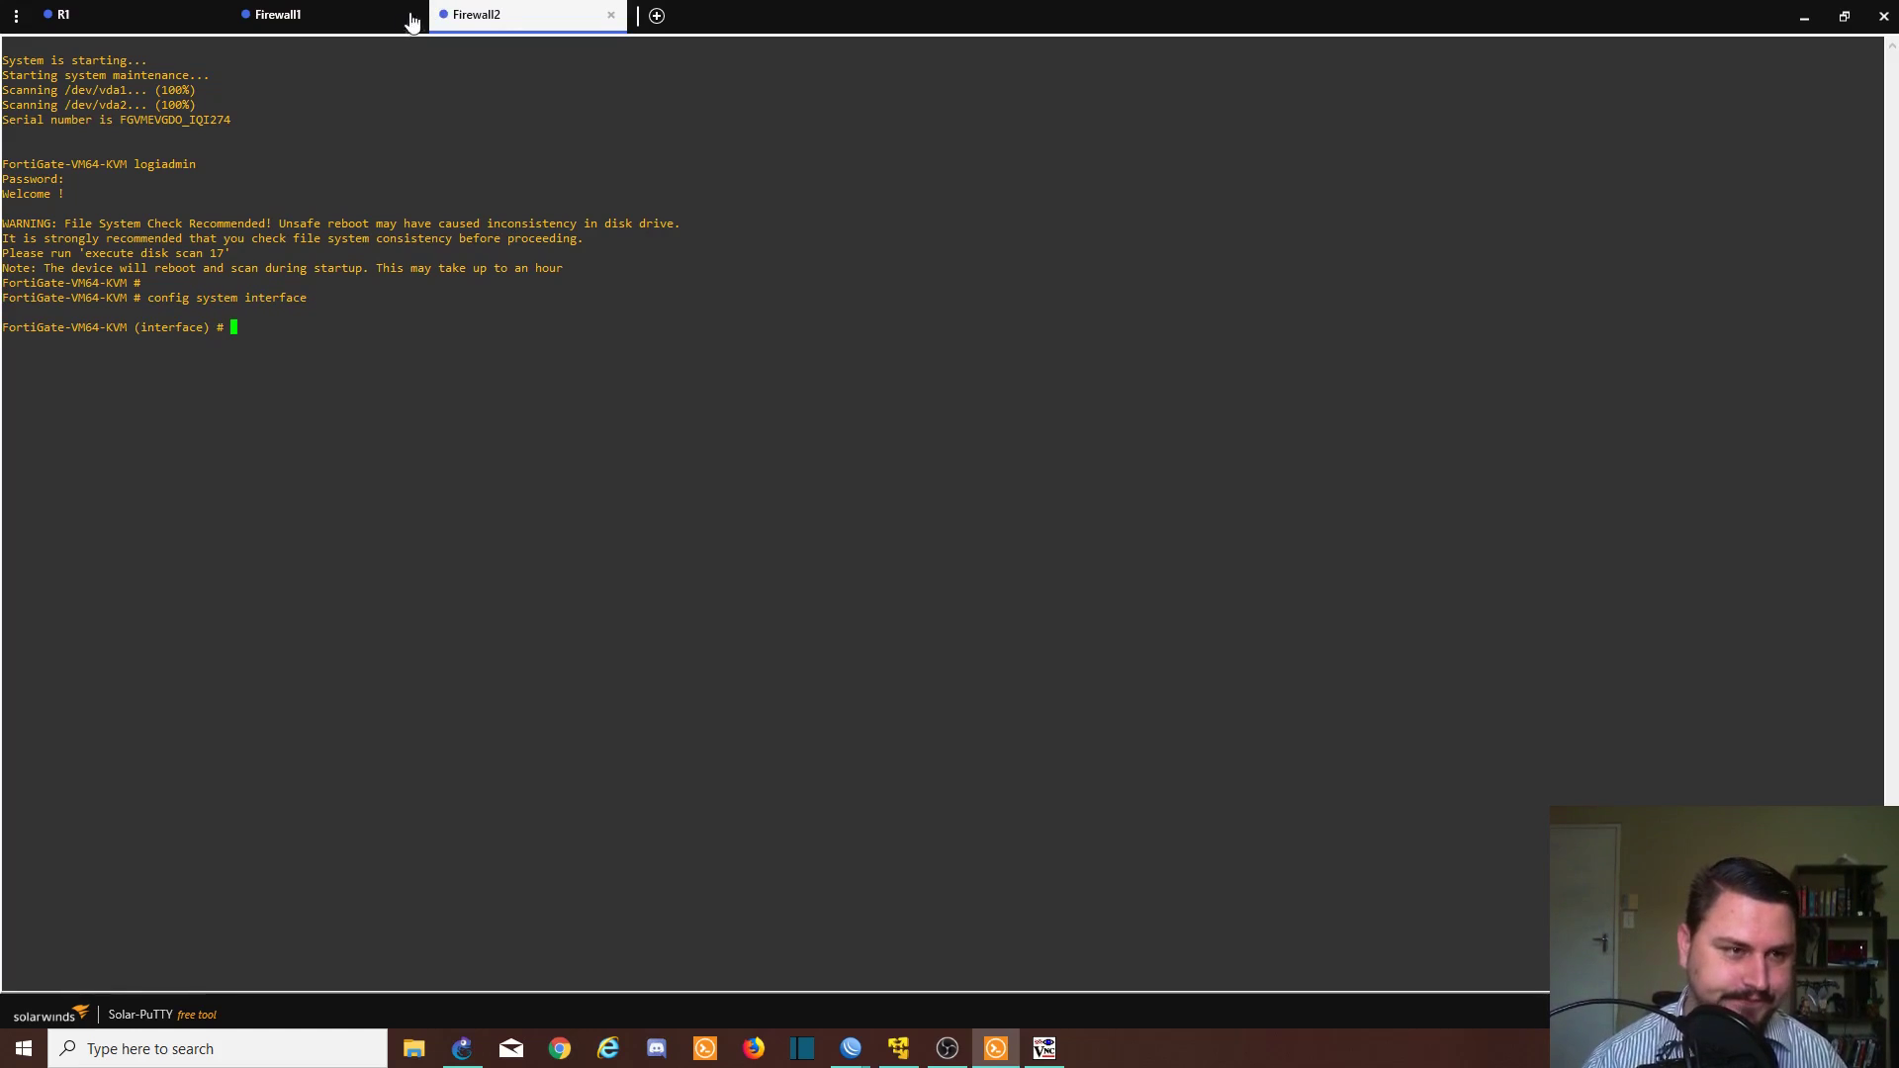
click(373, 17)
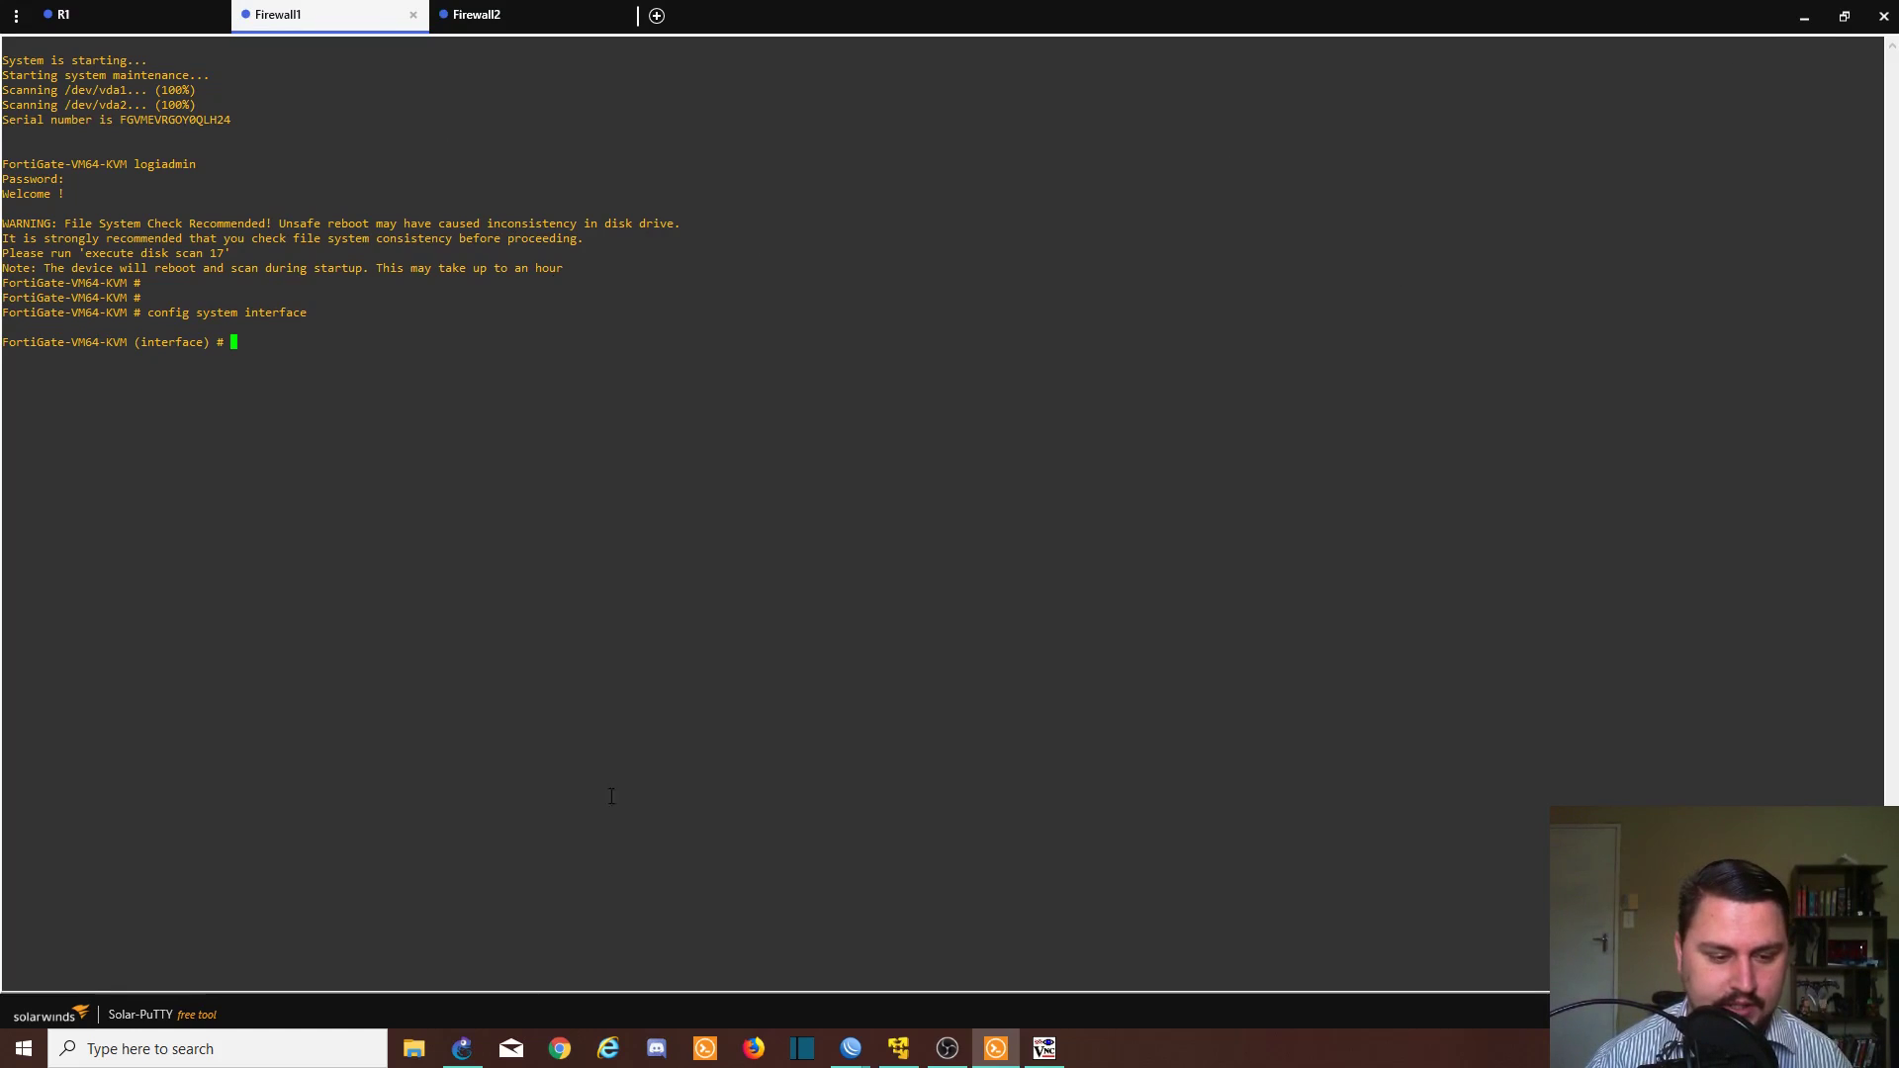
click(463, 1046)
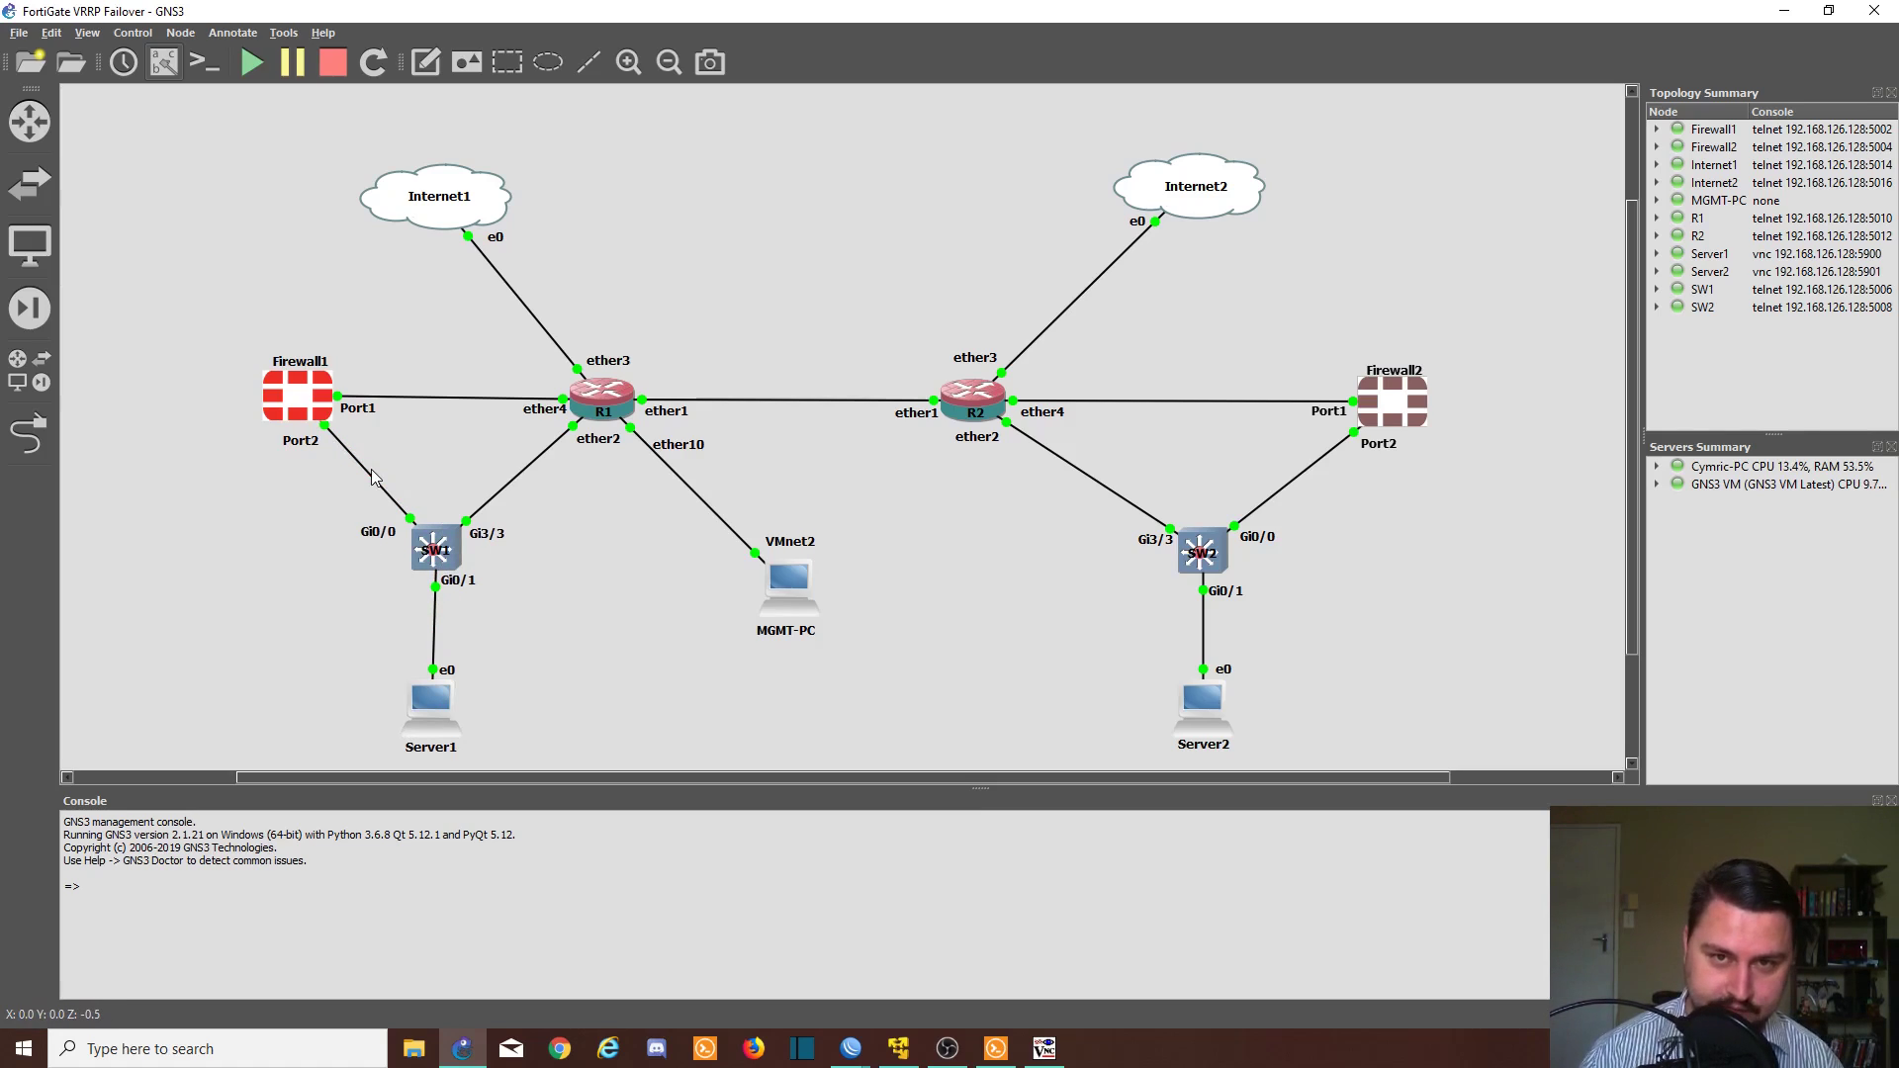
- Return to Solar-PuTTY with Firewall1's console at the interface configuration prompt
key(alt+Tab)
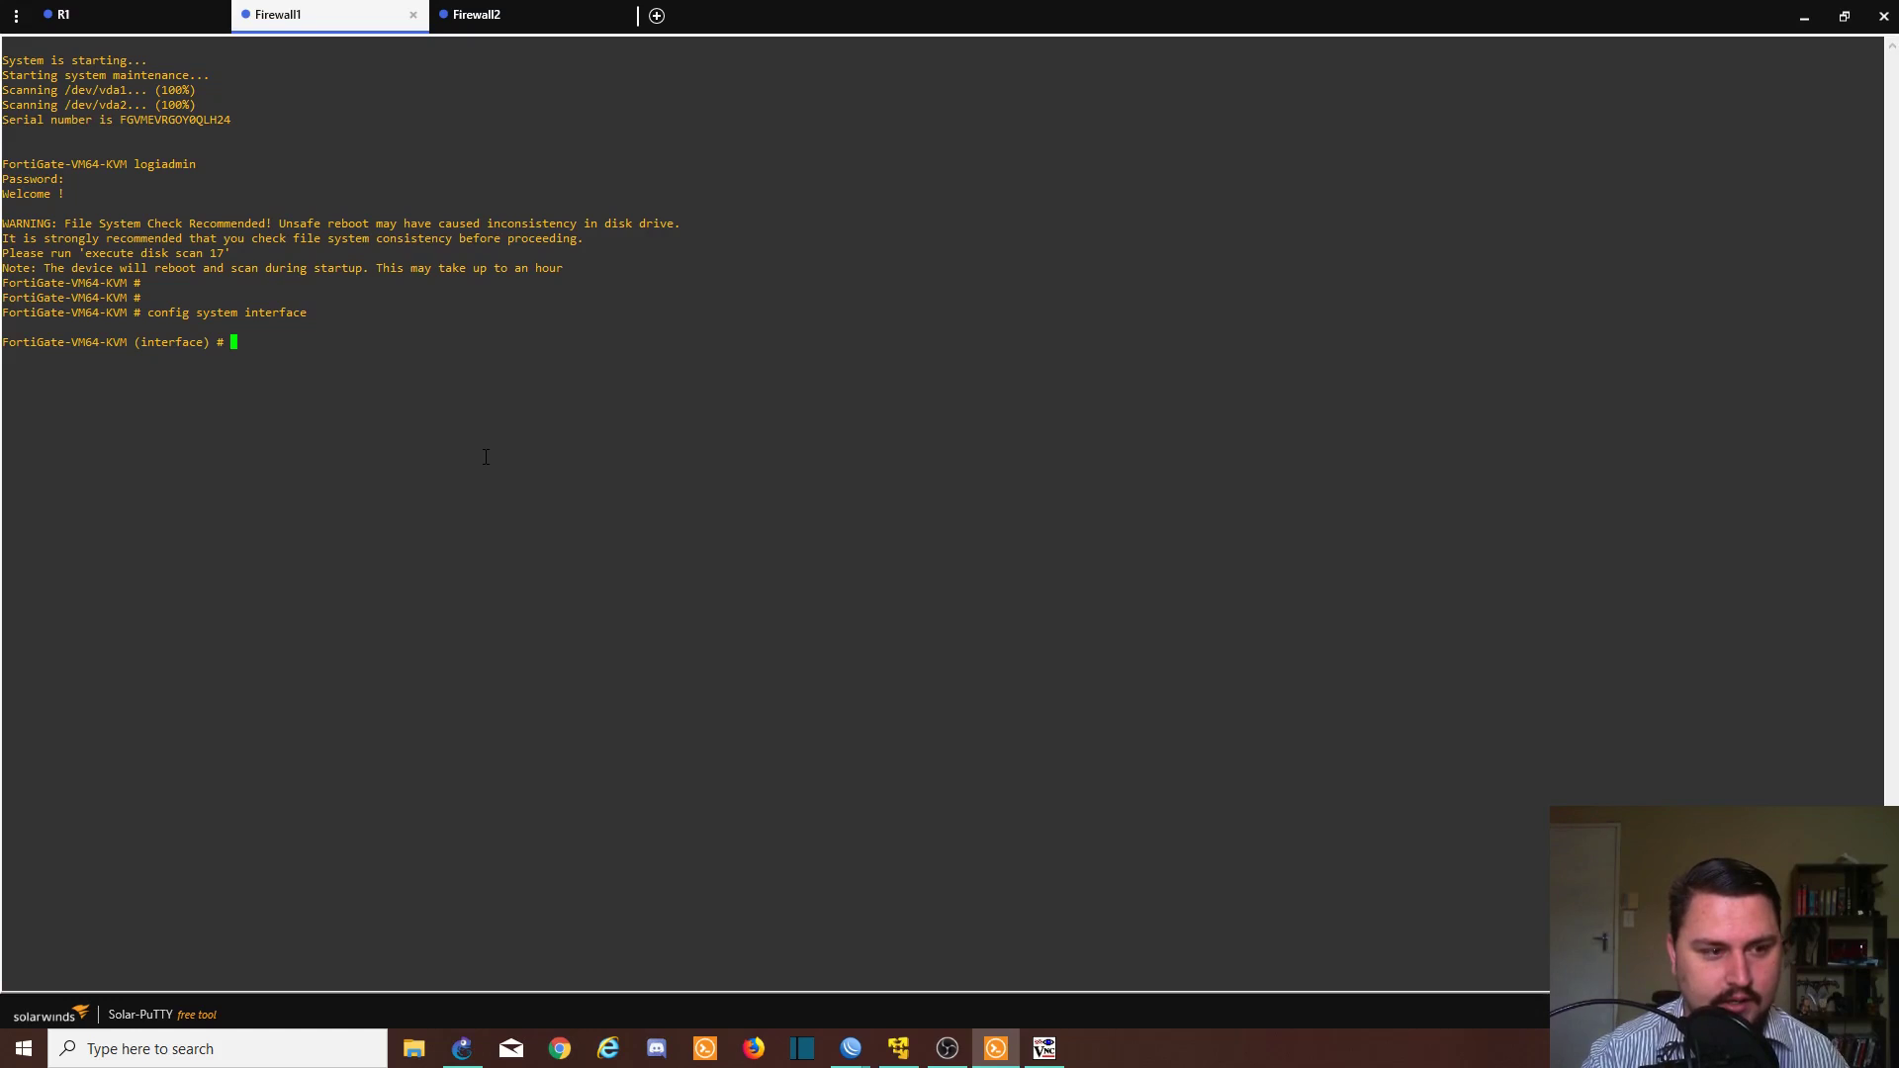
- List Firewall1's interfaces with 'edit ?' and open DMZ_CLIENT for editing
text(edit ?)
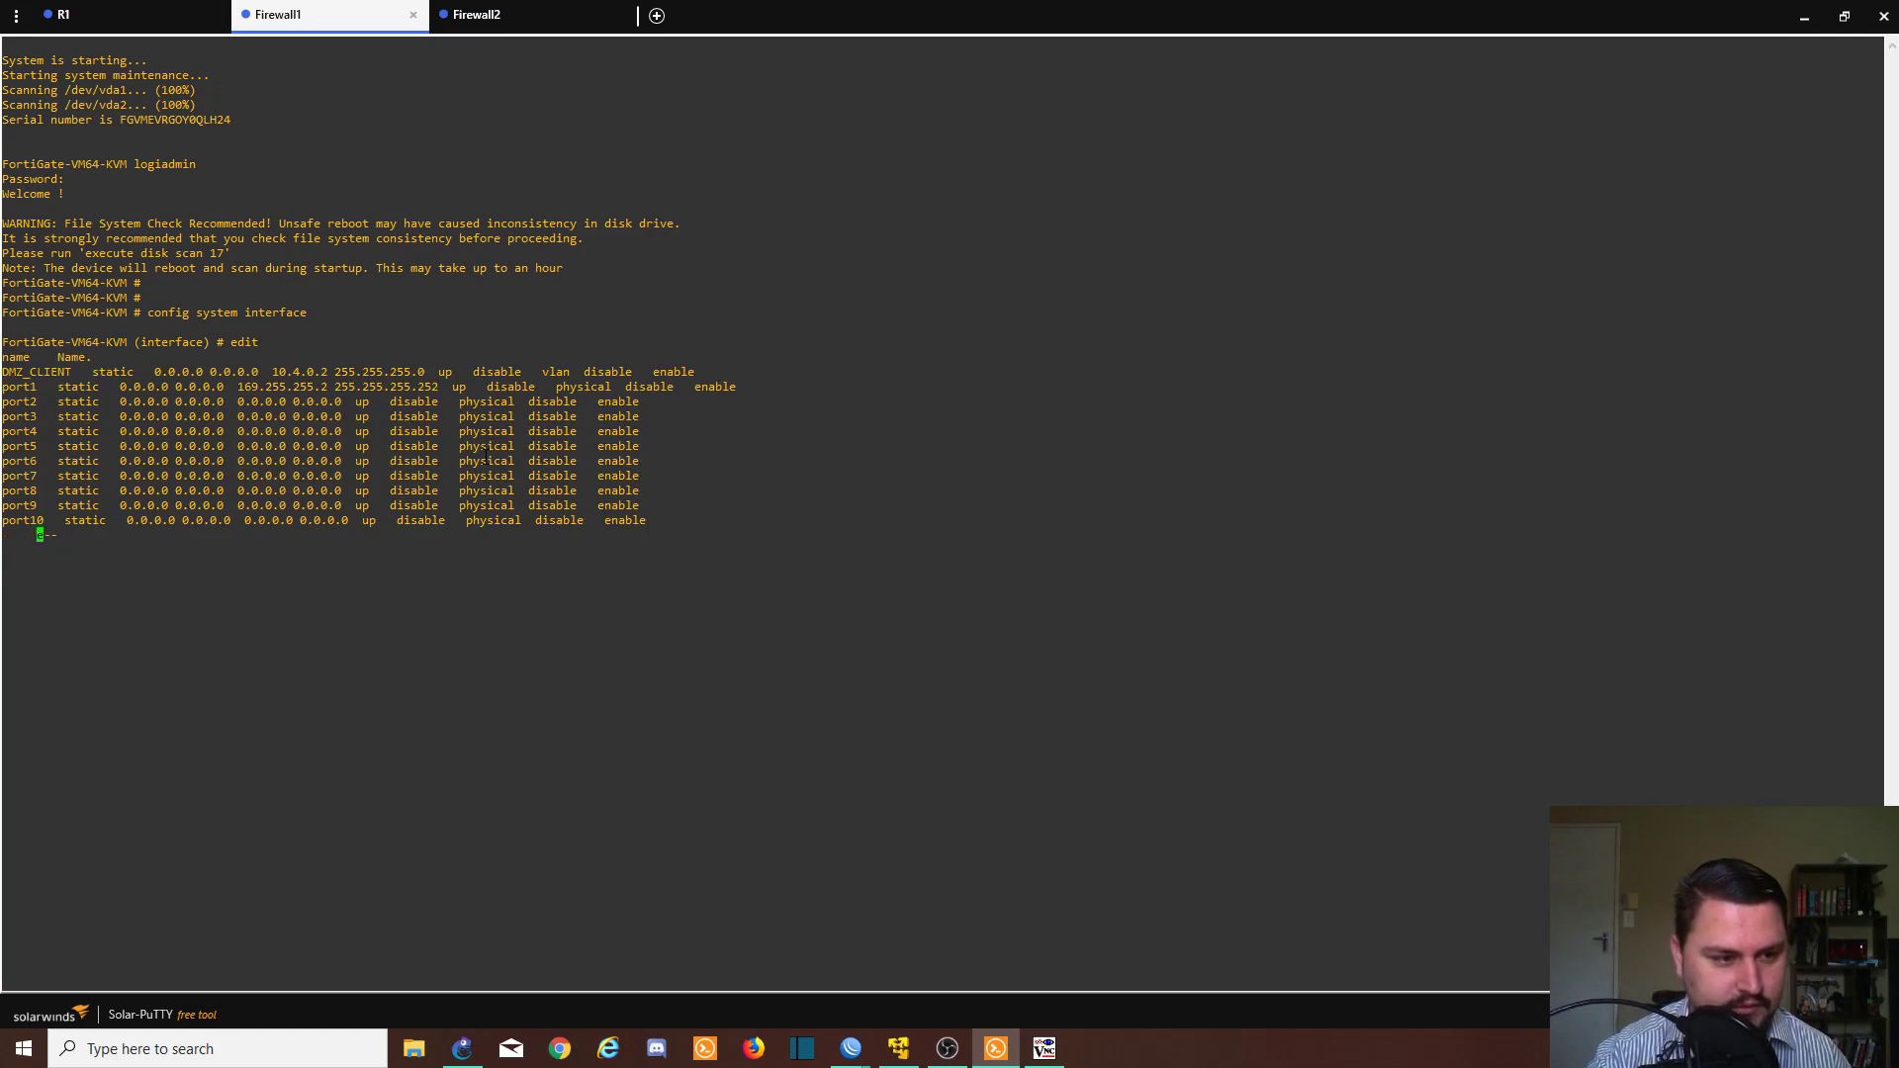
key(space)
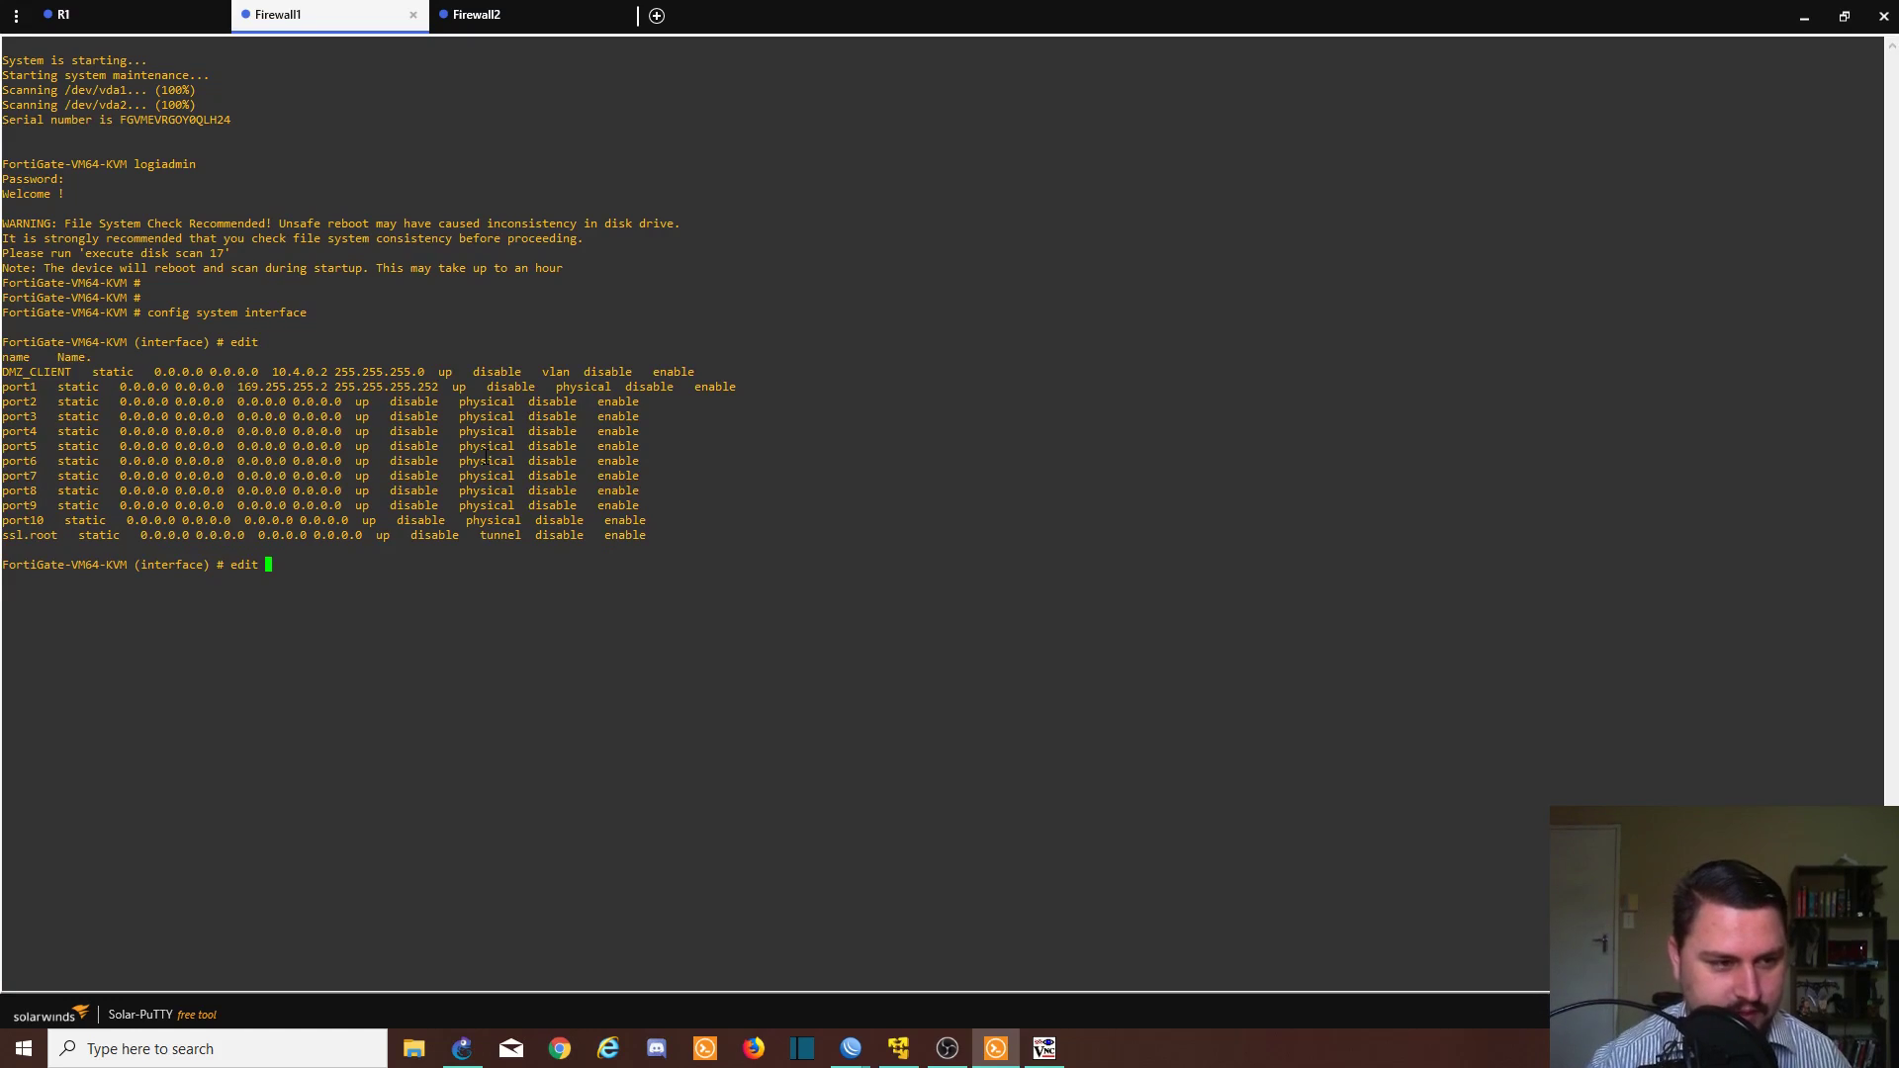
double_click(47, 372)
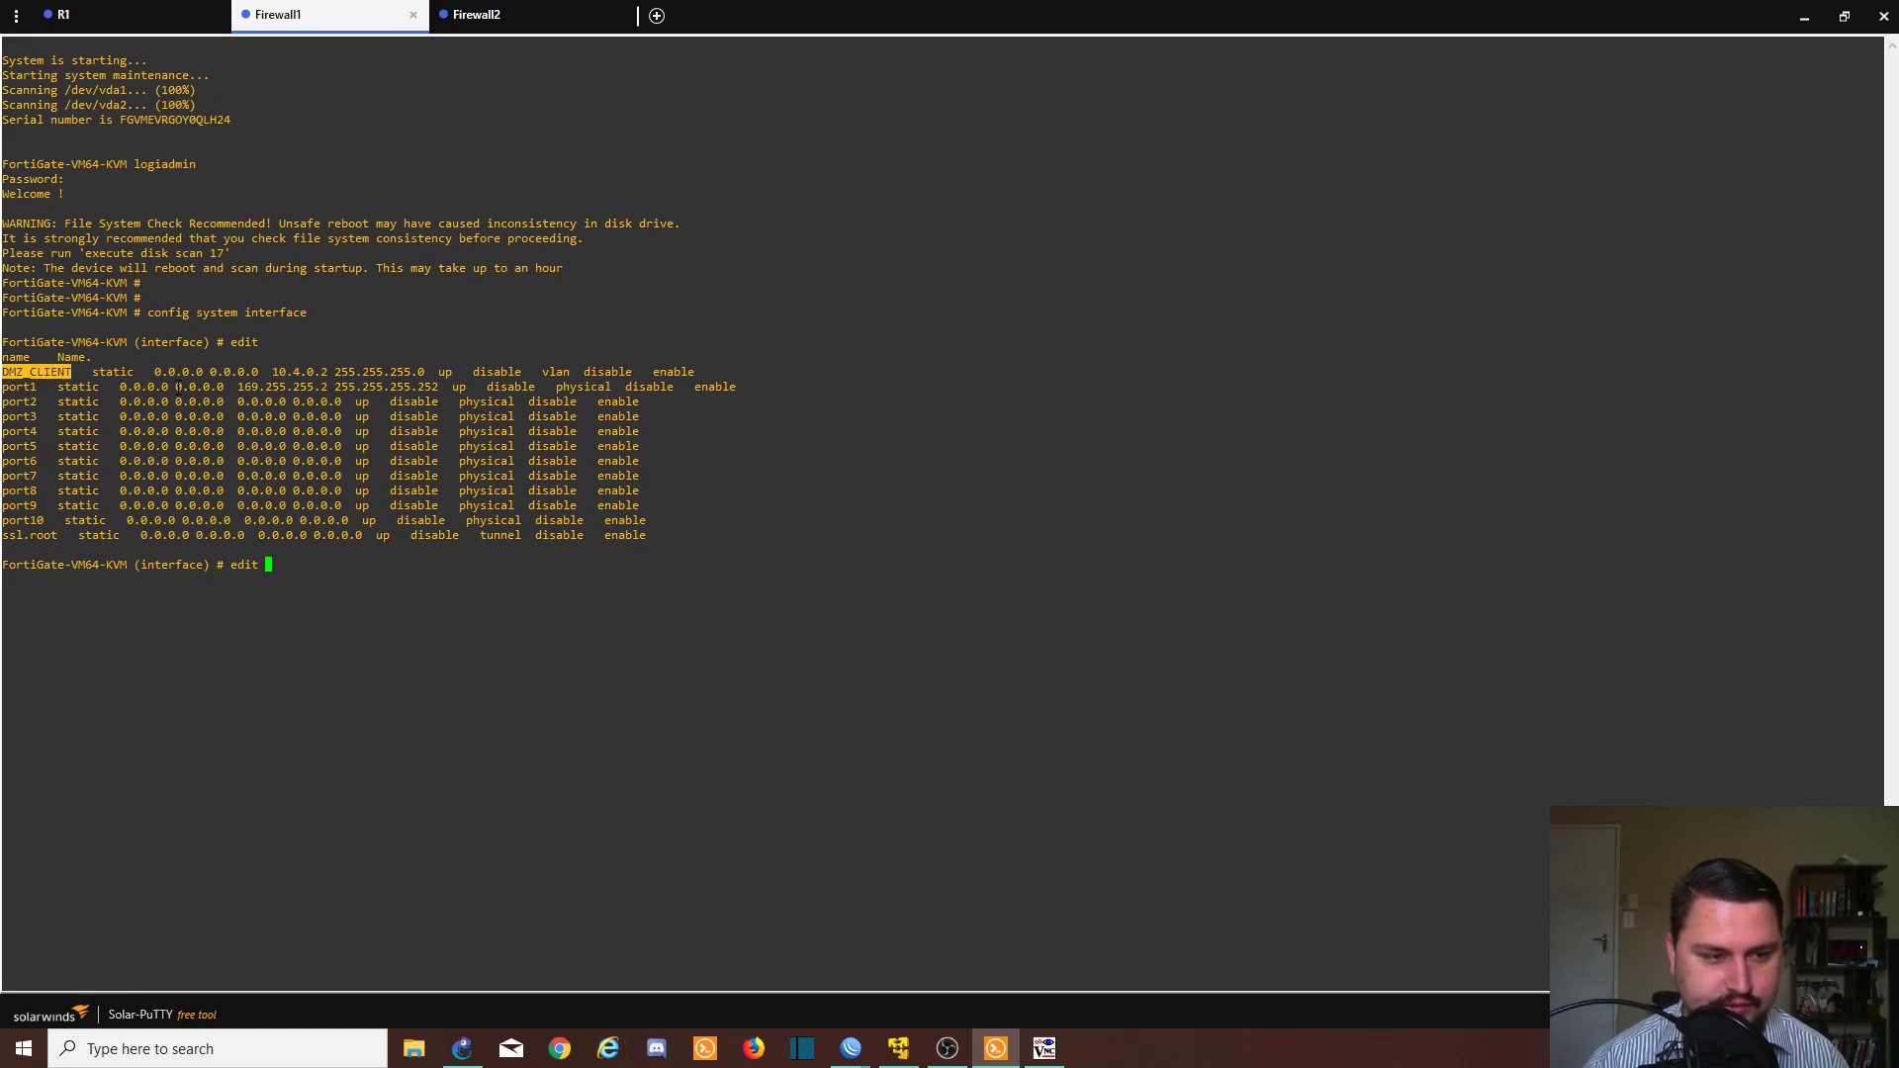
text(D)
key(Tab)
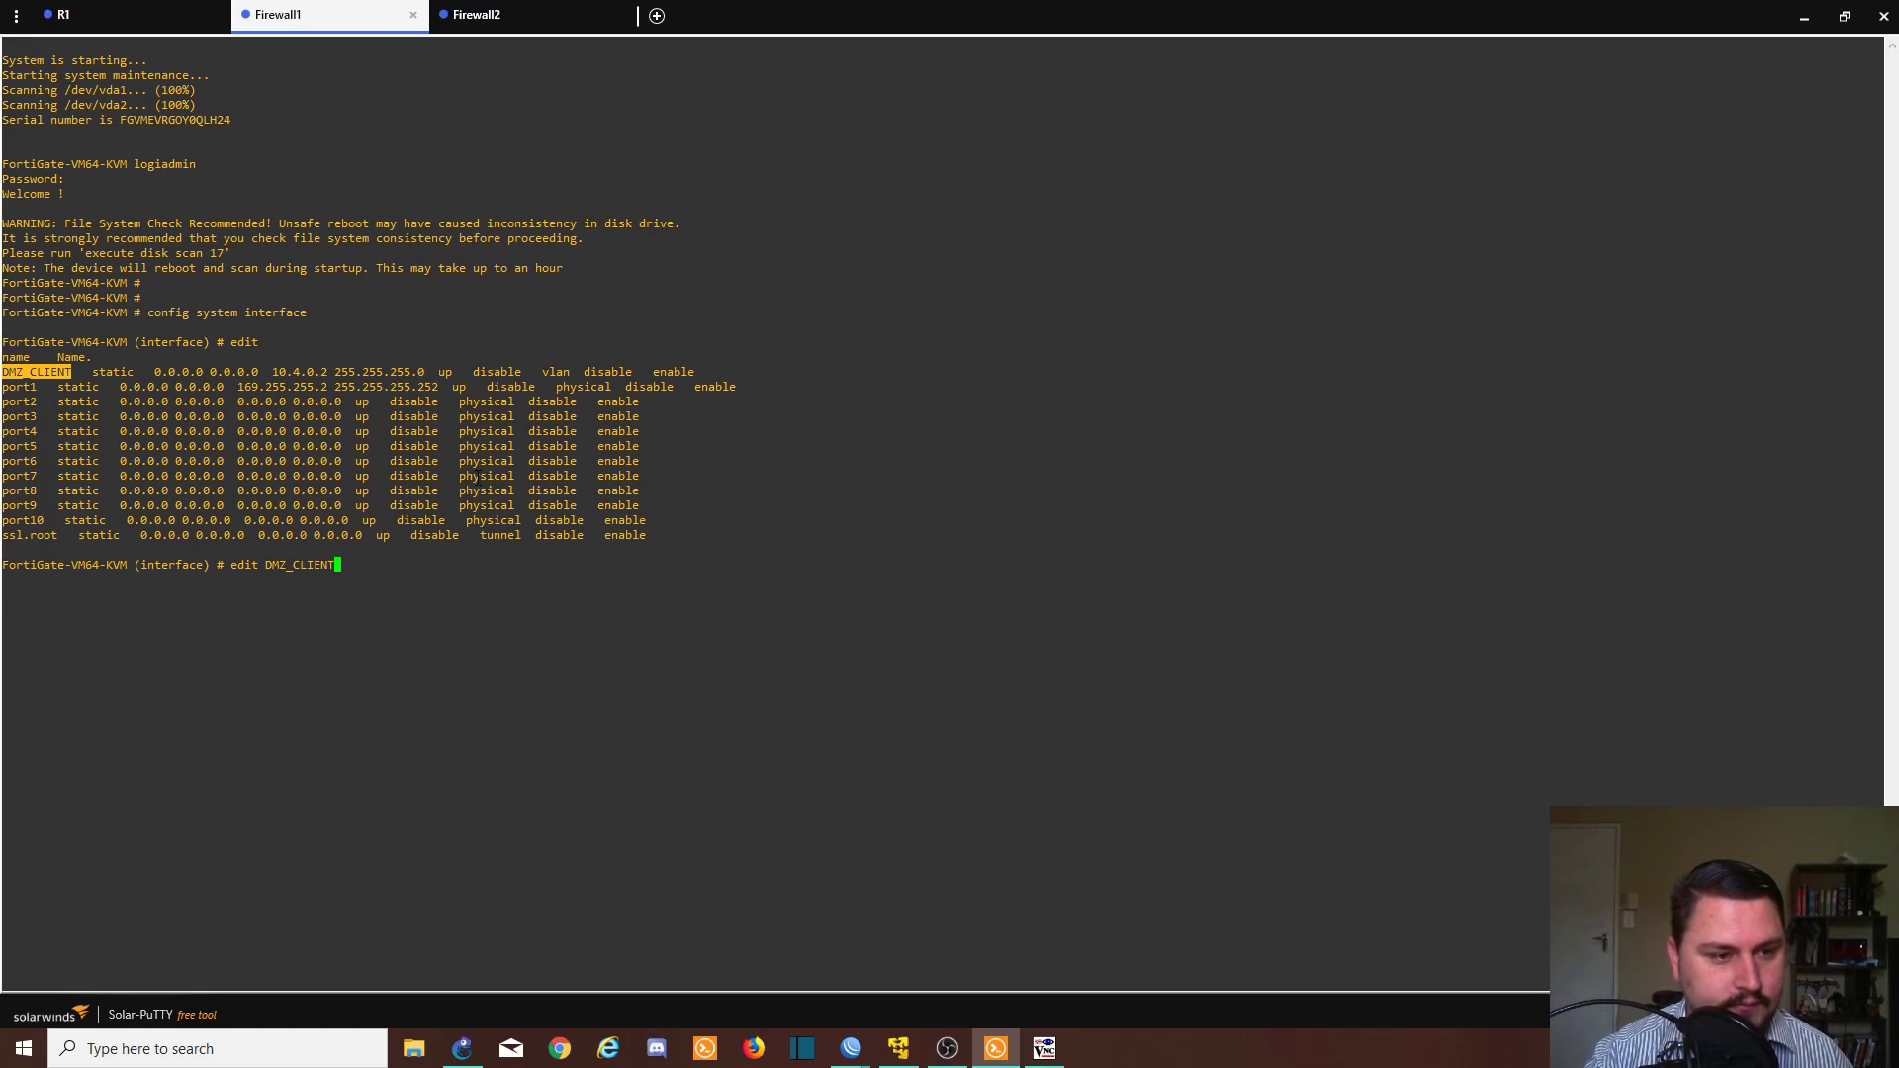
key(Return)
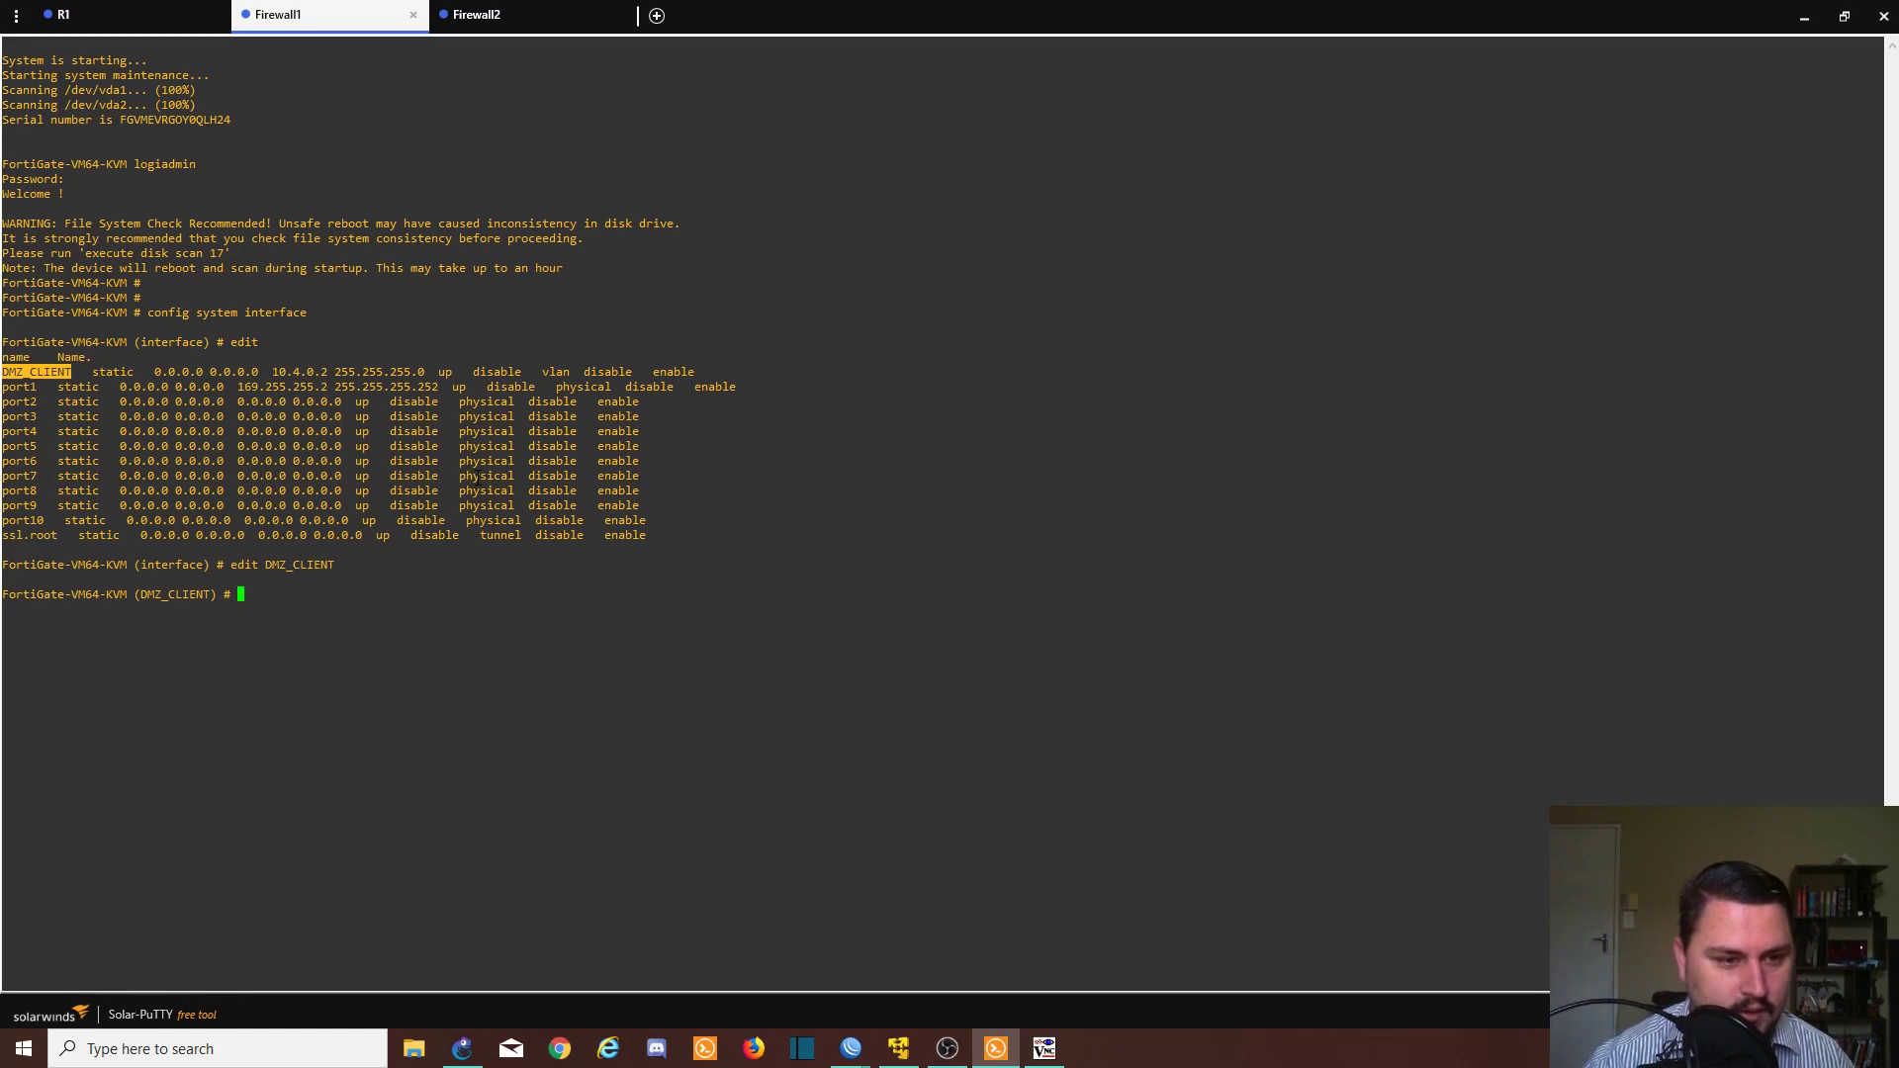
- Show the commands available inside DMZ_CLIENT and start typing 'config vrrp'
double_click(555, 372)
triple_click(550, 506)
click(484, 520)
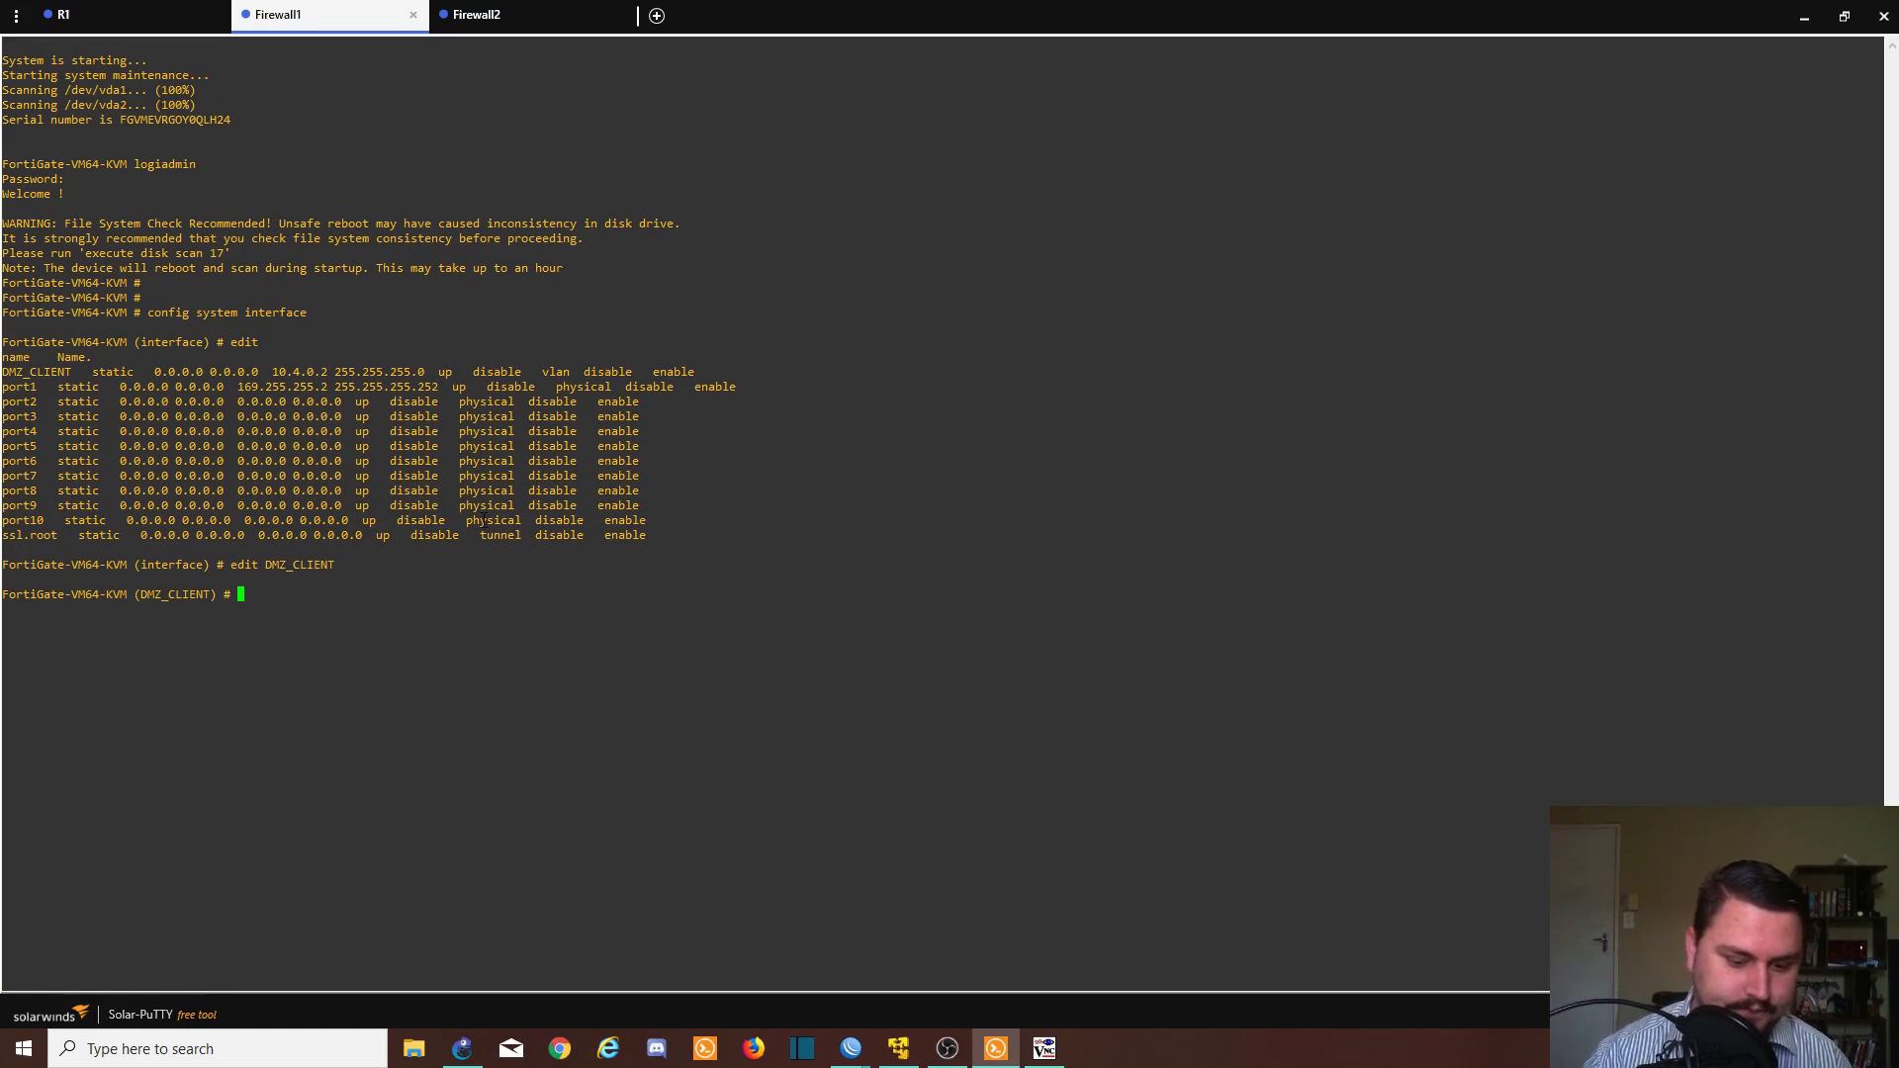
text(ed)
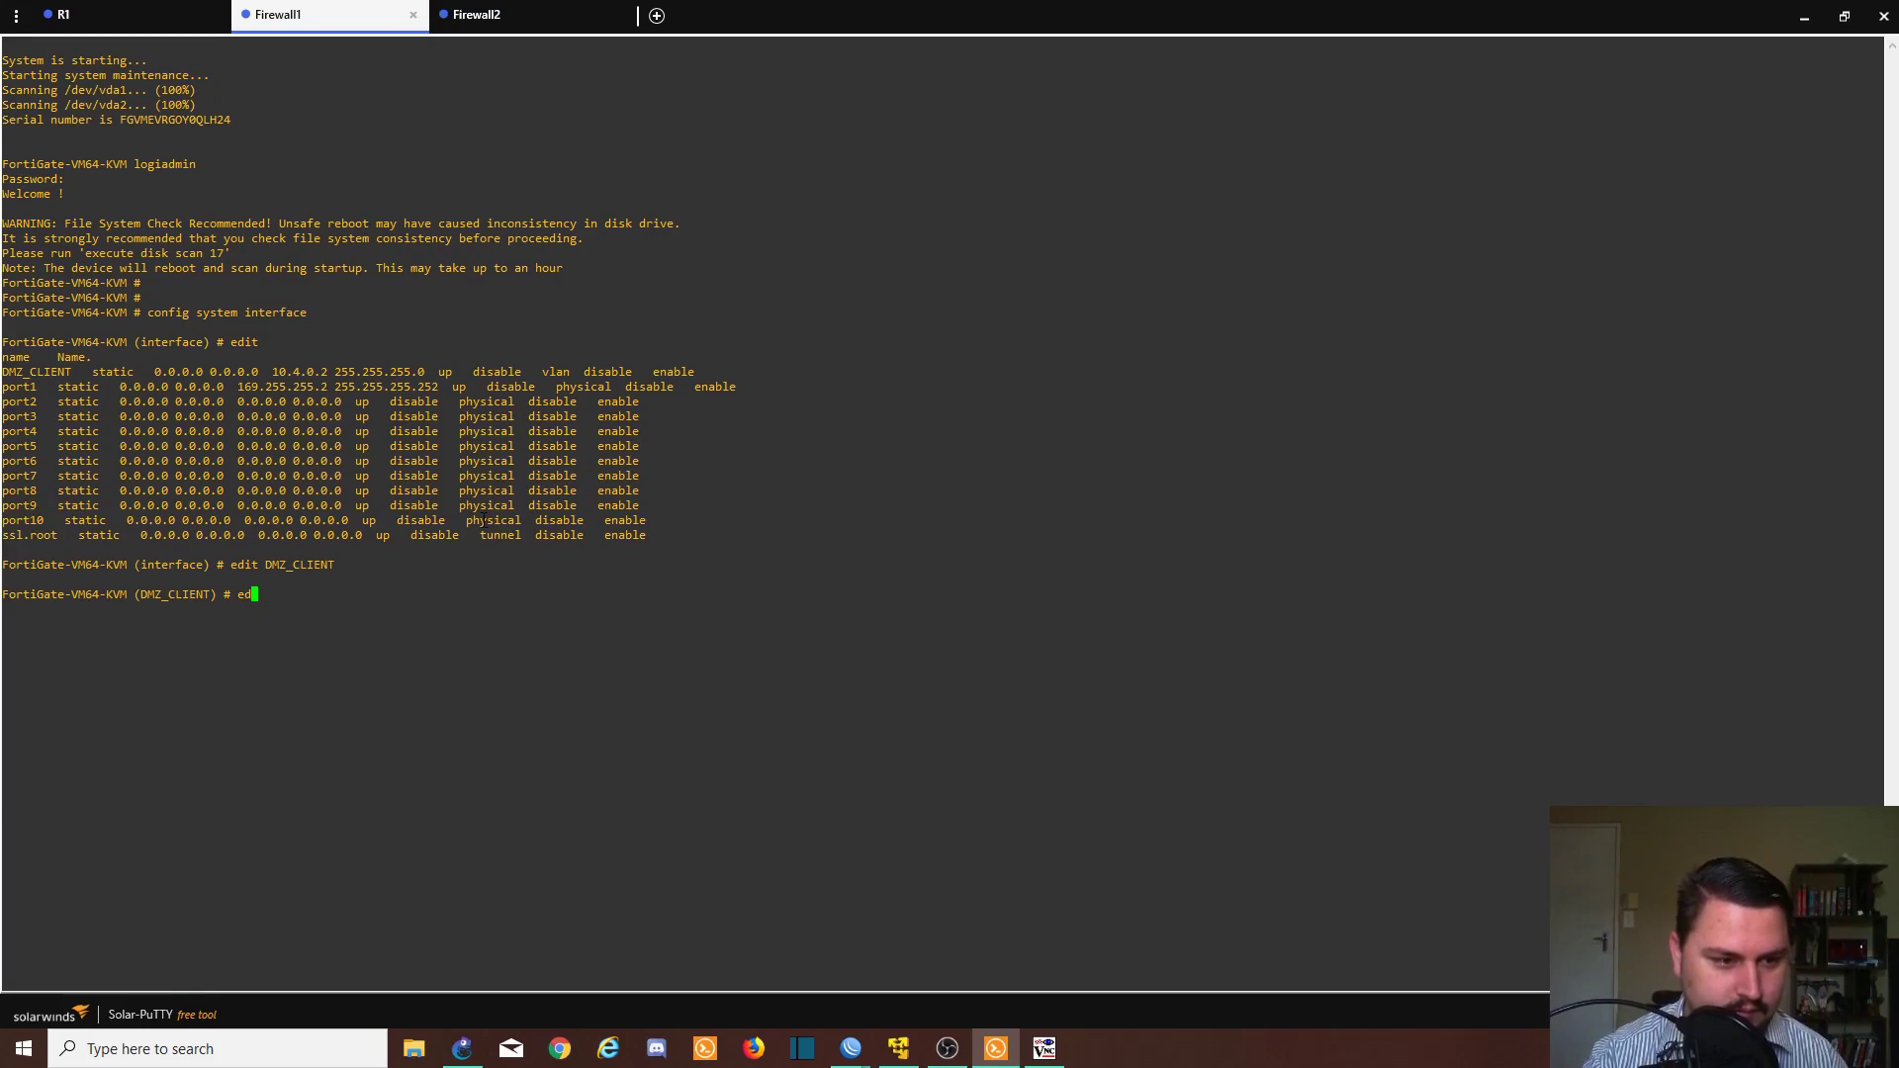
key(BackSpace)
key(BackSpace)
text(edit)
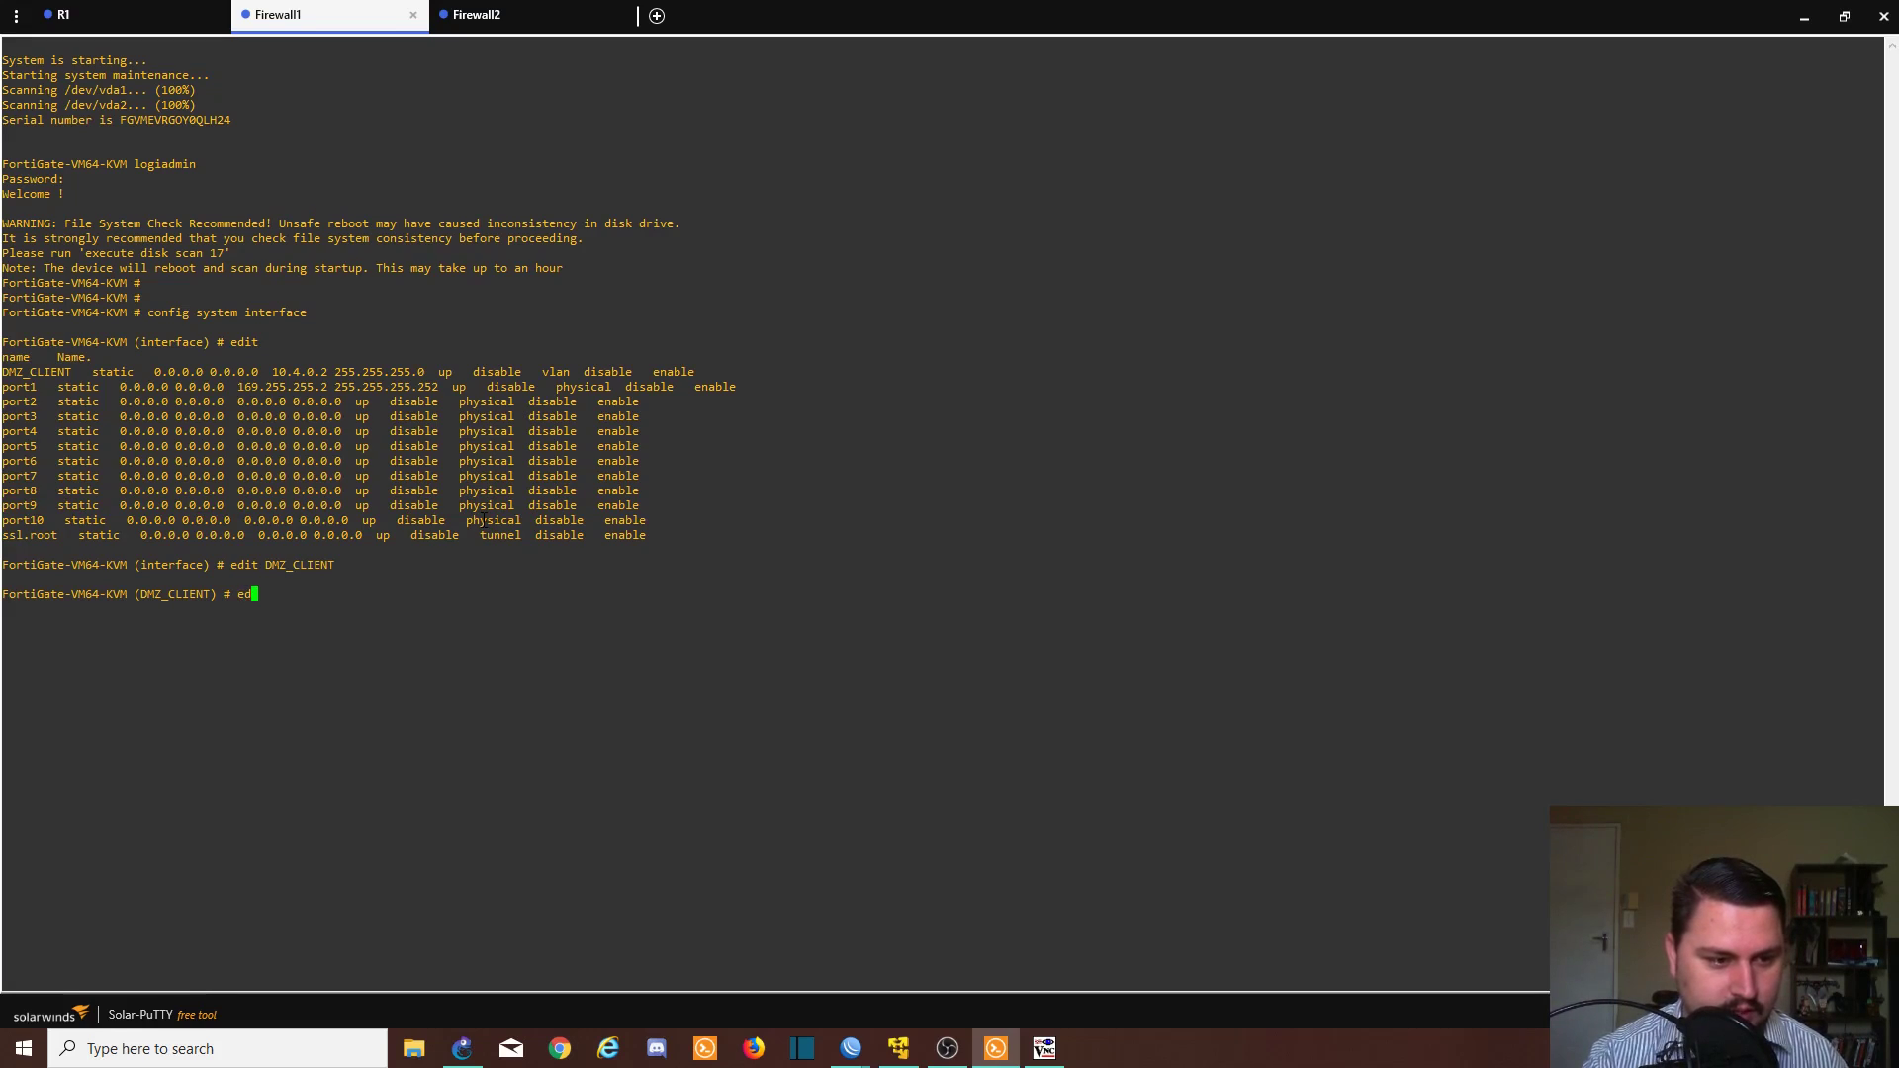
key(Return)
text(edit)
key(BackSpace)
key(BackSpace)
key(BackSpace)
key(BackSpace)
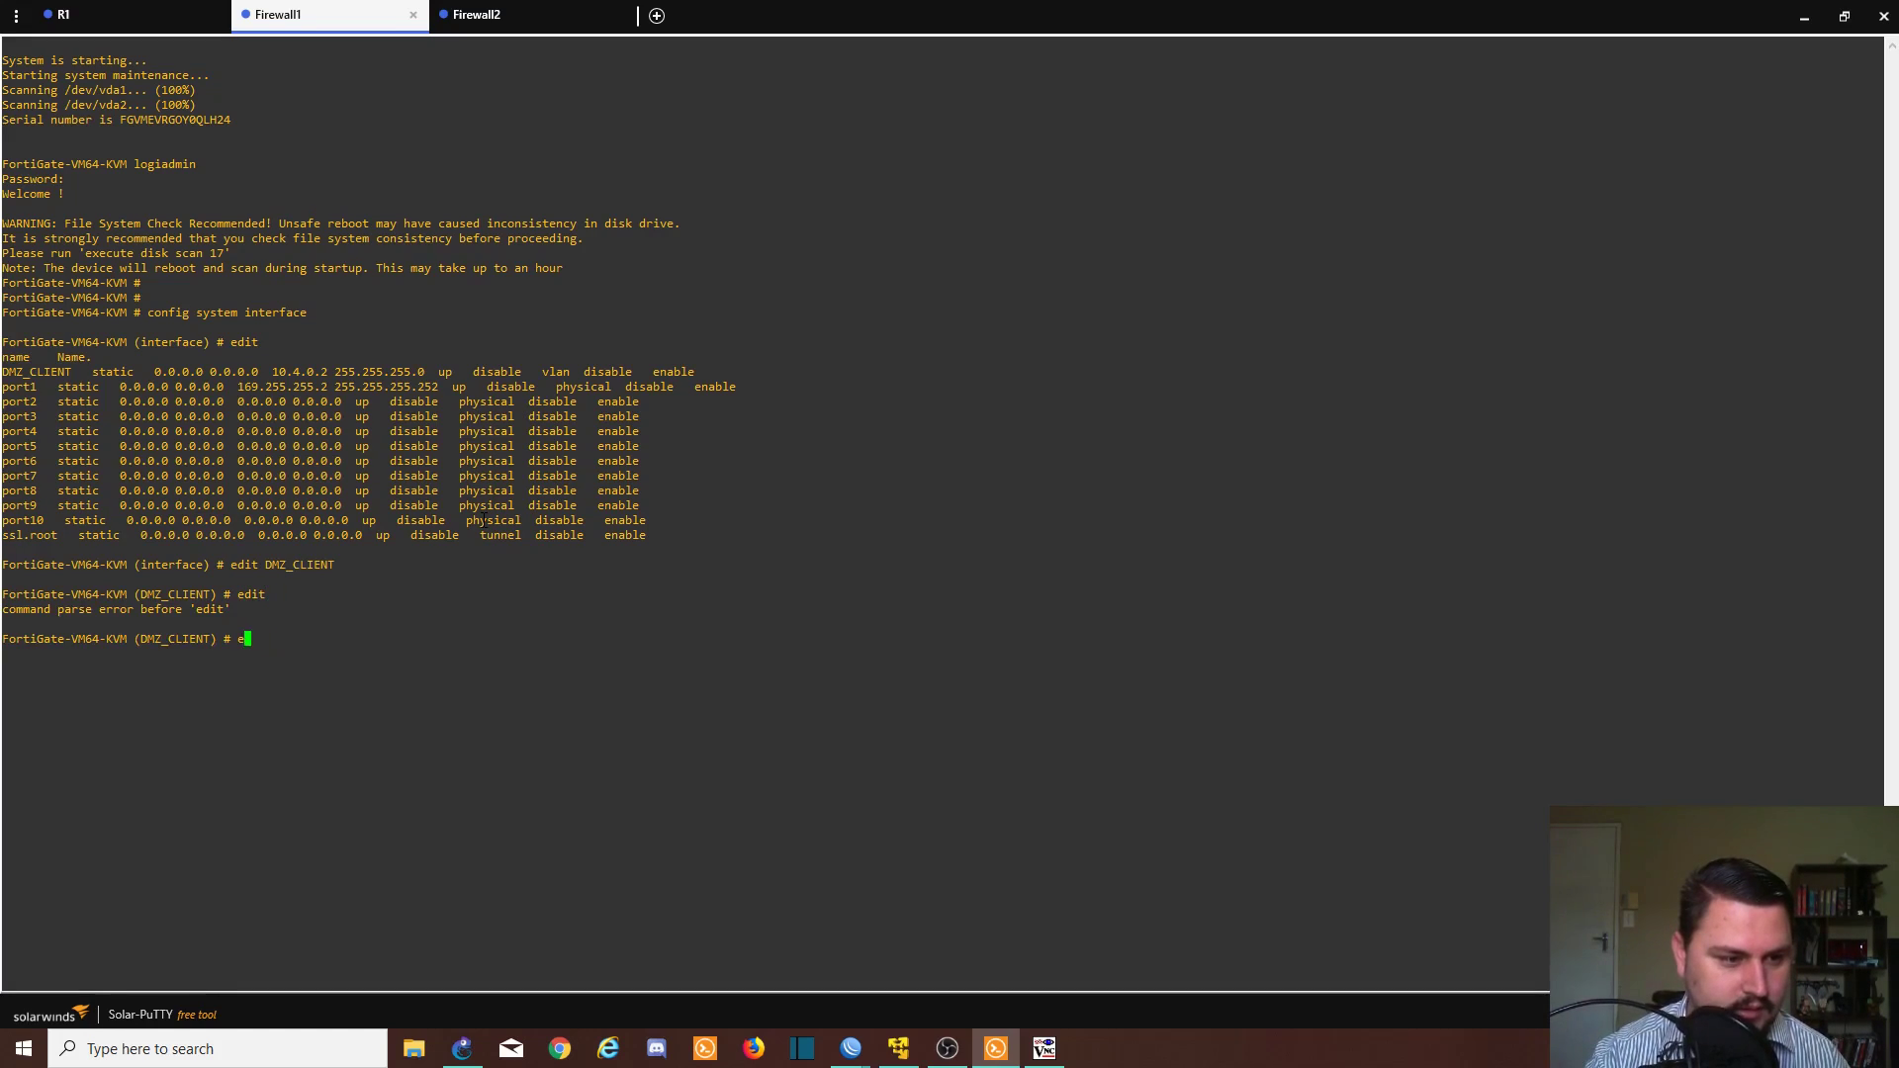
text(?)
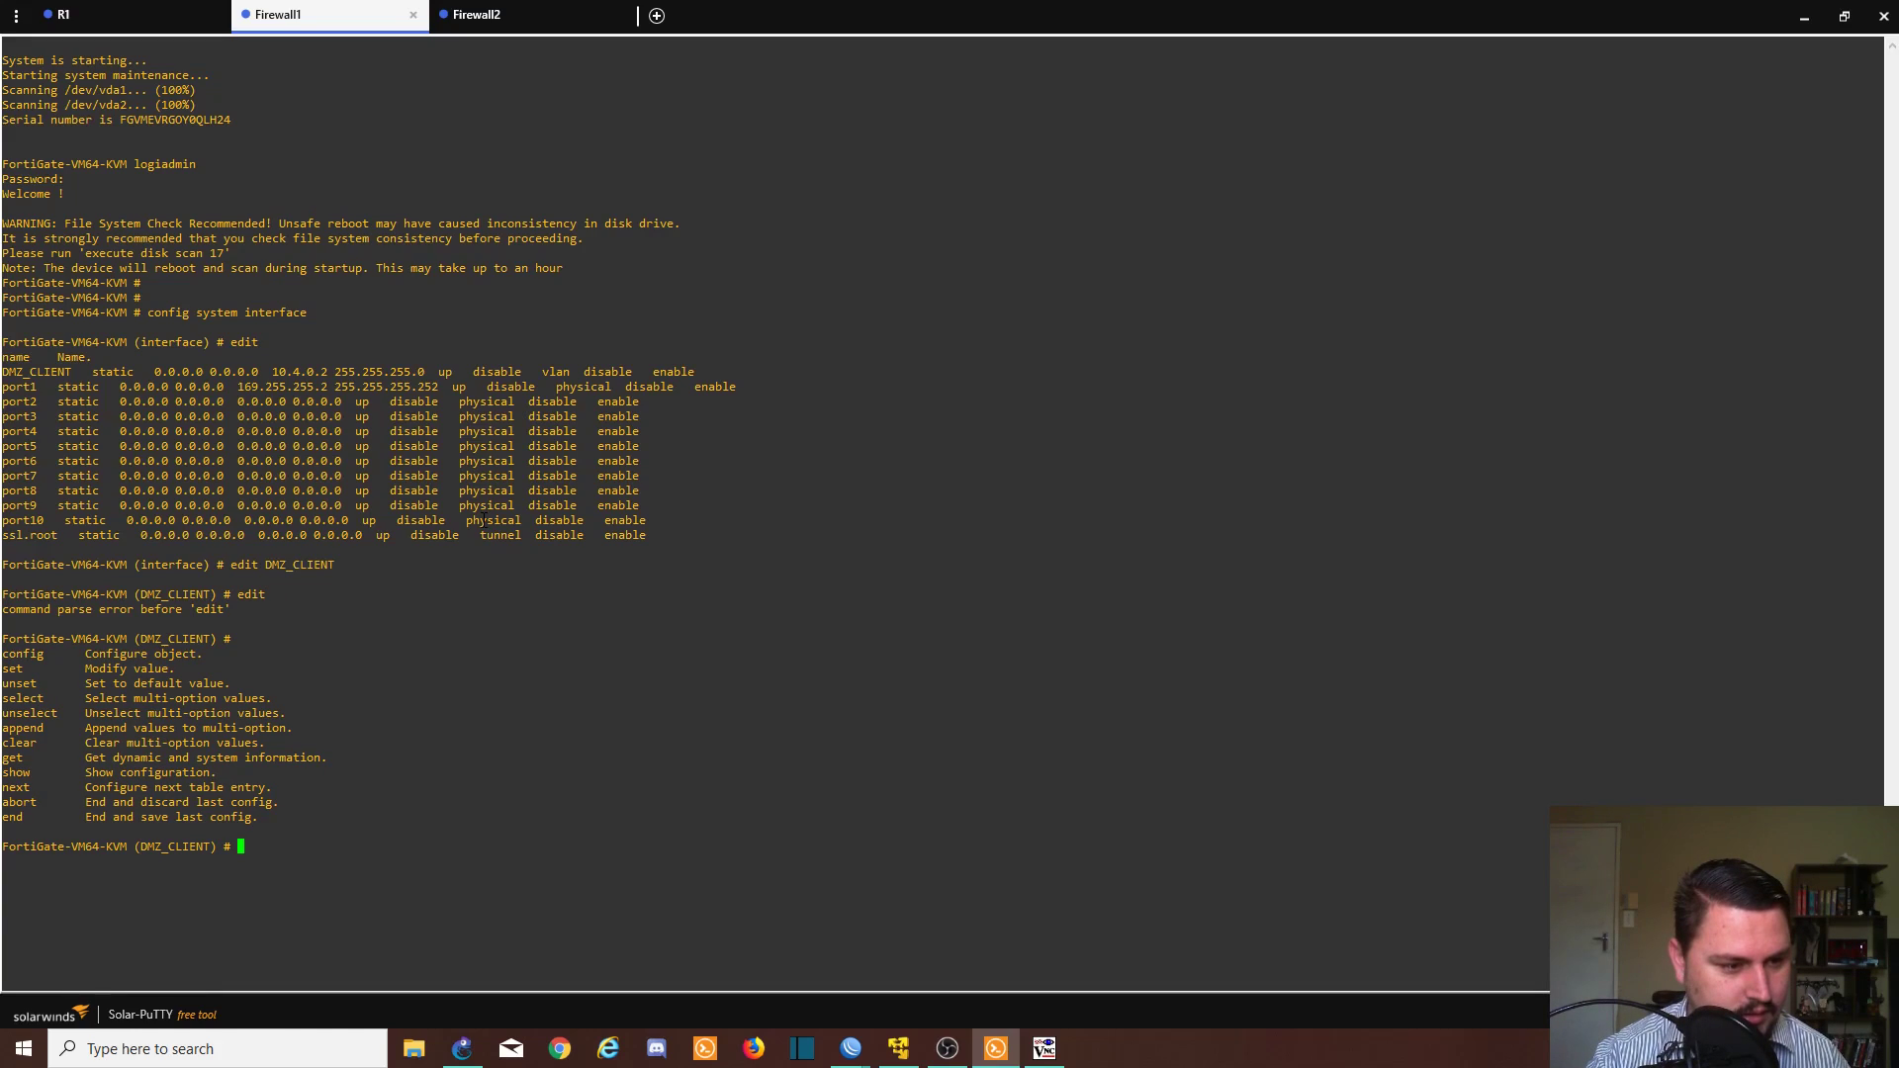
text(confi)
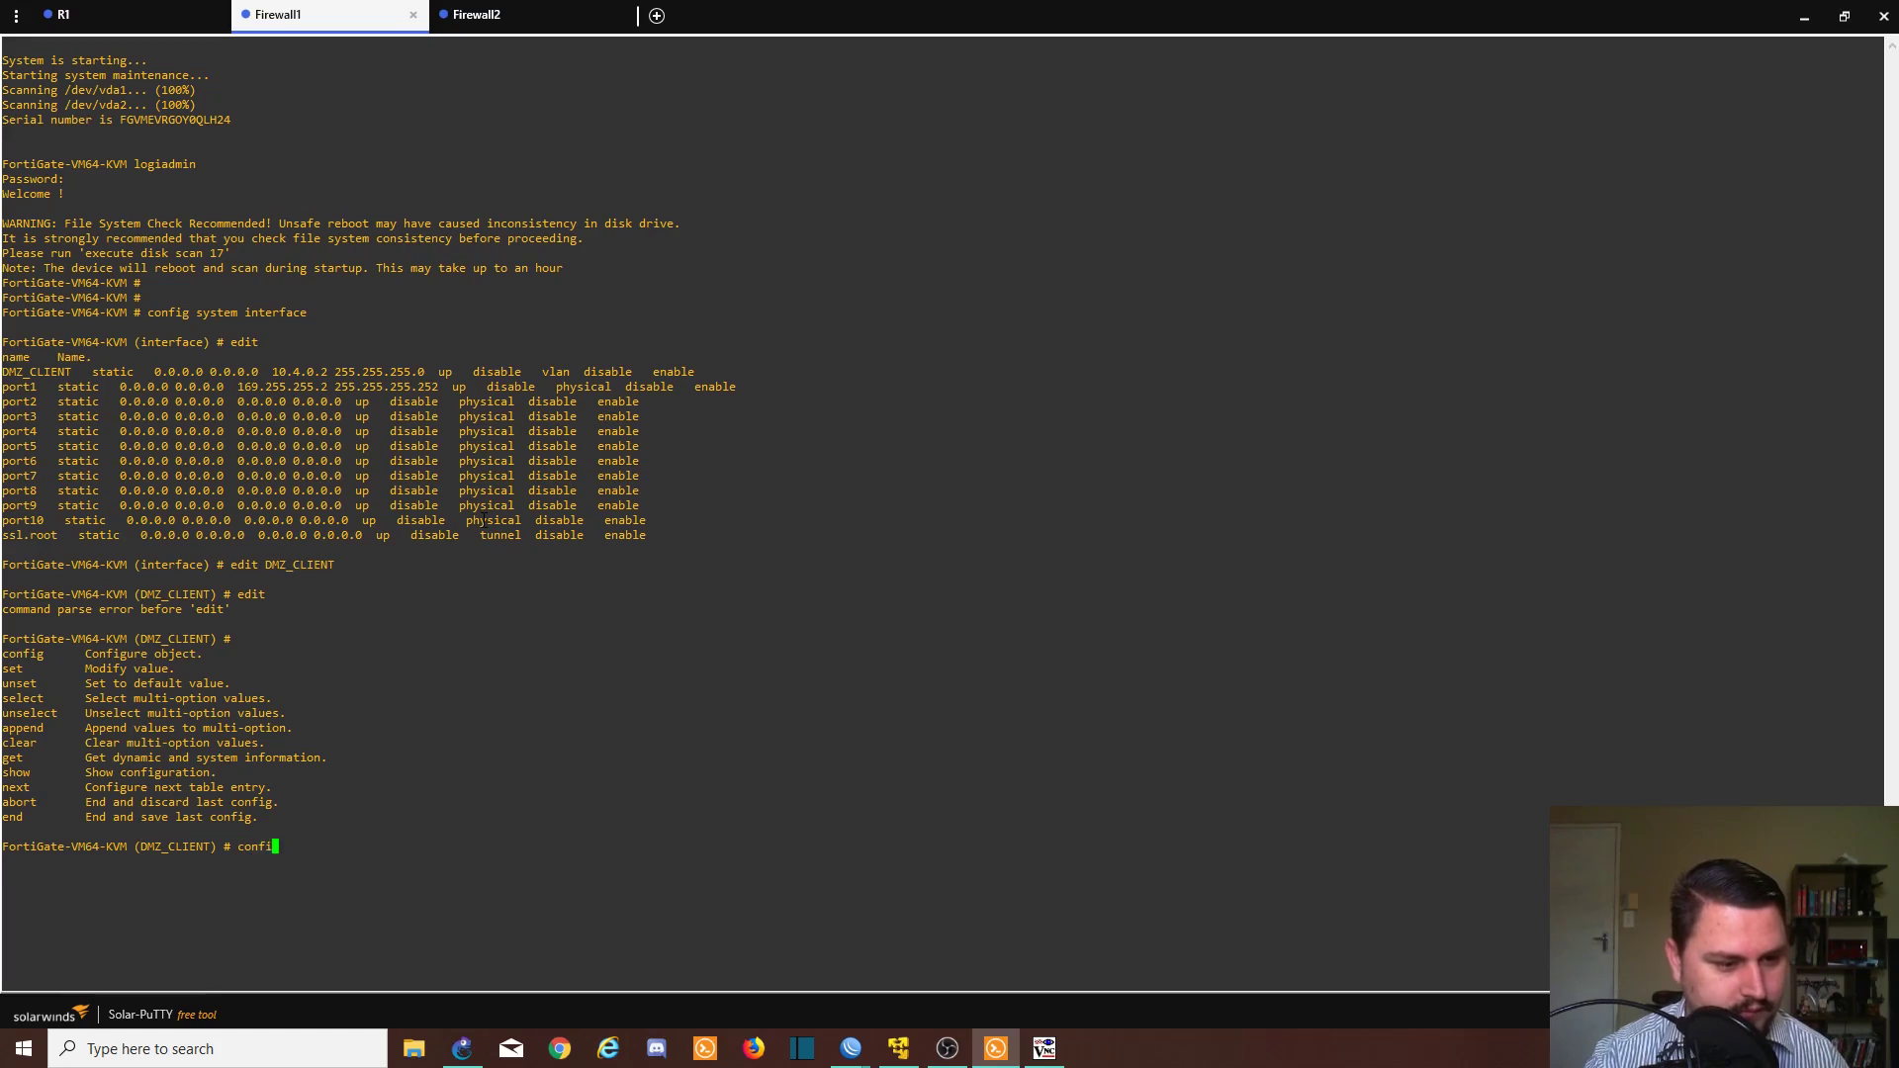
text(g vrrp )
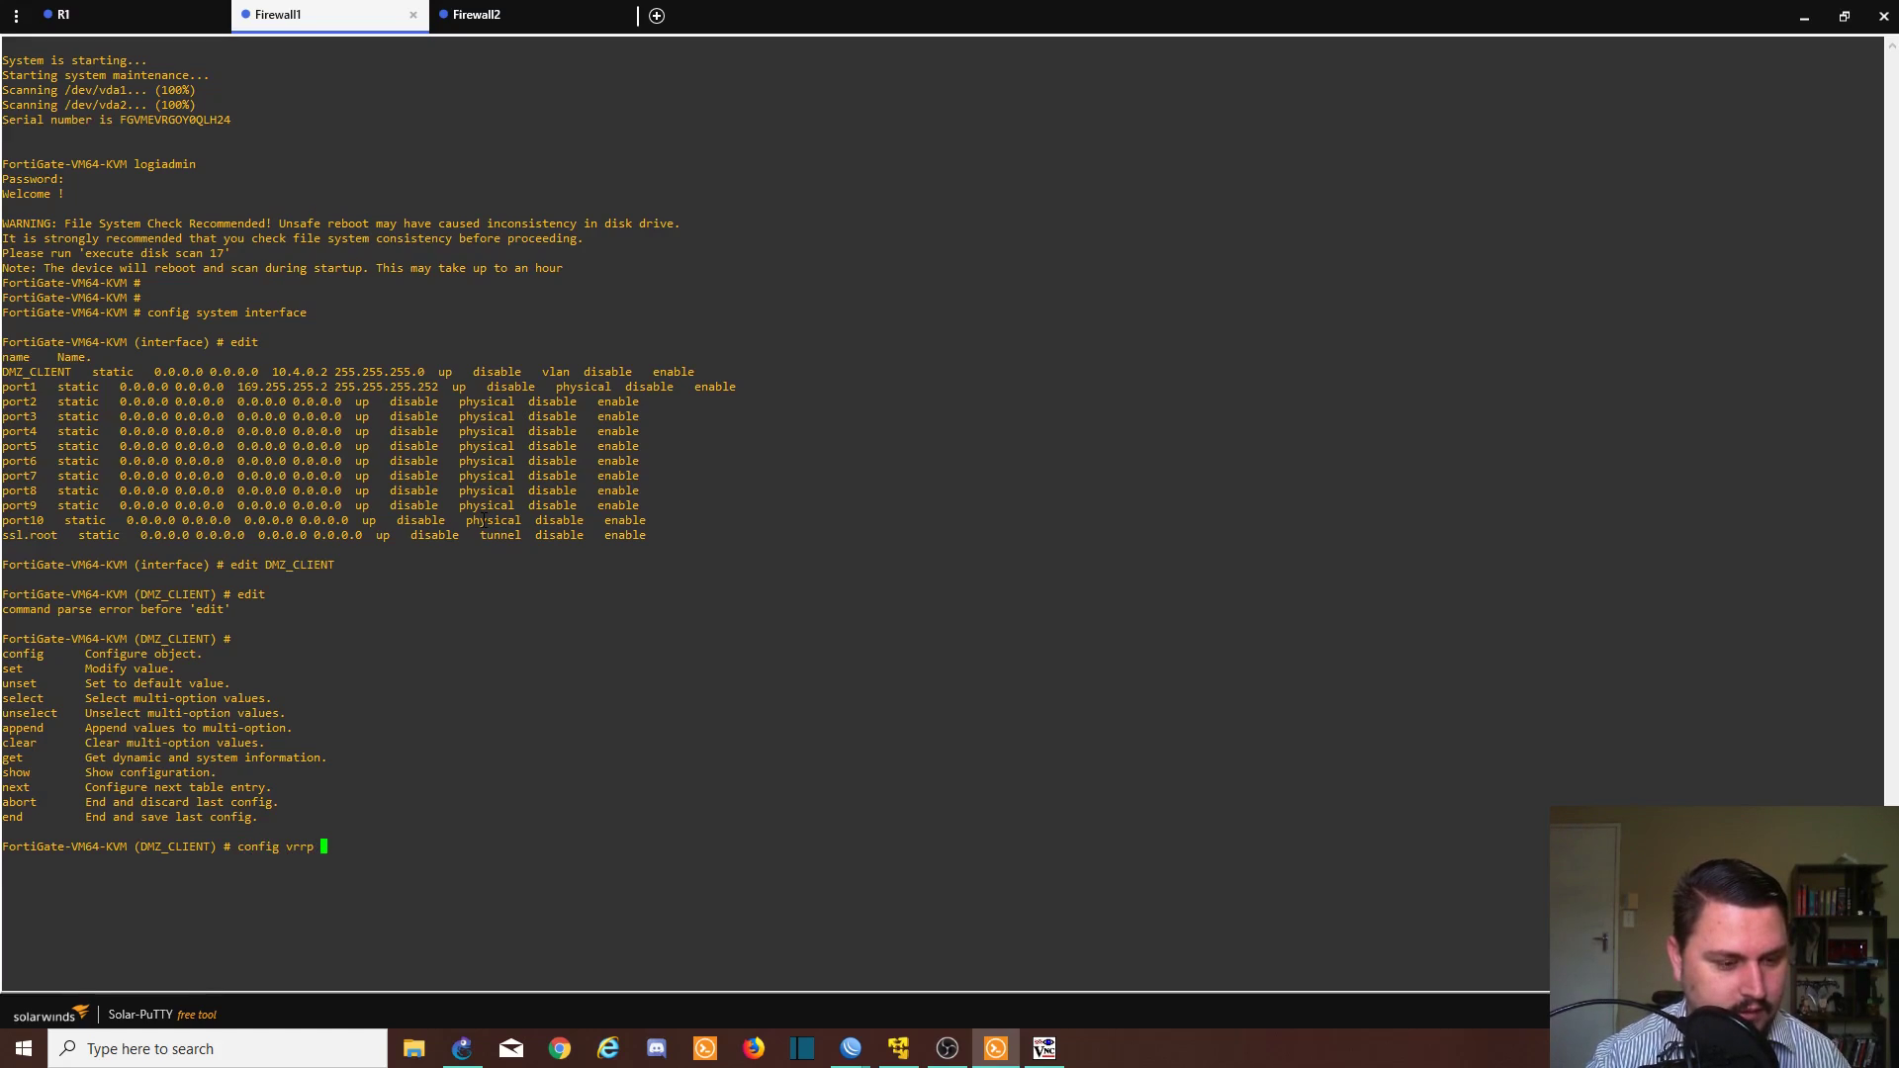
text(?)
- Enter DMZ_CLIENT's VRRP settings, create entry 163, and set virtual IP 10.4.0.1
key(Return)
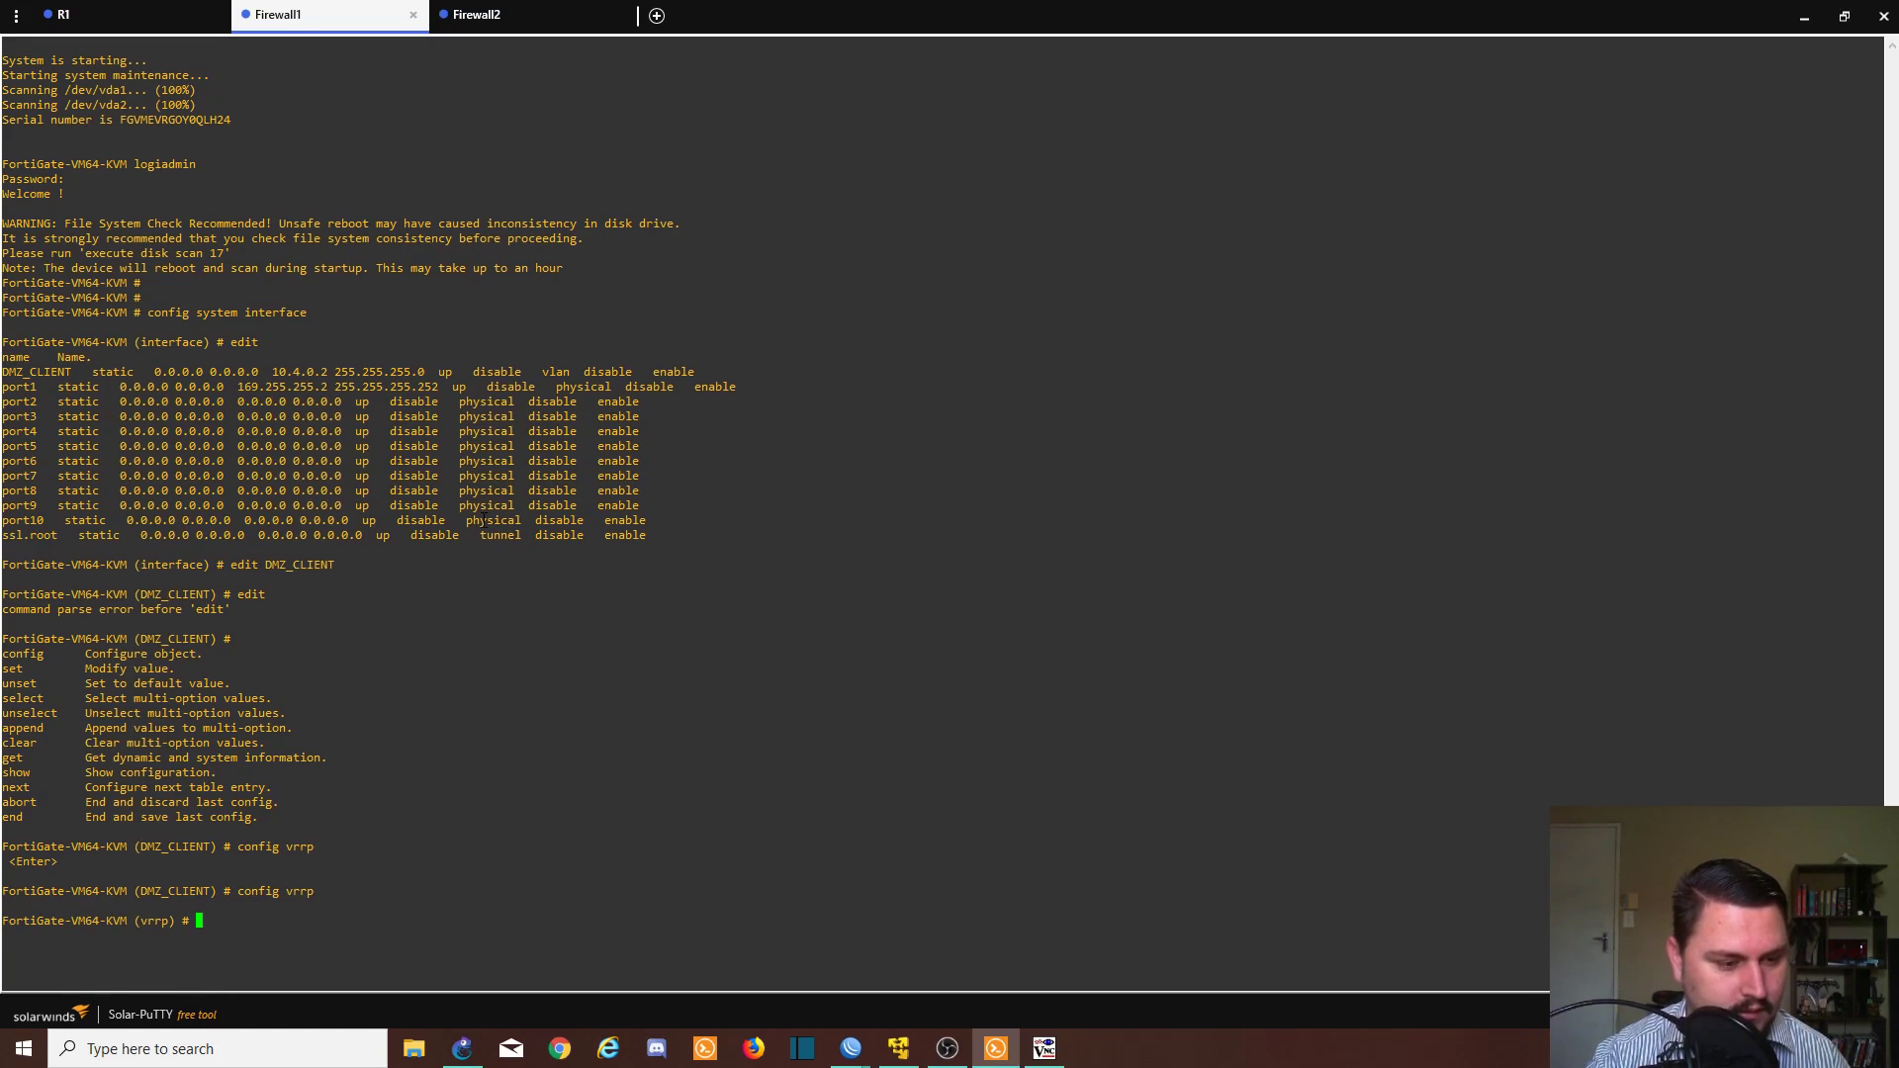
text(?)
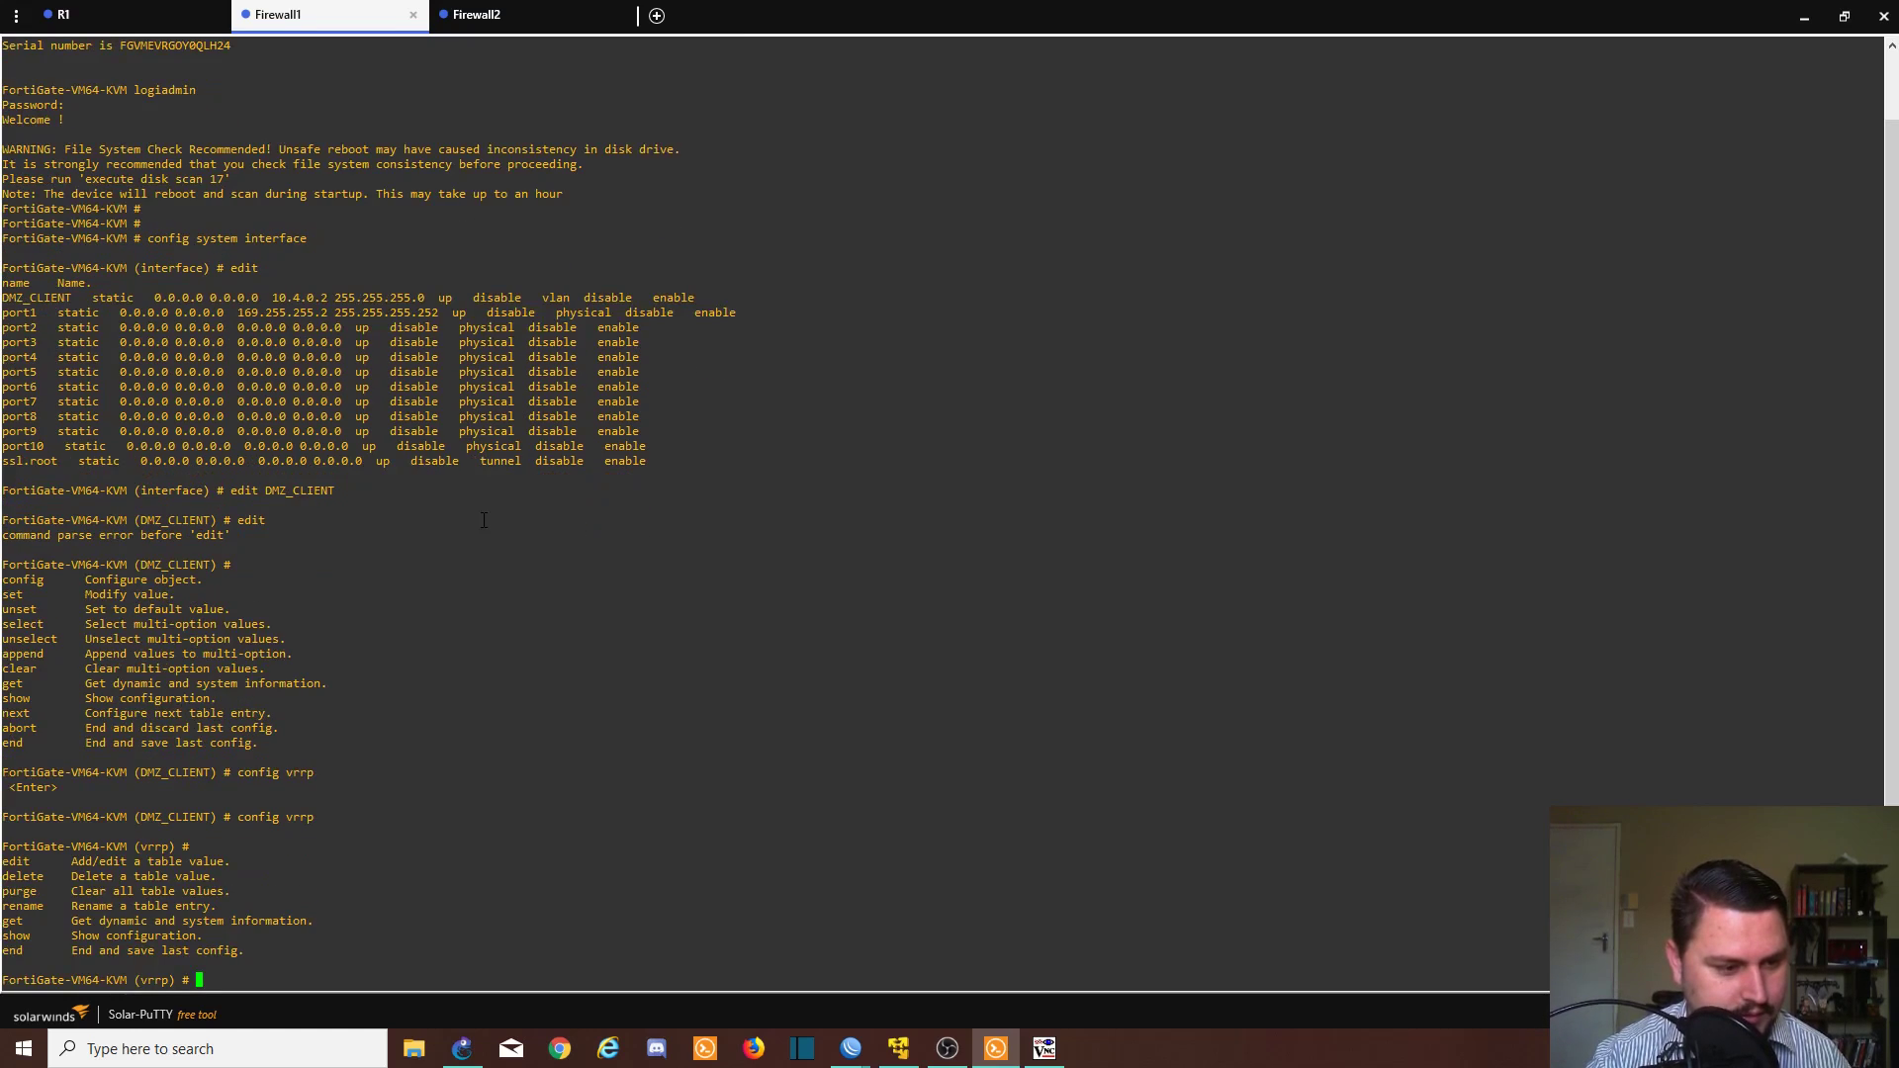
text(edit)
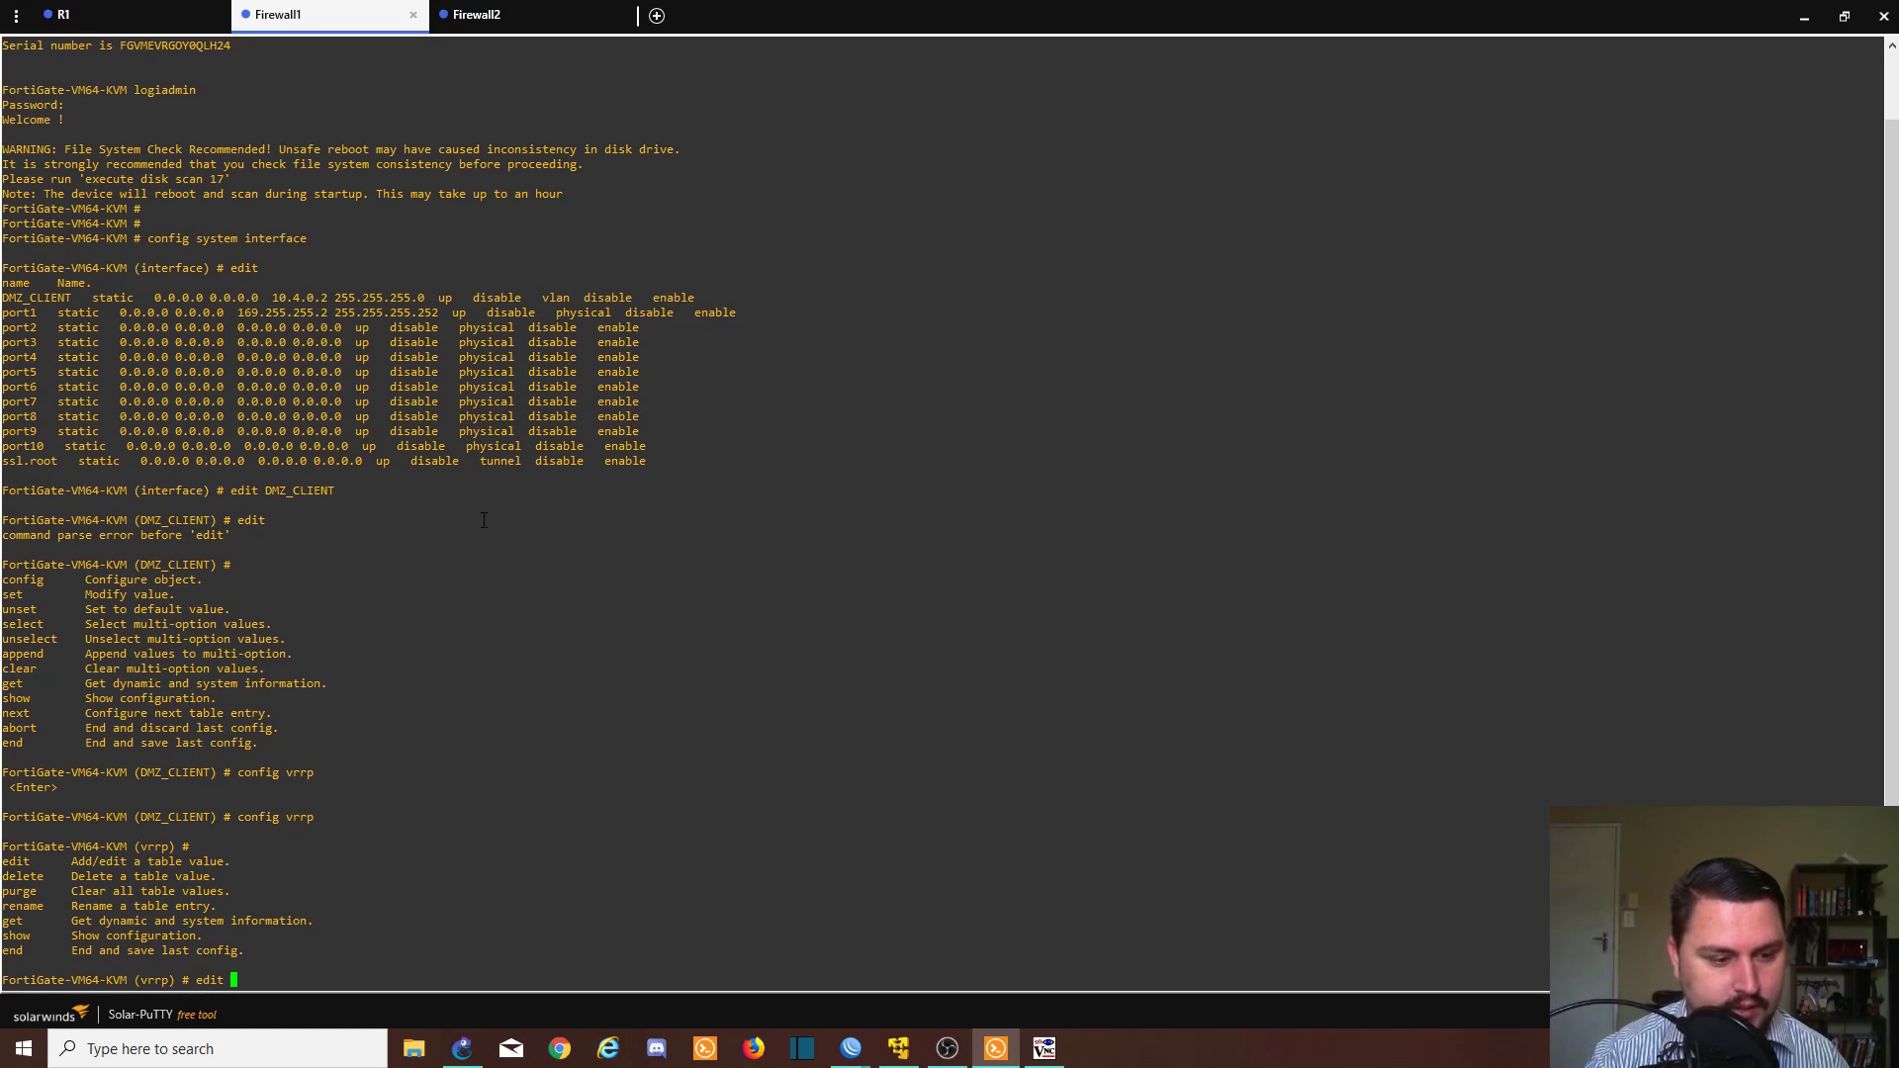
text(163)
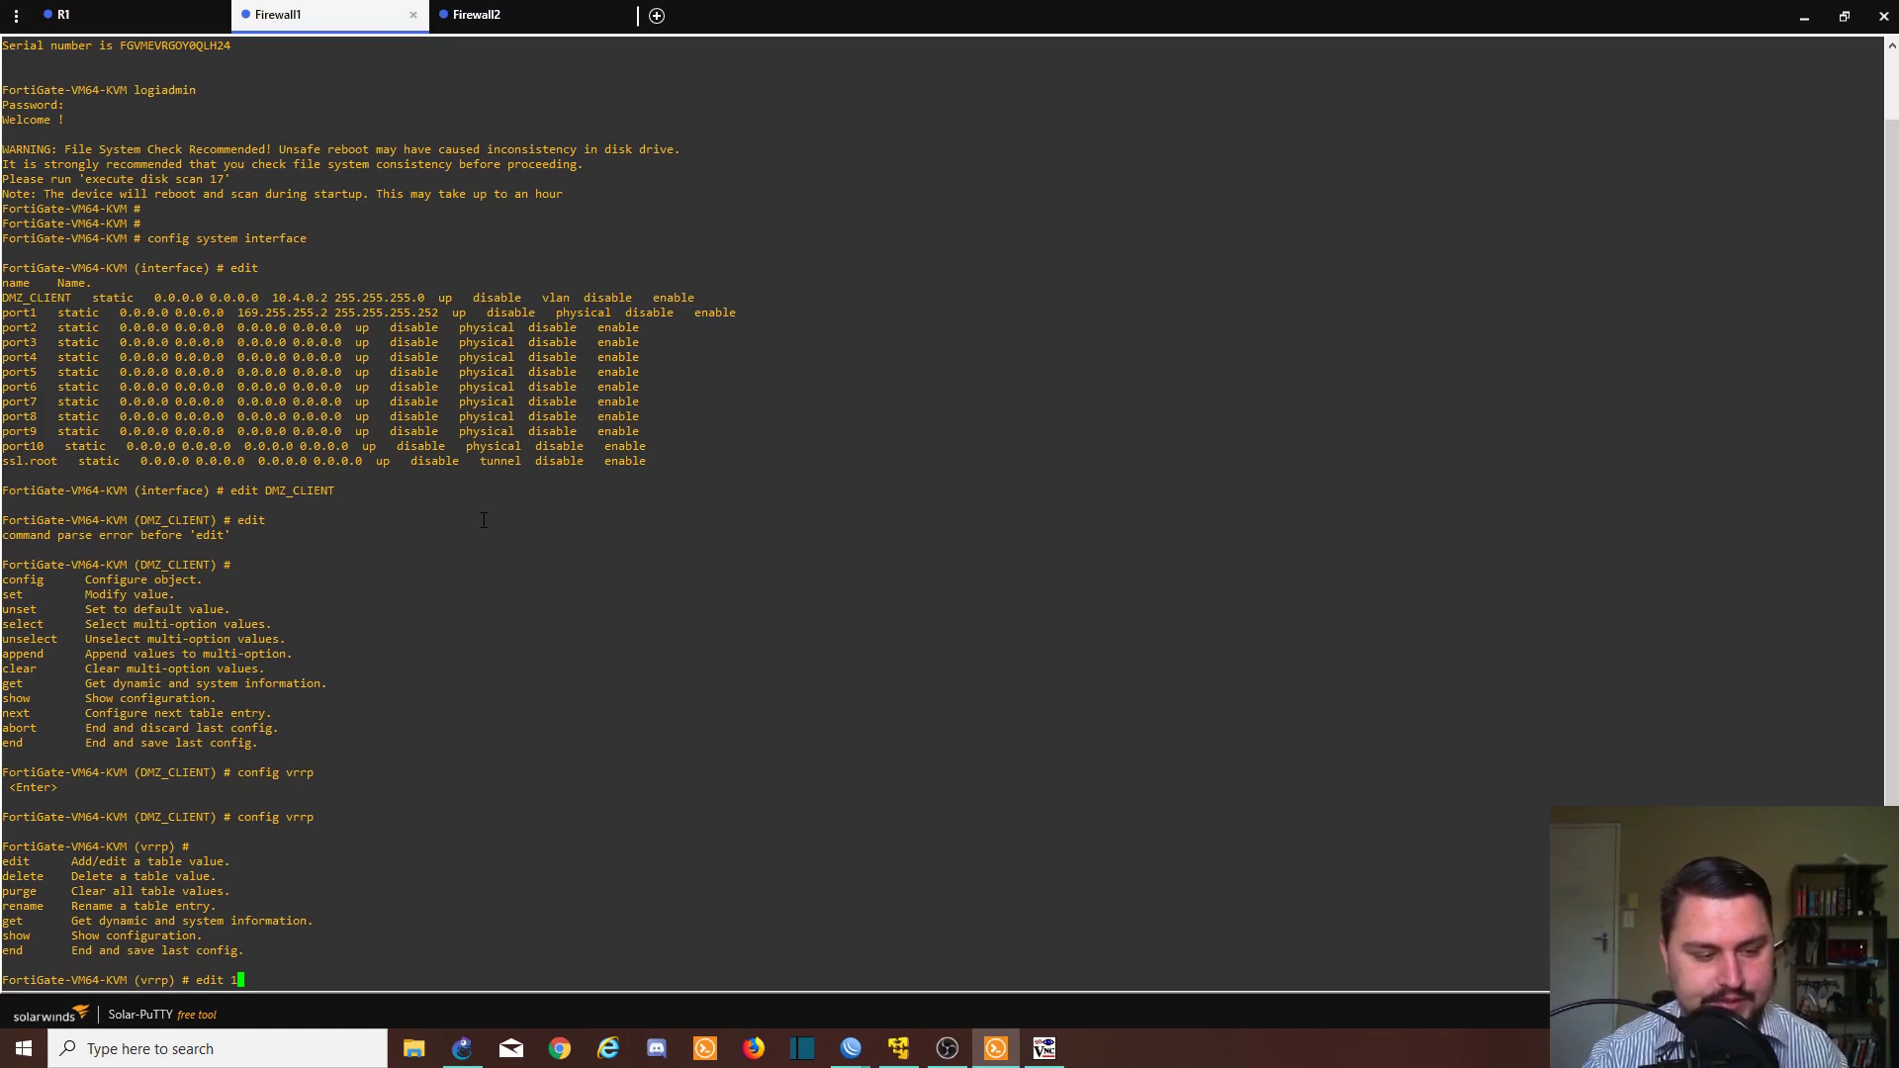
key(Return)
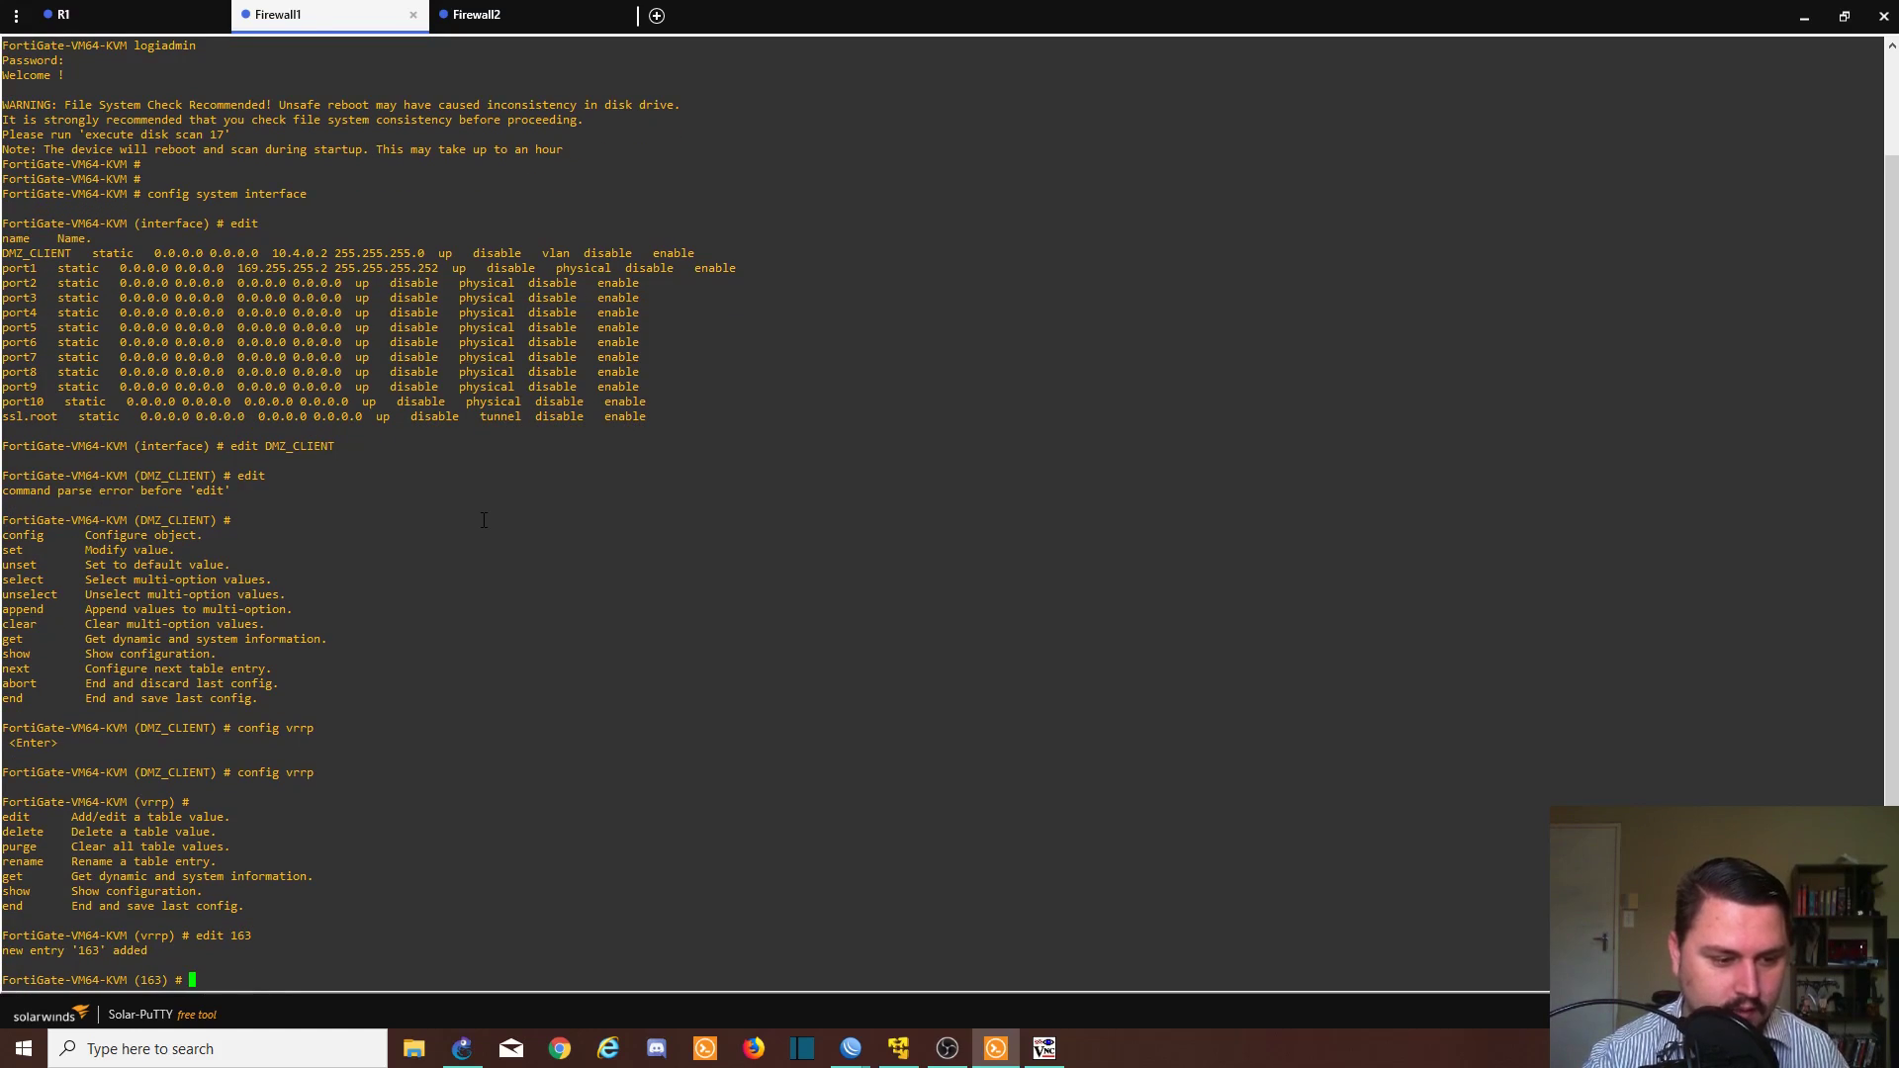
text(?)
text(set )
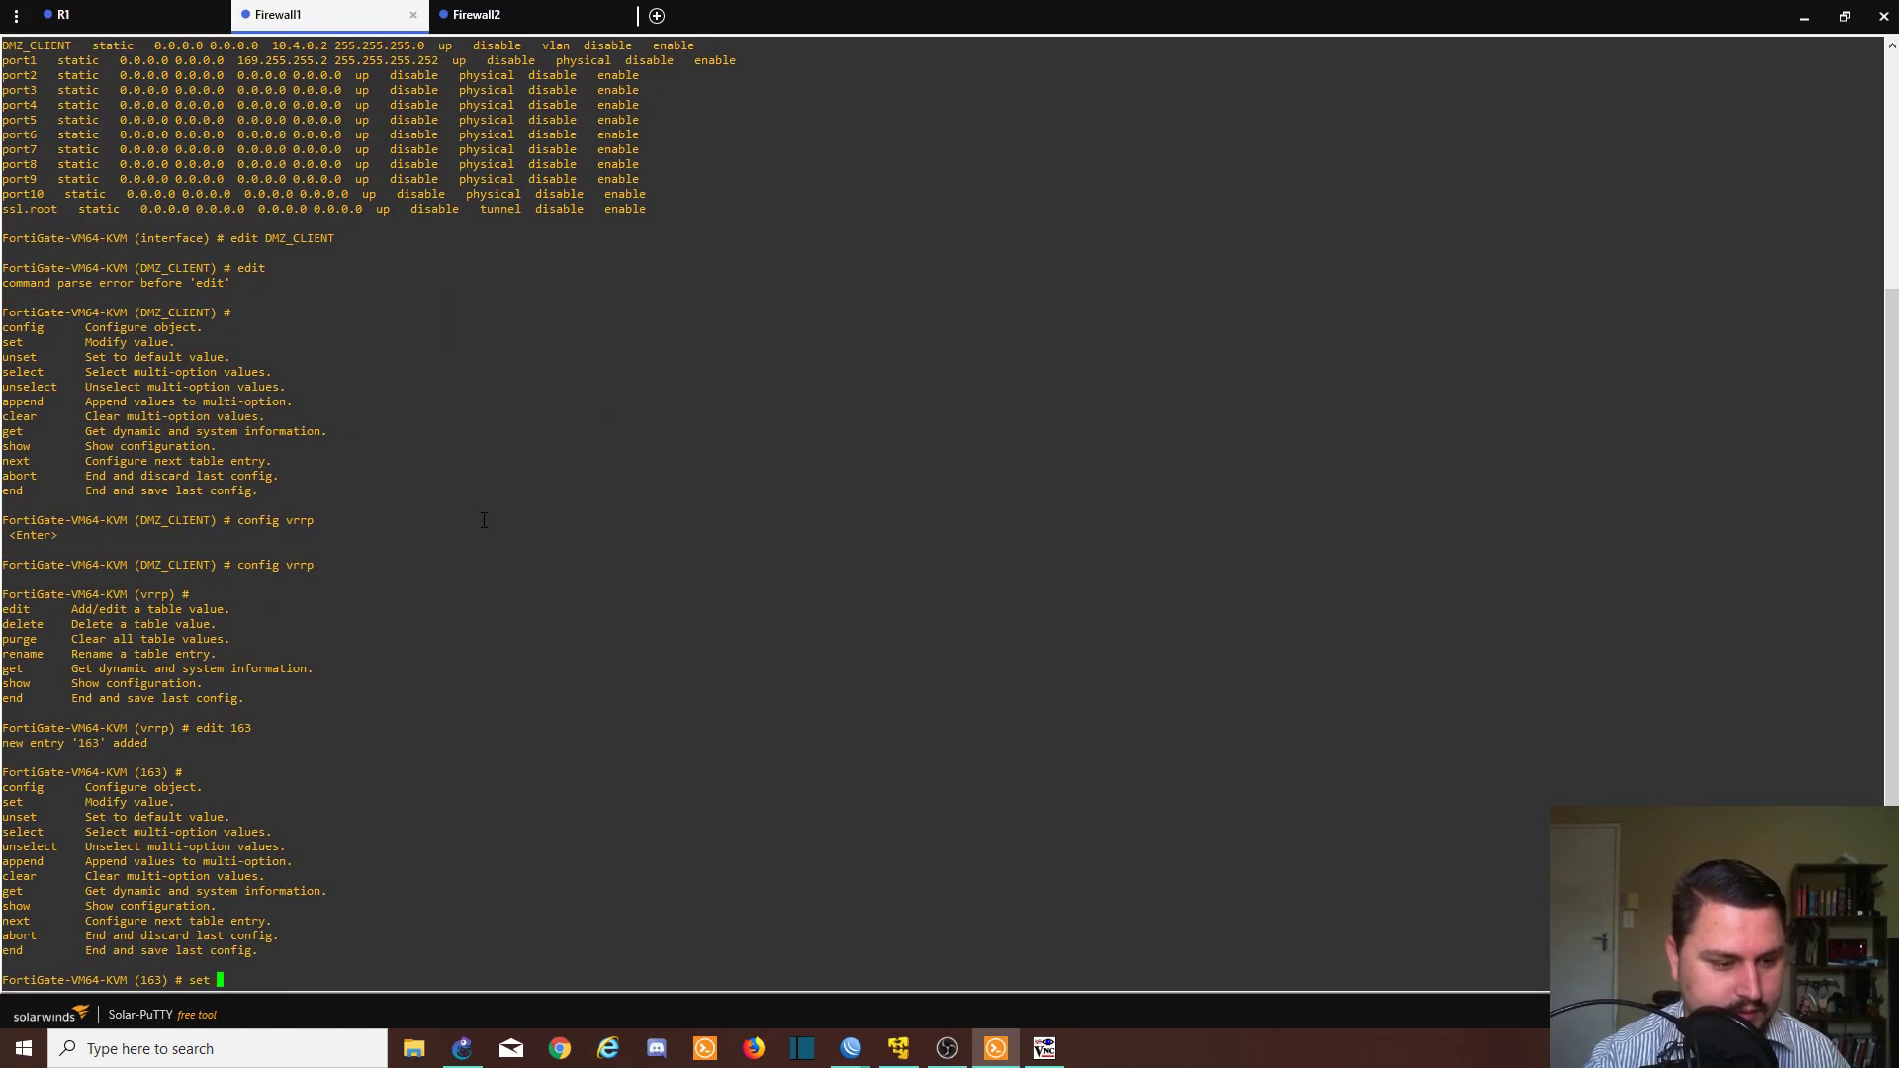
text(?)
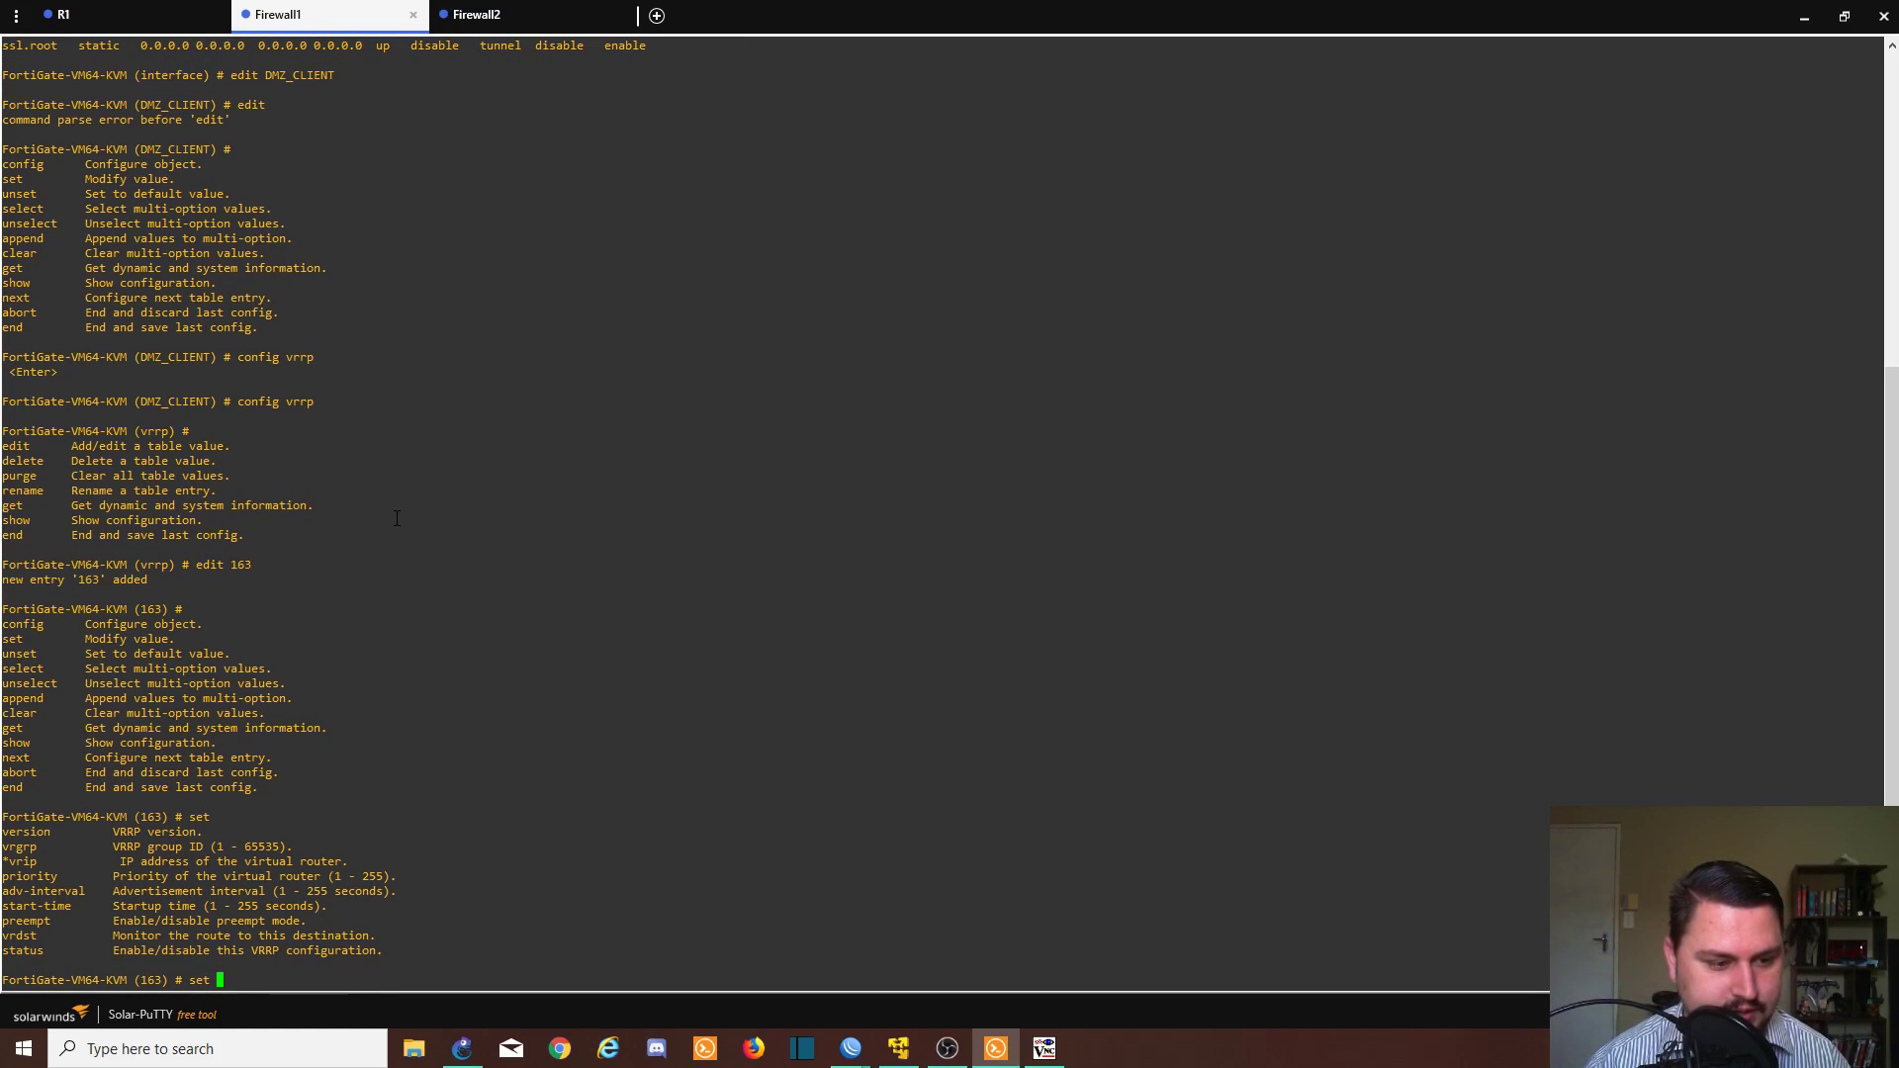
text(vrgrp)
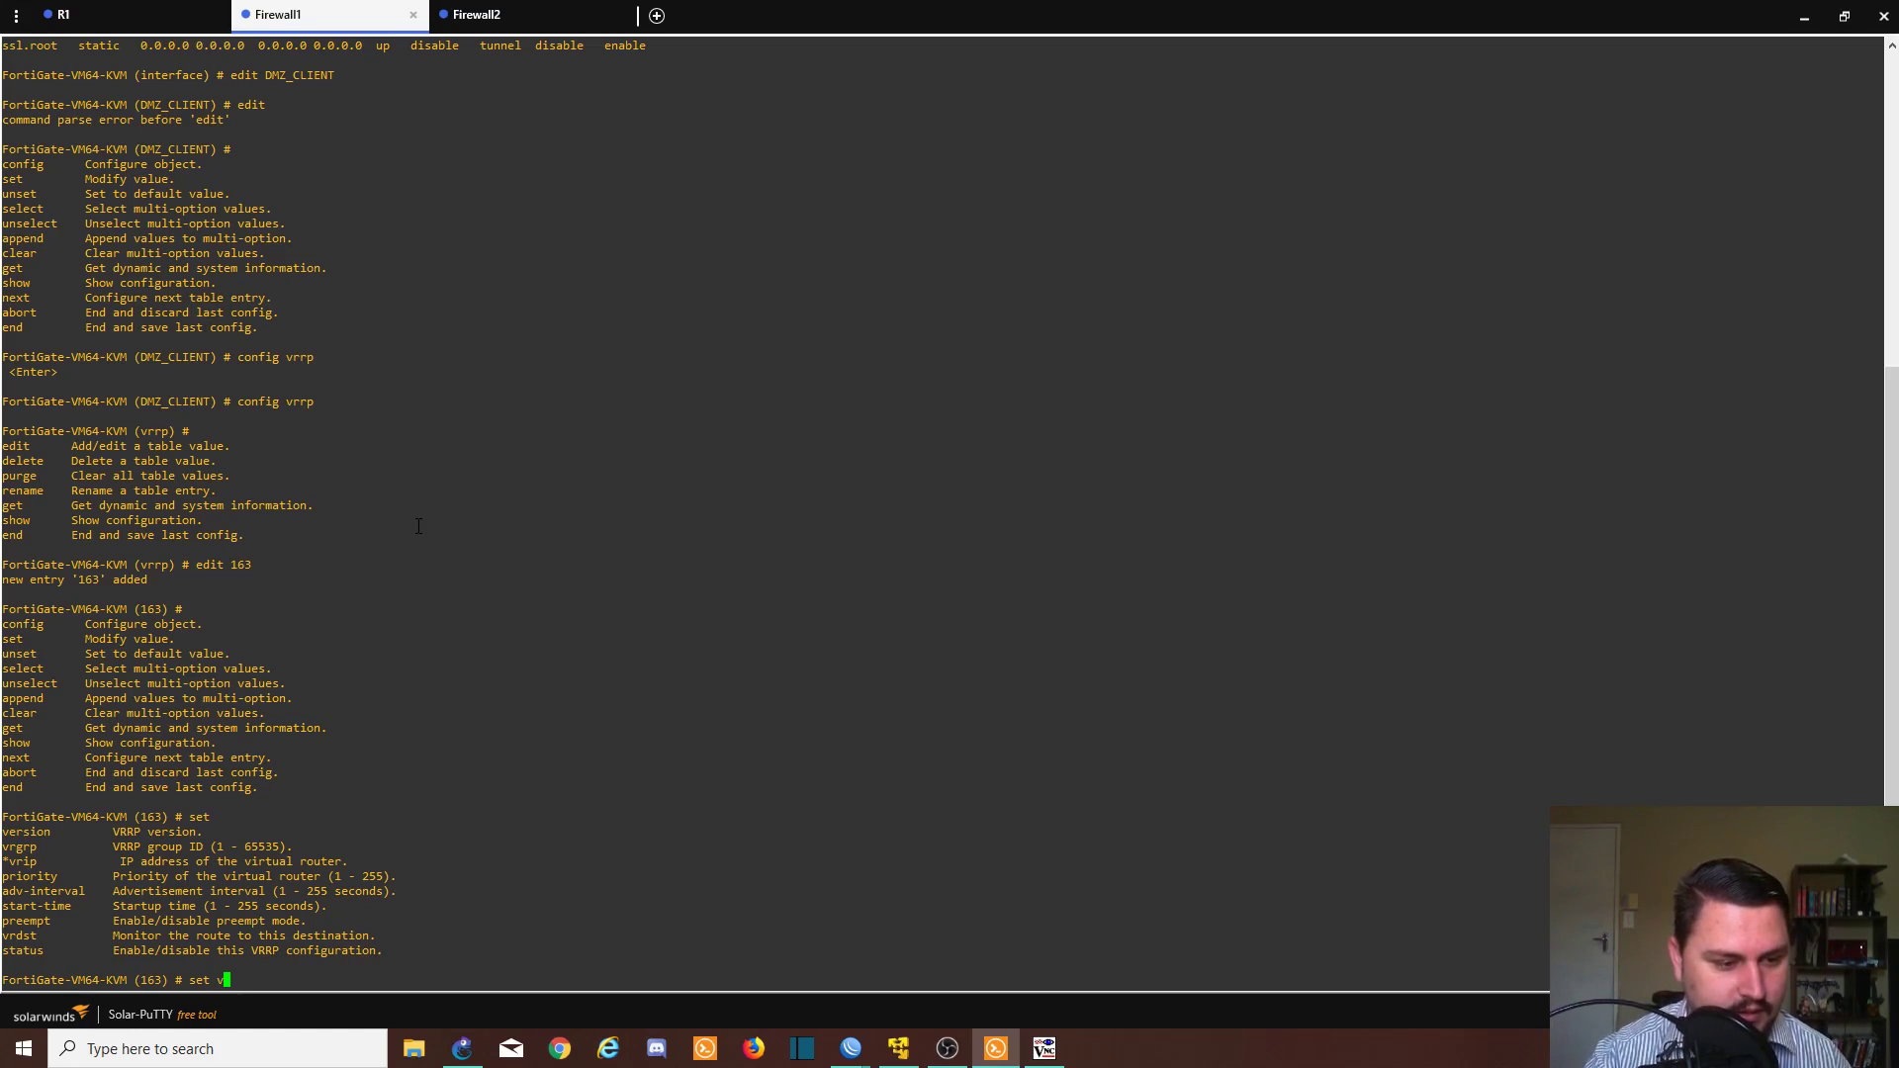
key(BackSpace)
key(BackSpace)
key(BackSpace)
text(ip)
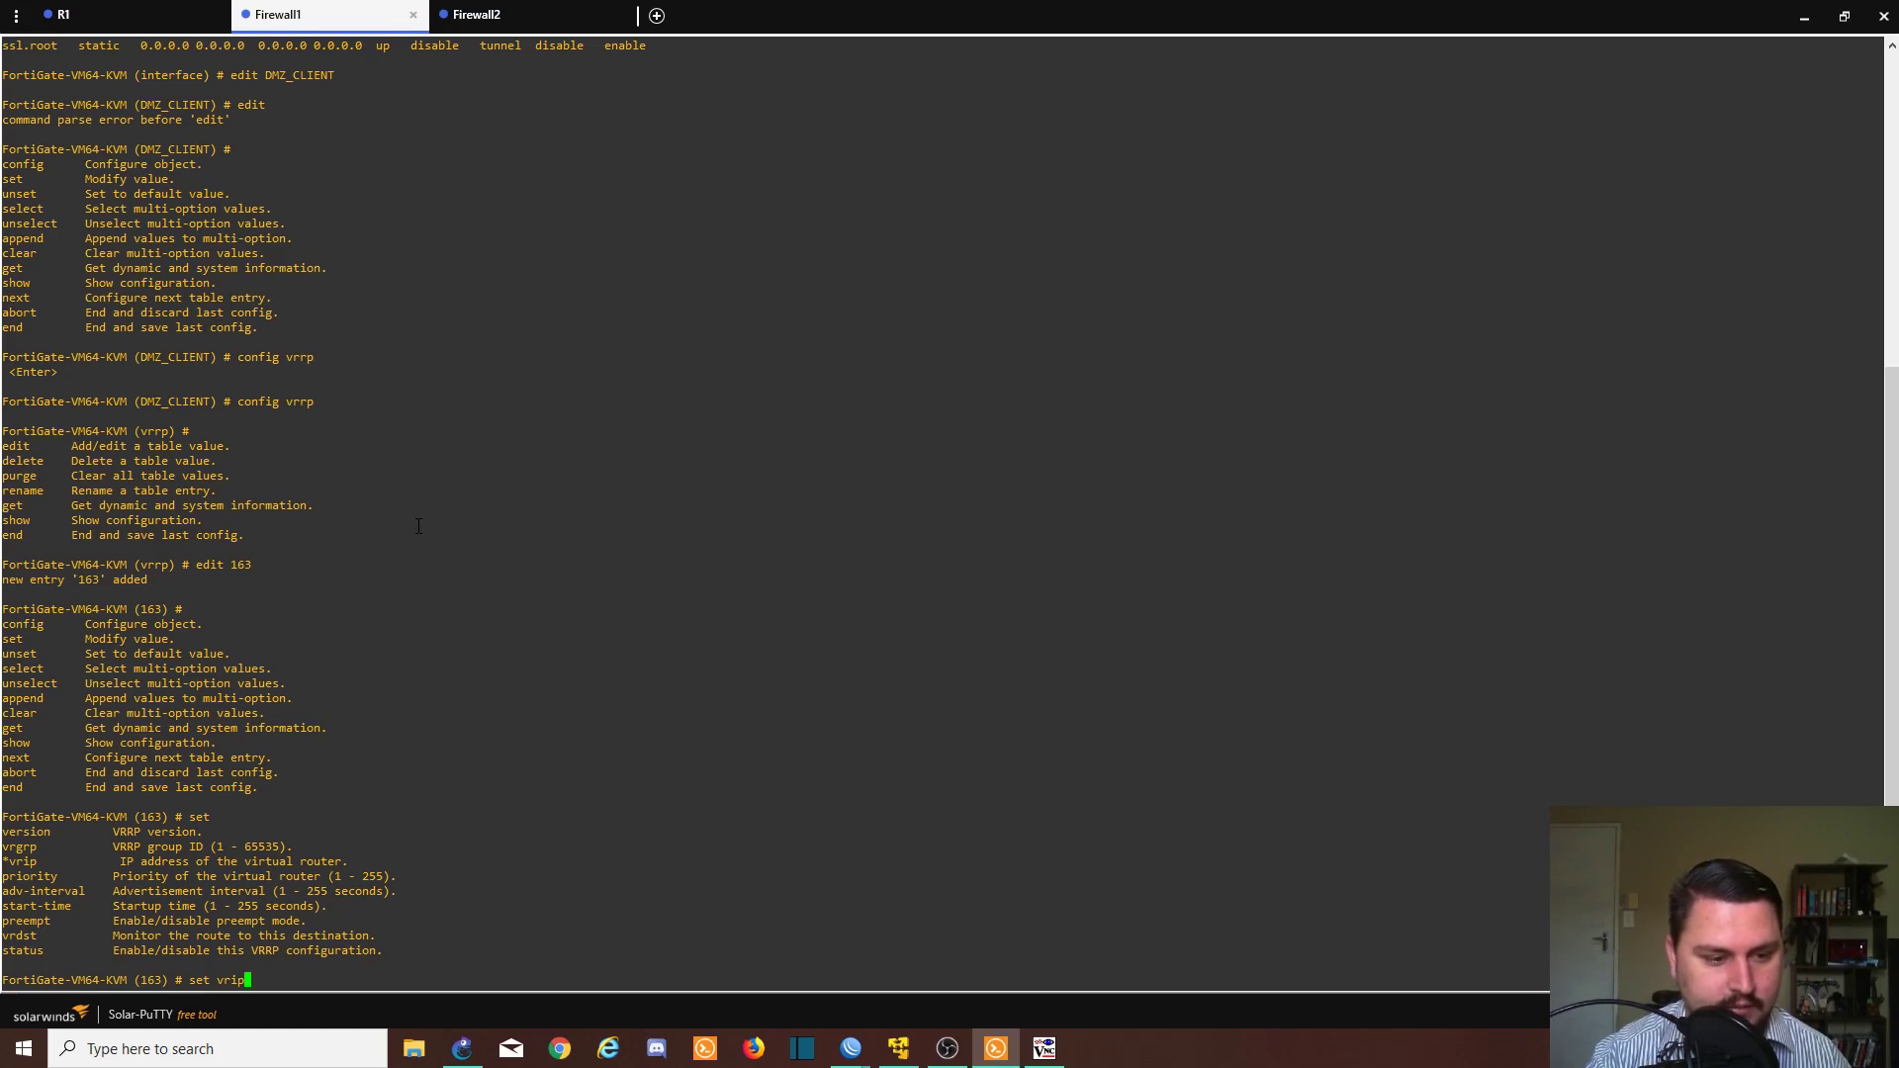
key(question)
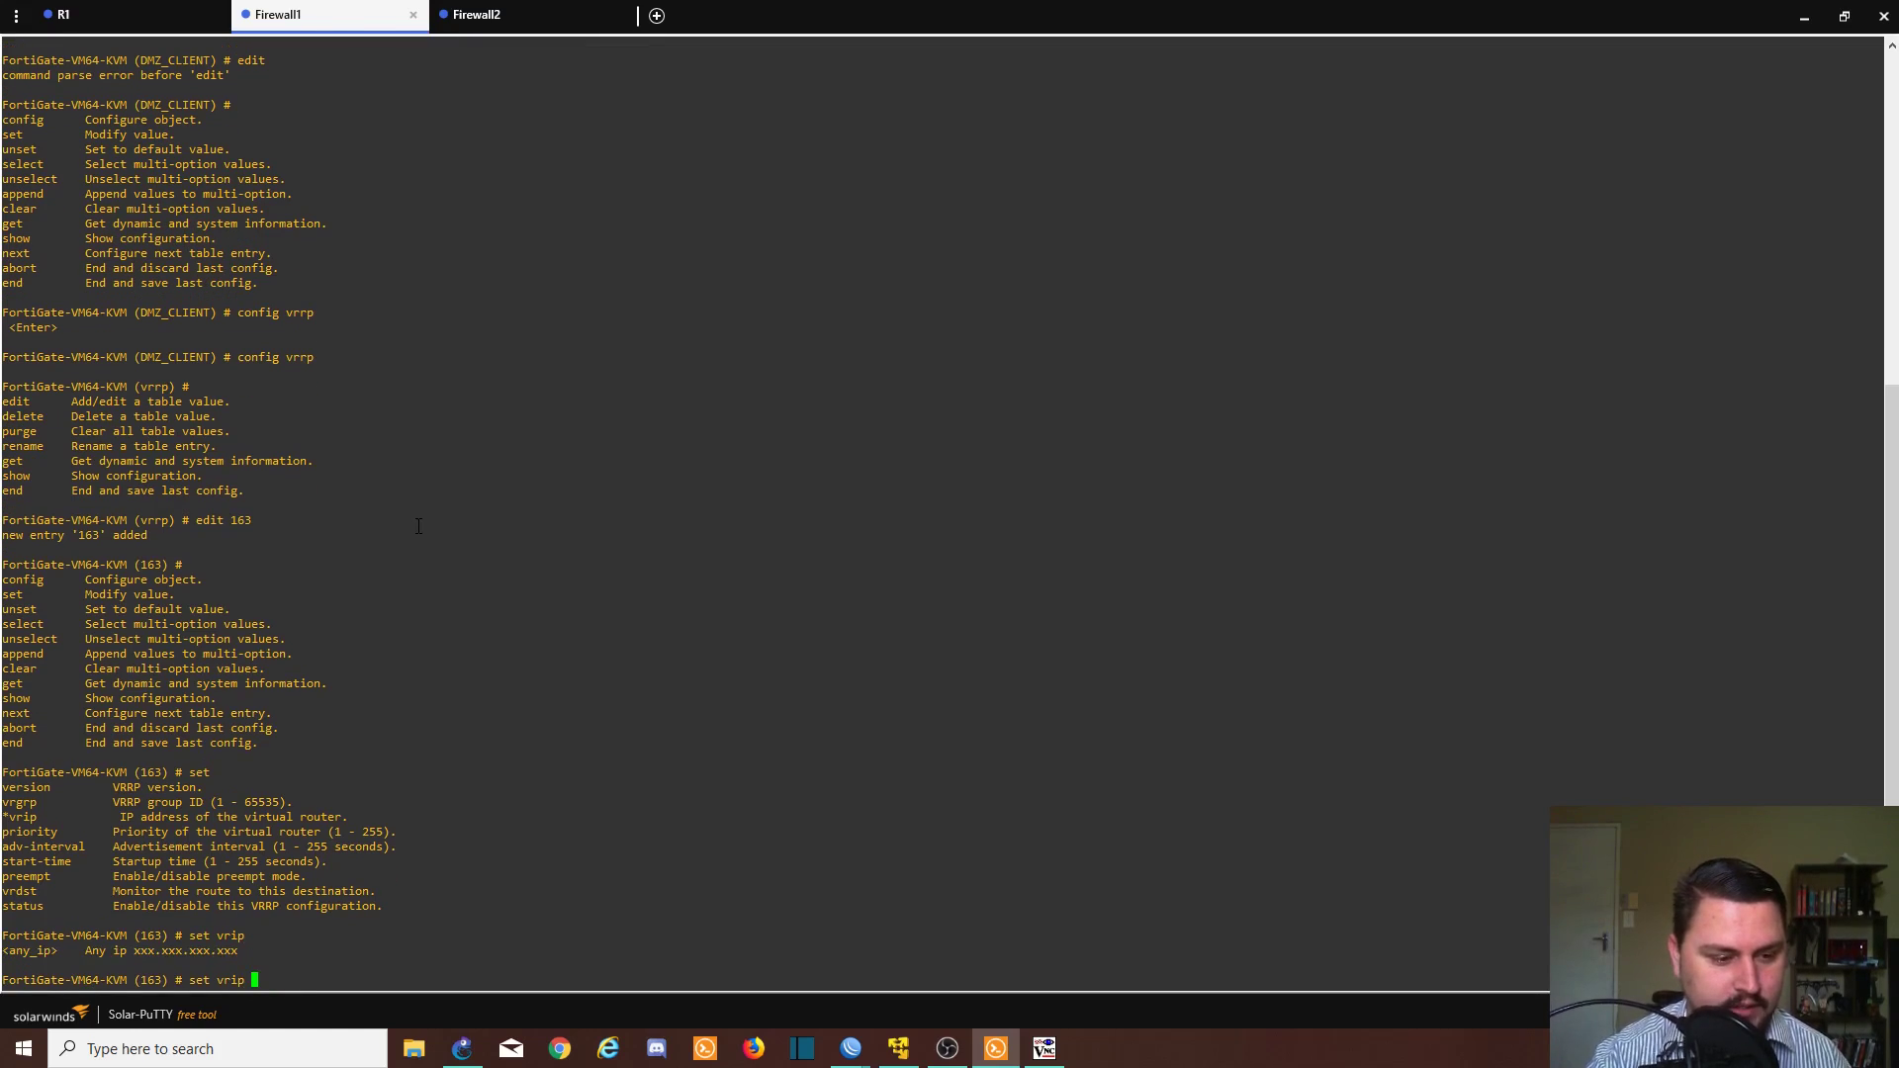
text(1)
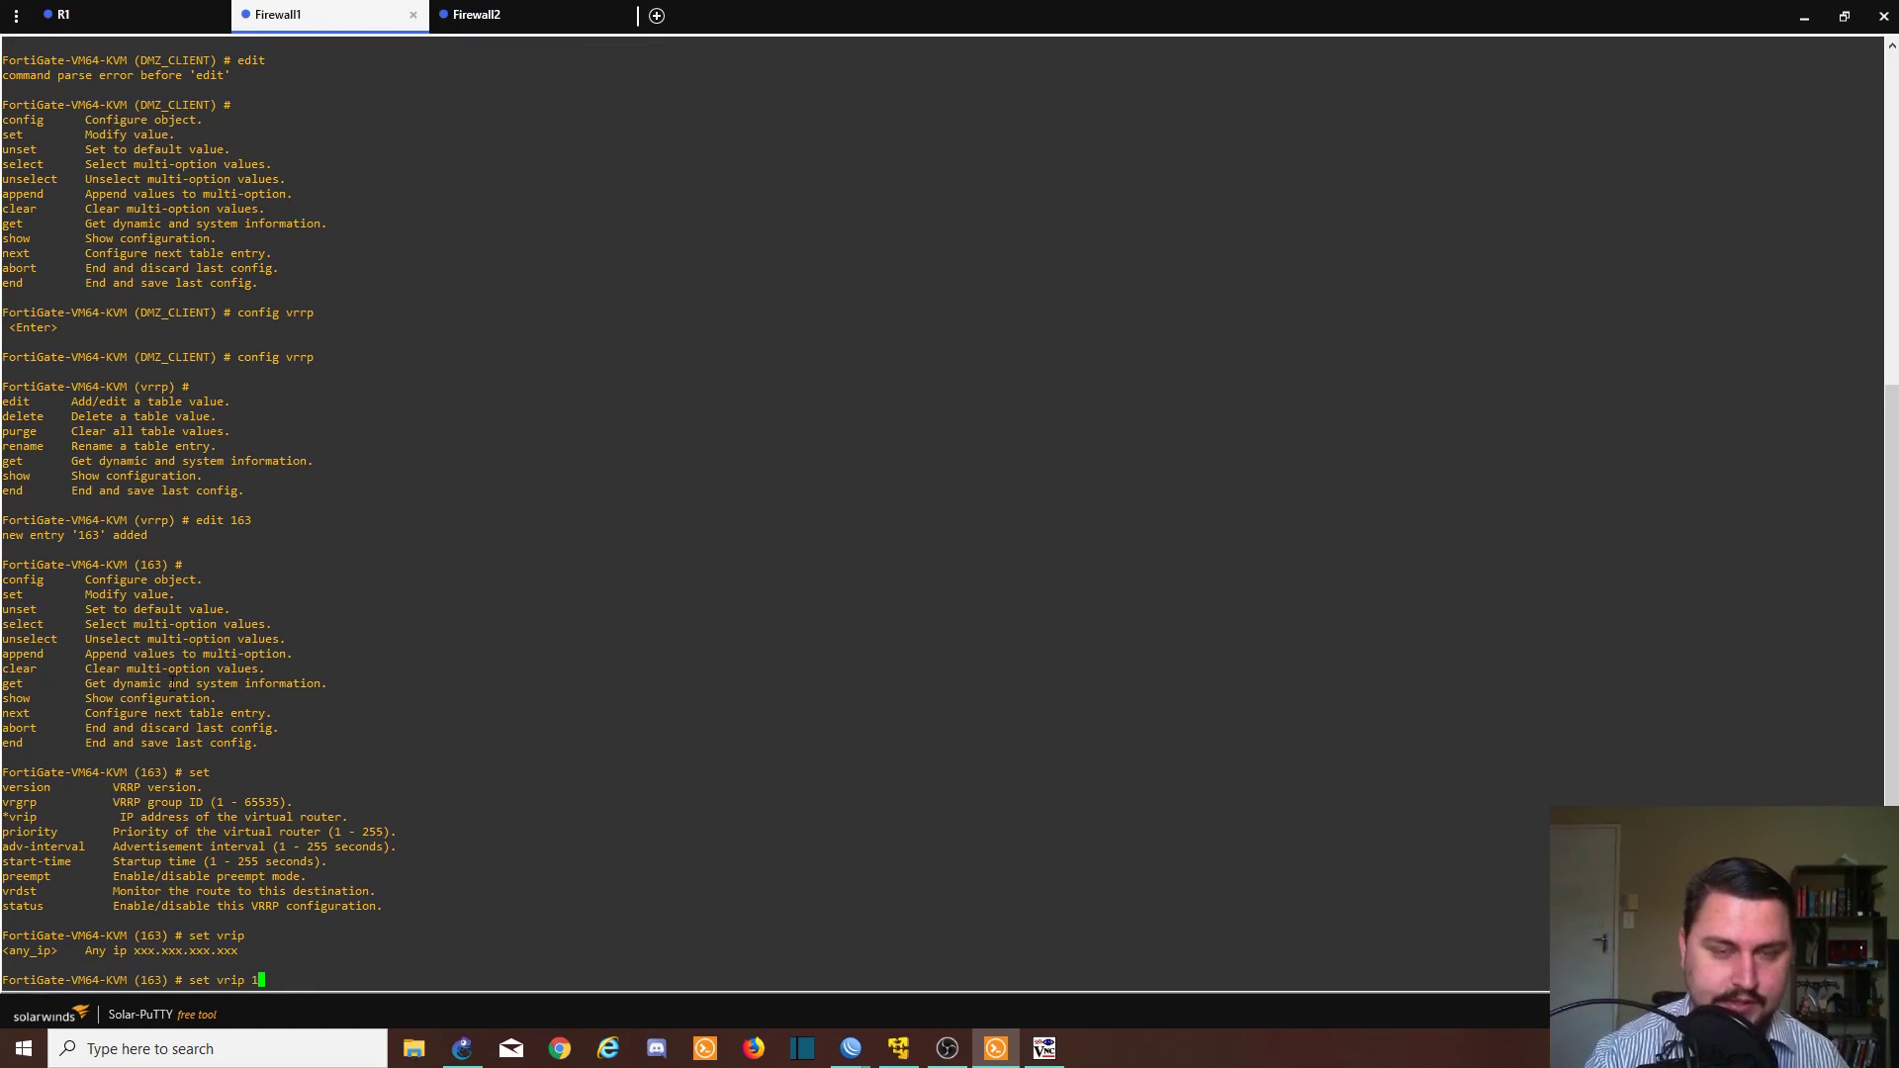
text(0.)
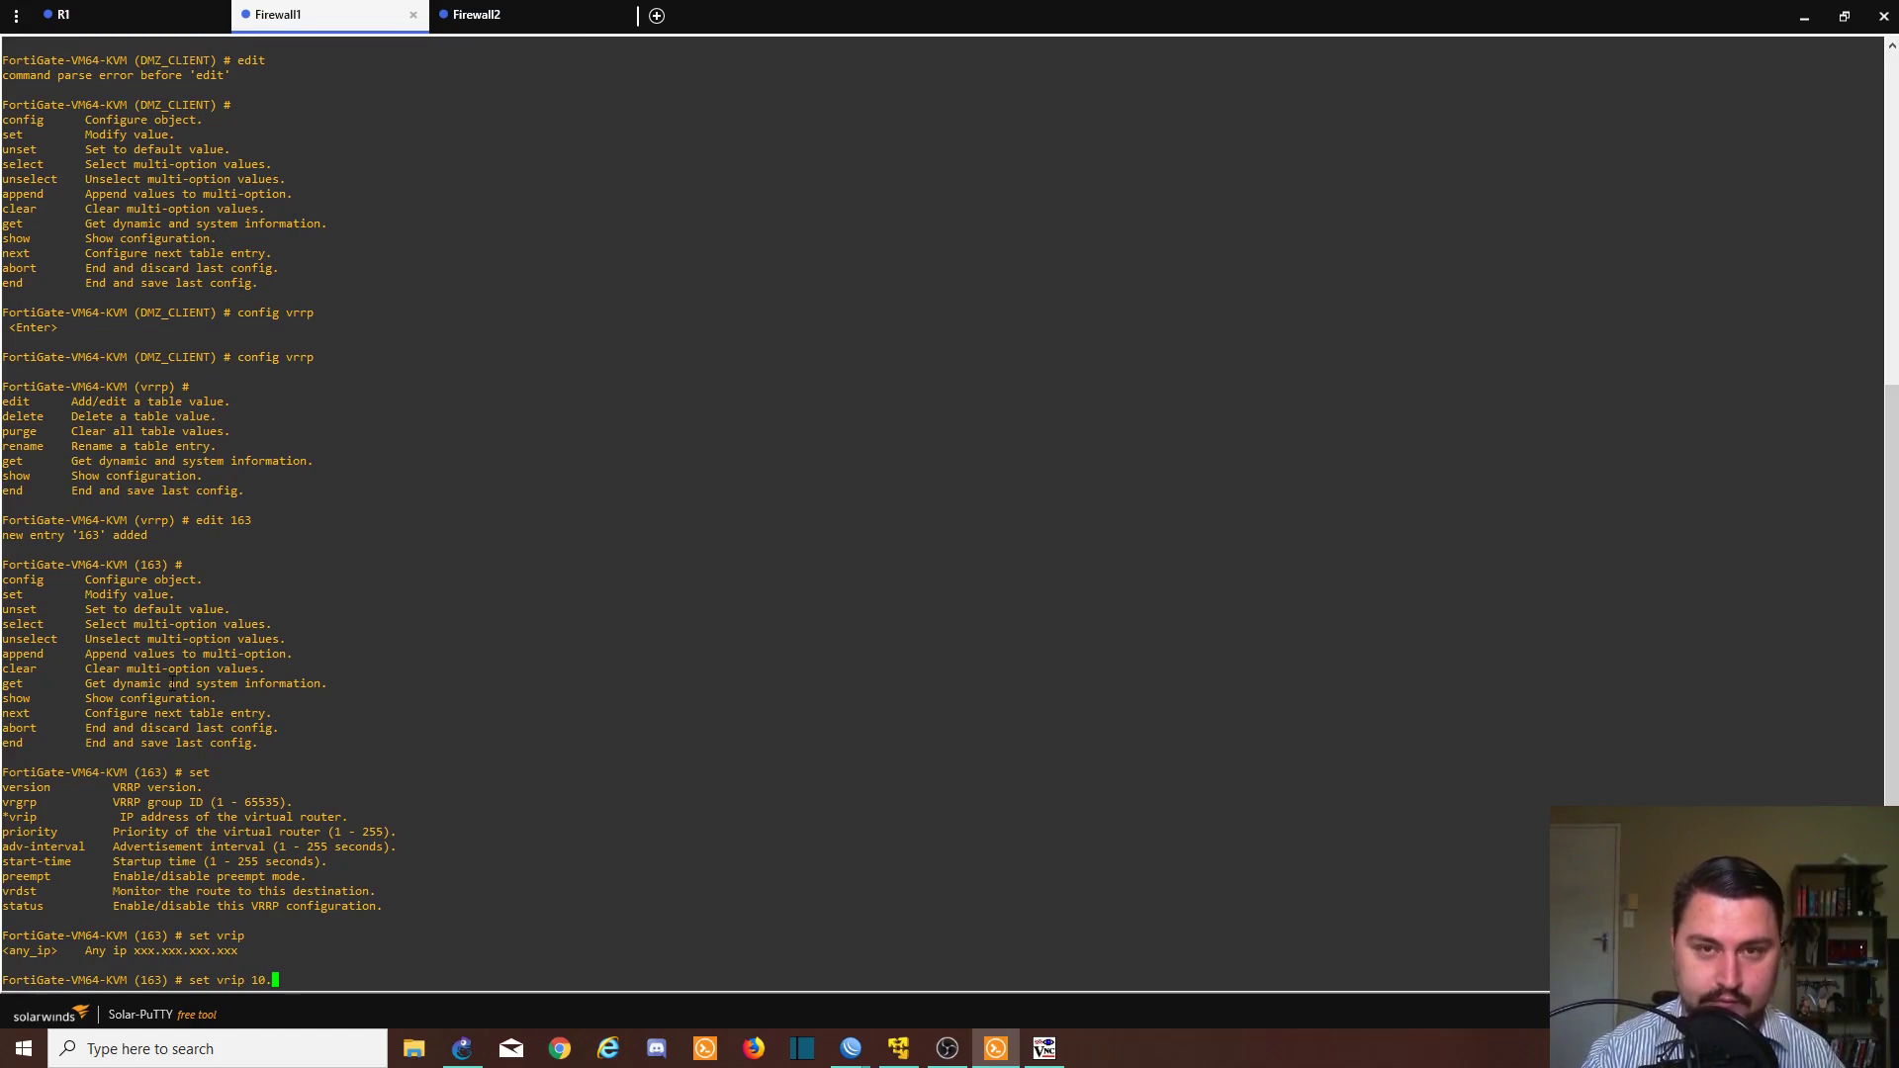
text(4.0.1)
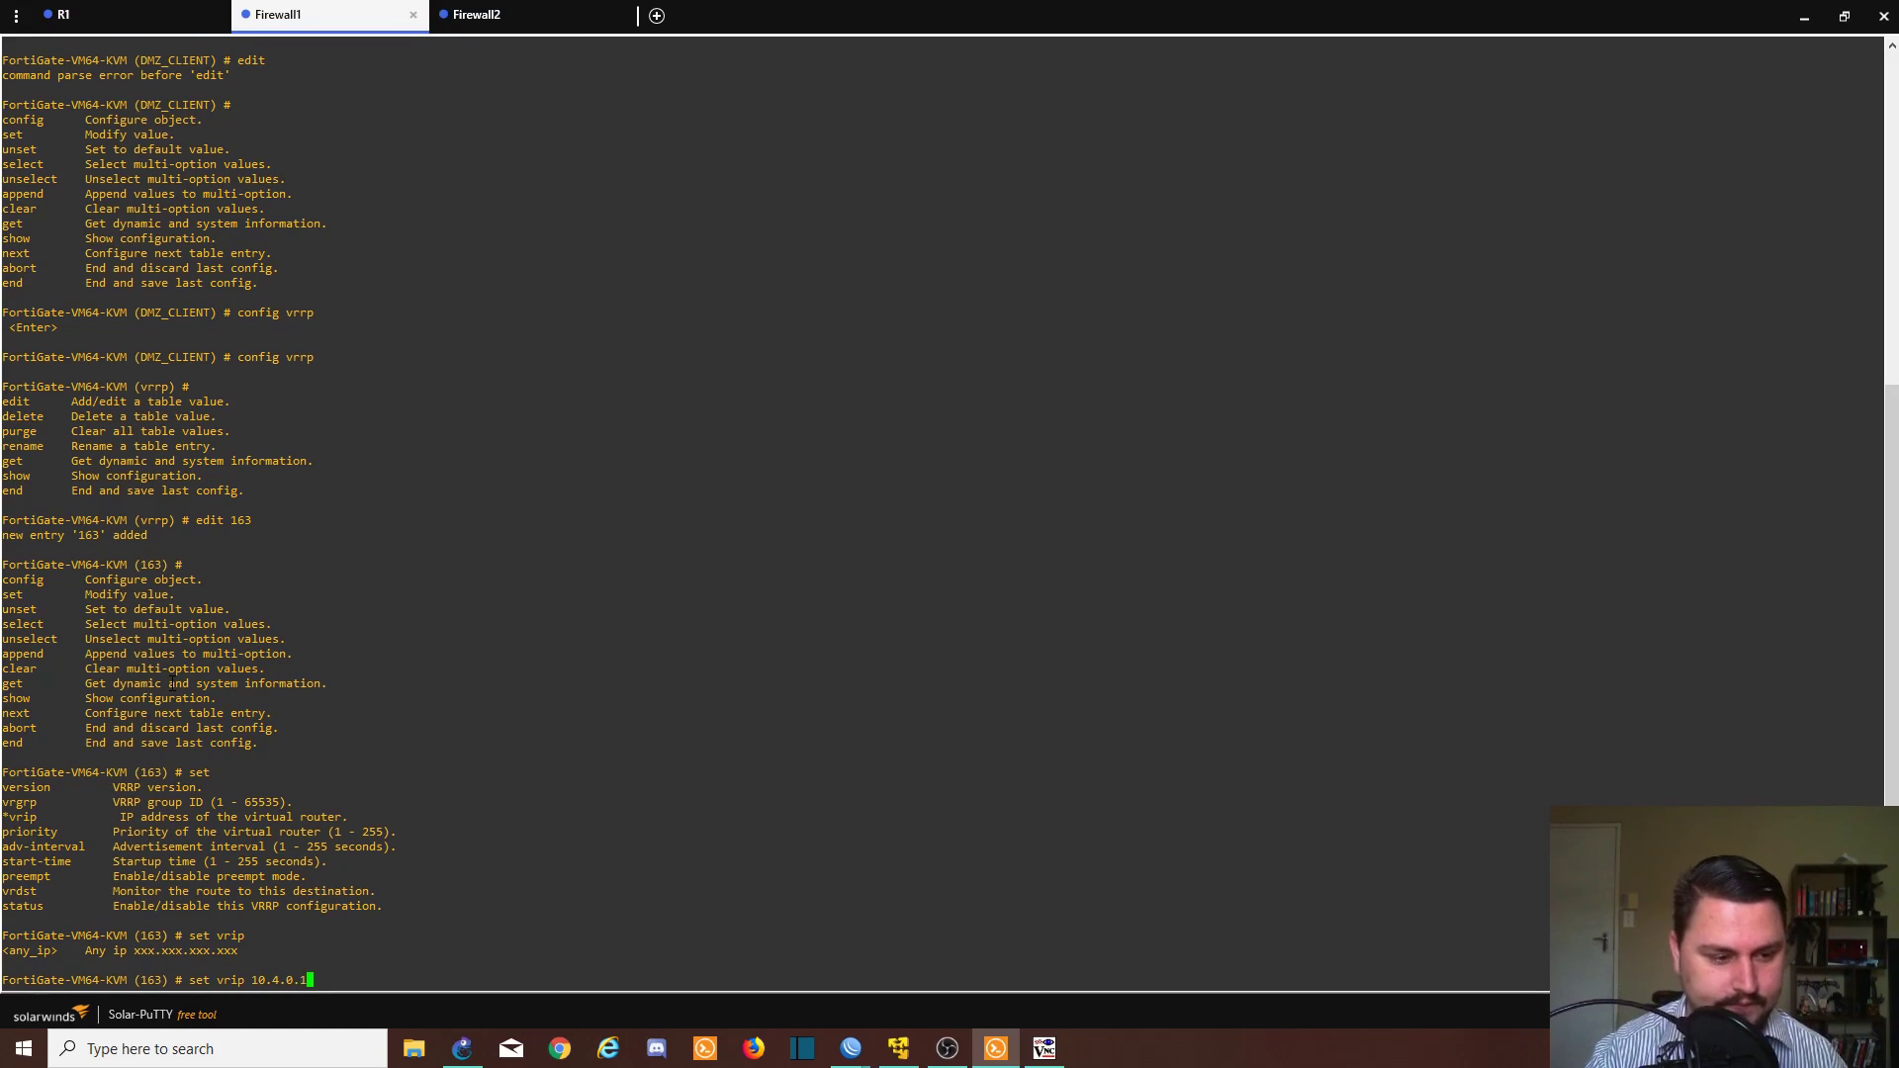
key(Return)
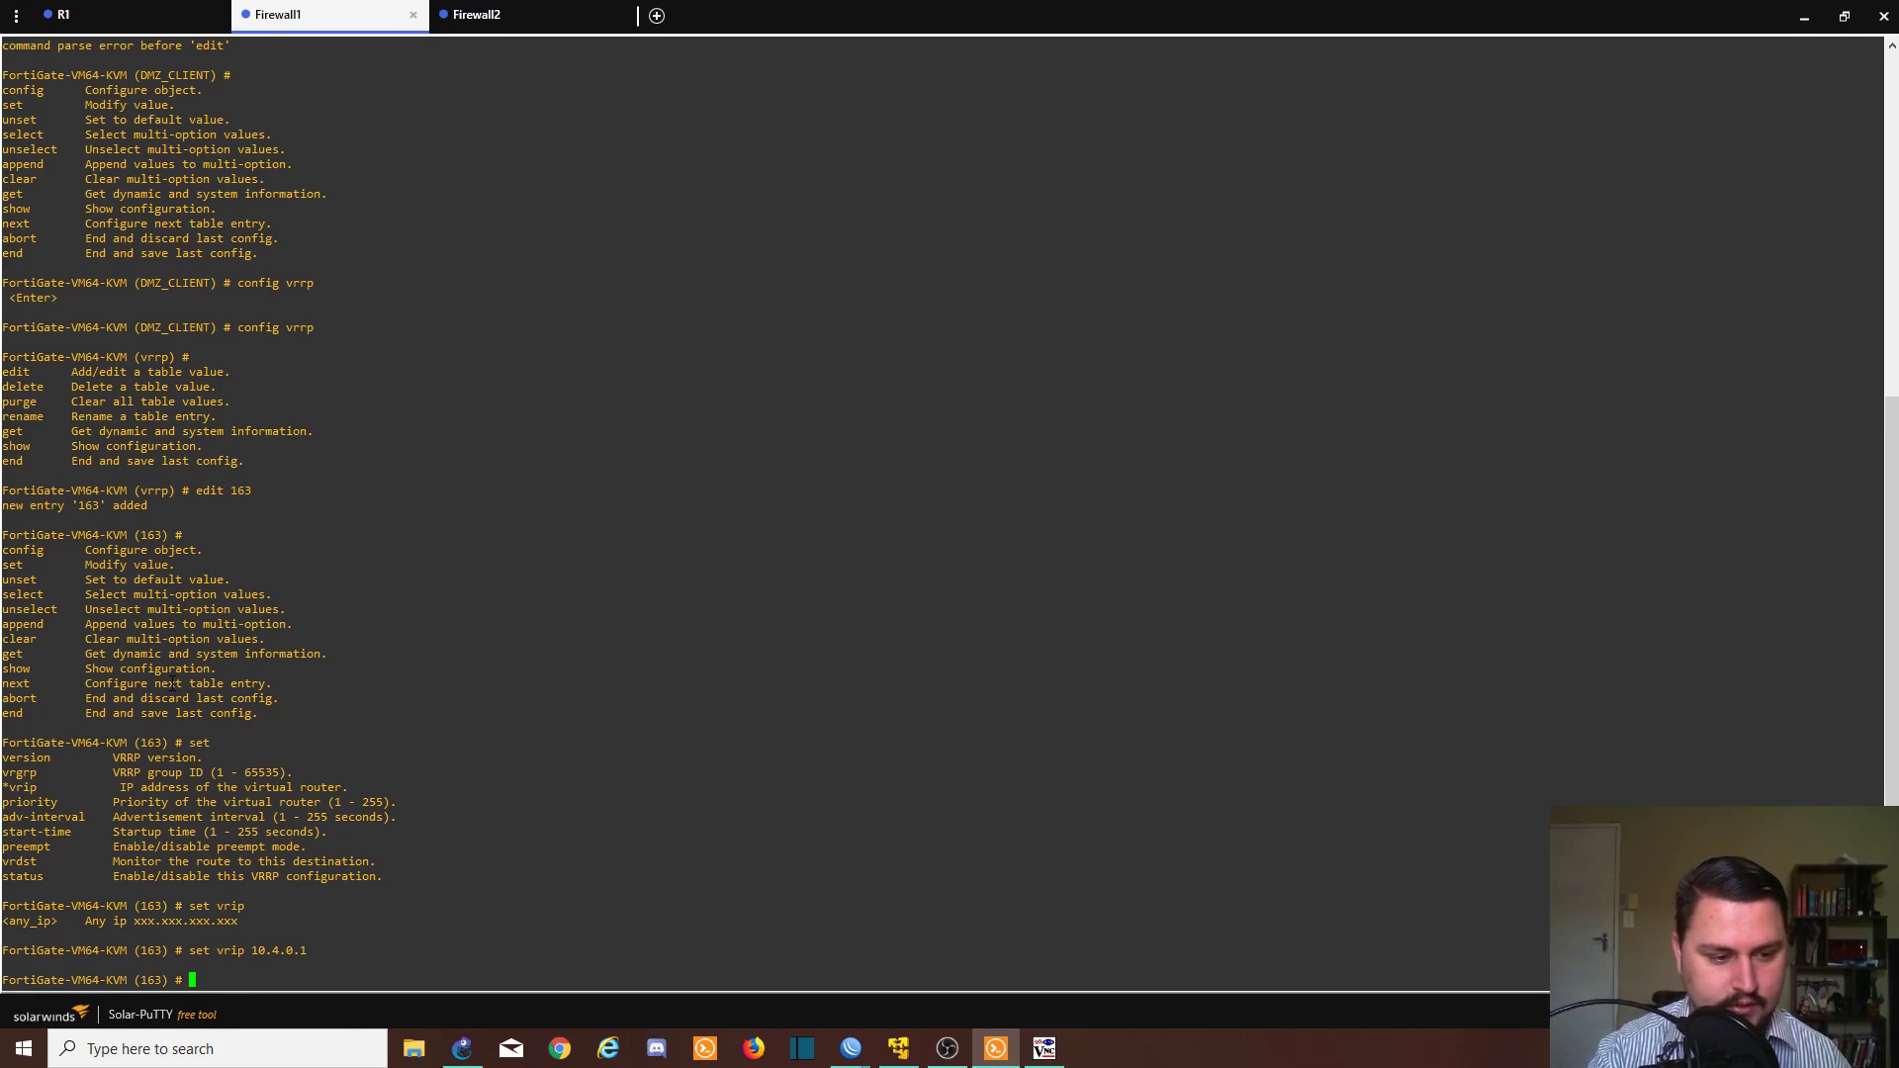
- Set the VRRP entry's priority to 255
text(set pr)
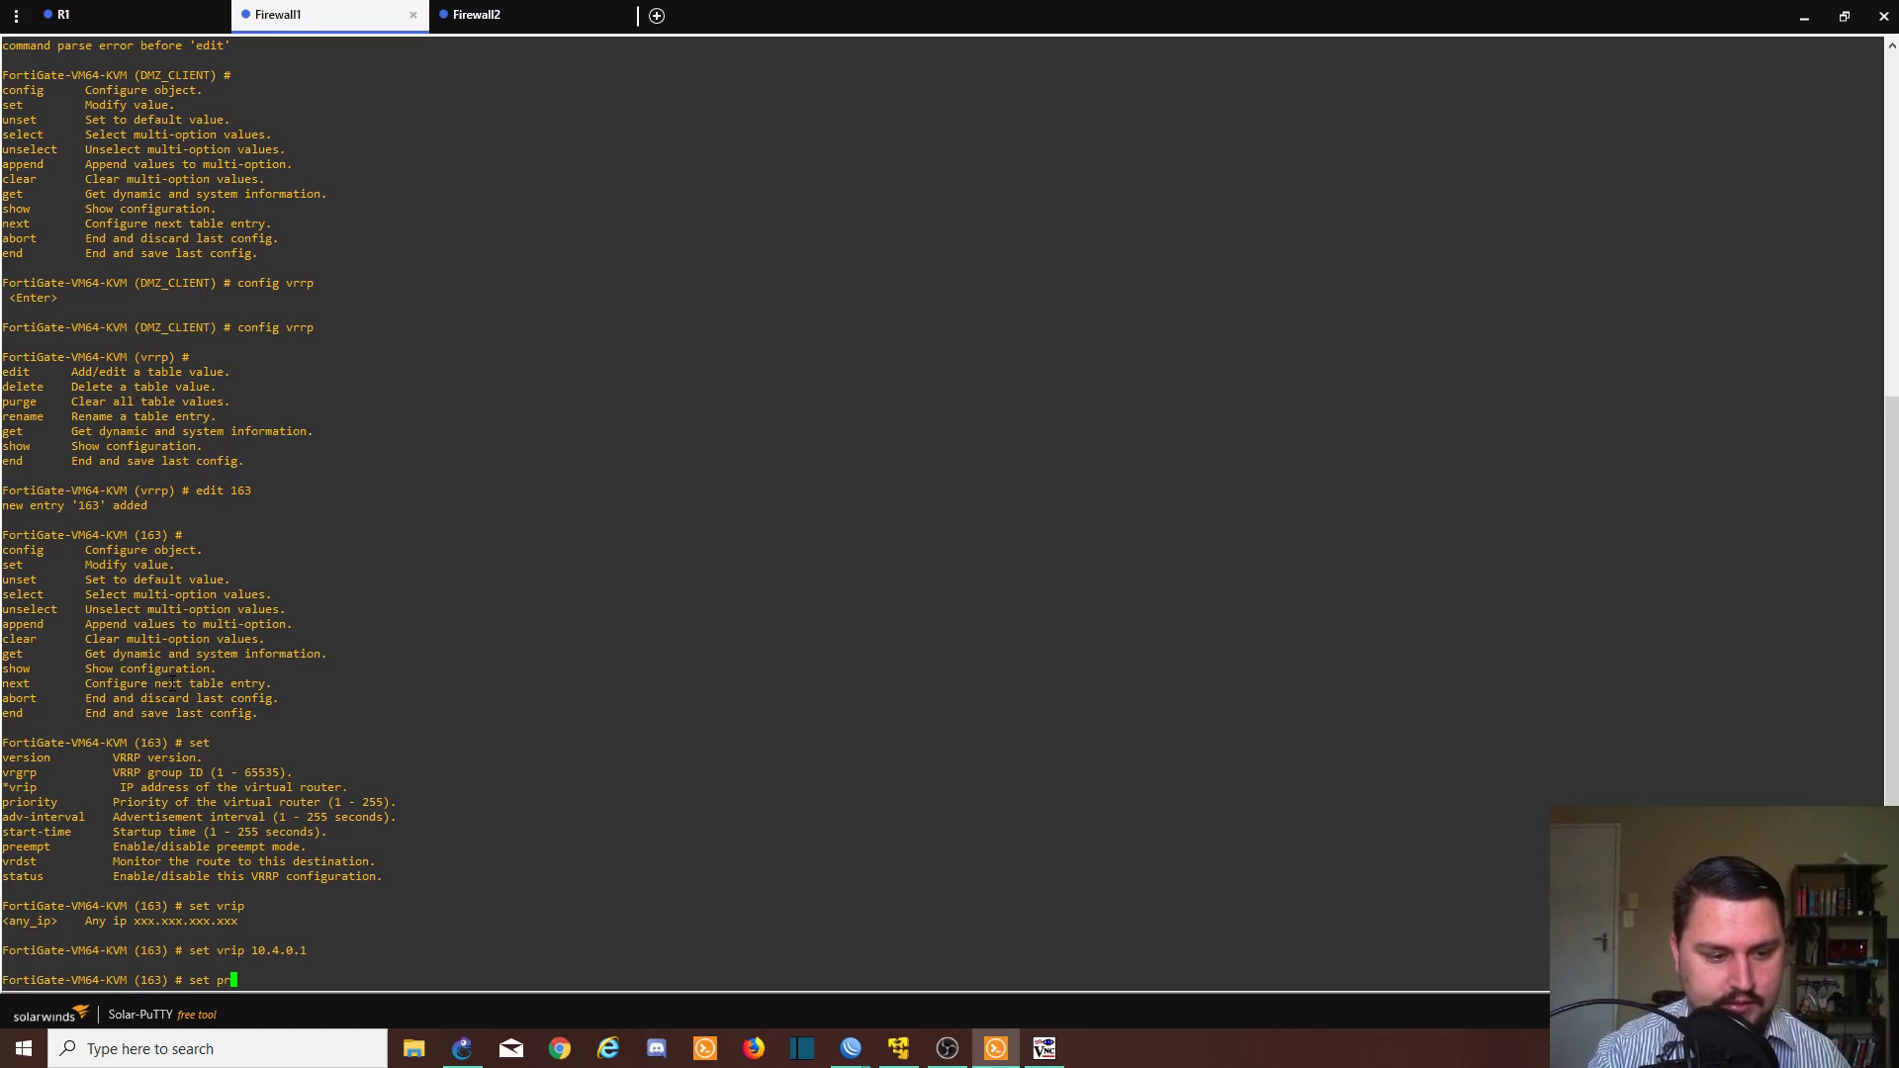
text(i)
key(Tab)
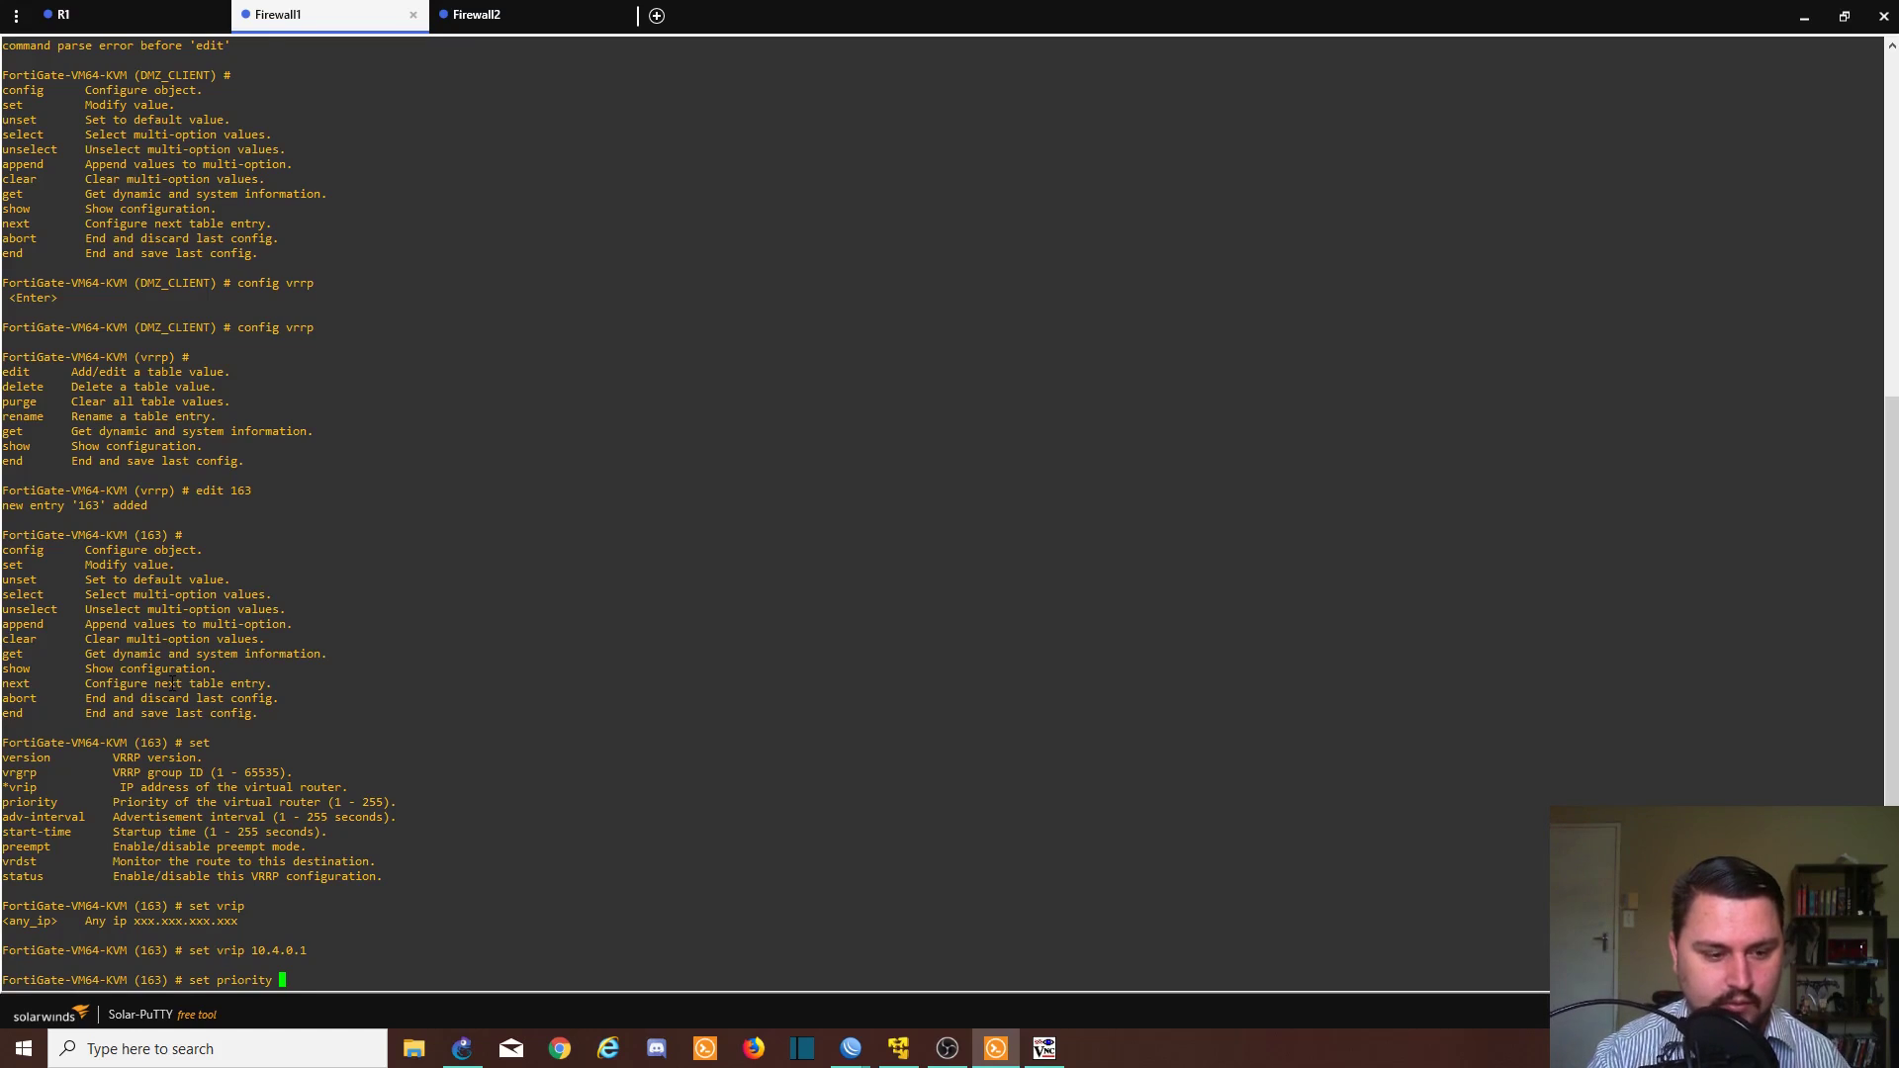
text(255)
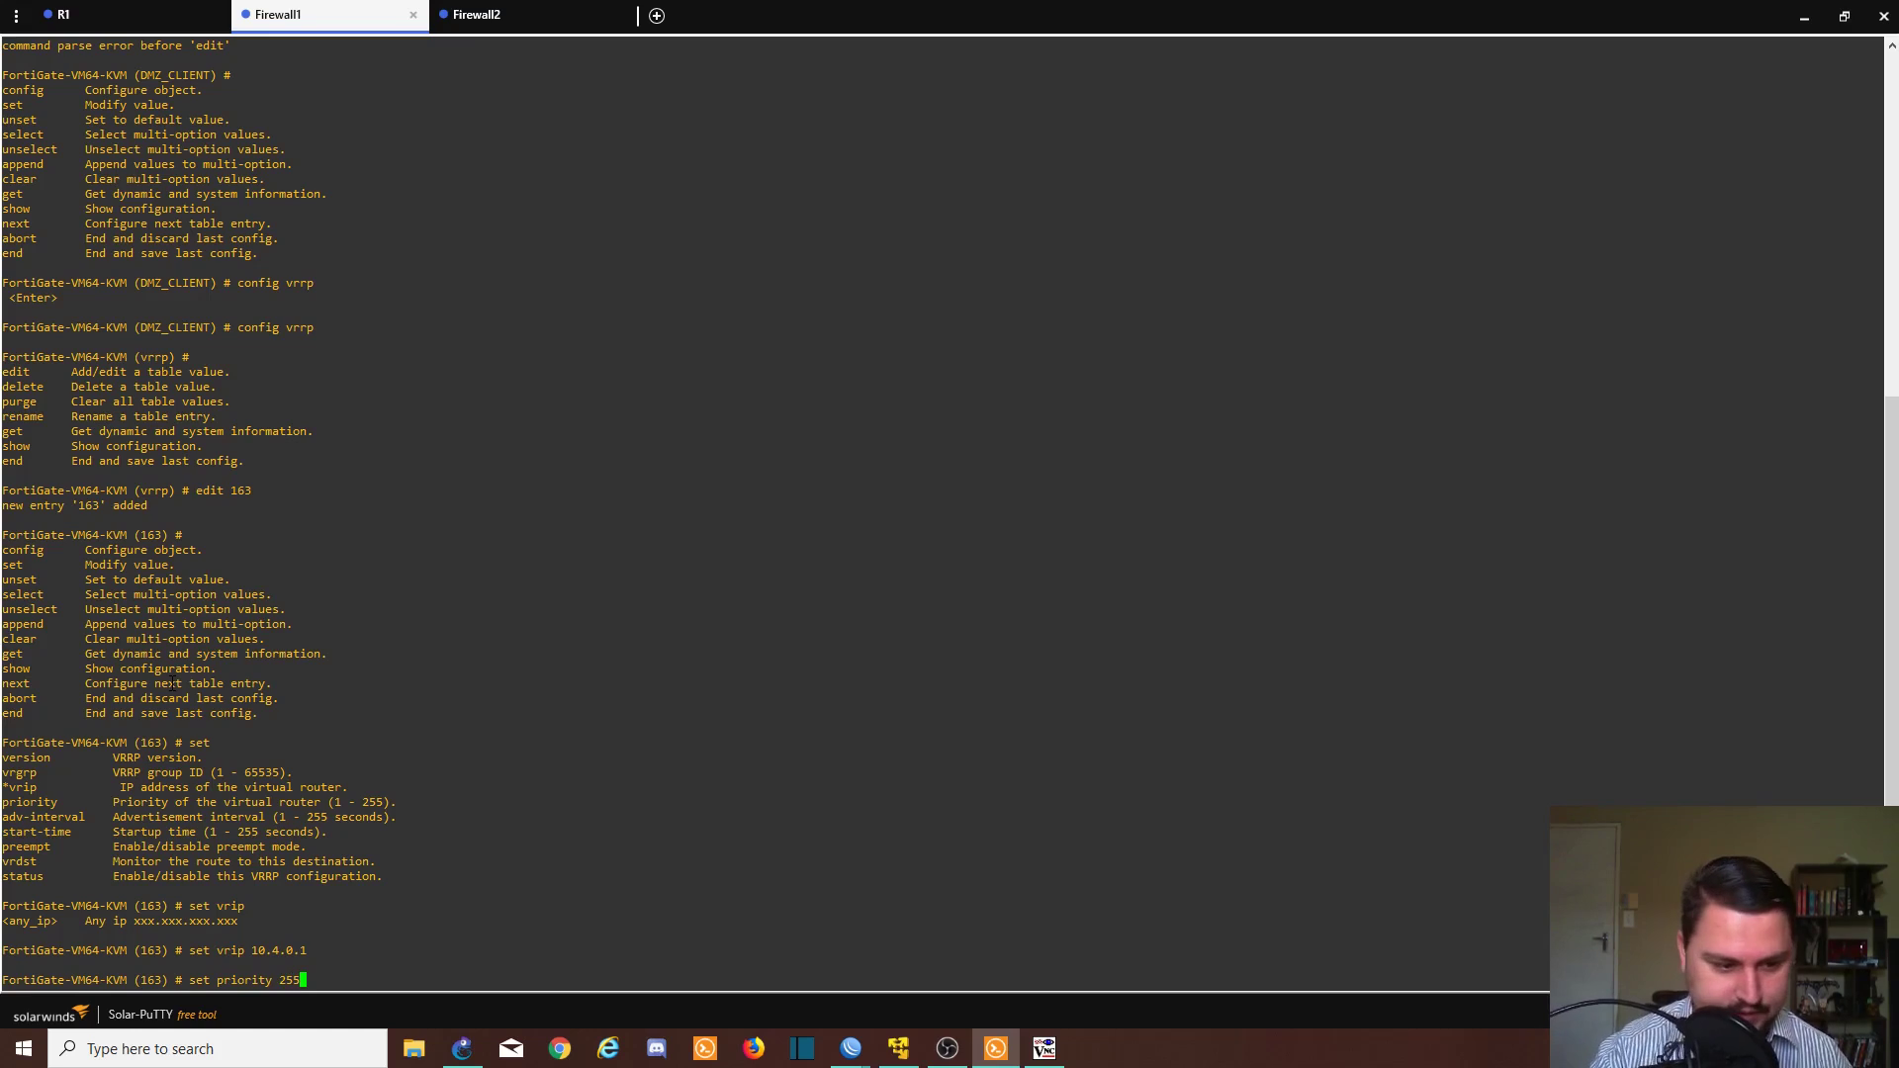
key(Return)
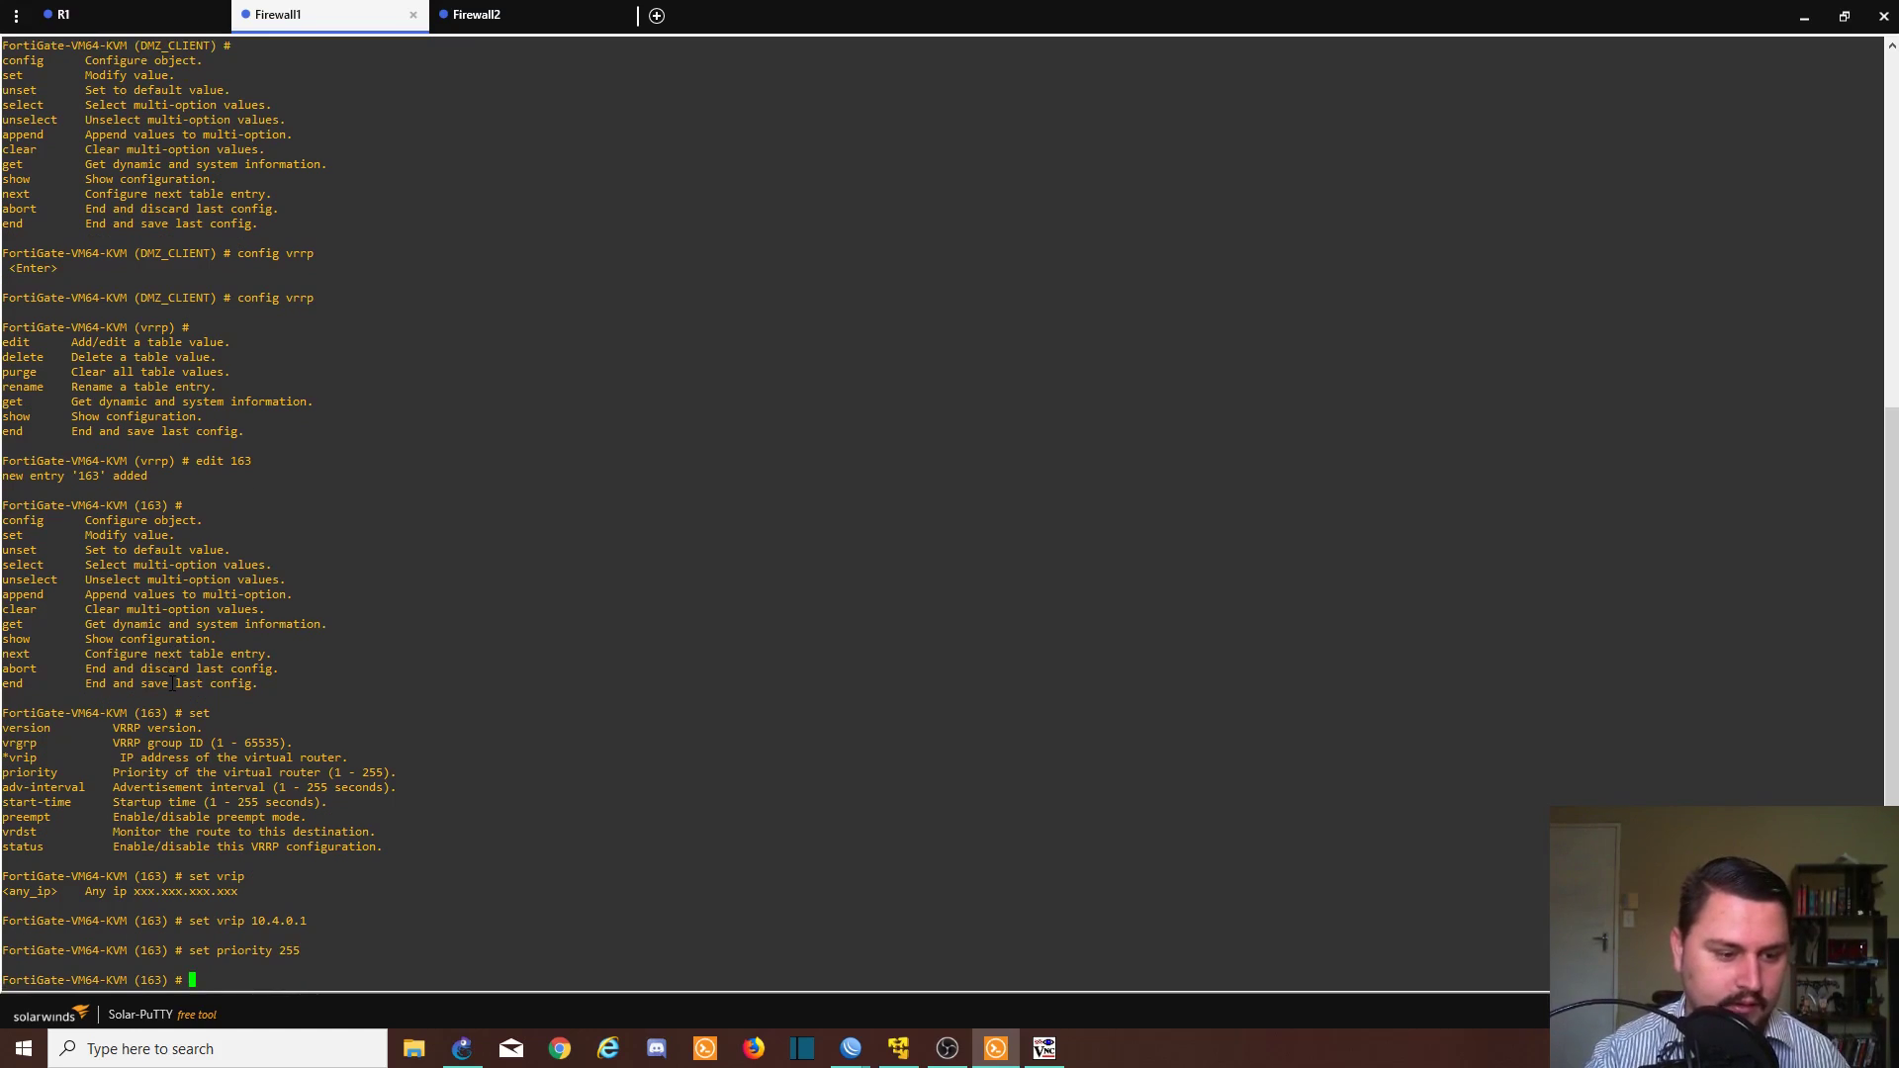
- Finish VRRP entry 163 and leave the VRRP settings
text(next)
key(Return)
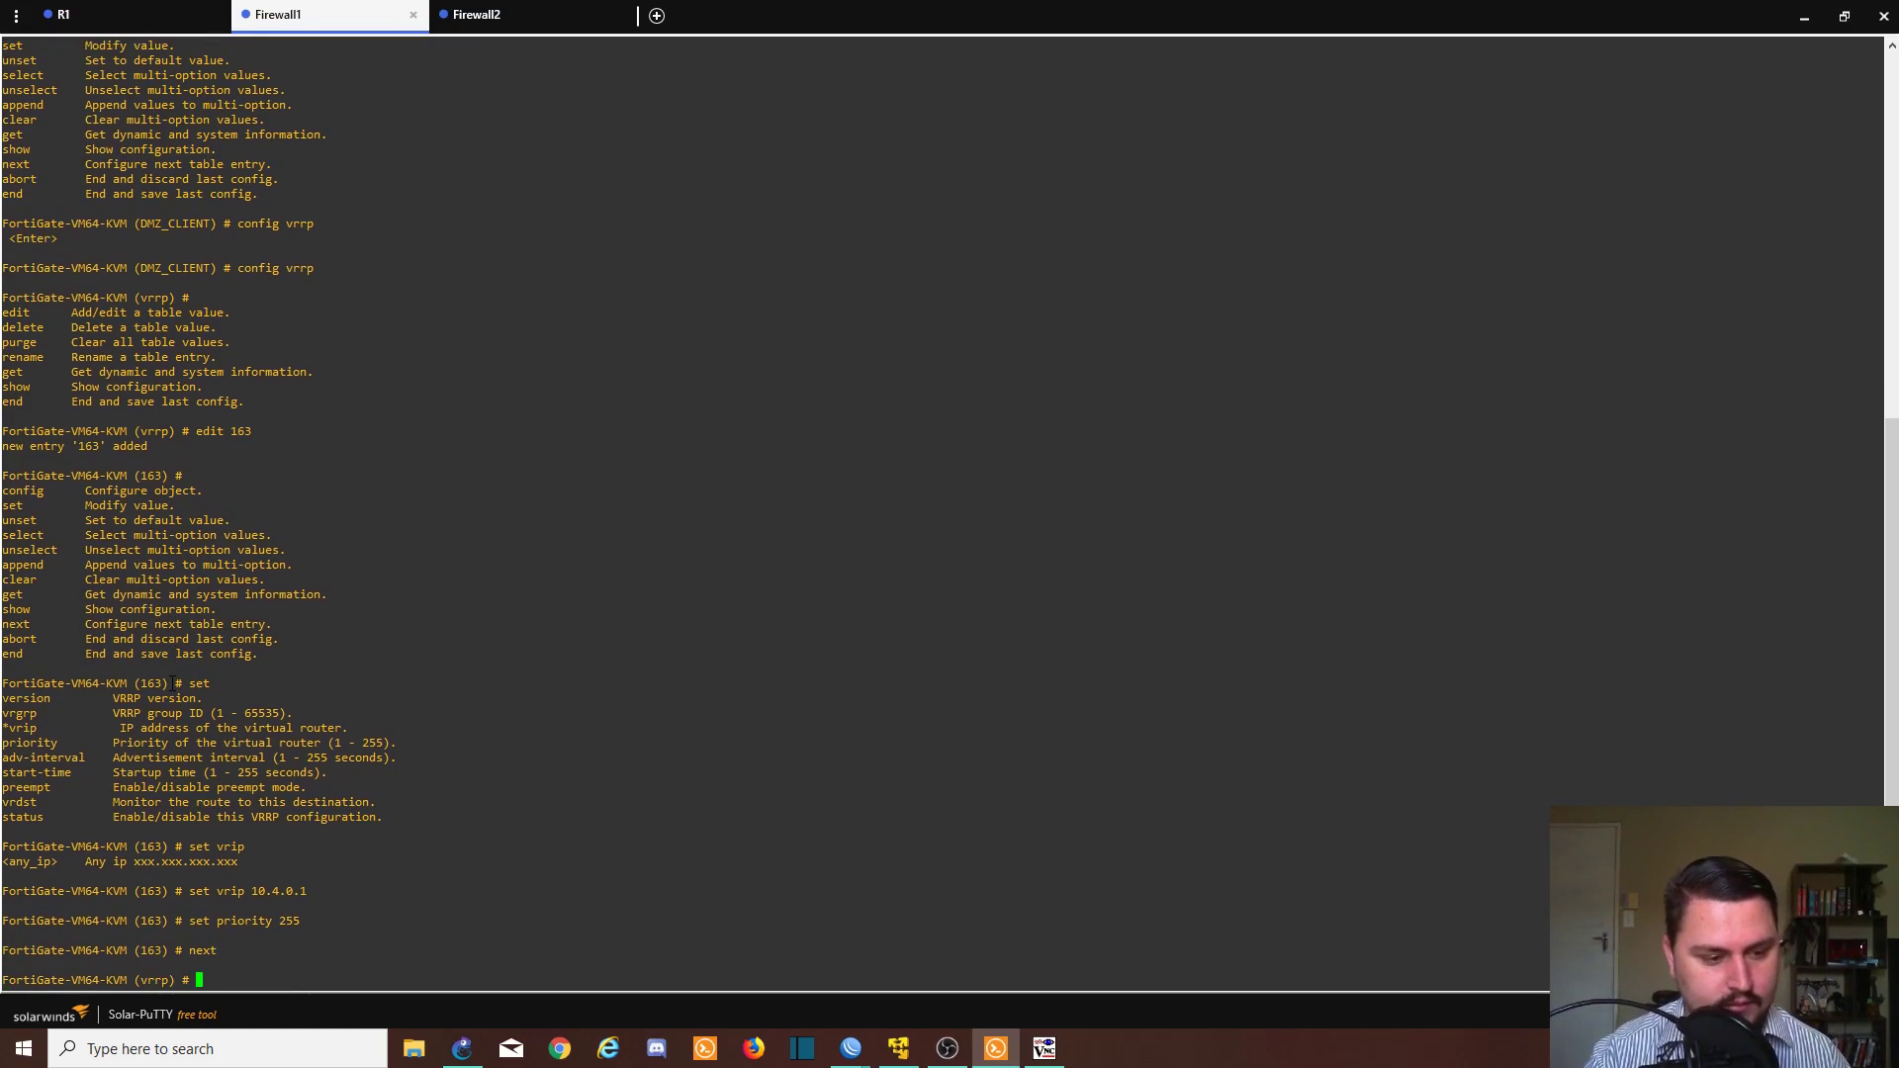
text(end)
key(Return)
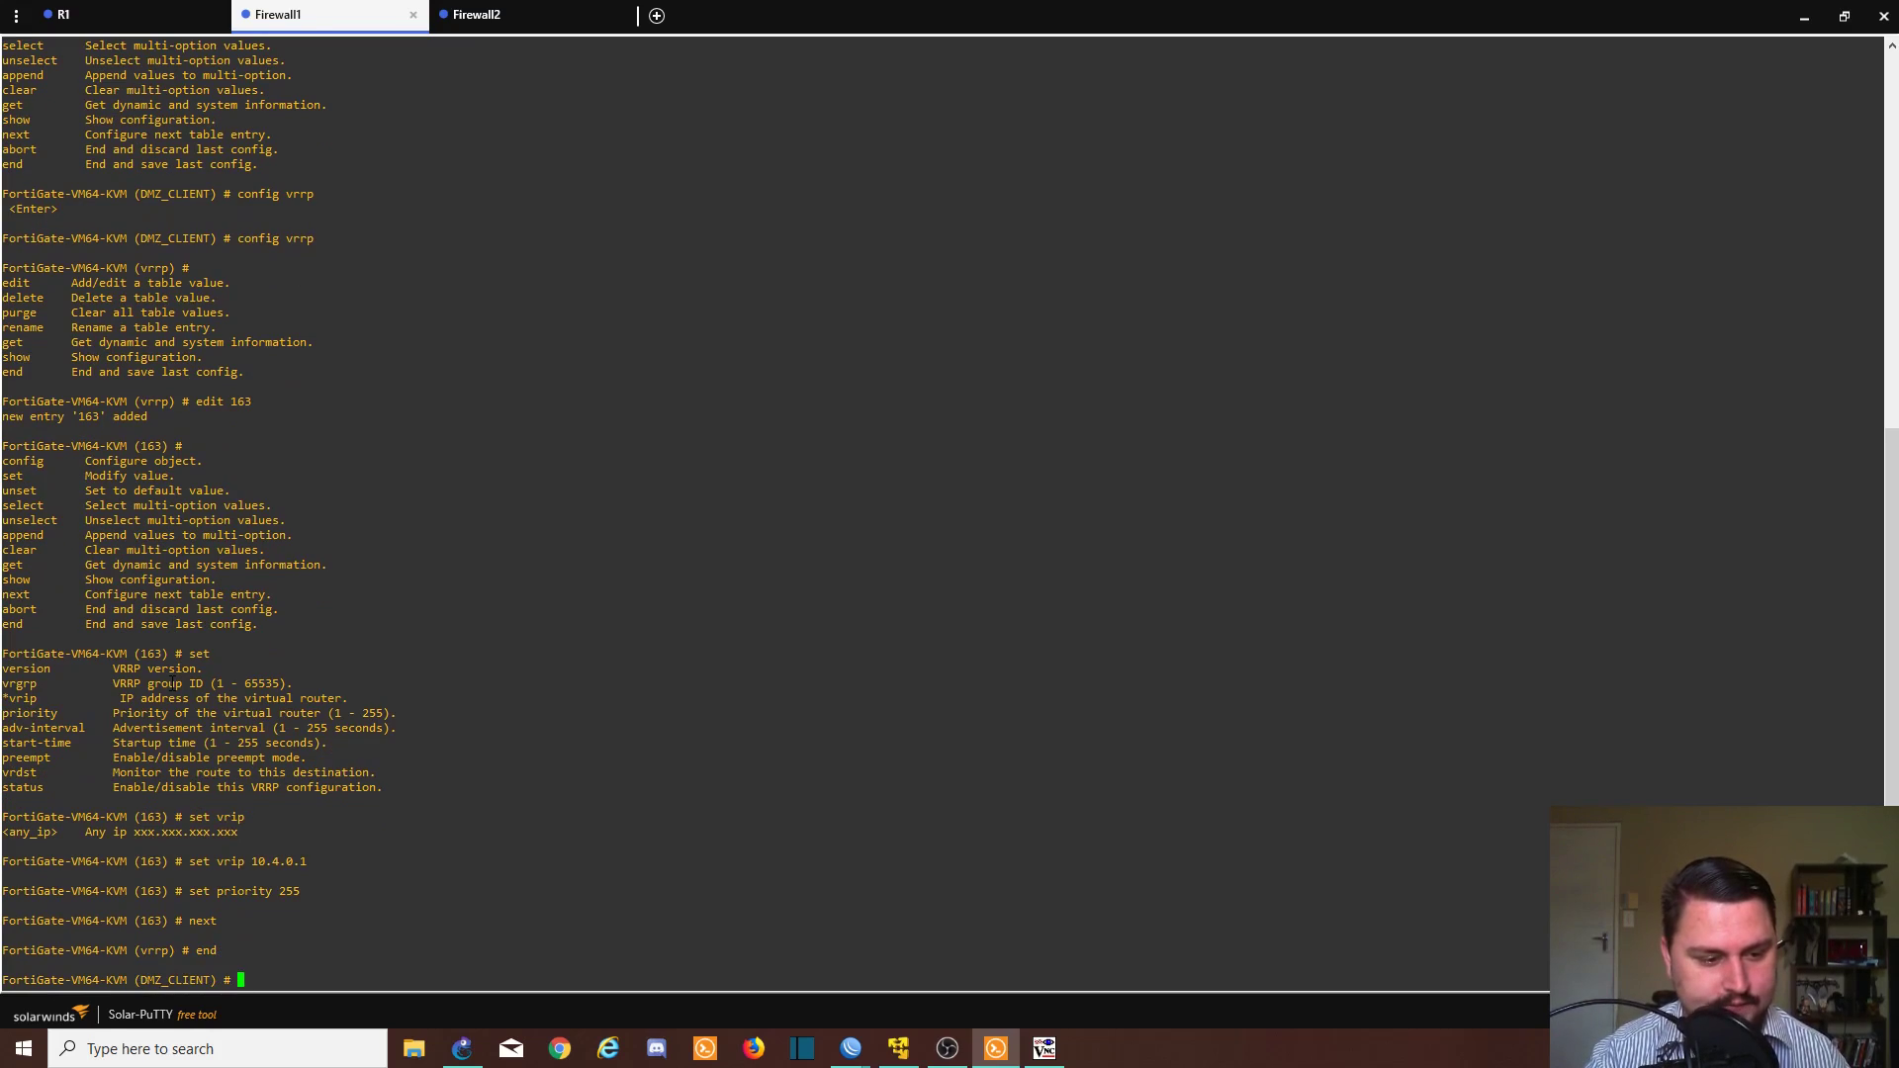
- Exit DMZ_CLIENT to save, then run 'execute ping 10.4.0.1' on Firewall1
key(Return)
key(Return)
text(p)
key(BackSpace)
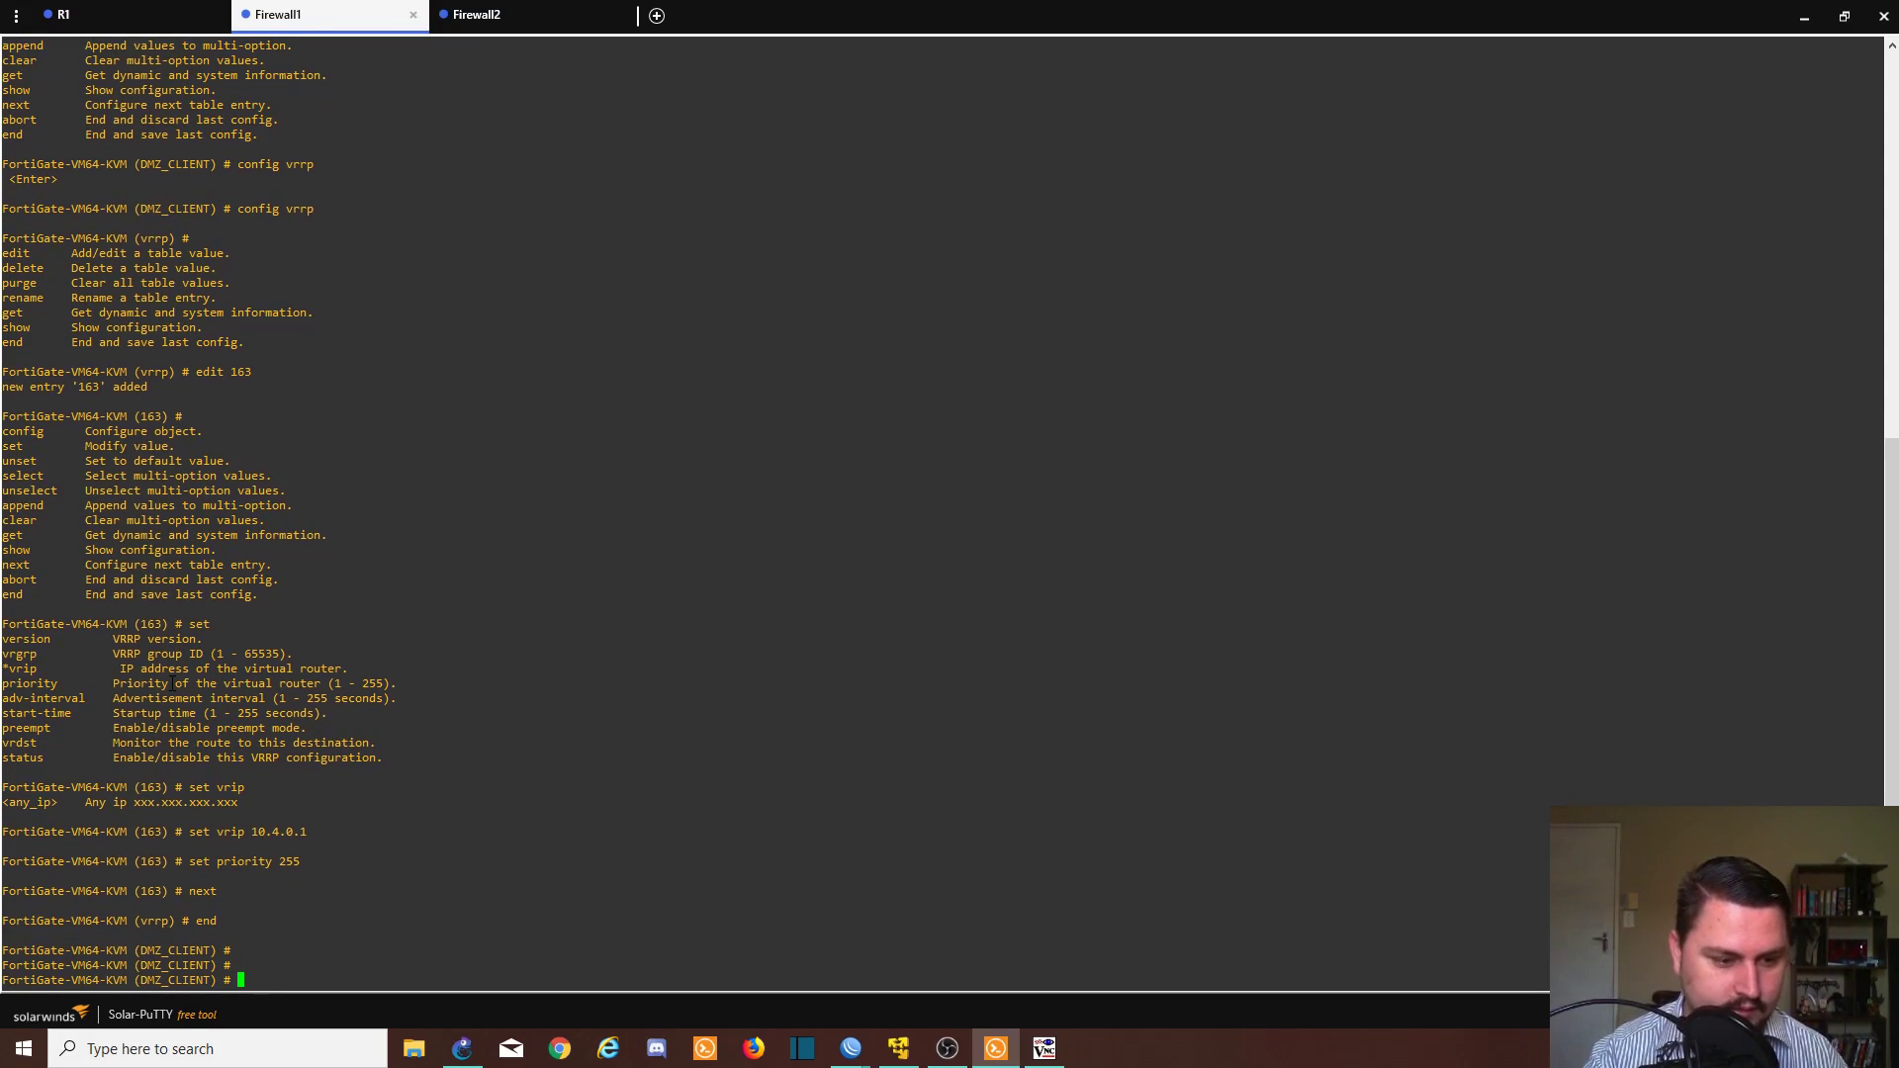
text(exe)
key(BackSpace)
key(BackSpace)
key(BackSpace)
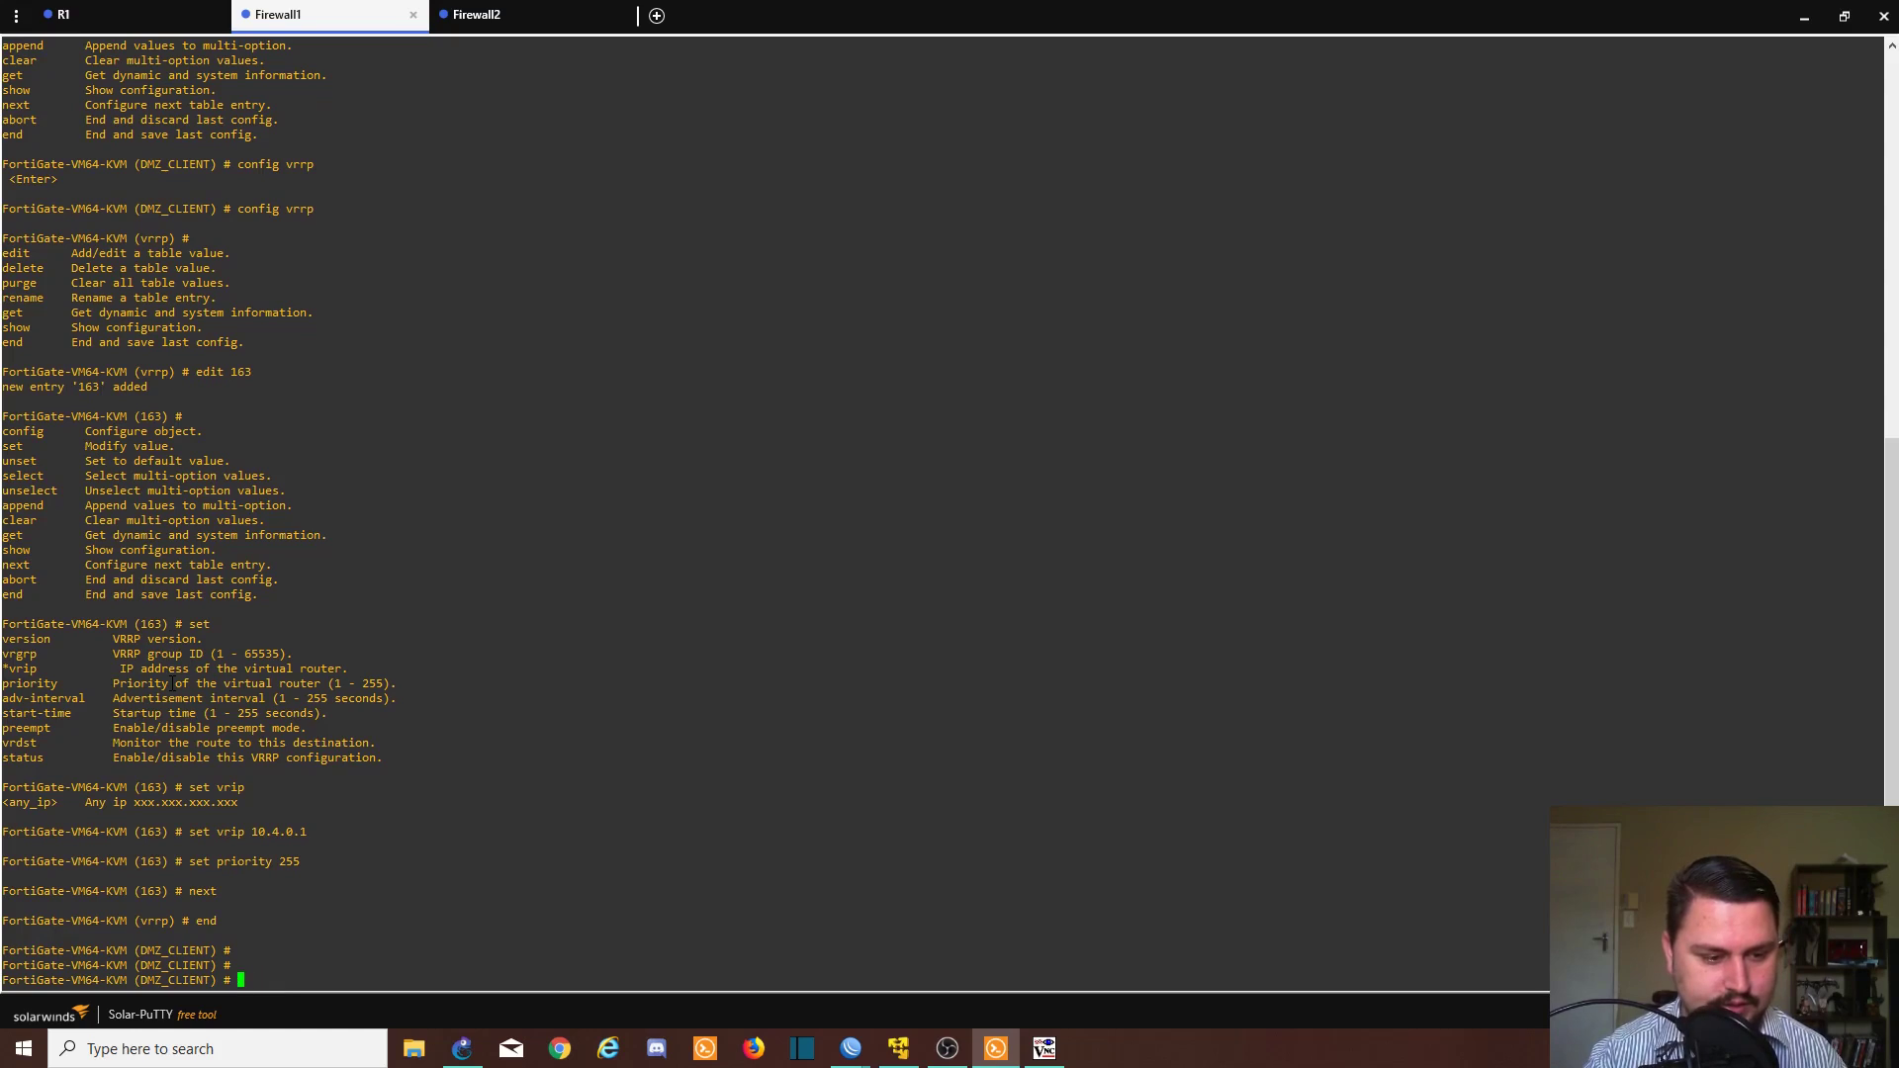
text(end)
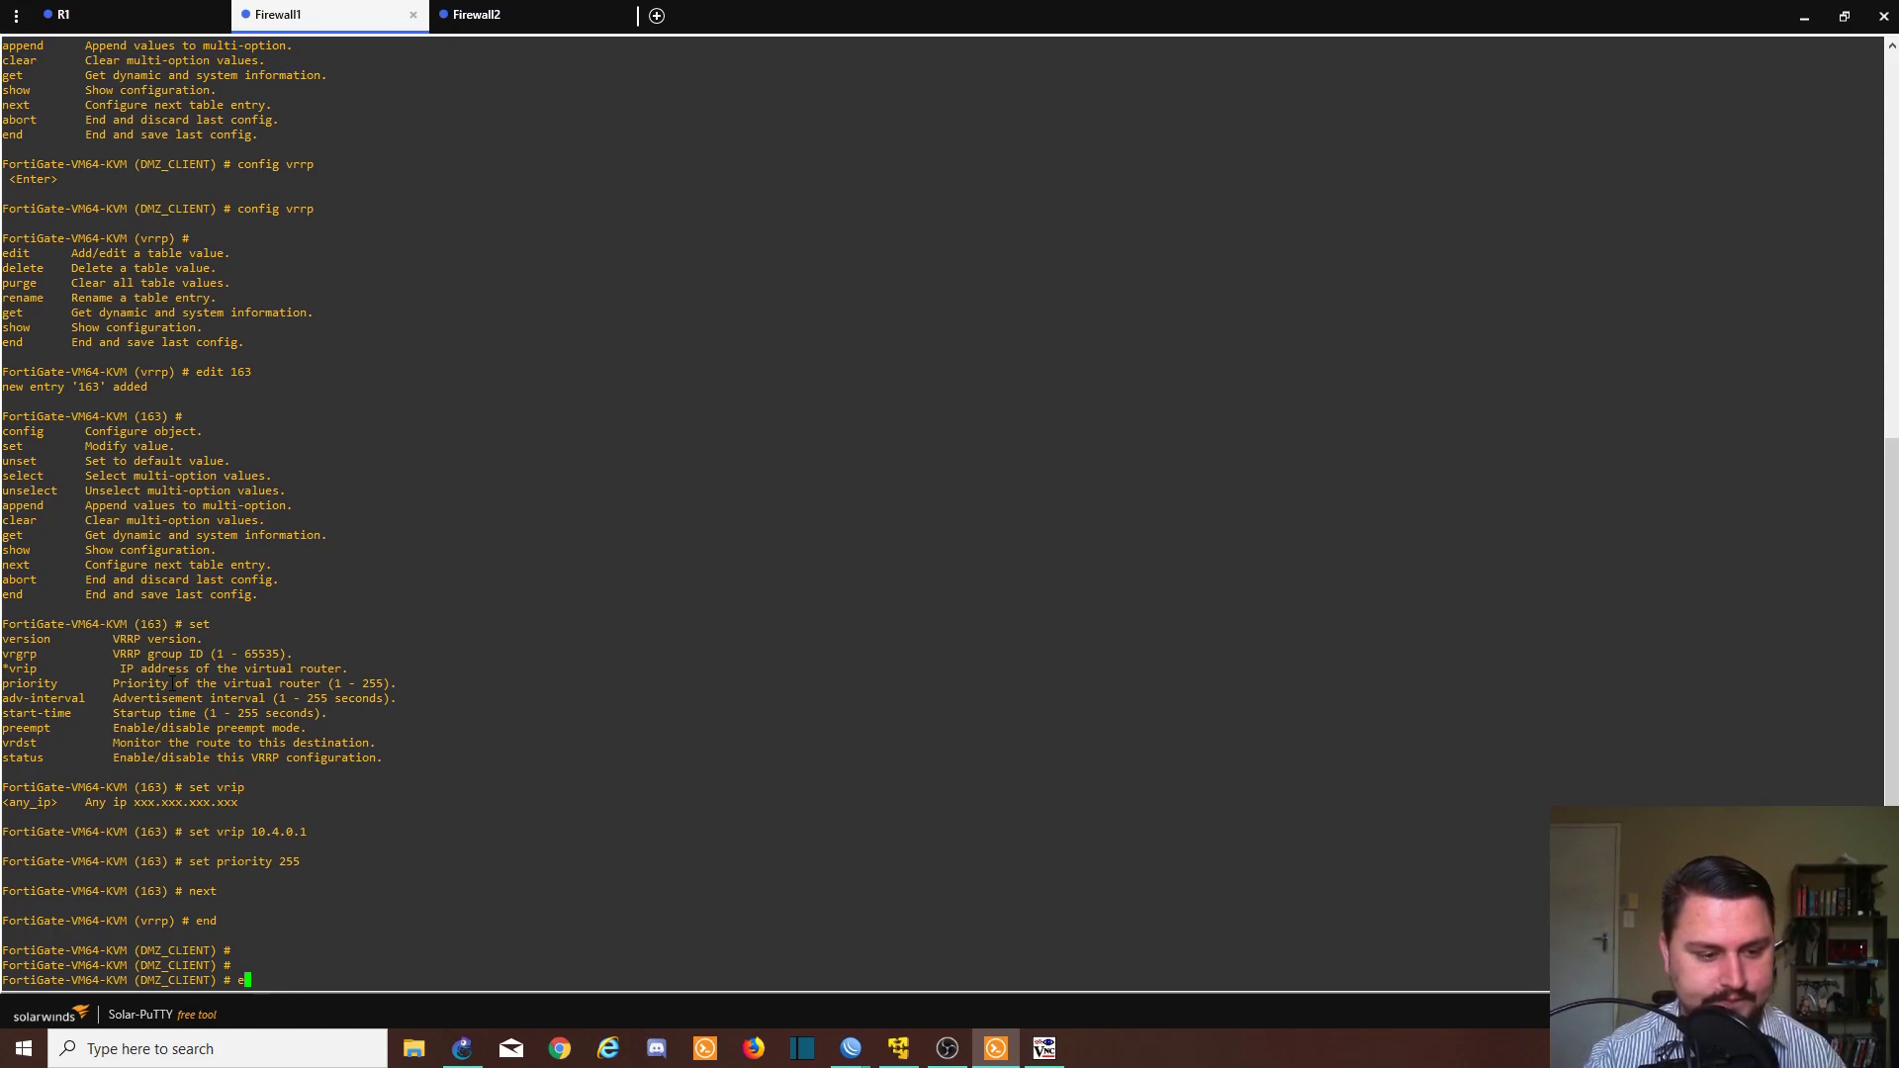
key(Return)
text(execute ping )
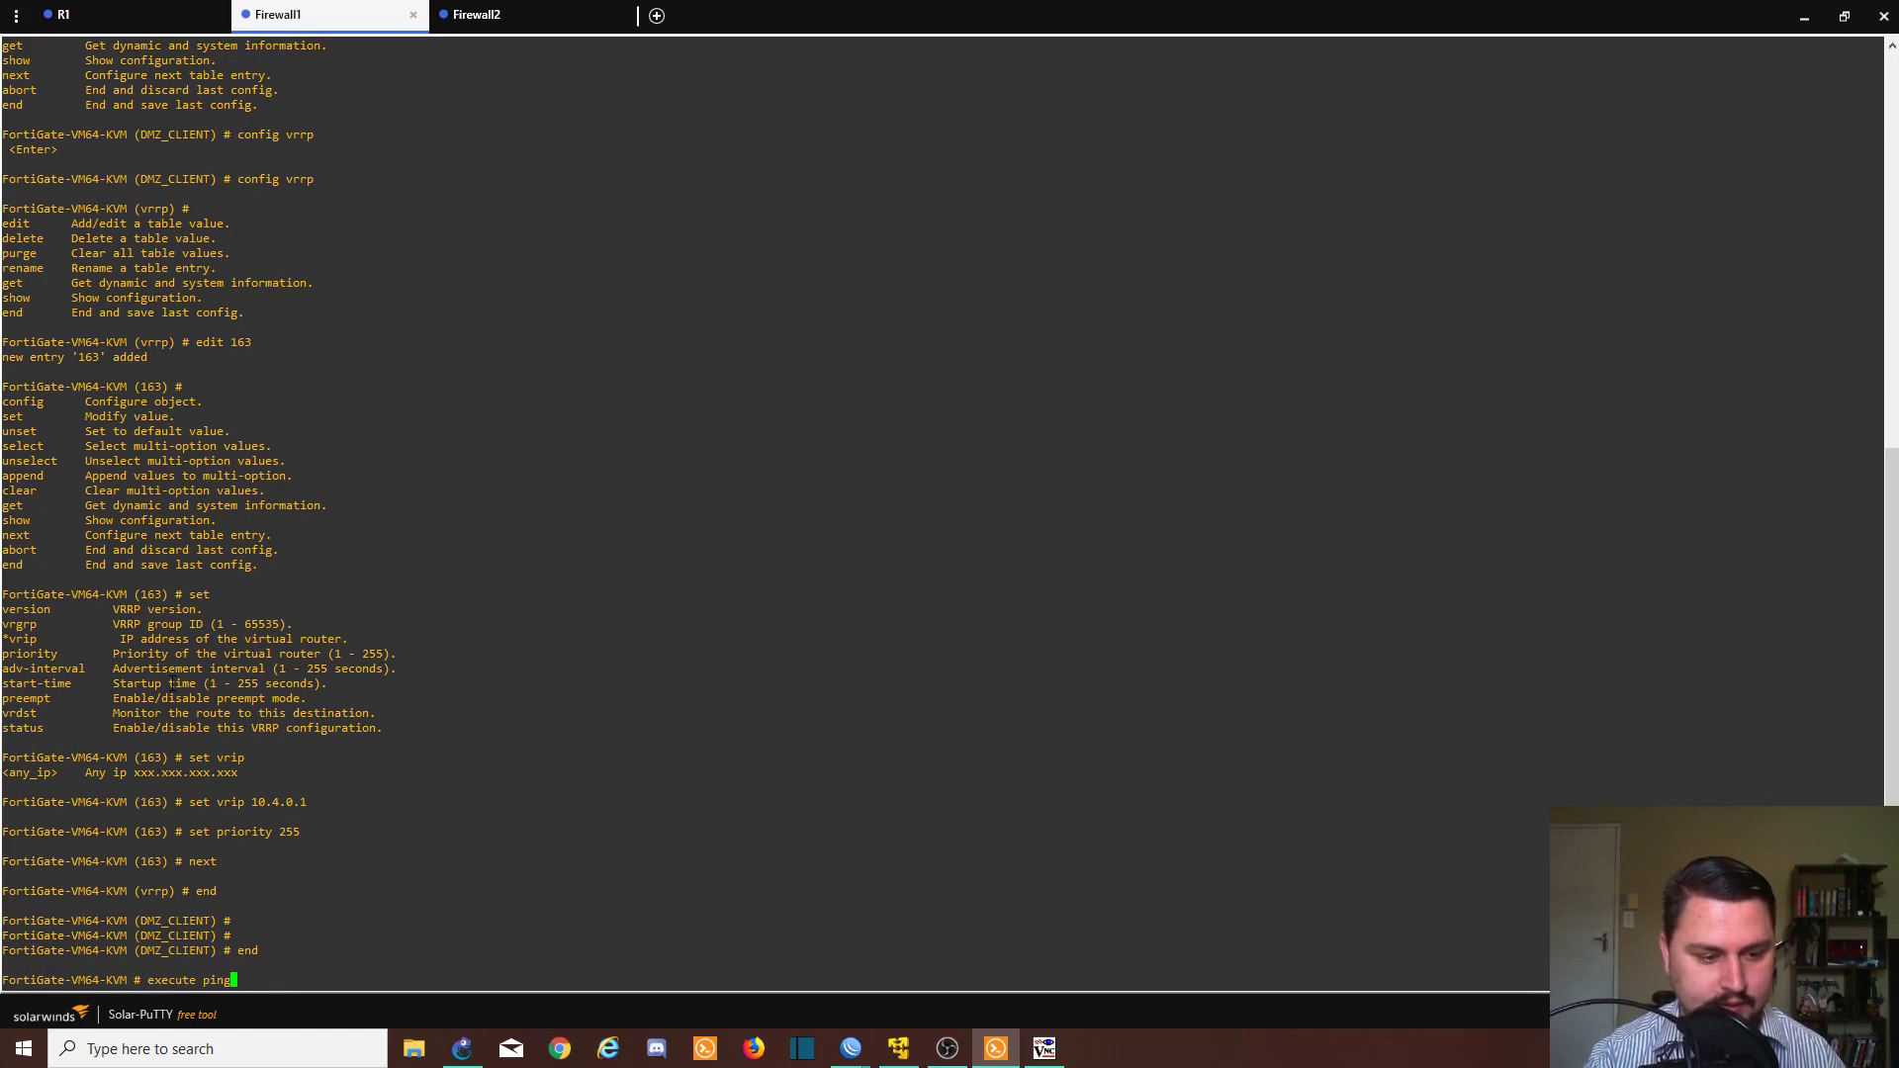
text(10.4.0.1)
key(Return)
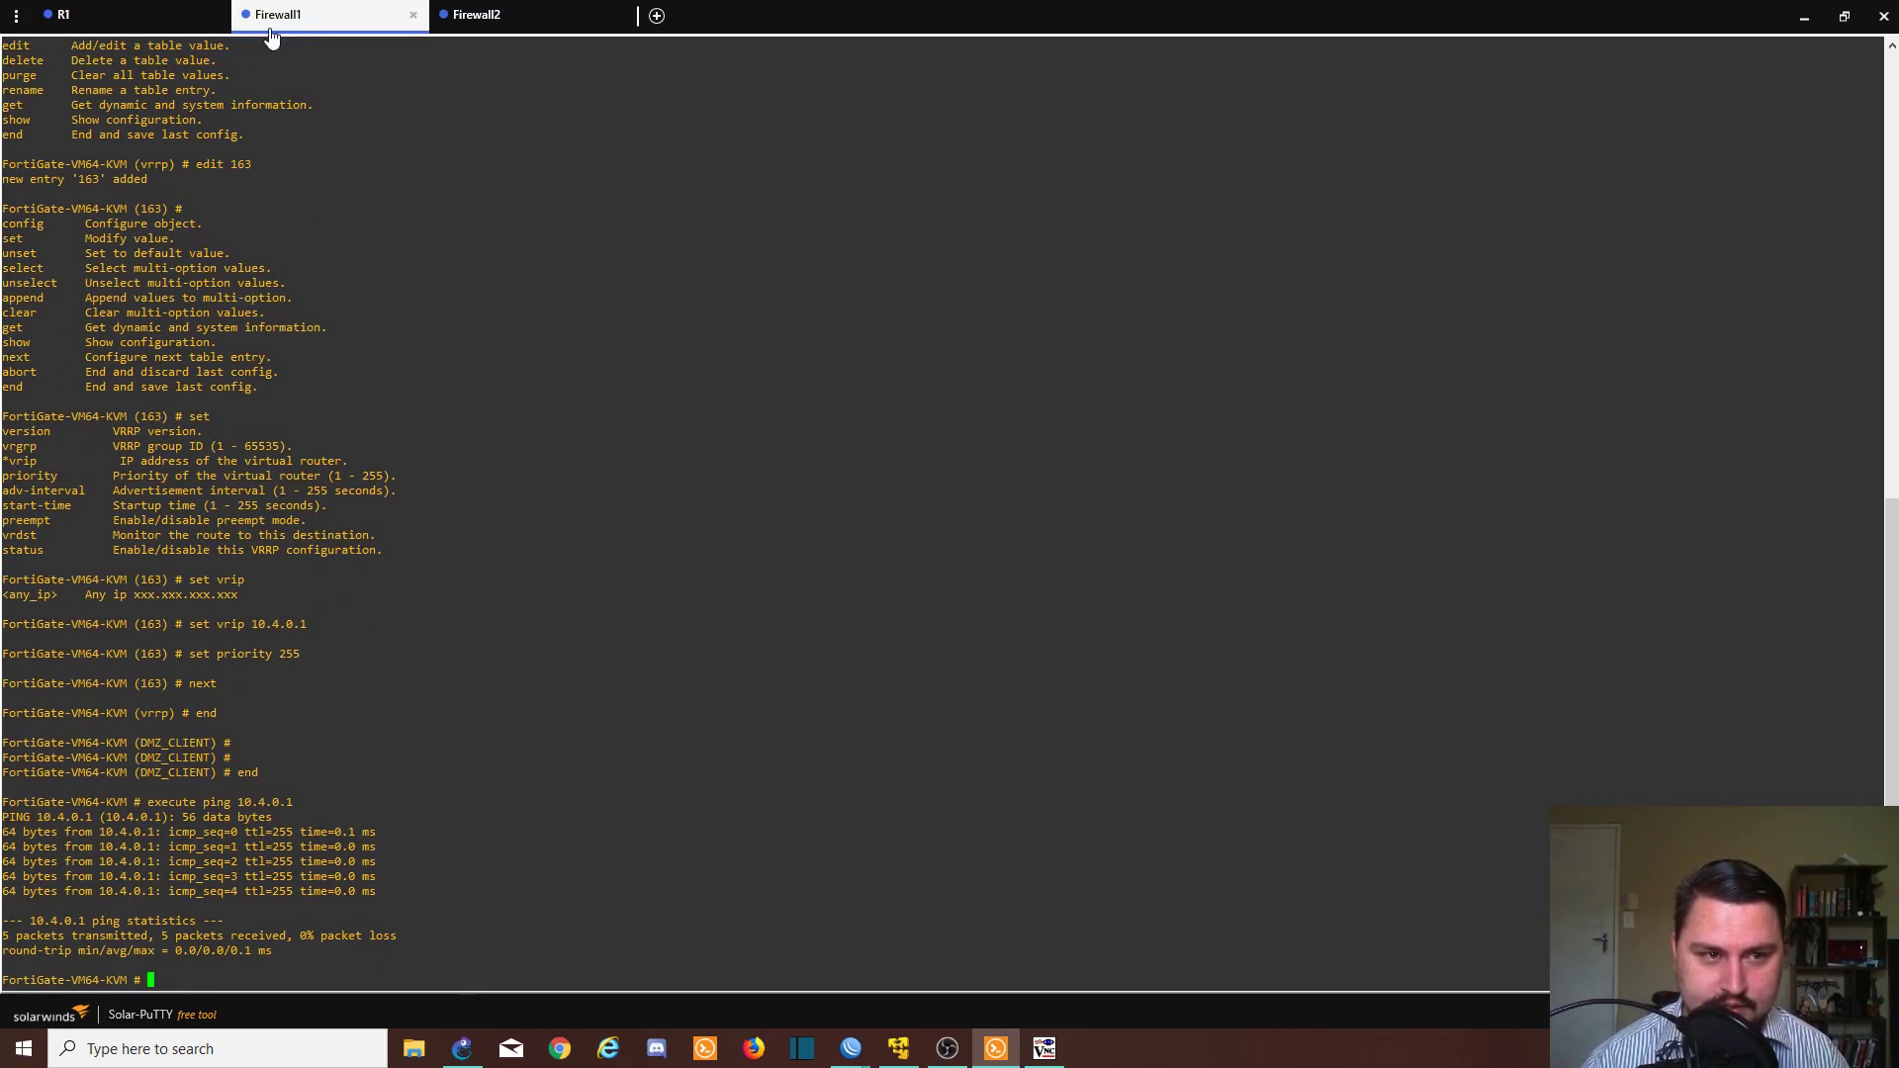
- On Firewall2, open DMZ_CLIENT's VRRP settings and create entry 163
click(493, 15)
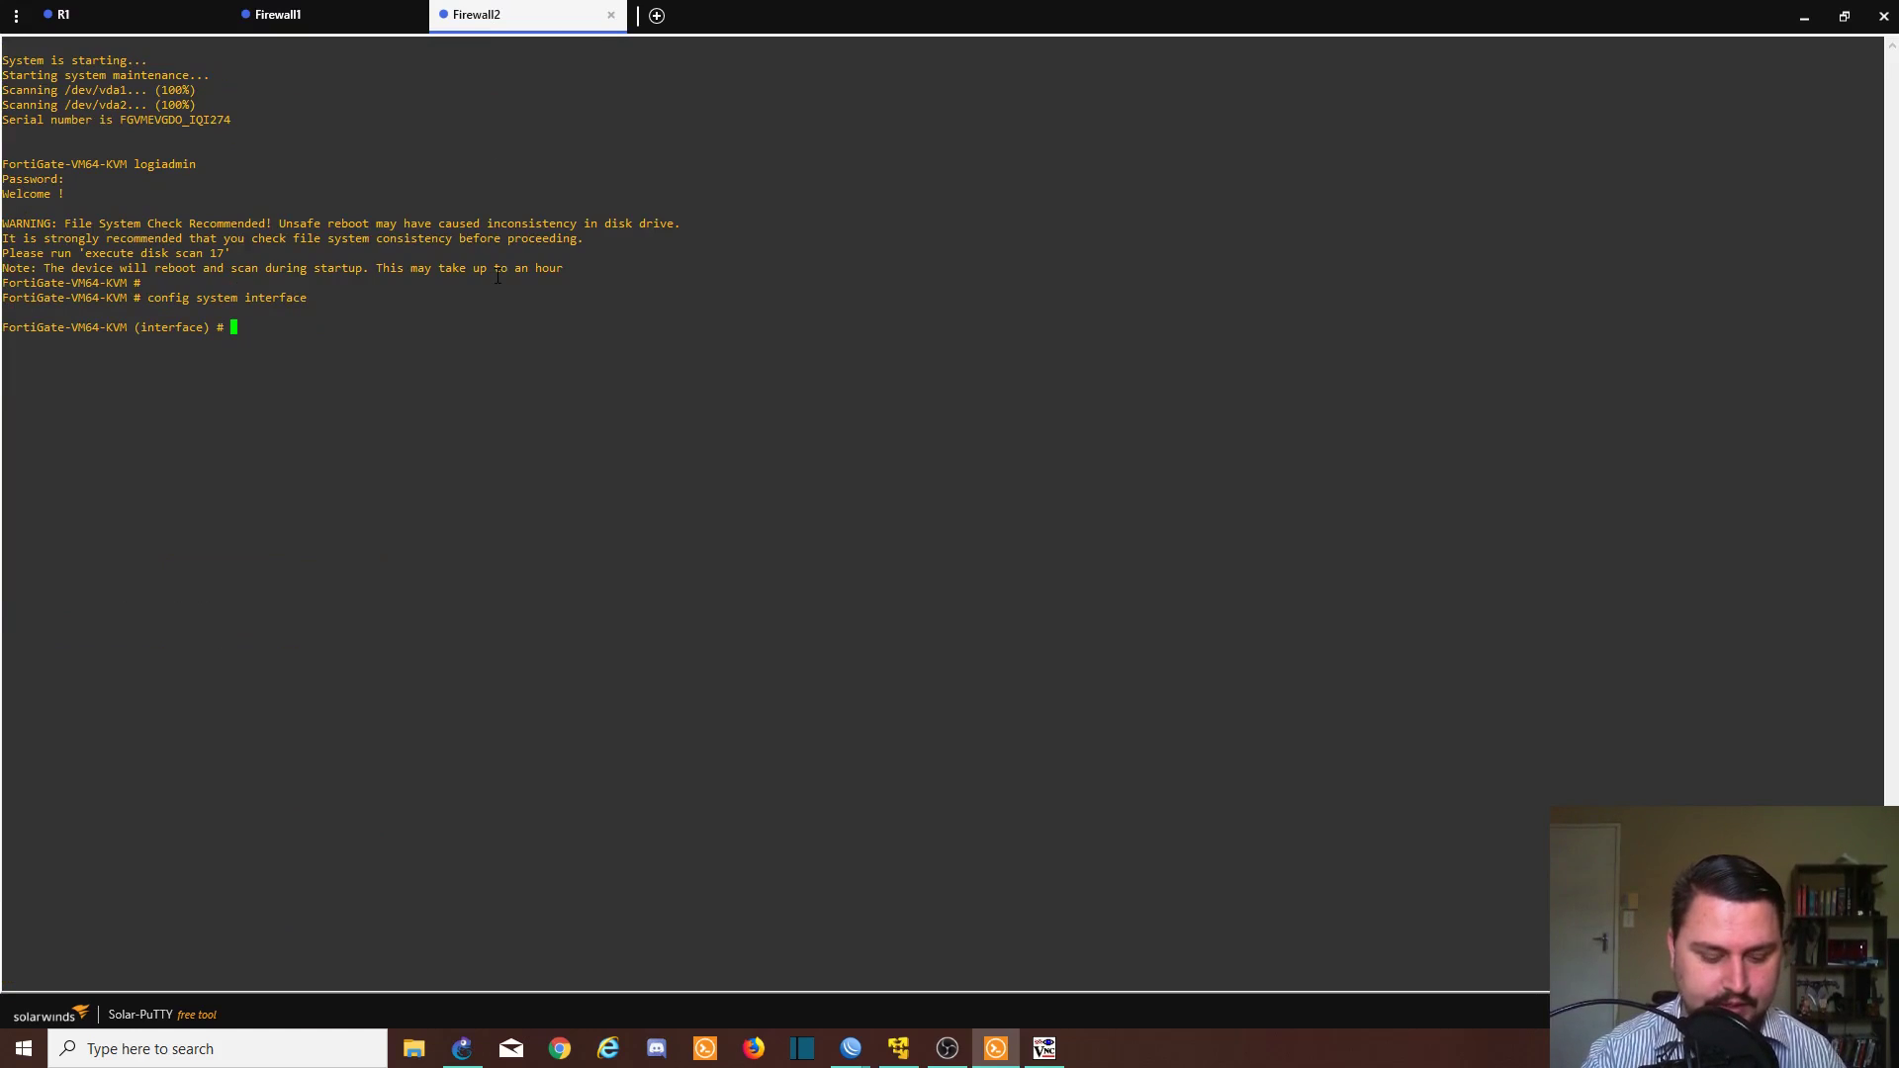
text(c)
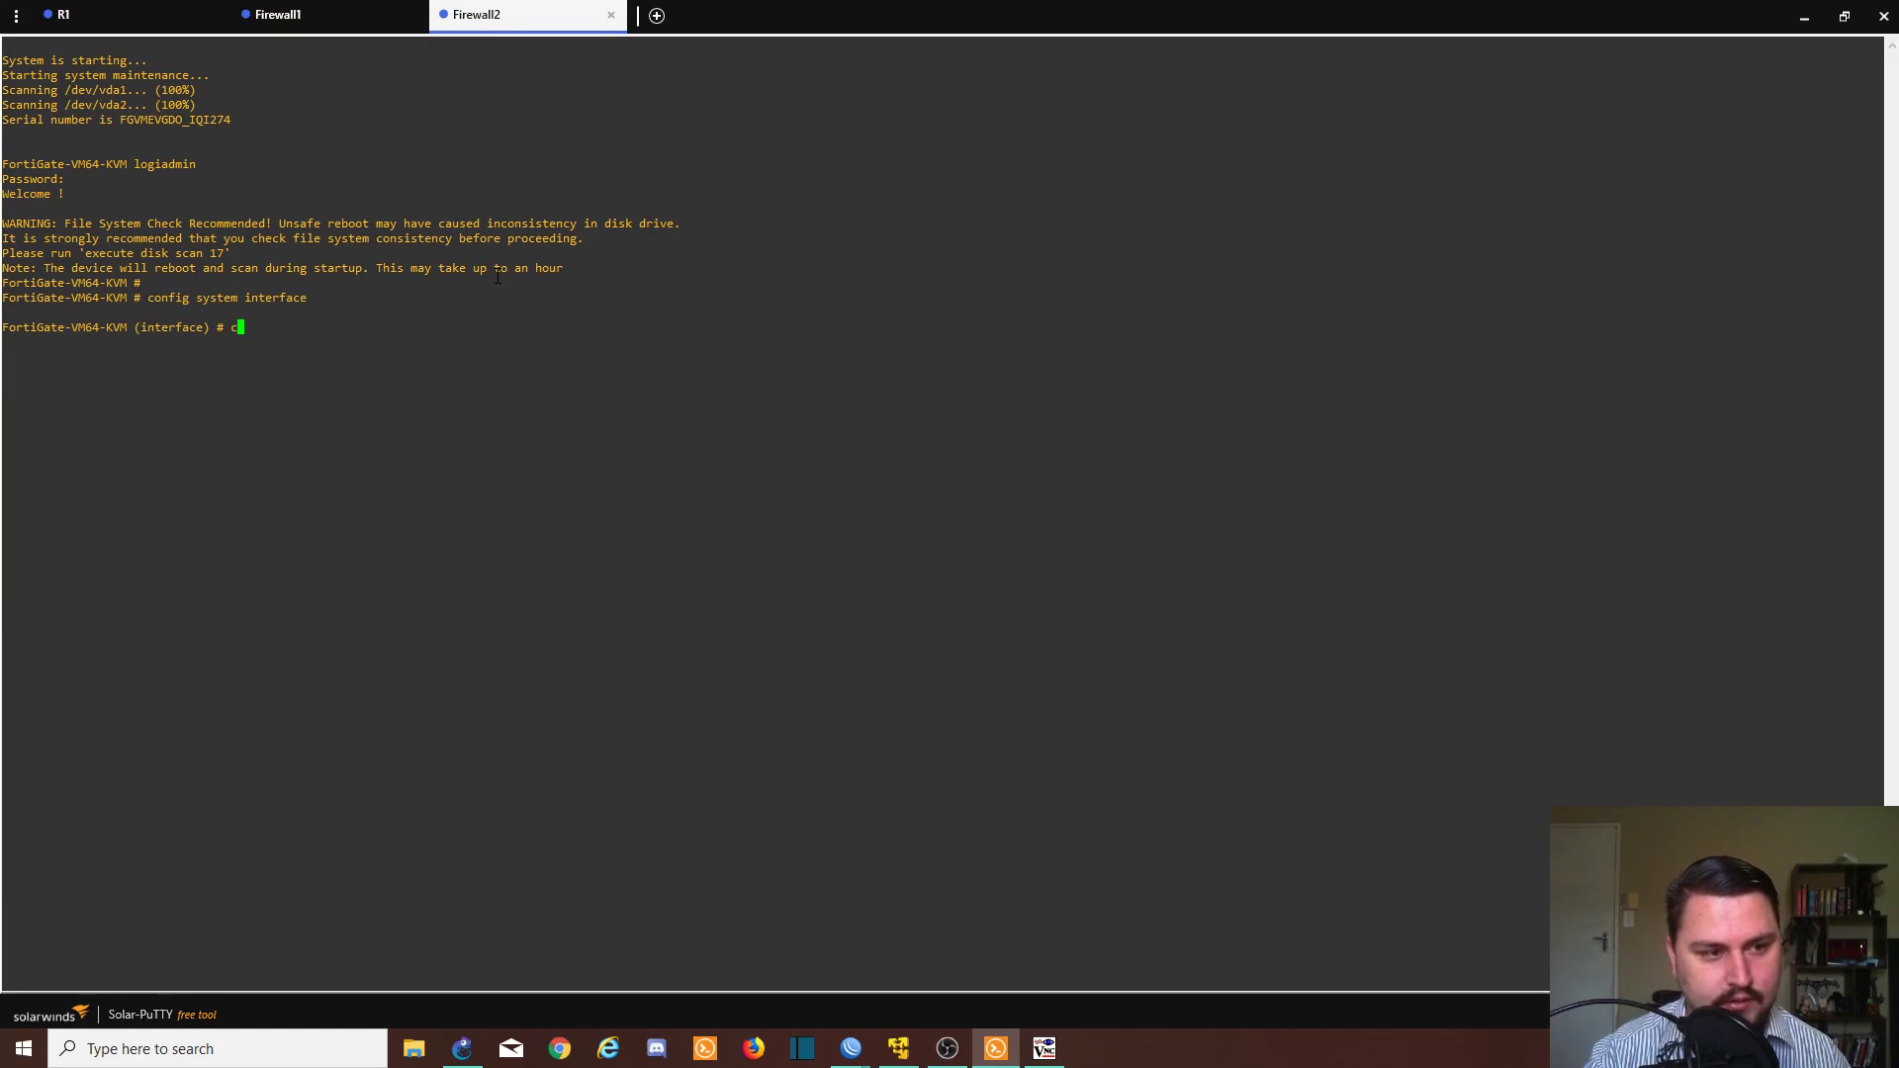
text(DMZ_CLIENT)
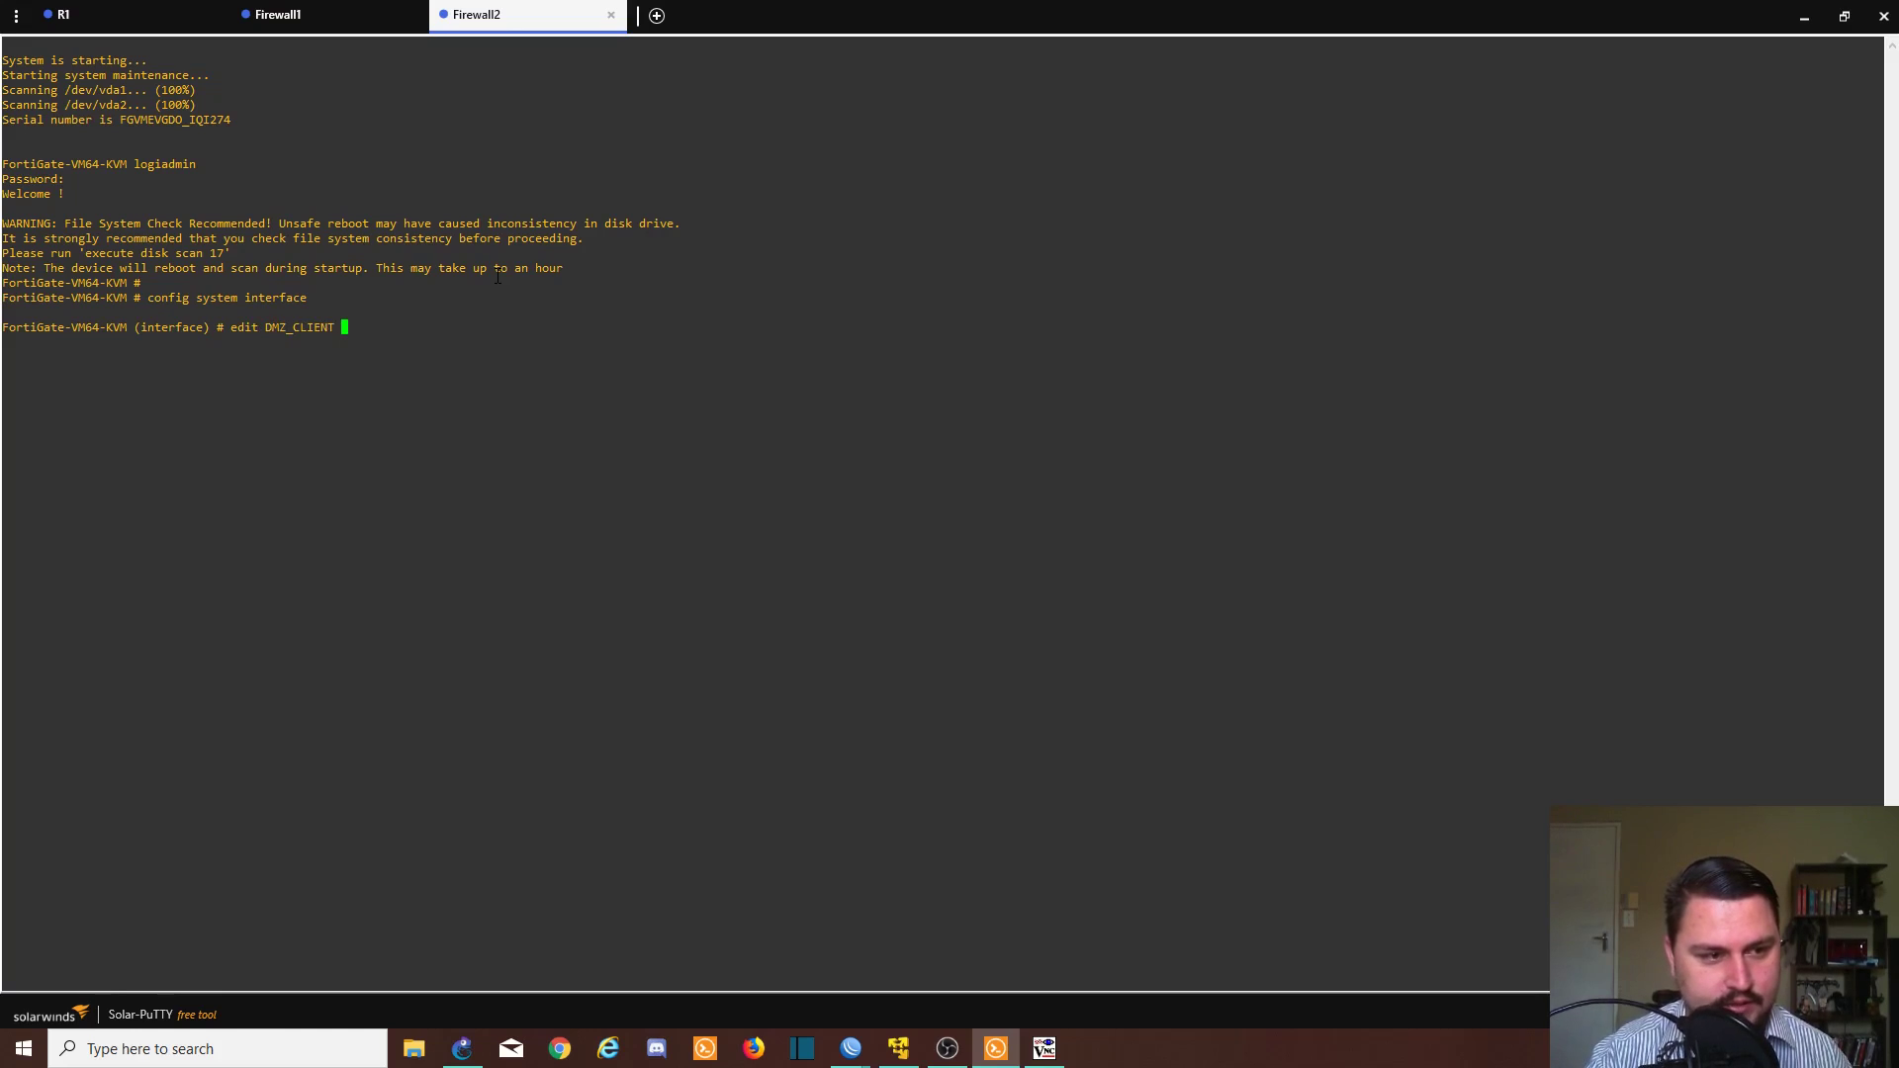
key(Return)
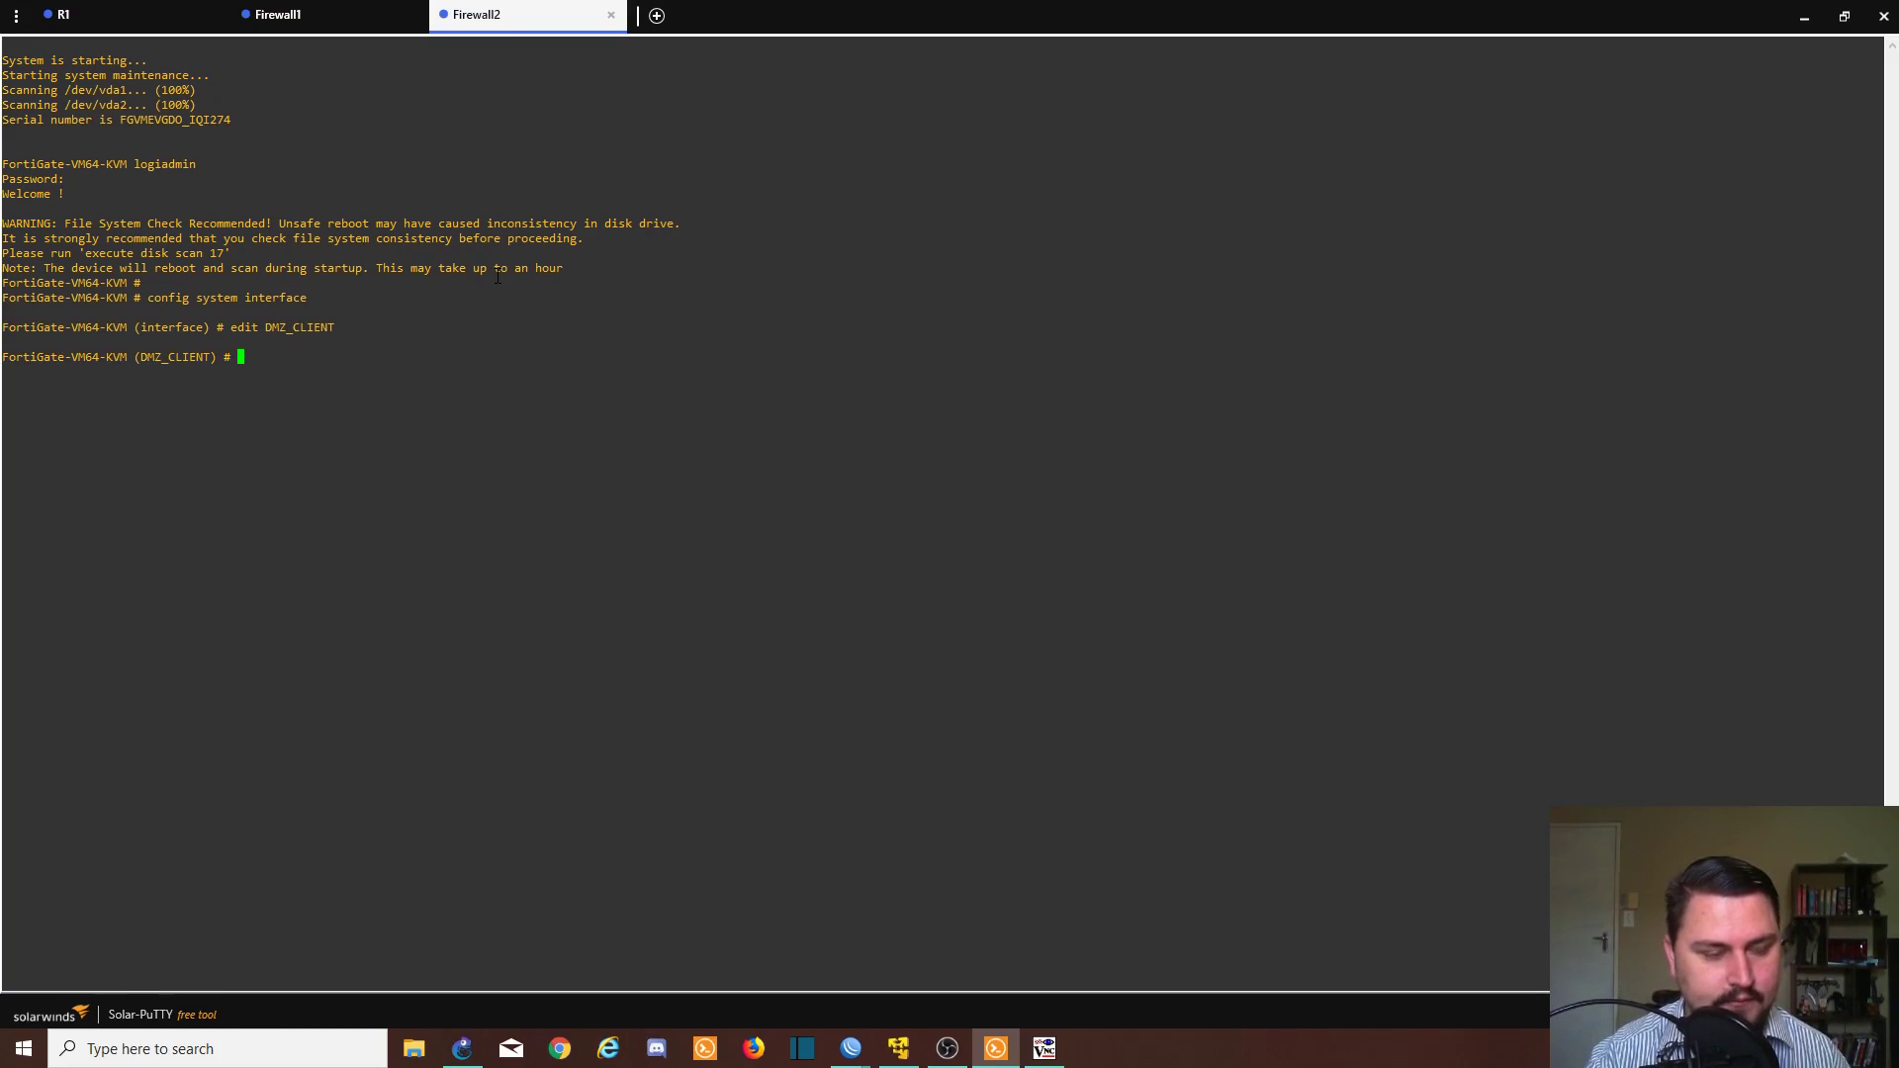
text(config vrrp)
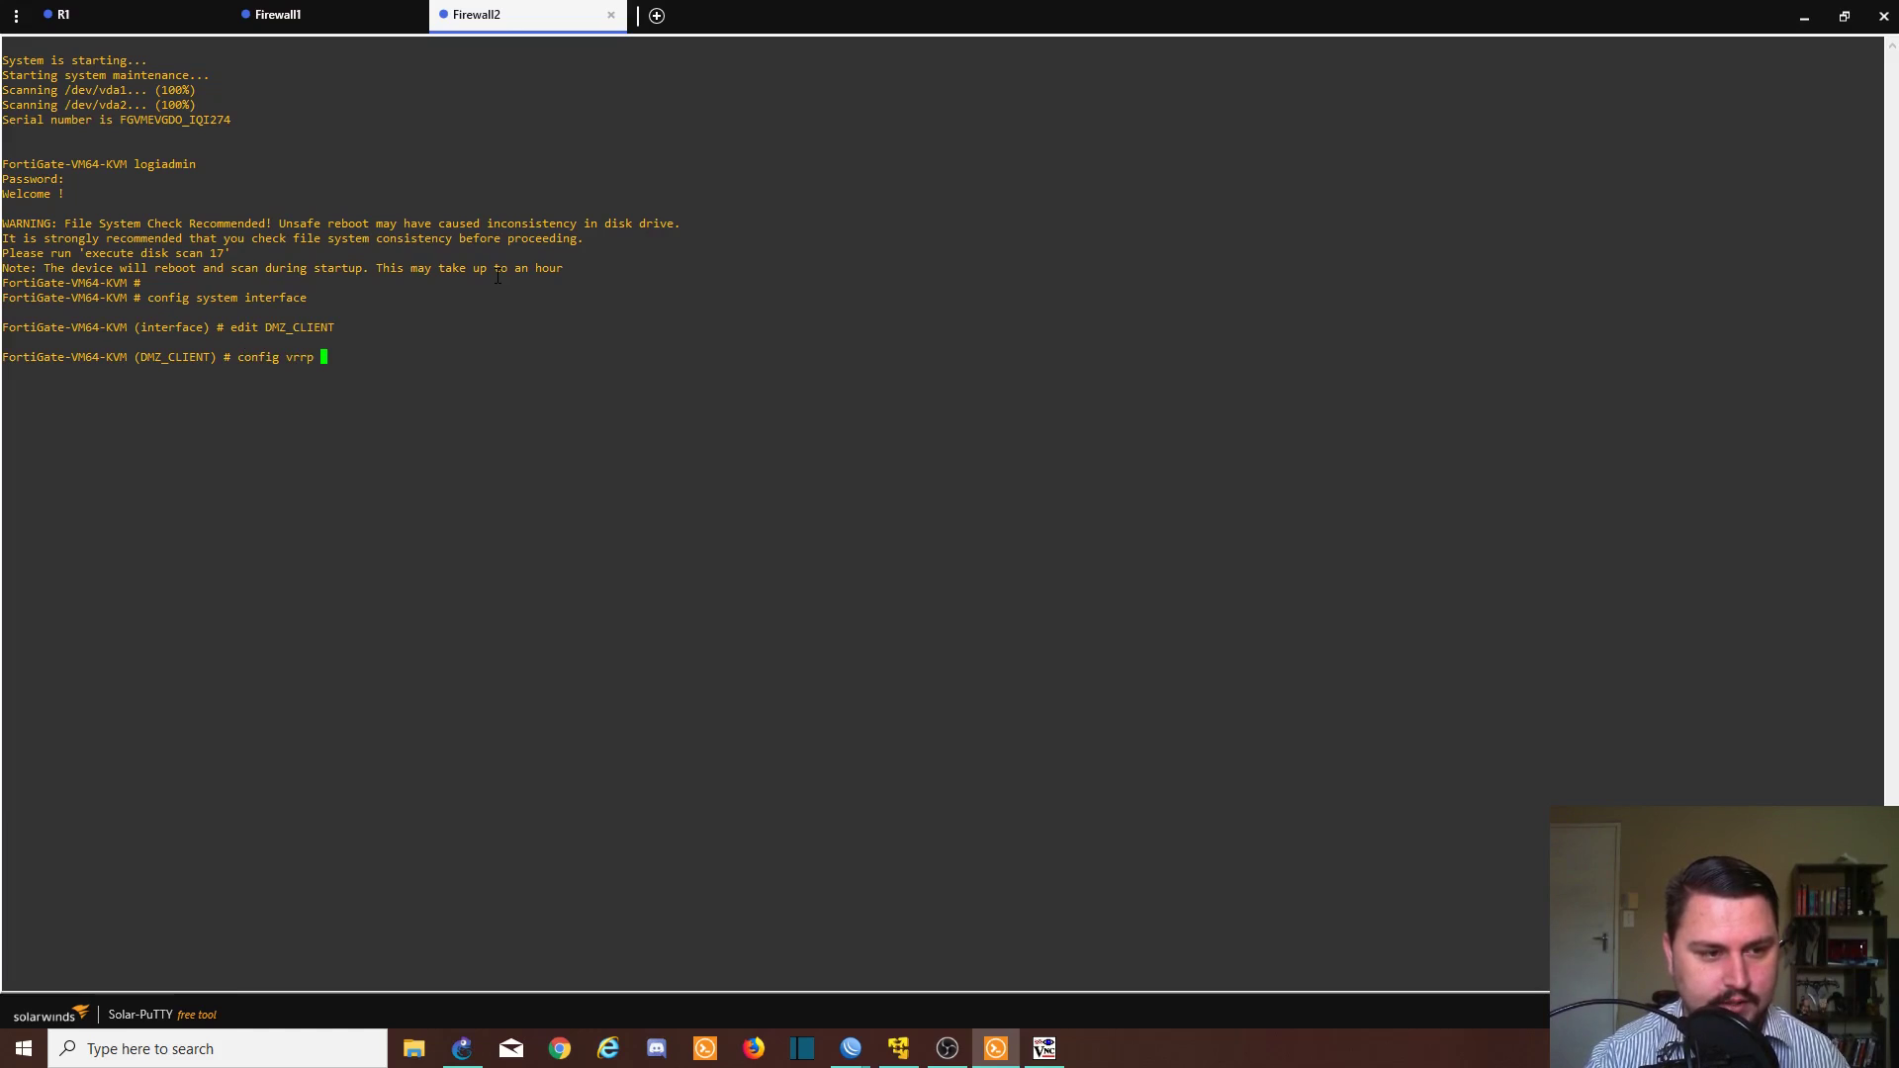
key(Return)
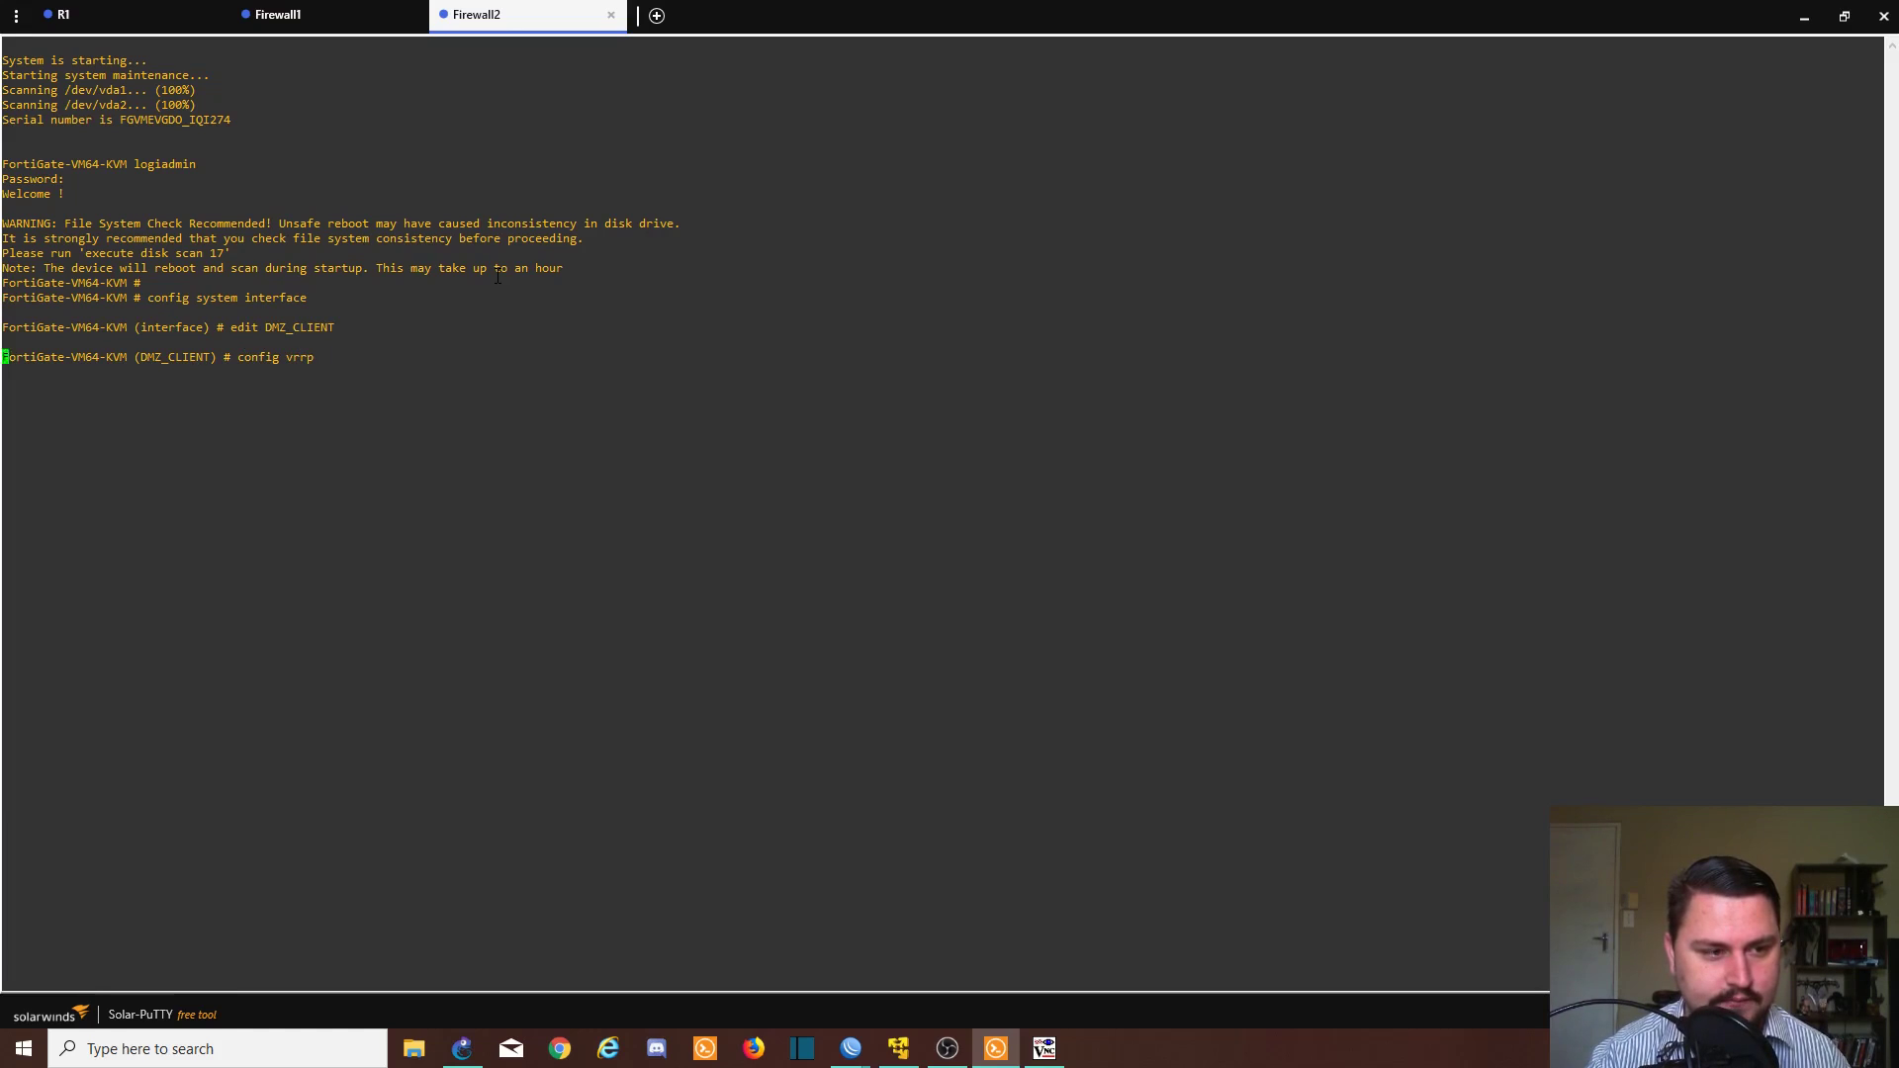
text(edit 16)
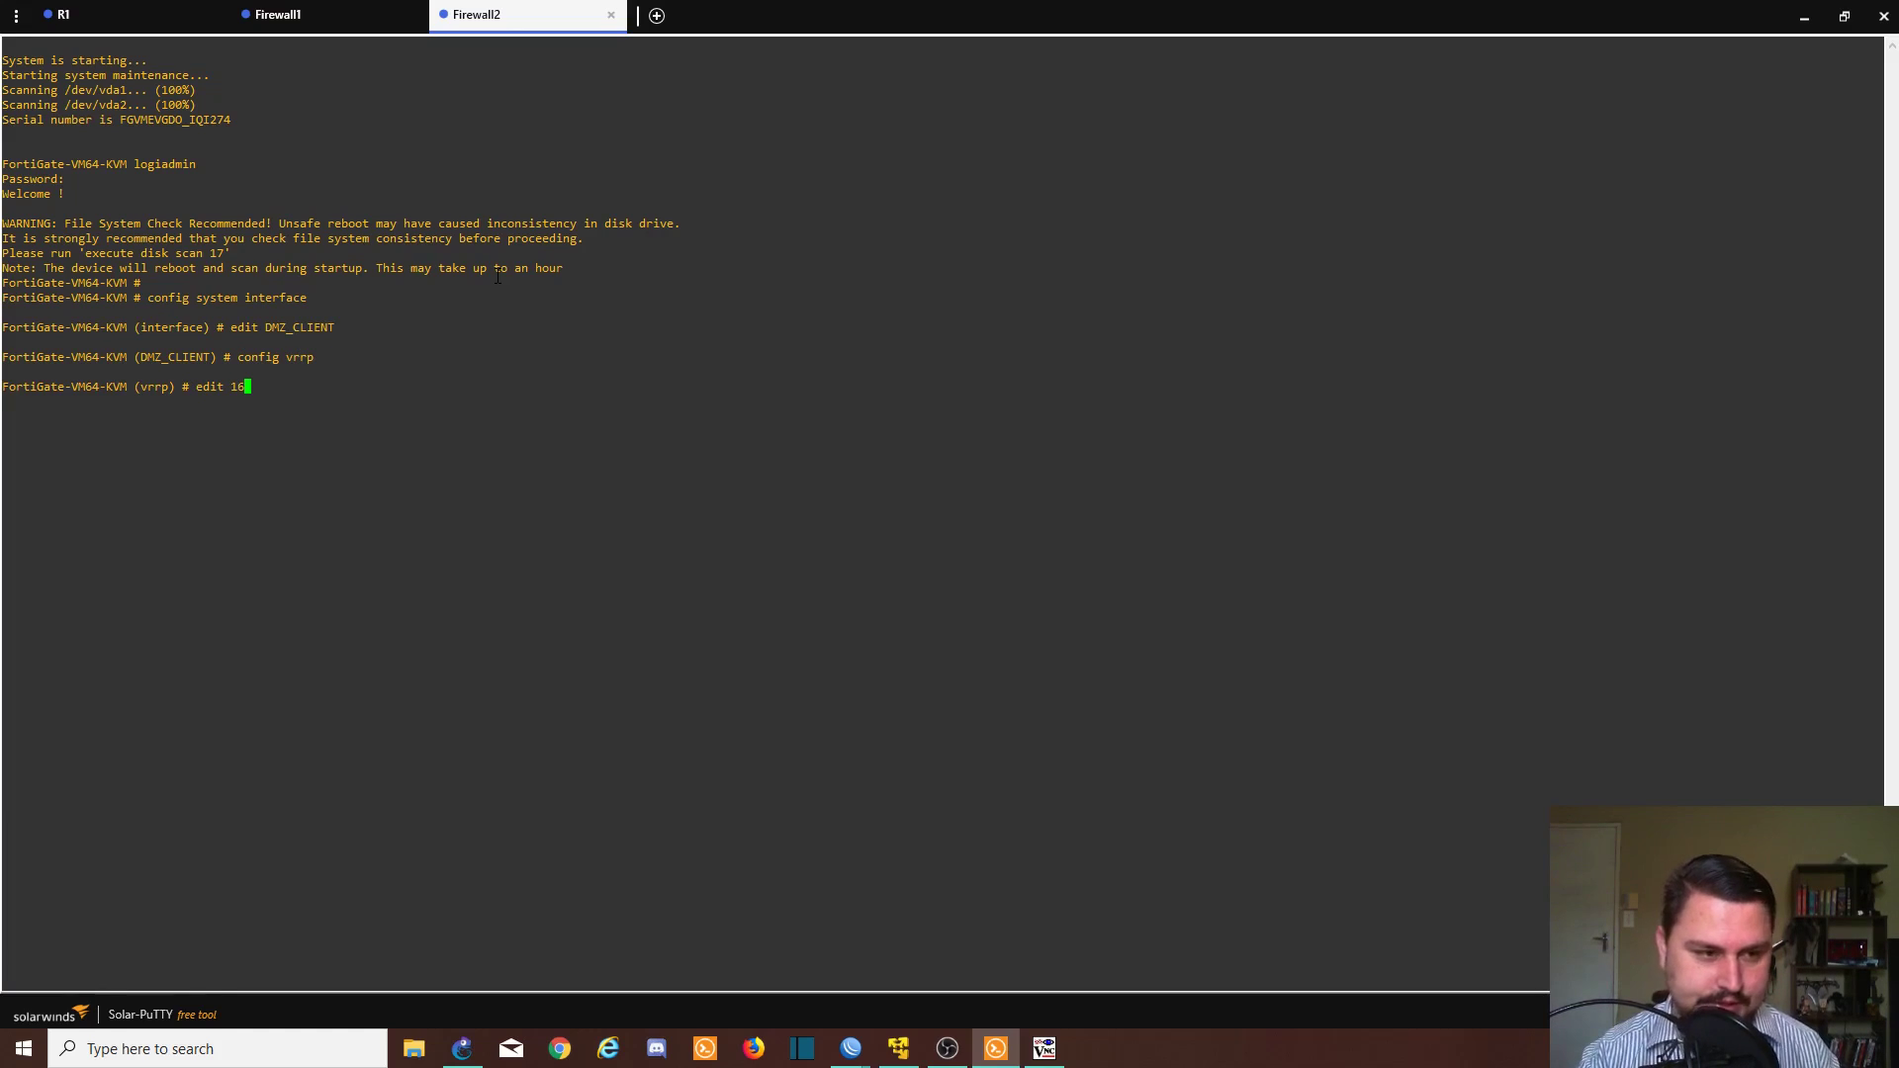
text(3)
key(Return)
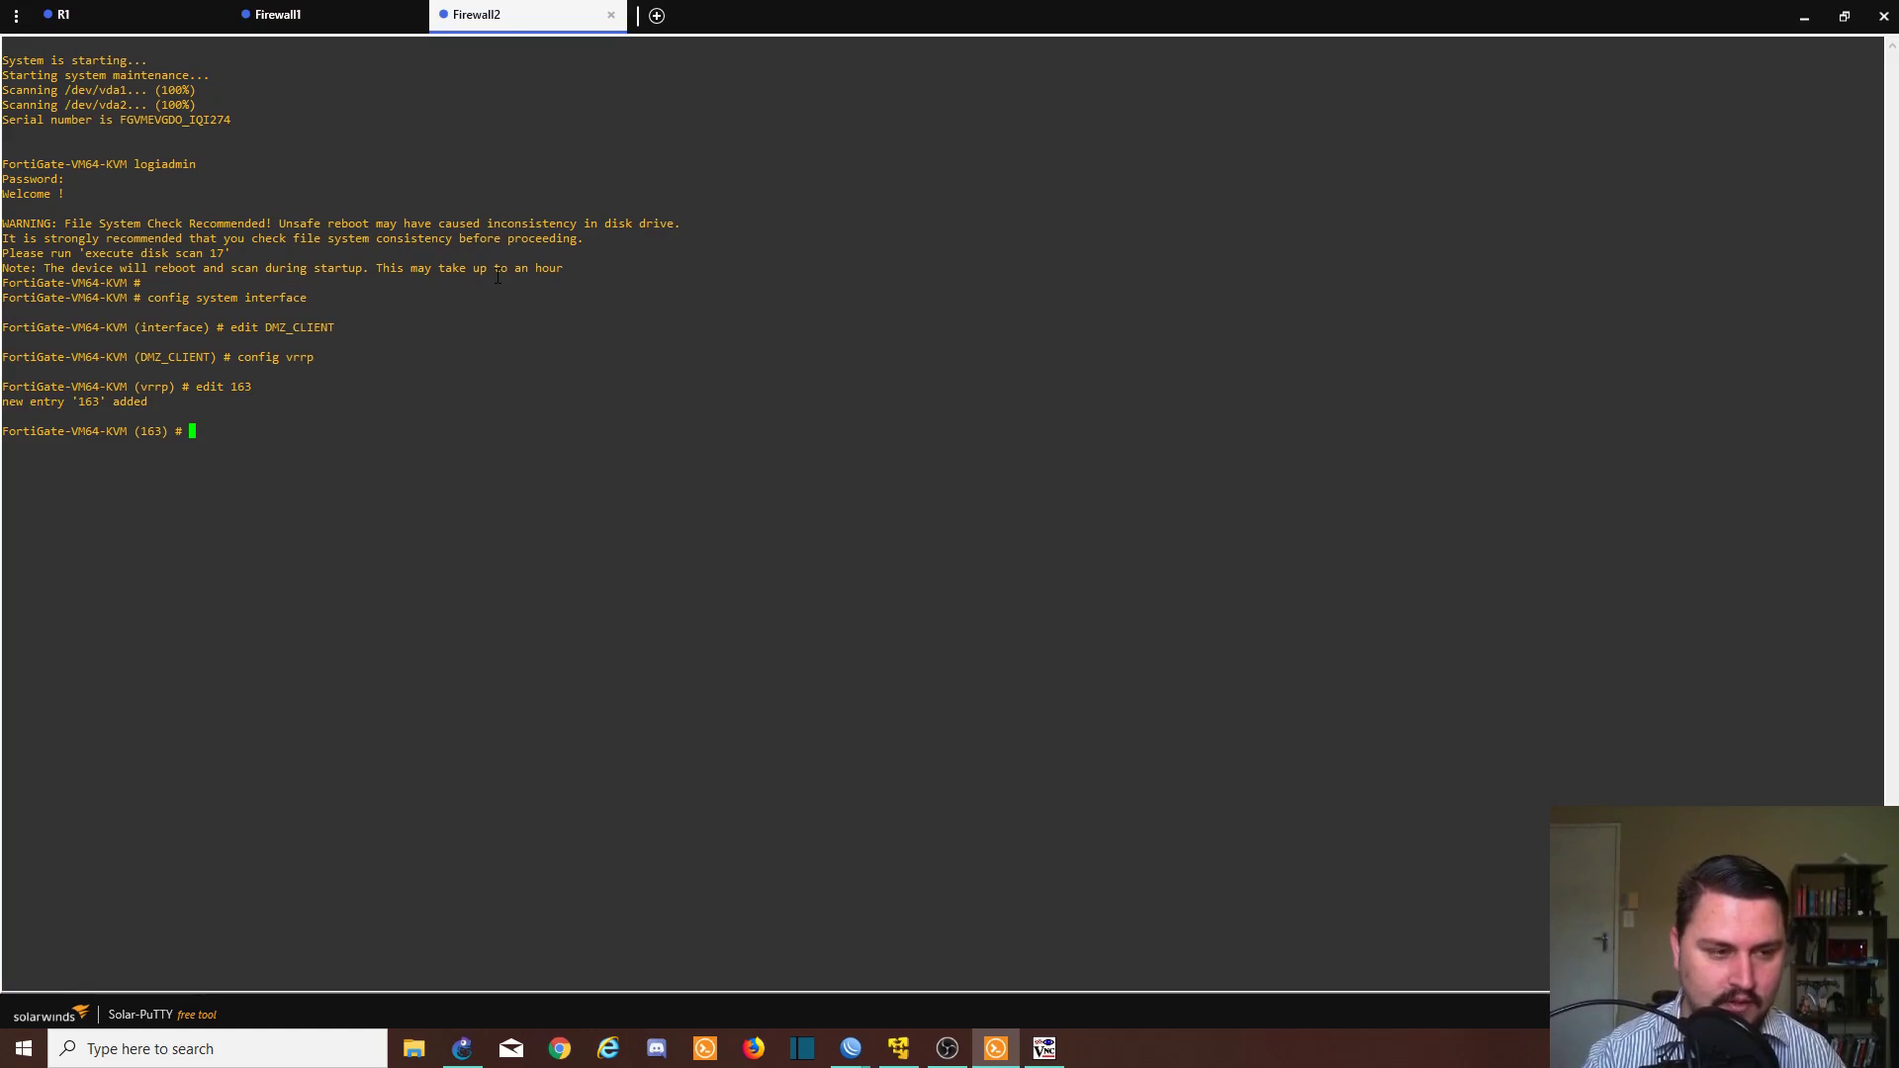
- Set entry 163's virtual IP to 10.4.0.1 and its priority to 100
text(vri)
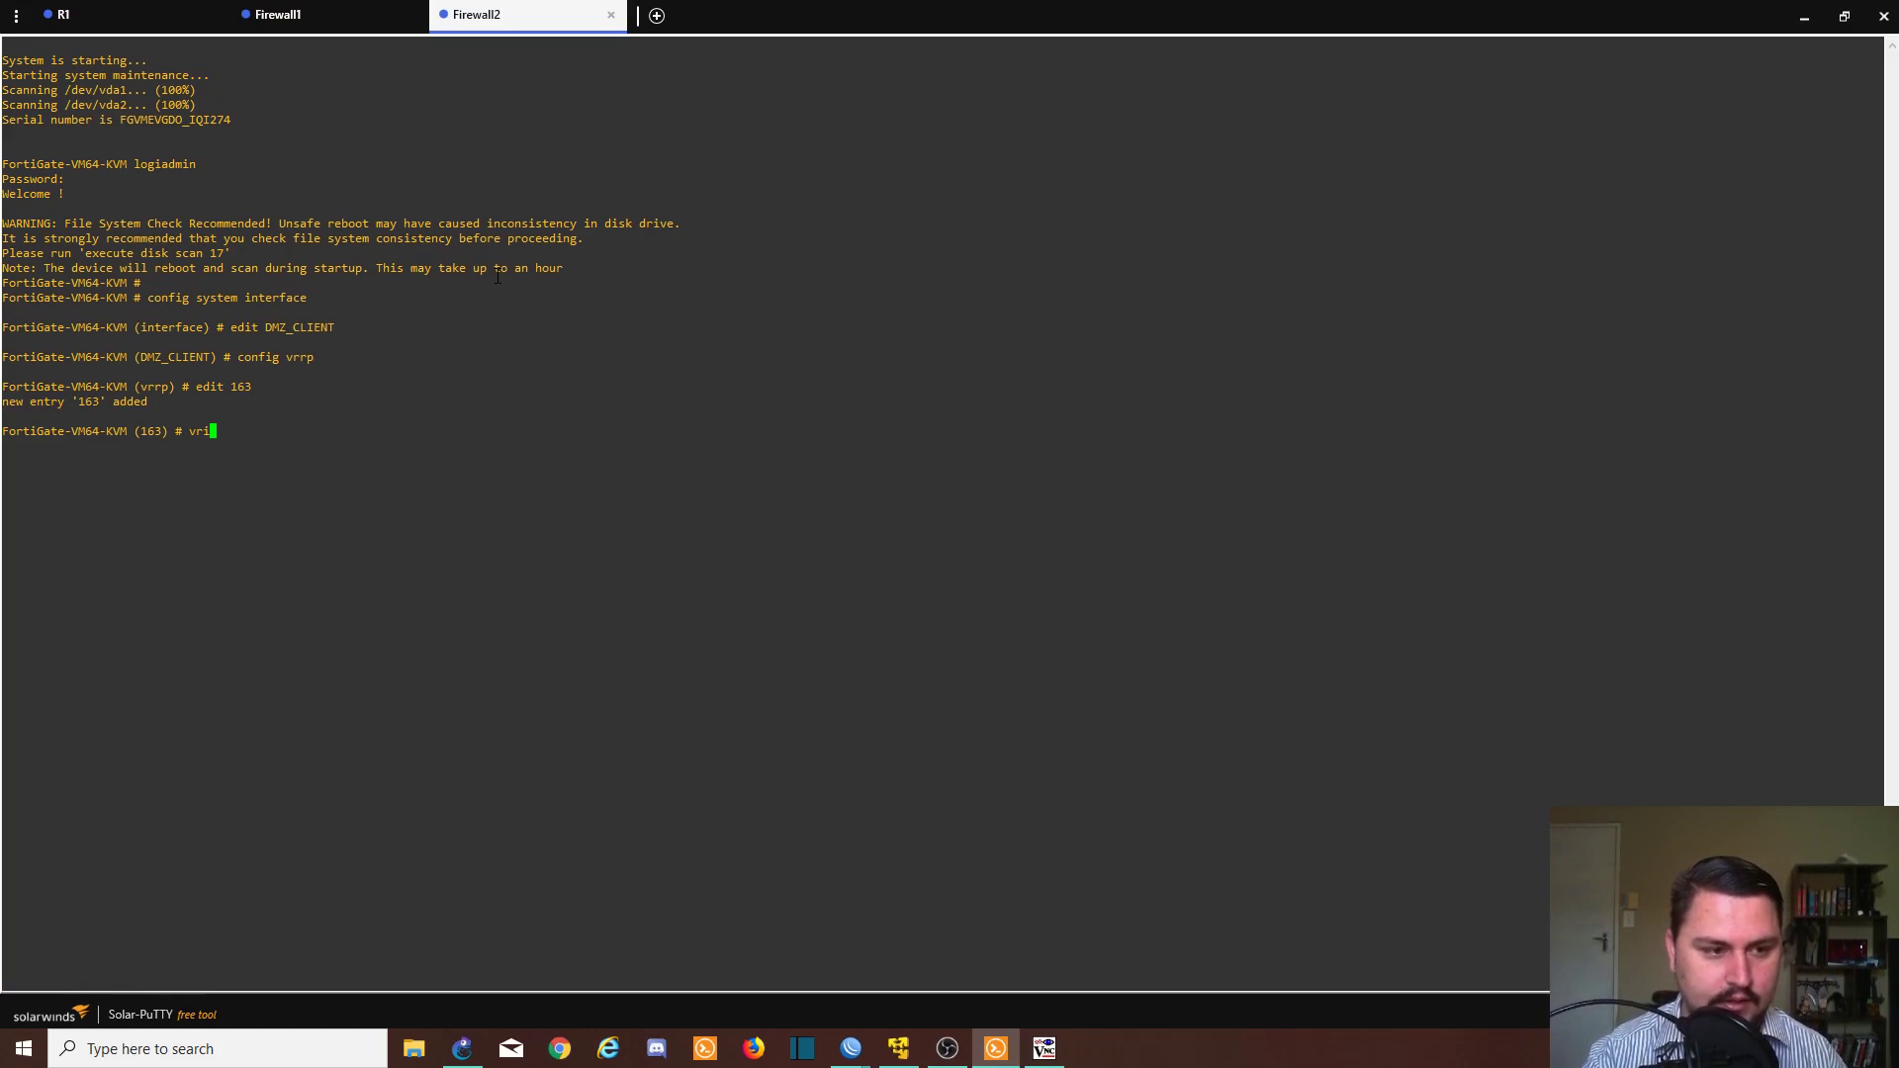
text(p )
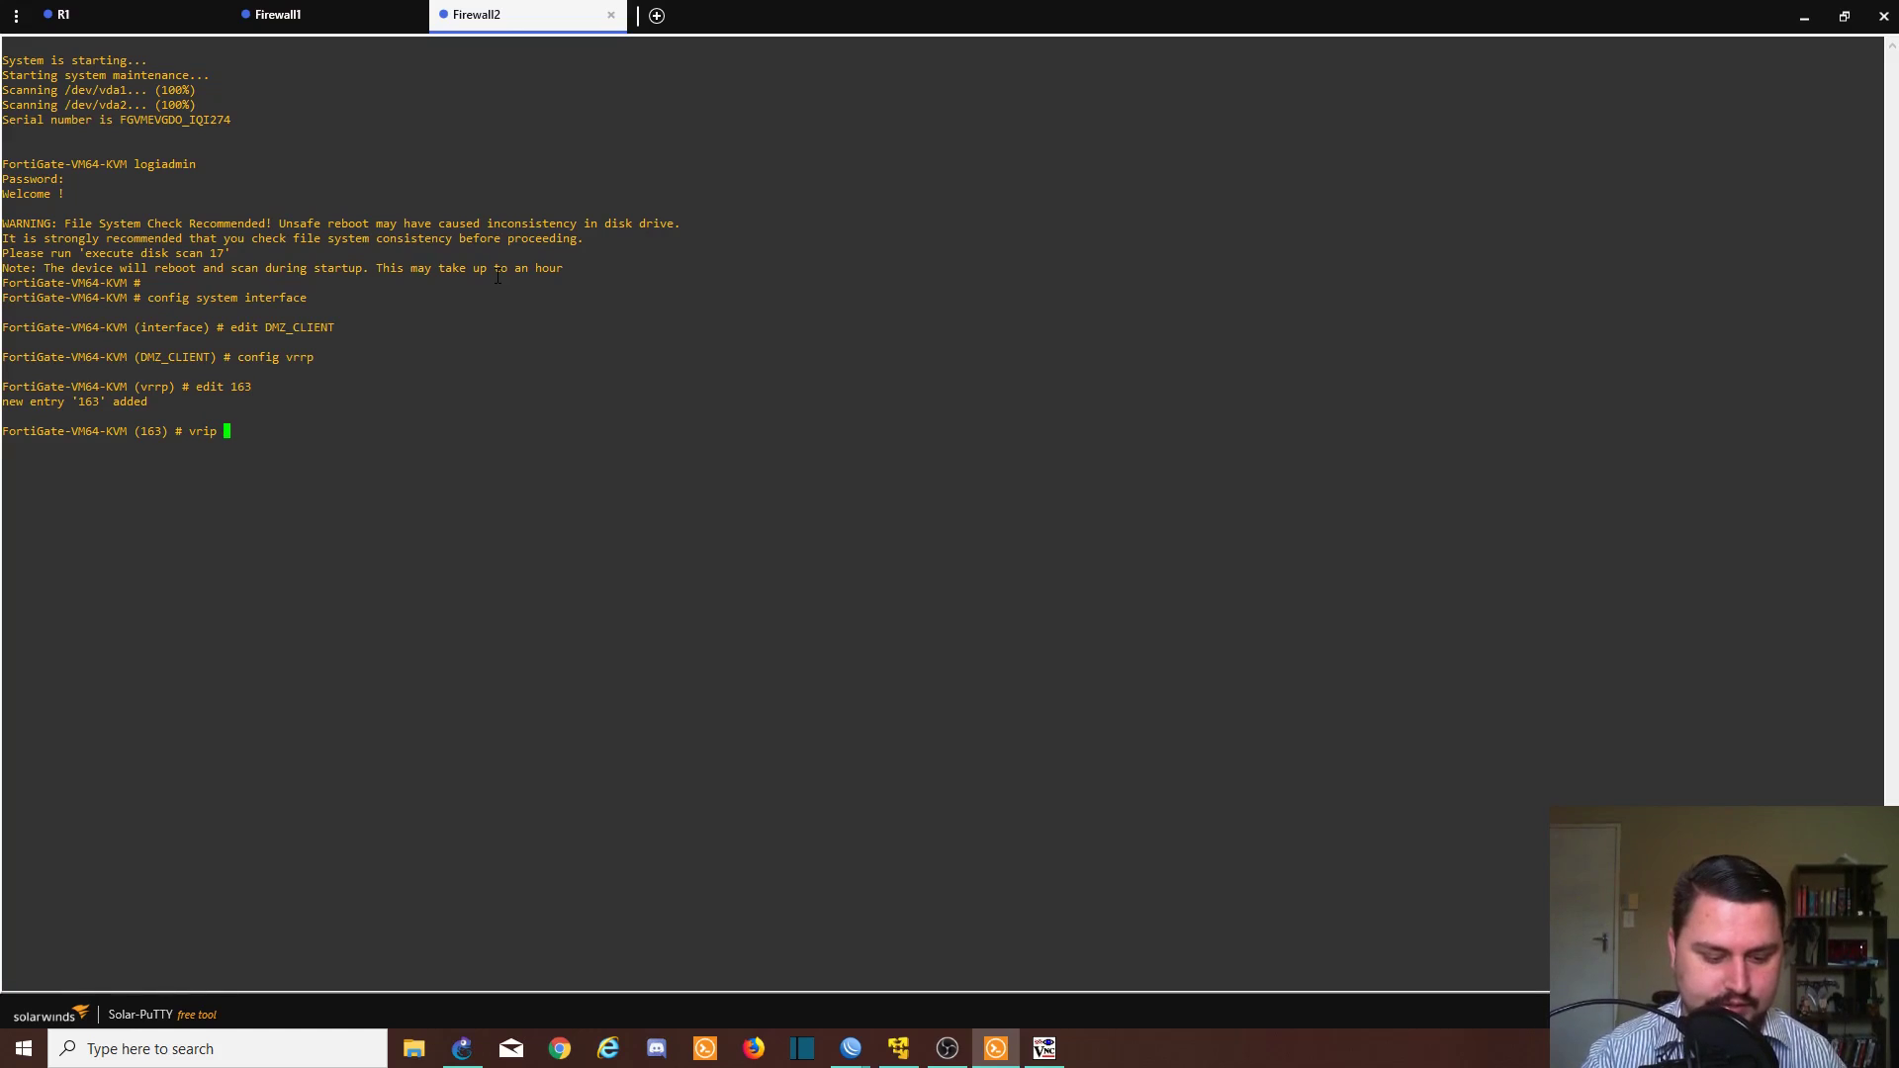
text(10.4.)
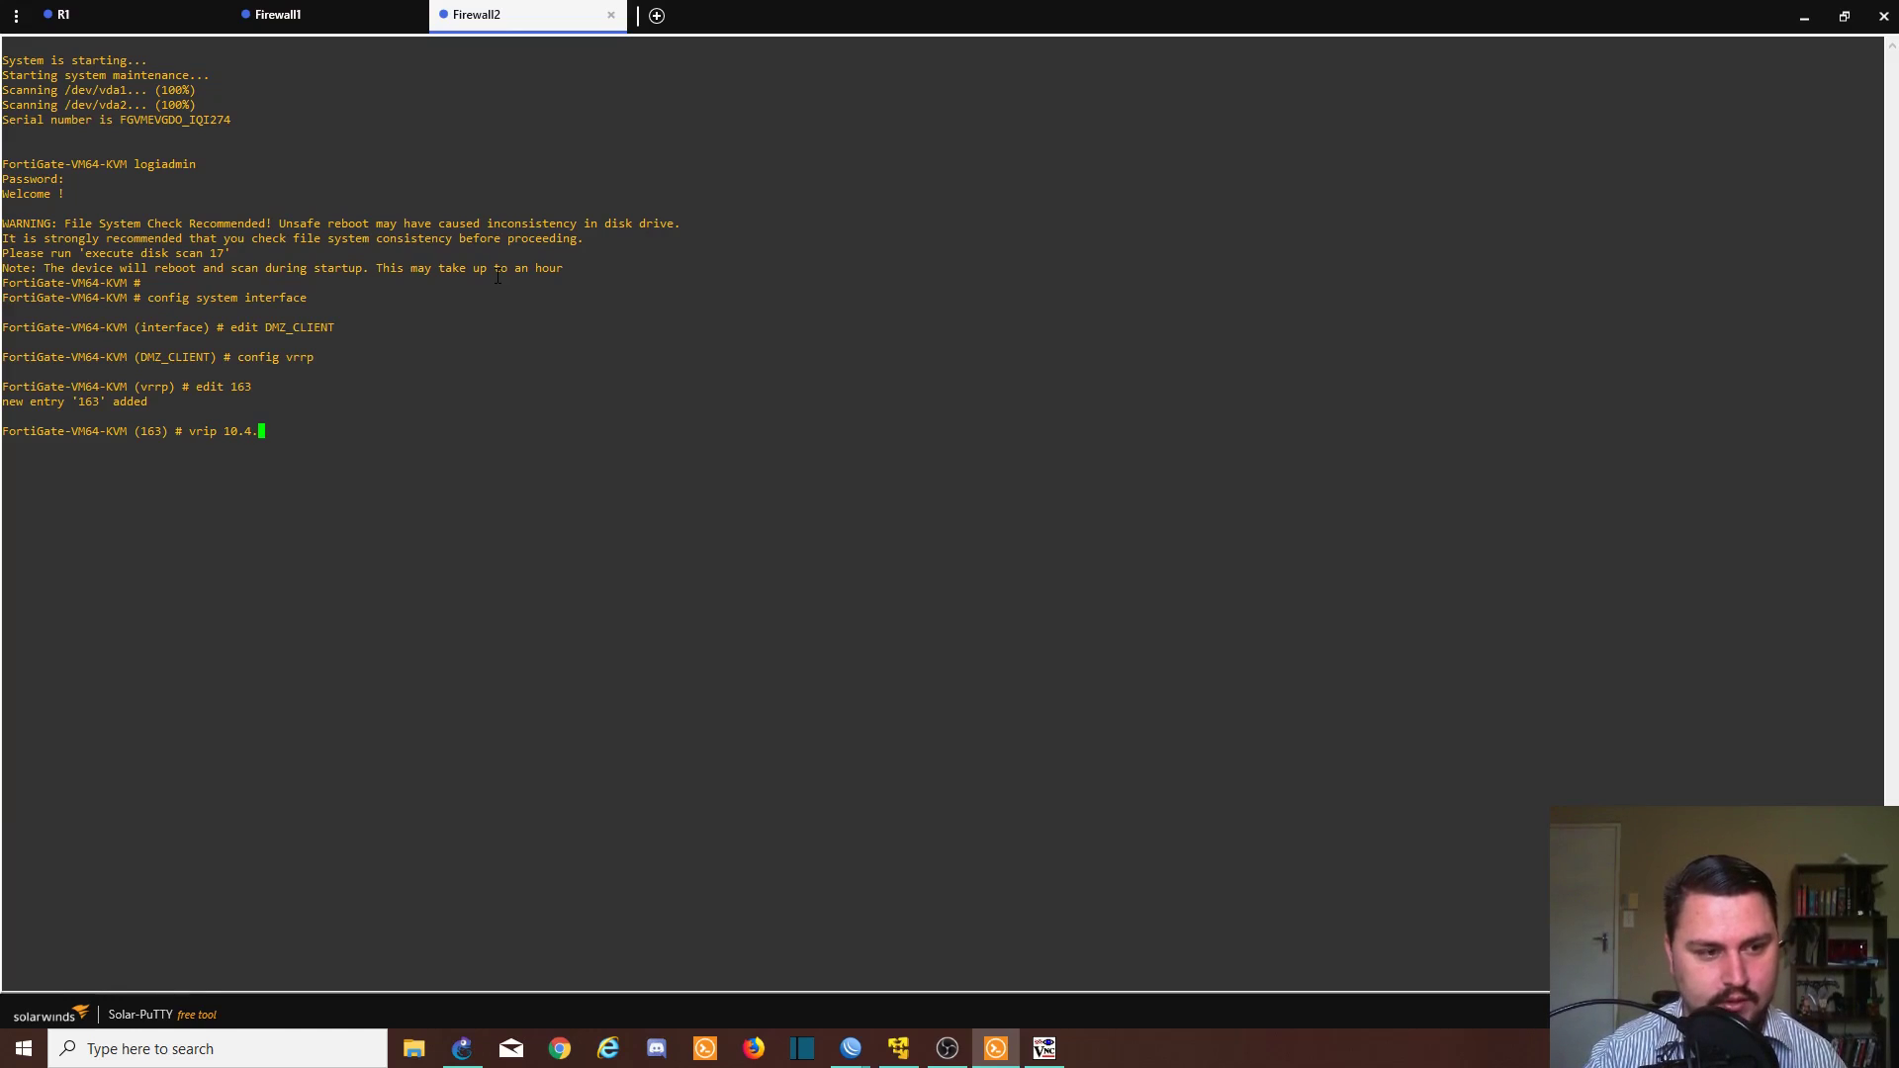
text(0.1)
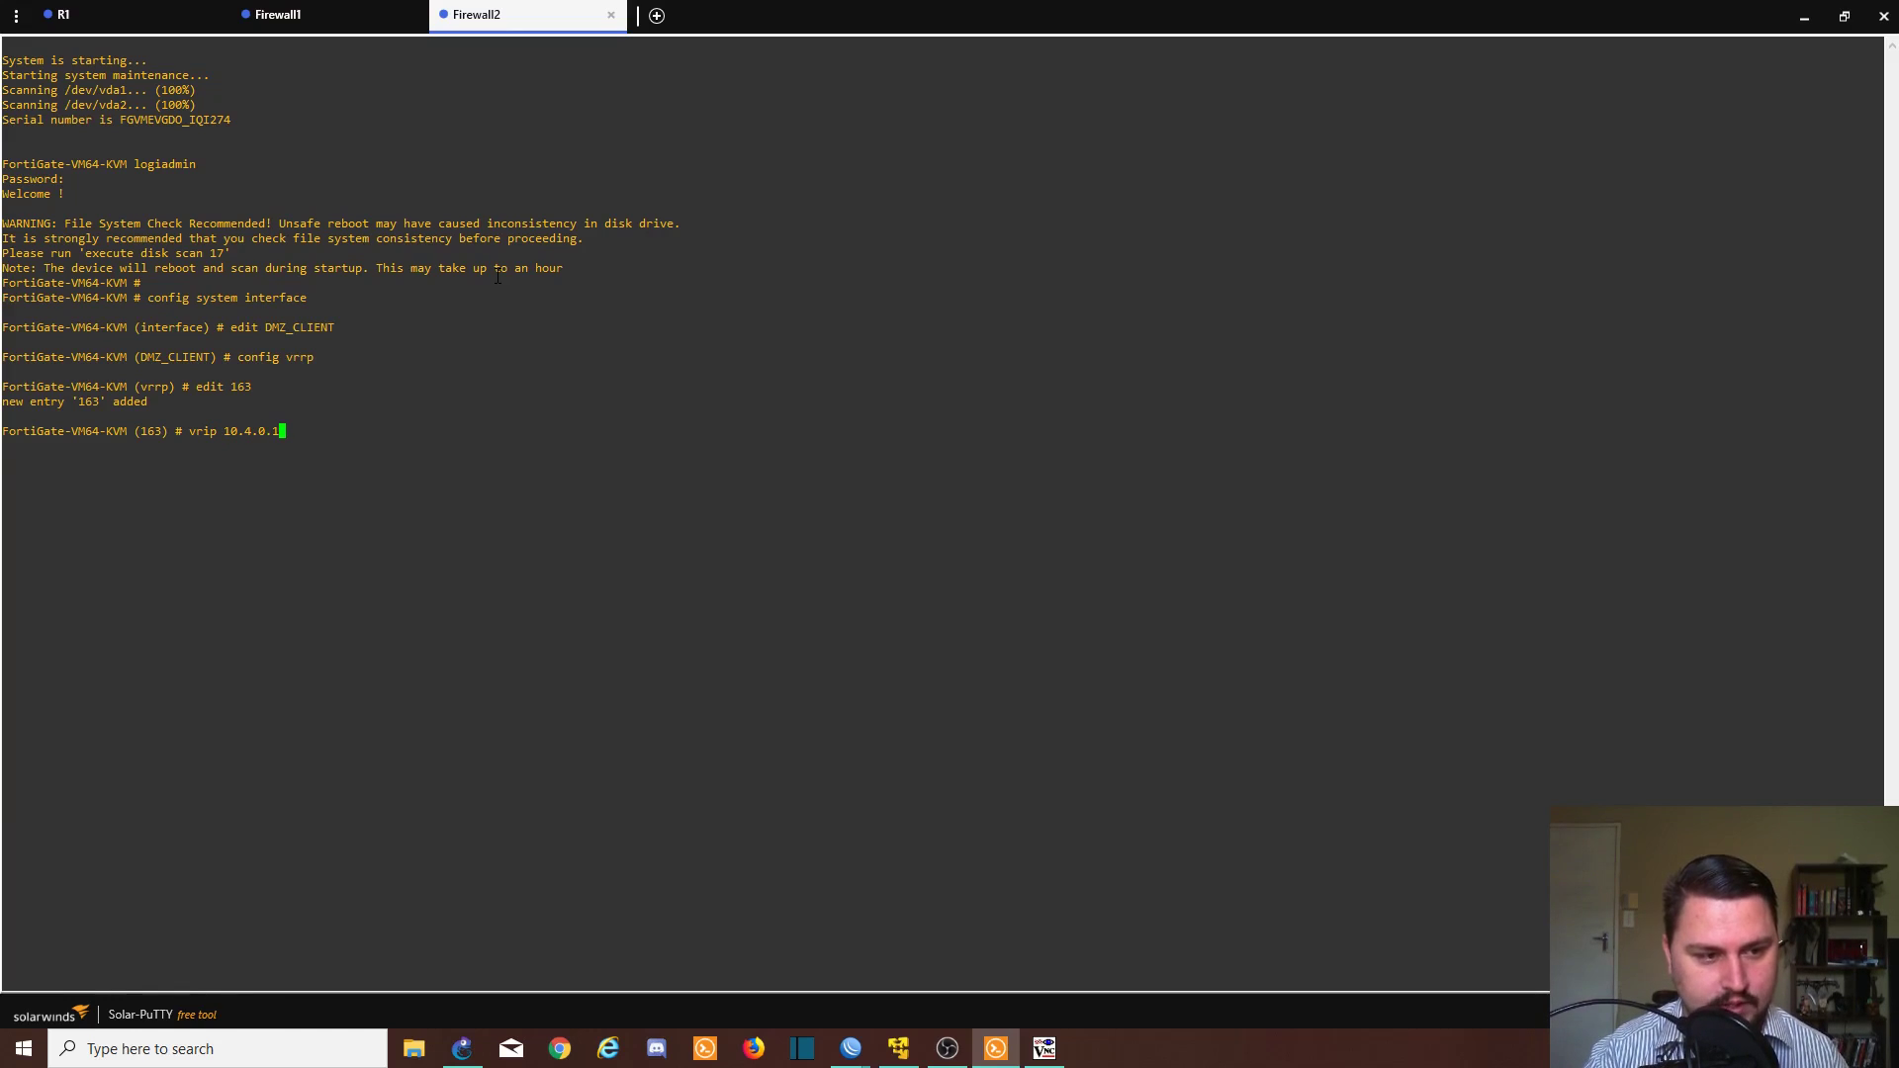
key(Return)
key(Up)
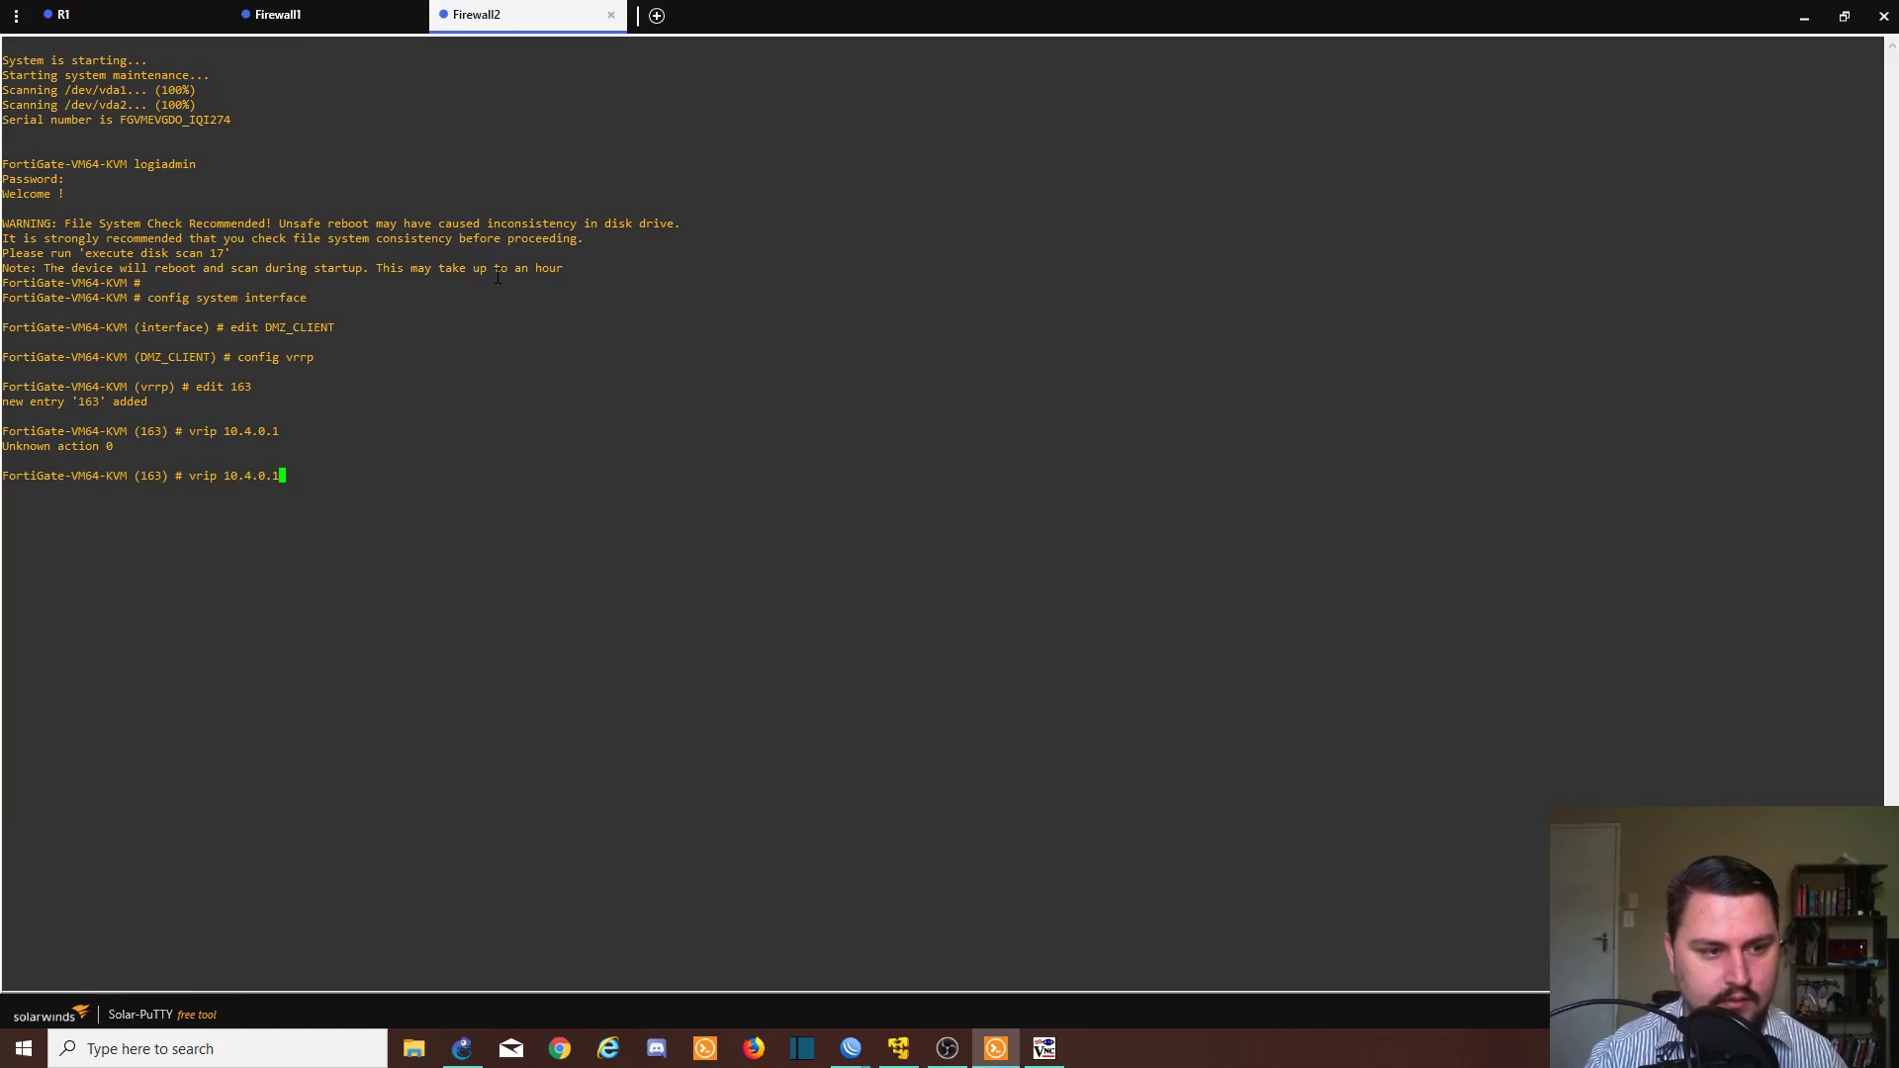
key(Left)
key(BackSpace)
key(BackSpace)
key(BackSpace)
key(BackSpace)
key(BackSpace)
key(BackSpace)
key(BackSpace)
key(BackSpace)
key(BackSpace)
key(BackSpace)
key(BackSpace)
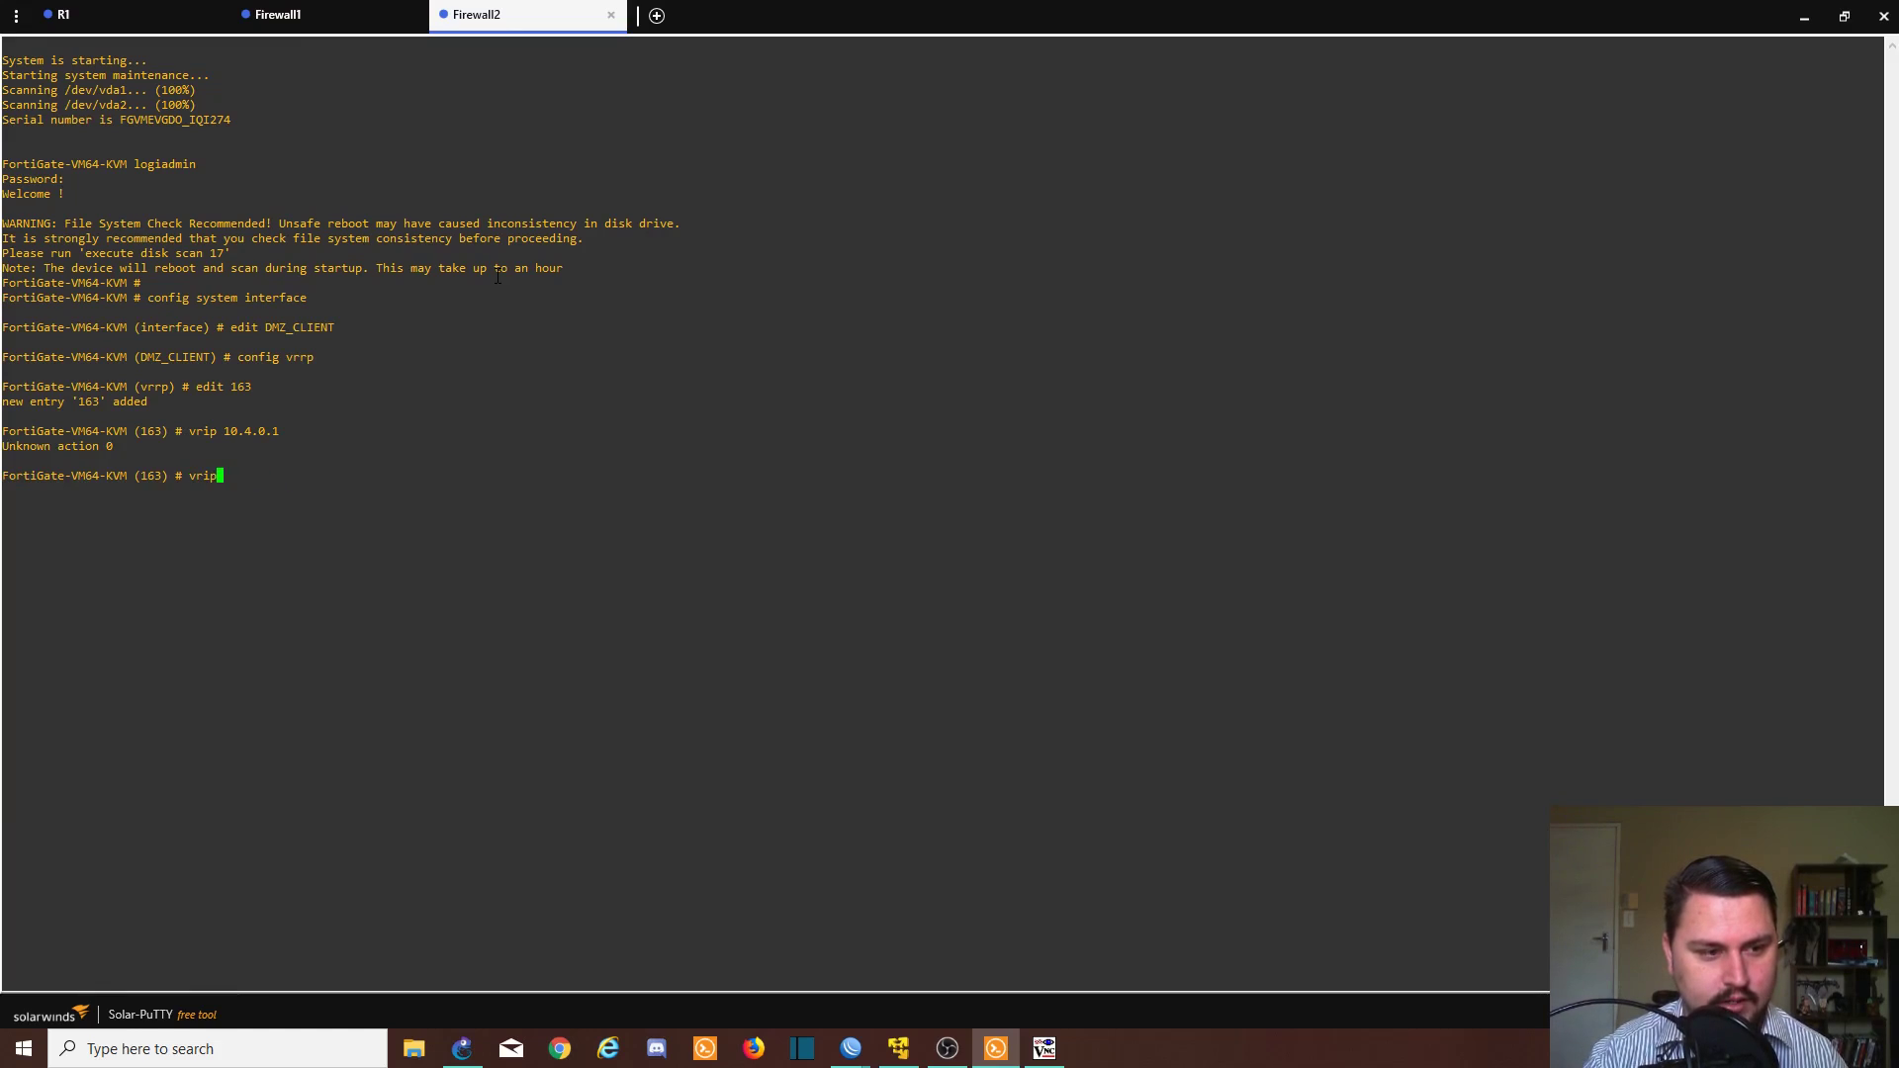
text(s)
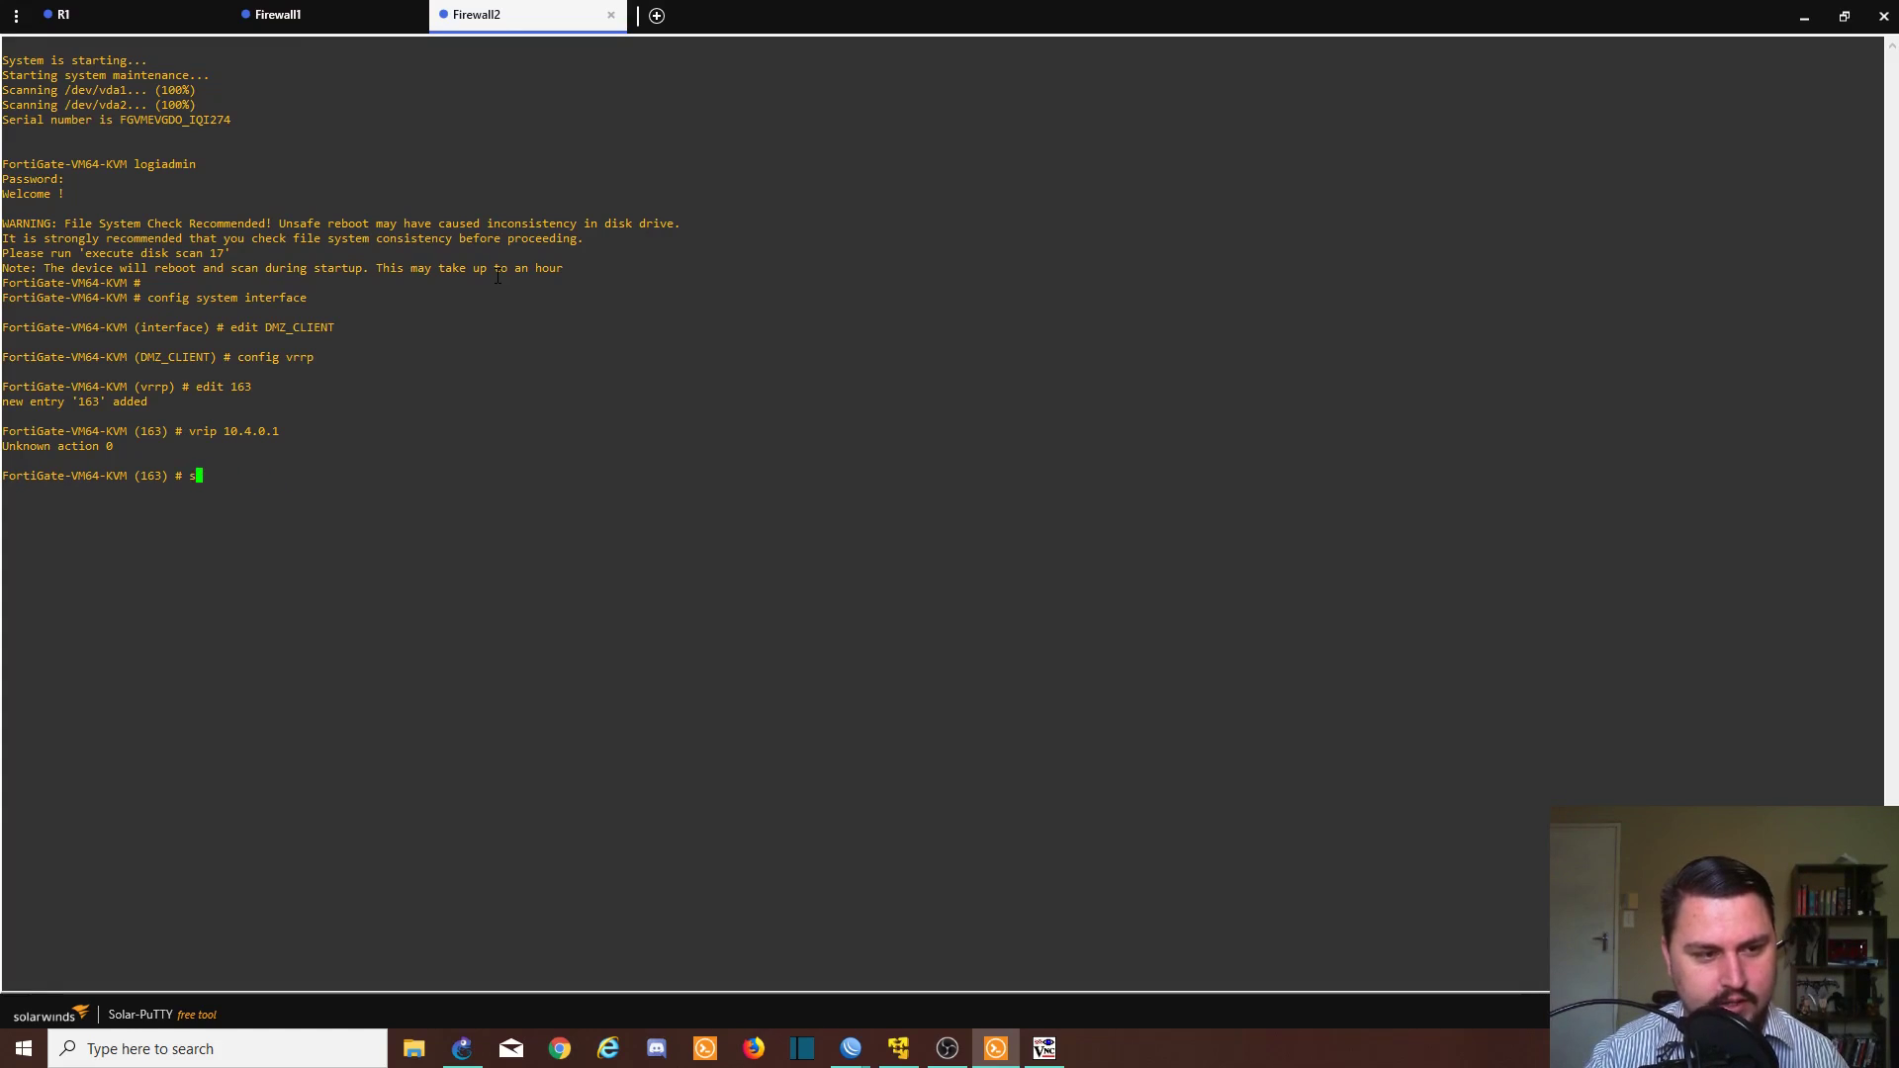
text(et vrip )
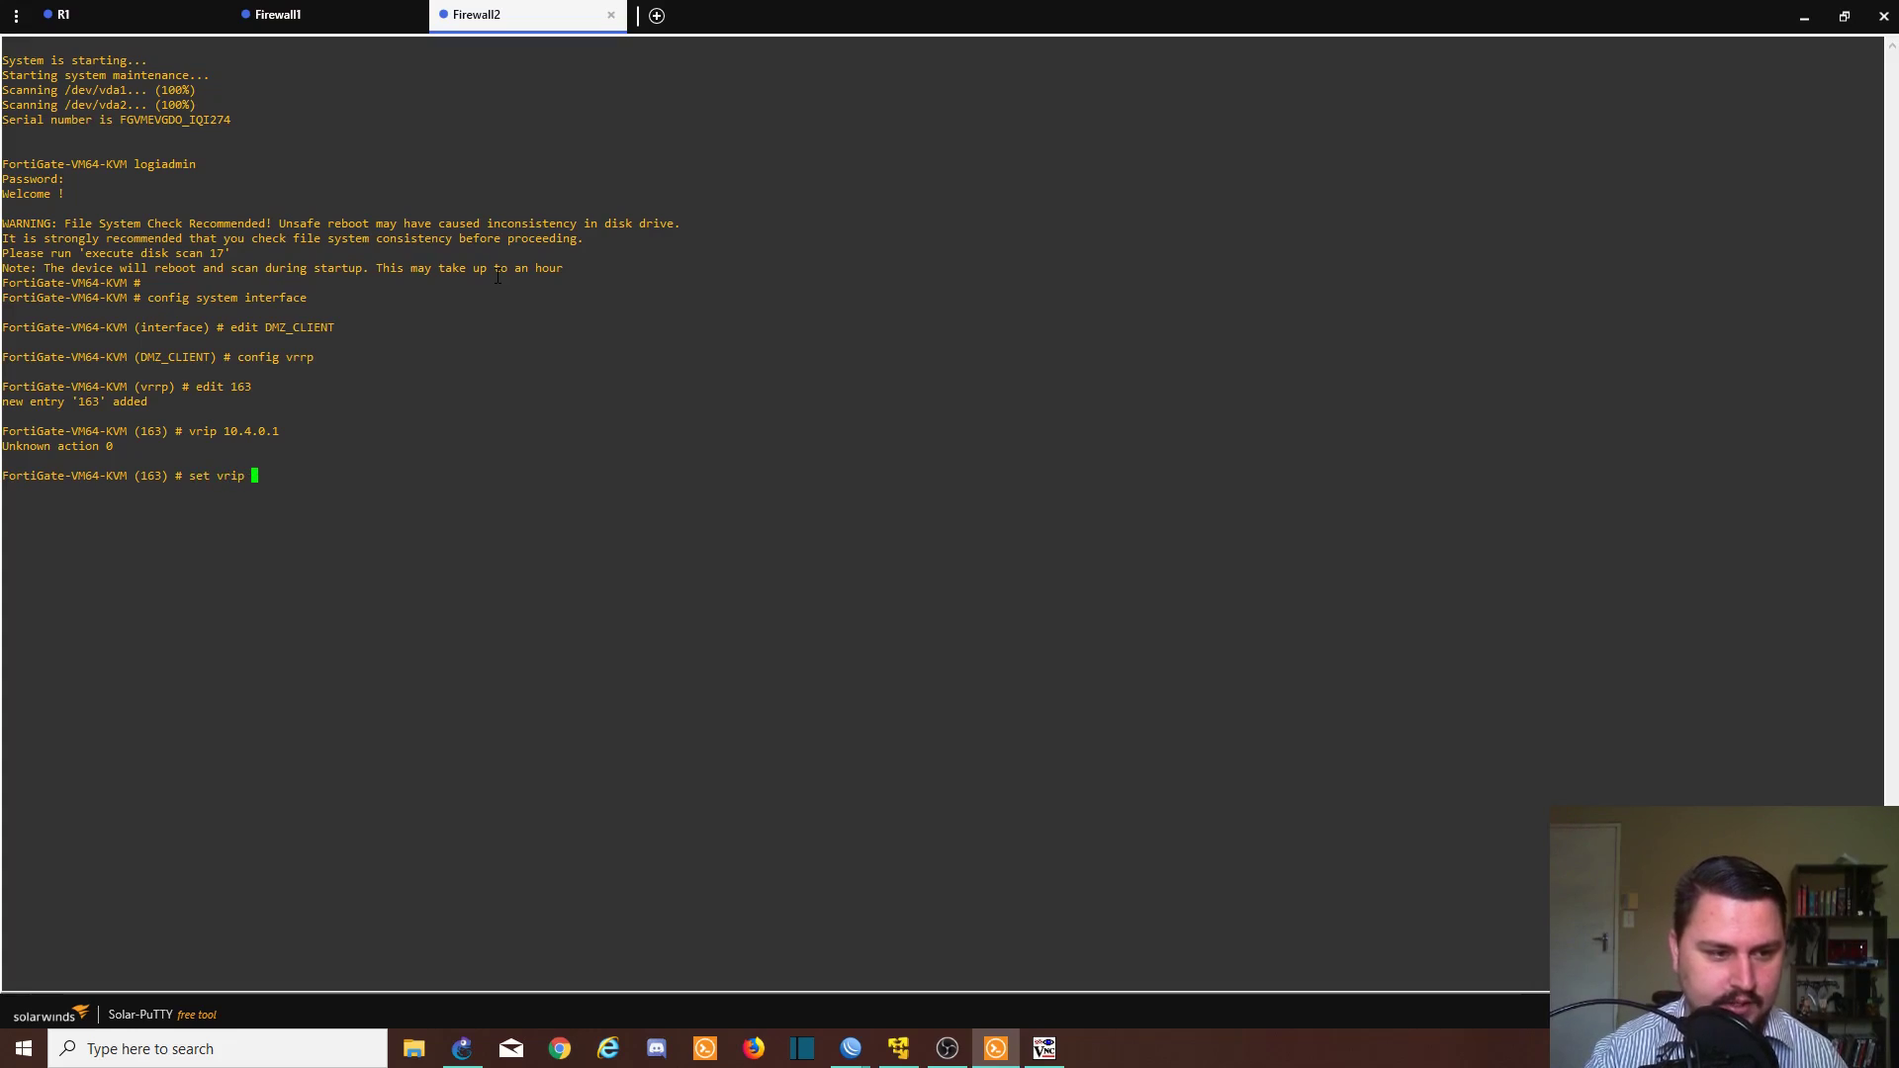
text(10.4.0.1)
key(Return)
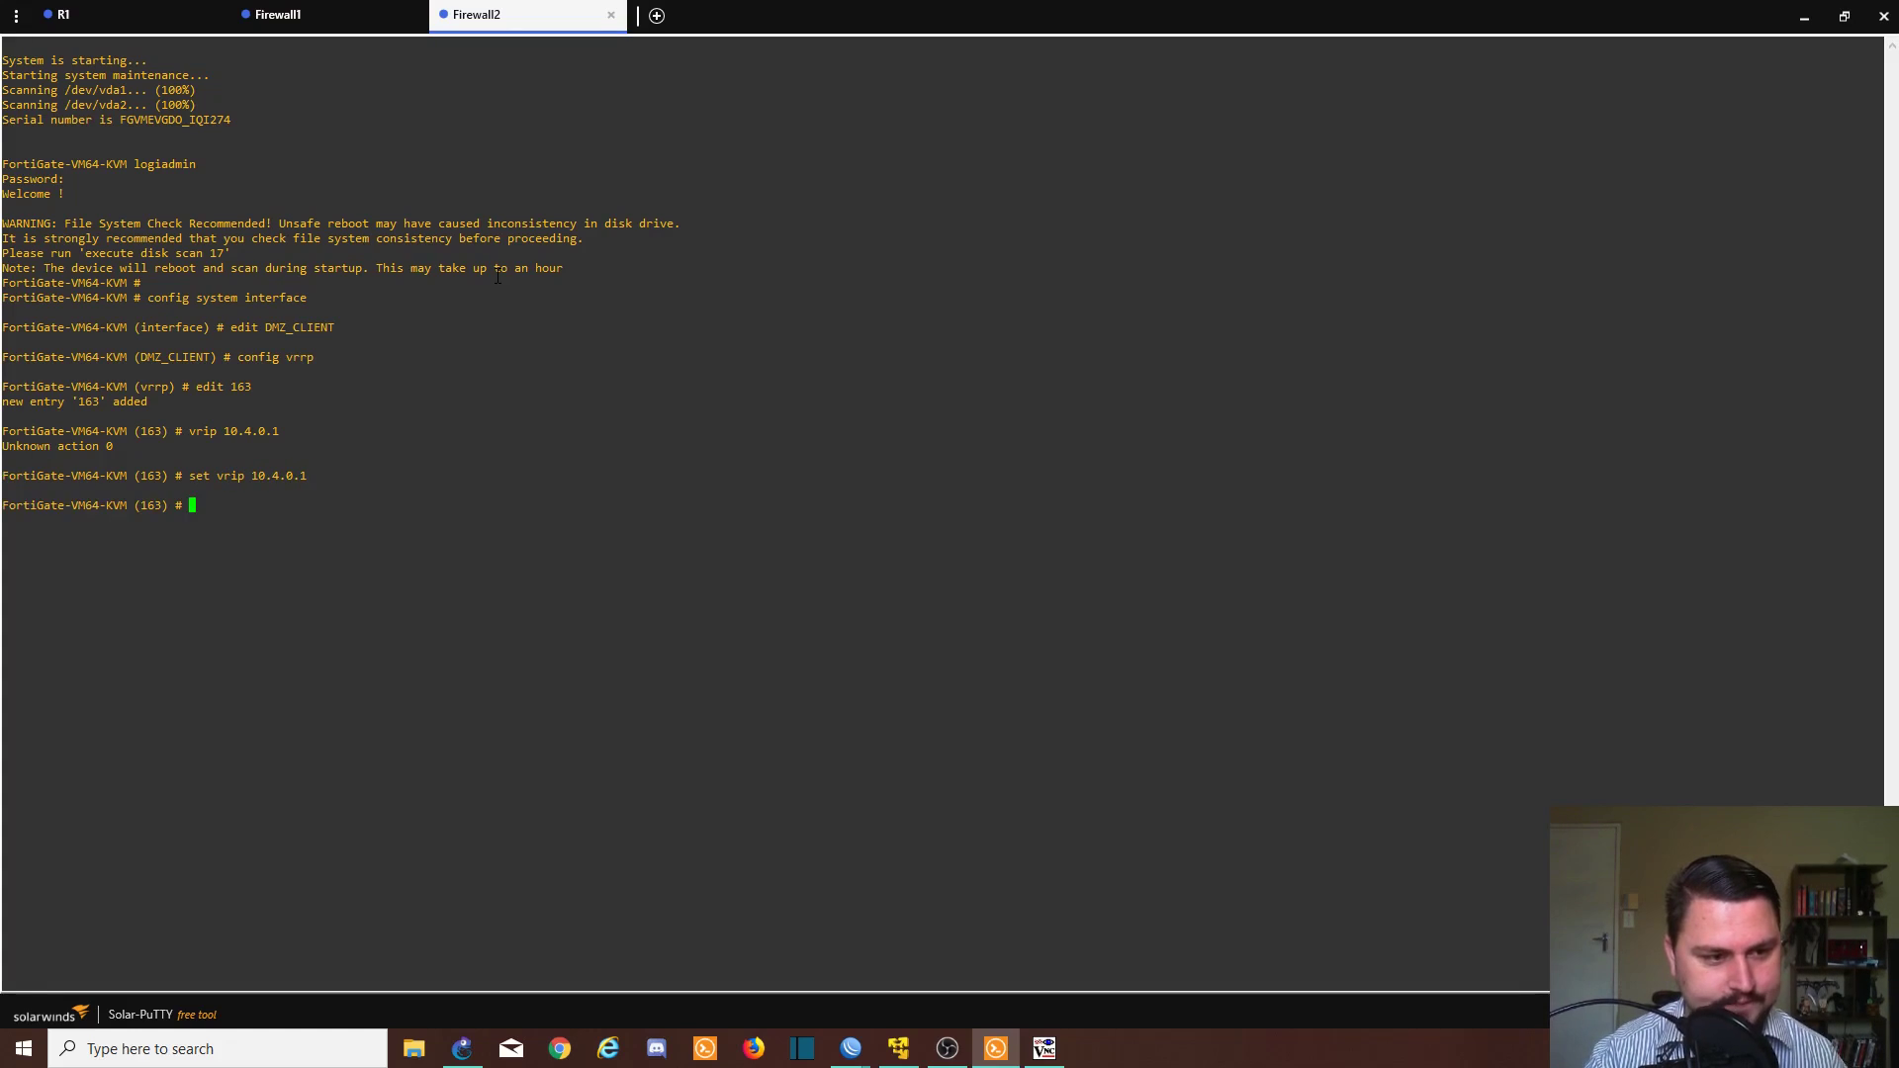
text(set )
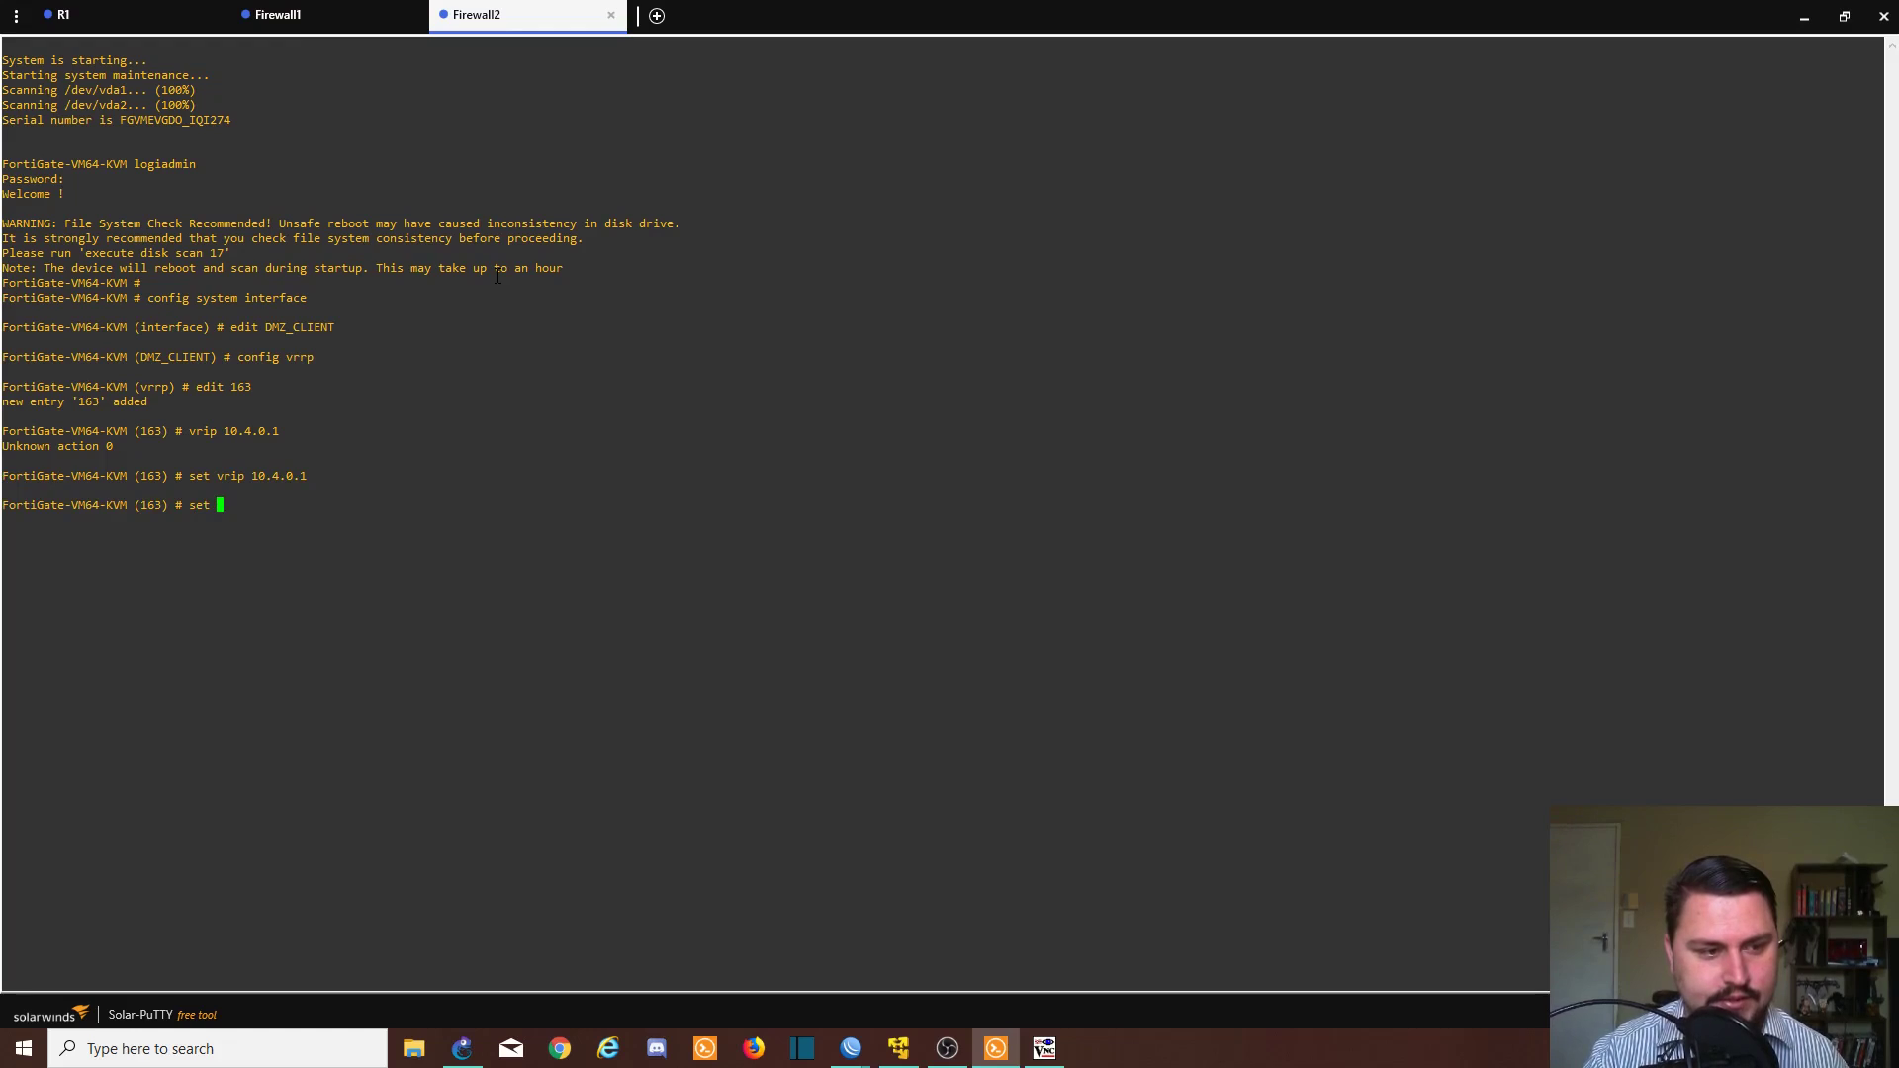
text(priority )
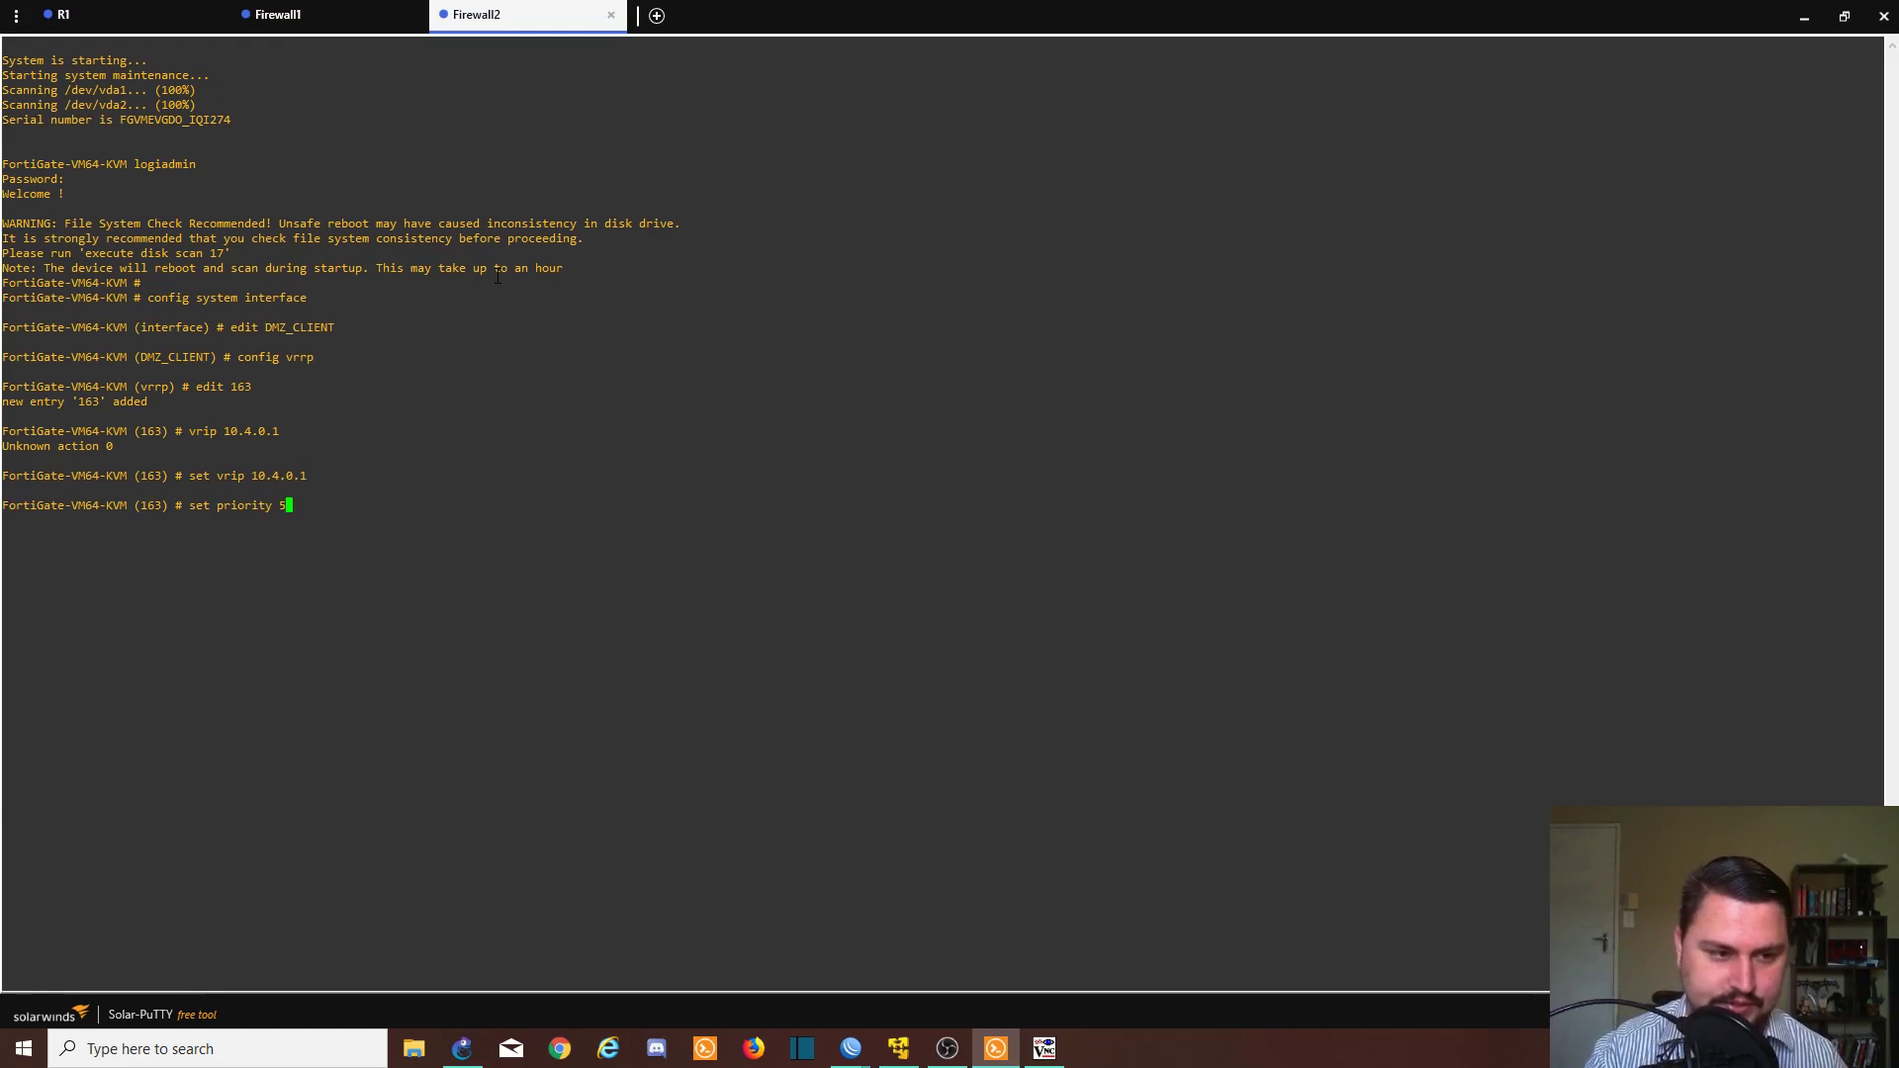
text(100)
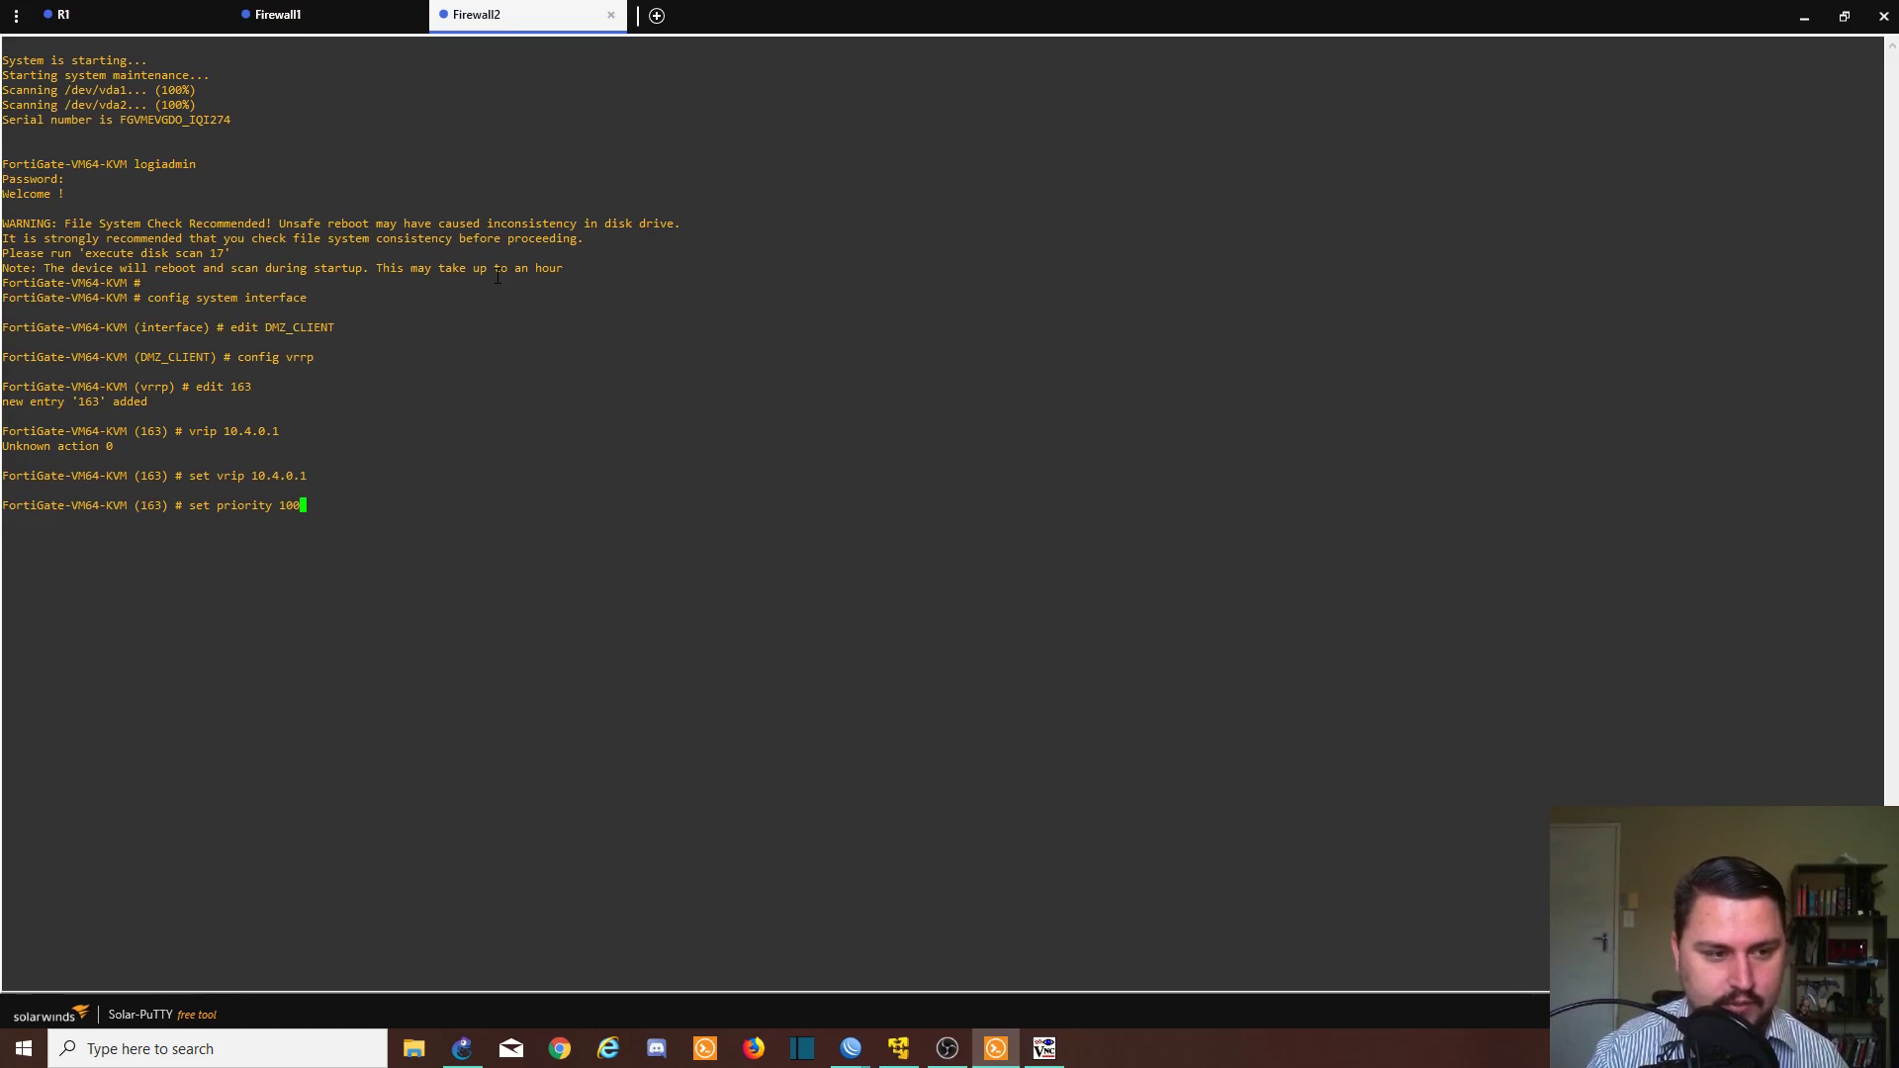
key(Return)
- Save entry 163 with next, then exit the VRRP and interface contexts with end
text(next)
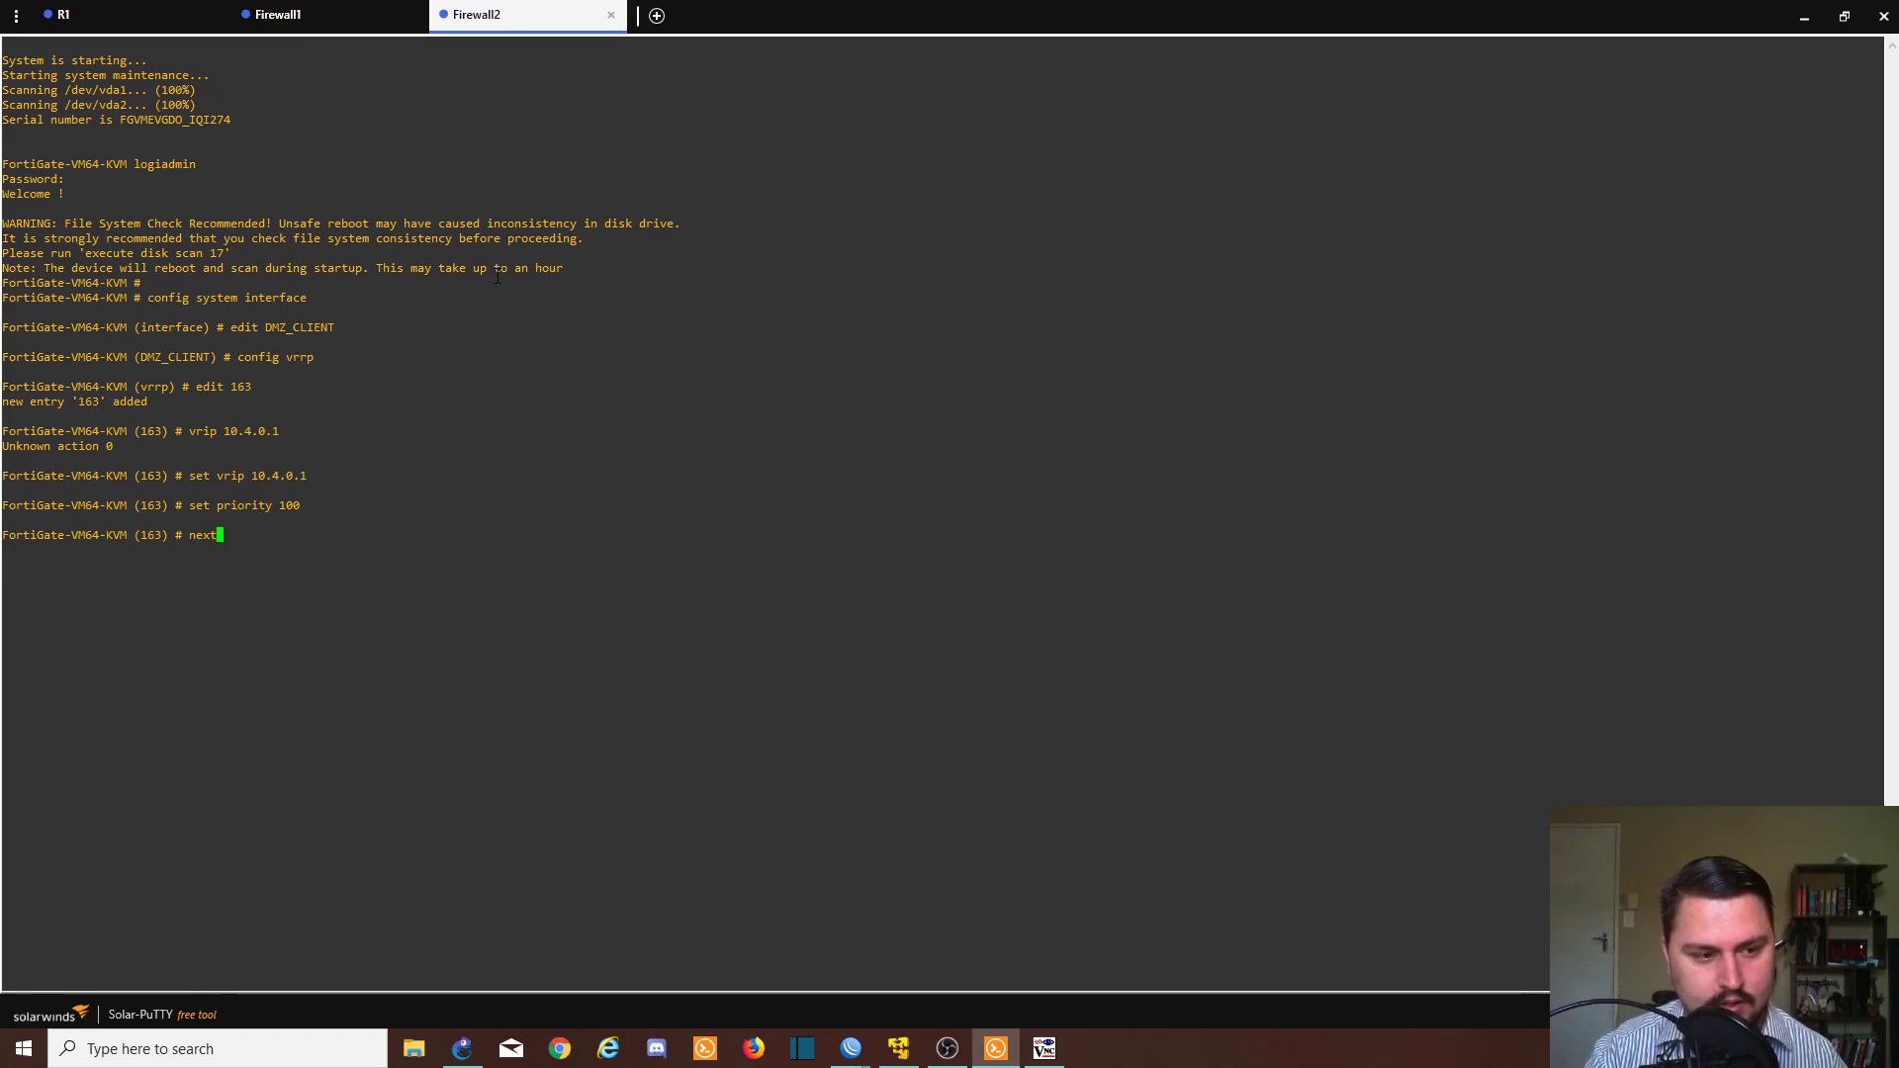
key(Return)
text(end)
key(Return)
text(en)
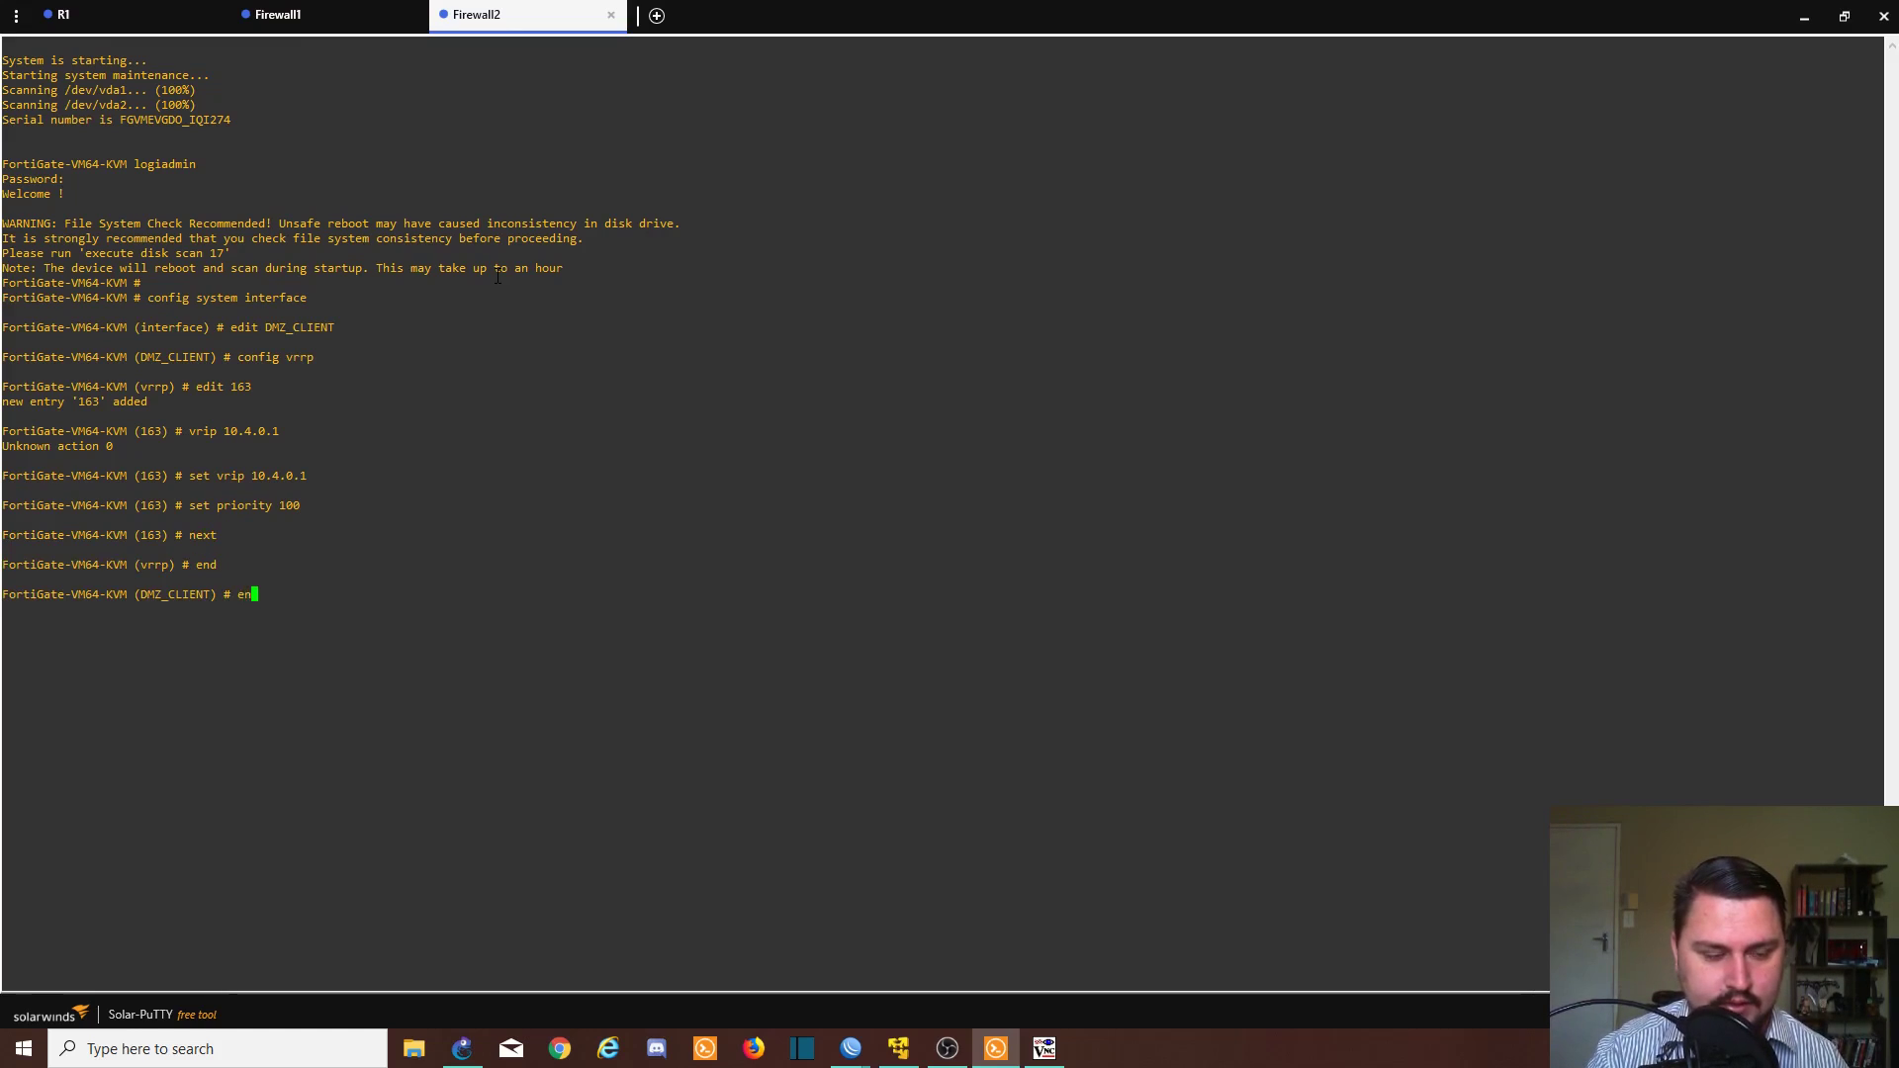
text(d)
key(Return)
key(Return)
key(Return)
text(eex)
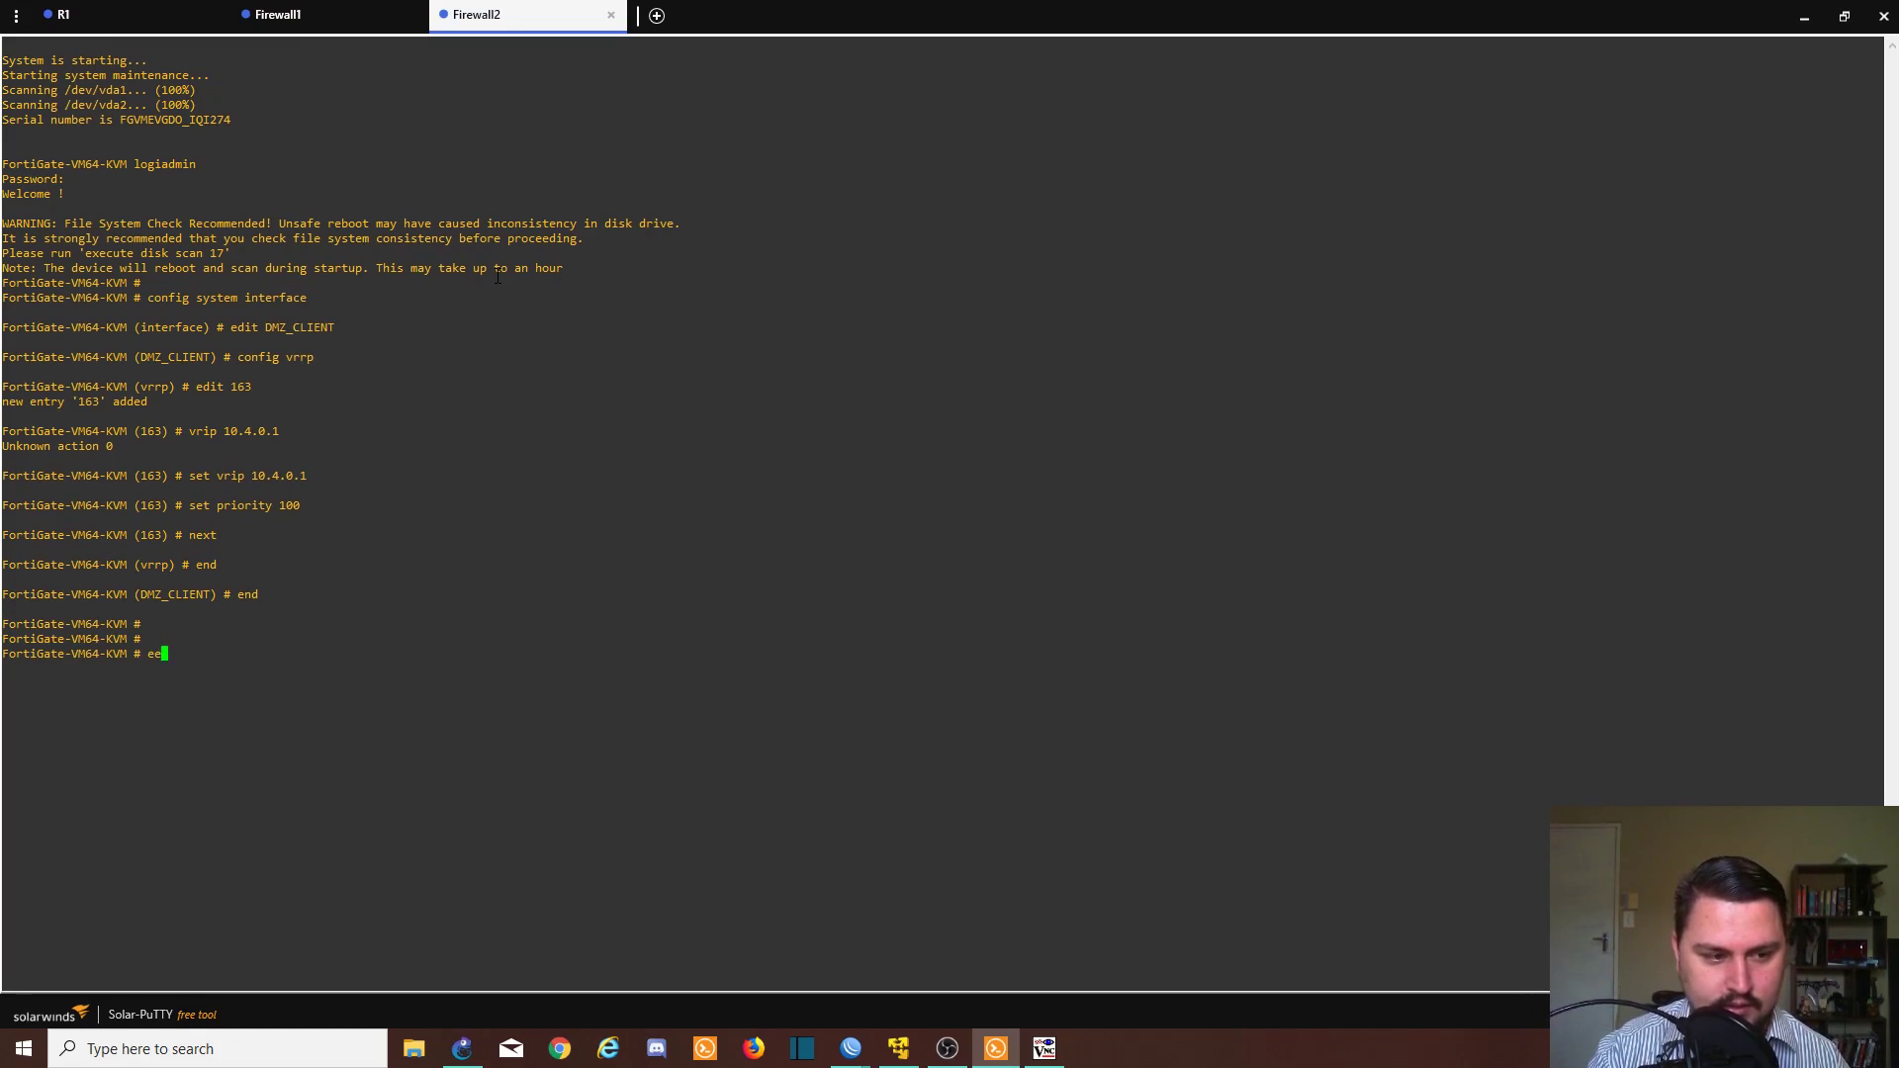
key(BackSpace)
- Ping gateway 10.4.0.1 twice from Firewall2, then switch back to GNS3
text(xecute p)
key(BackSpace)
text(ping )
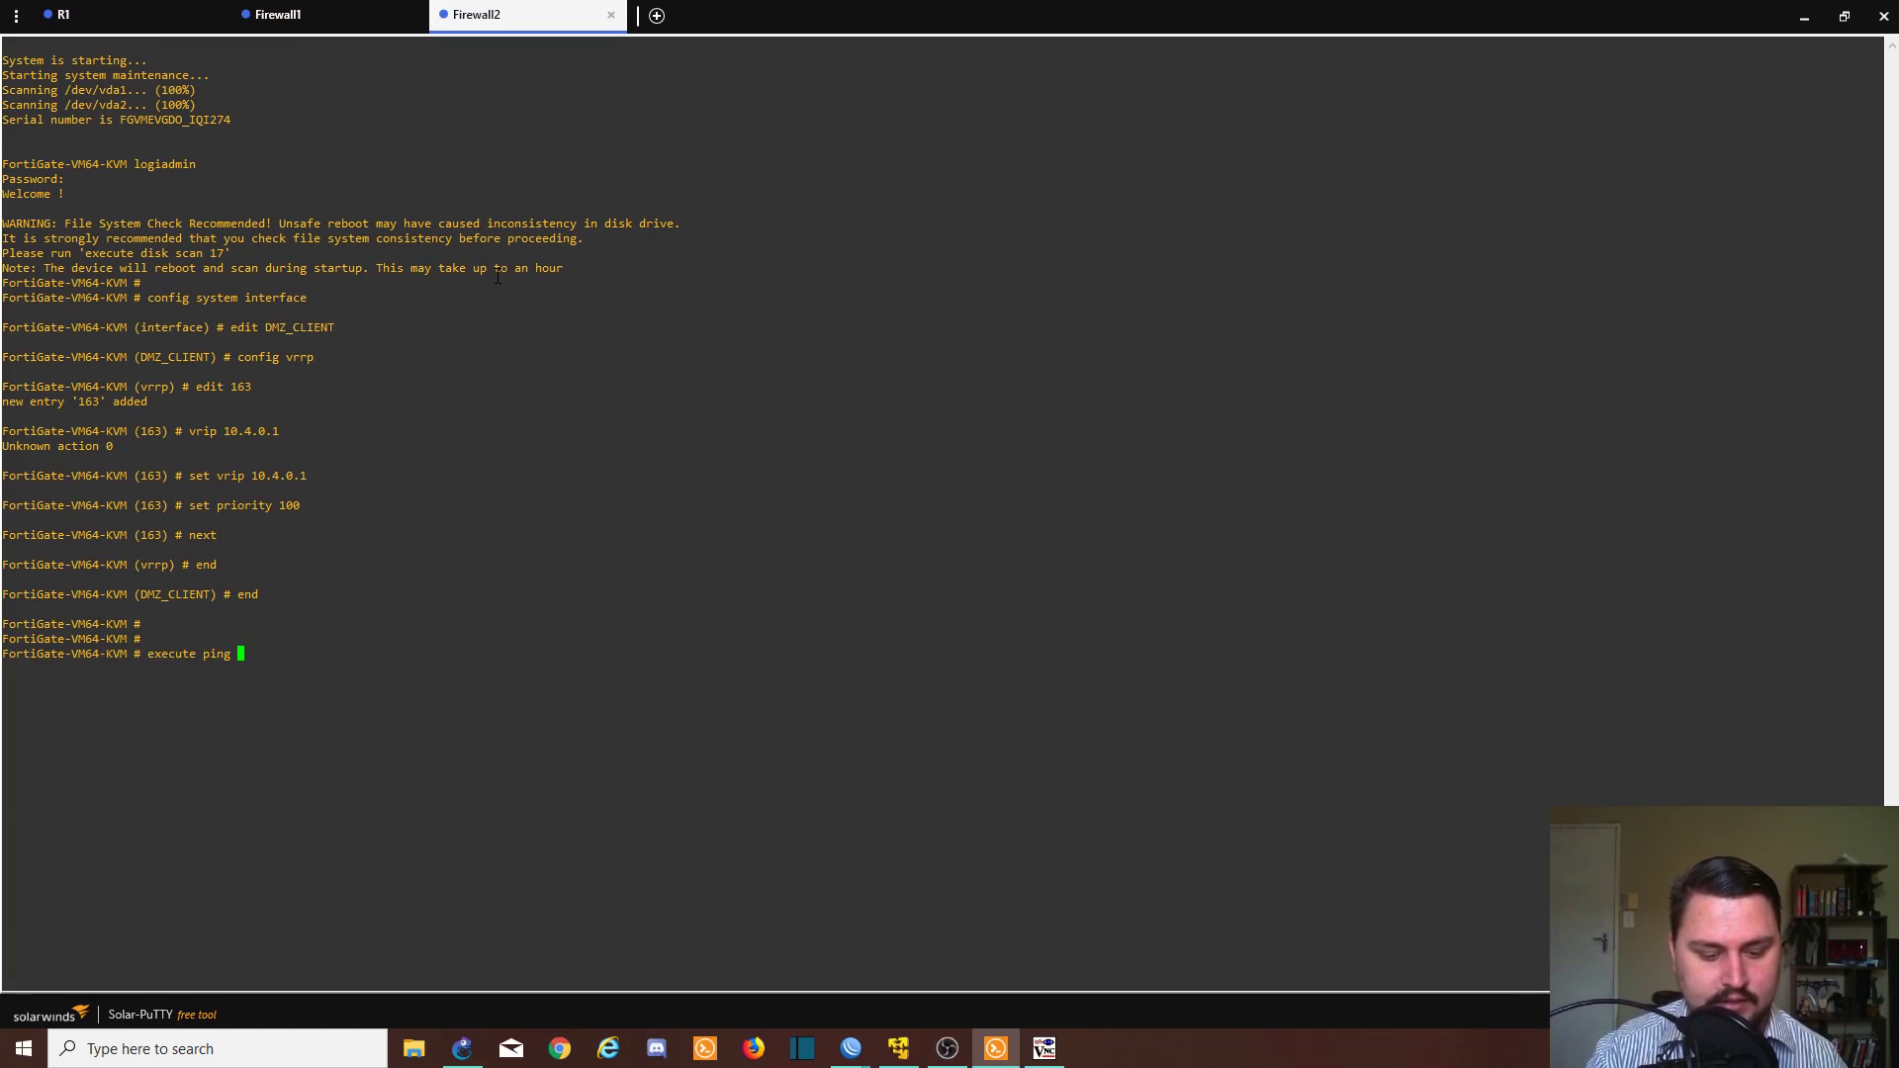
text(10.4.0.1)
key(Return)
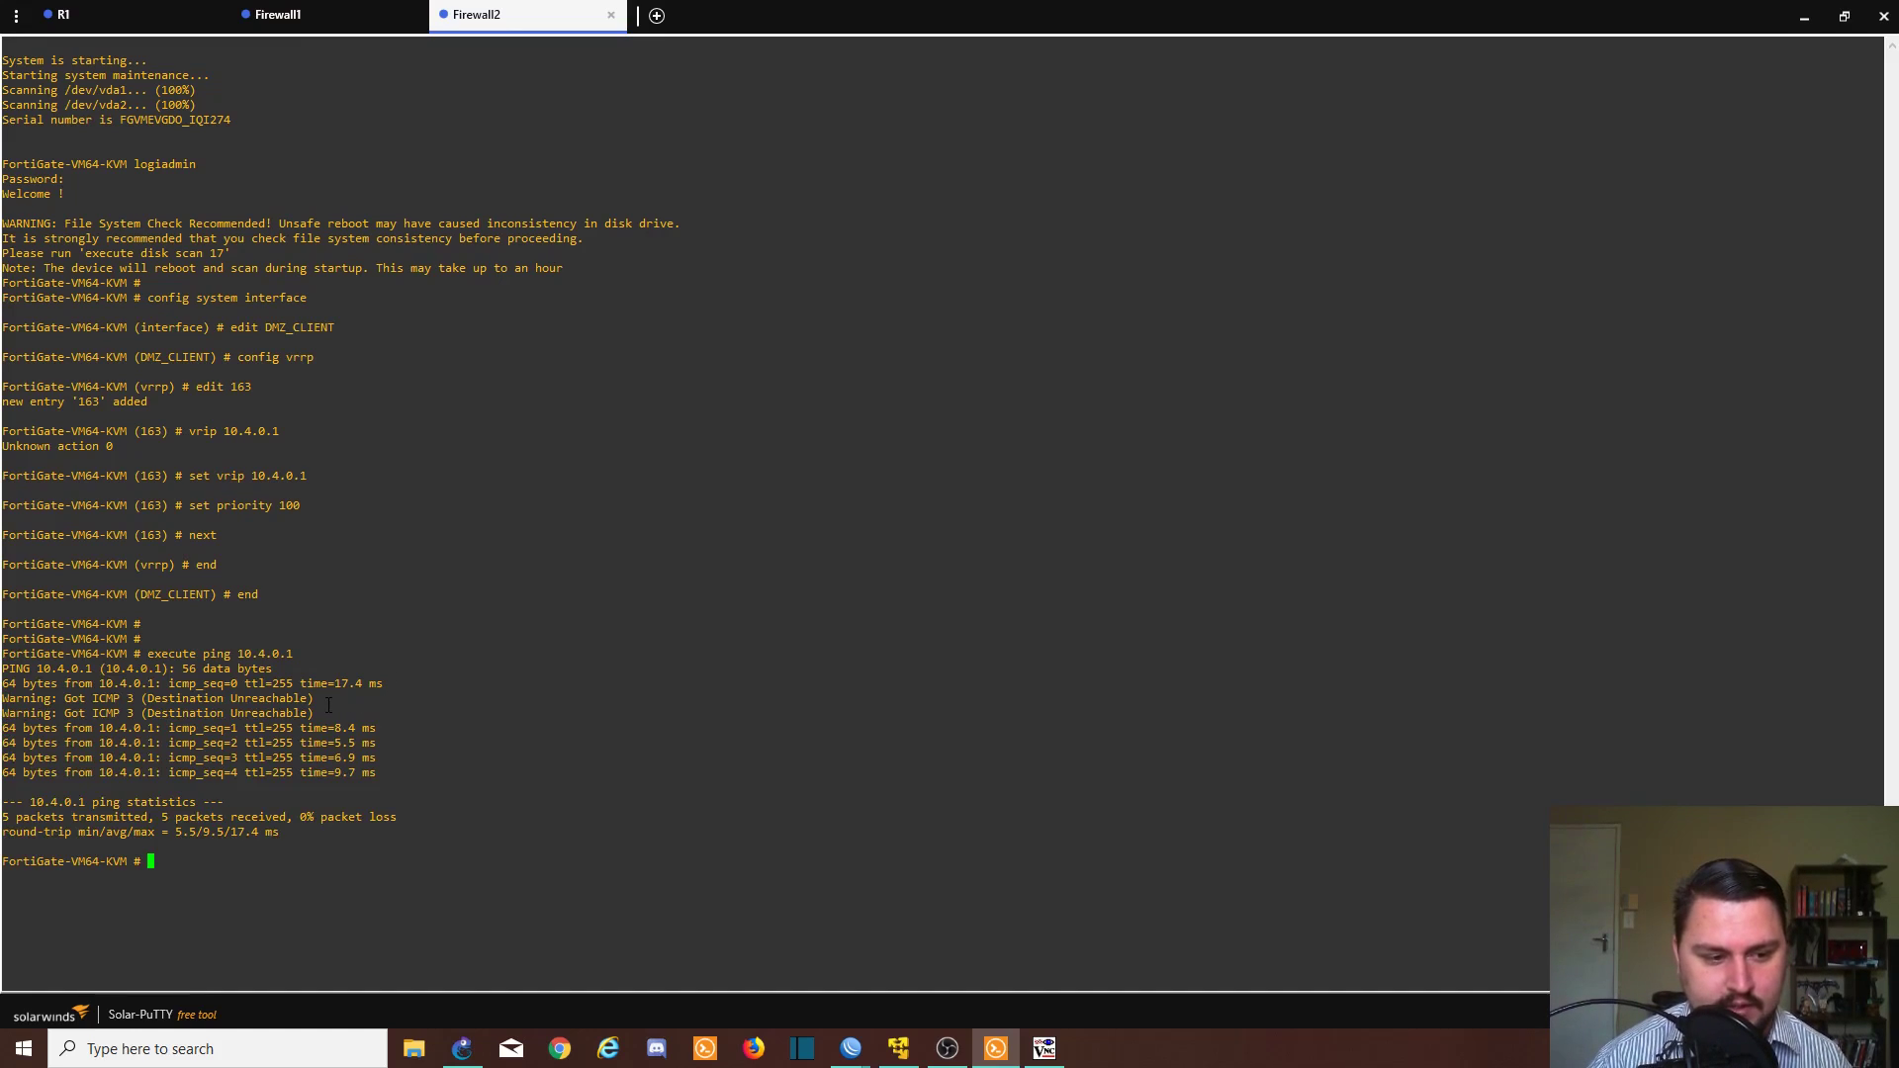
key(Up)
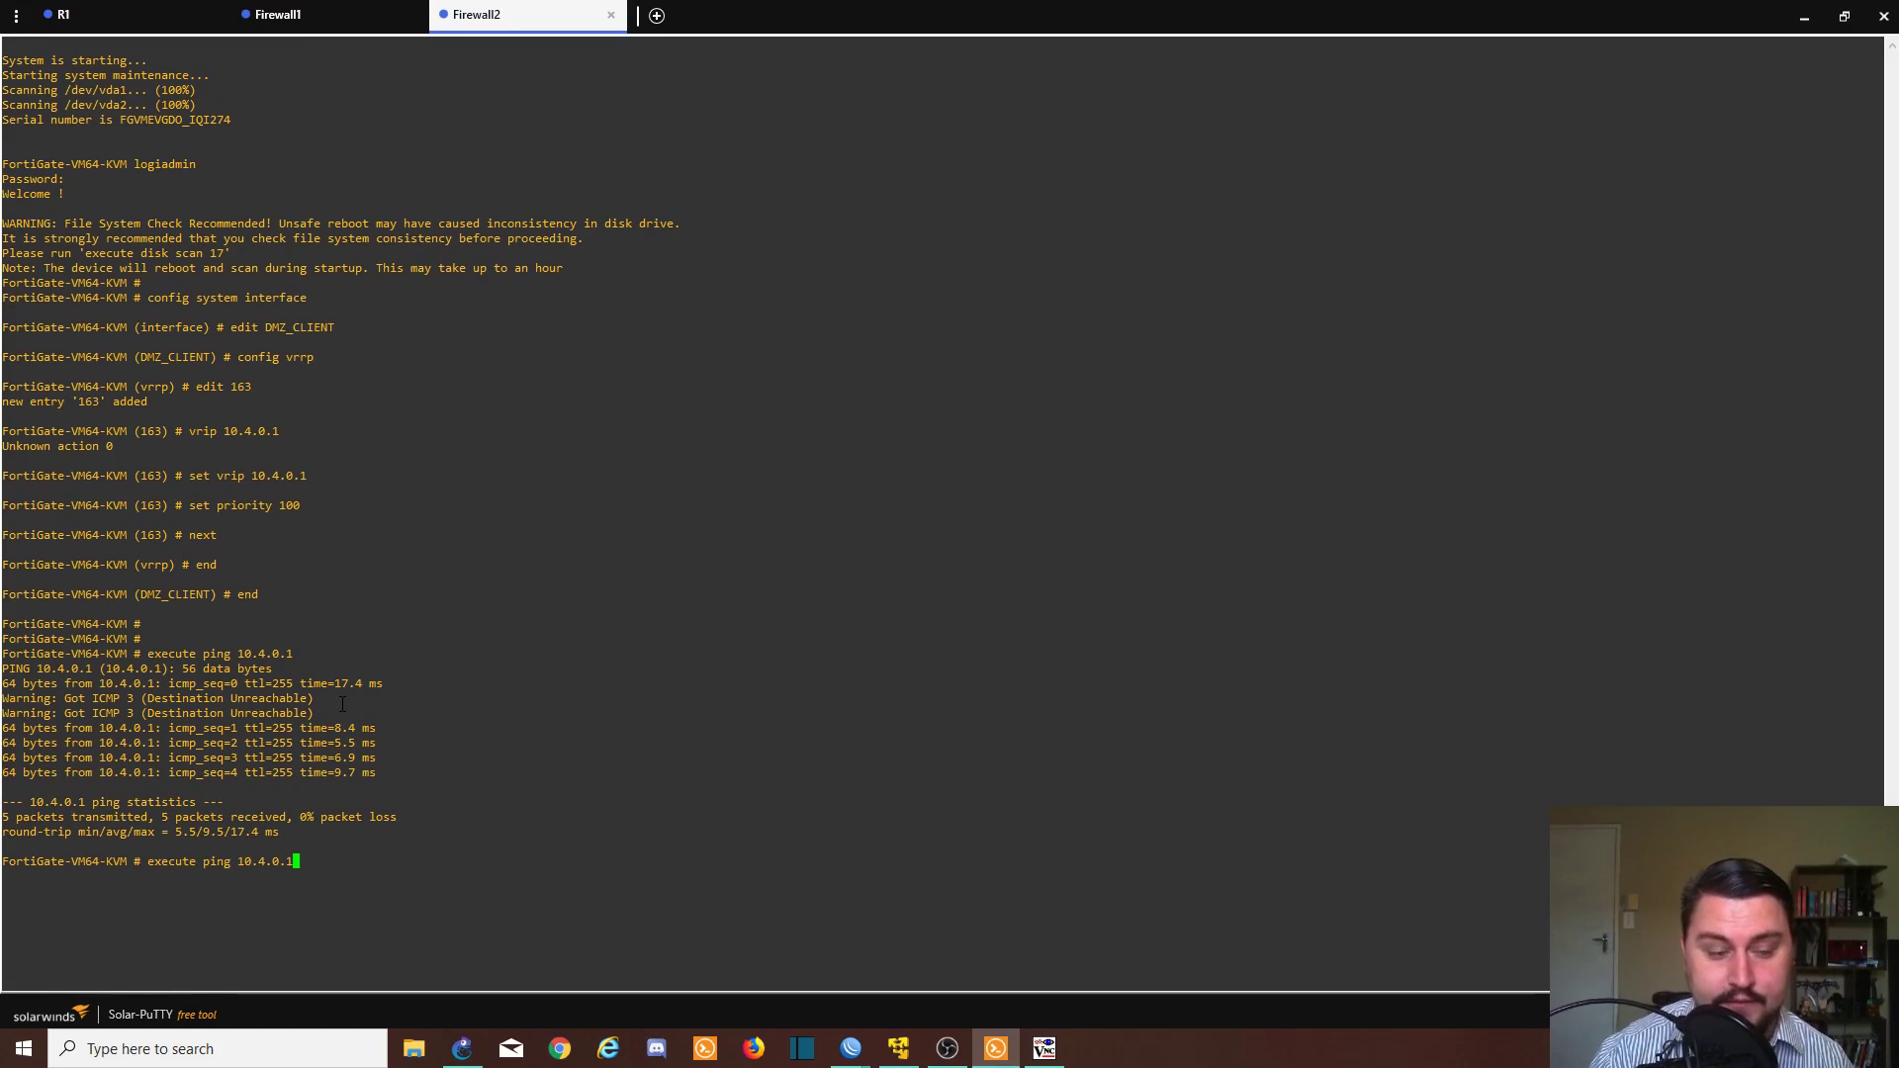
key(Return)
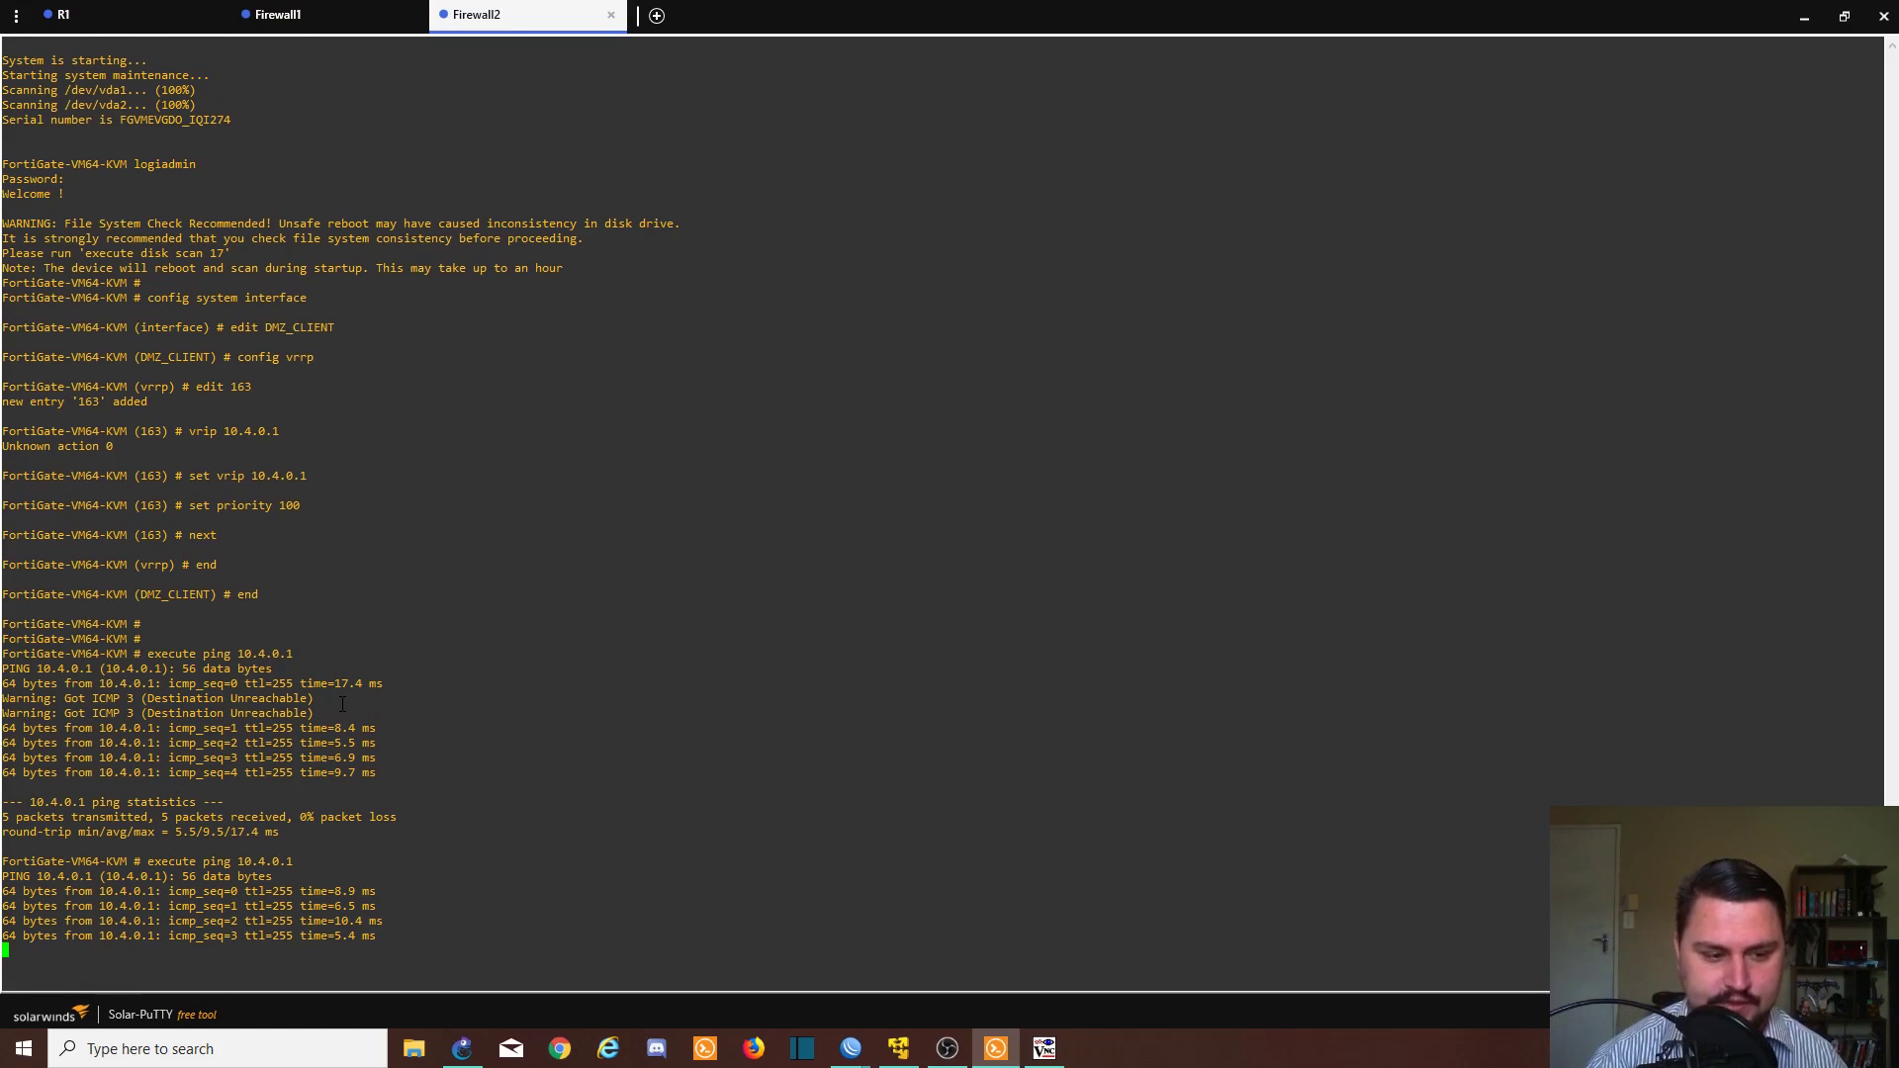
key(alt+Tab)
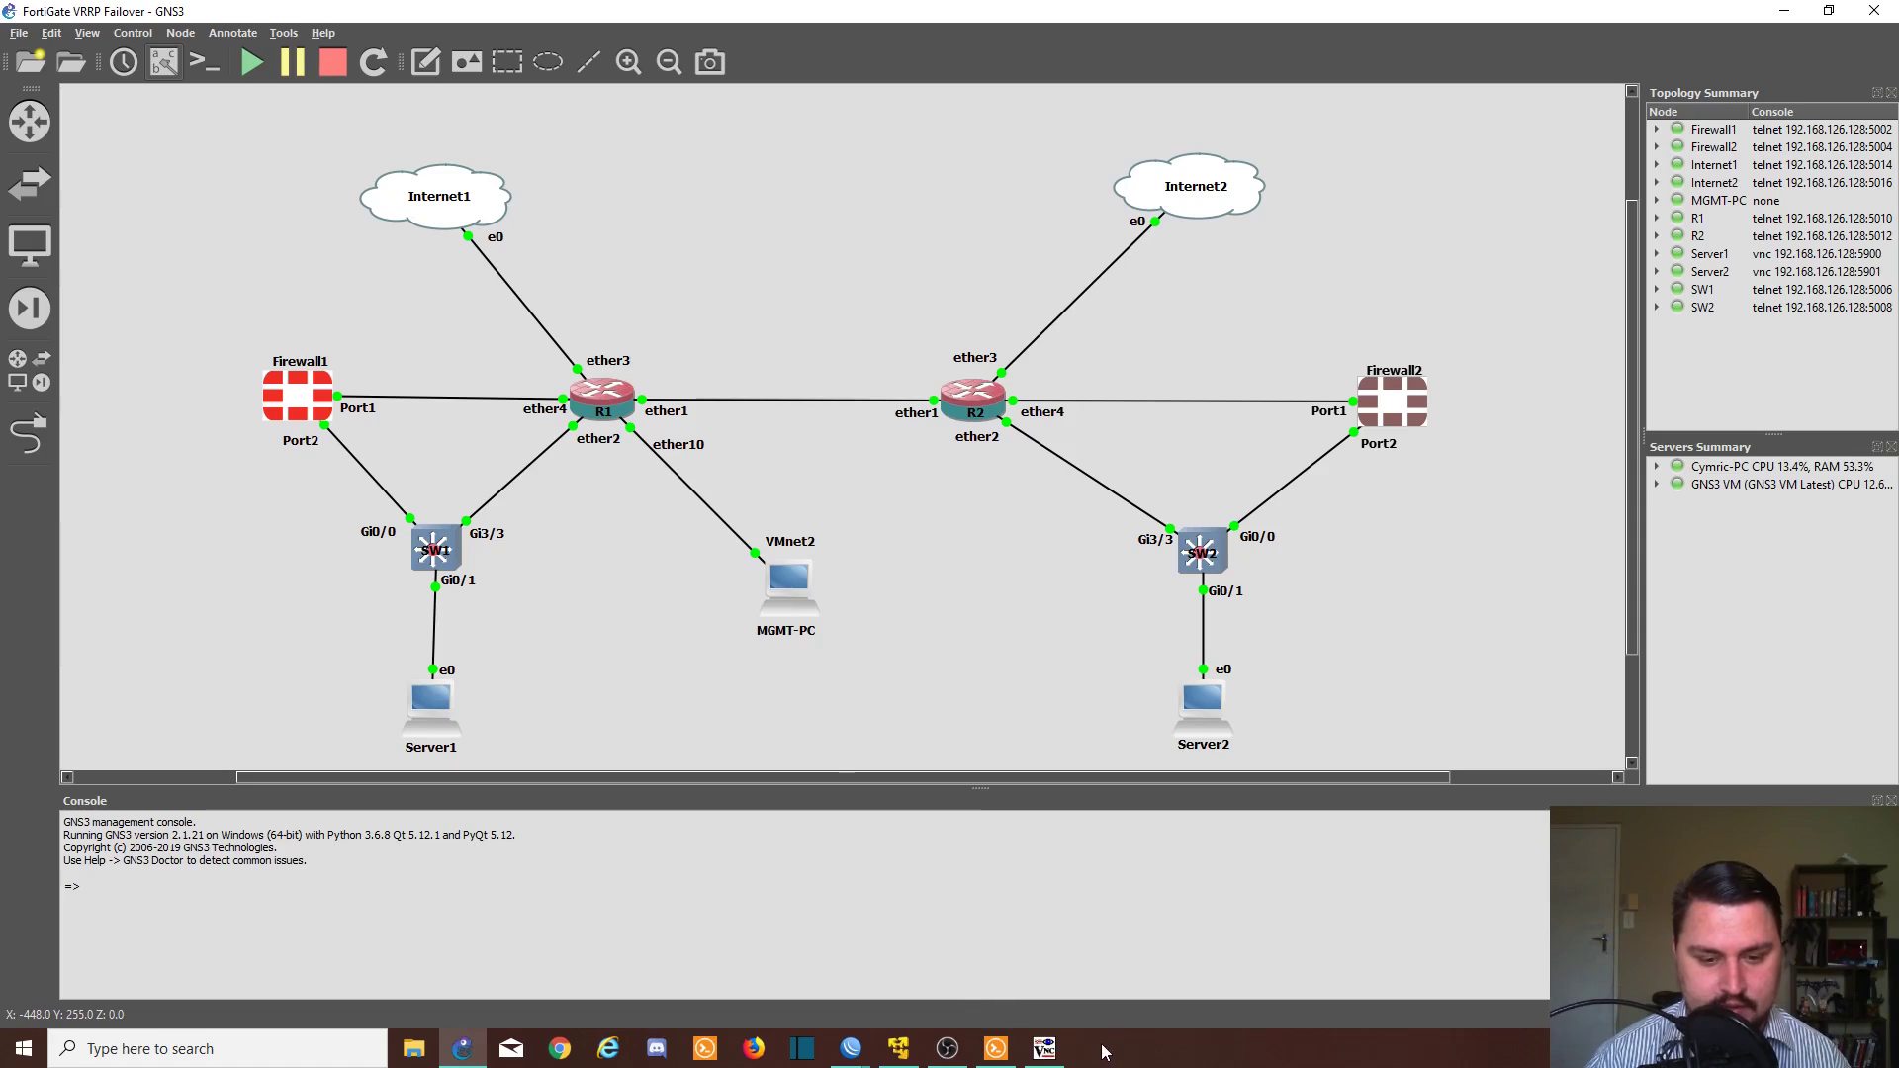
- Ping gateway 10.4.0.1 from Server1's console, stop it with Ctrl+C, and rerun it
click(1045, 1049)
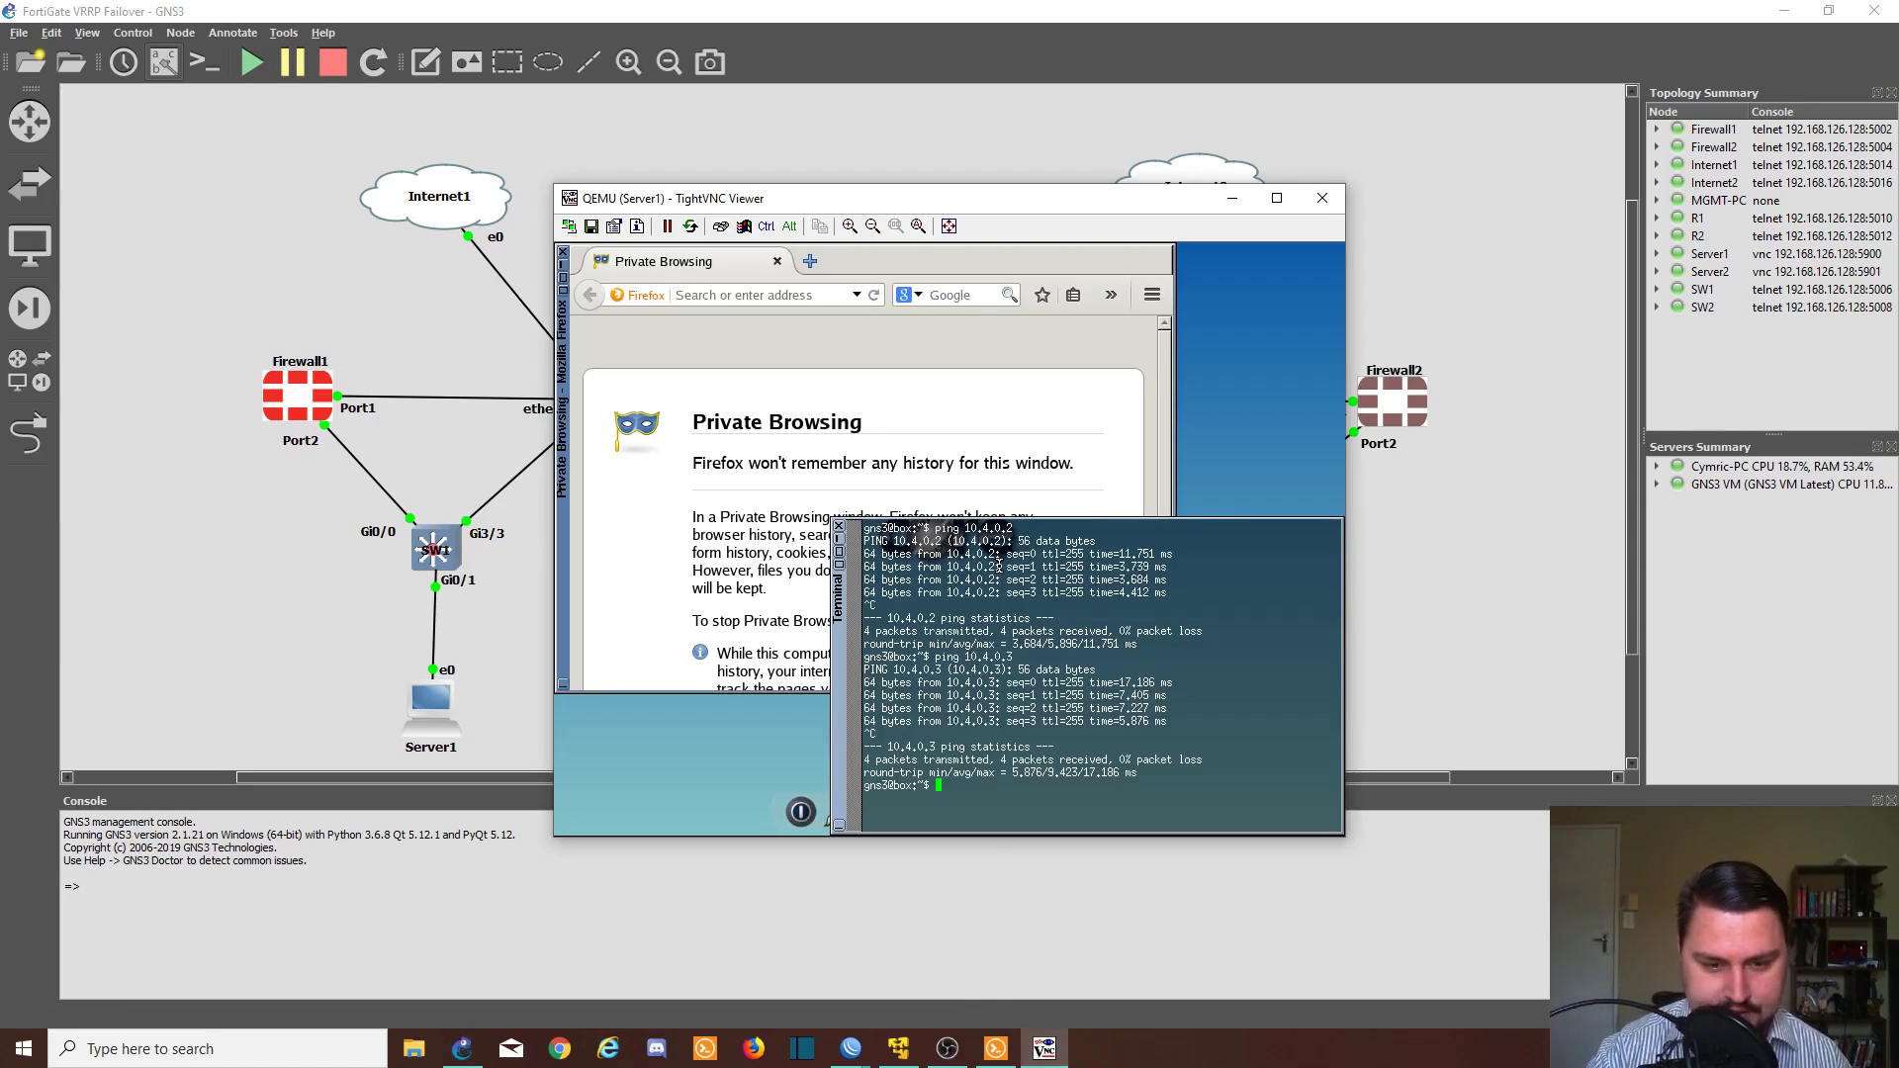
key(Return)
key(Return)
text(ping 1)
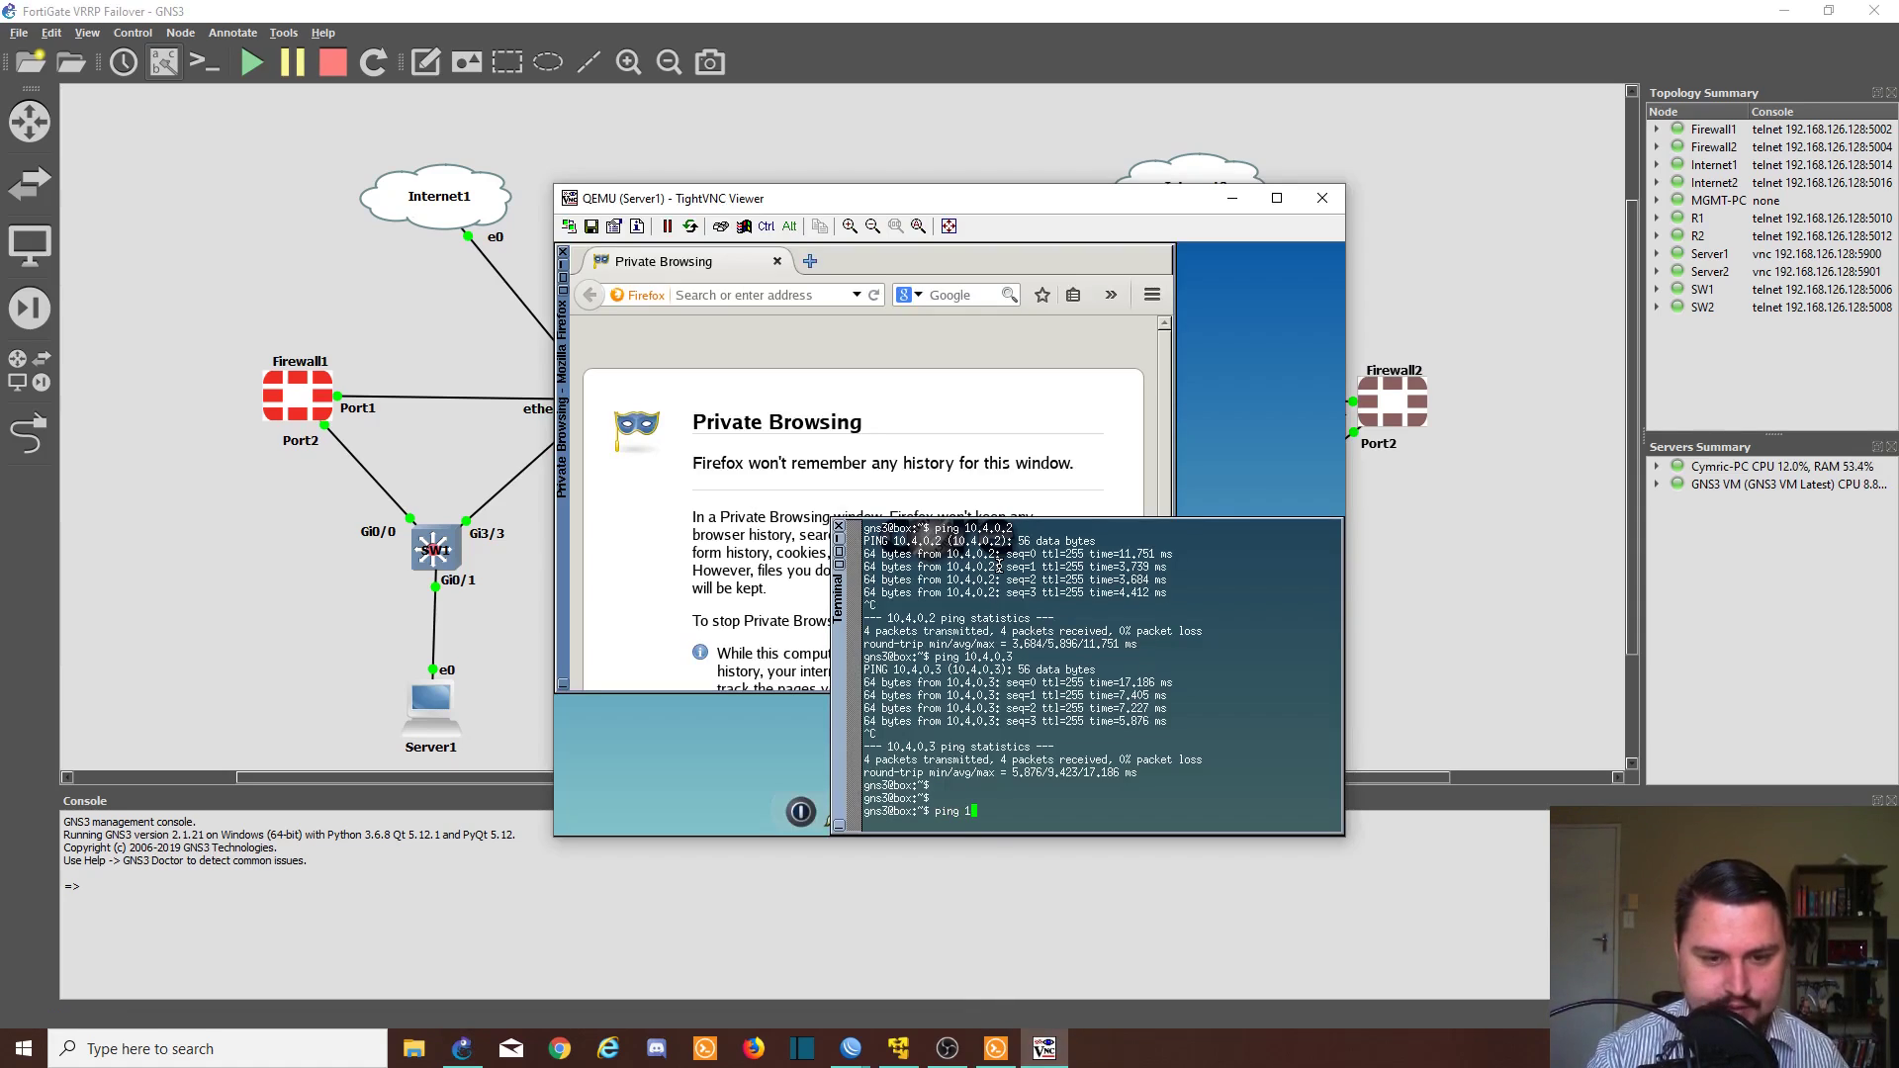
text(0.4.0.1)
key(Return)
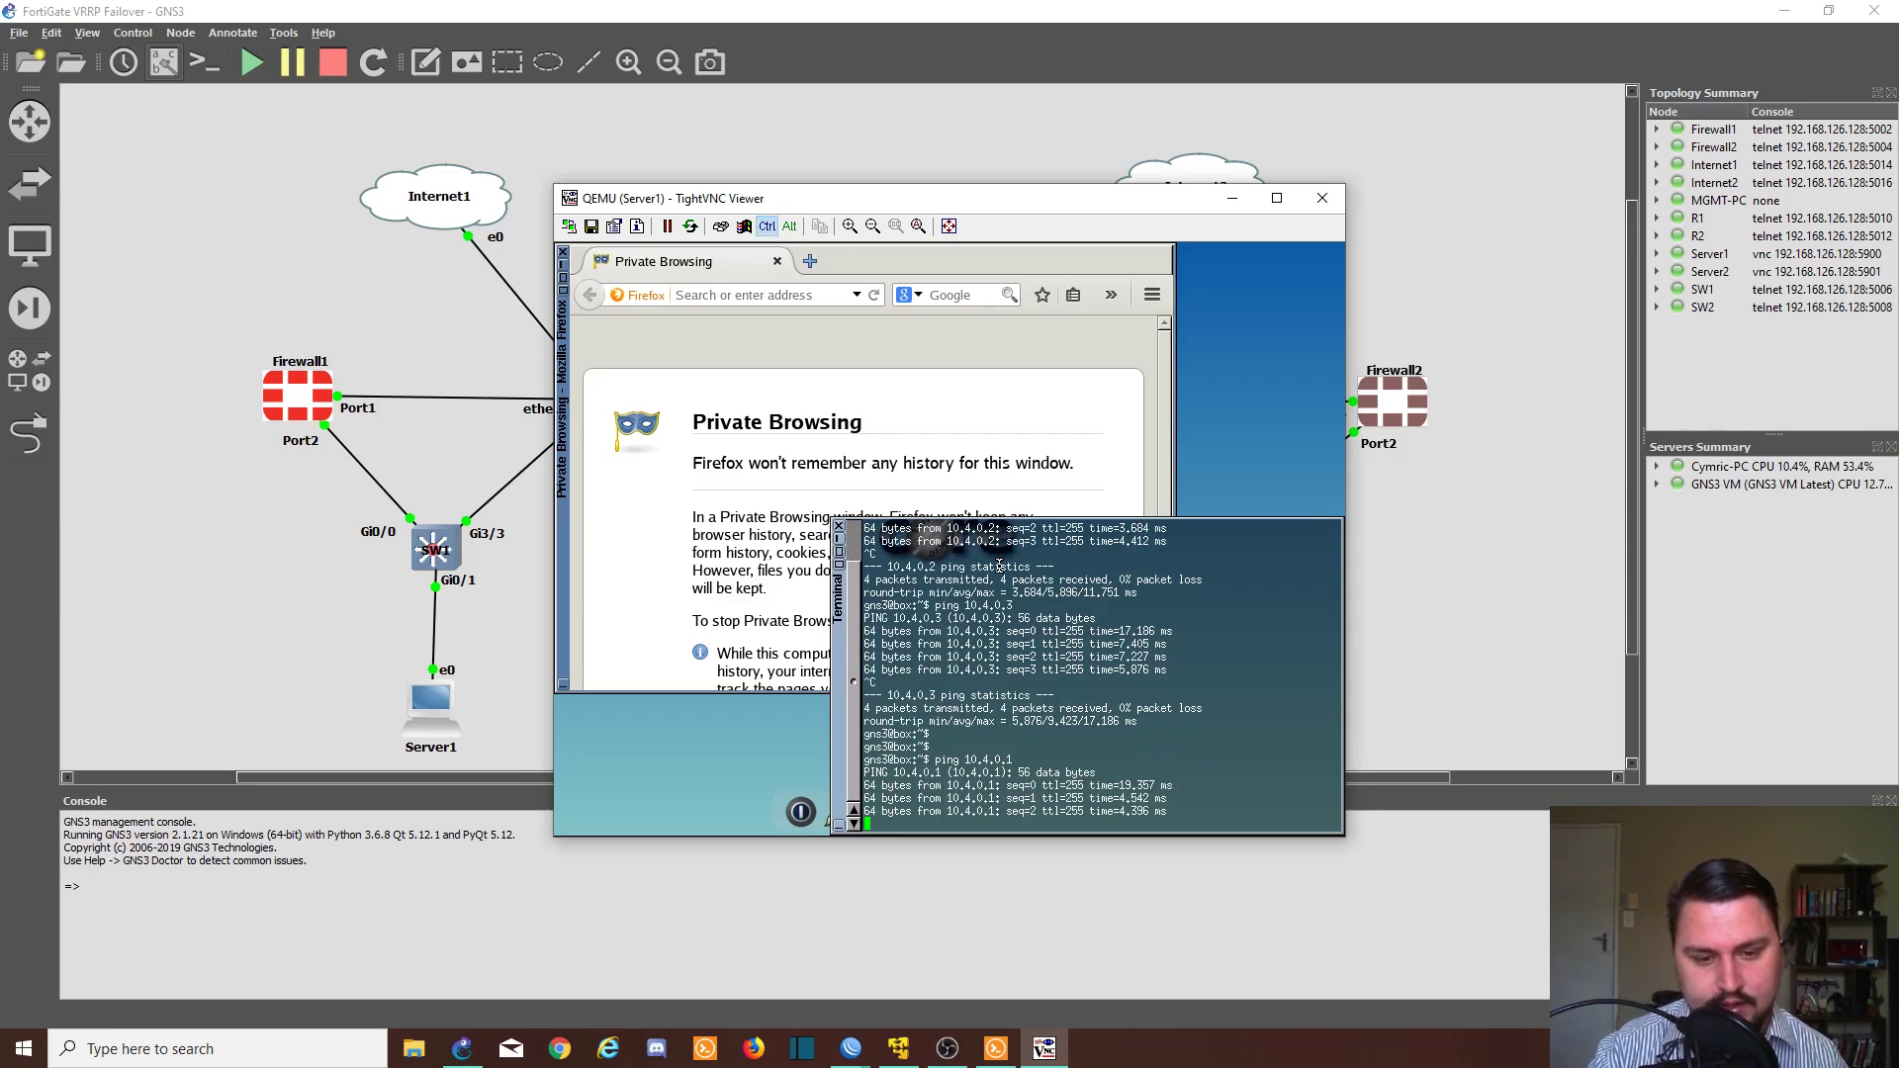
key(ctrl+c)
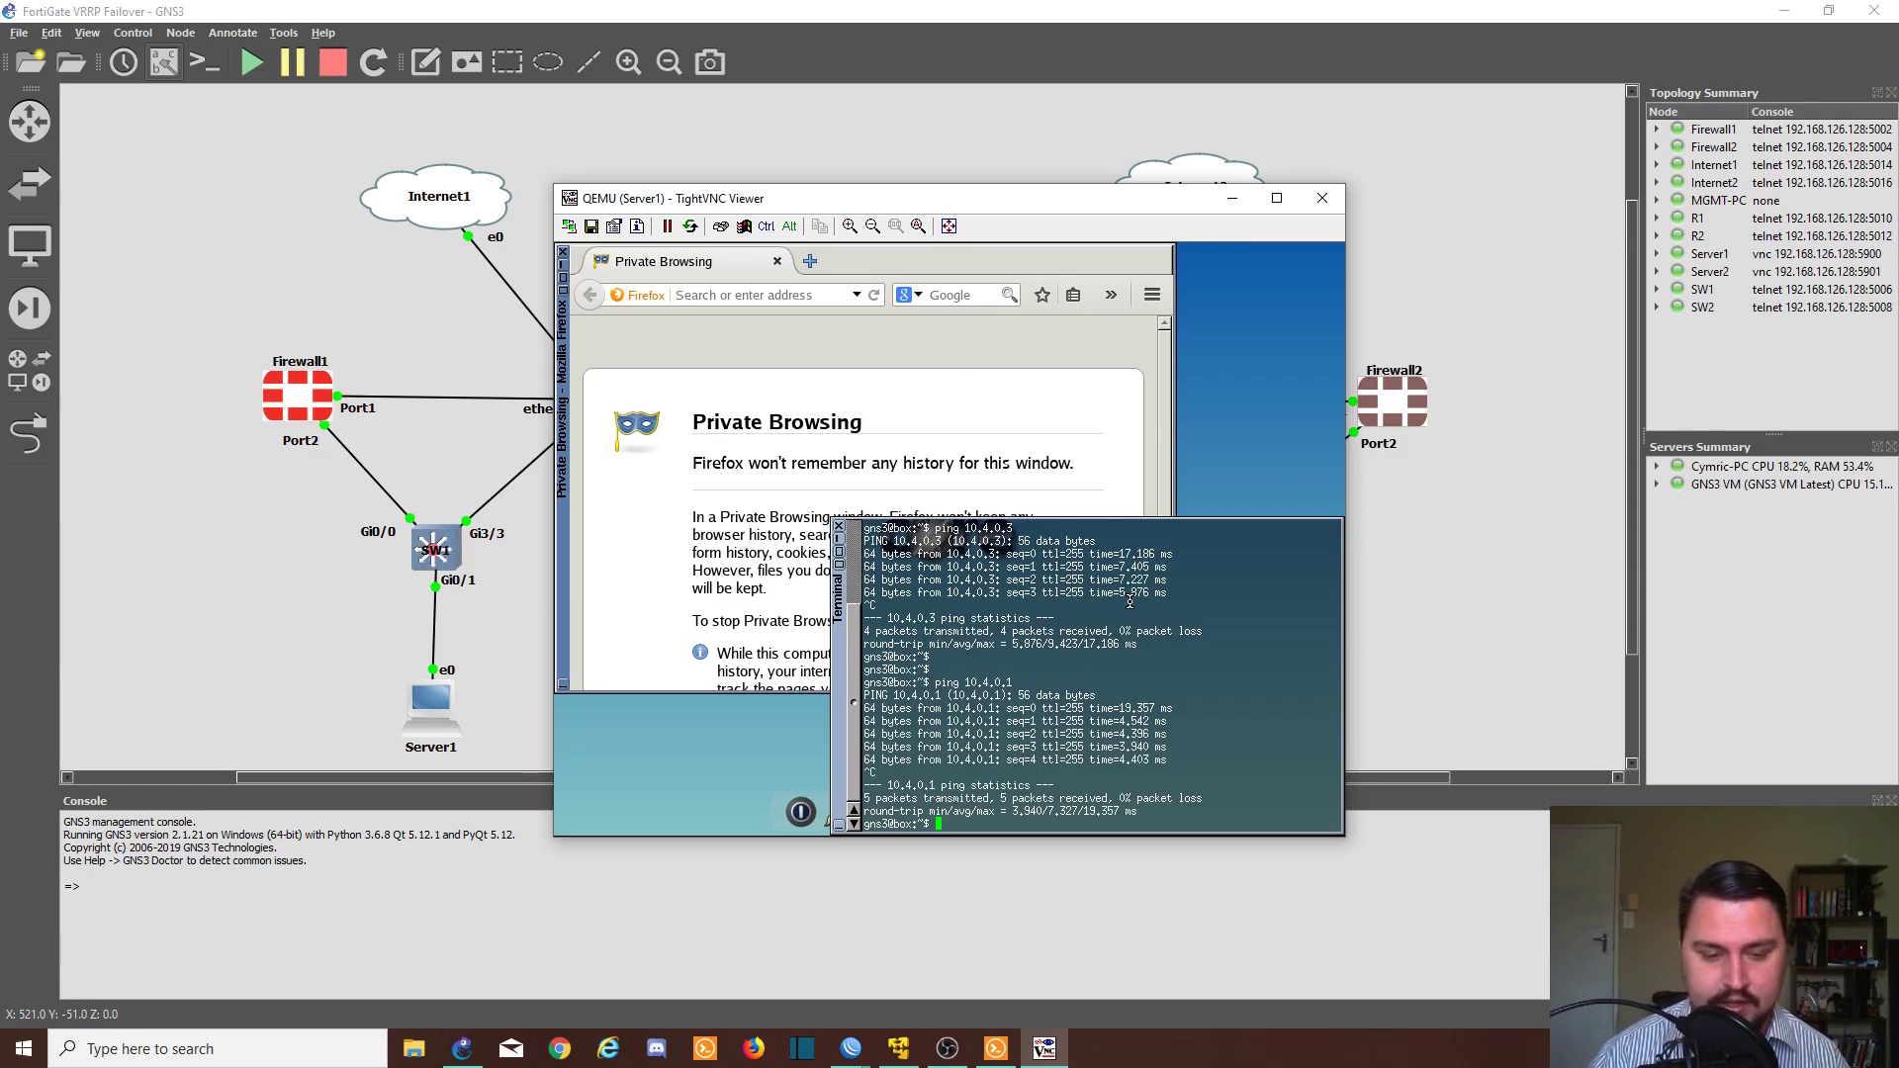
key(Up)
key(Return)
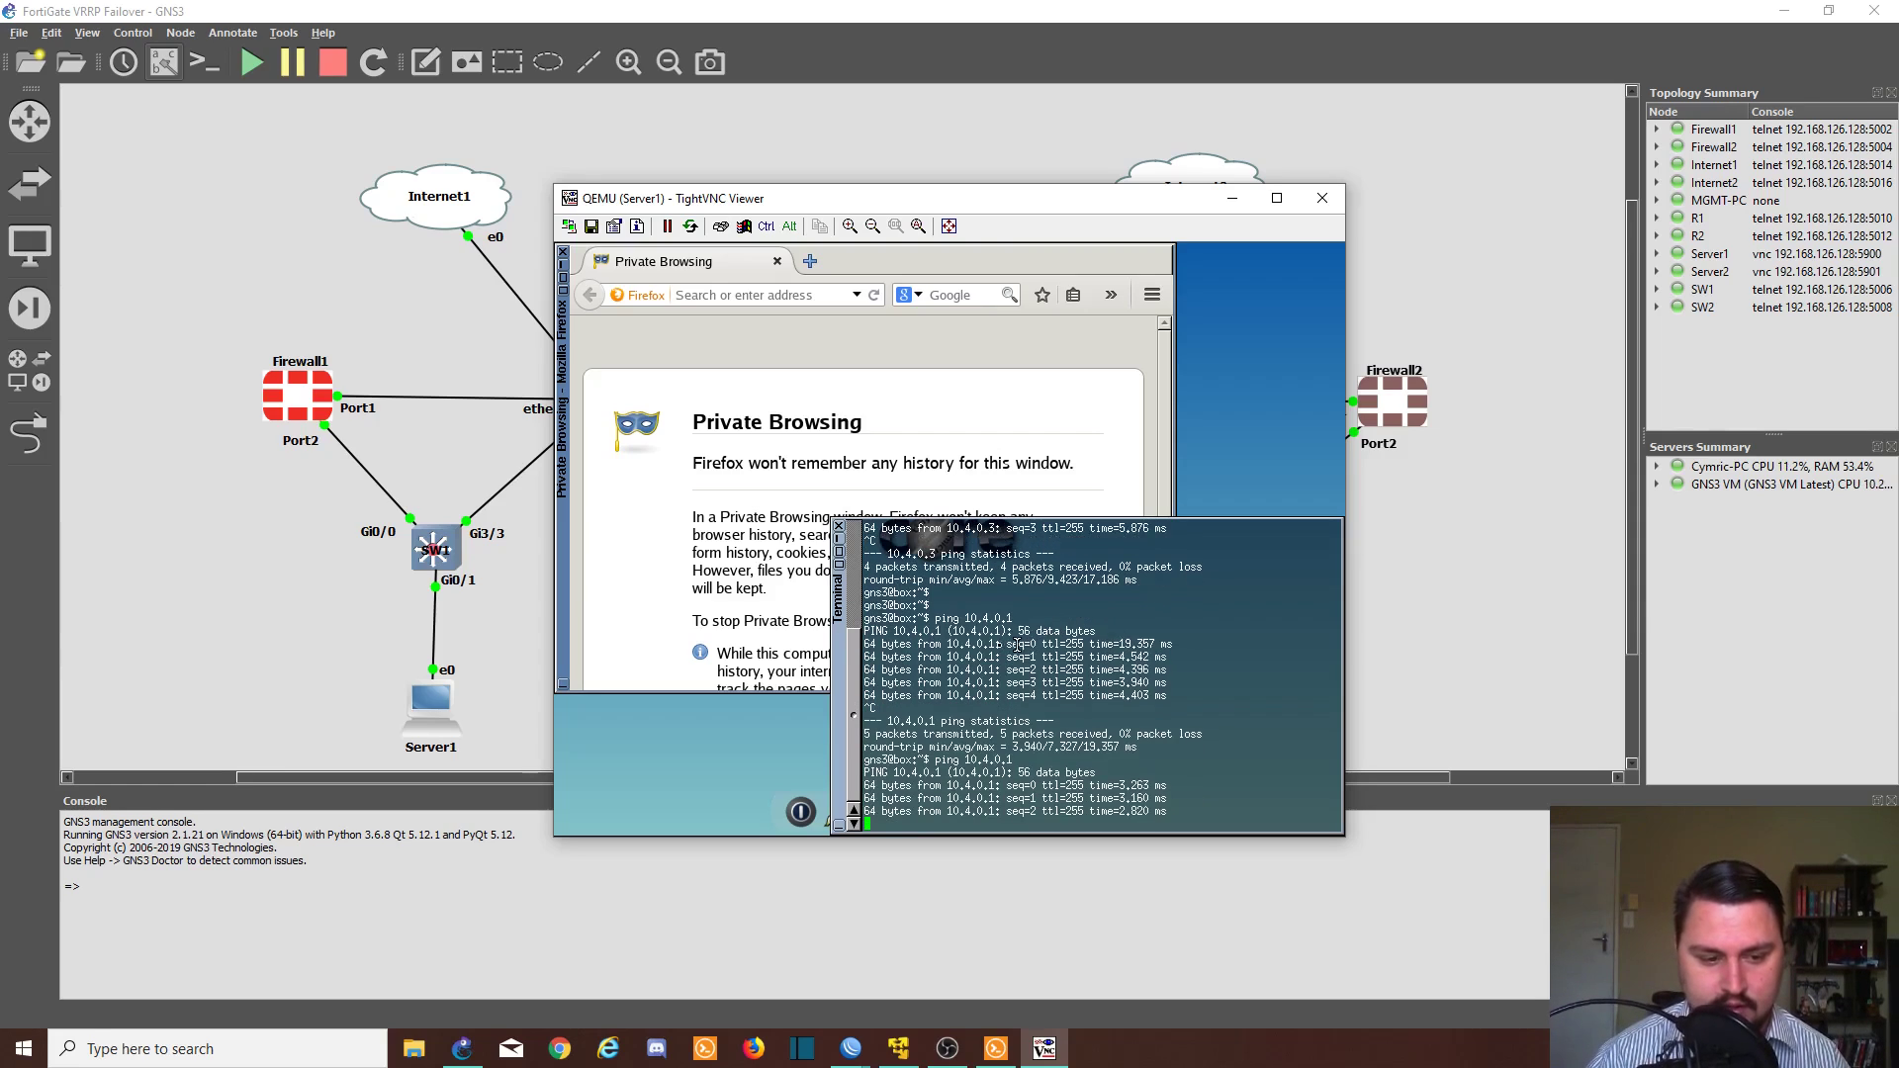
click(609, 1049)
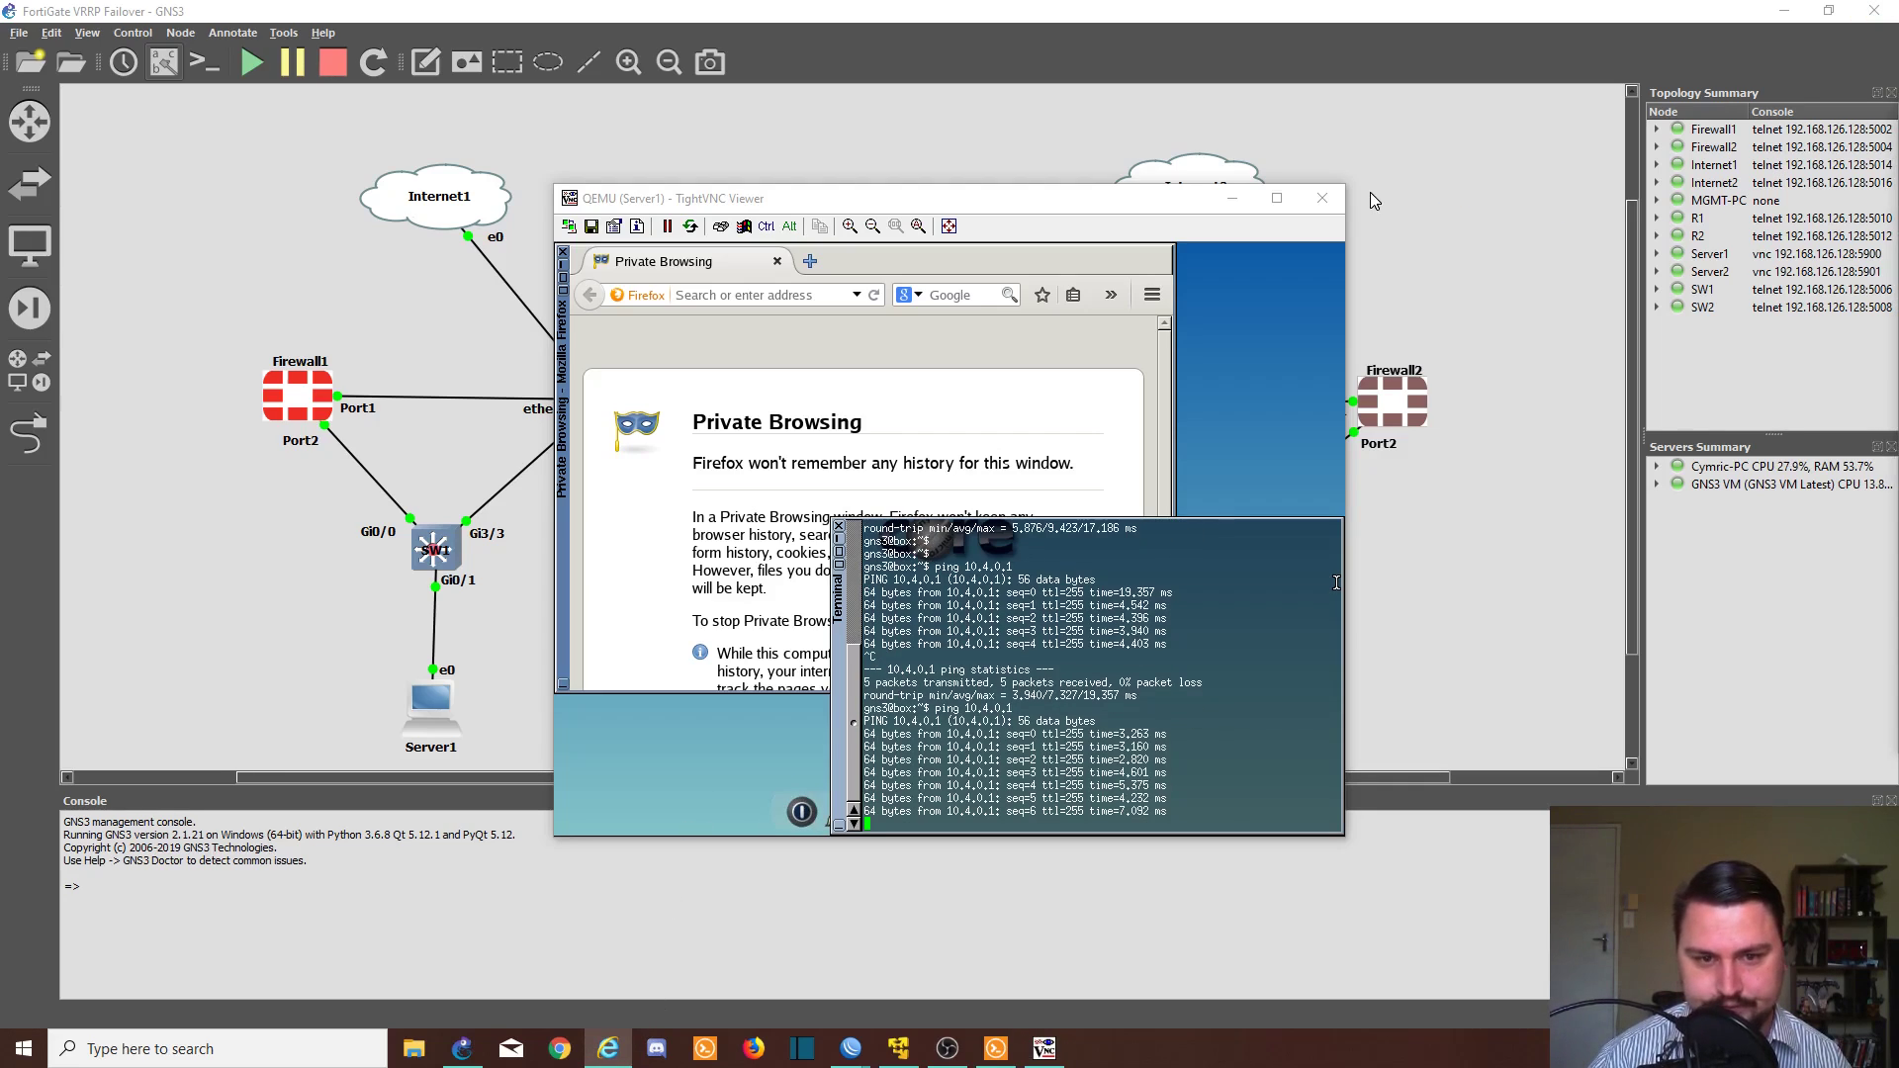
- Load the FortiGate at 169.255.255.2 in Internet Explorer and log in as admin
drag(1073, 207, 524, 232)
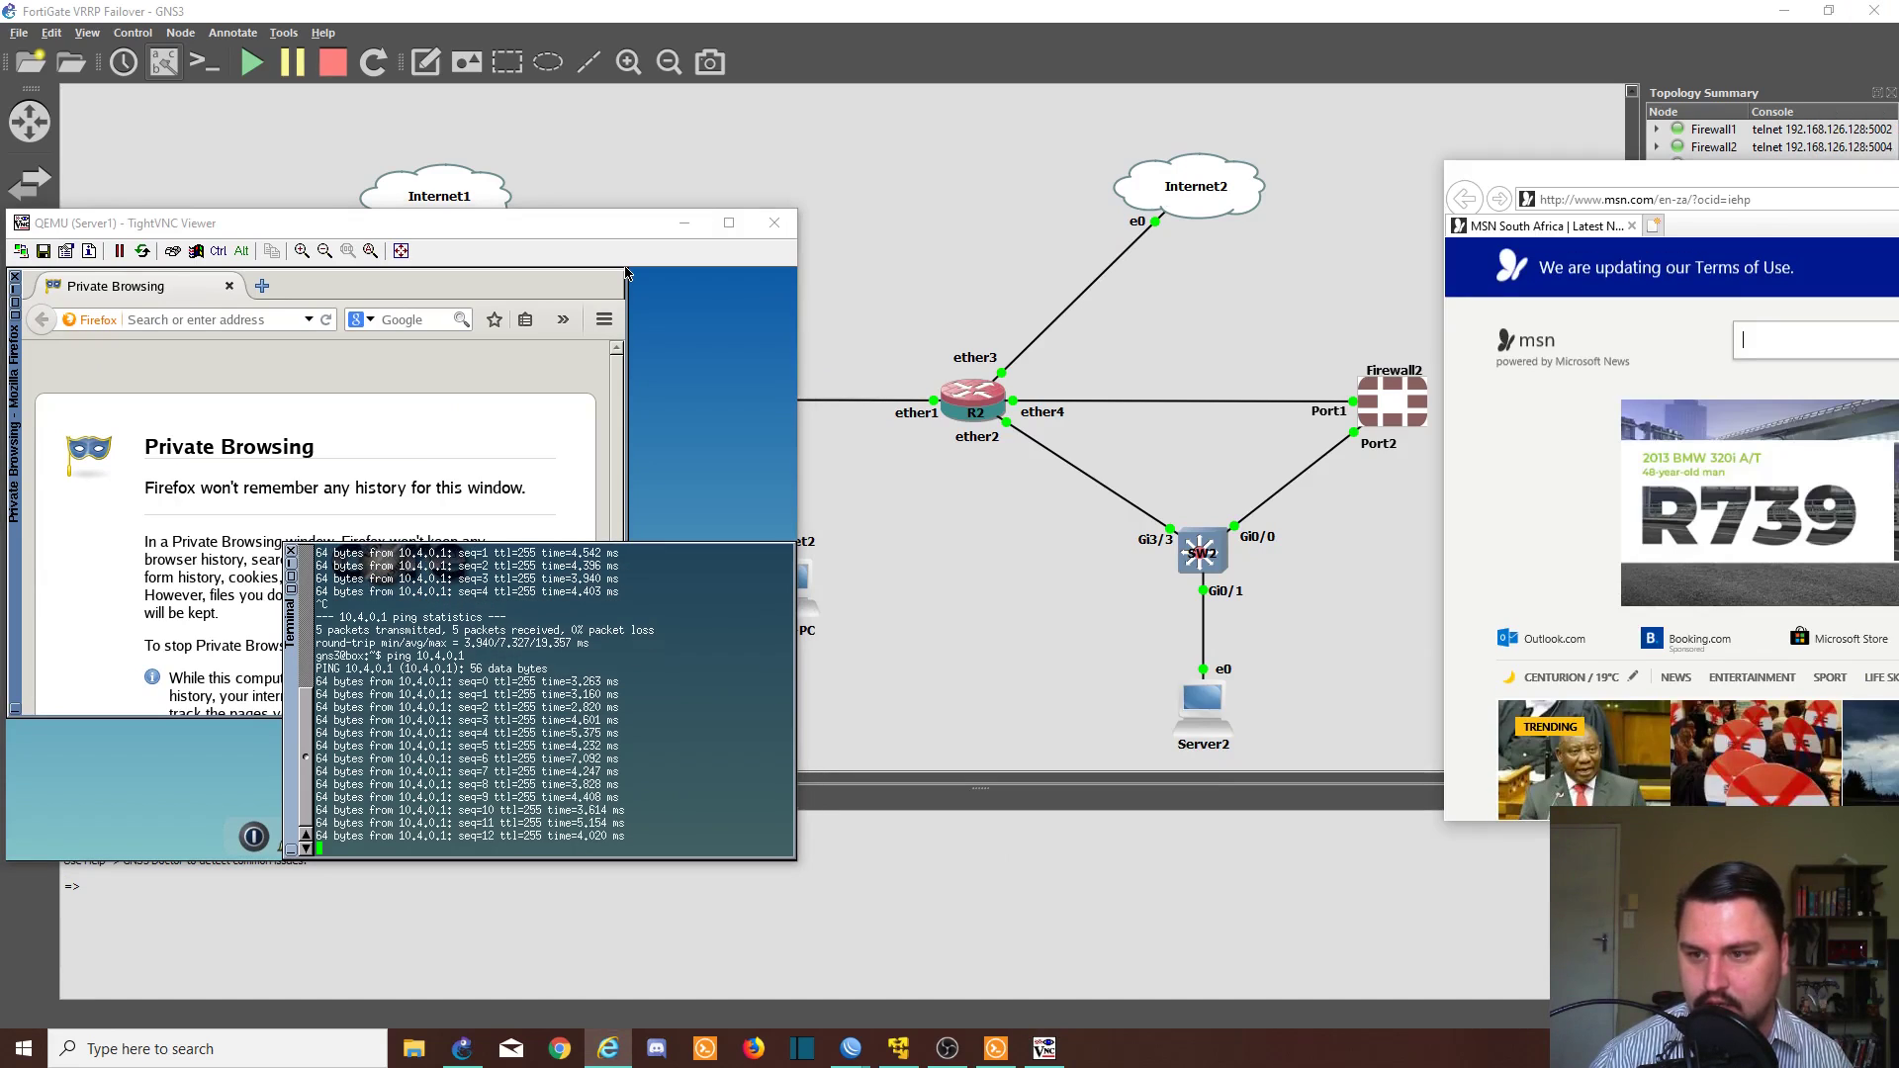
drag(1790, 191, 1042, 251)
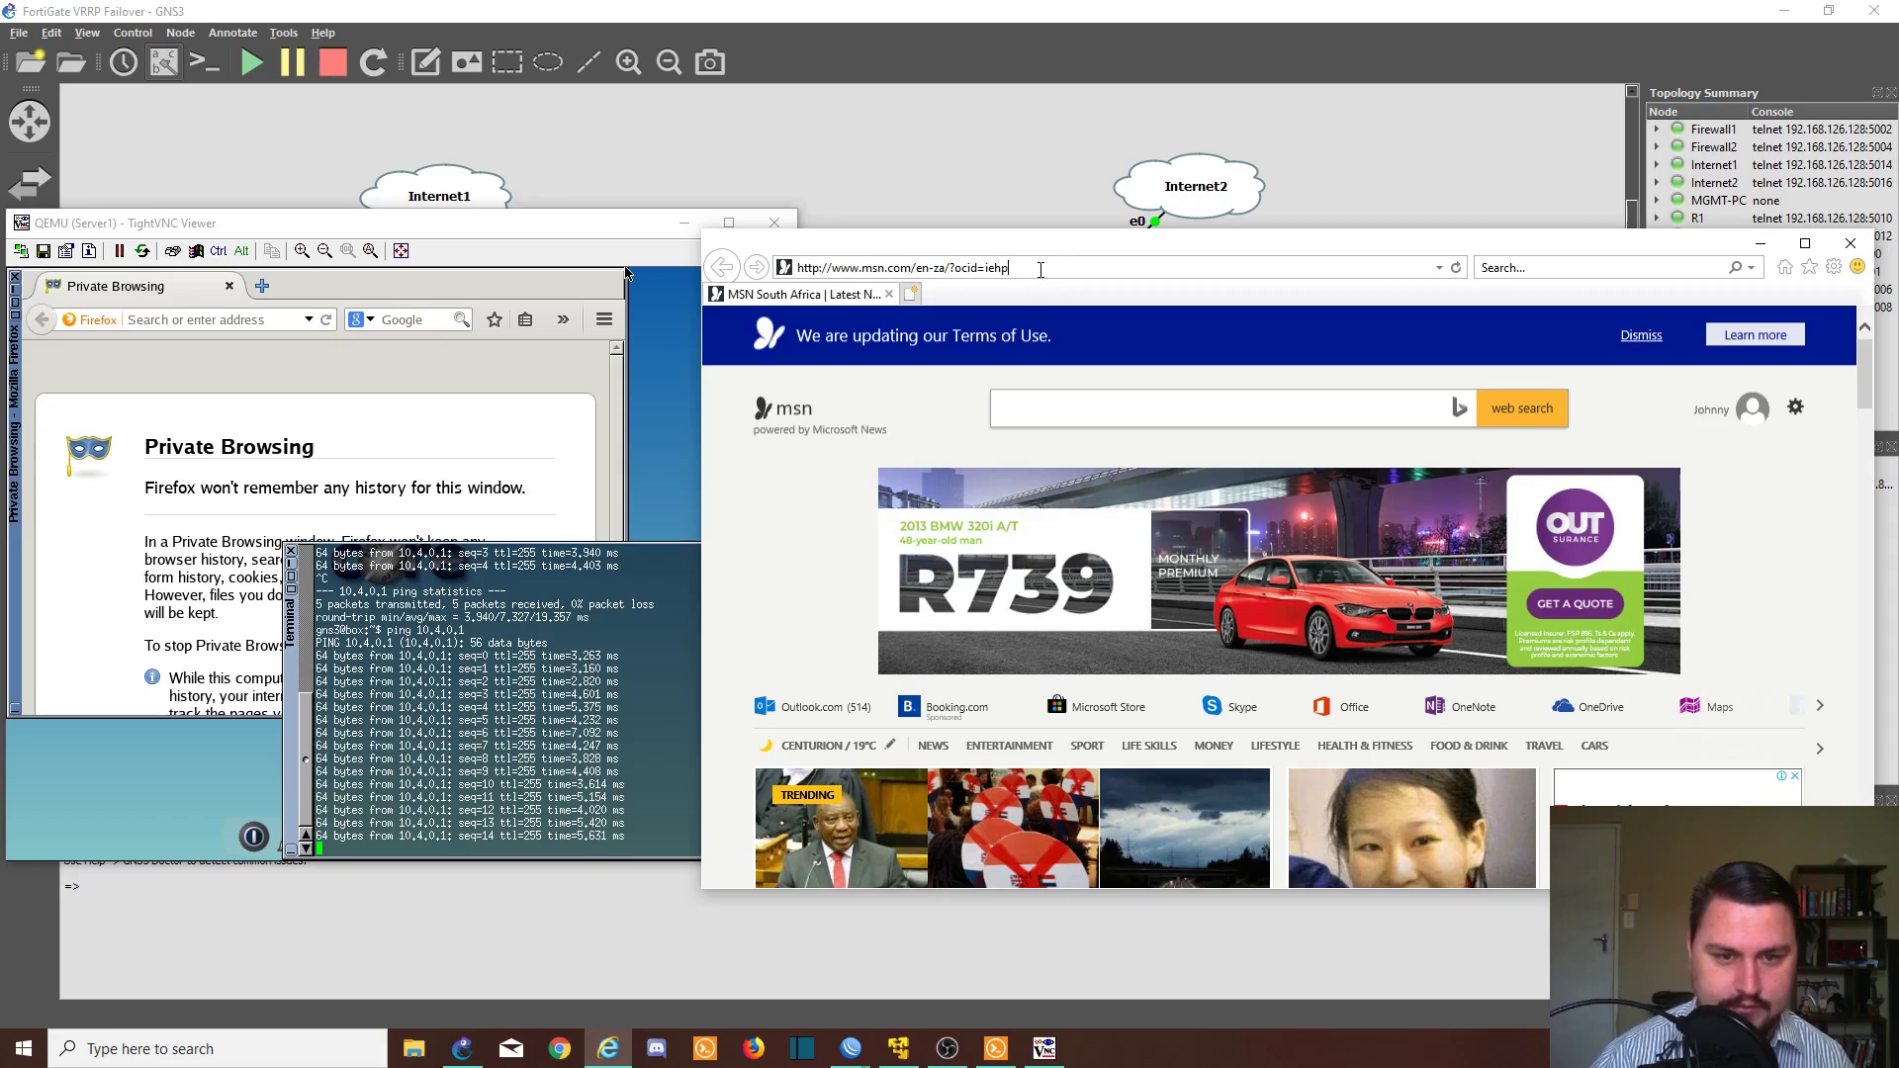
click(1028, 267)
text(169)
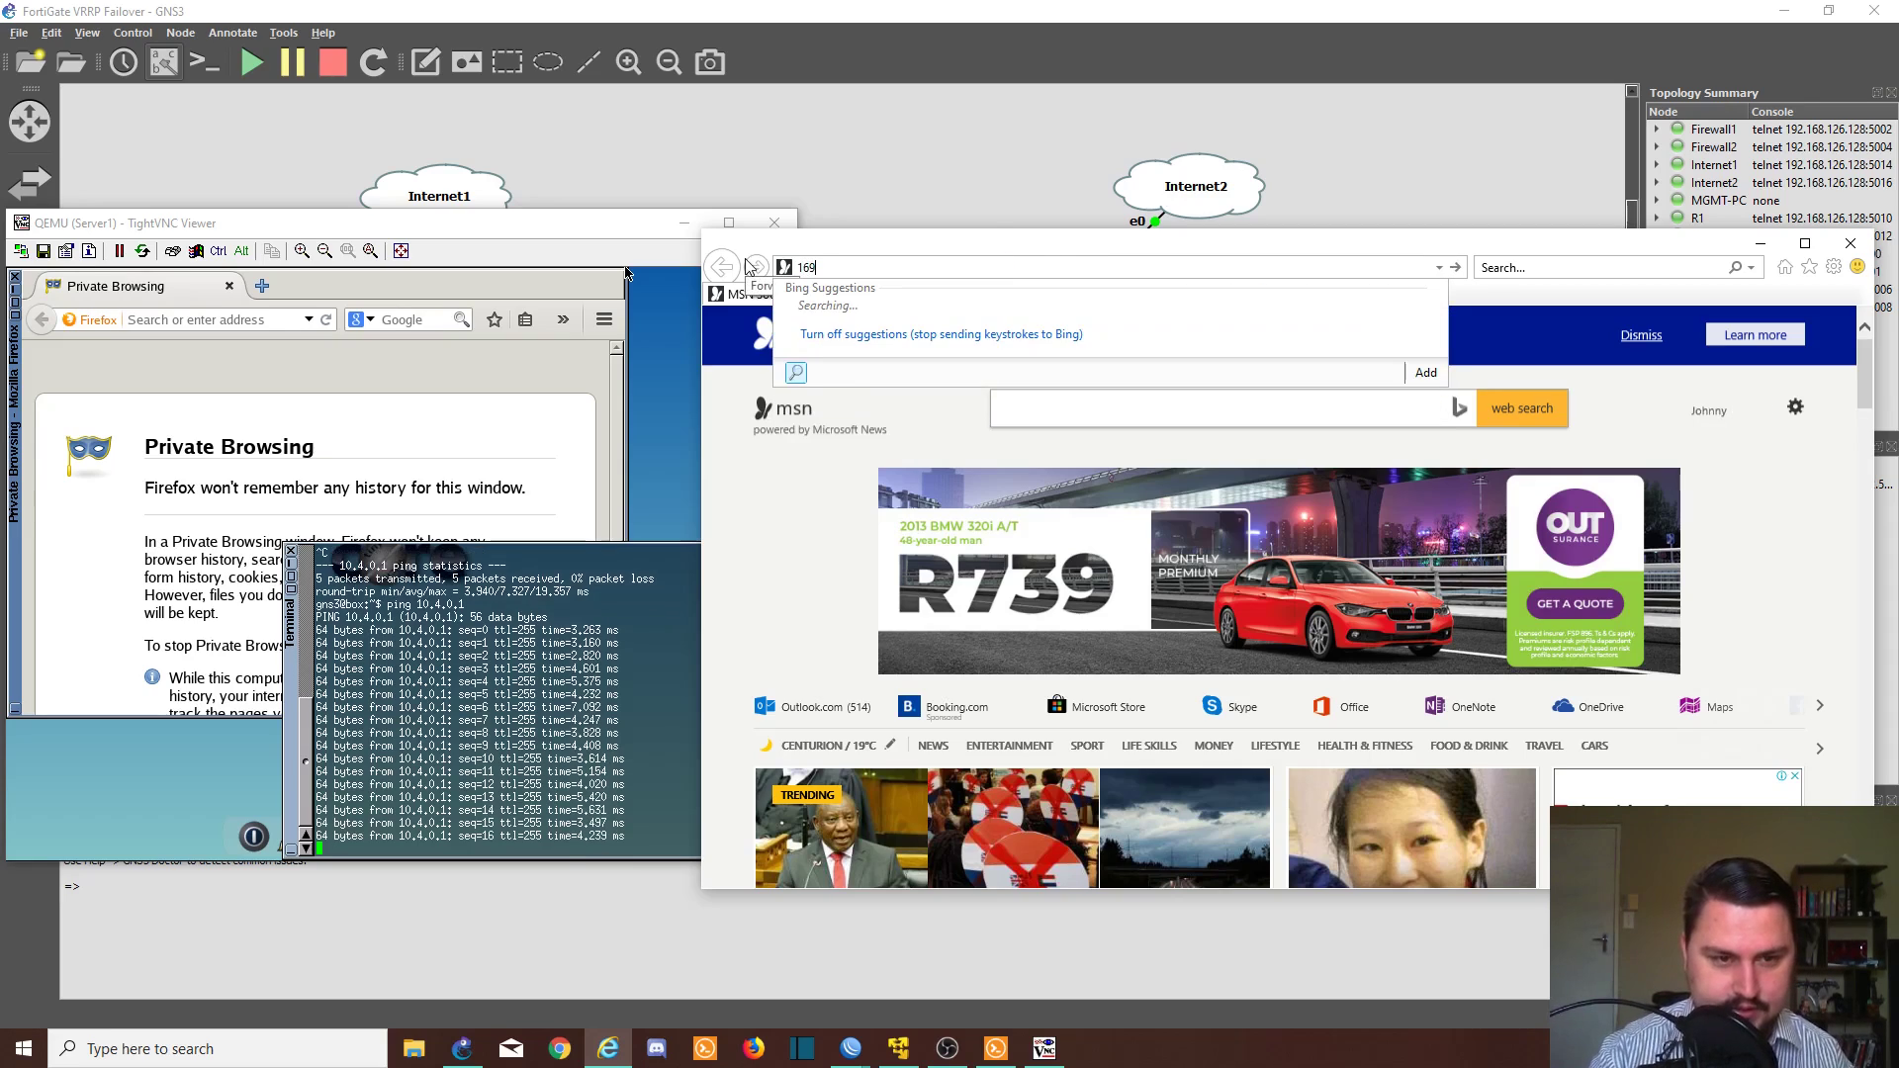
text(.255.255.)
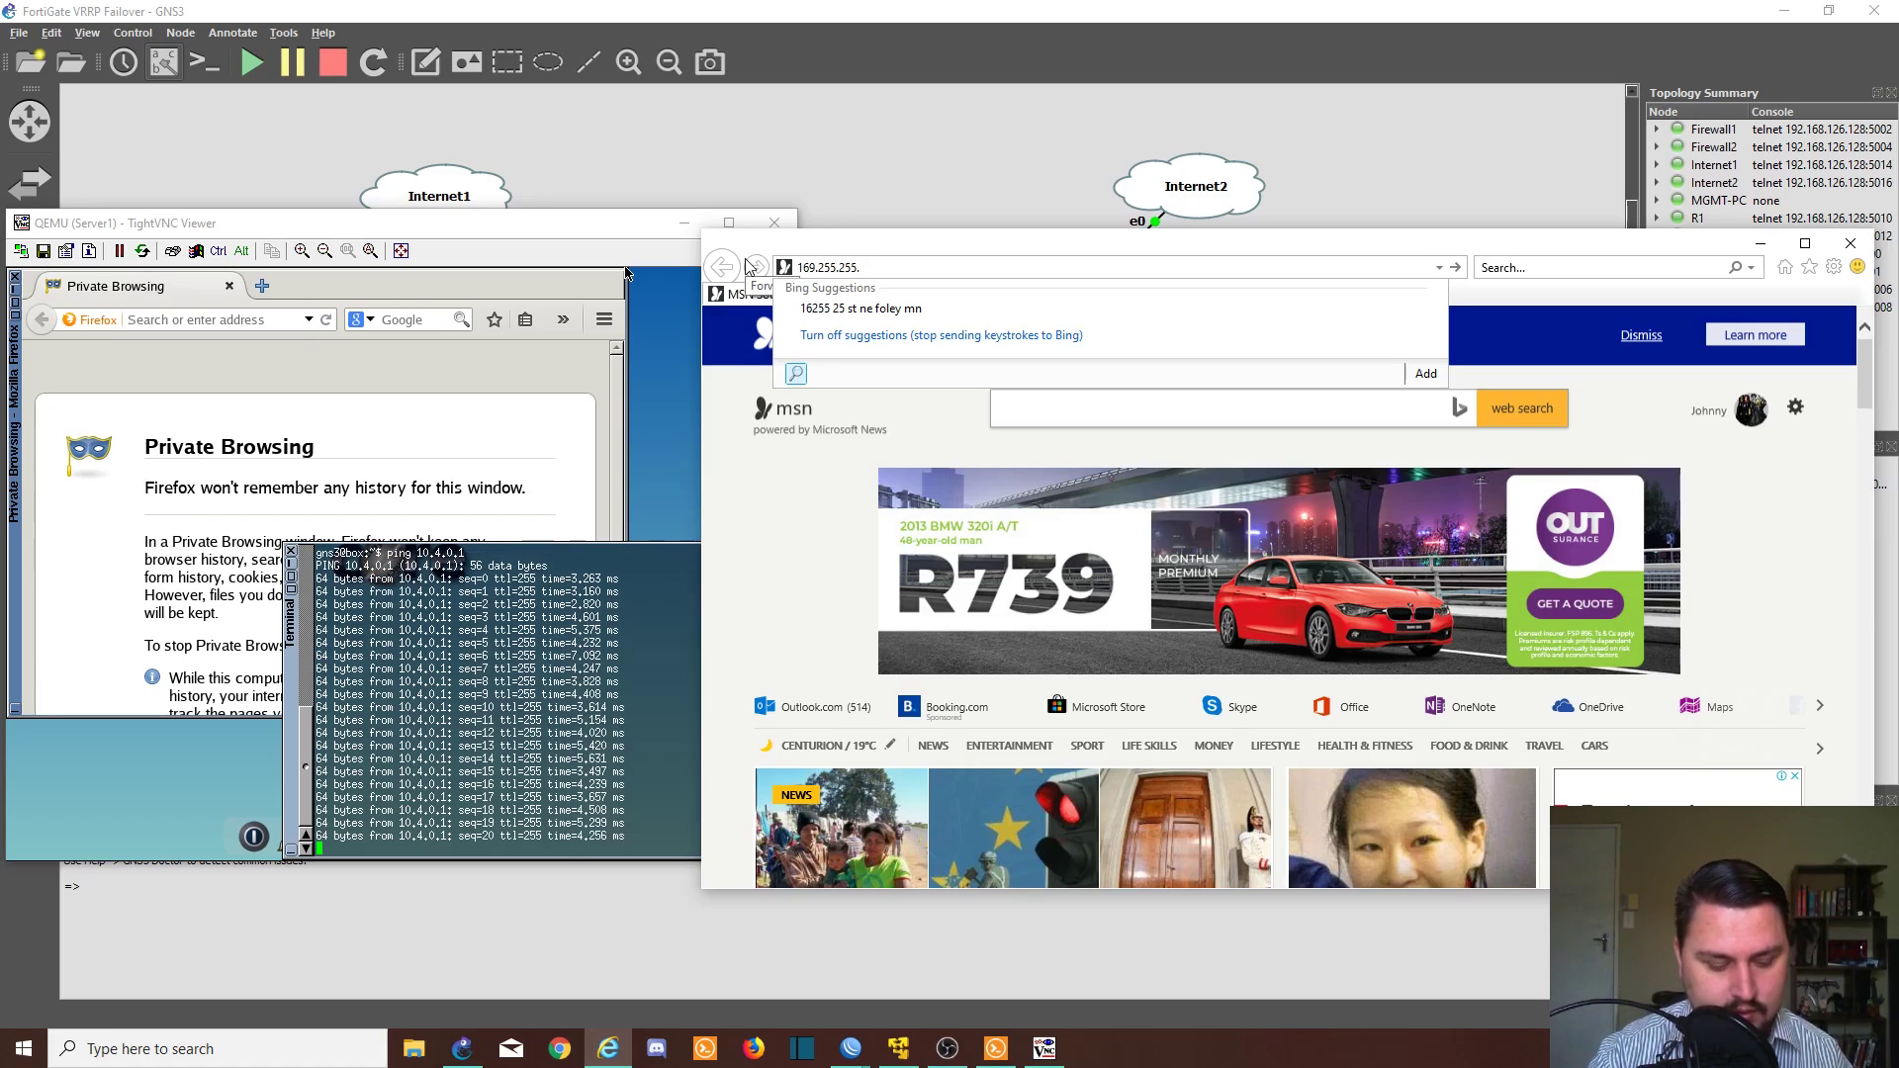
text(2)
key(Return)
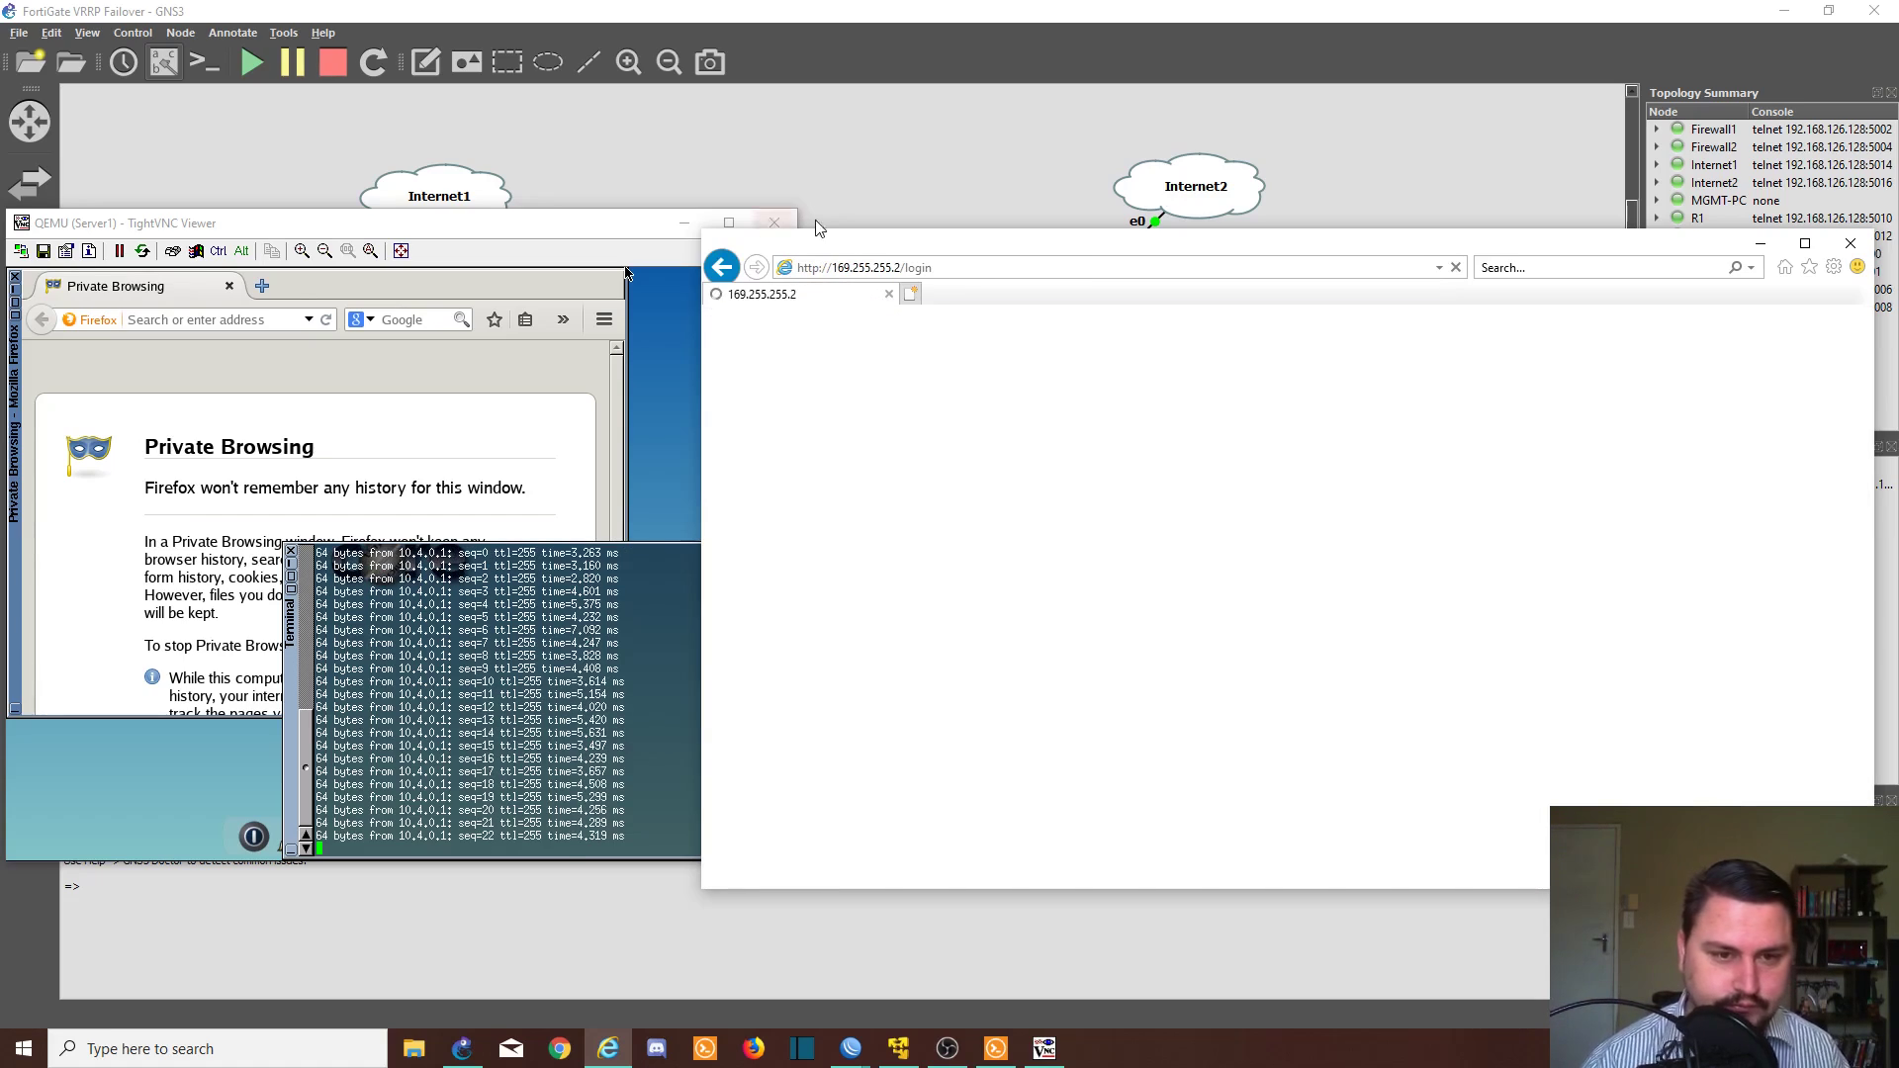
text(admin)
key(Return)
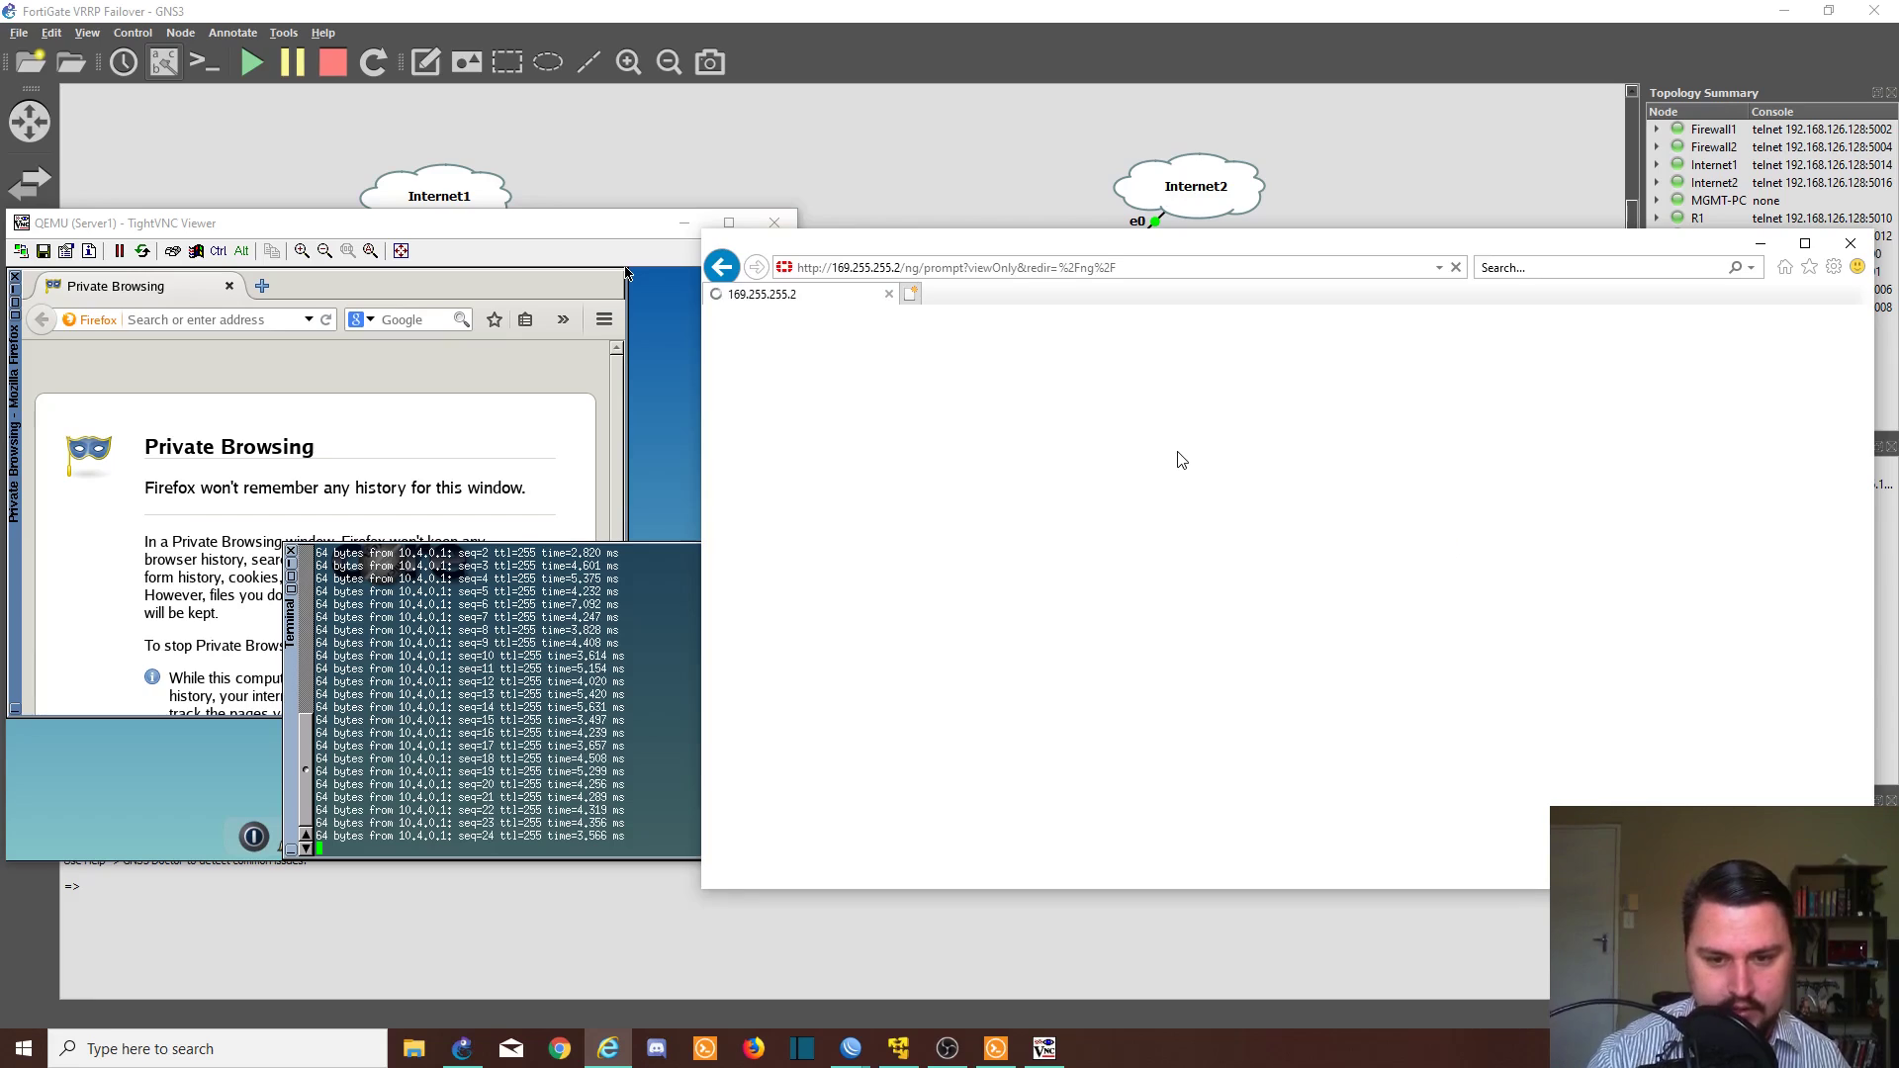
- Postpone the password change and the file system check to reach the dashboard
mouse_move(1089, 250)
mouse_down()
mouse_move(1105, 248)
mouse_move(1080, 264)
mouse_up()
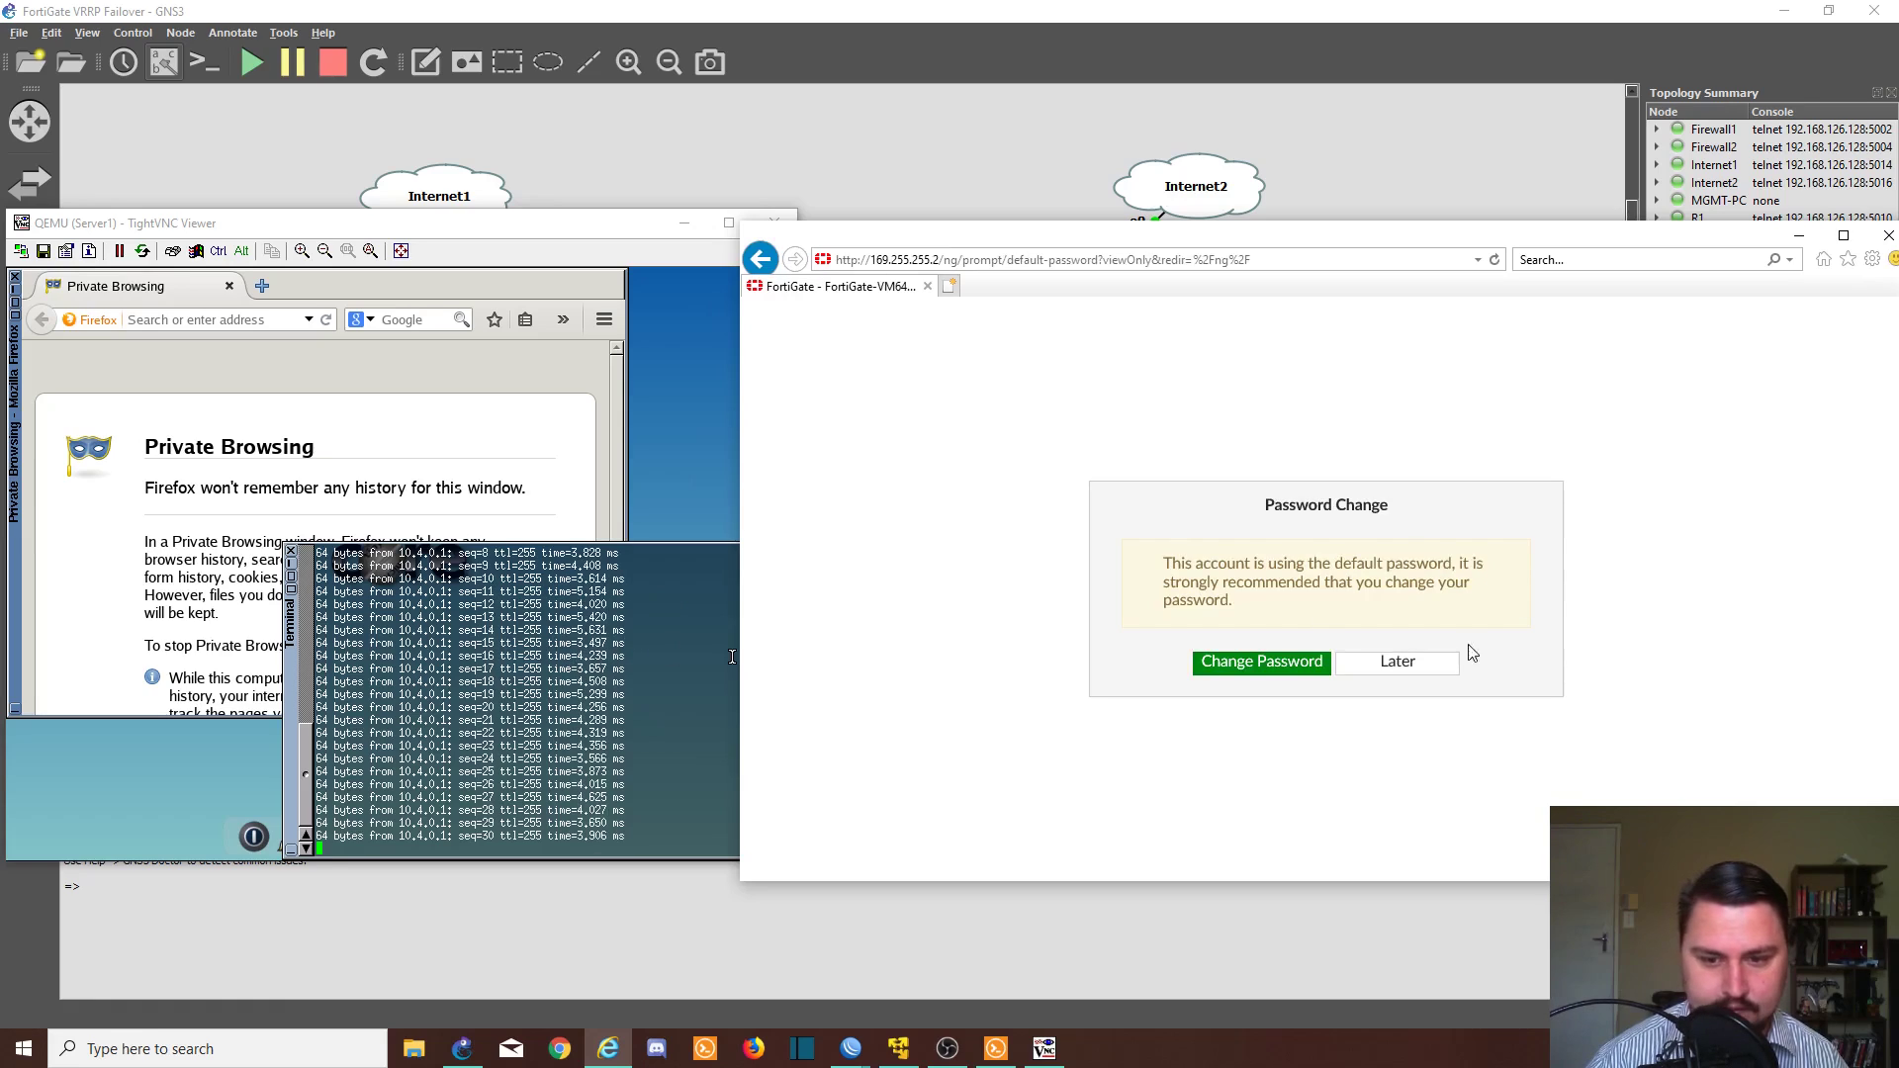
click(1437, 662)
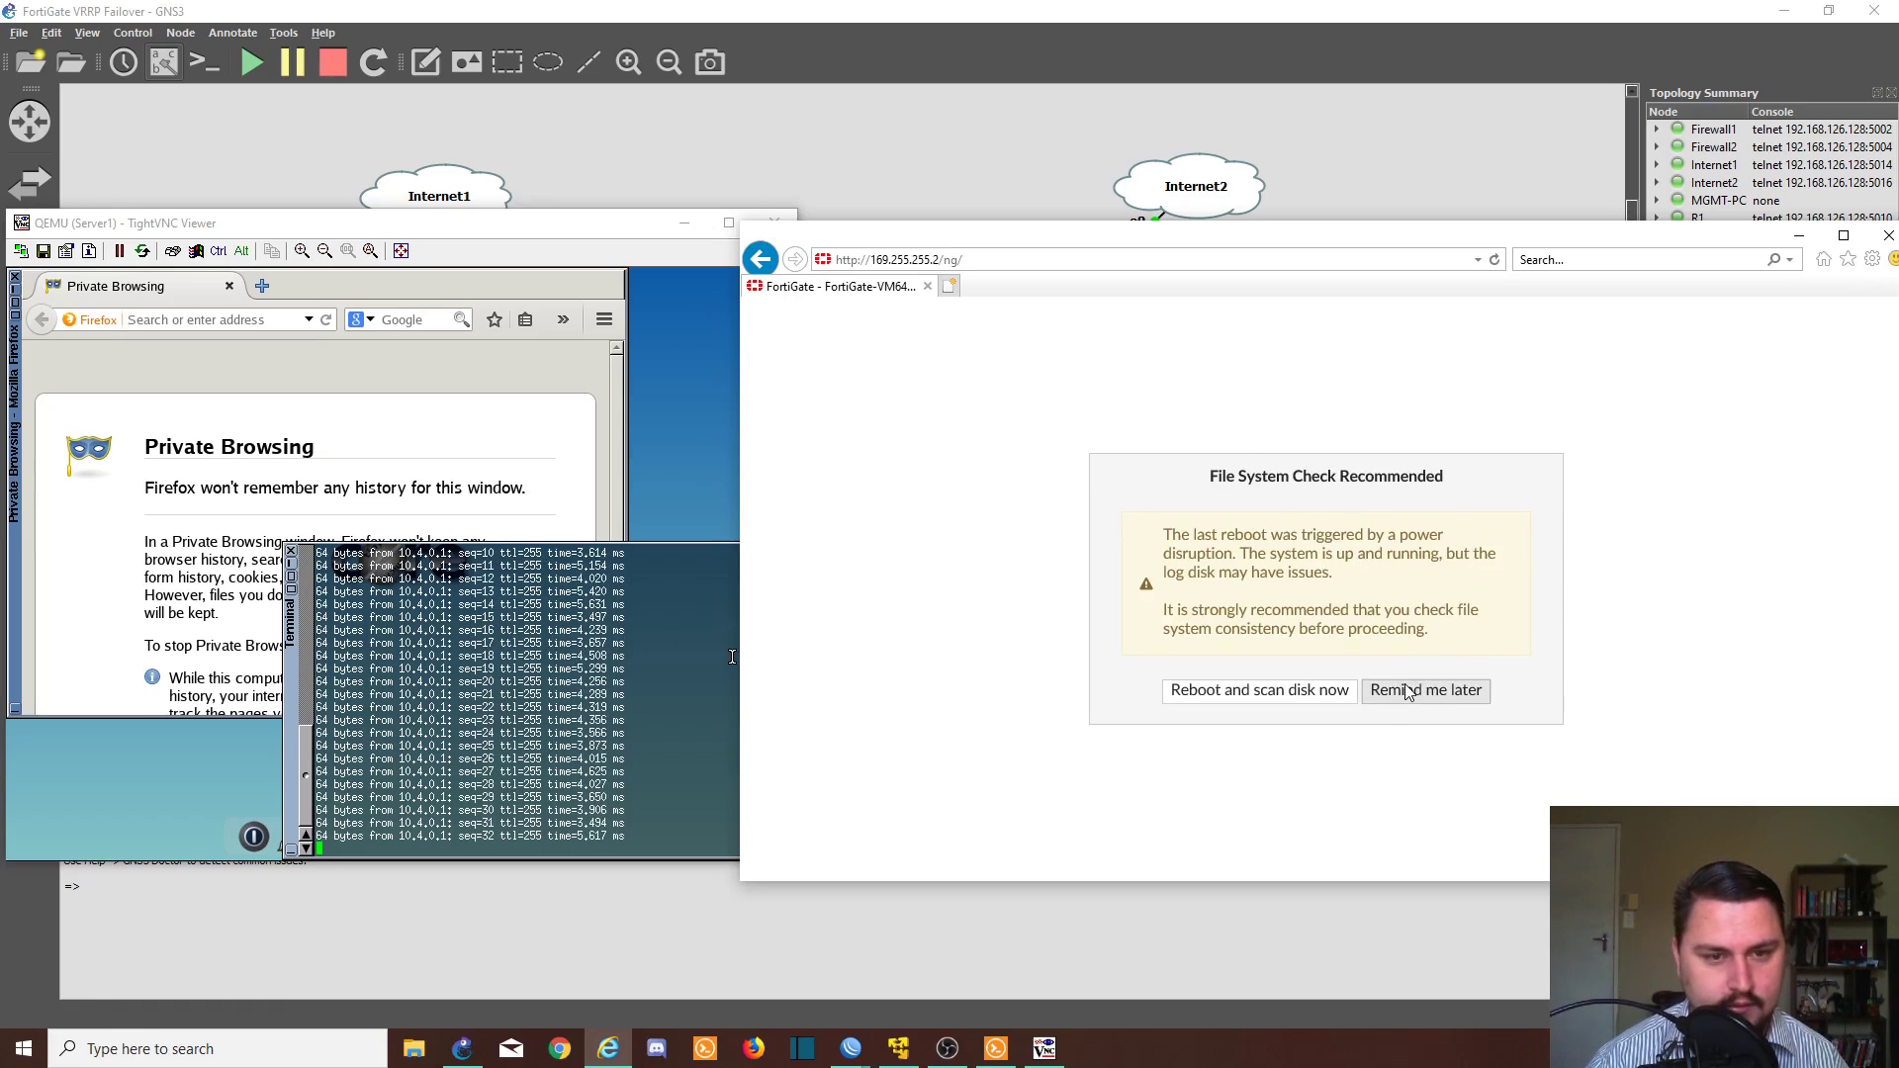
click(1408, 687)
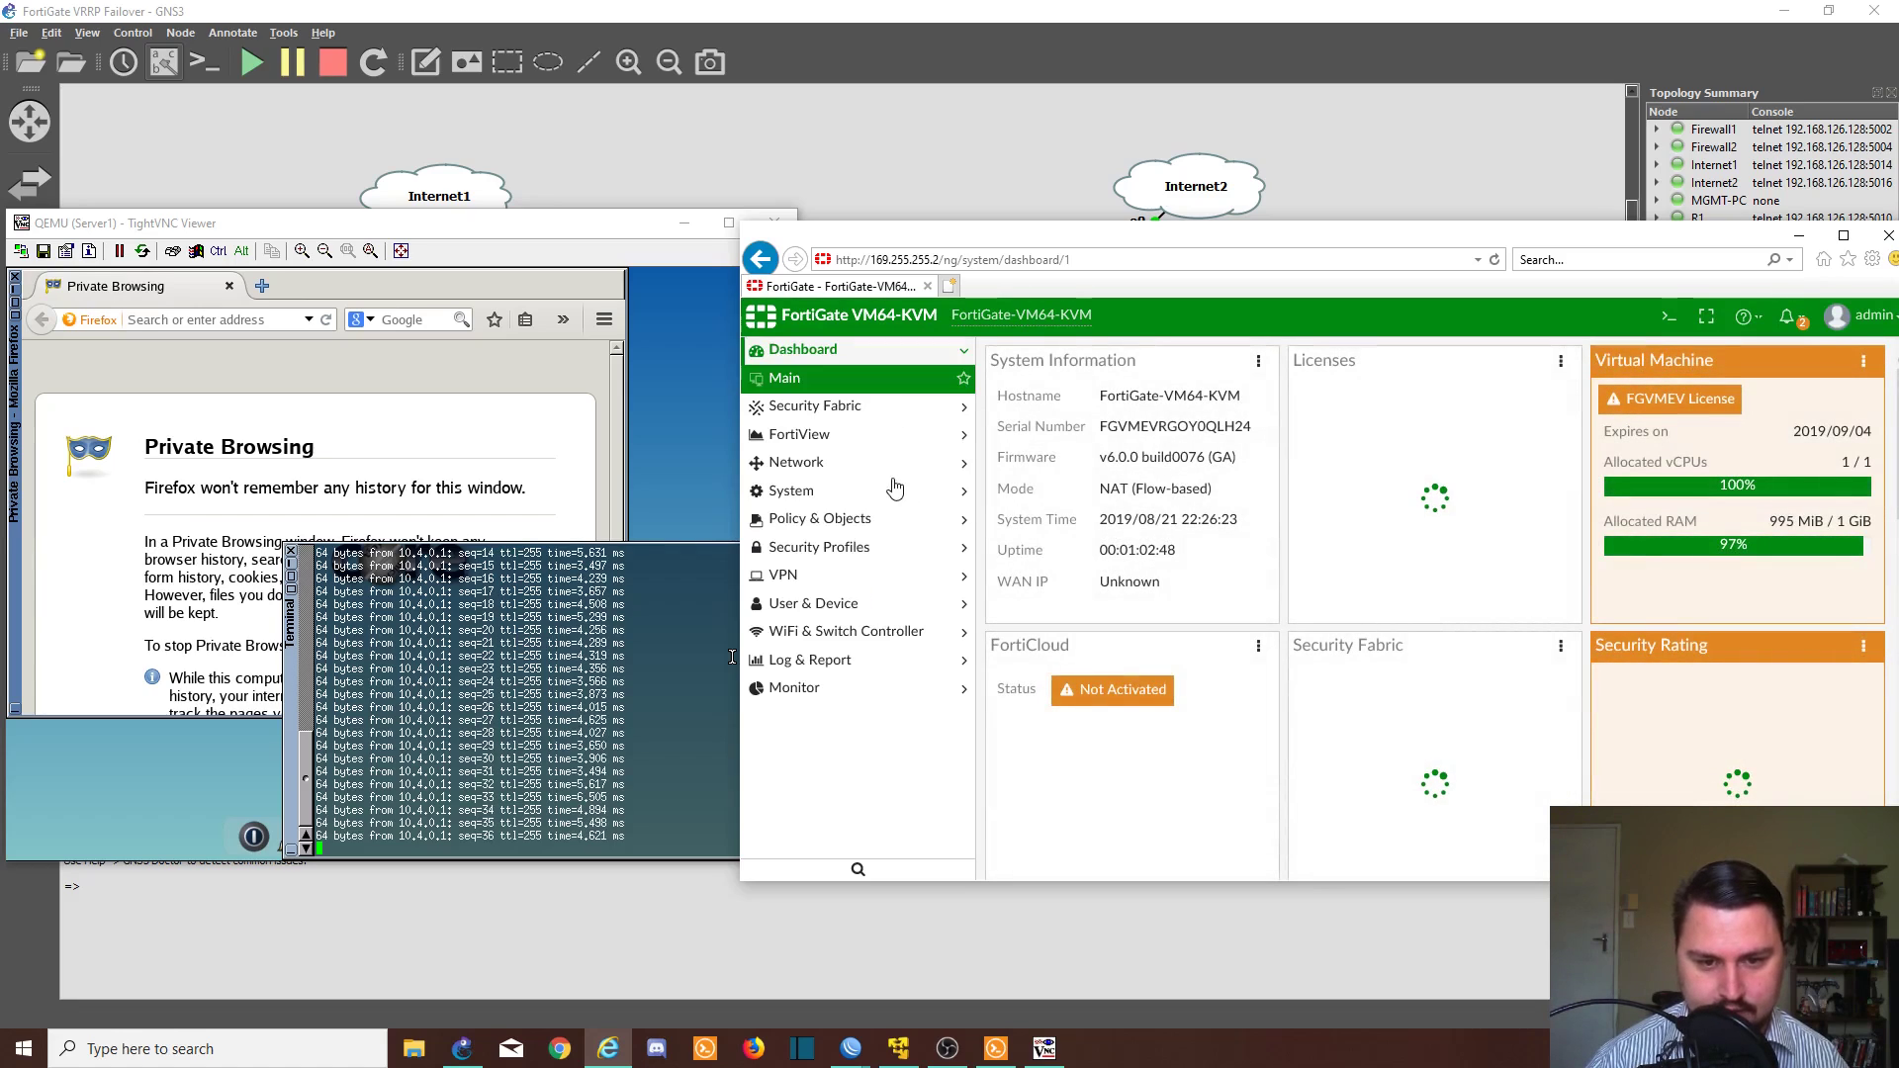
- Under Network > Interfaces, expand port2 and disable the DMZ_CLIENT VLAN (10.4.0.2/24)
click(846, 463)
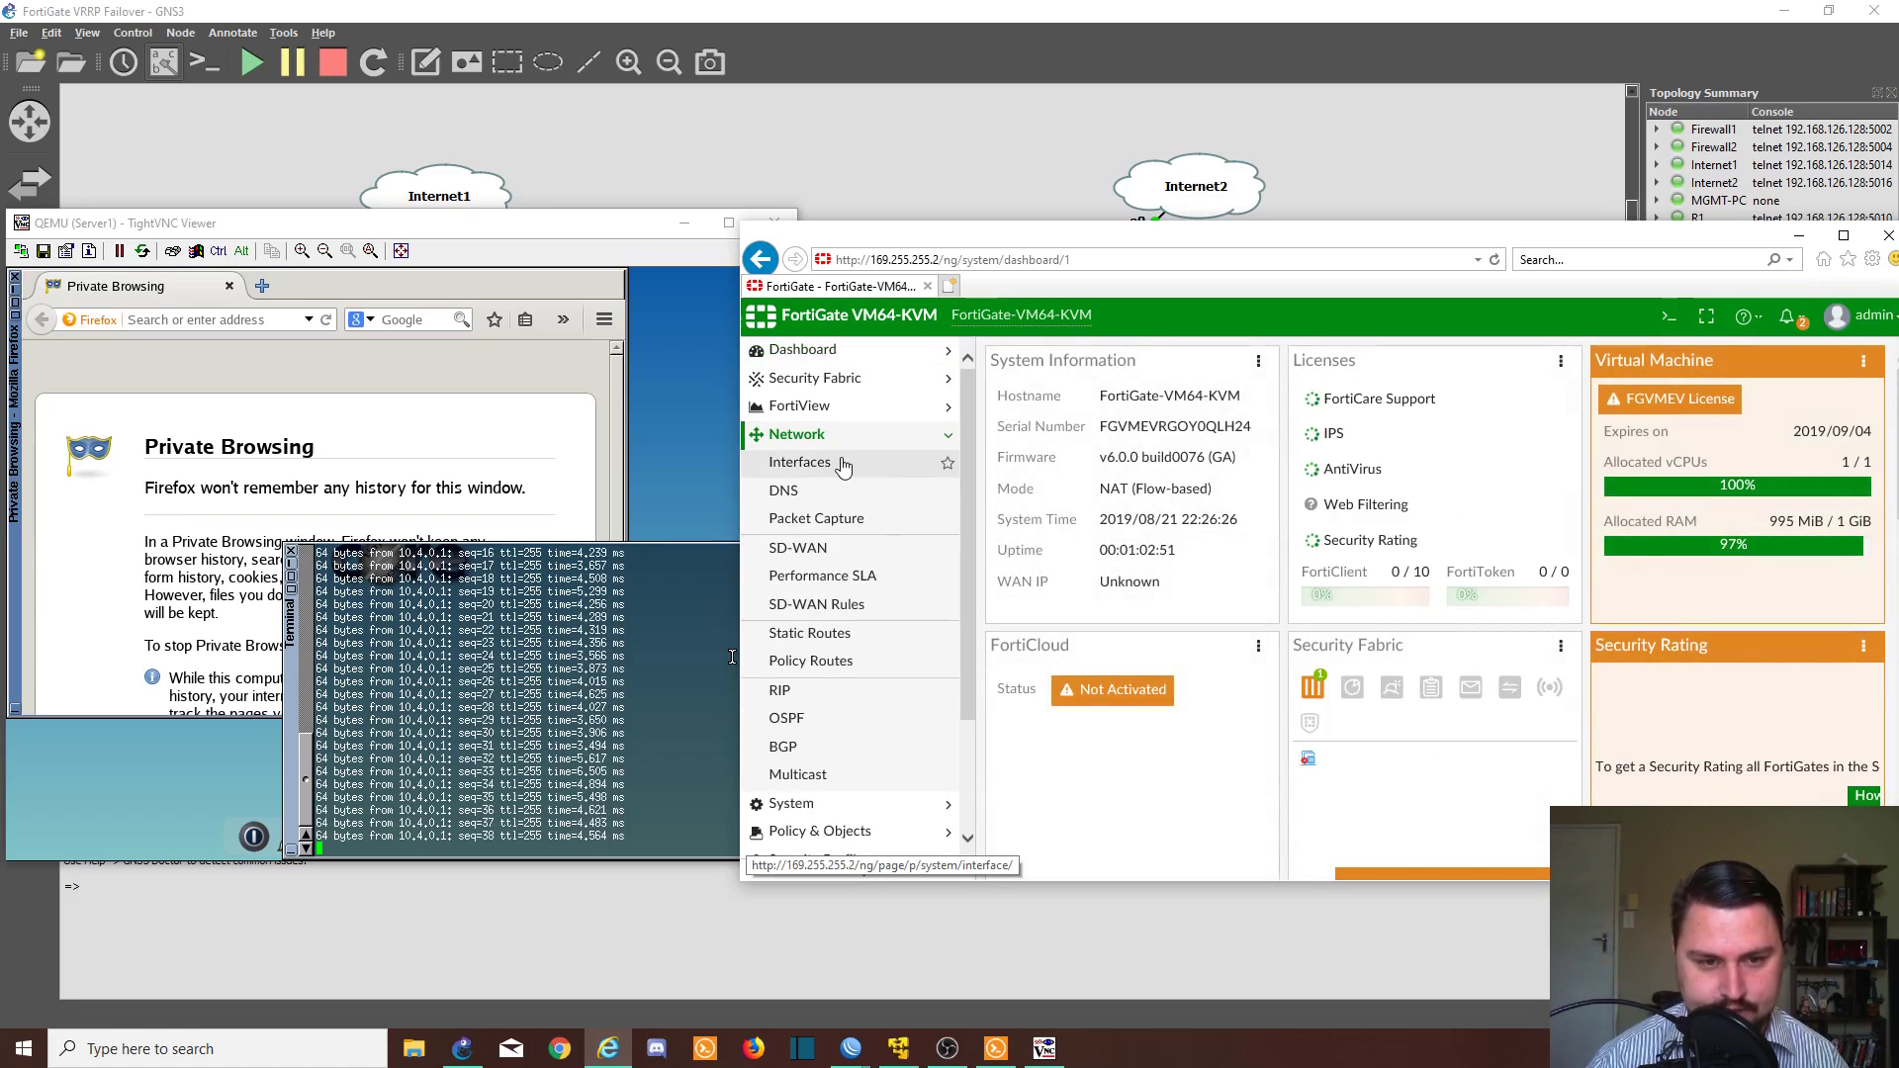
click(843, 465)
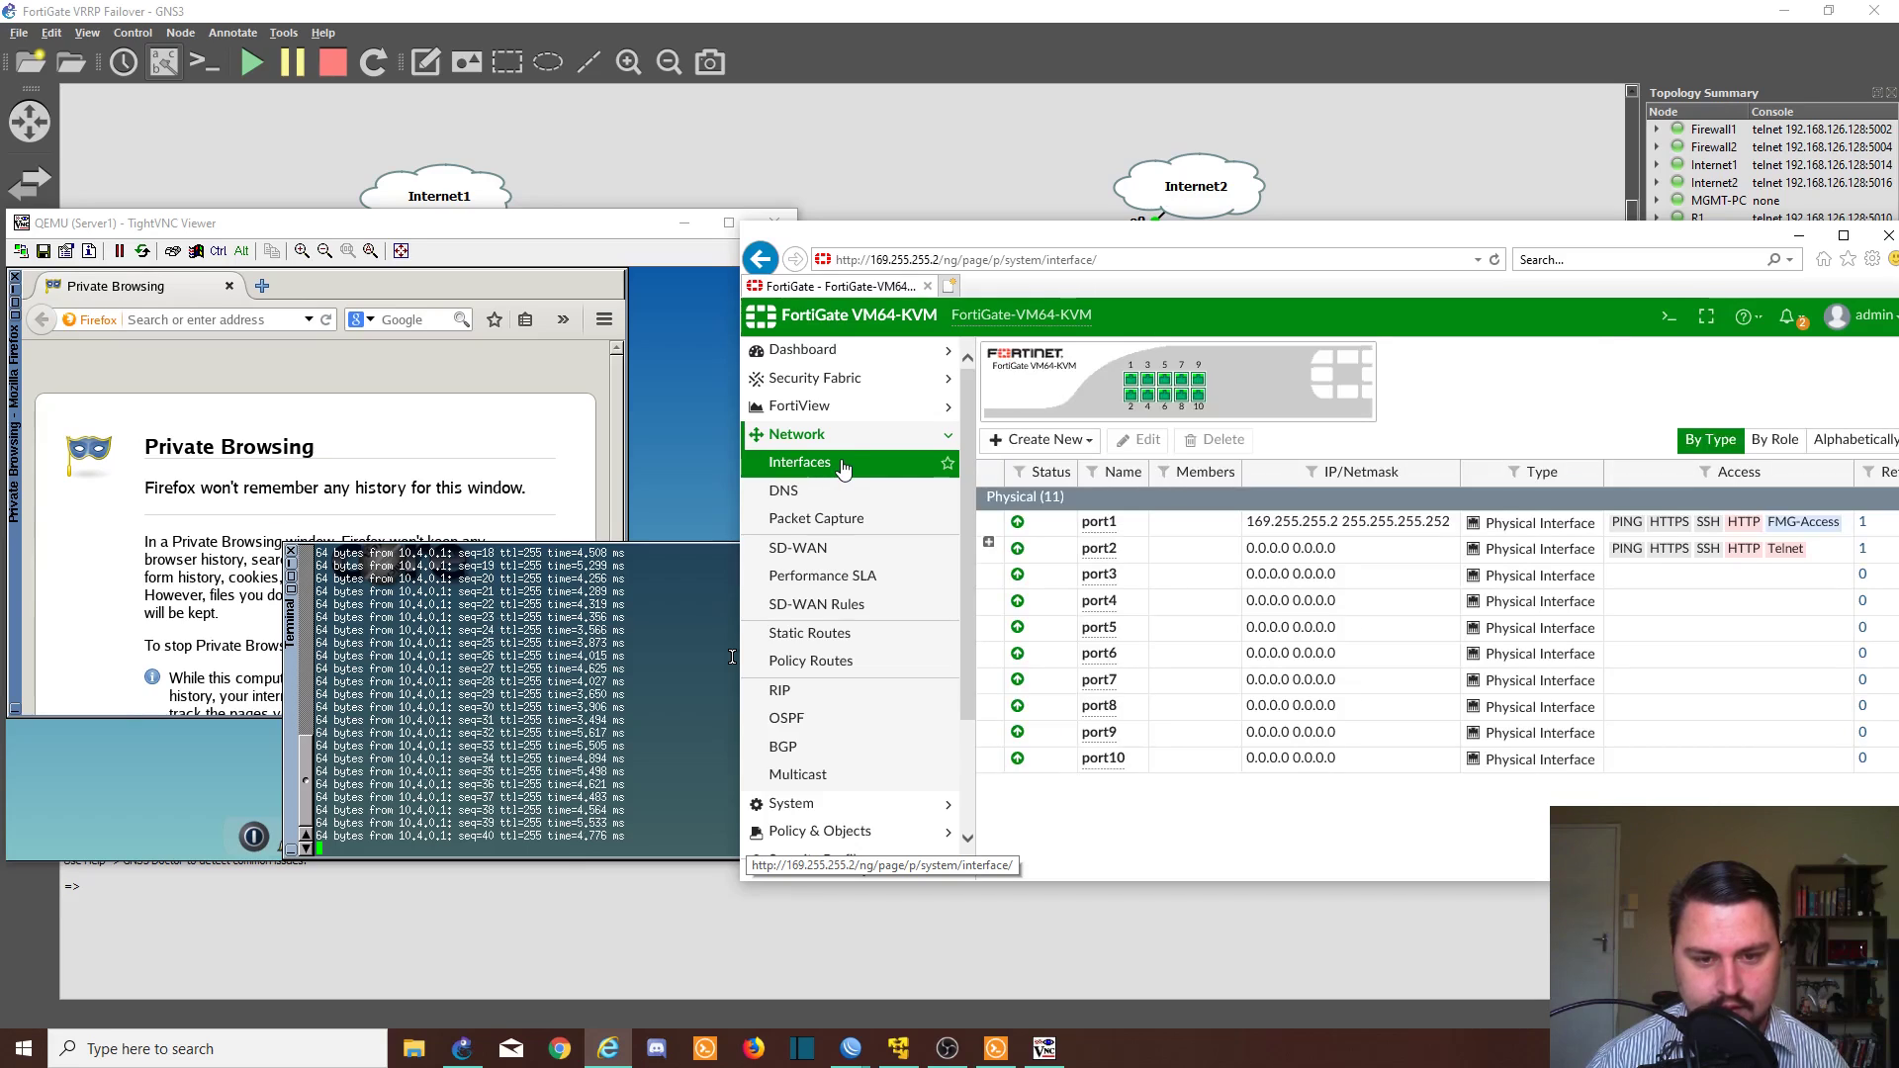
click(989, 542)
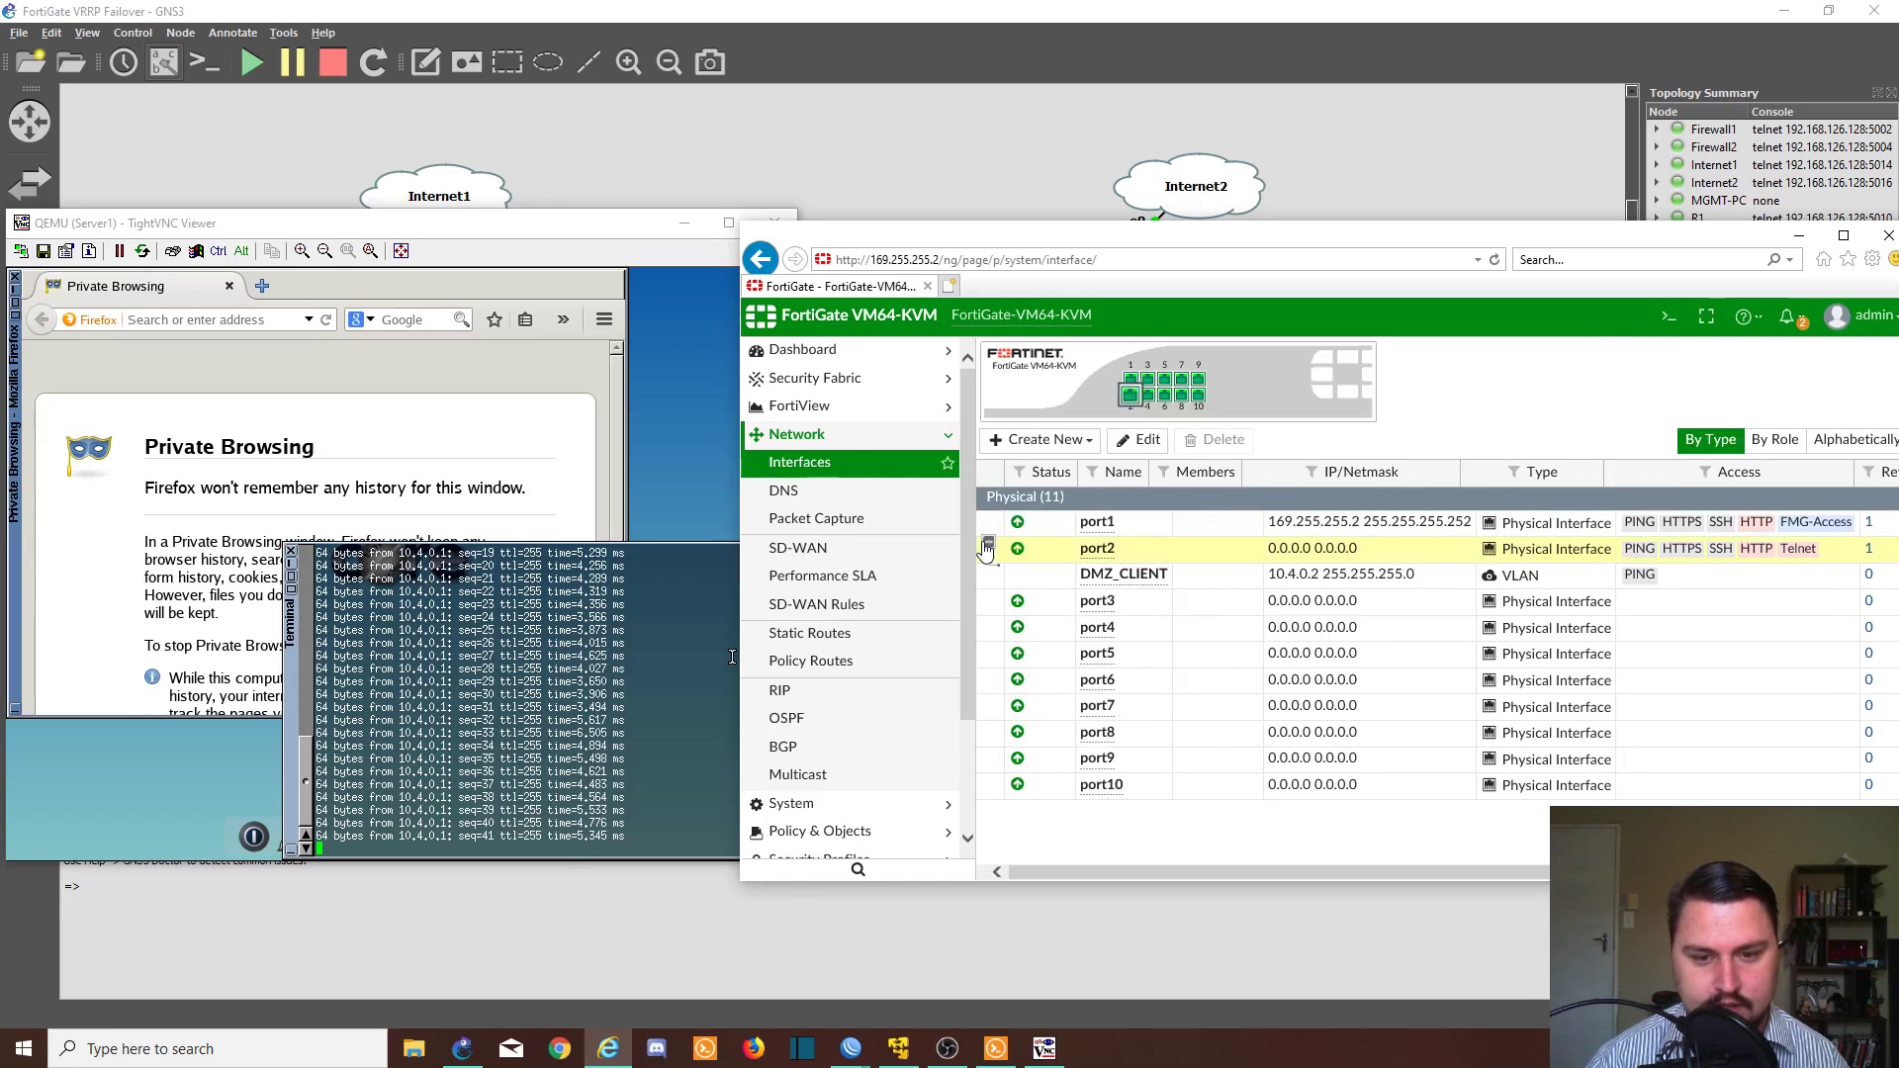
right_click(1172, 586)
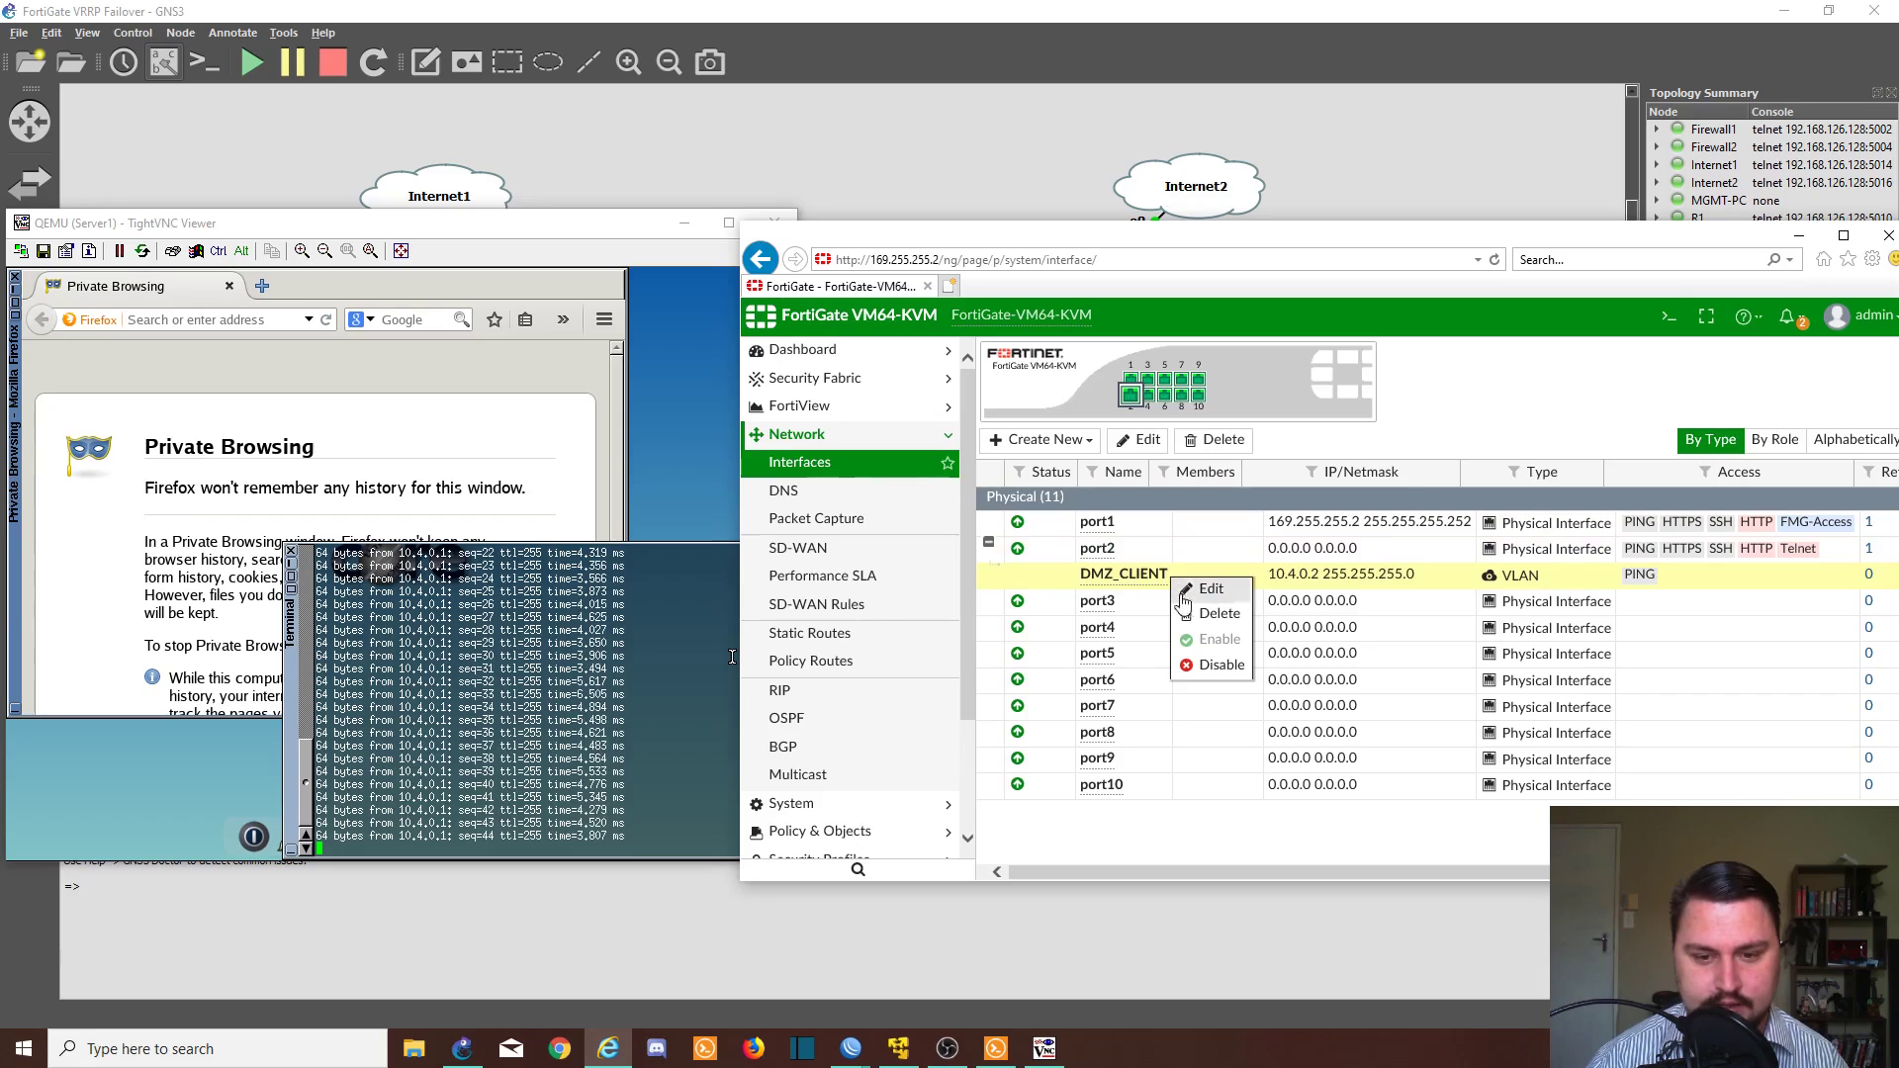
click(1192, 664)
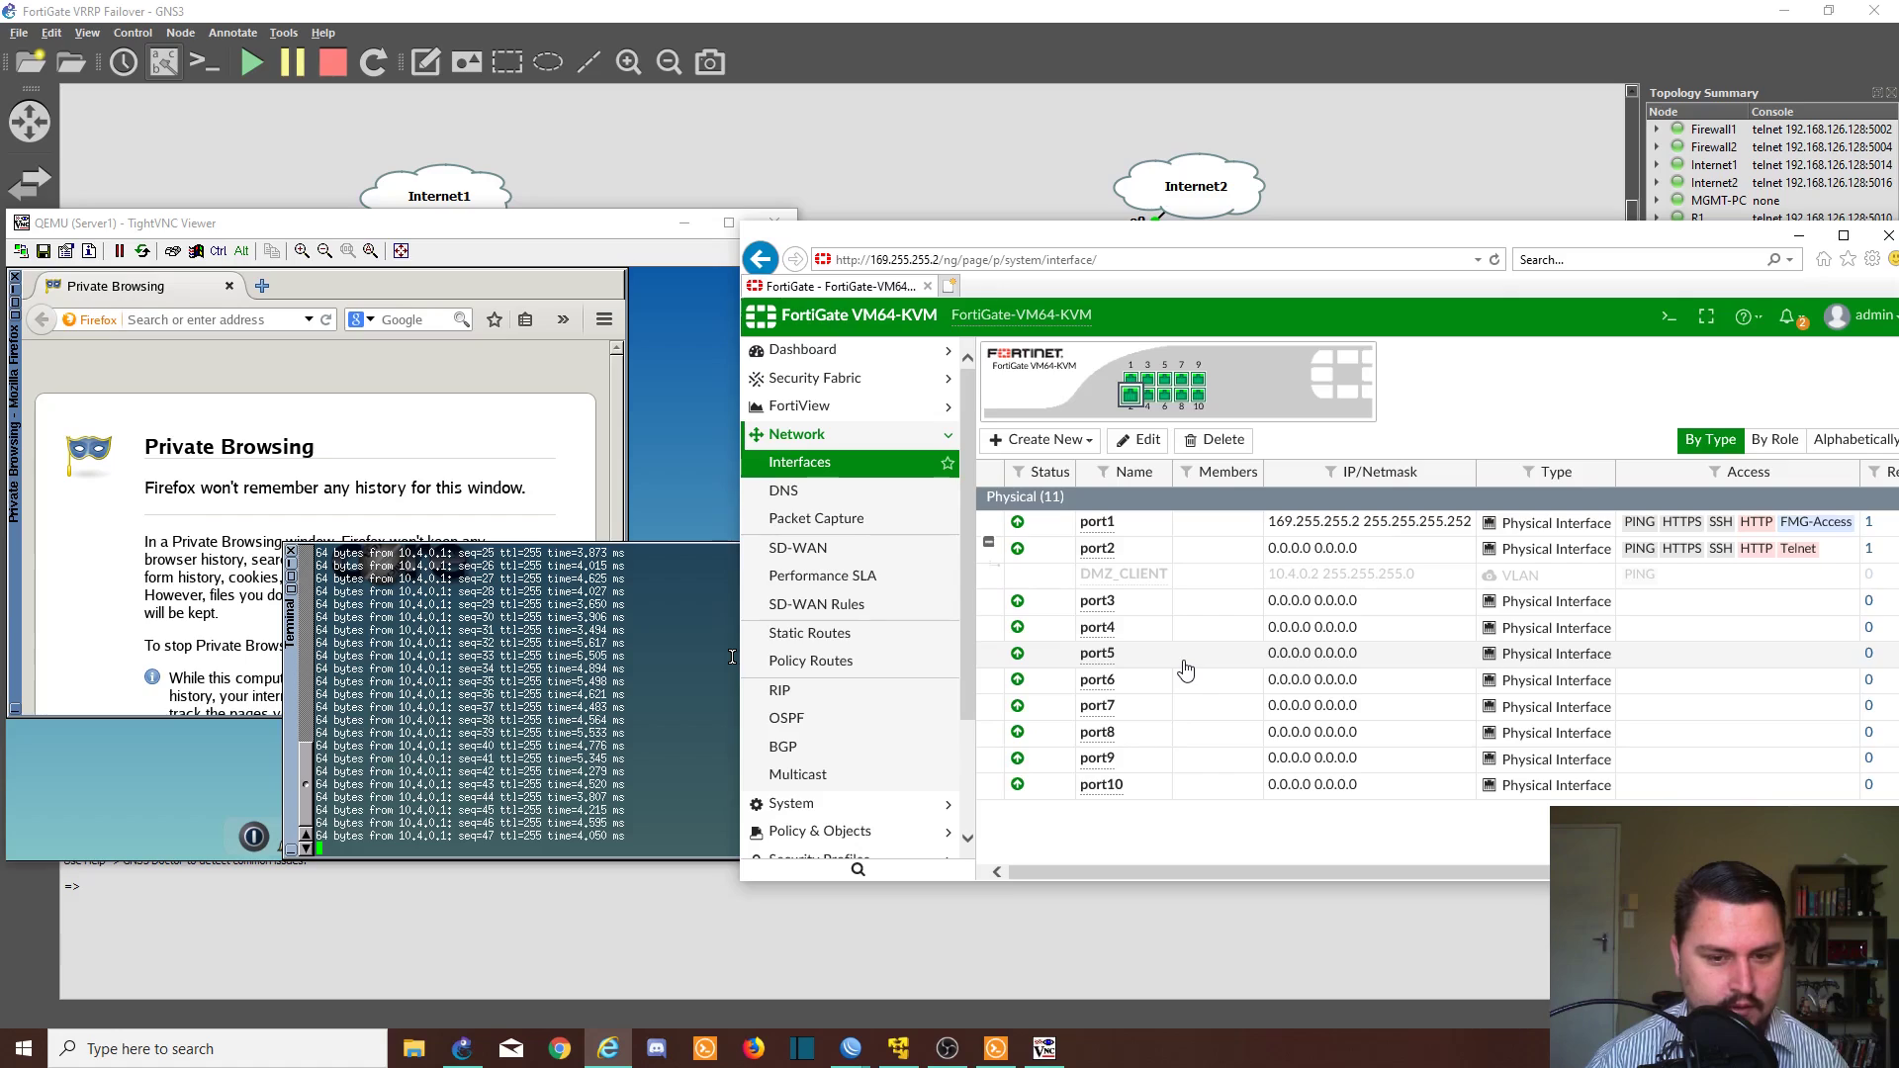
- Watch Server1's ongoing ping to 10.4.0.1, then return to the GNS3 topology
click(584, 732)
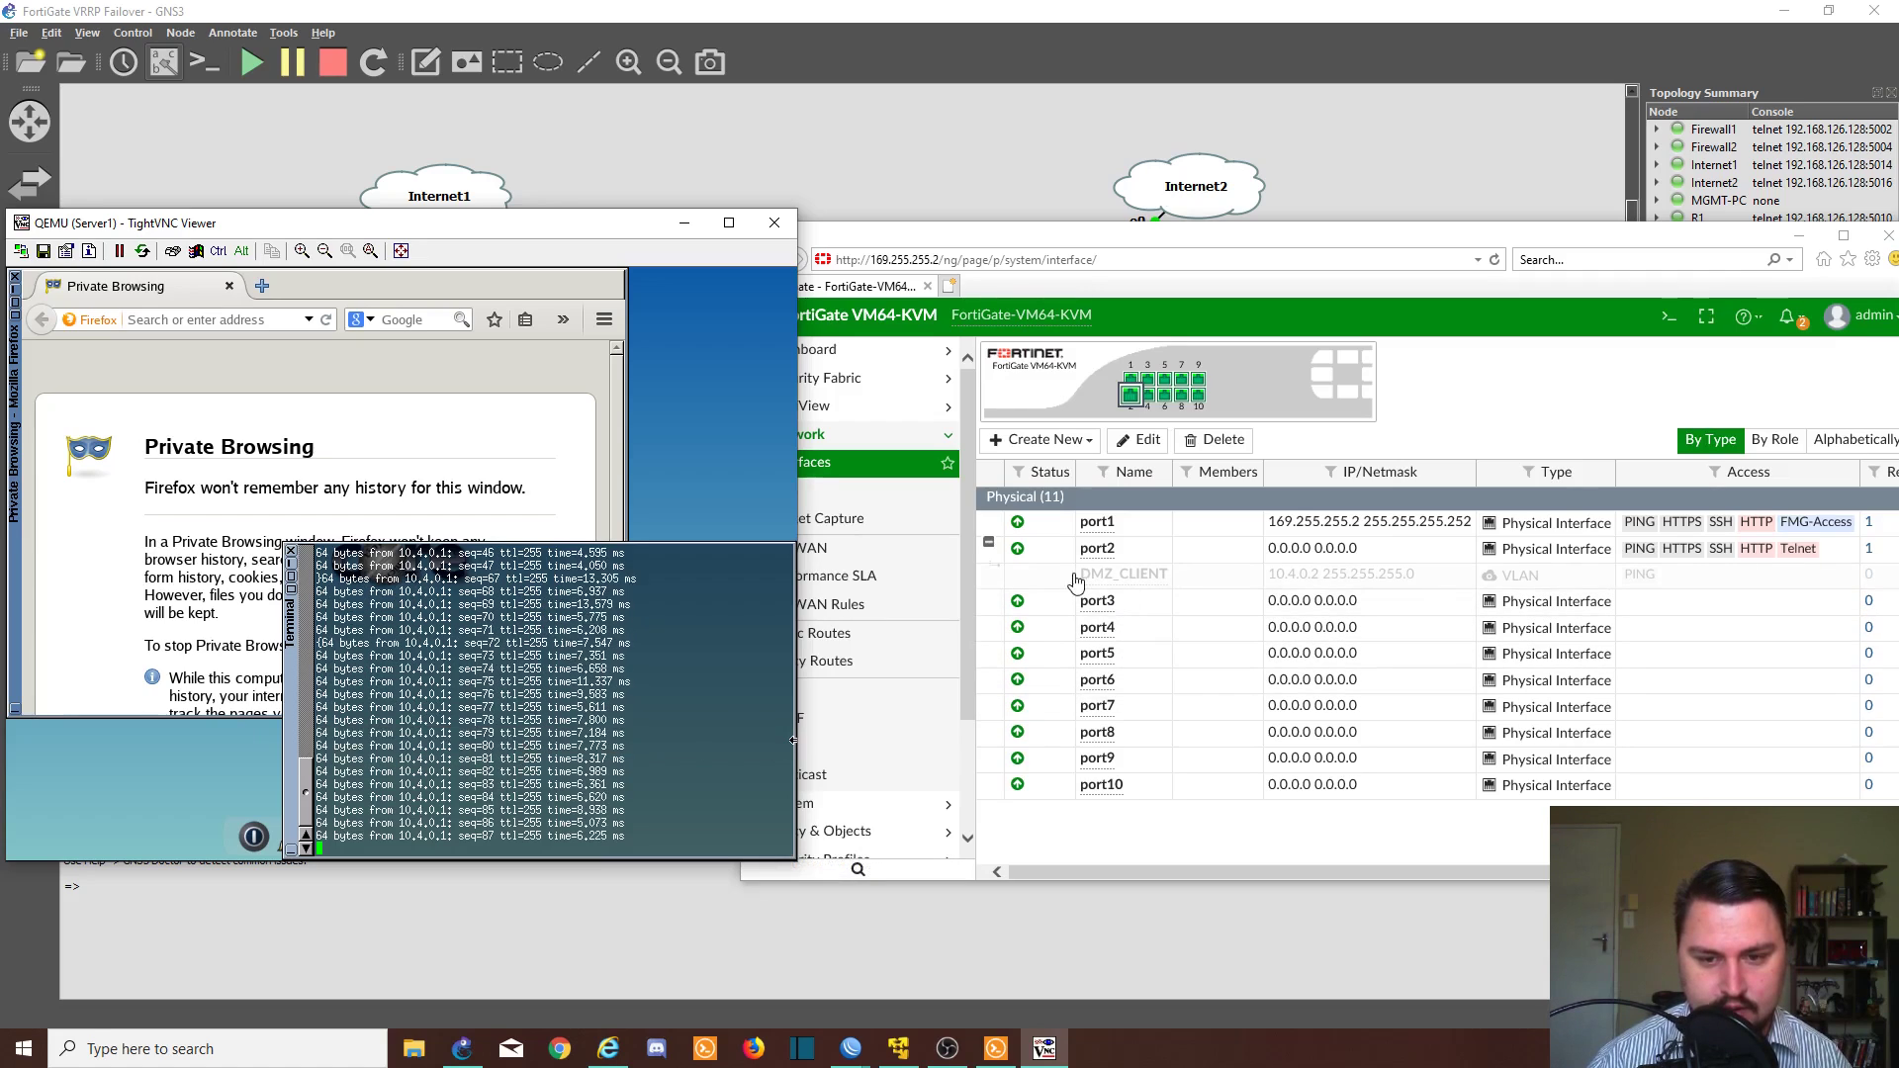
click(905, 212)
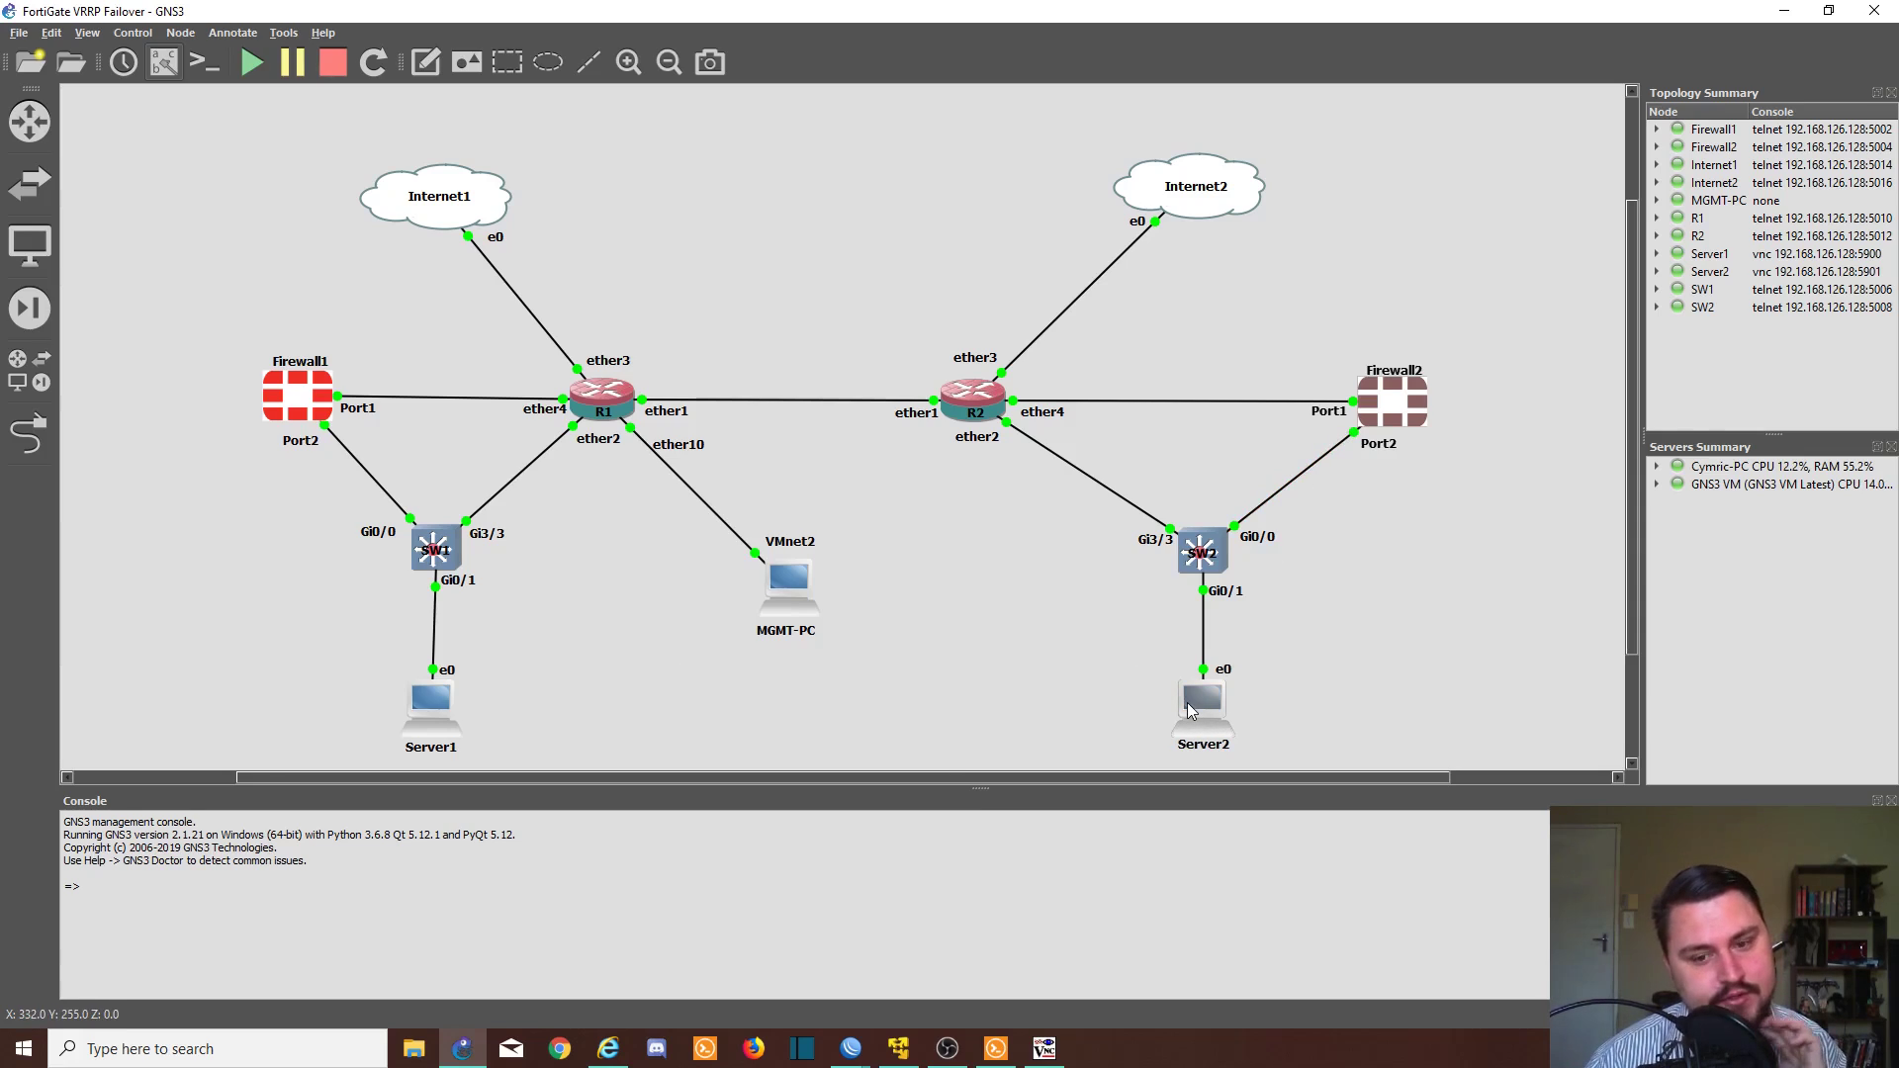
- Open Server2's TightVNC console from its node on the GNS3 canvas
mouse_move(1190, 710)
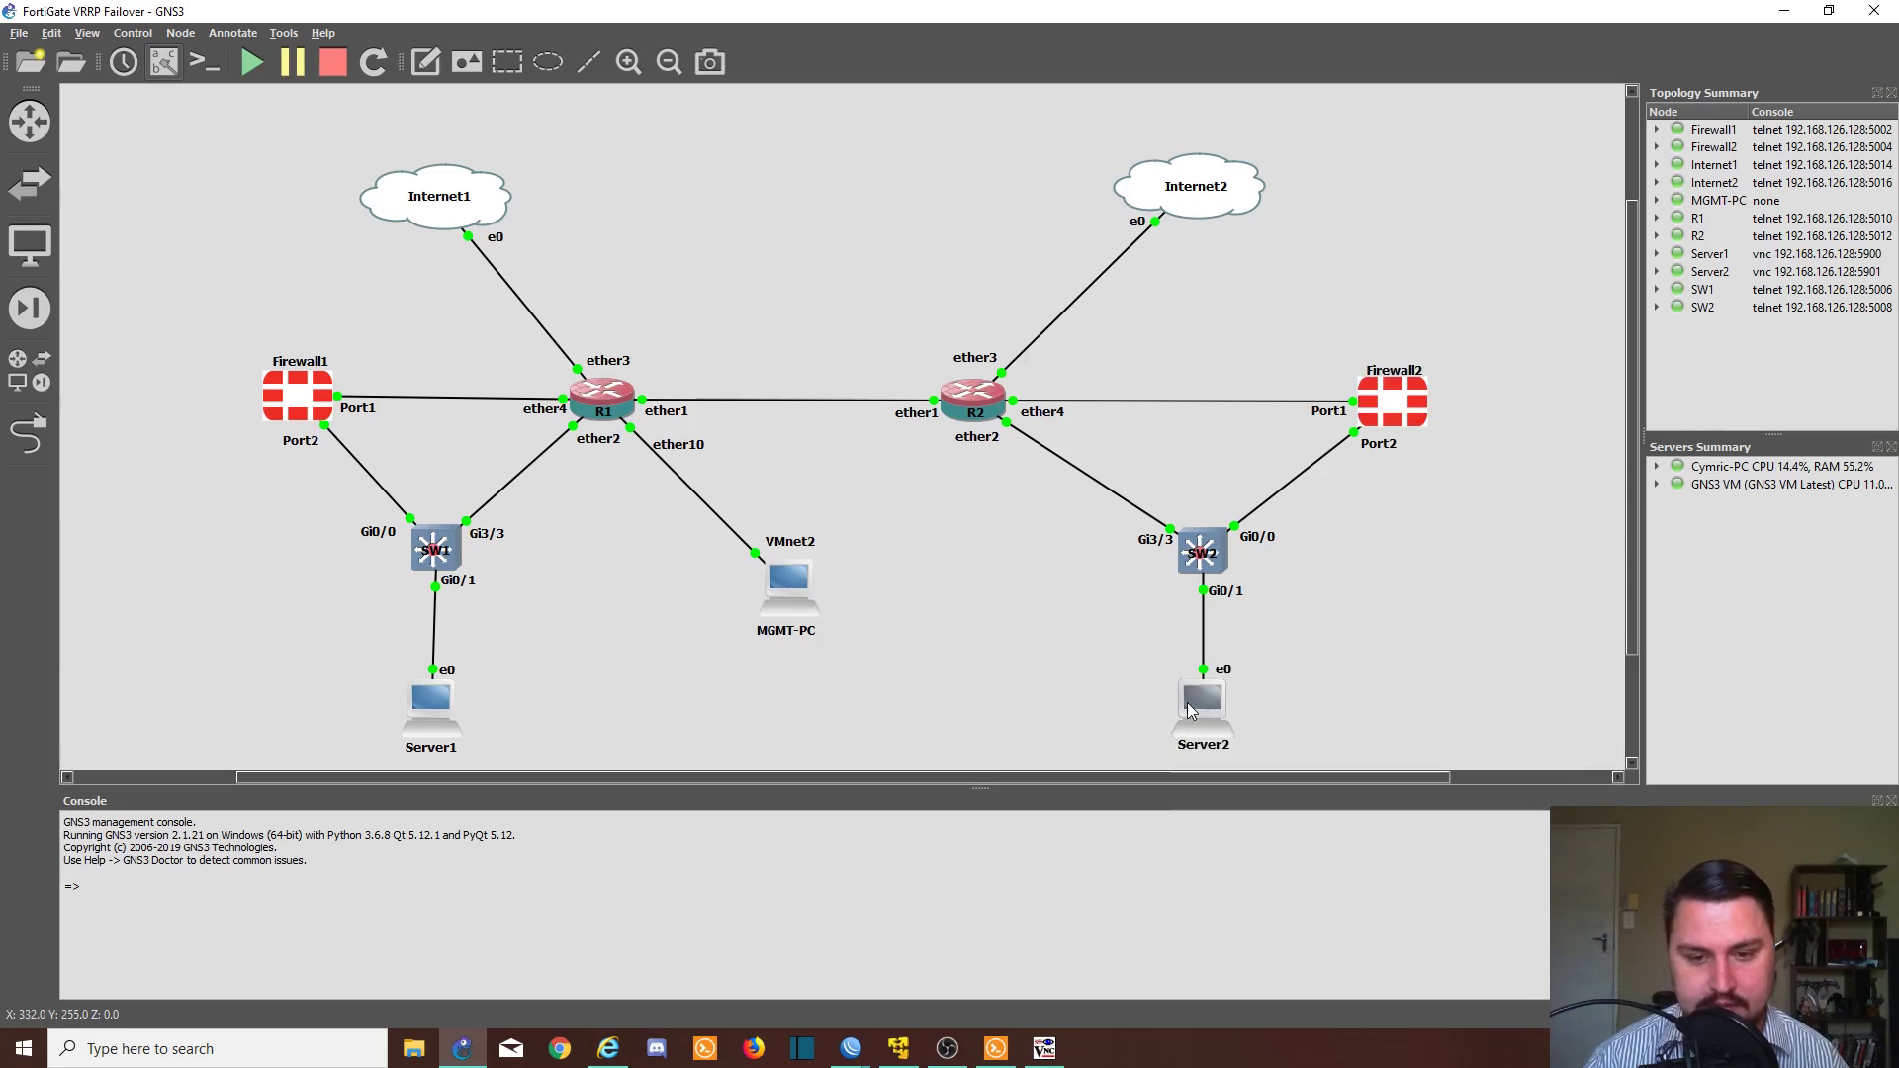
double_click(1190, 711)
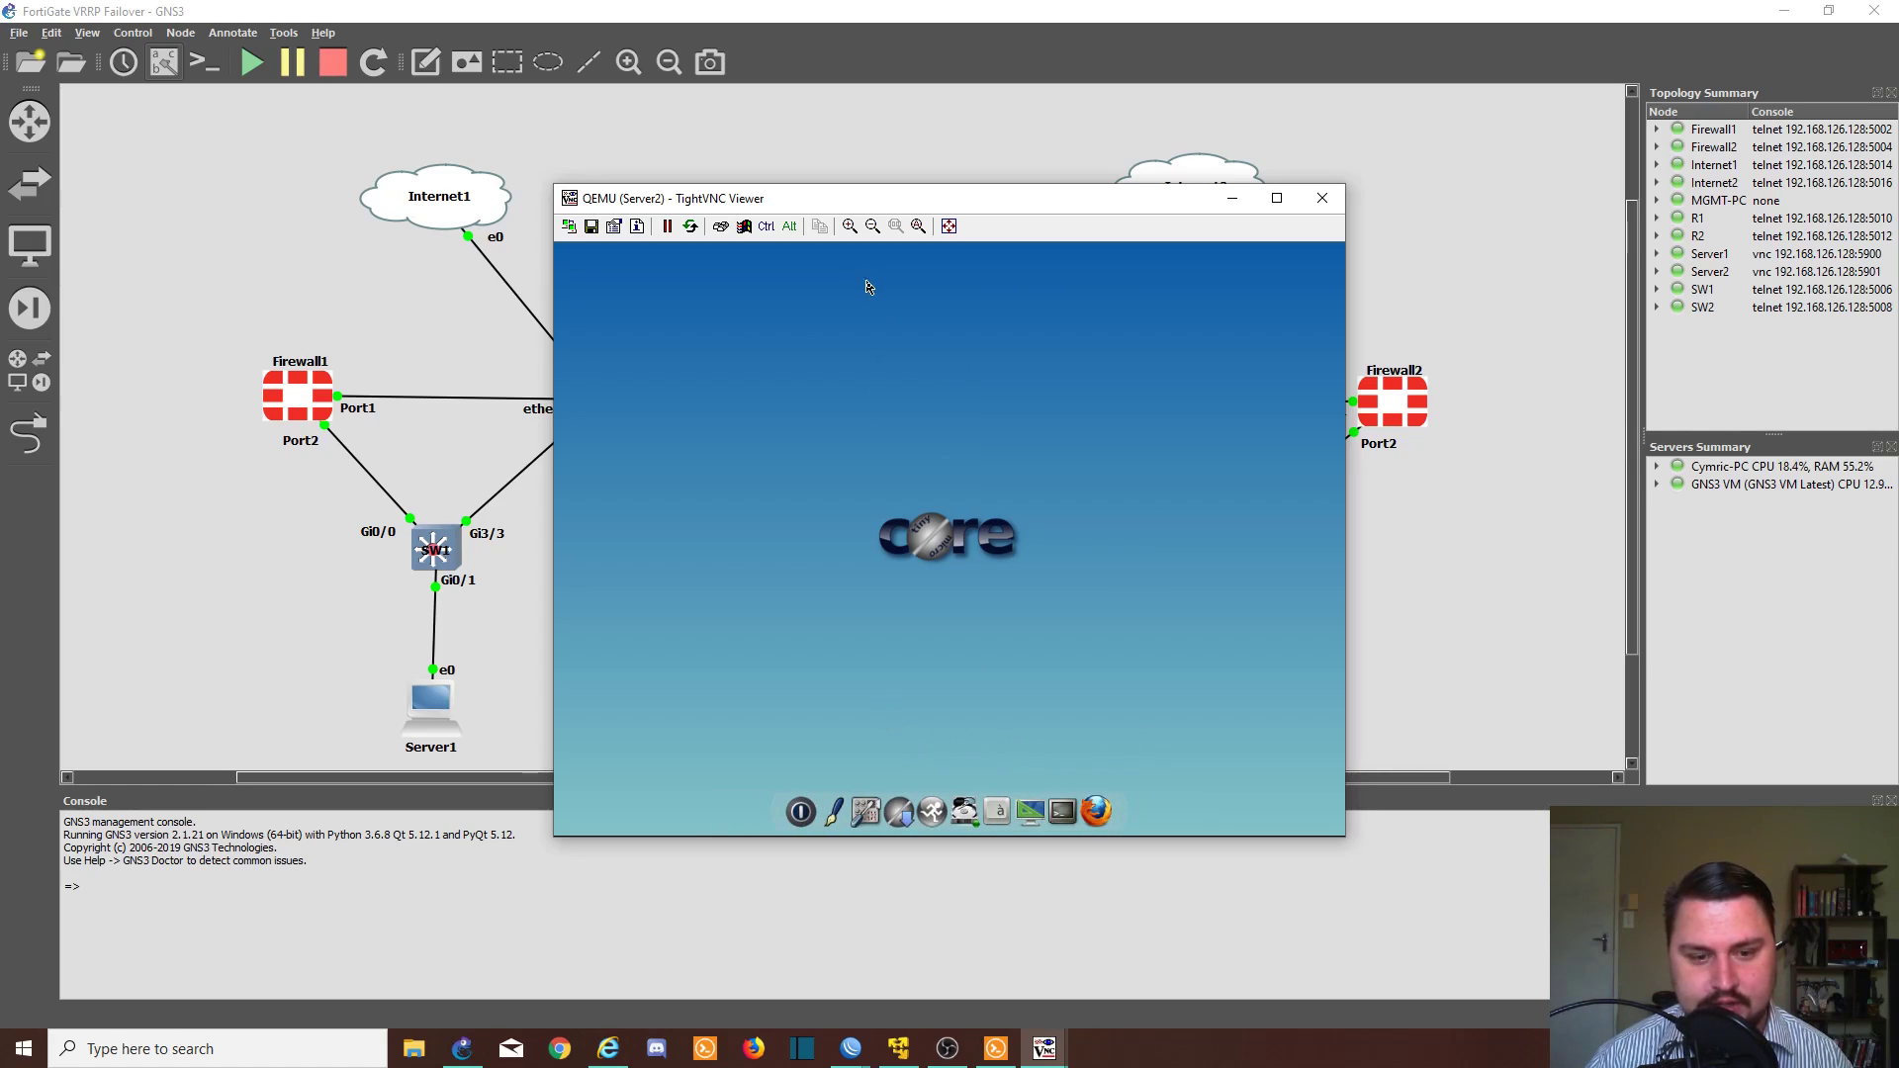
- Stop the Server1 node in GNS3
click(556, 722)
right_click(443, 705)
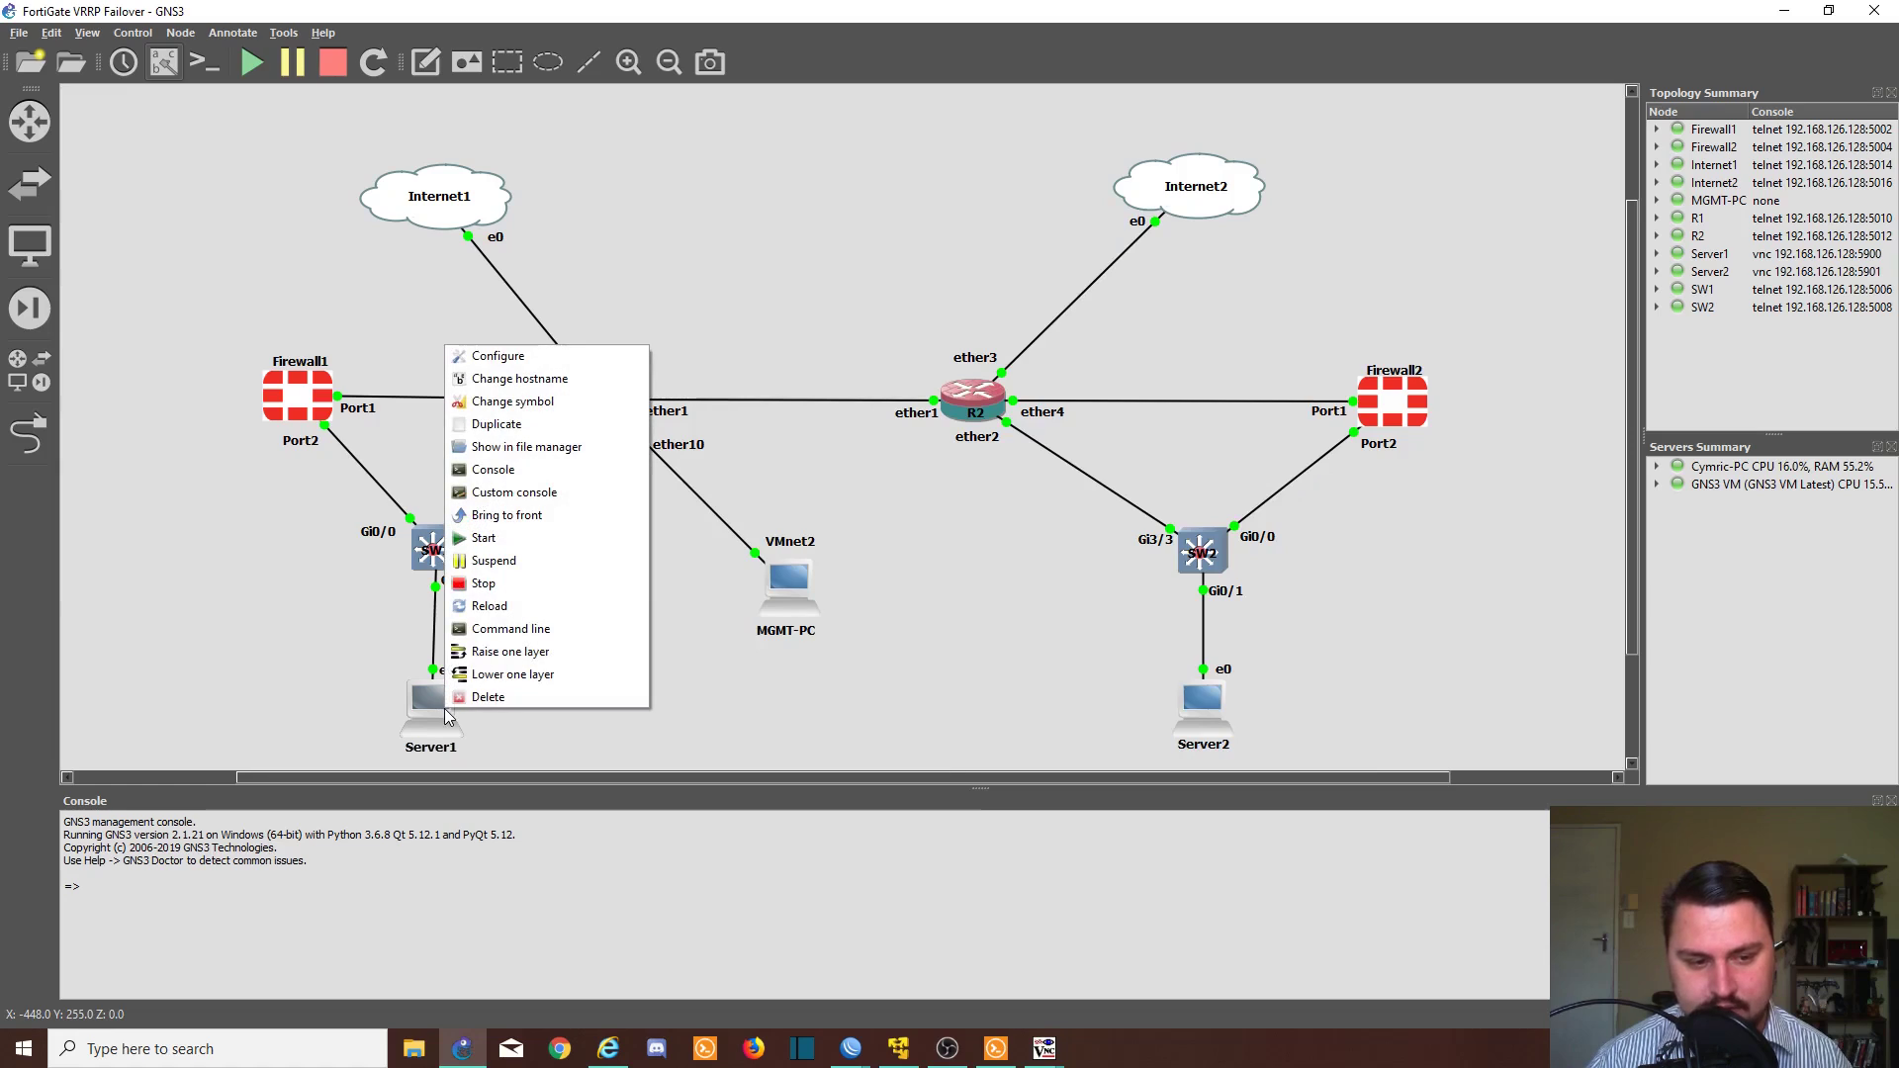
click(485, 583)
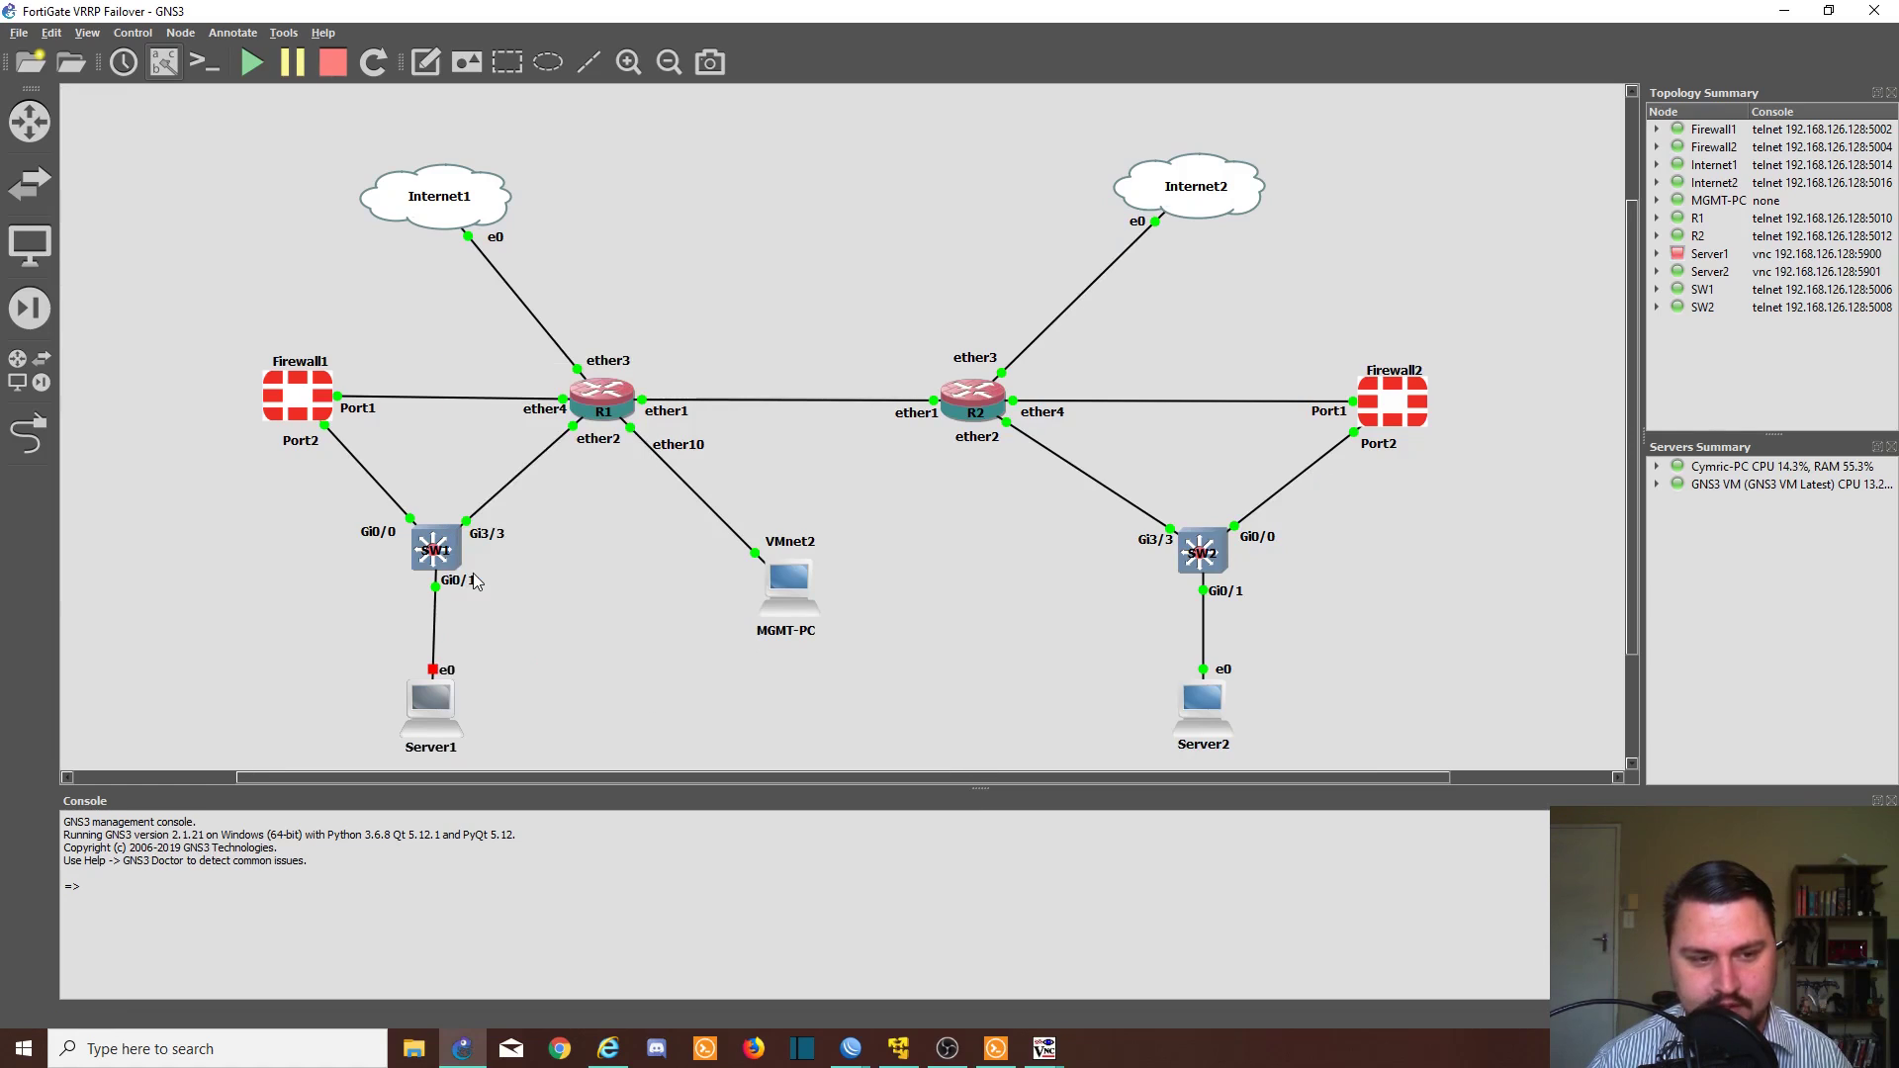
- Re-enable the DMZ_CLIENT interface on the FortiGate Interfaces page
click(607, 1049)
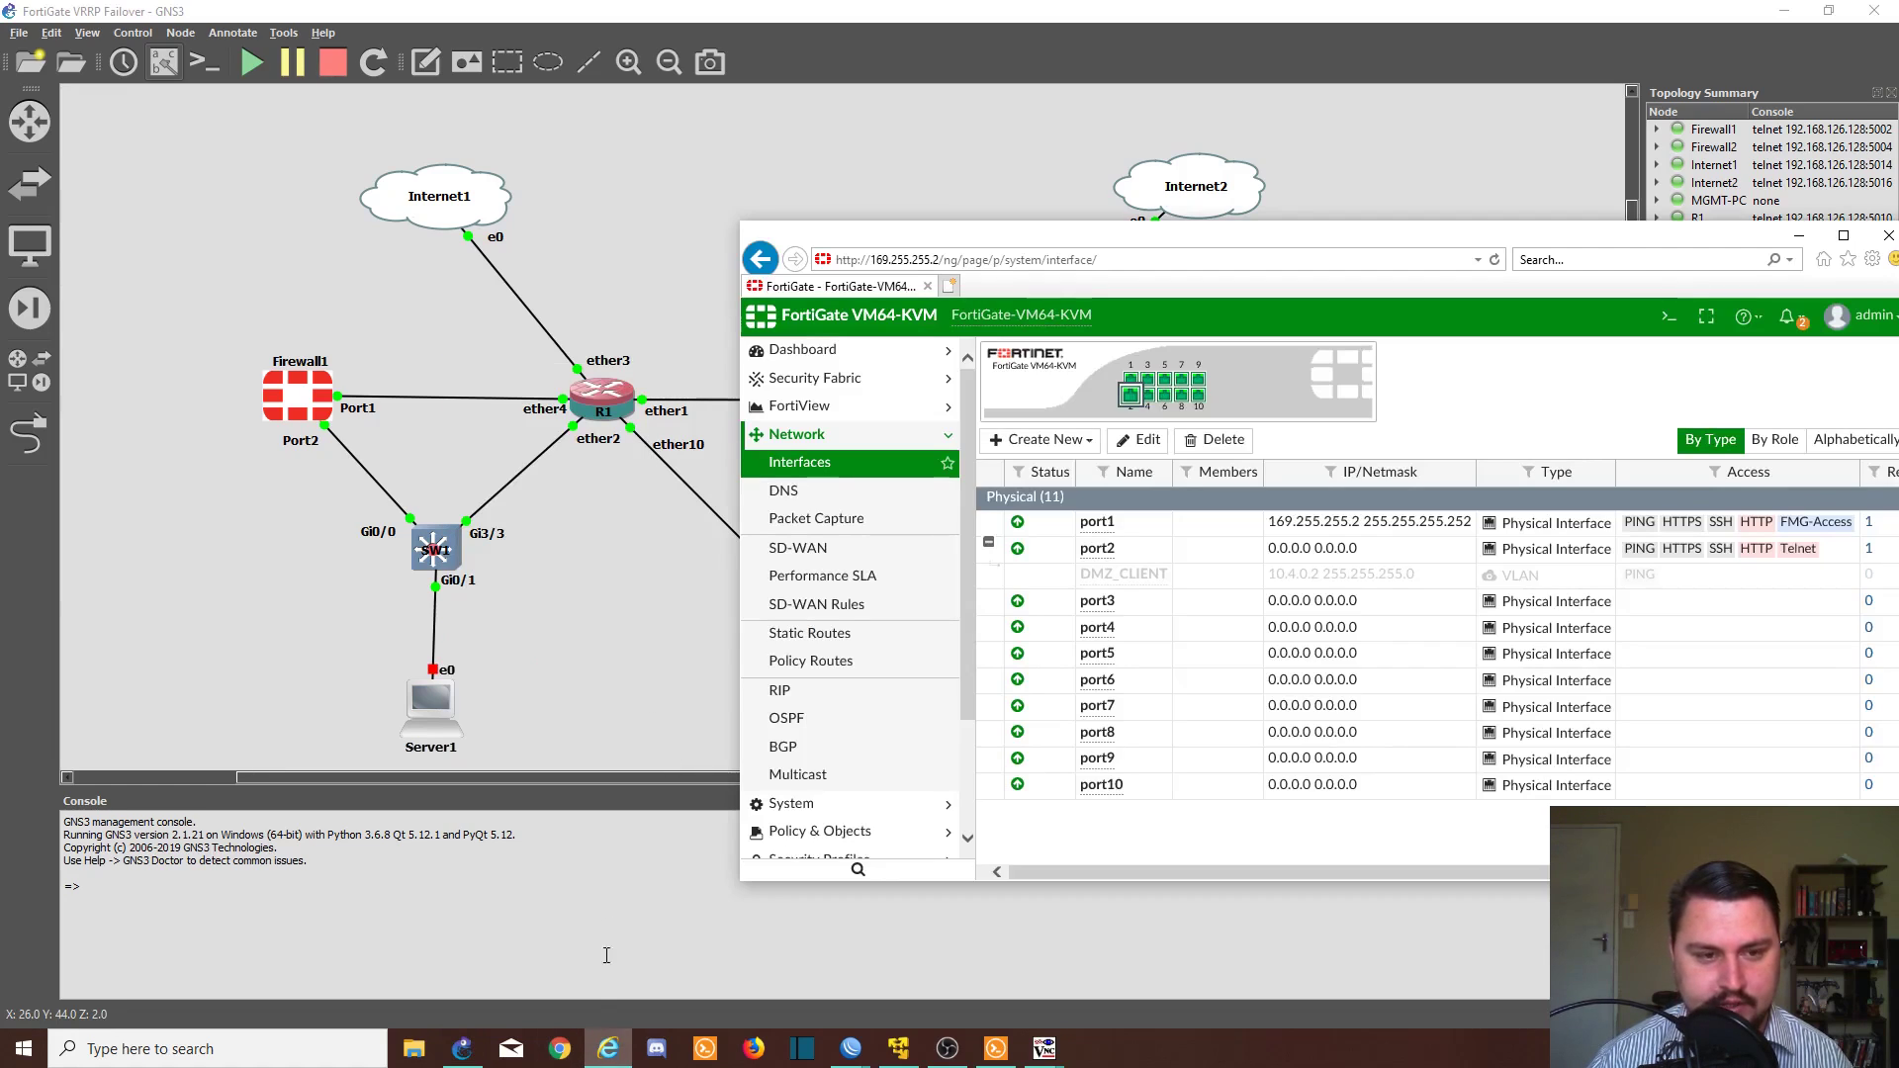
right_click(1049, 575)
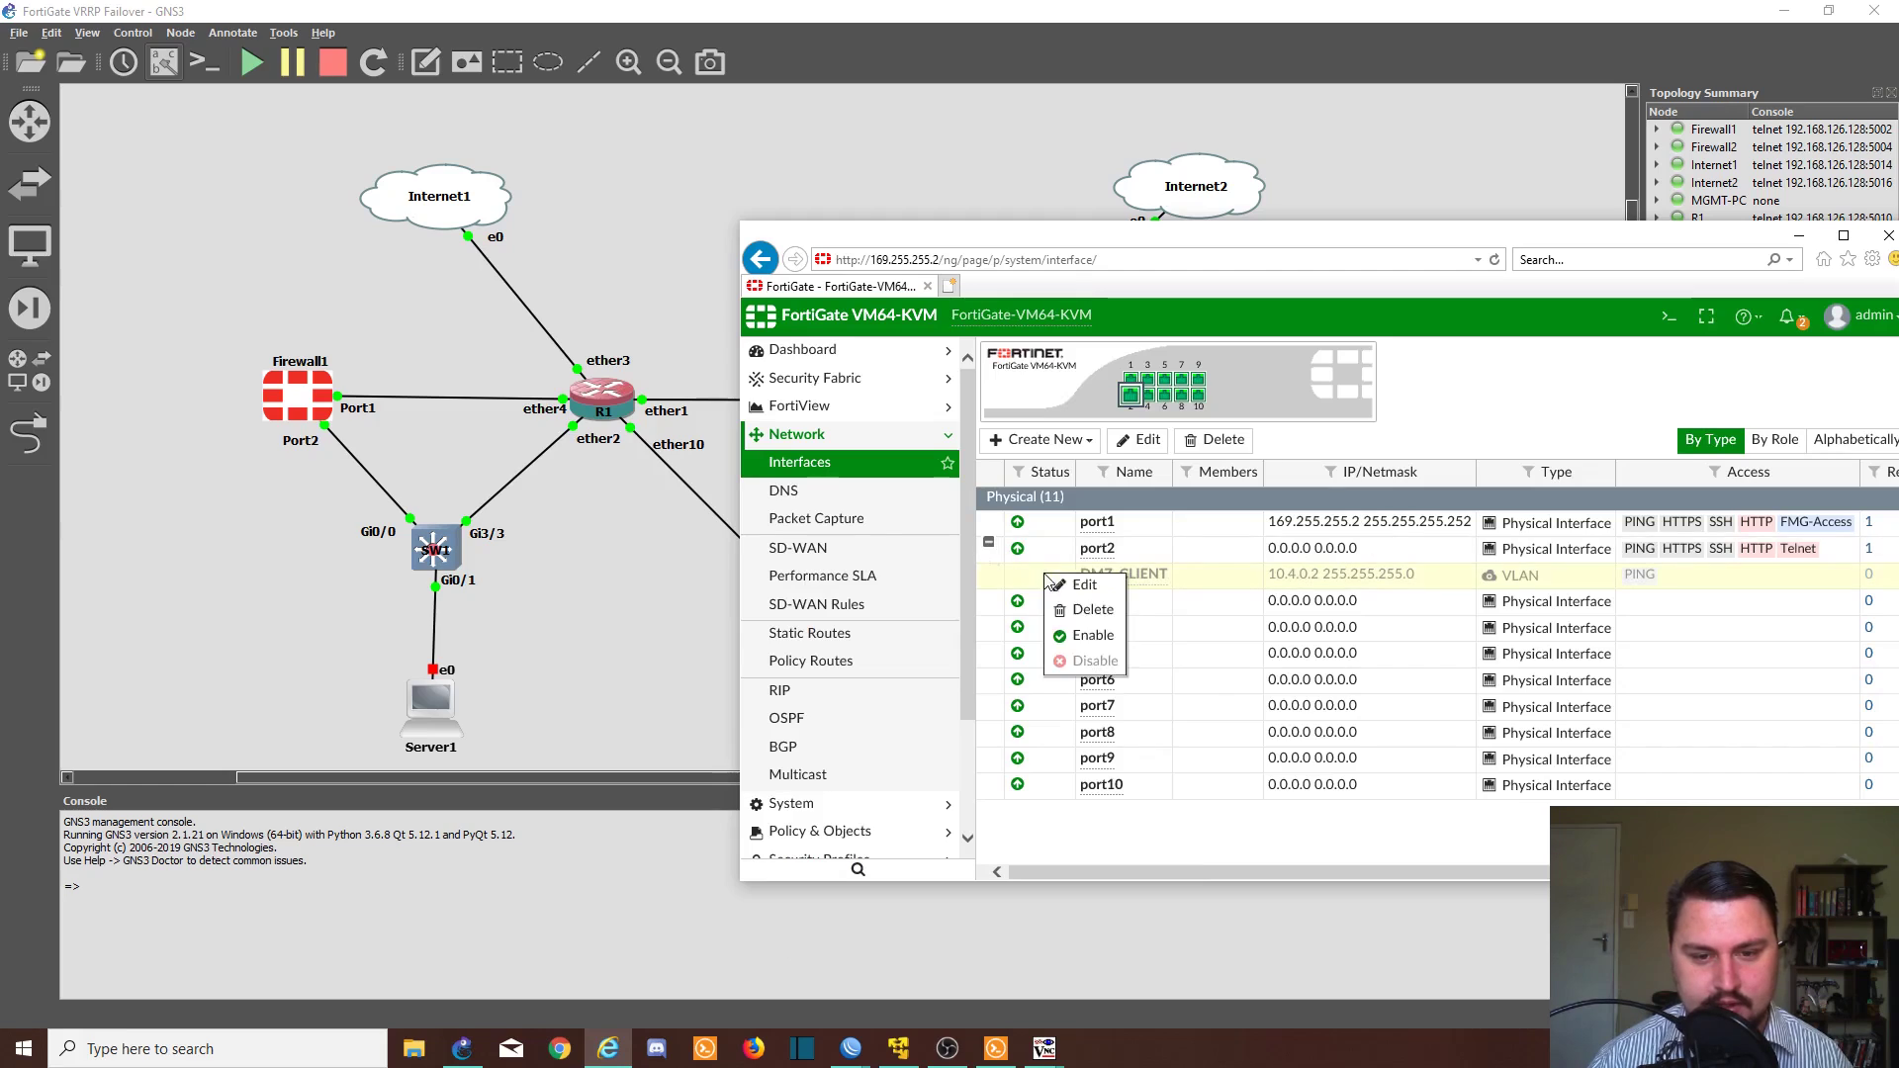
click(1091, 634)
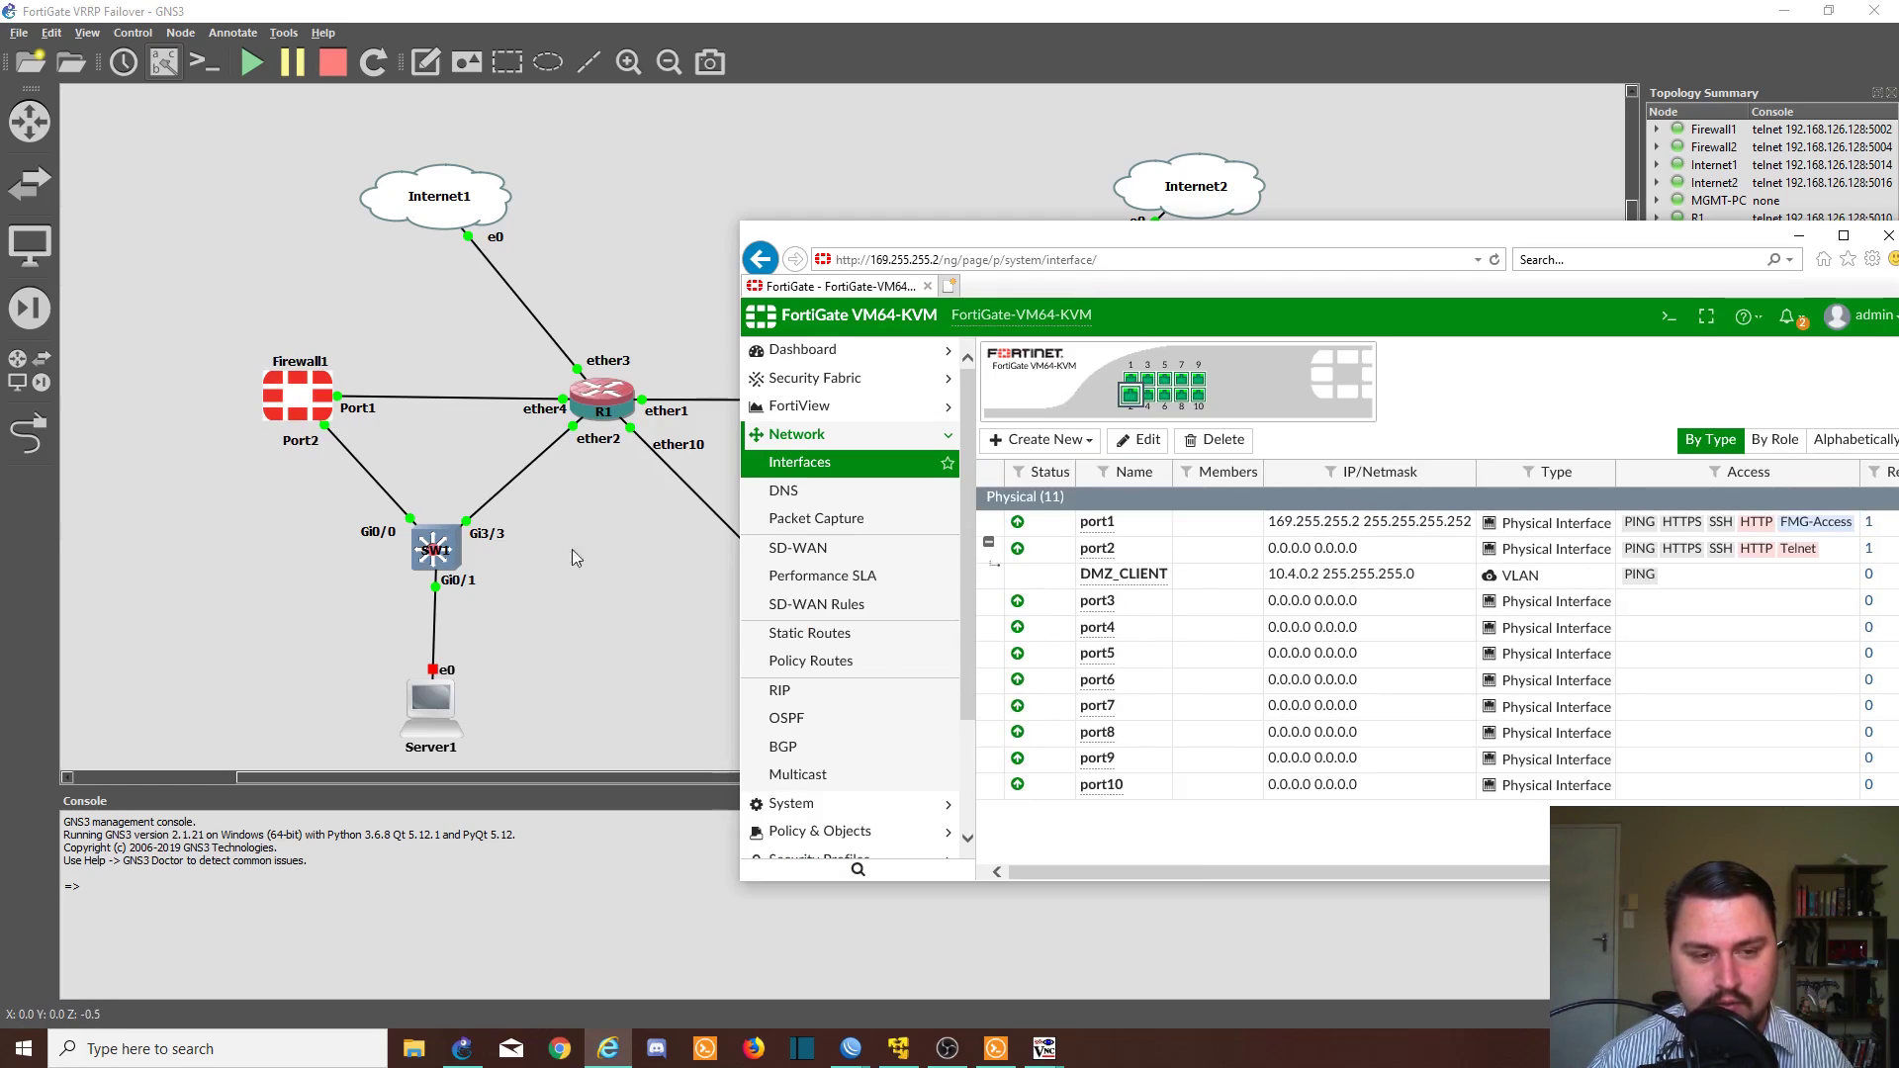
click(583, 637)
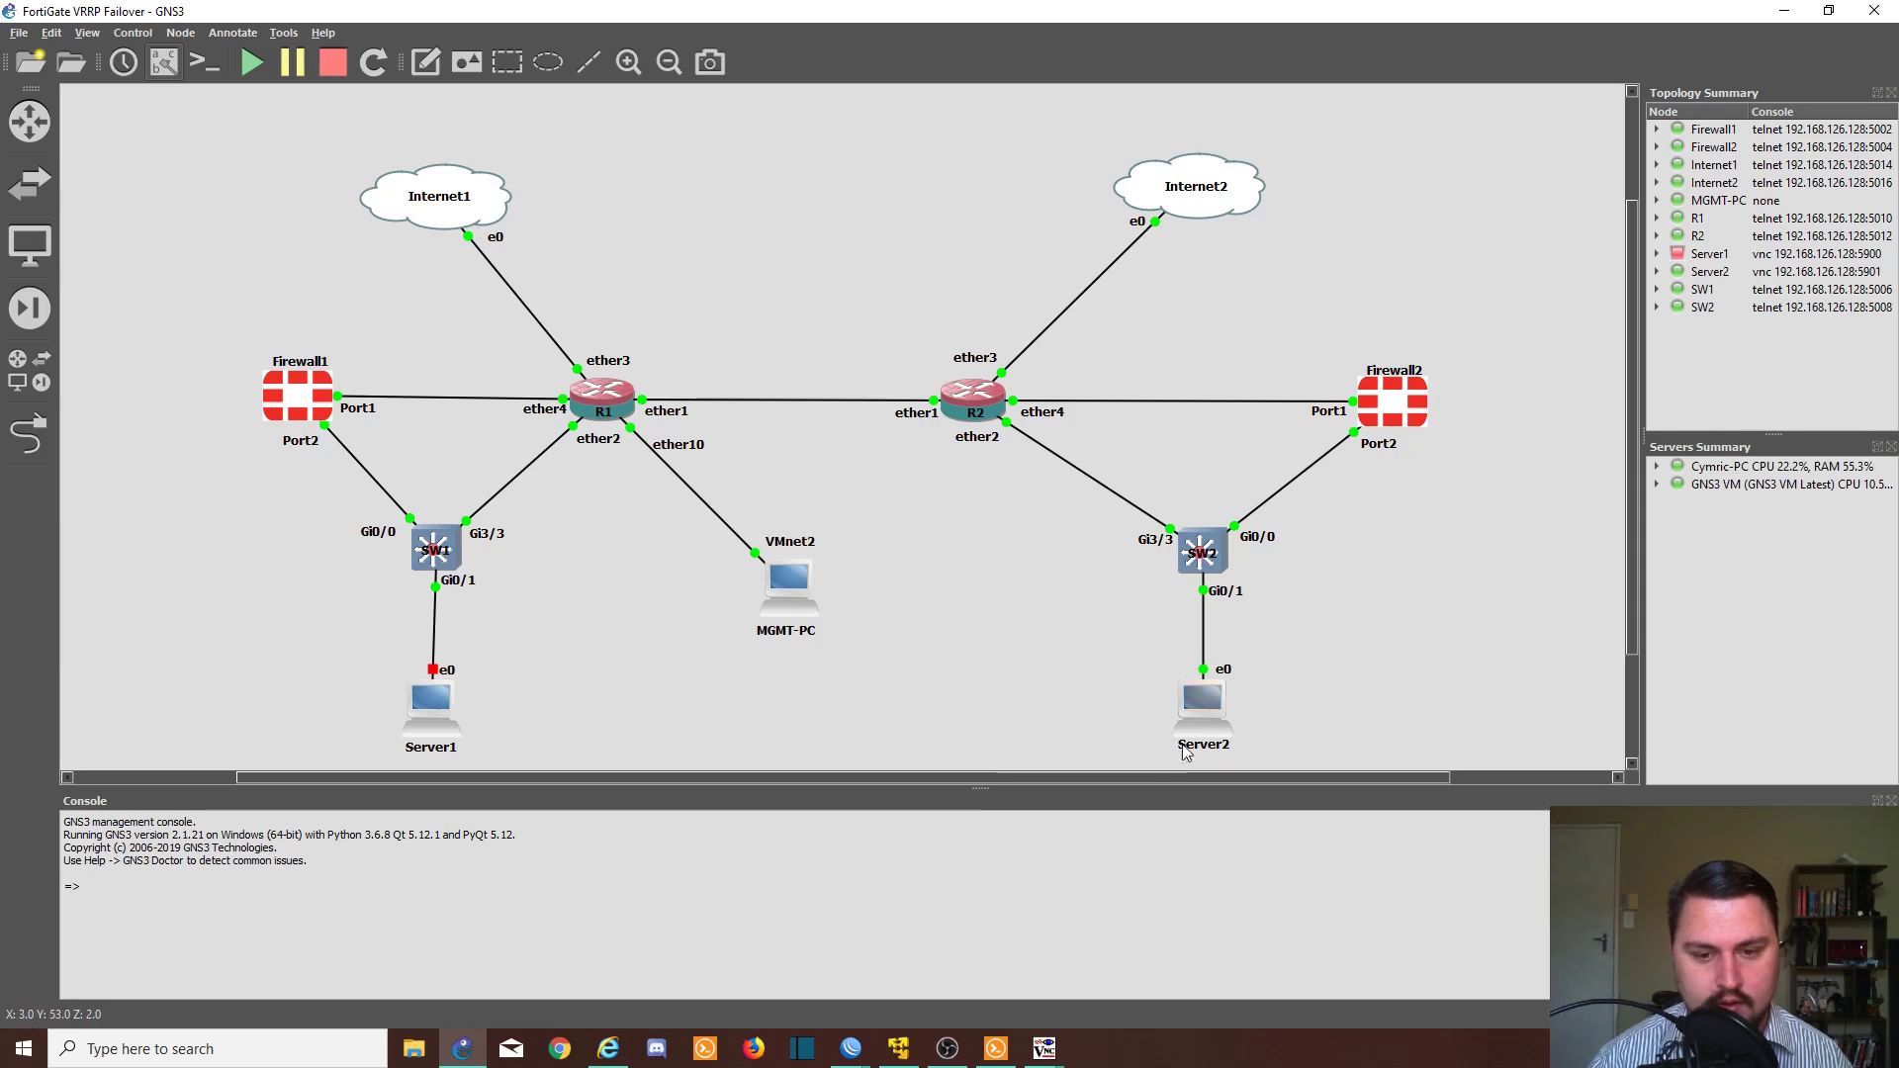
- Open a terminal on Server2 and run ping 10.4.0.1 continuously
double_click(1198, 710)
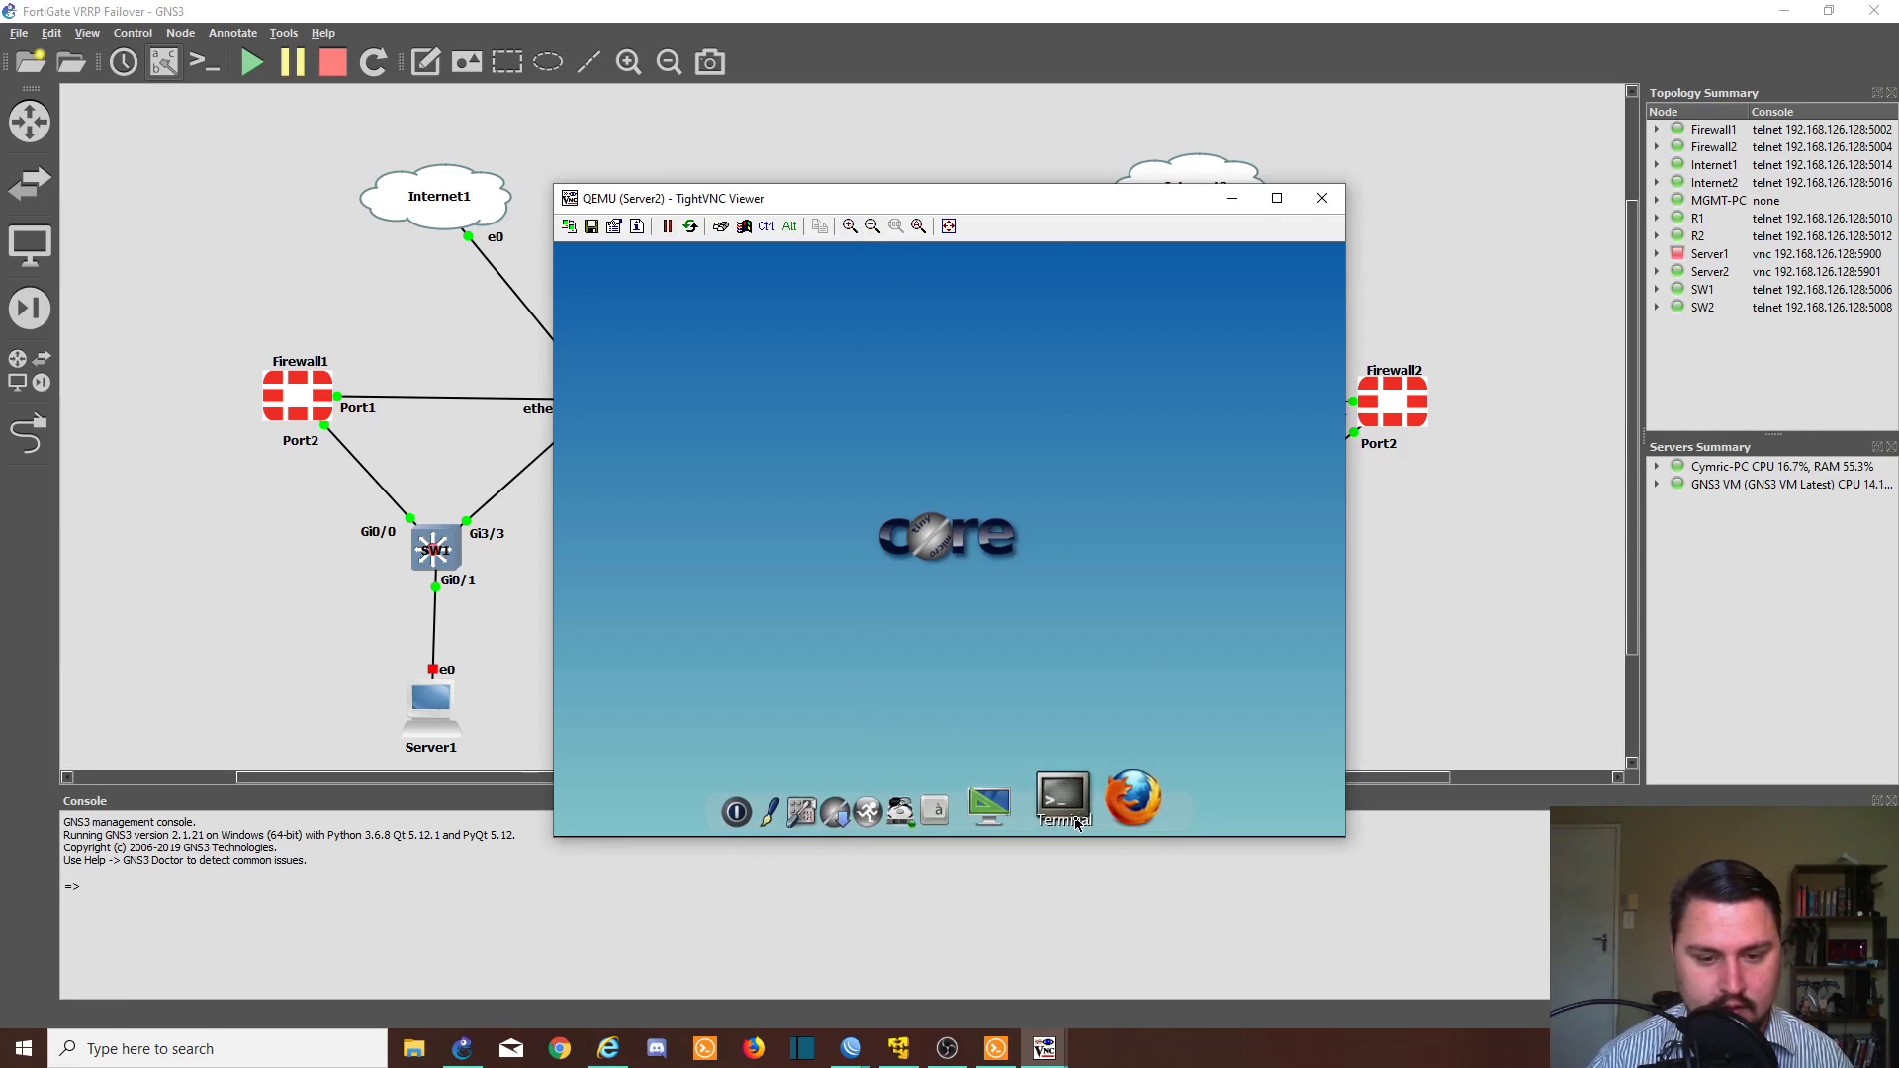
click(1127, 806)
key(Return)
key(Return)
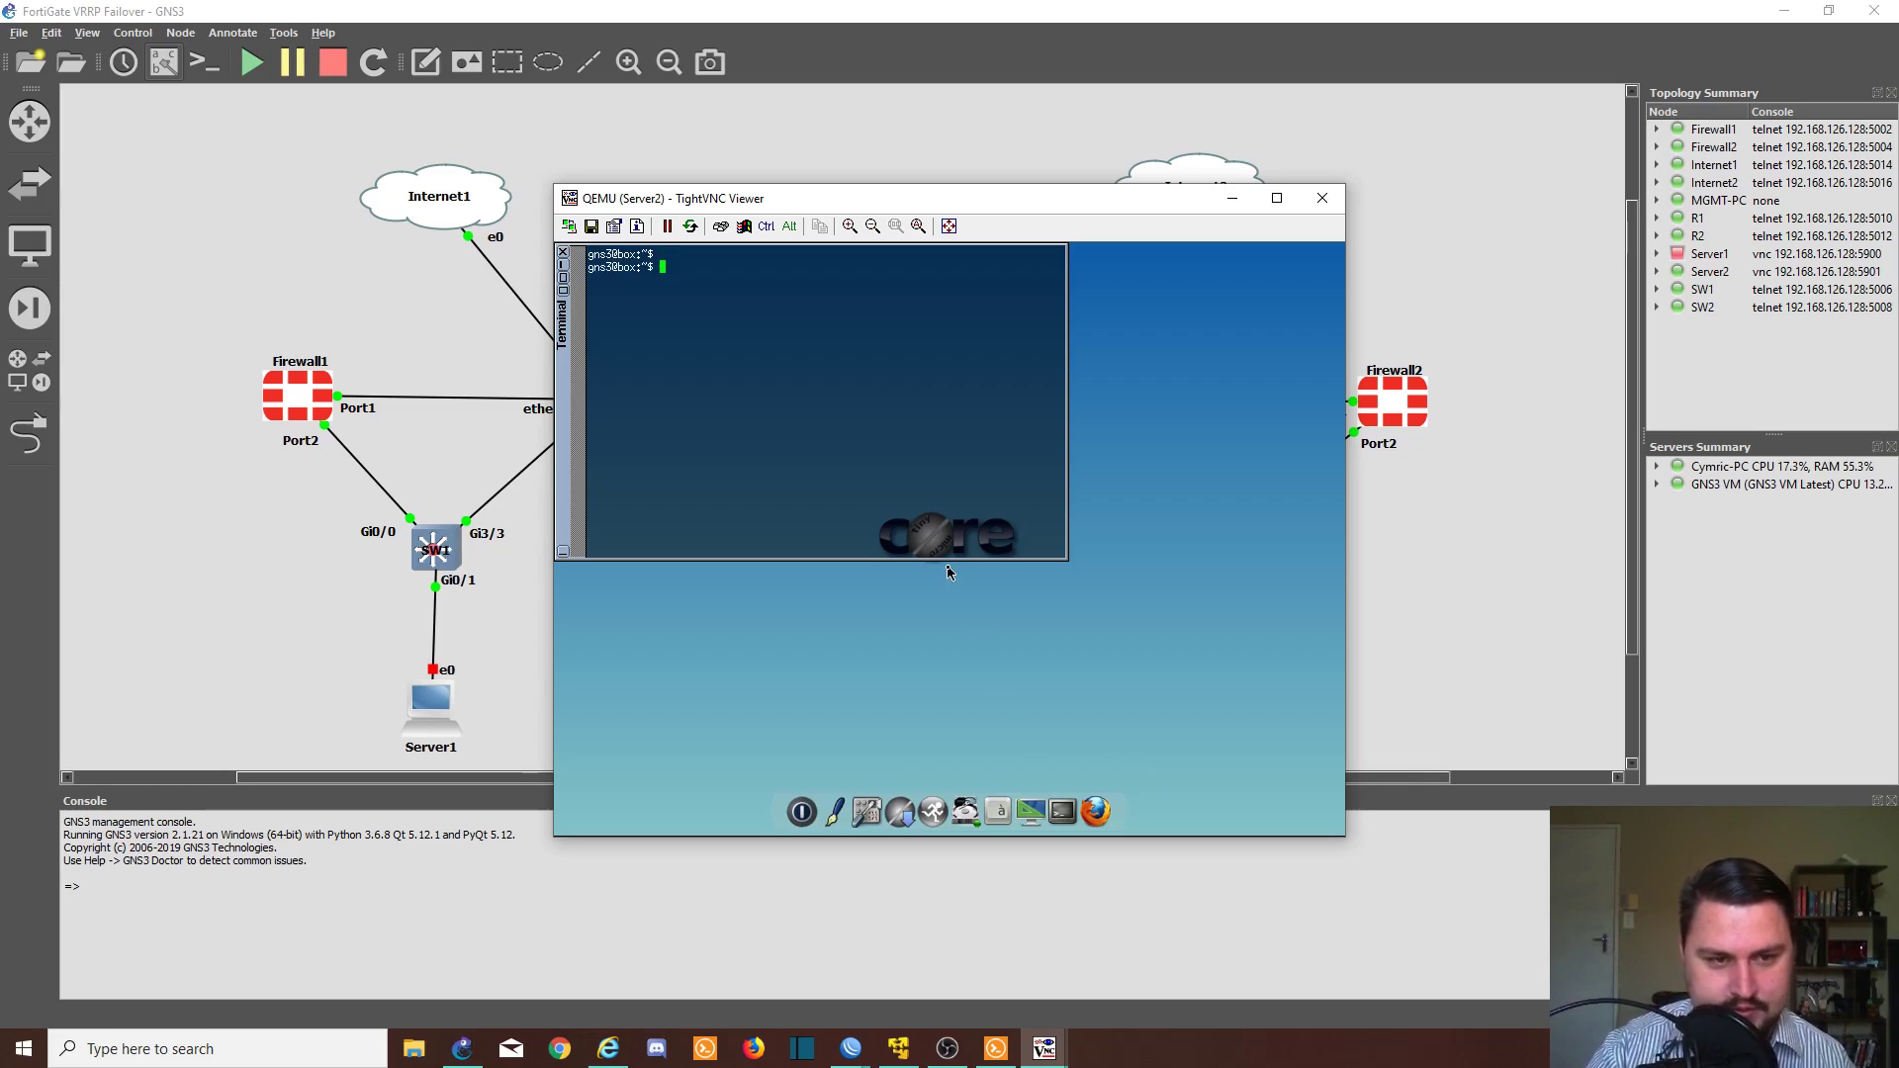
text(ping 10.4)
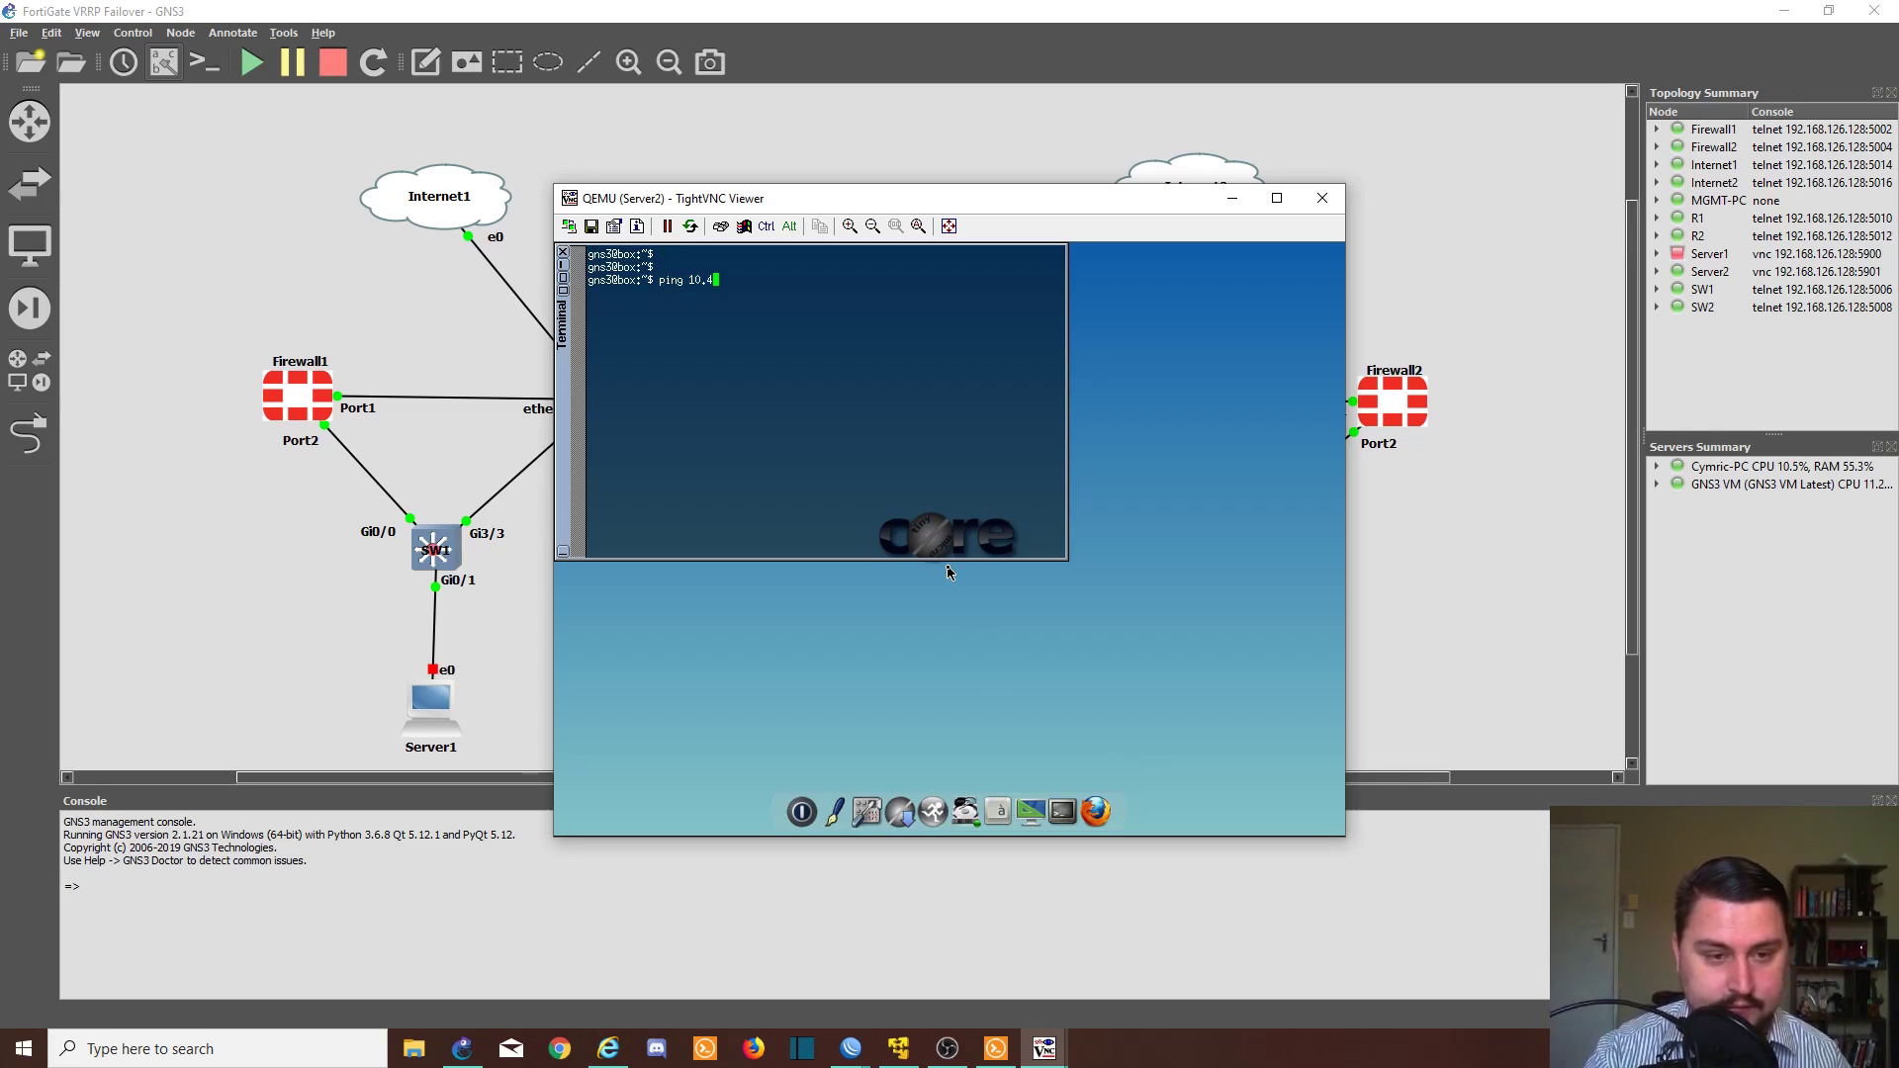
text(.0.1)
key(Return)
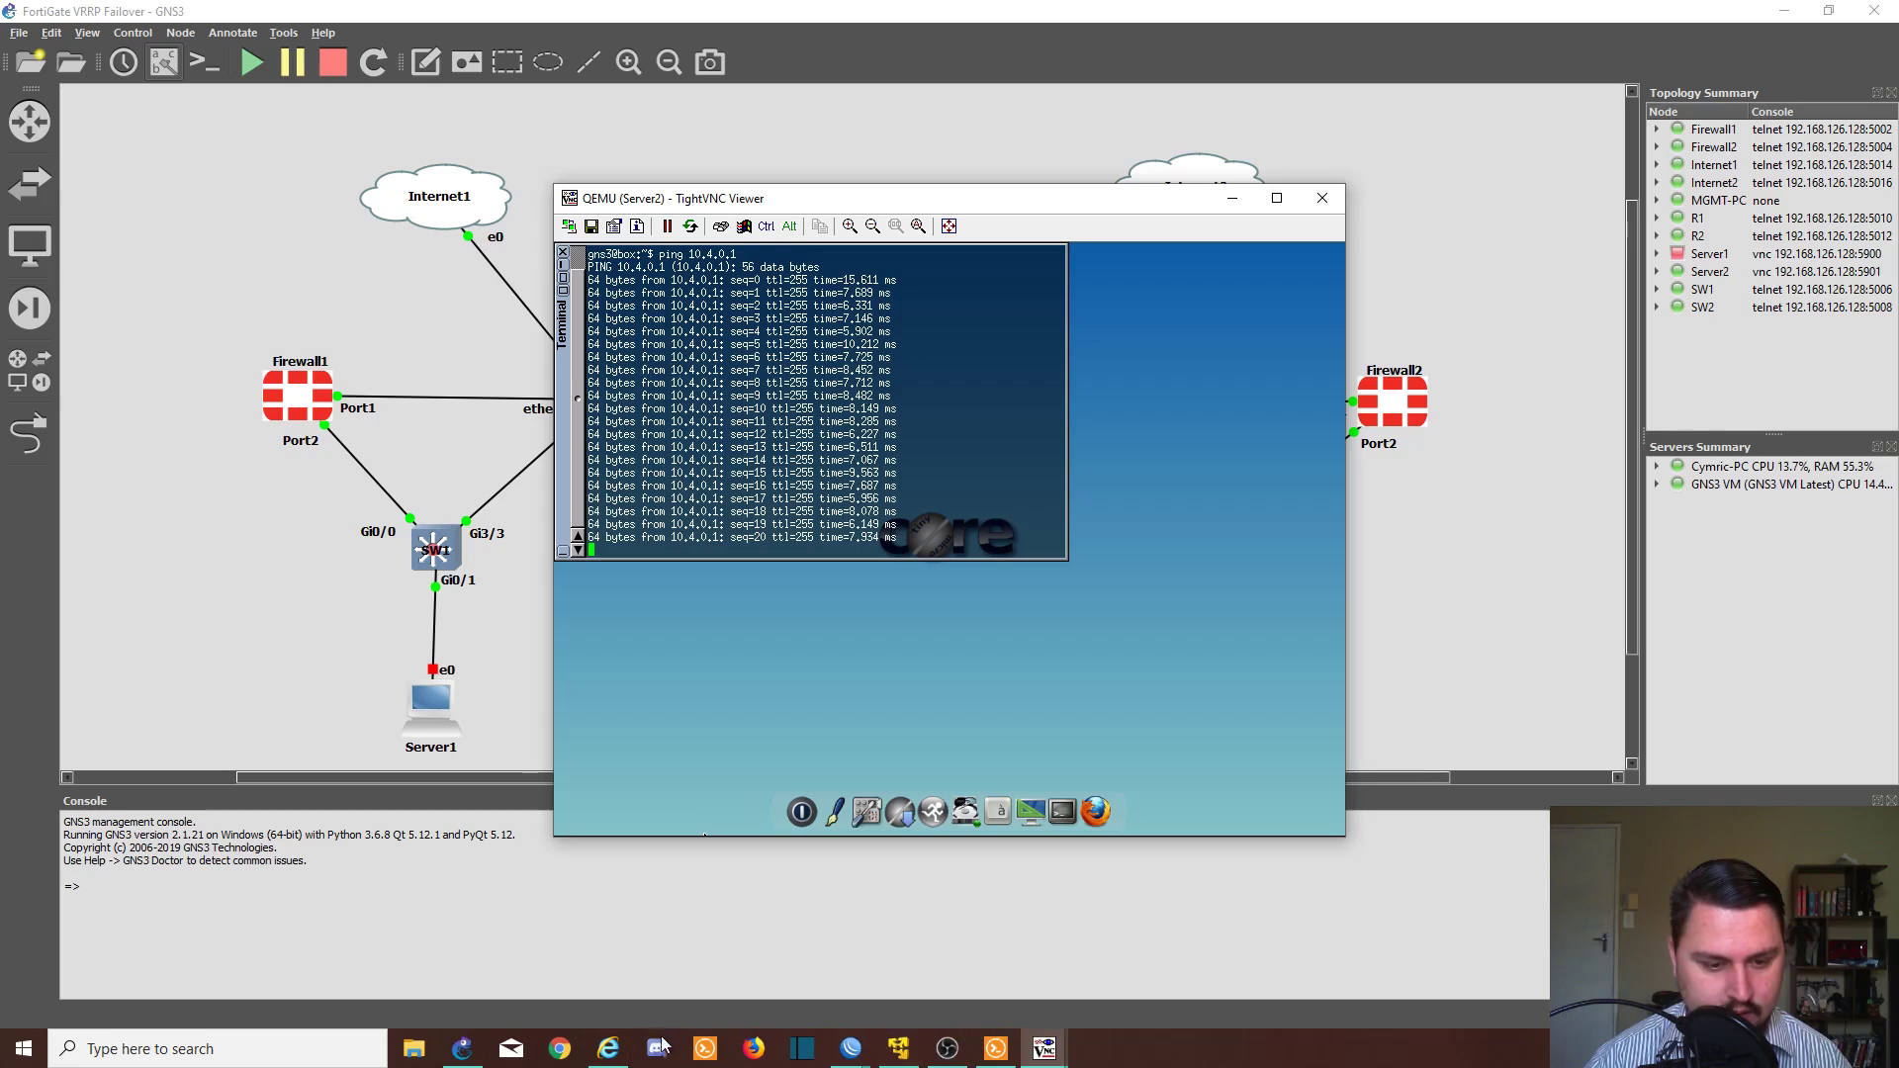
click(609, 1049)
- Disable DMZ_CLIENT again and watch Server2's ping to 10.4.0.1 keep replying
right_click(1124, 575)
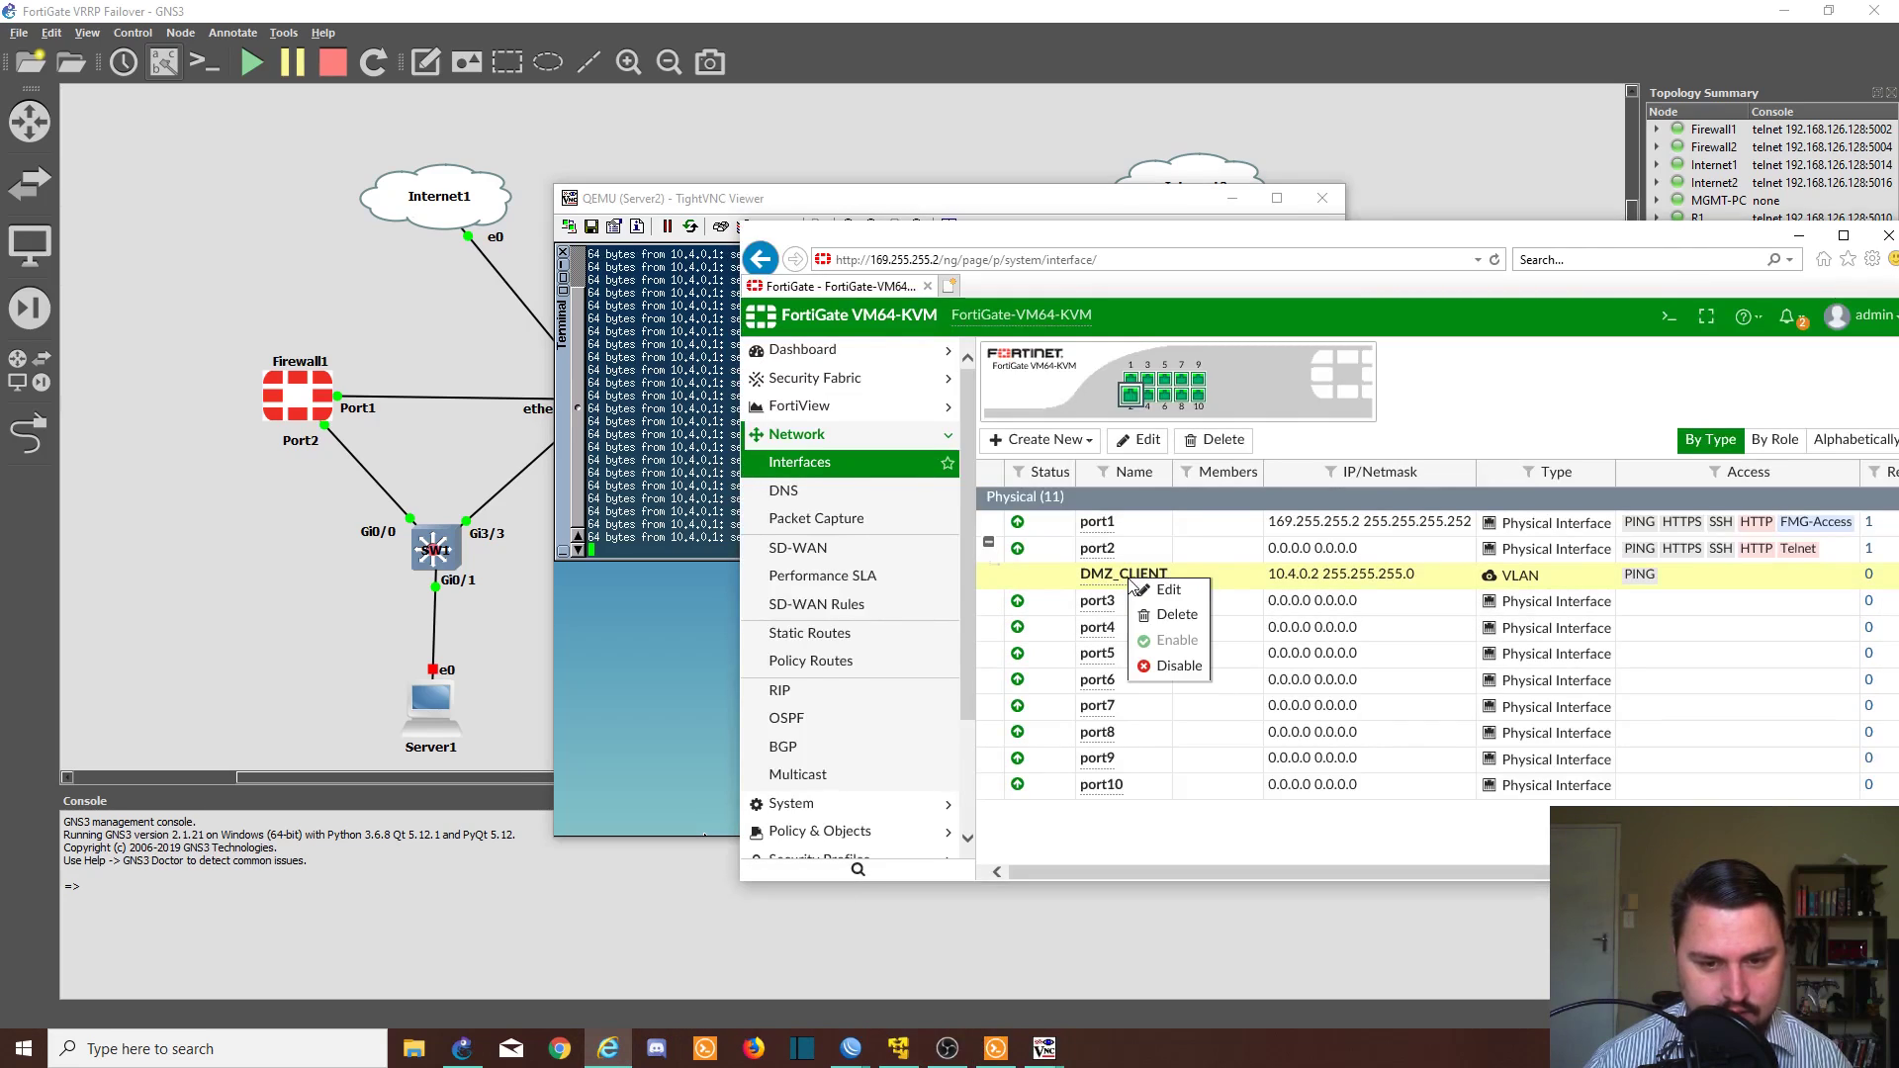
click(1167, 669)
drag(662, 199, 389, 209)
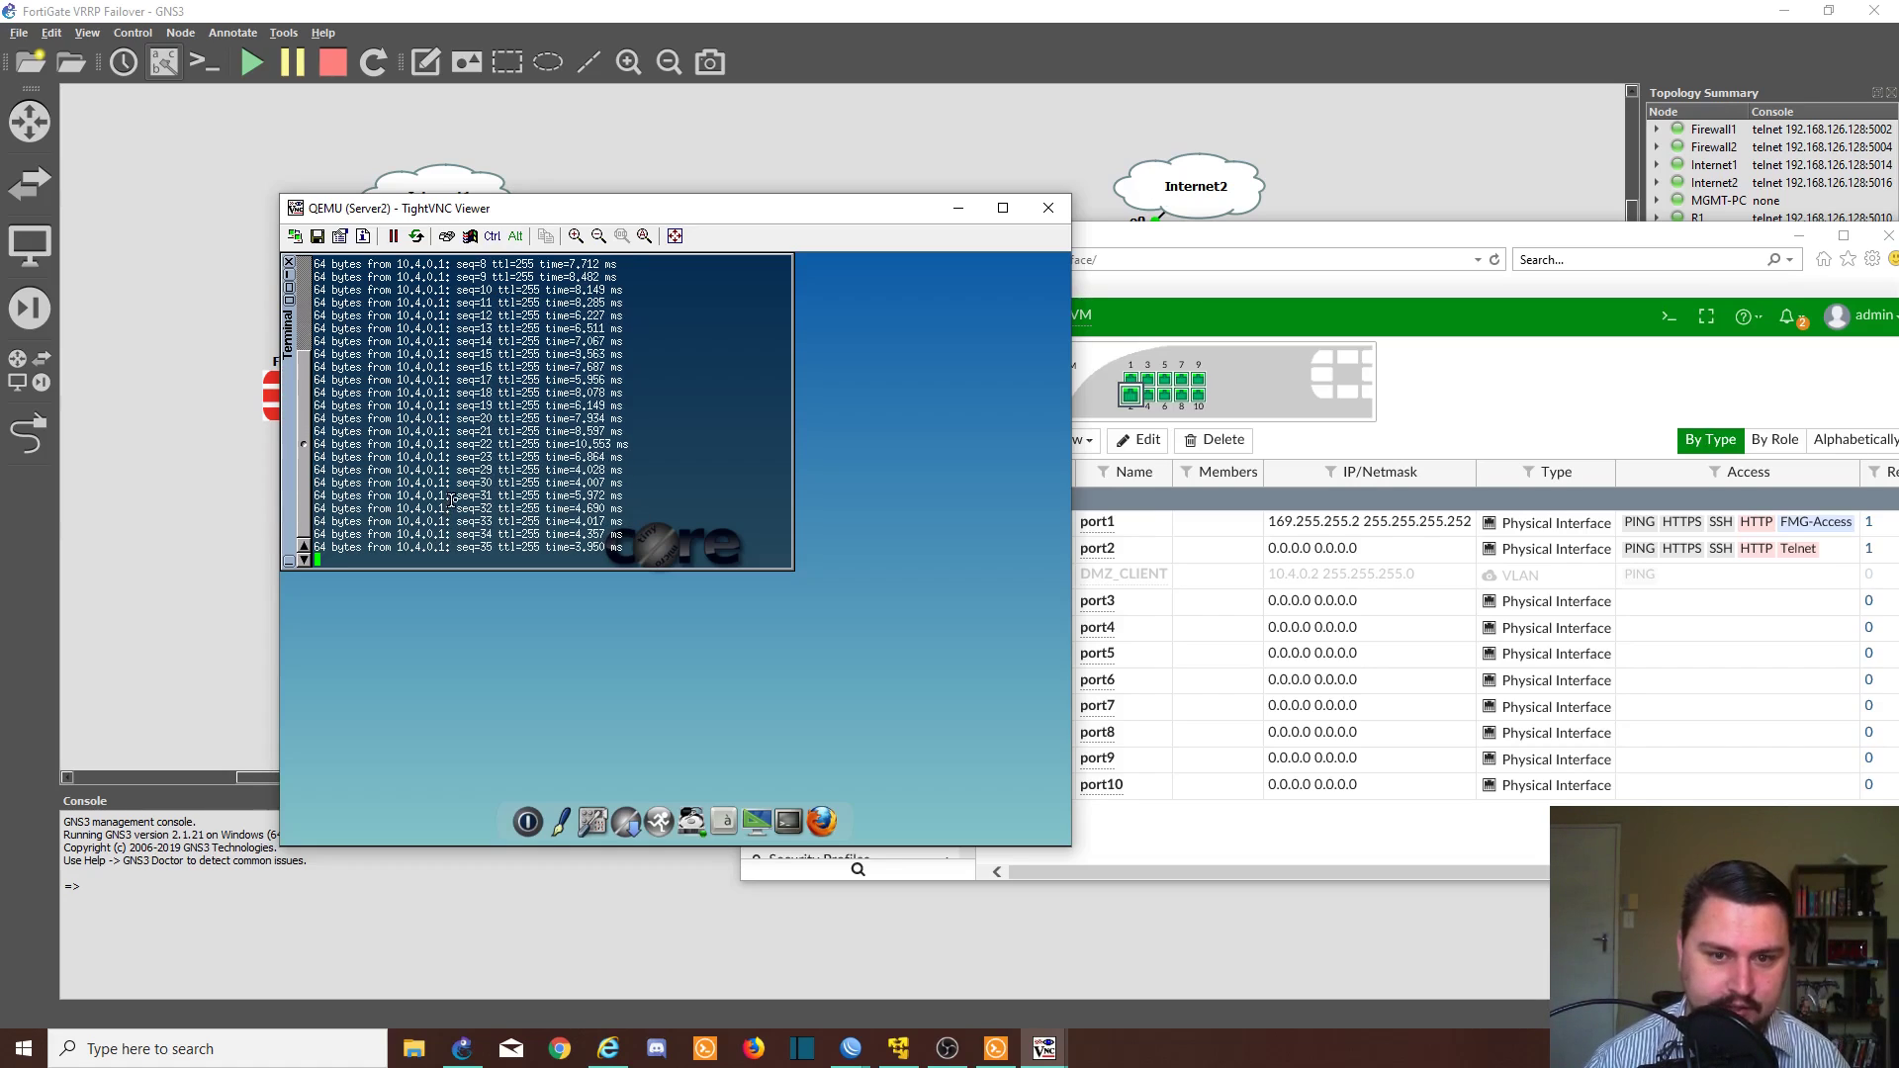
click(1086, 26)
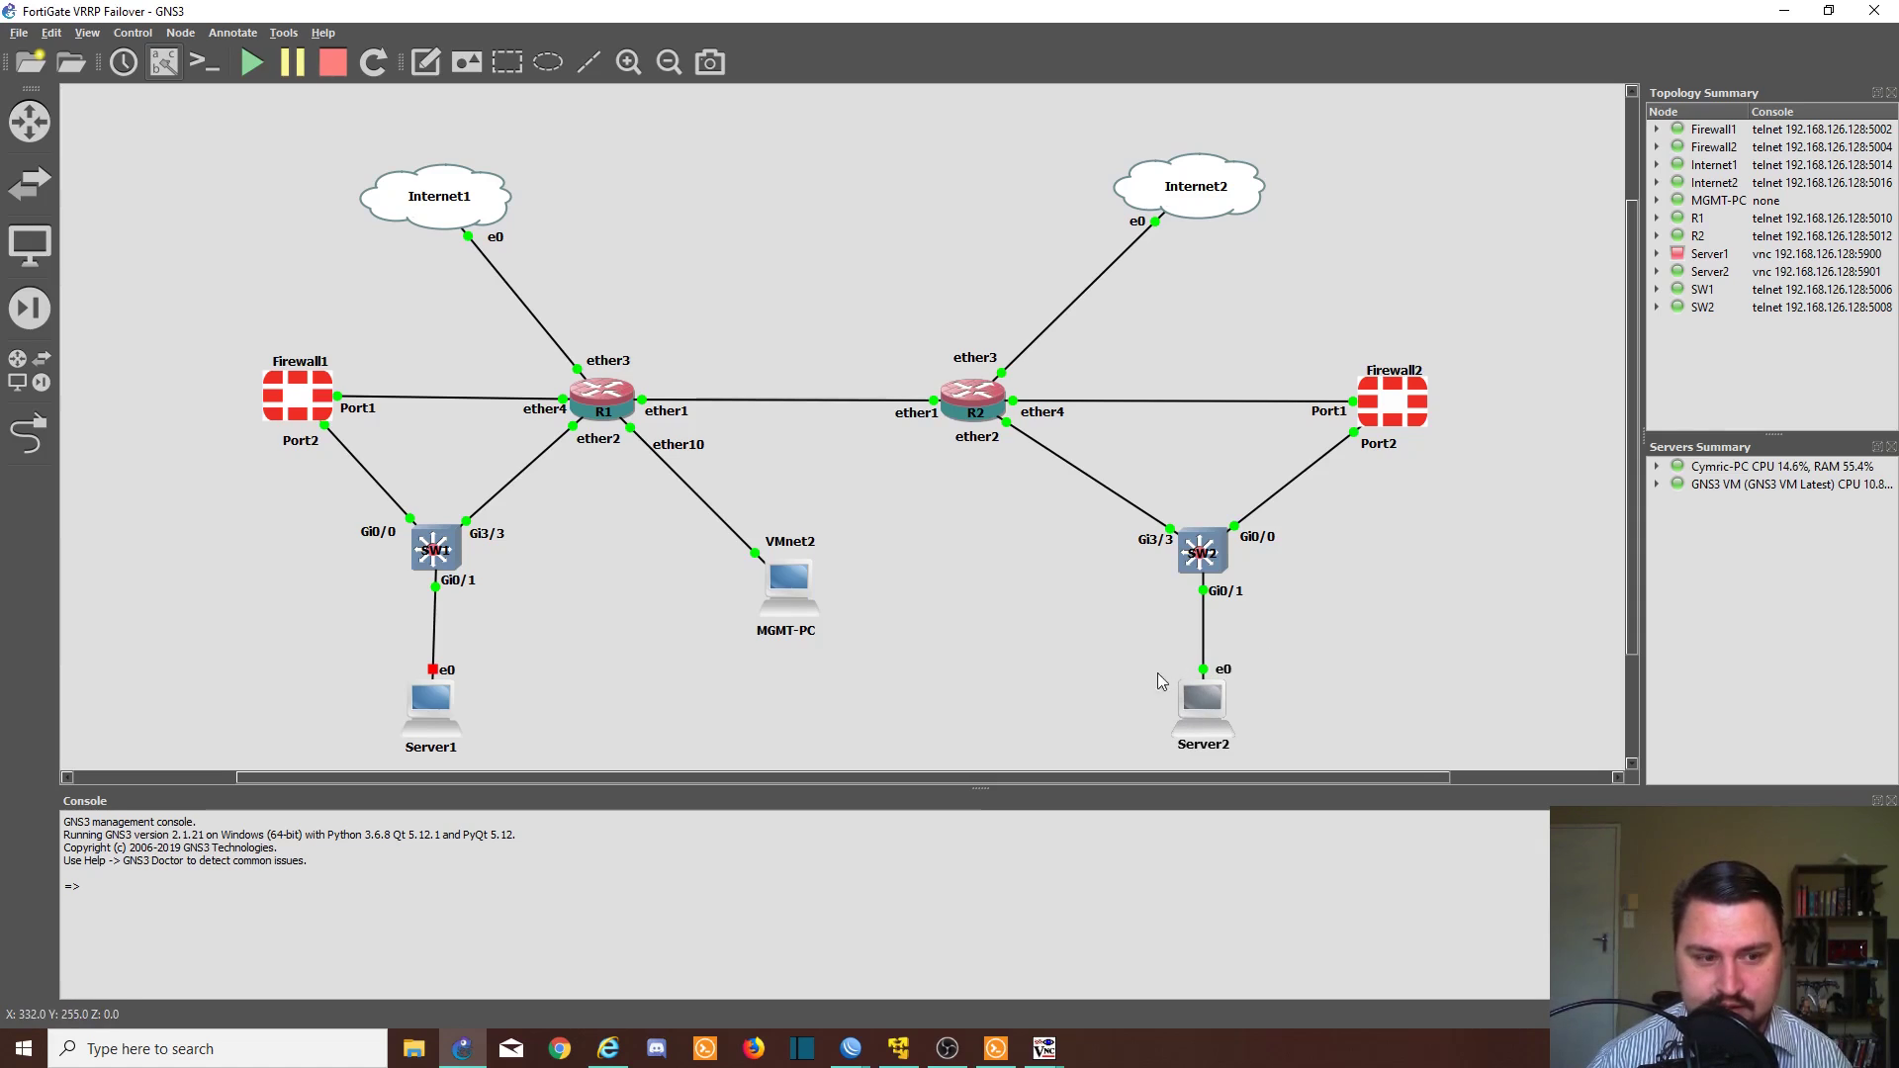
key(alt+Tab)
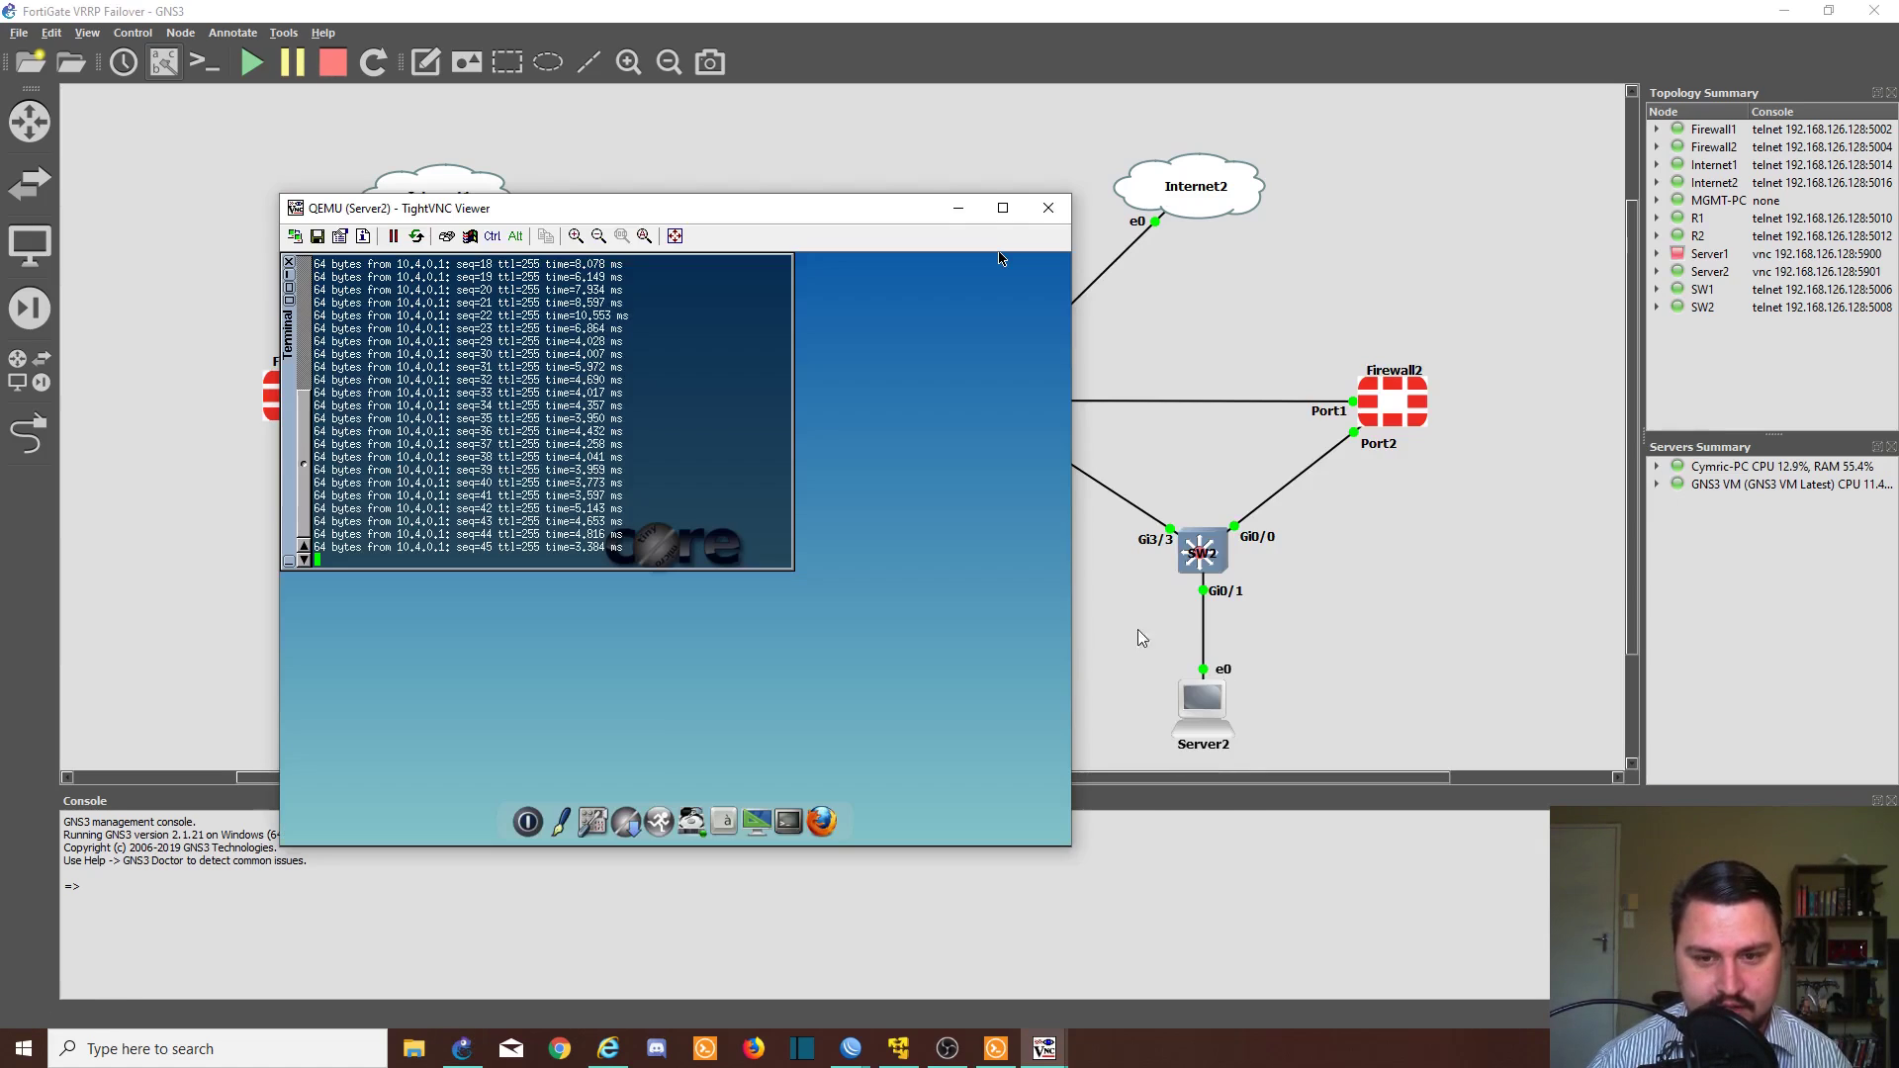
key(alt+Tab)
key(alt+Tab)
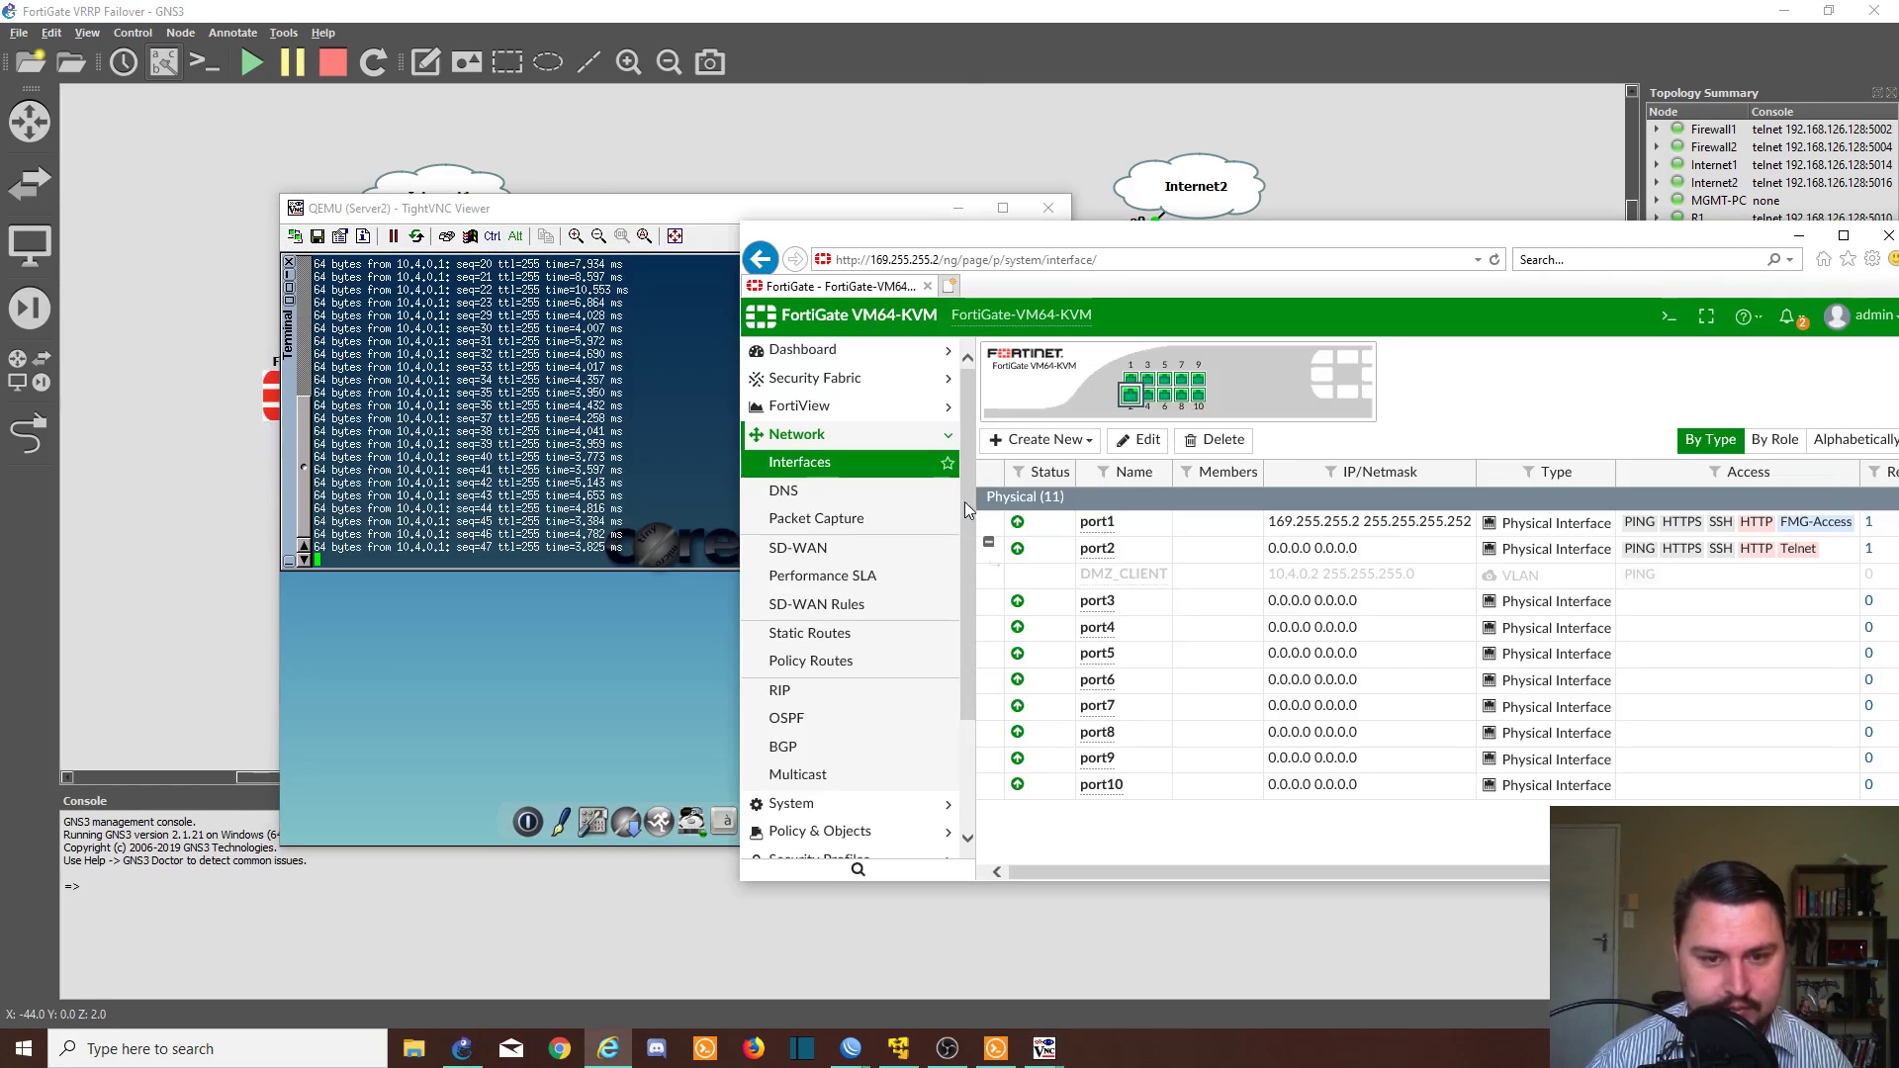
- Re-enable the DMZ_CLIENT VLAN interface on the FortiGate
right_click(1076, 571)
click(1101, 633)
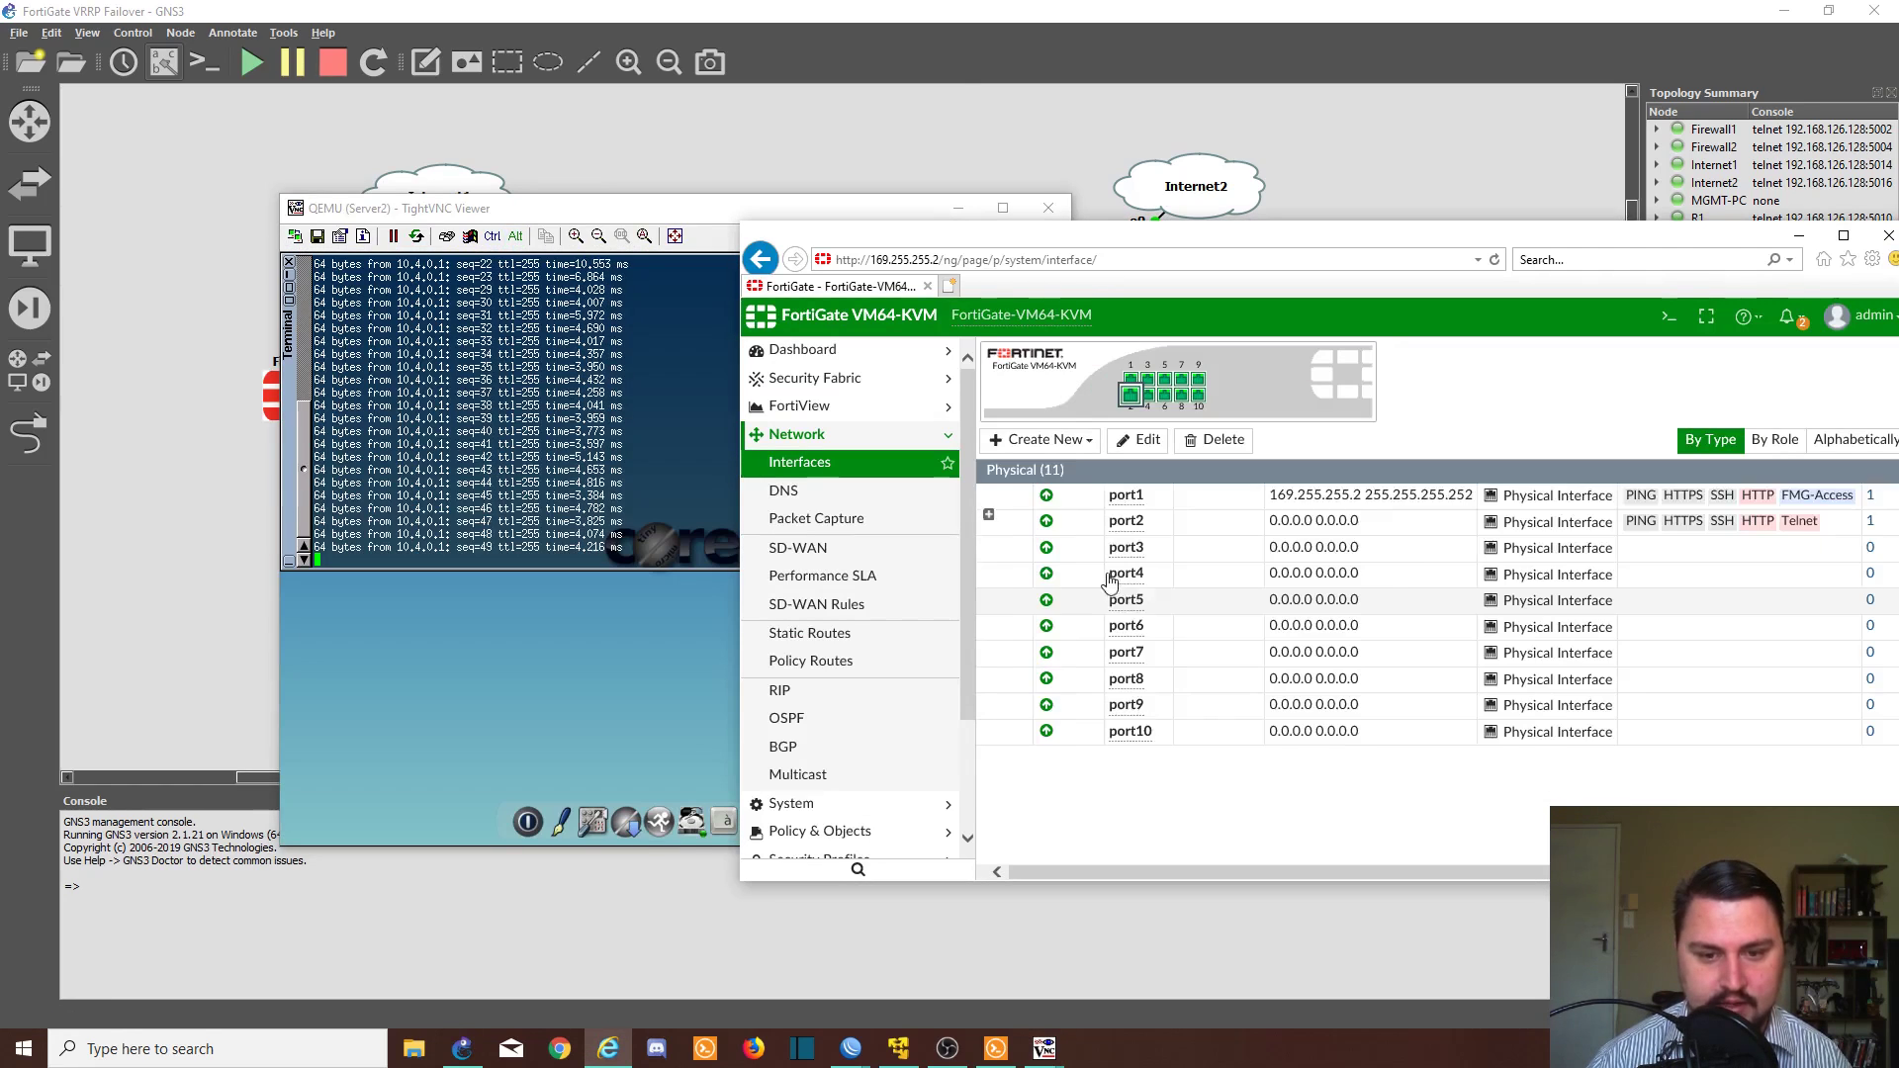
click(571, 535)
key(alt+Tab)
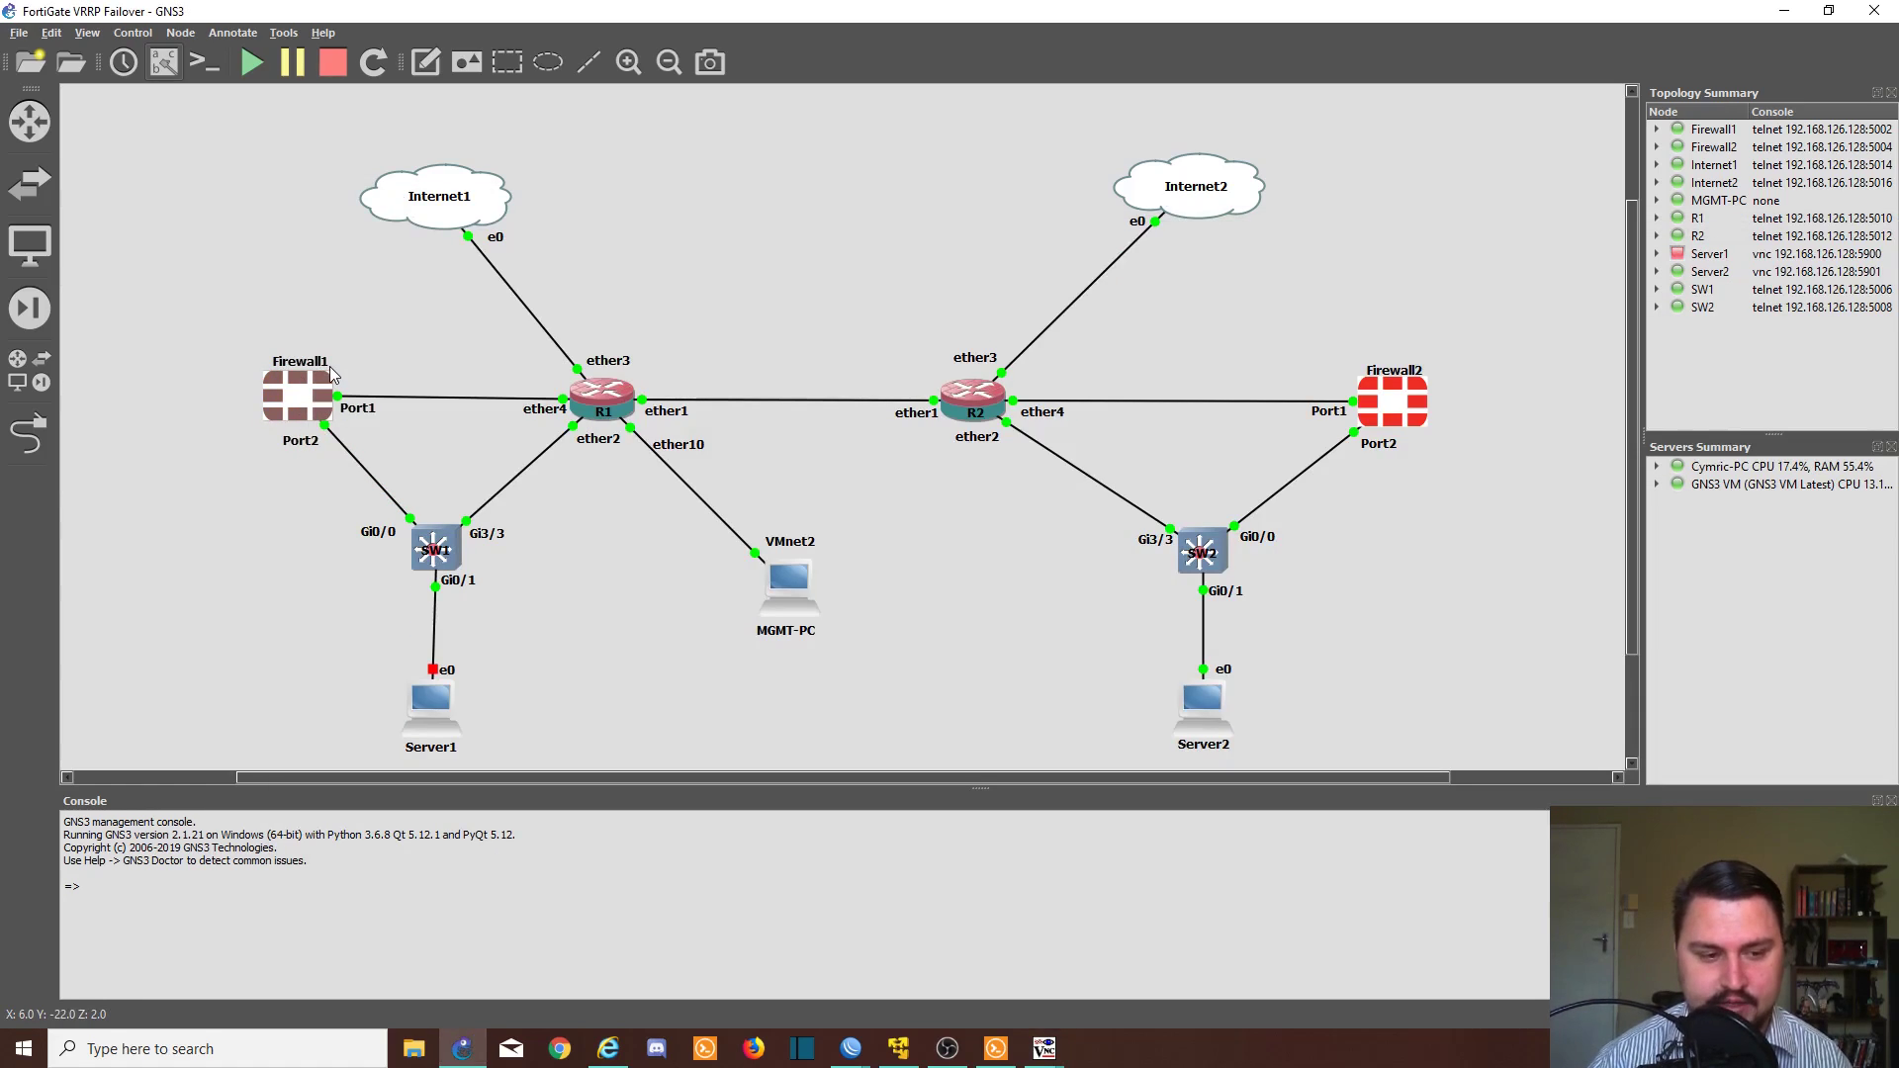
- Start Server1, then stop Server2's ping and run ifconfig on Server2
right_click(448, 696)
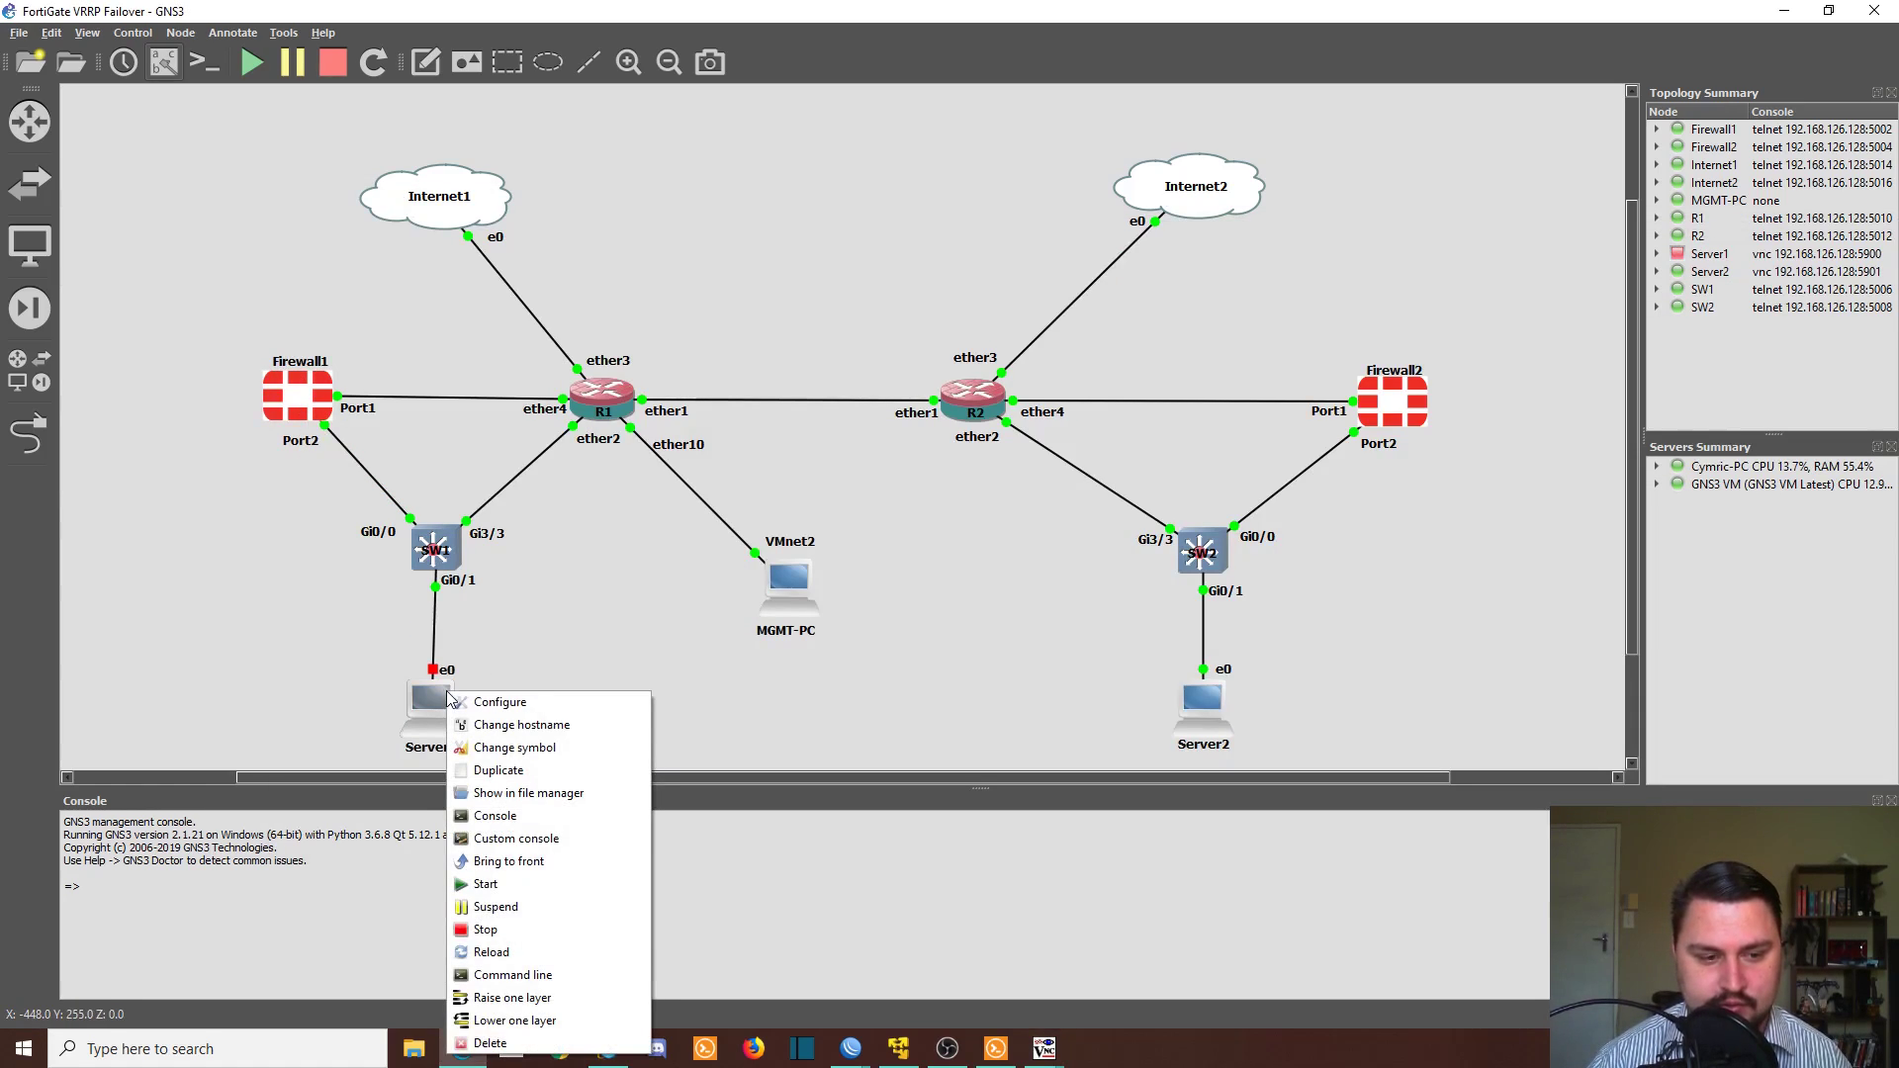
click(524, 883)
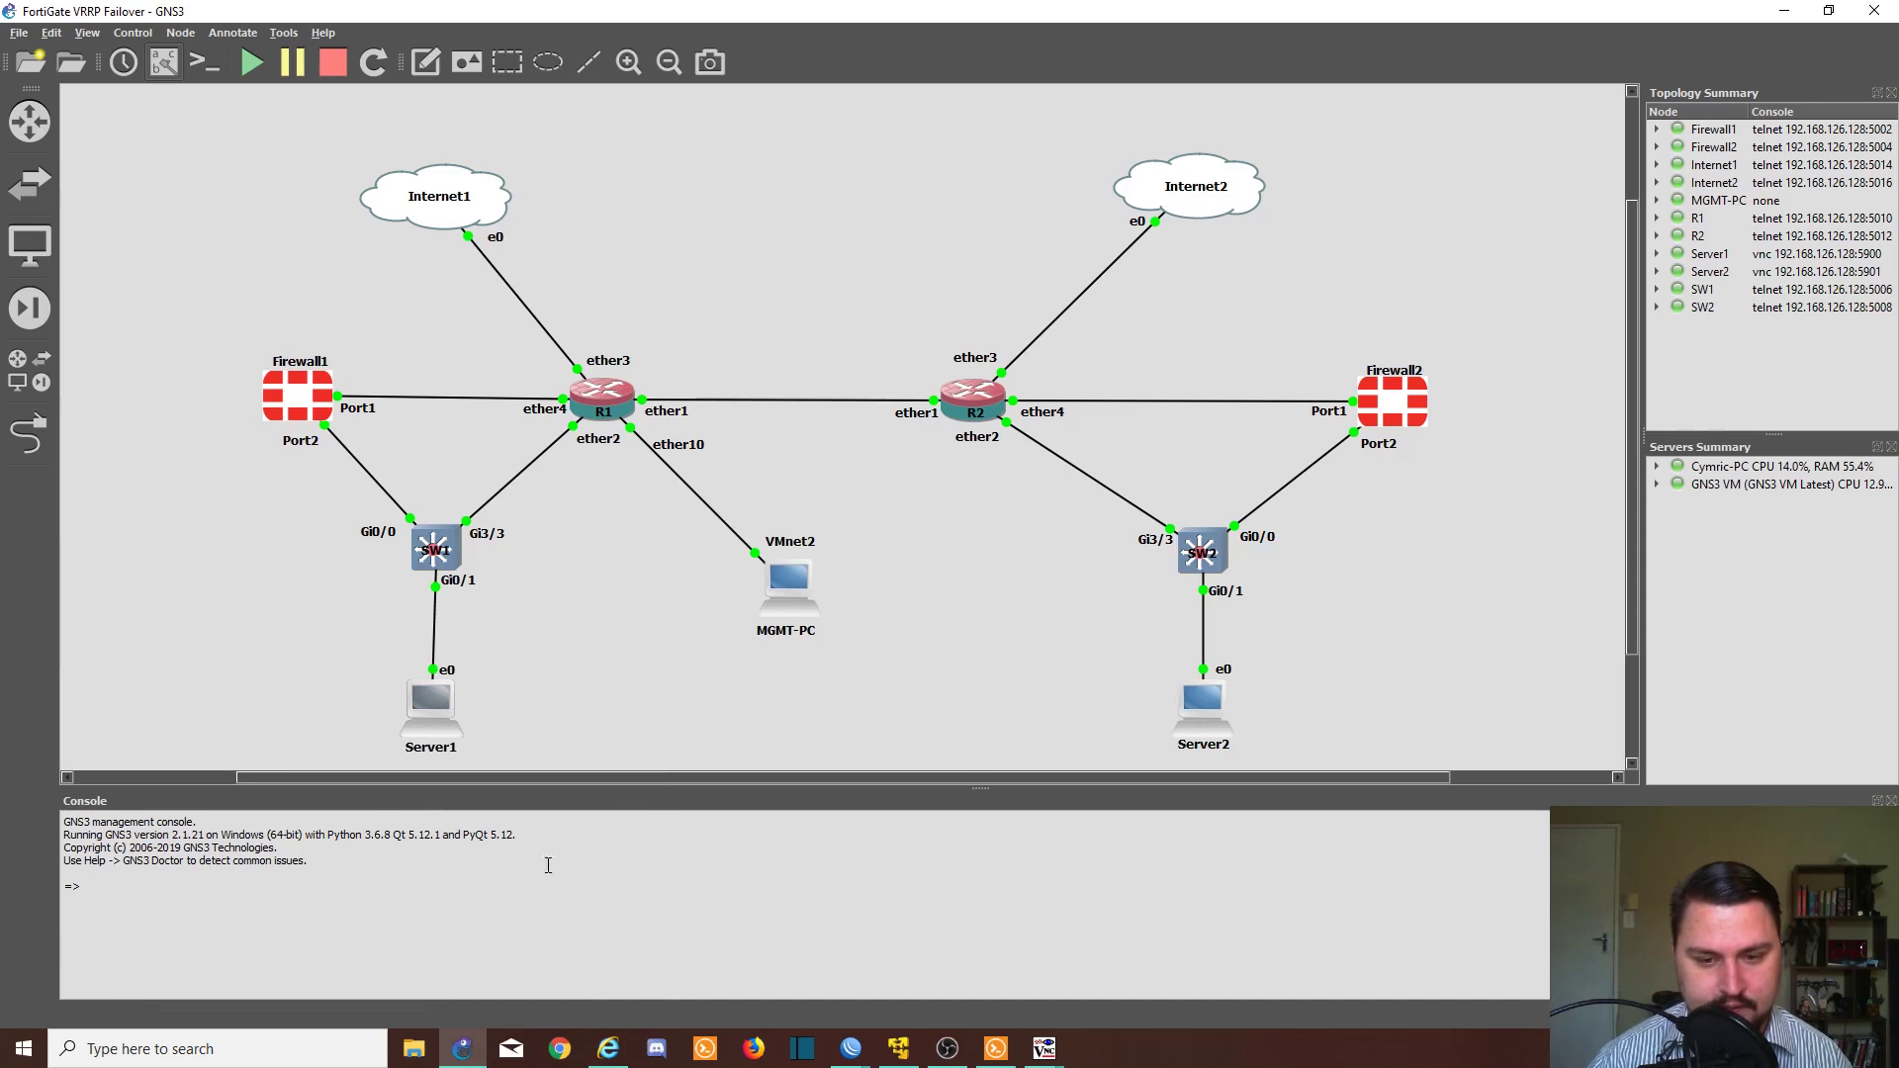
right_click(1201, 706)
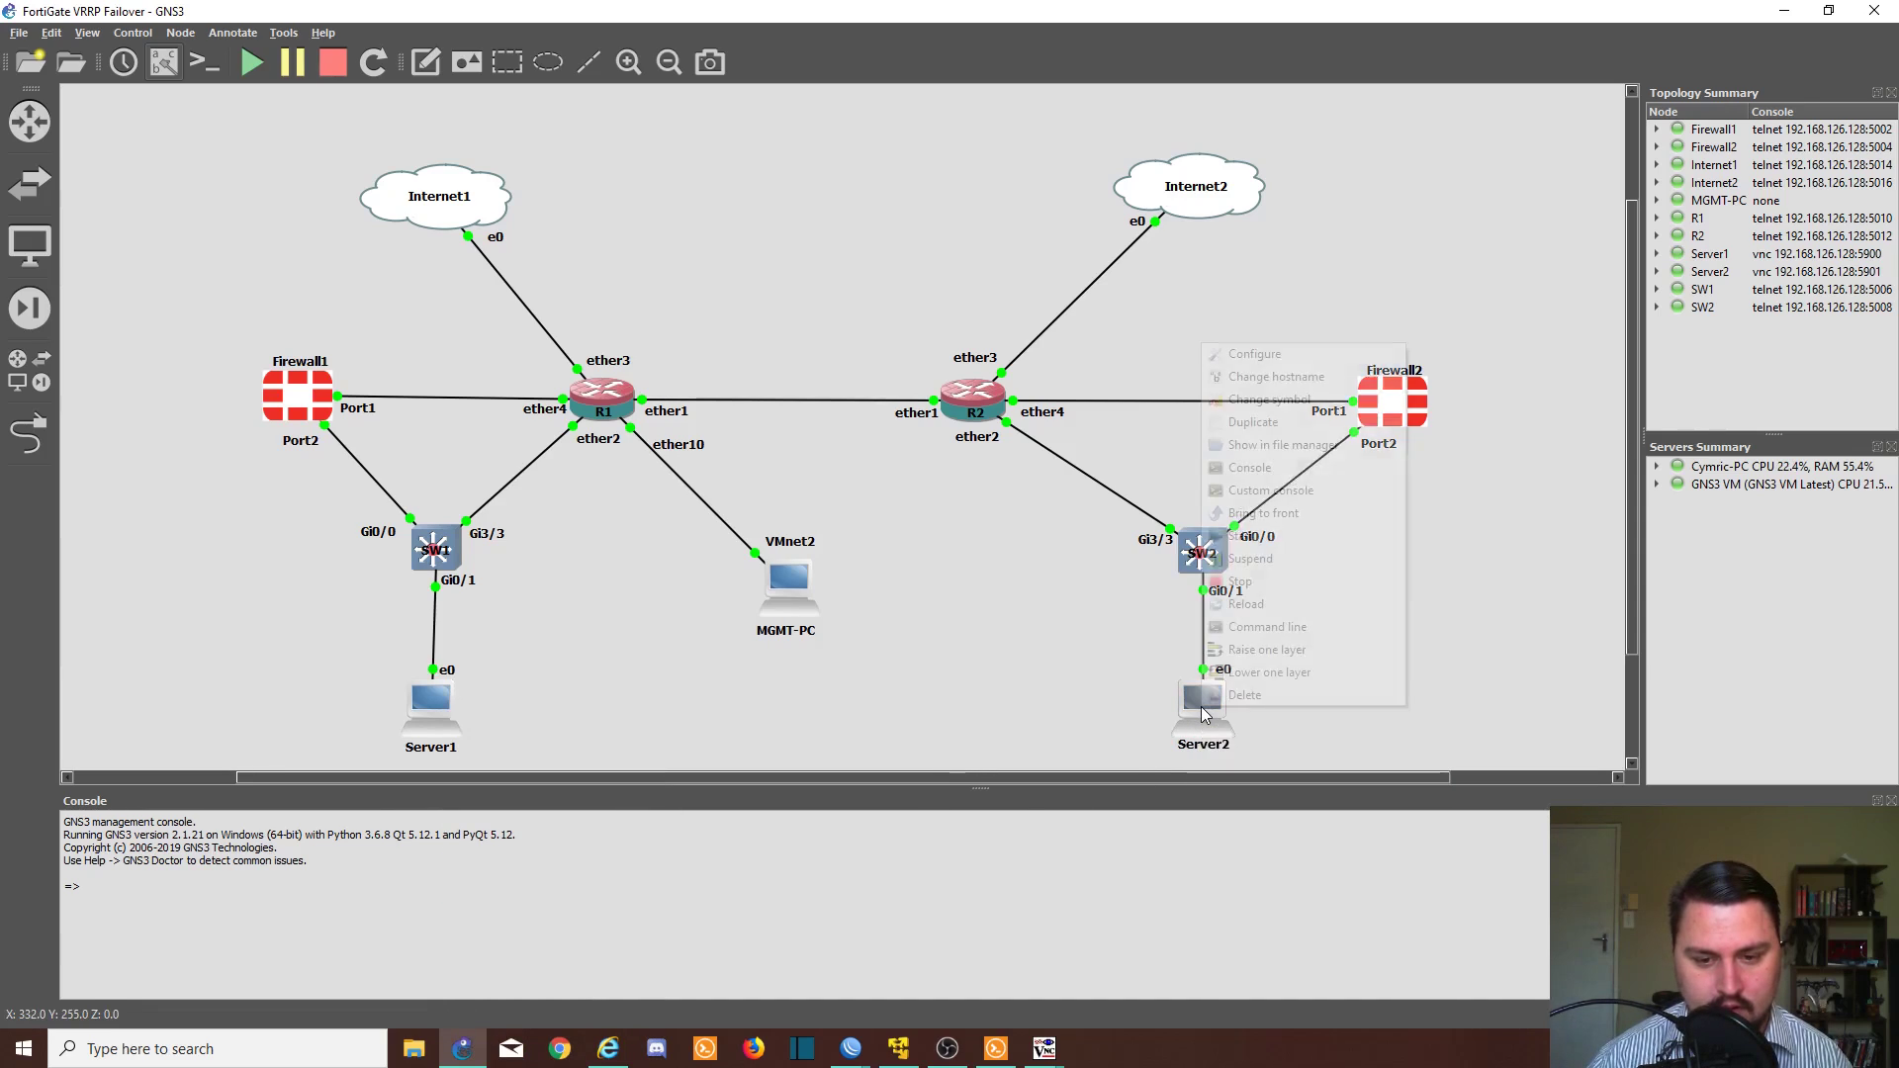
double_click(1186, 714)
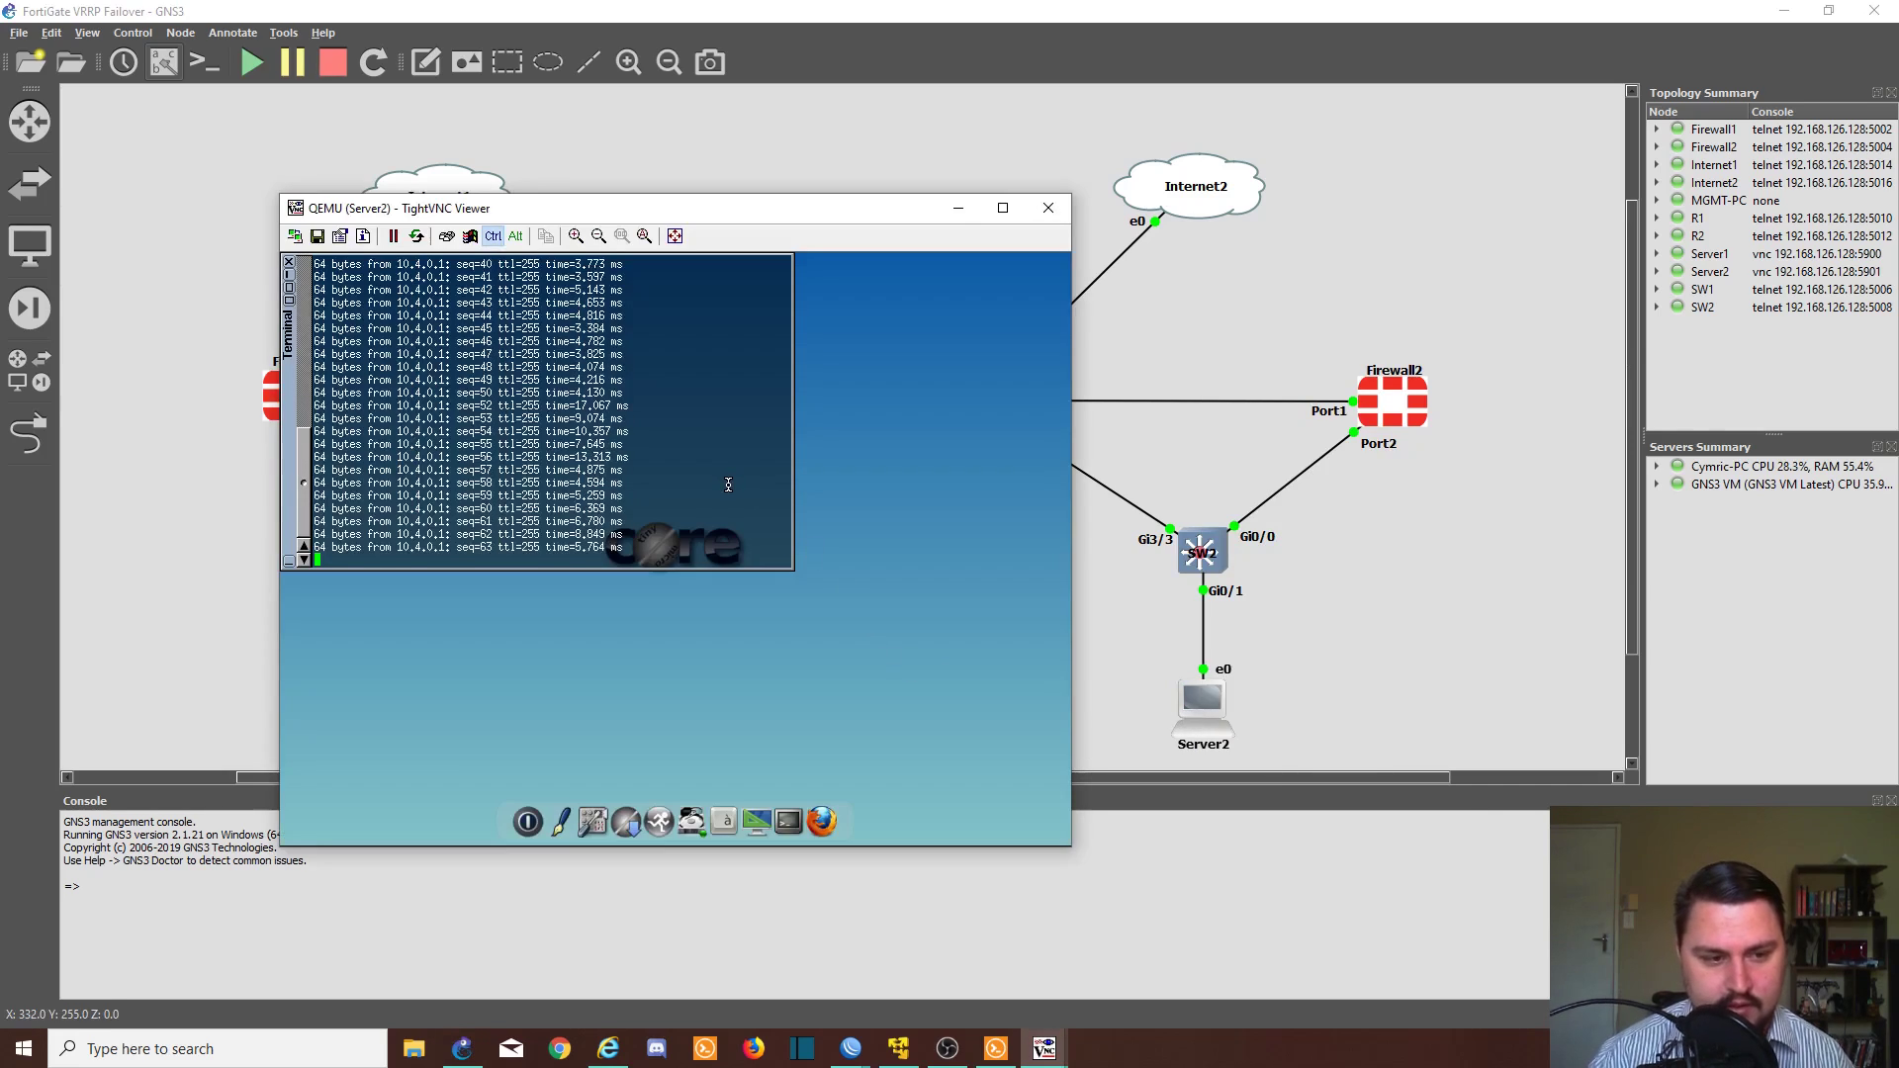
key(ctrl+c)
text(ifconfig)
key(Return)
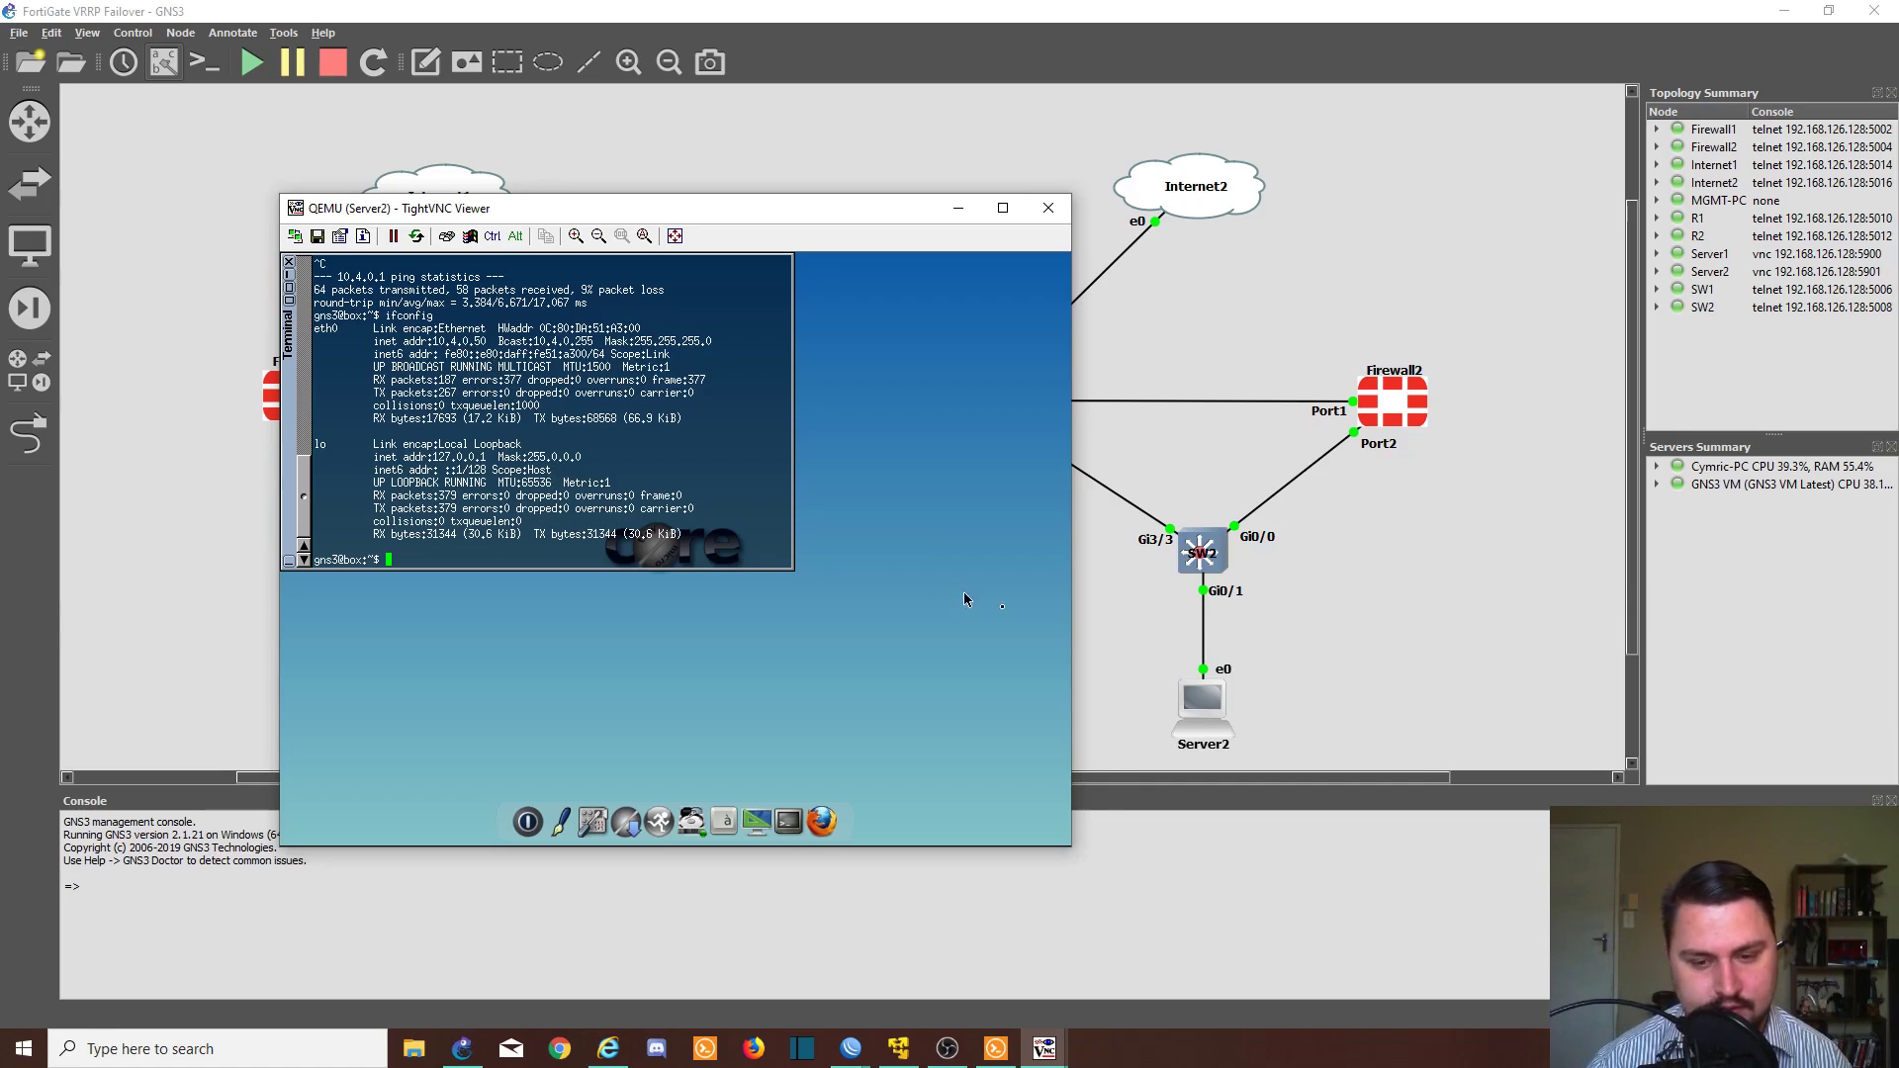
- Stop the Server2 node in GNS3
click(1175, 698)
right_click(1202, 704)
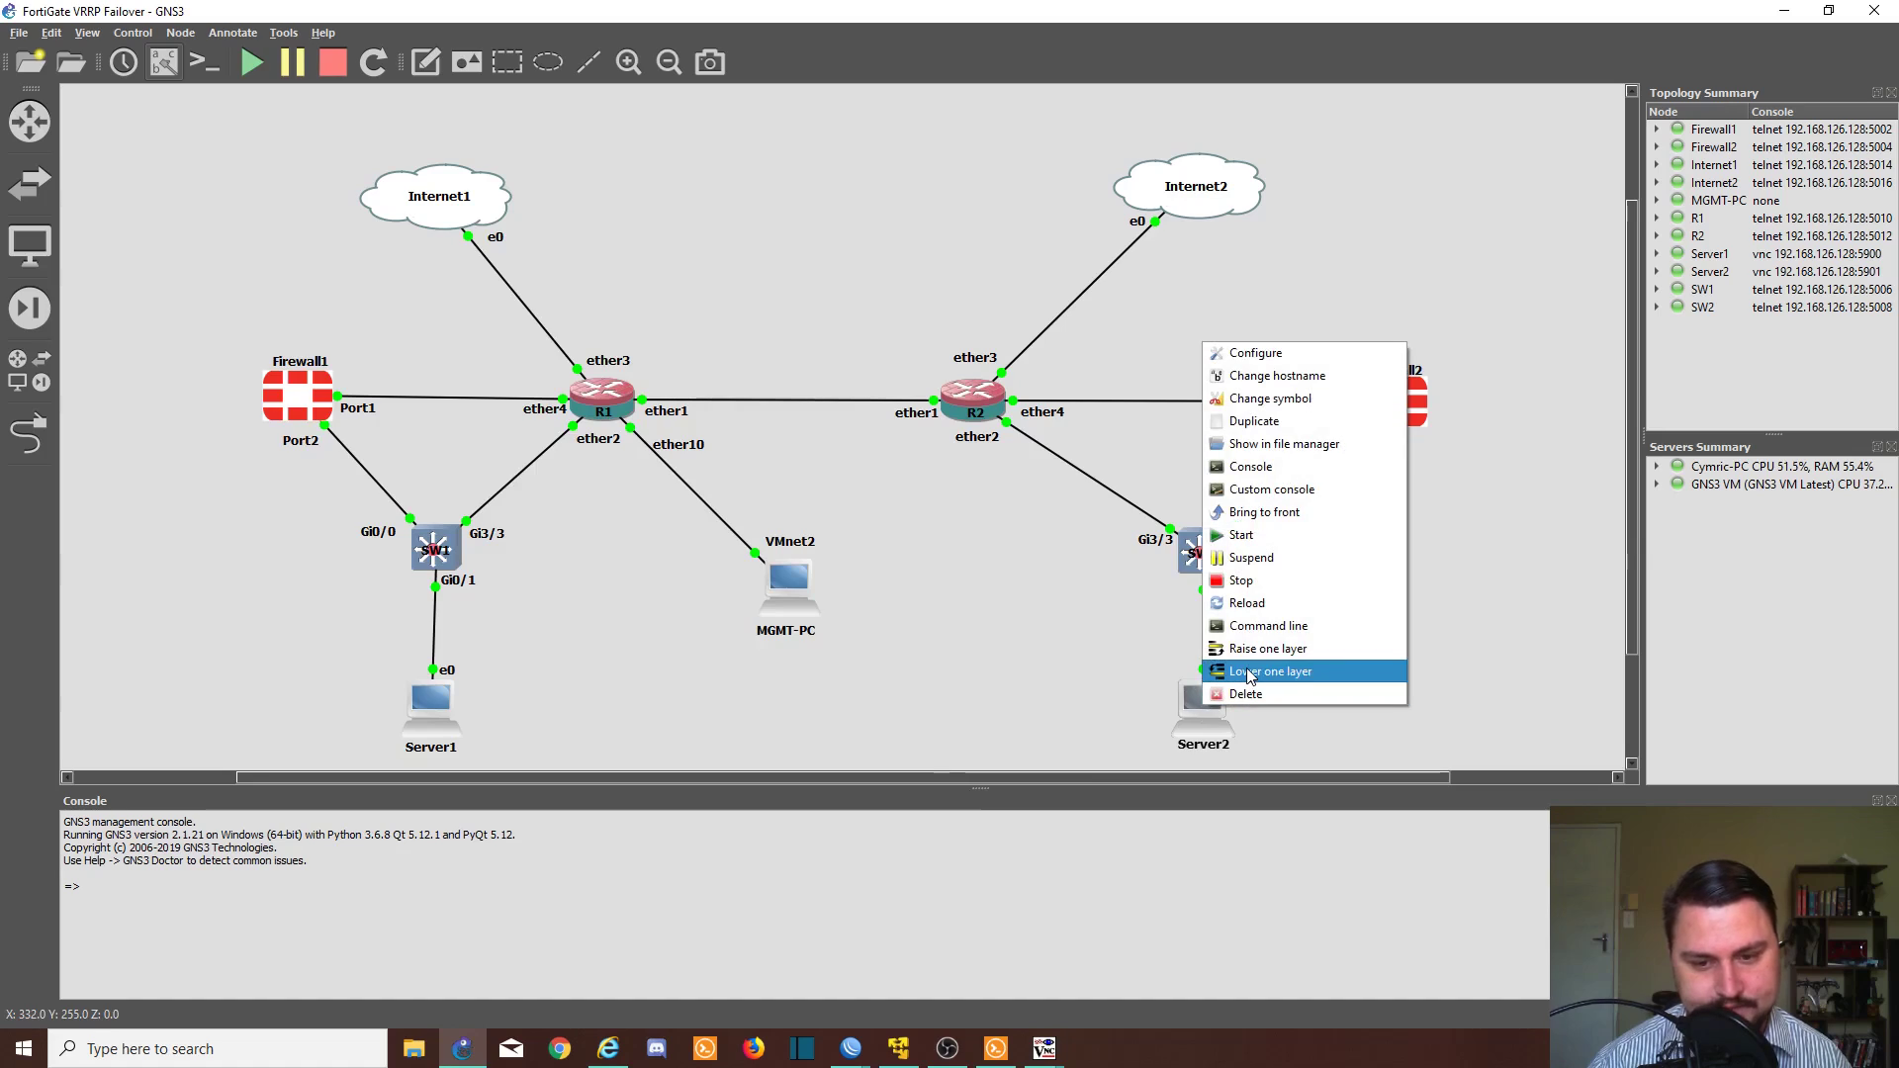
click(1243, 581)
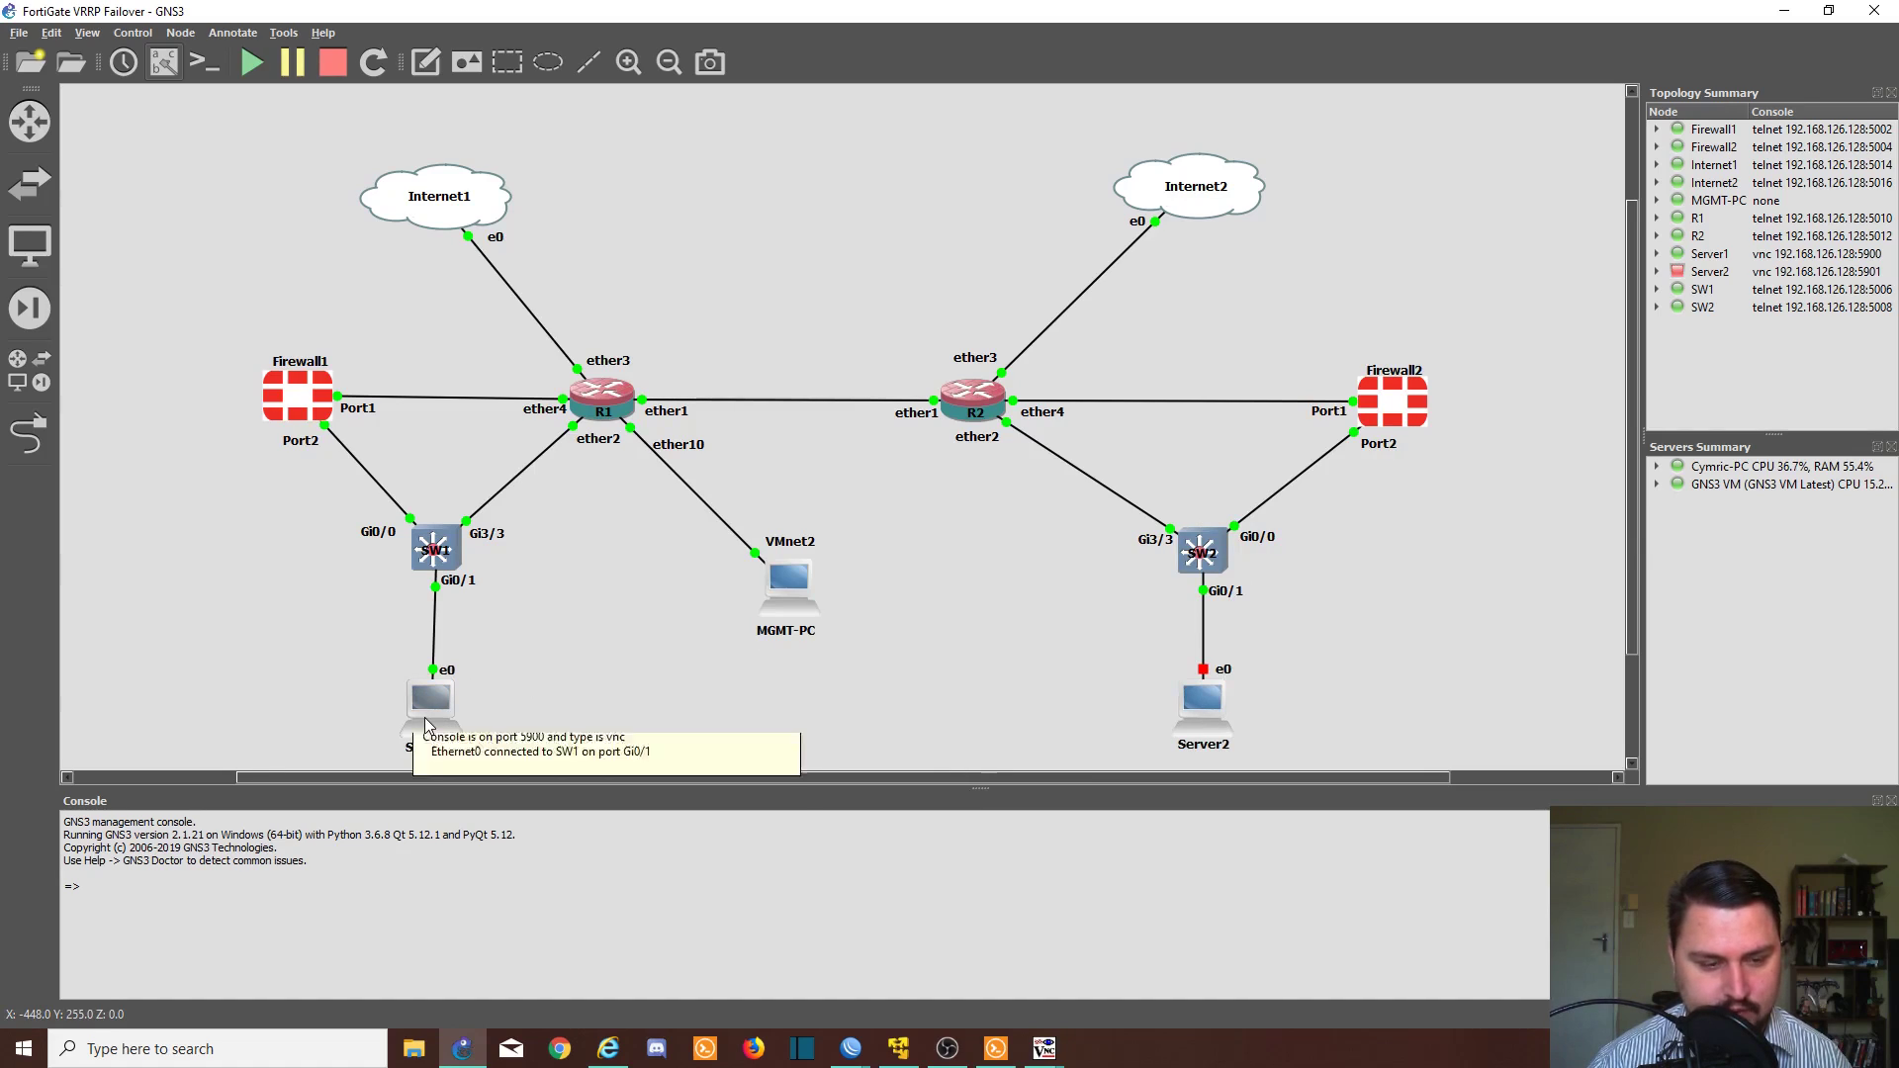
- Reopen Server1's console and run ifconfig to check its eth0 settings
double_click(425, 717)
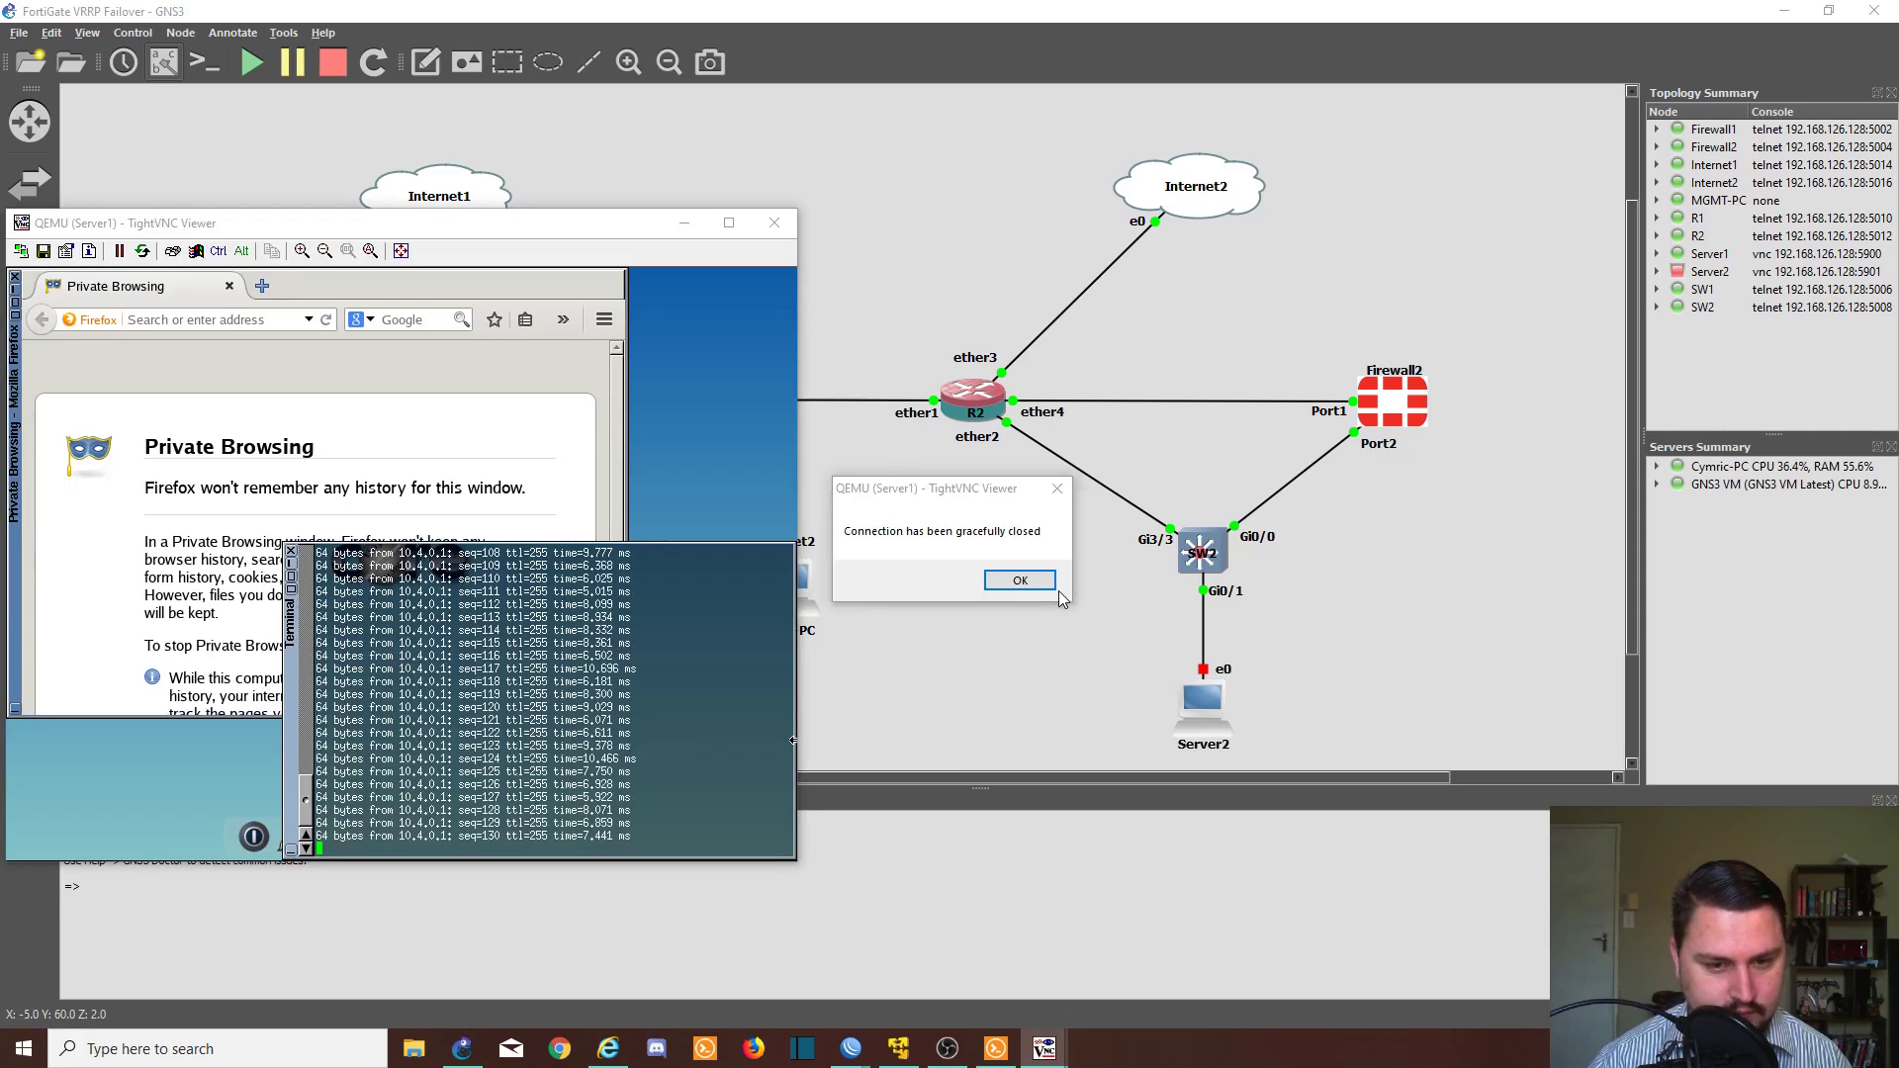
click(1029, 582)
double_click(436, 700)
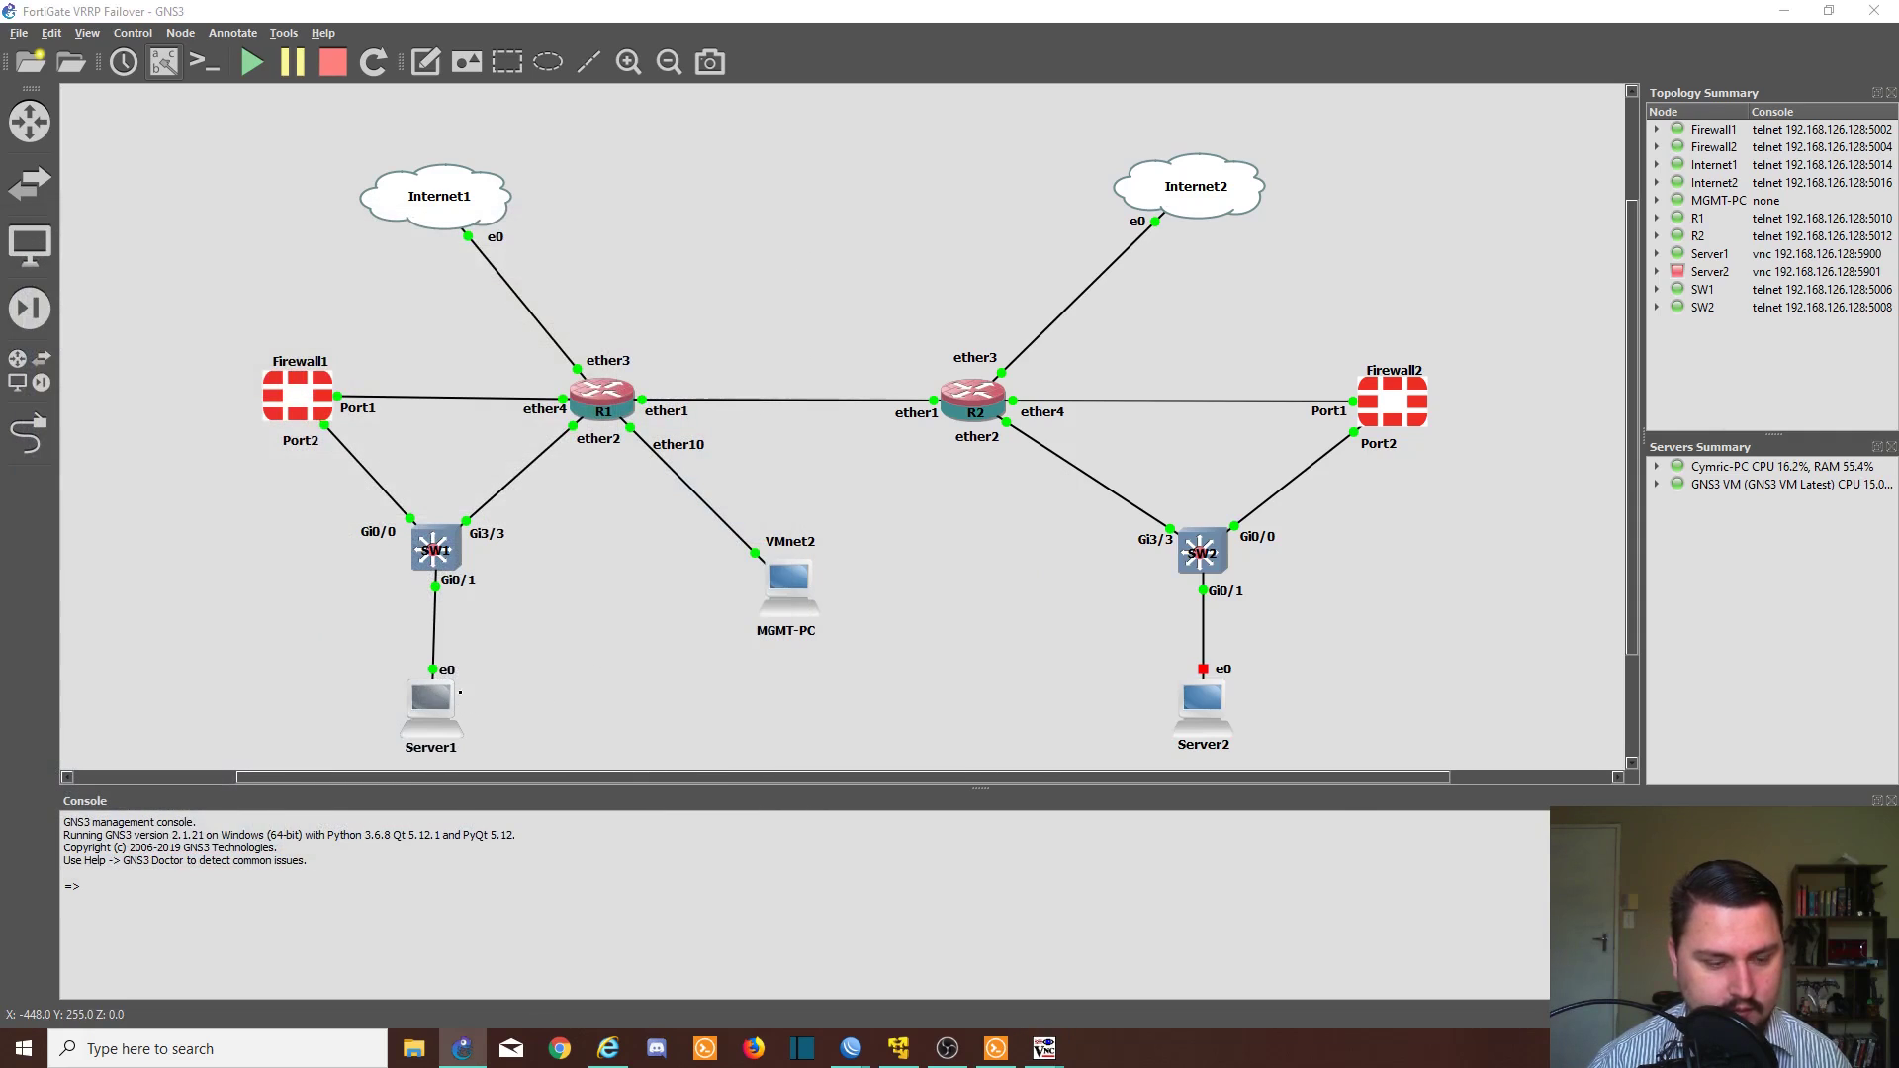
click(1060, 807)
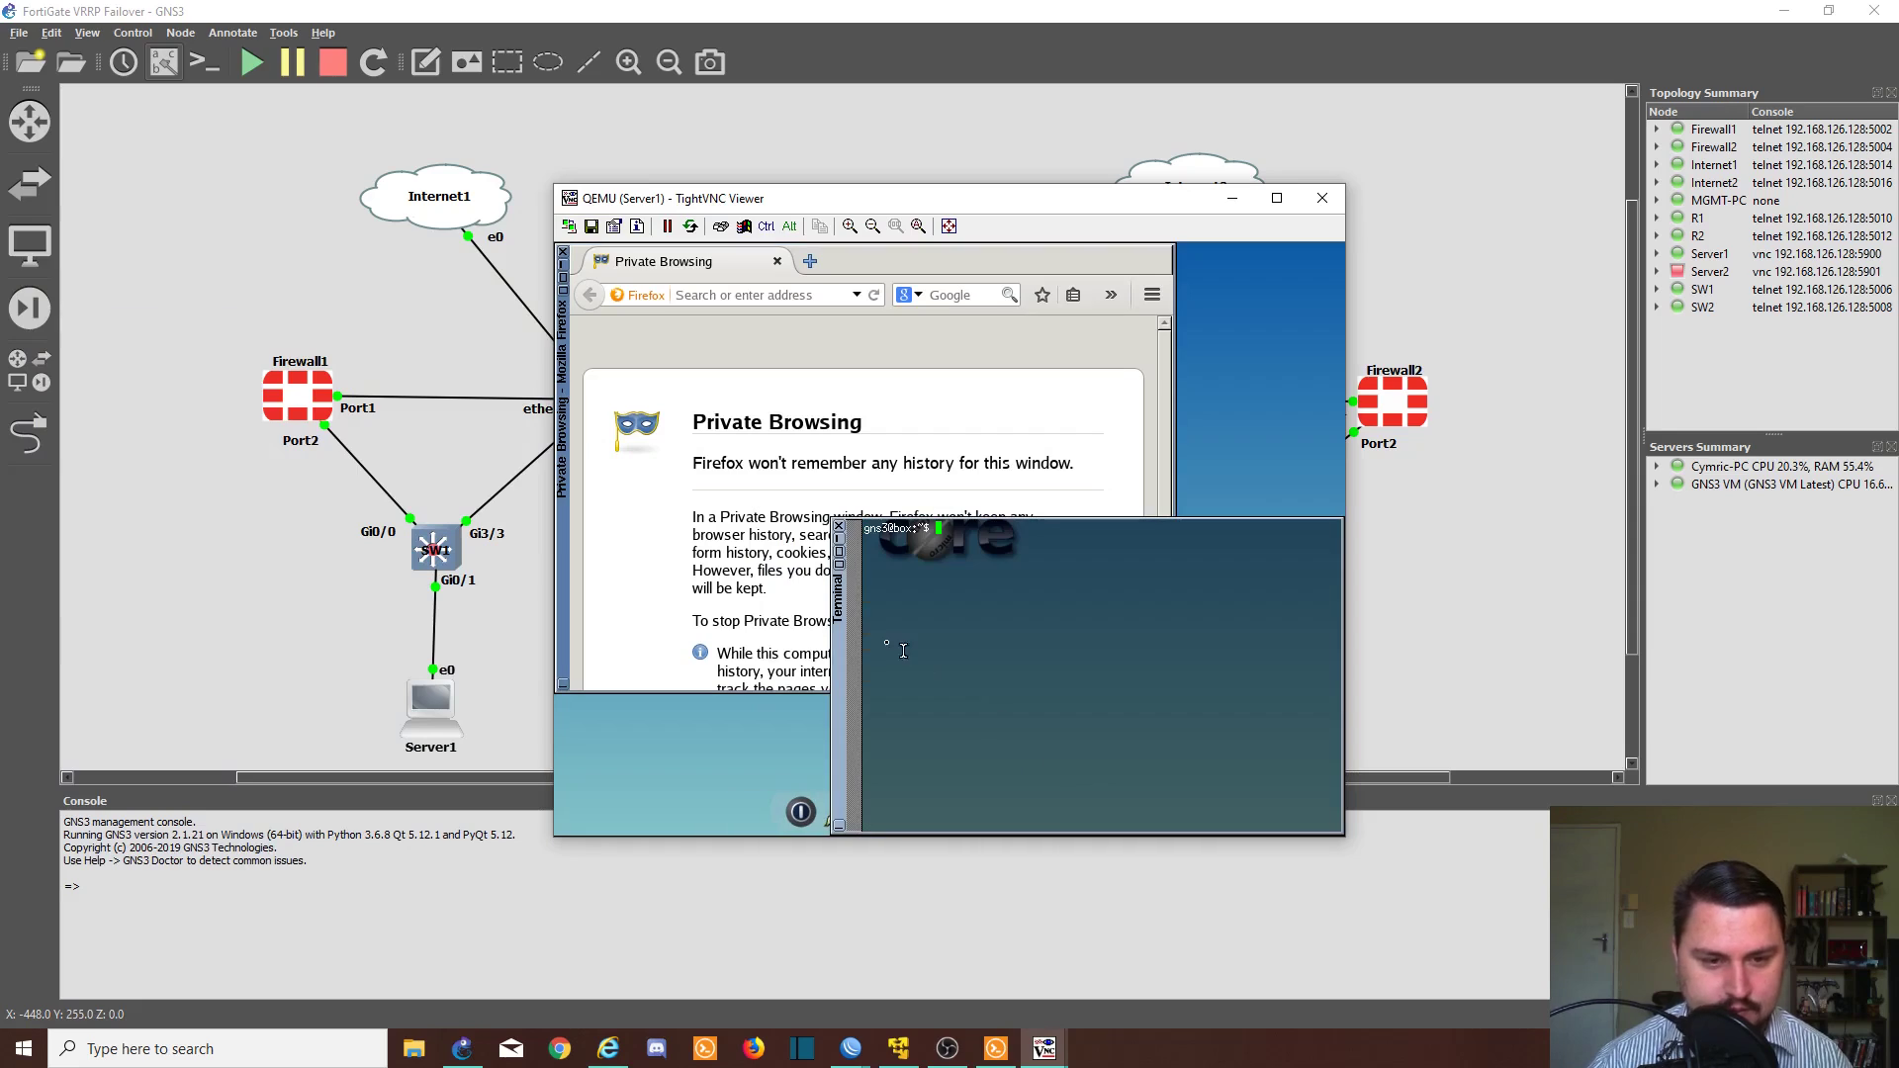
text(ifconfig)
key(Return)
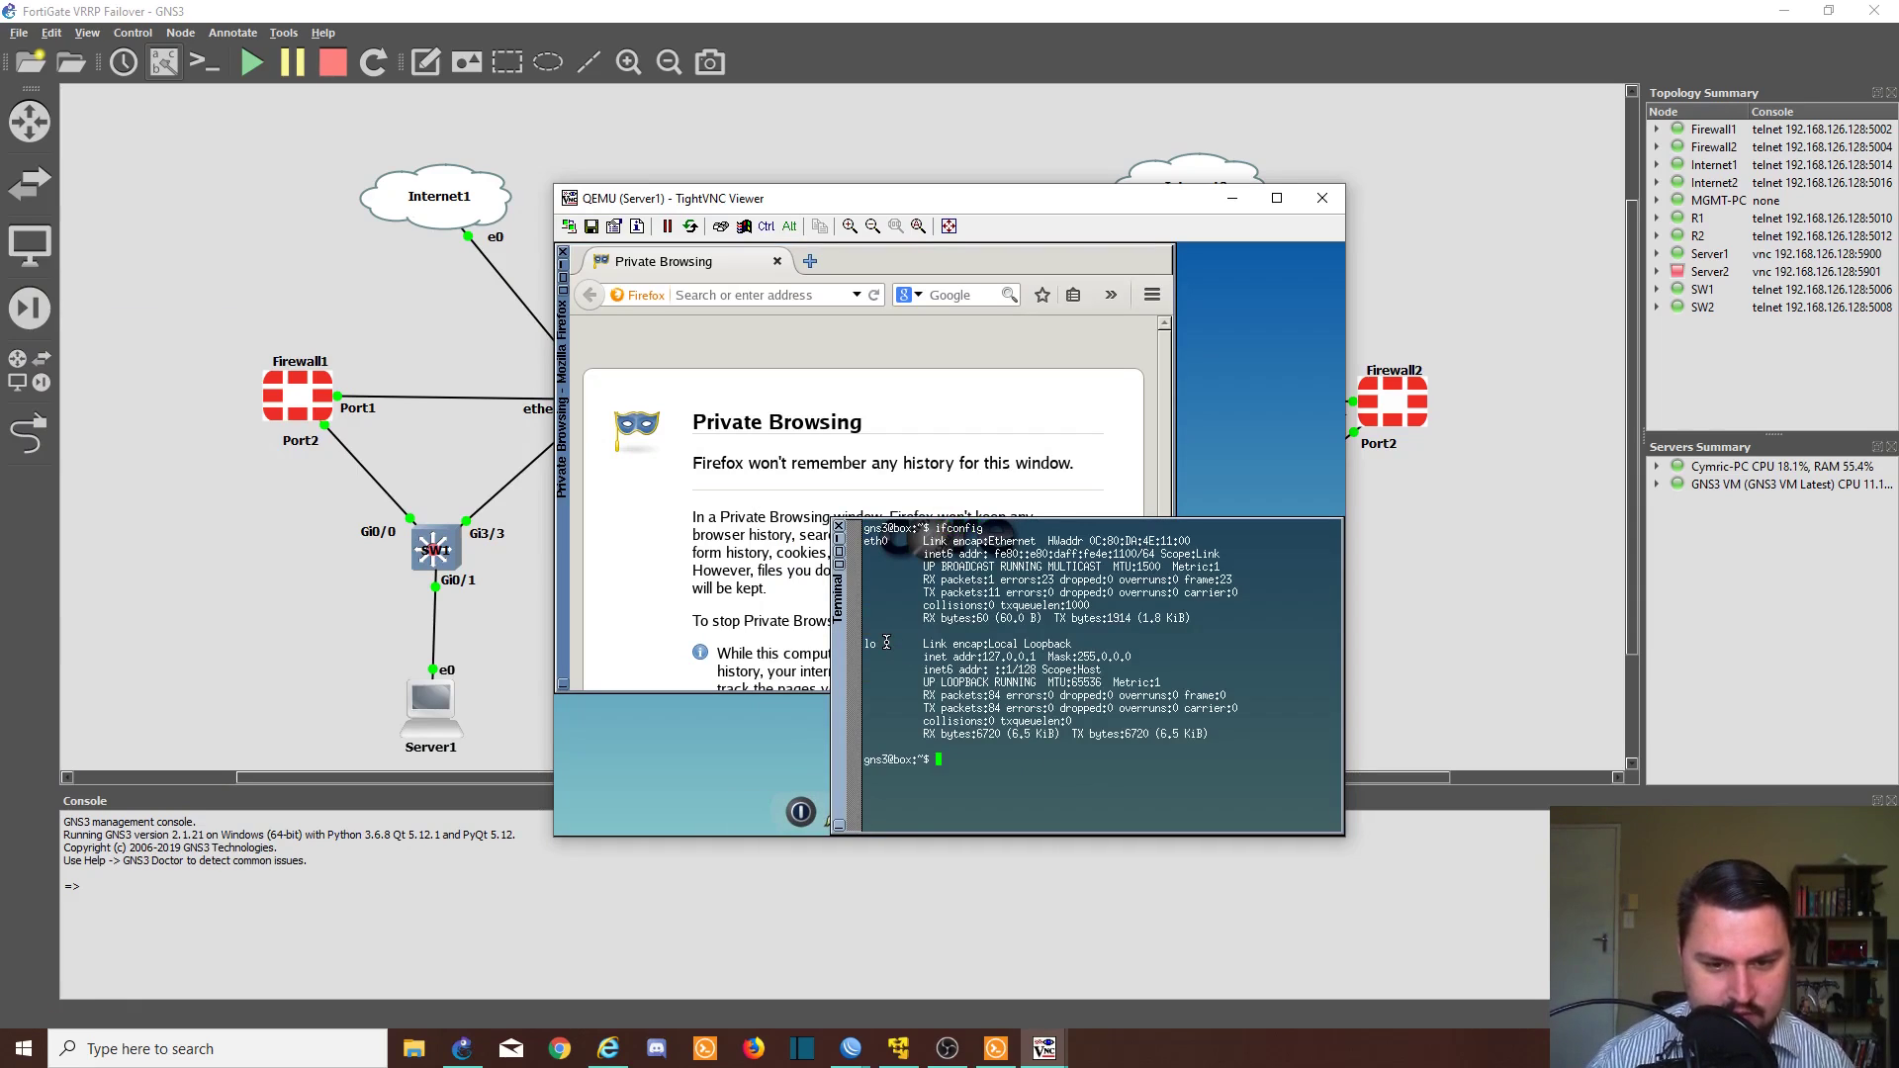
drag(864, 541, 1105, 556)
click(1051, 574)
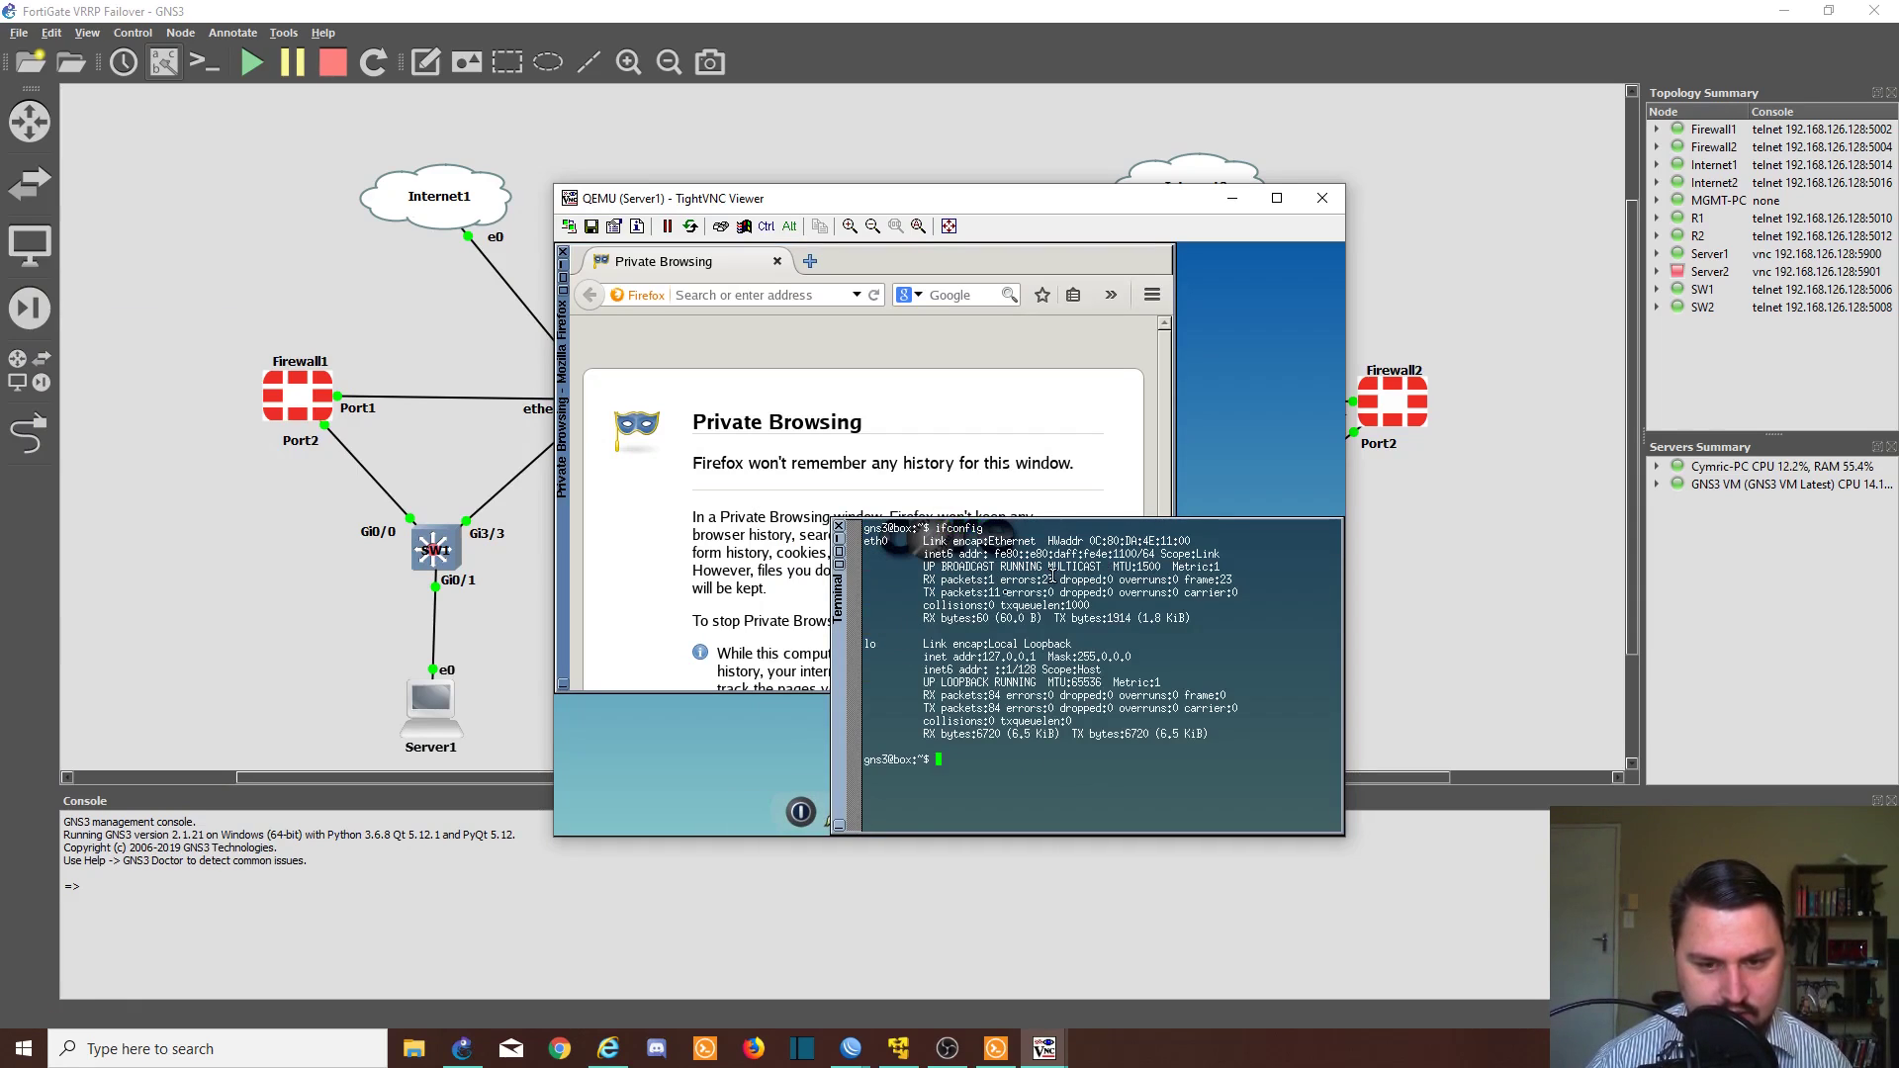
click(840, 526)
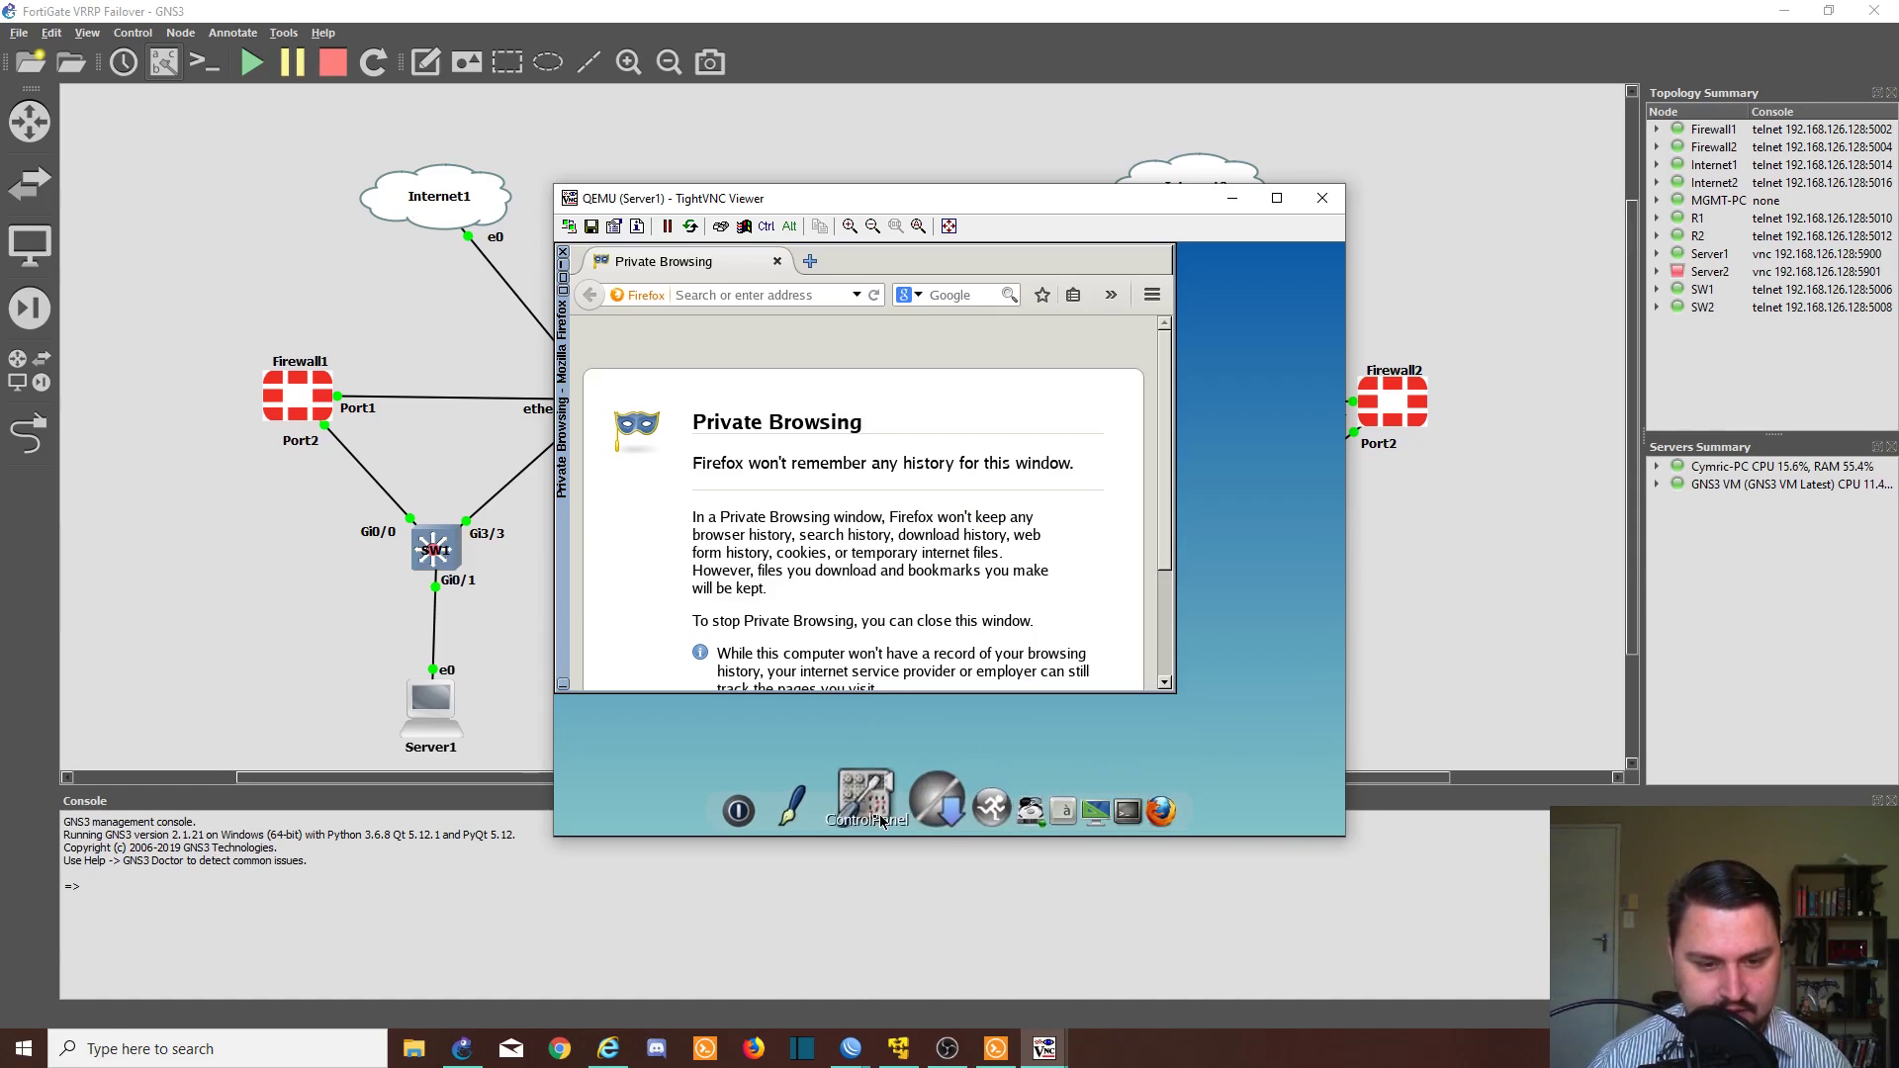
- In Control Panel > Network, set eth0 to 10.4.0.50, gateway 10.4.0.1, DNS 8.8.8.8, and apply
click(888, 816)
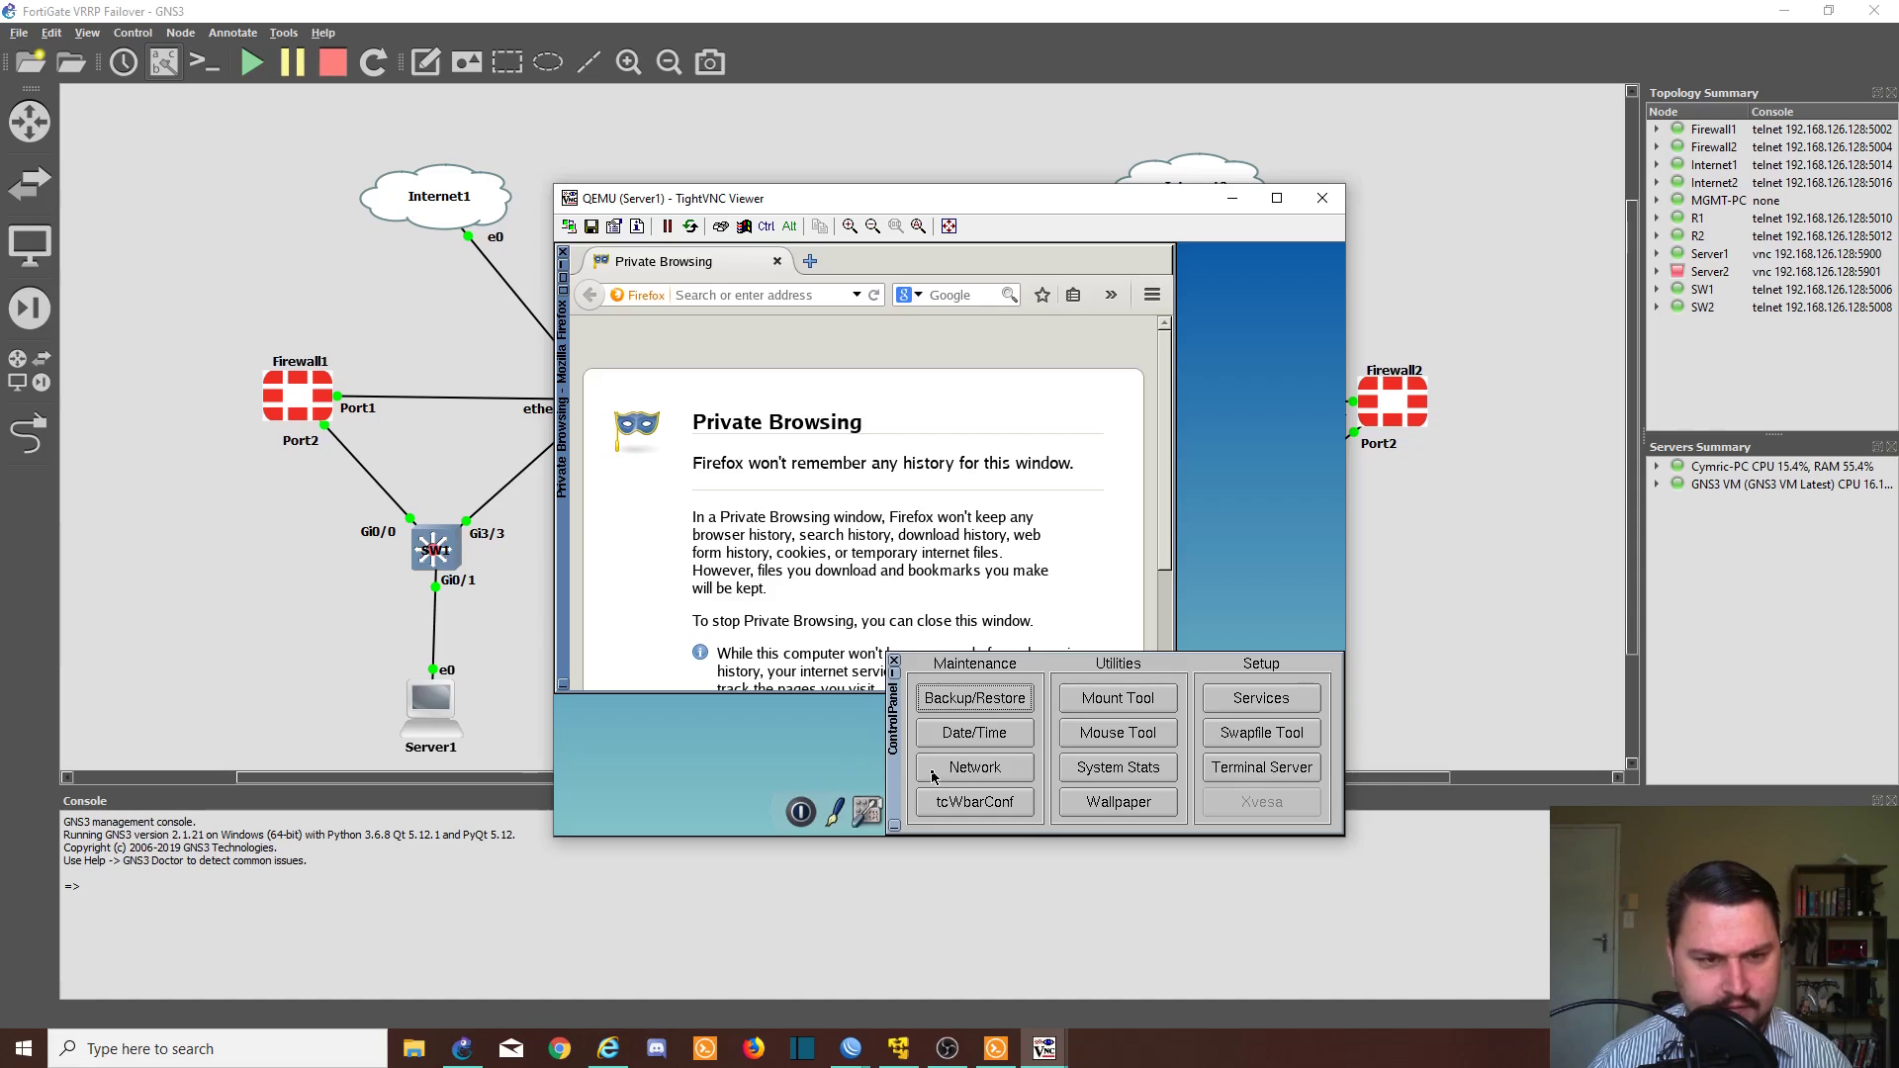
click(947, 775)
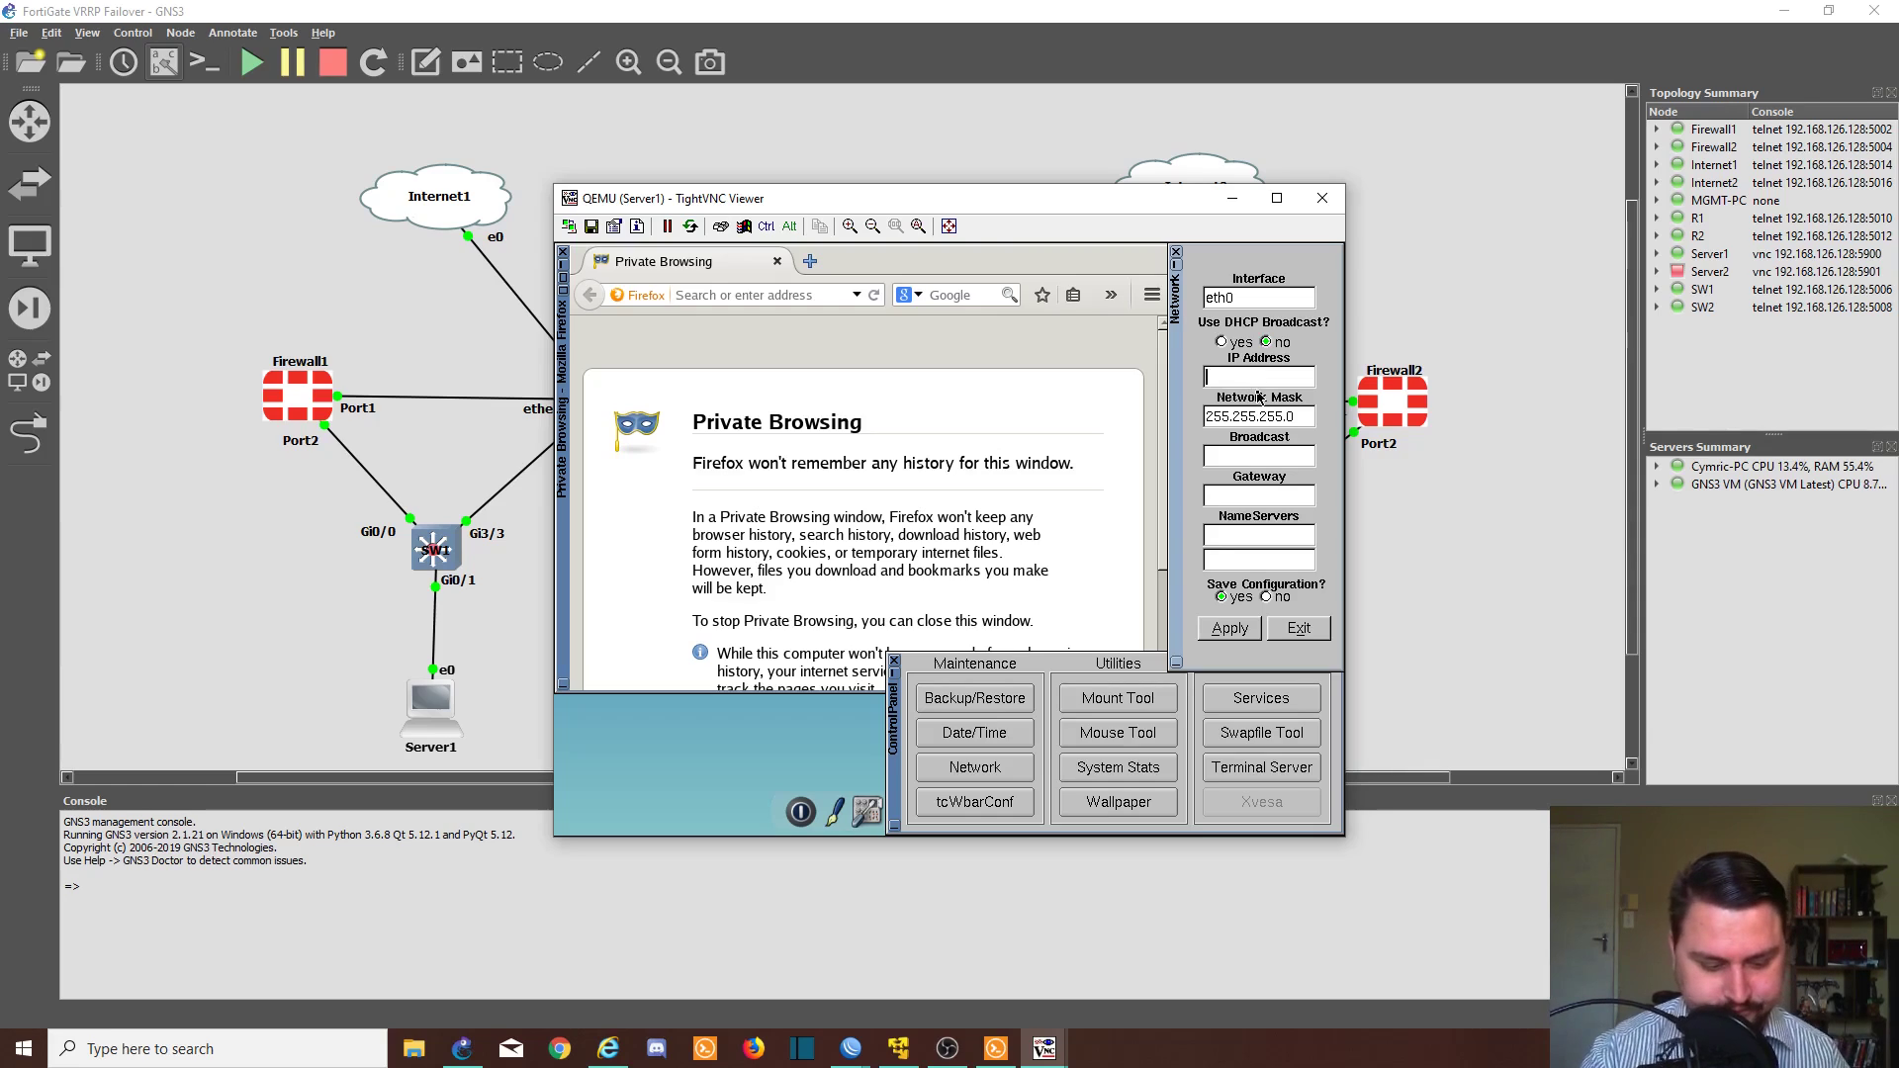
text(10.4.0)
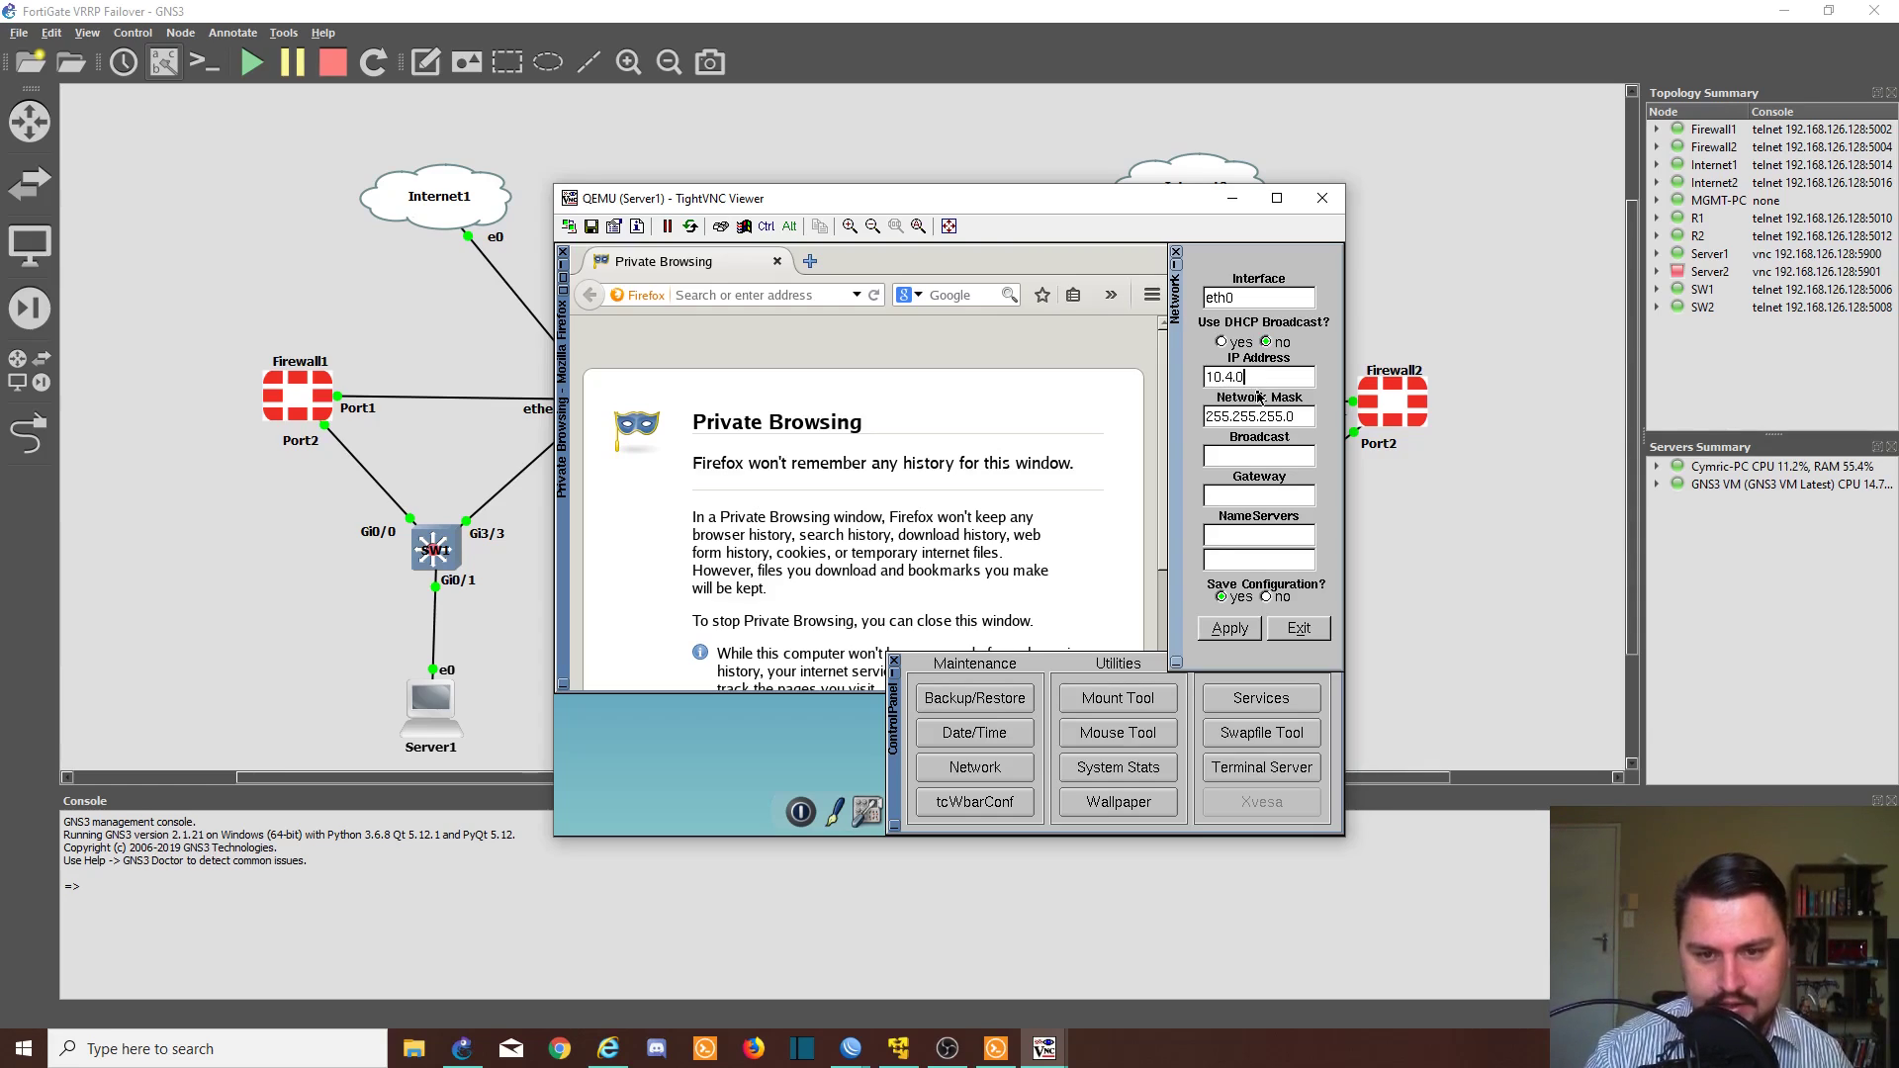
text(.50)
key(Tab)
key(Tab)
key(Tab)
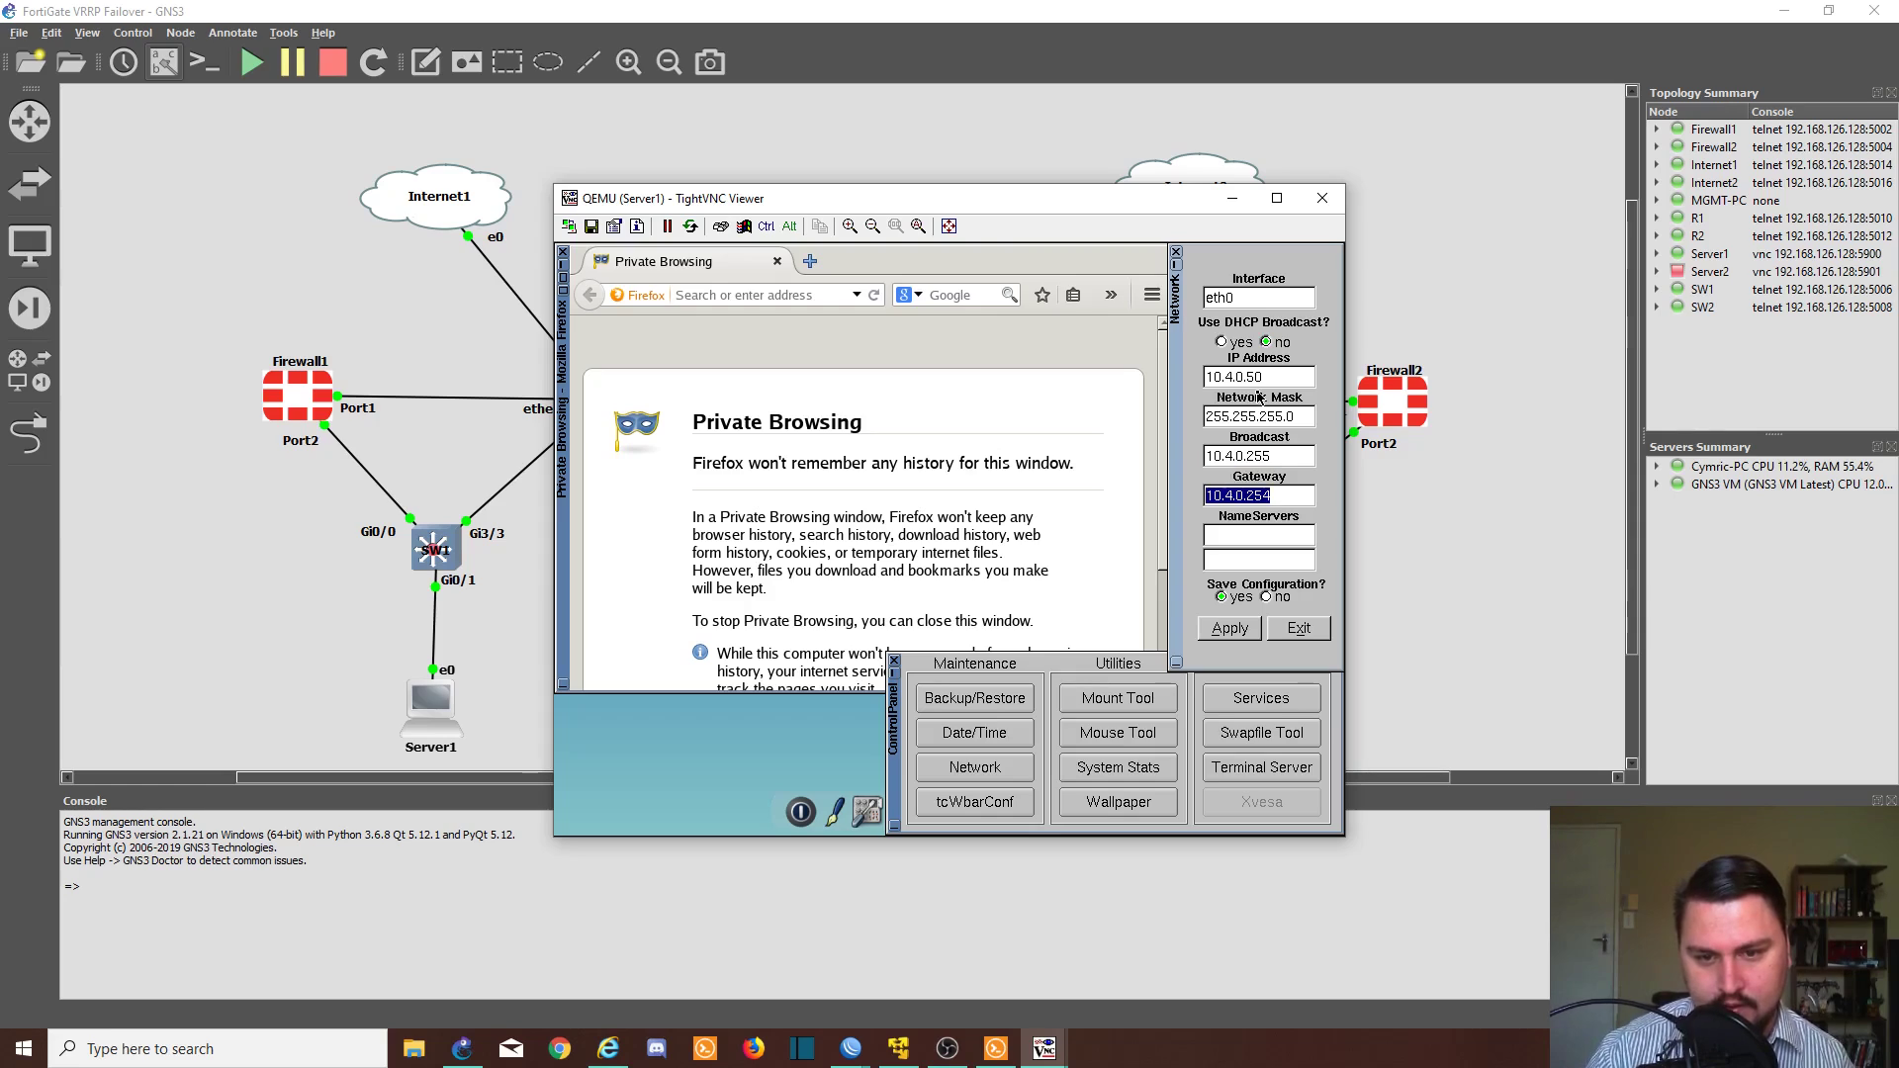
key(Right)
key(BackSpace)
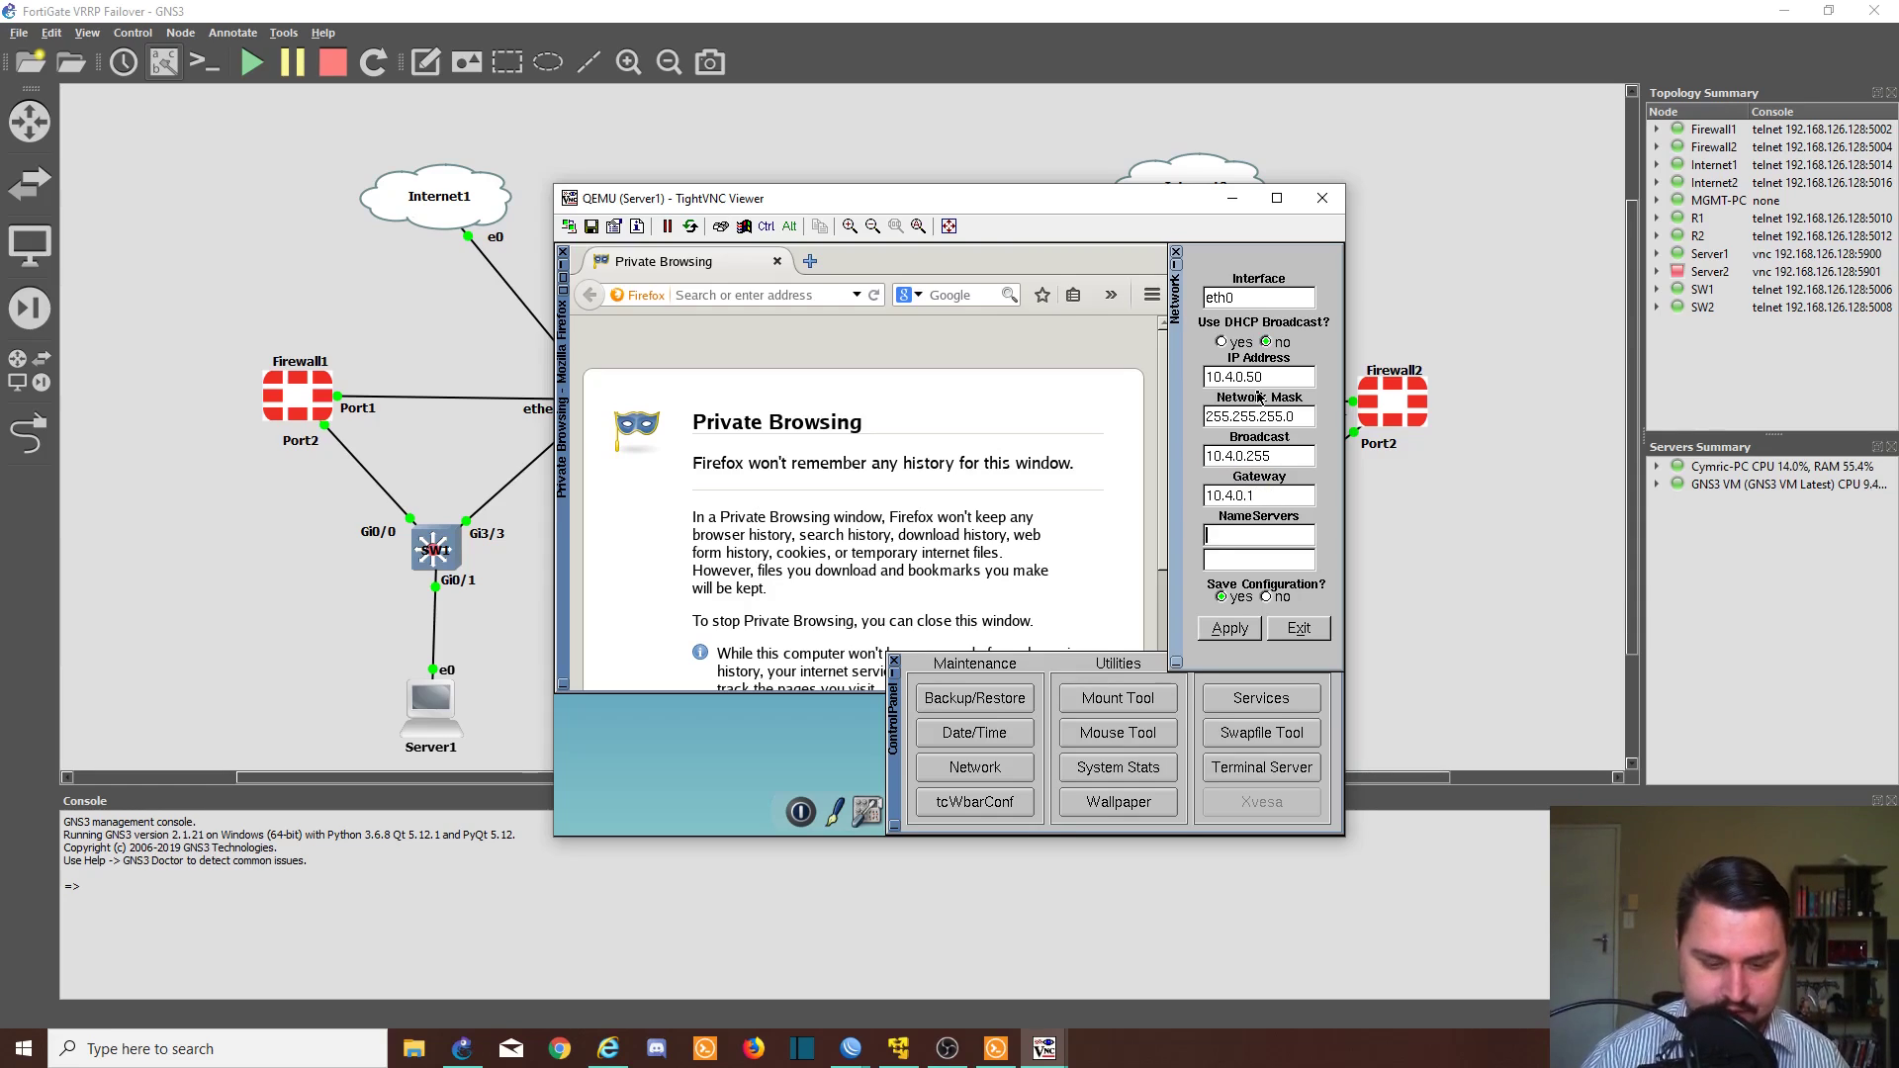
text(8.8.8.8)
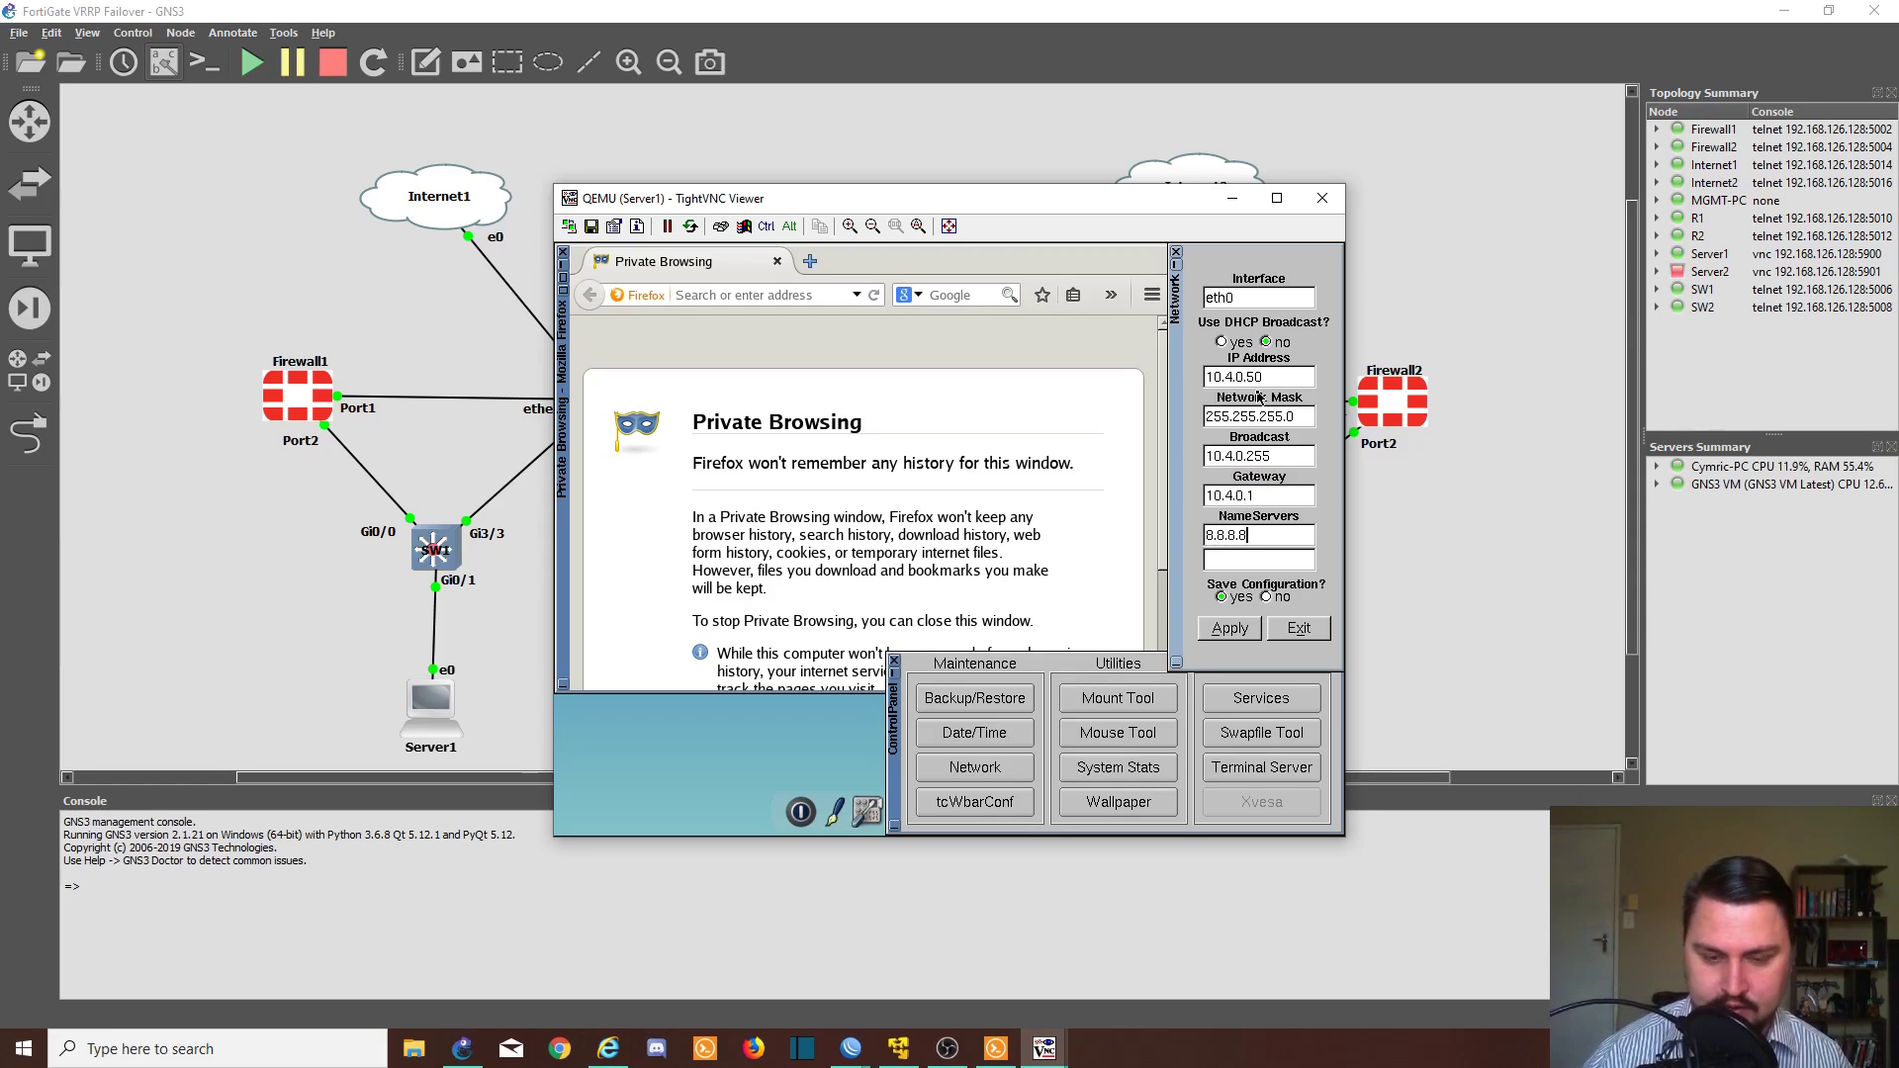
click(1229, 628)
click(1299, 628)
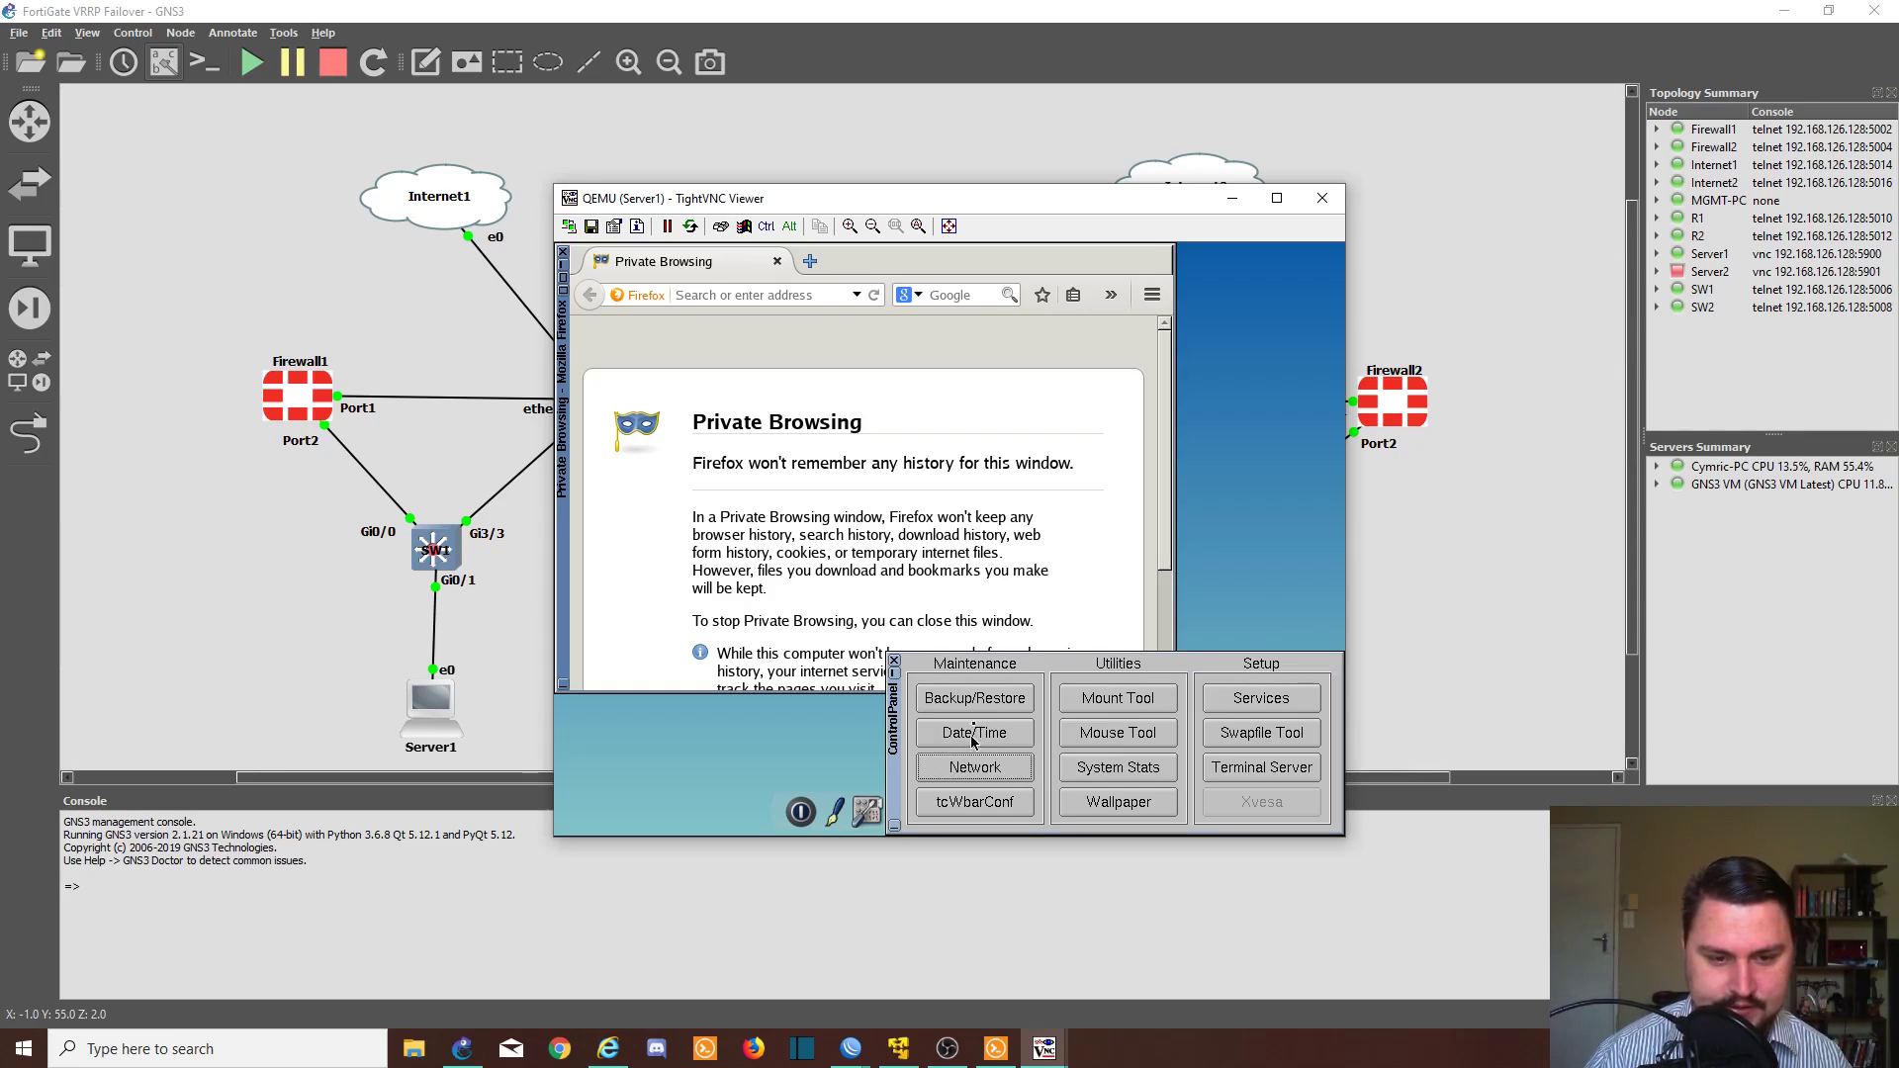
click(895, 660)
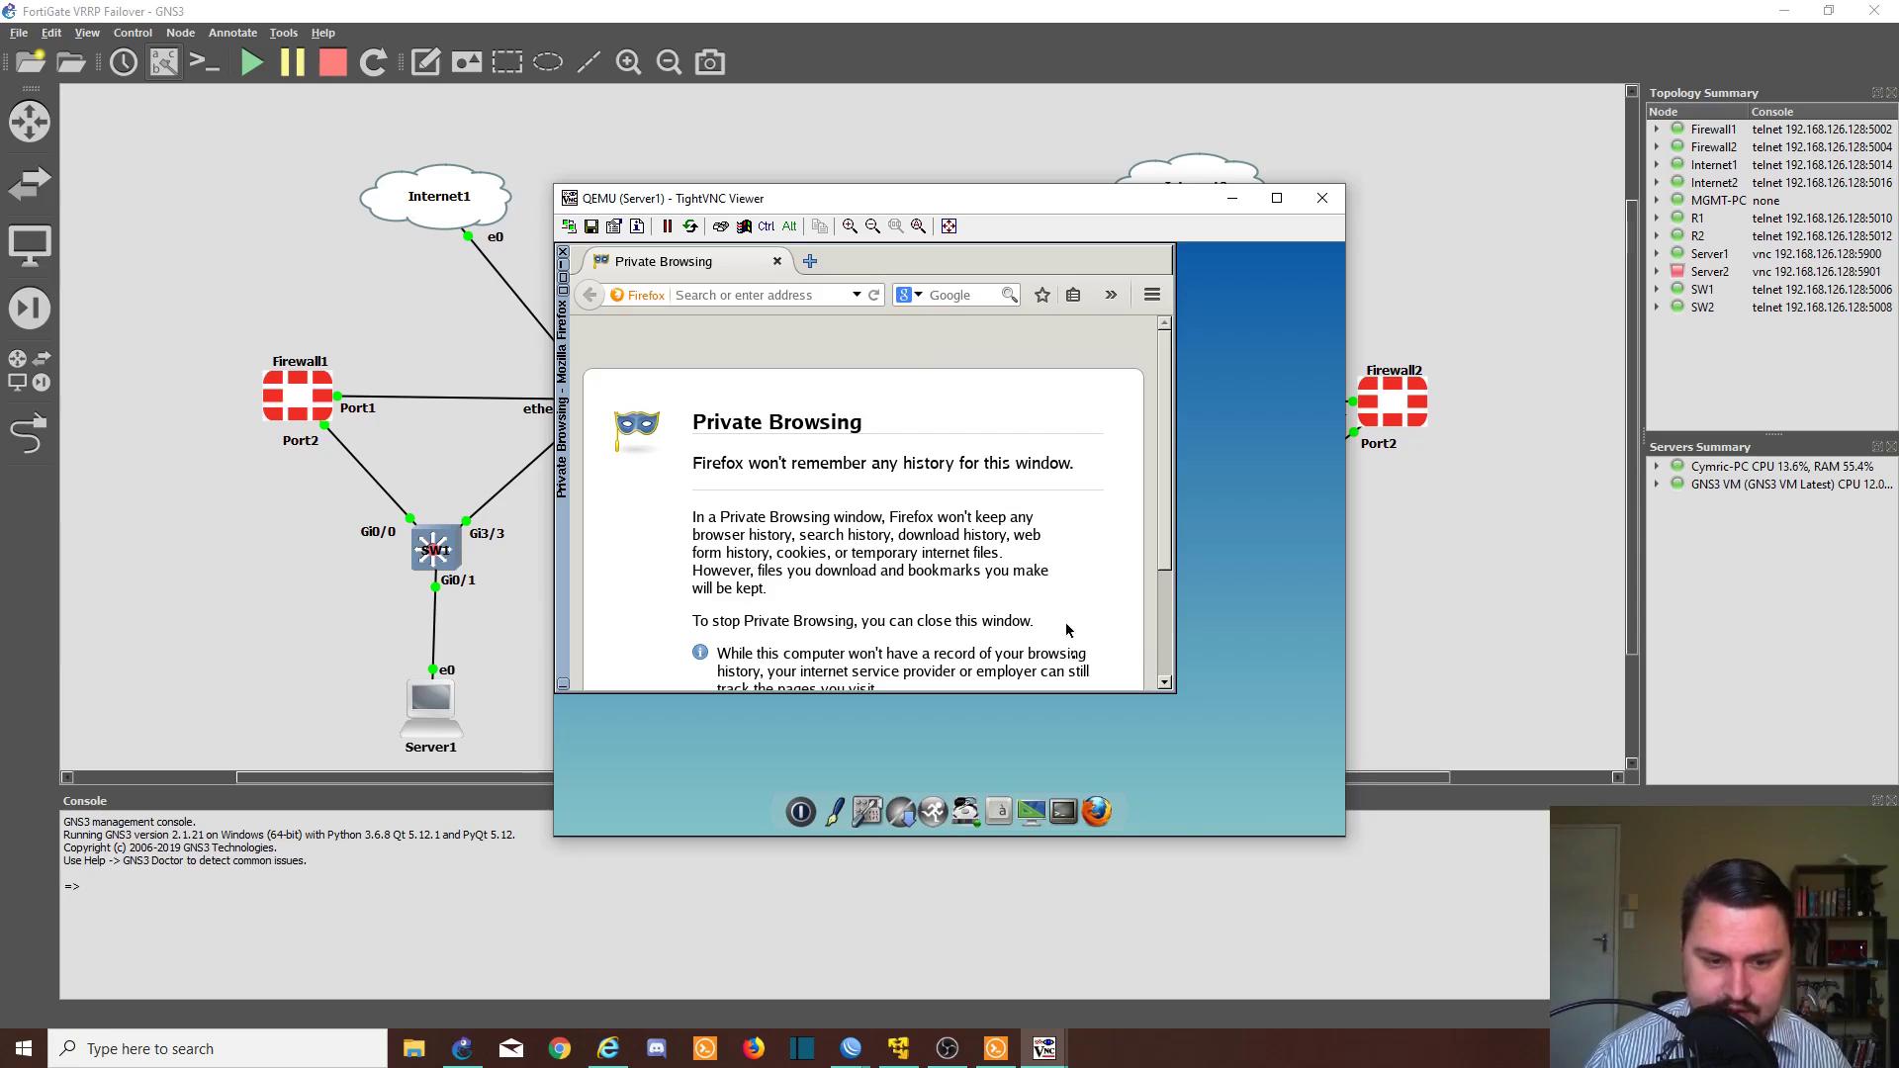
- Ping gateway 10.4.0.1 from a Server1 terminal, confirming 0% packet loss, then return to the GNS3 topology
click(1064, 811)
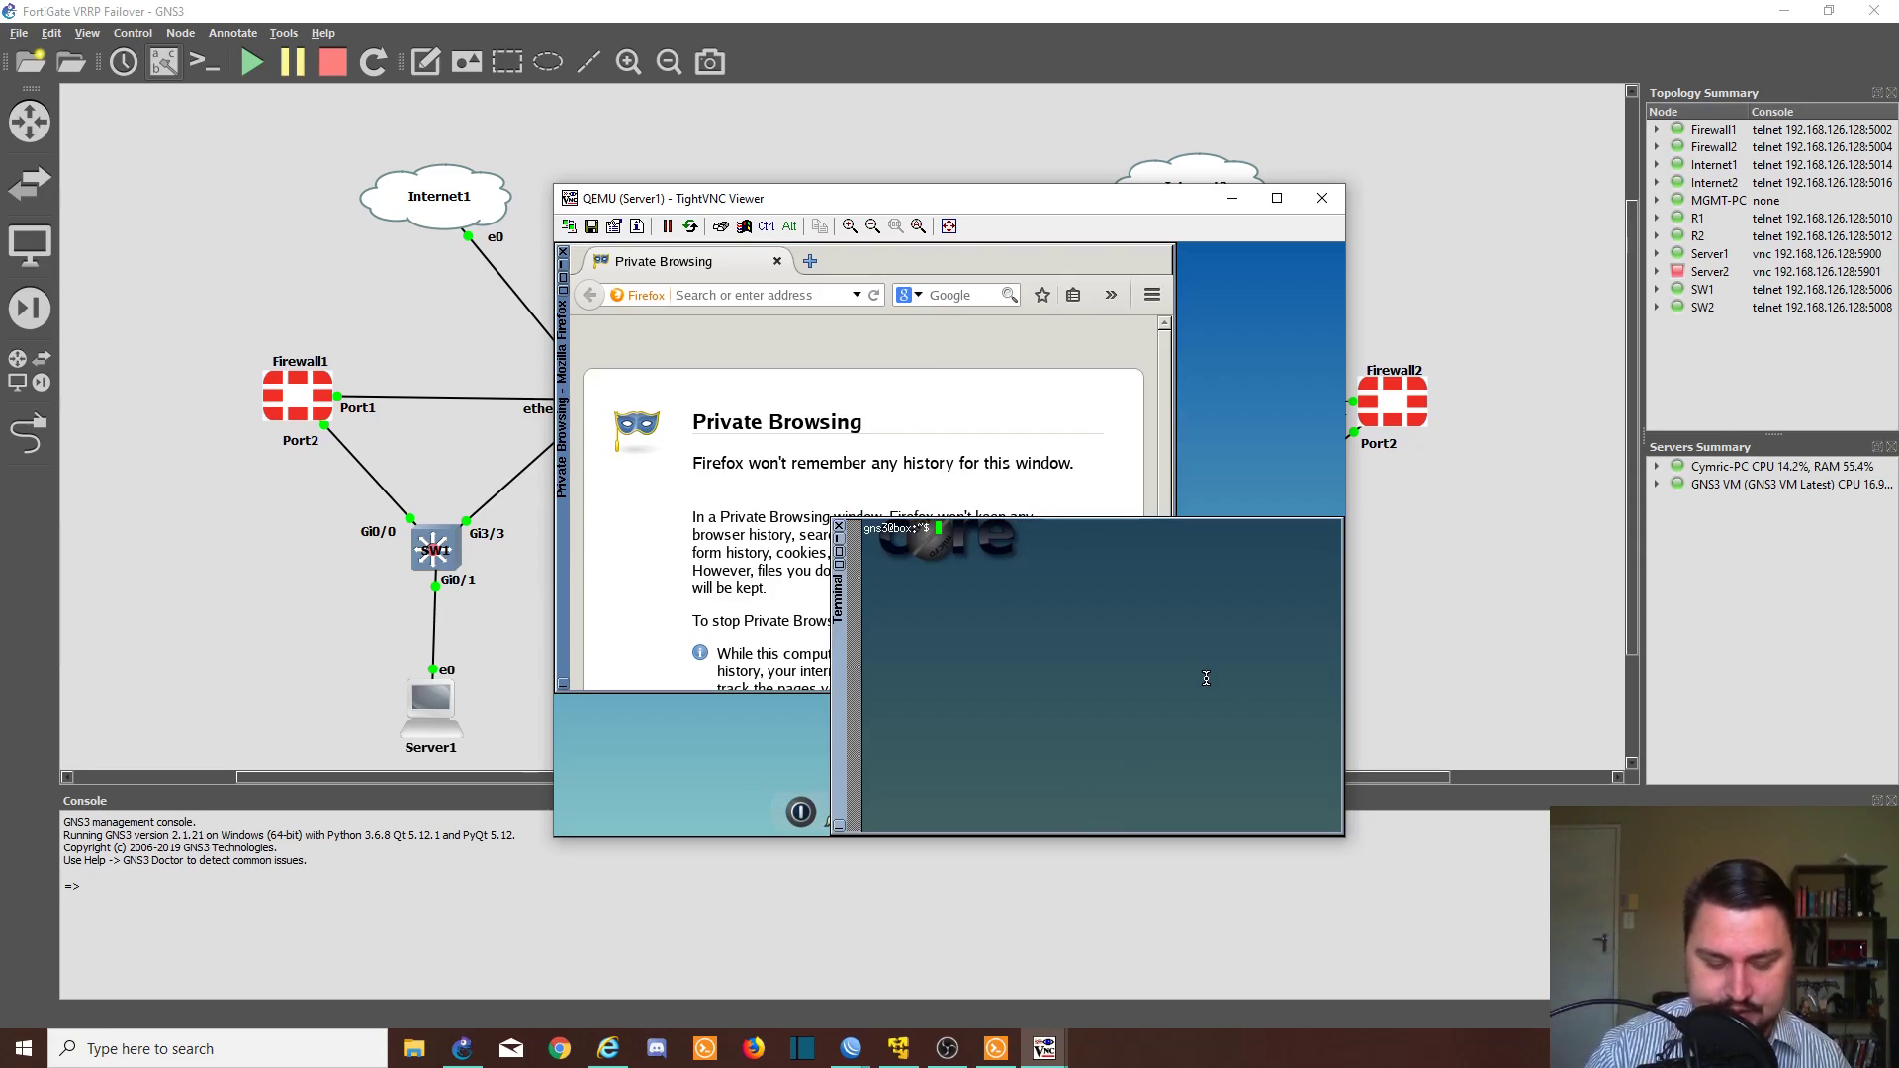
key(Return)
key(Return)
text(ifconfig)
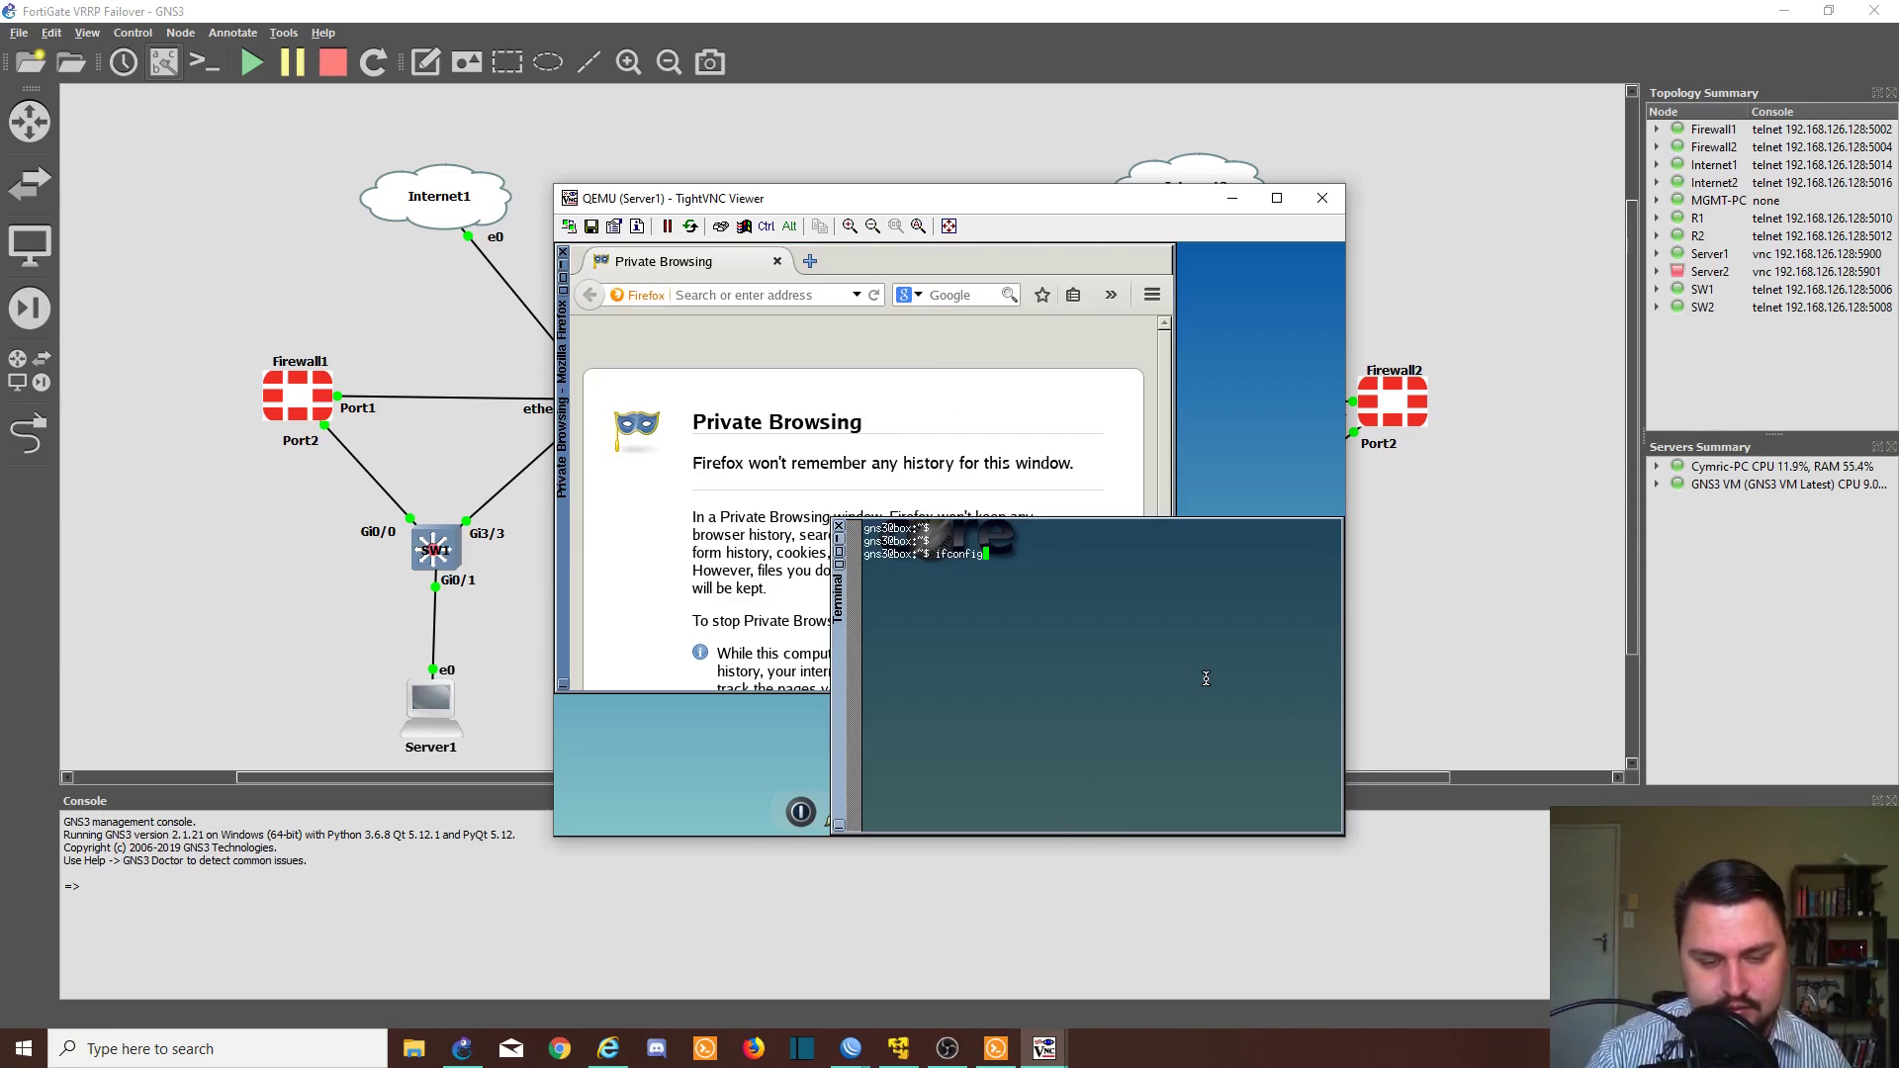
key(BackSpace)
key(BackSpace)
key(BackSpace)
key(BackSpace)
key(BackSpace)
key(BackSpace)
key(BackSpace)
key(BackSpace)
text(ping )
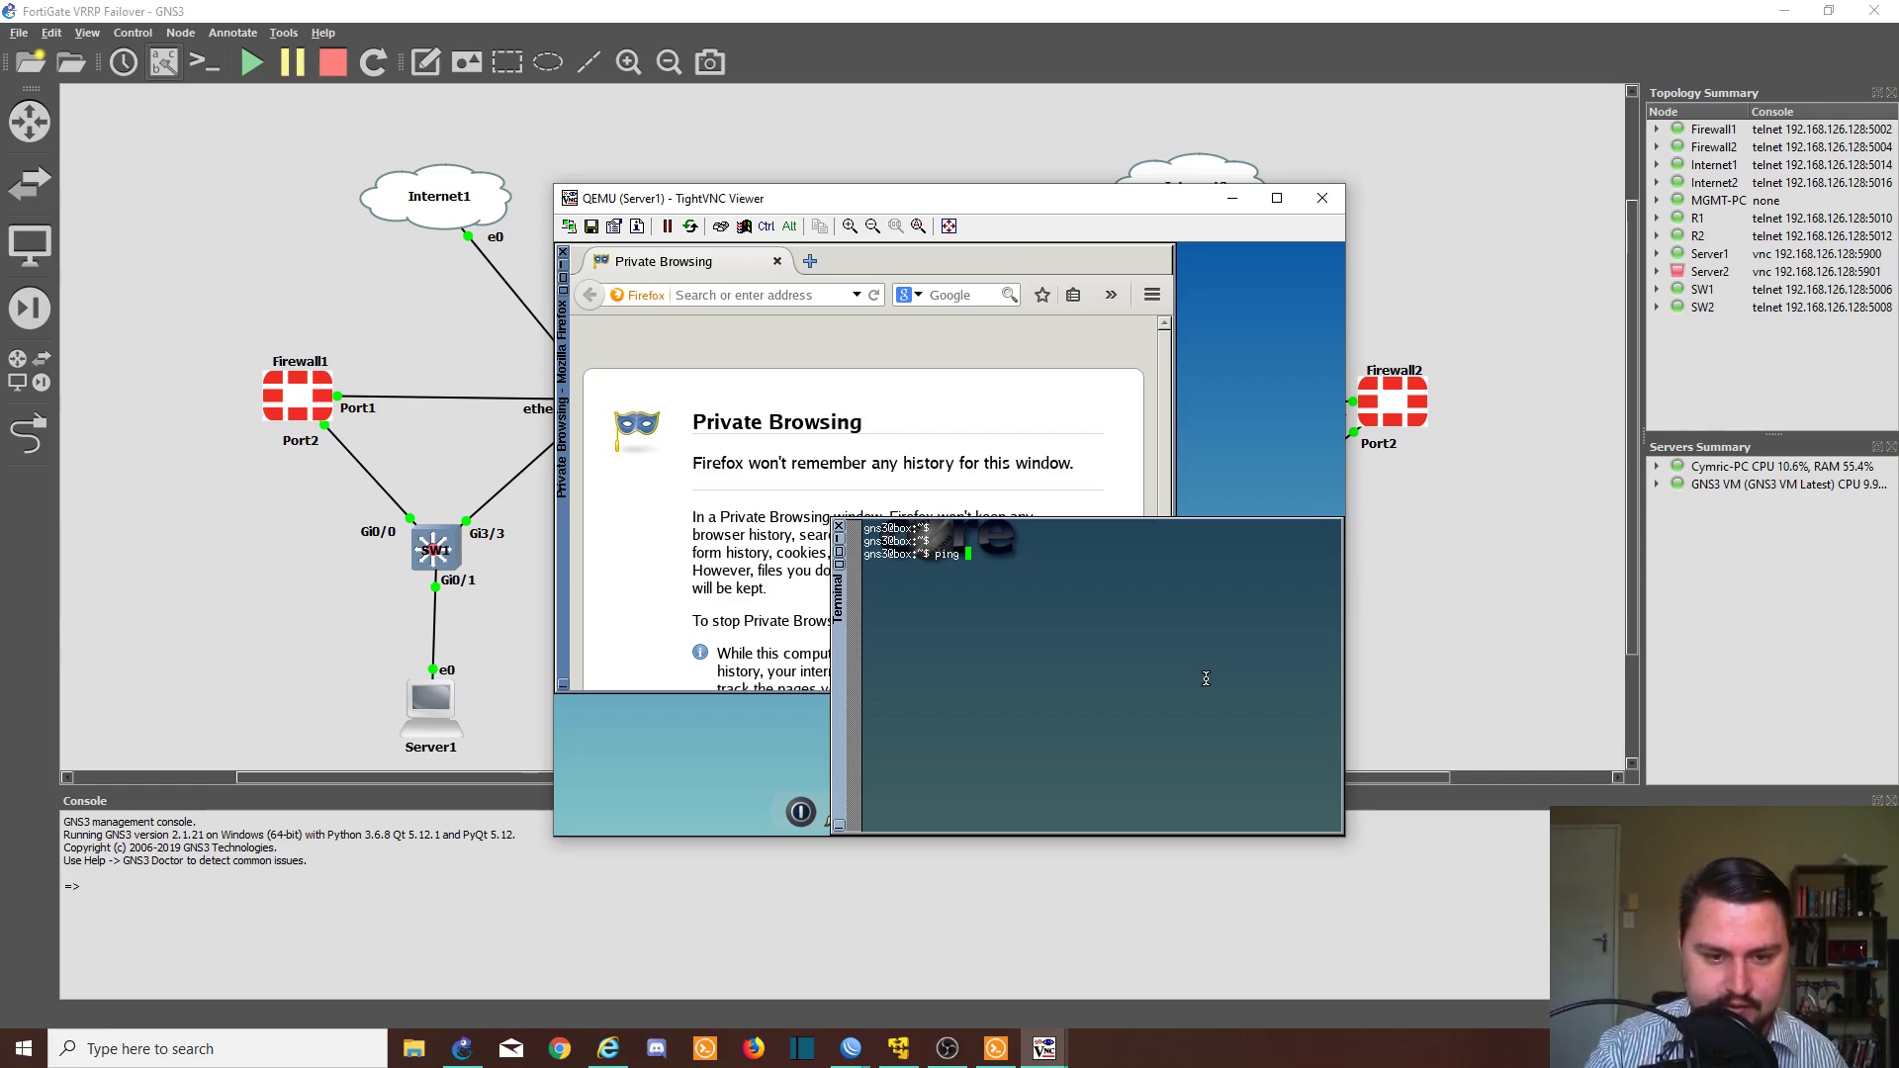
text(10.4.0.1)
key(Return)
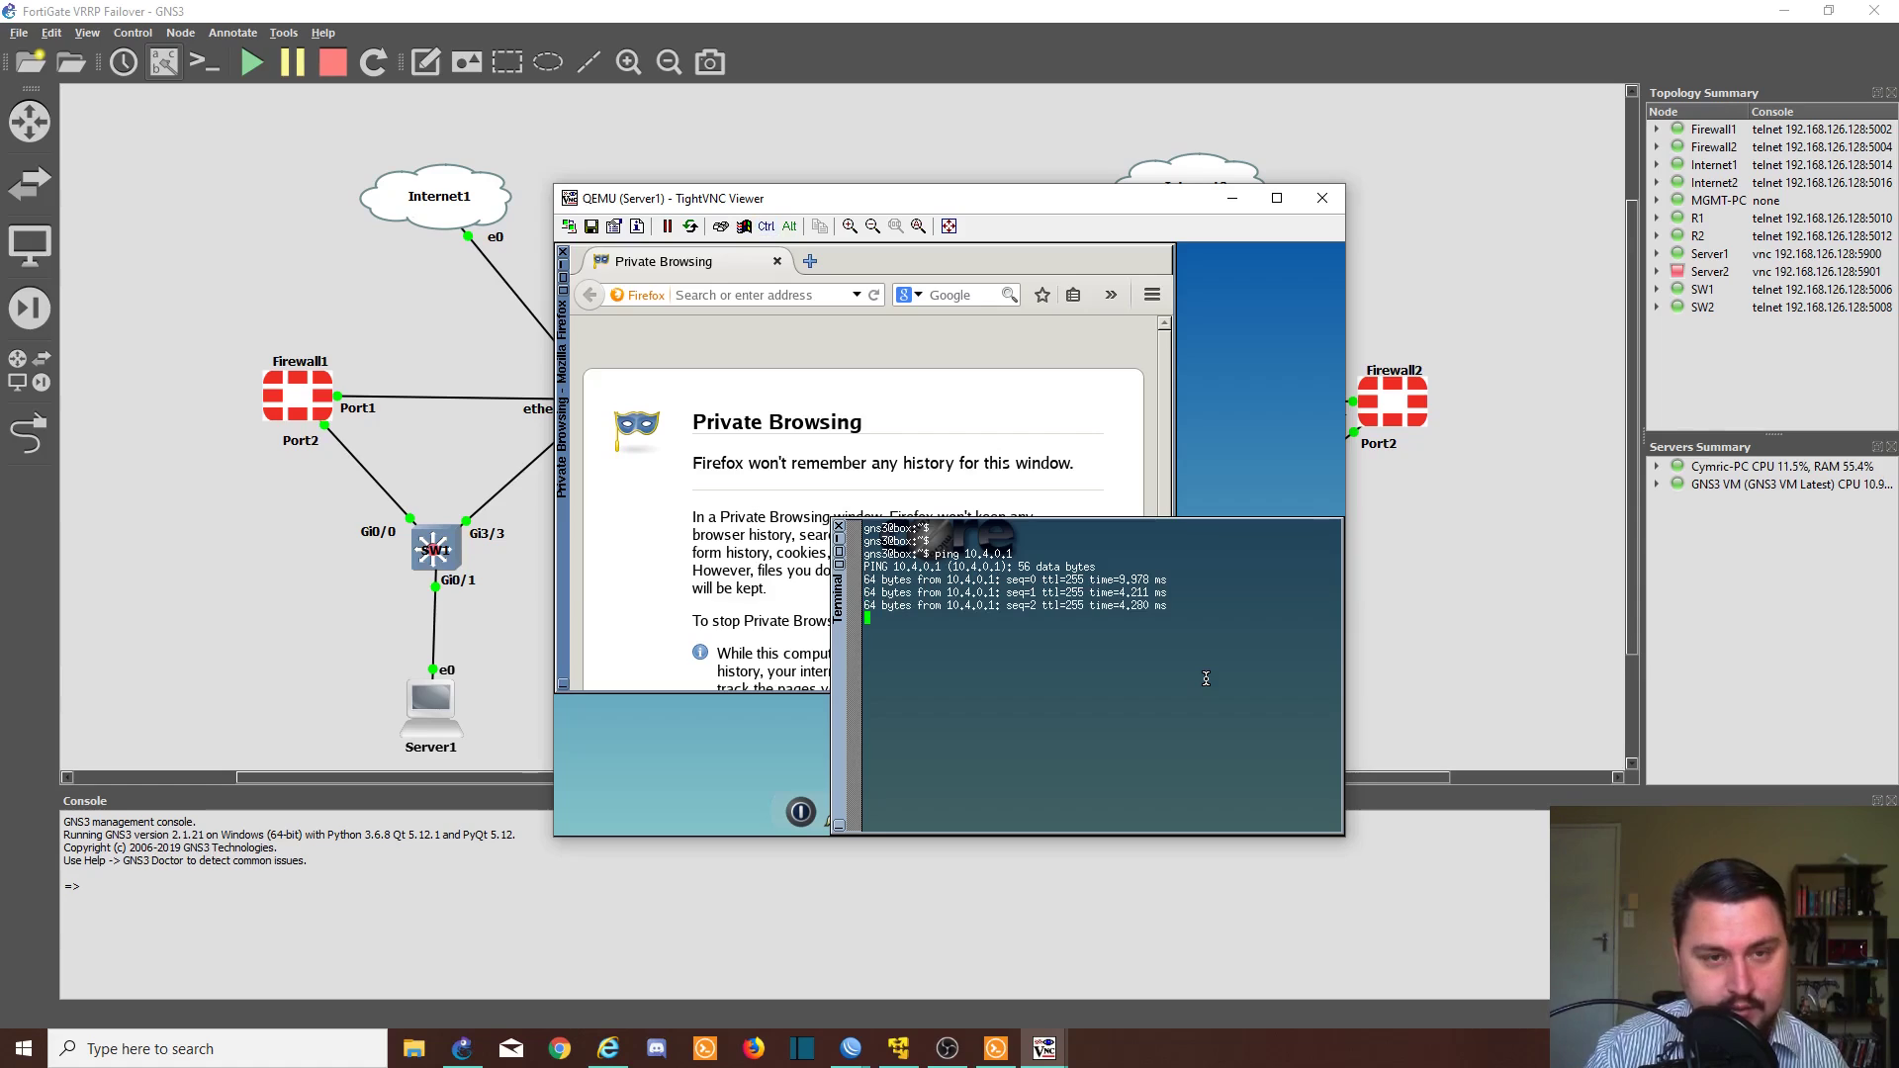
key(ctrl+c)
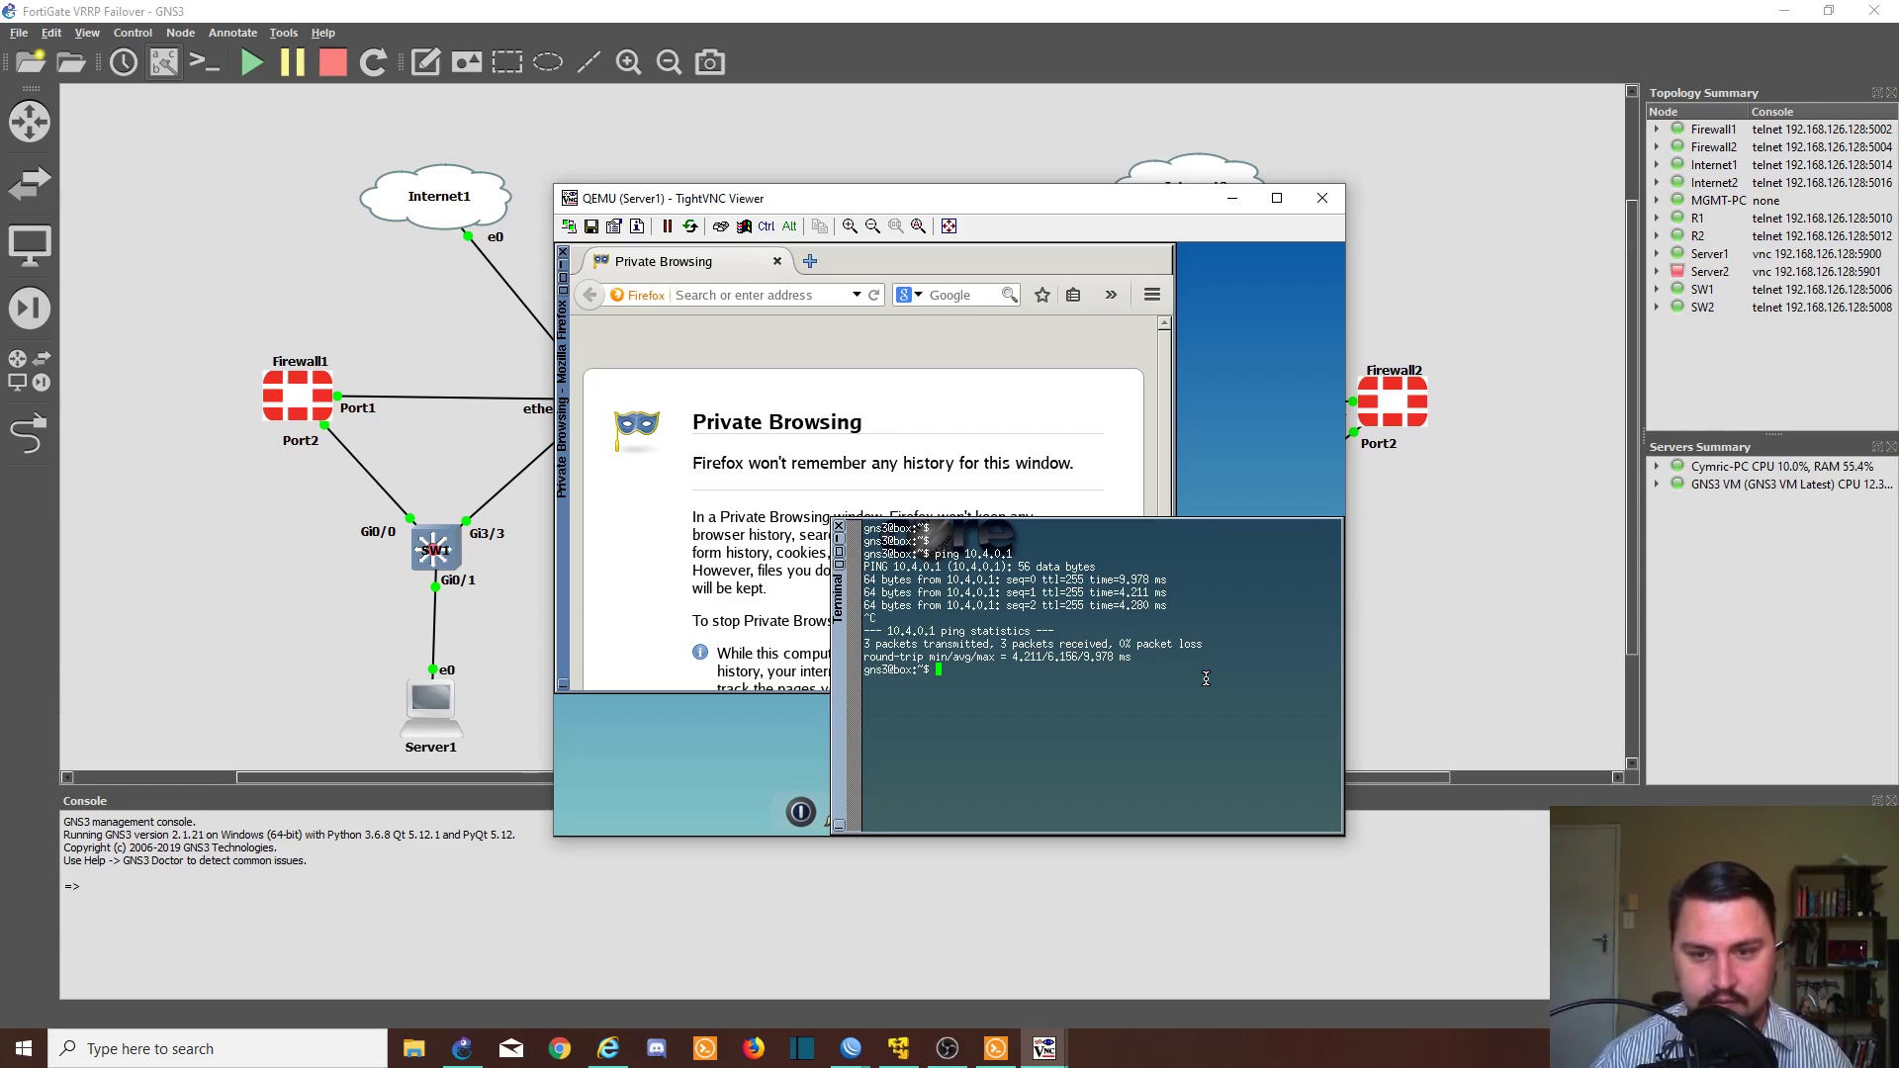
click(1426, 581)
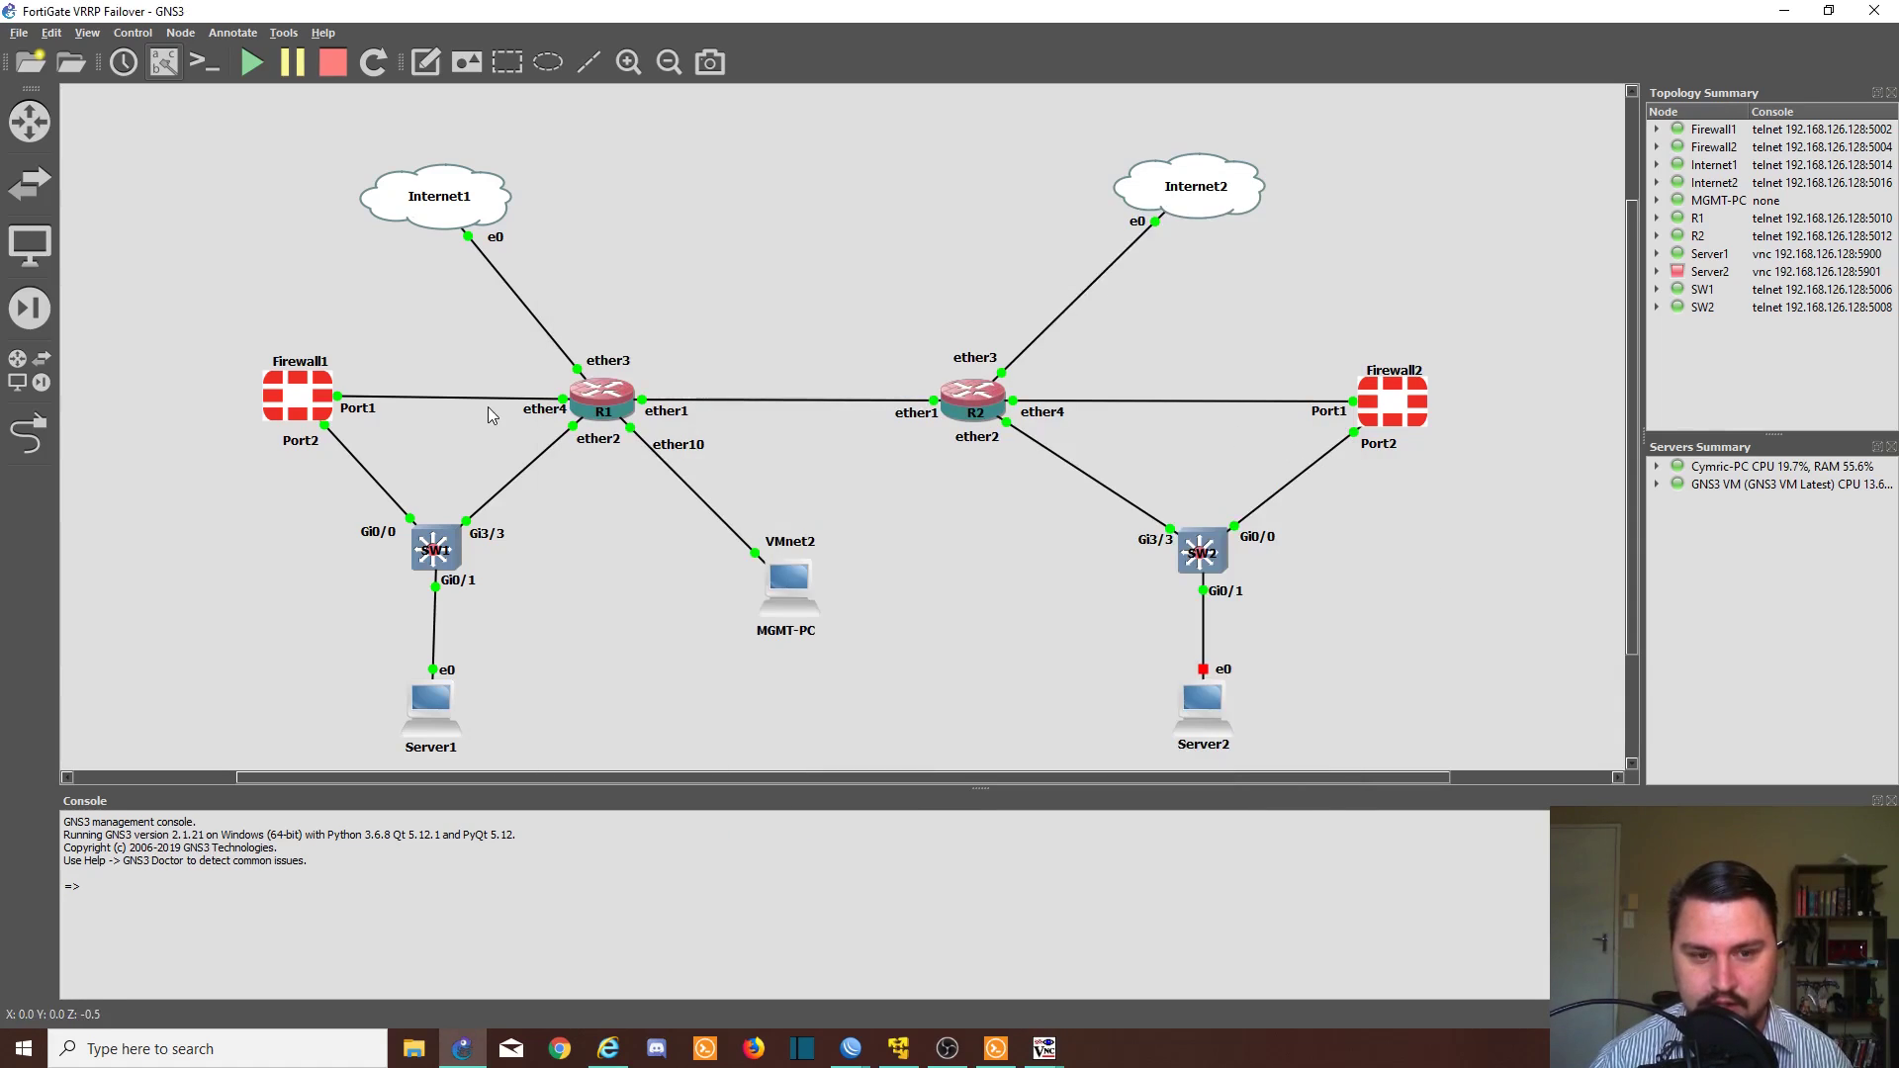